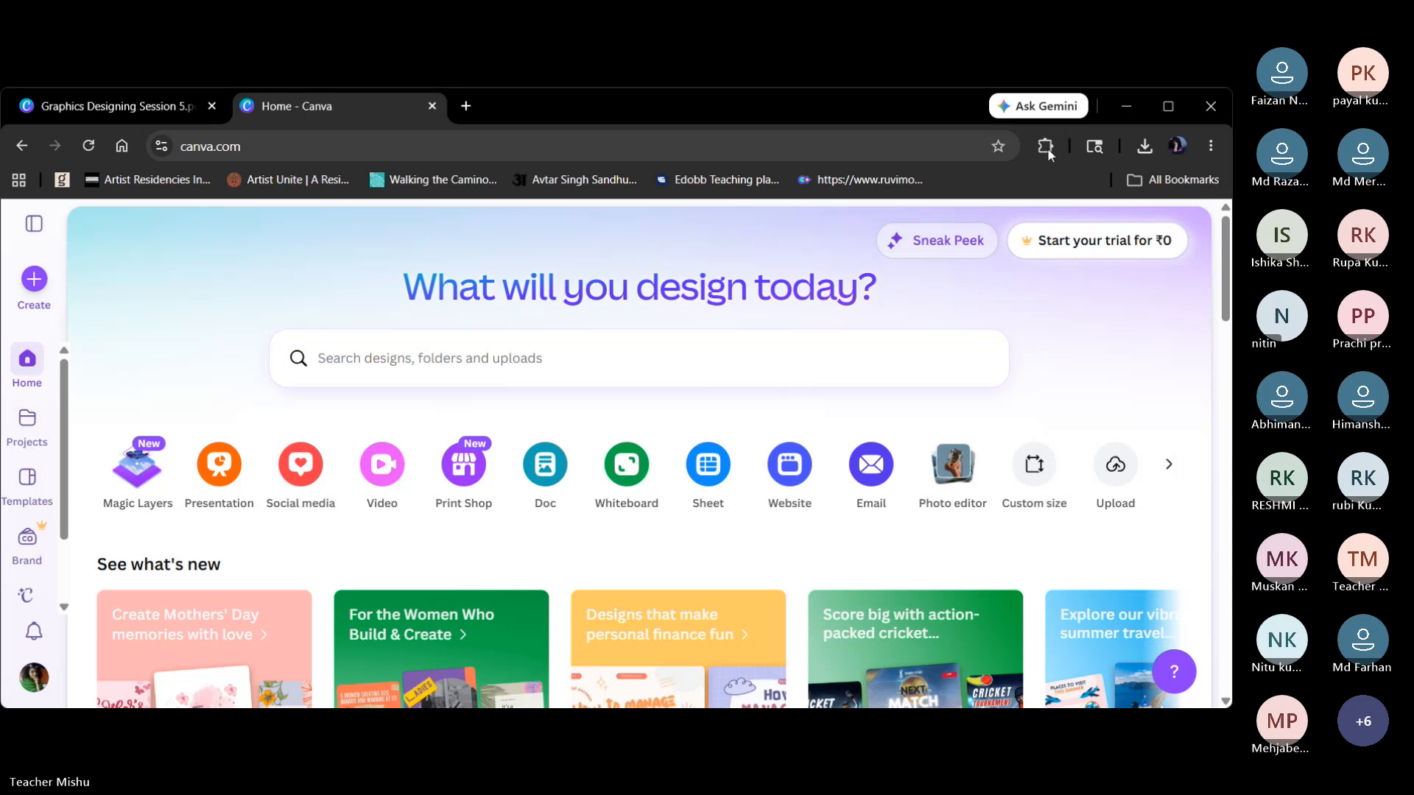
Create a new blank logo design by searching the design types for "logo", and maximize the browser window.
{"action": "left_click", "coordinate": [779, 120]}
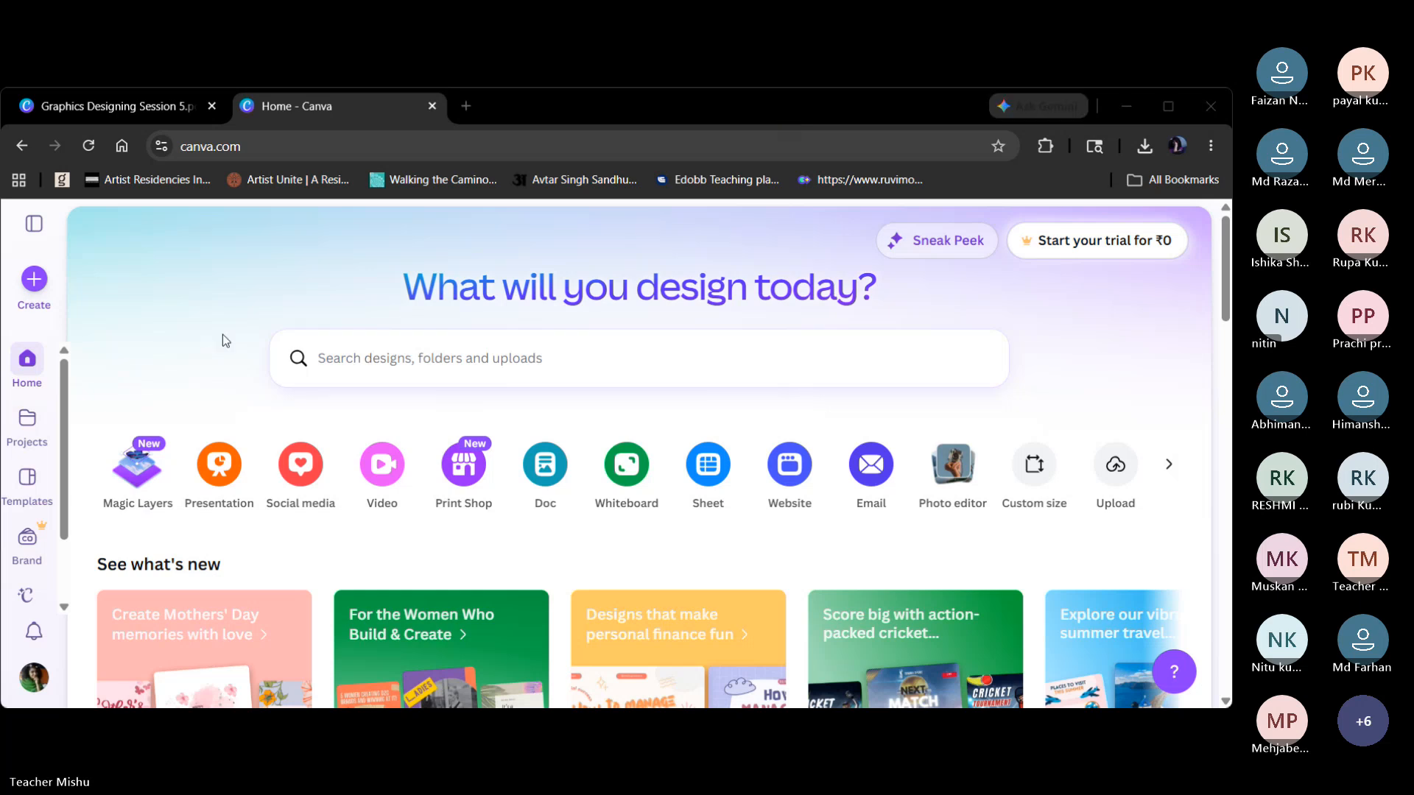
{"action": "left_click", "coordinate": [28, 297]}
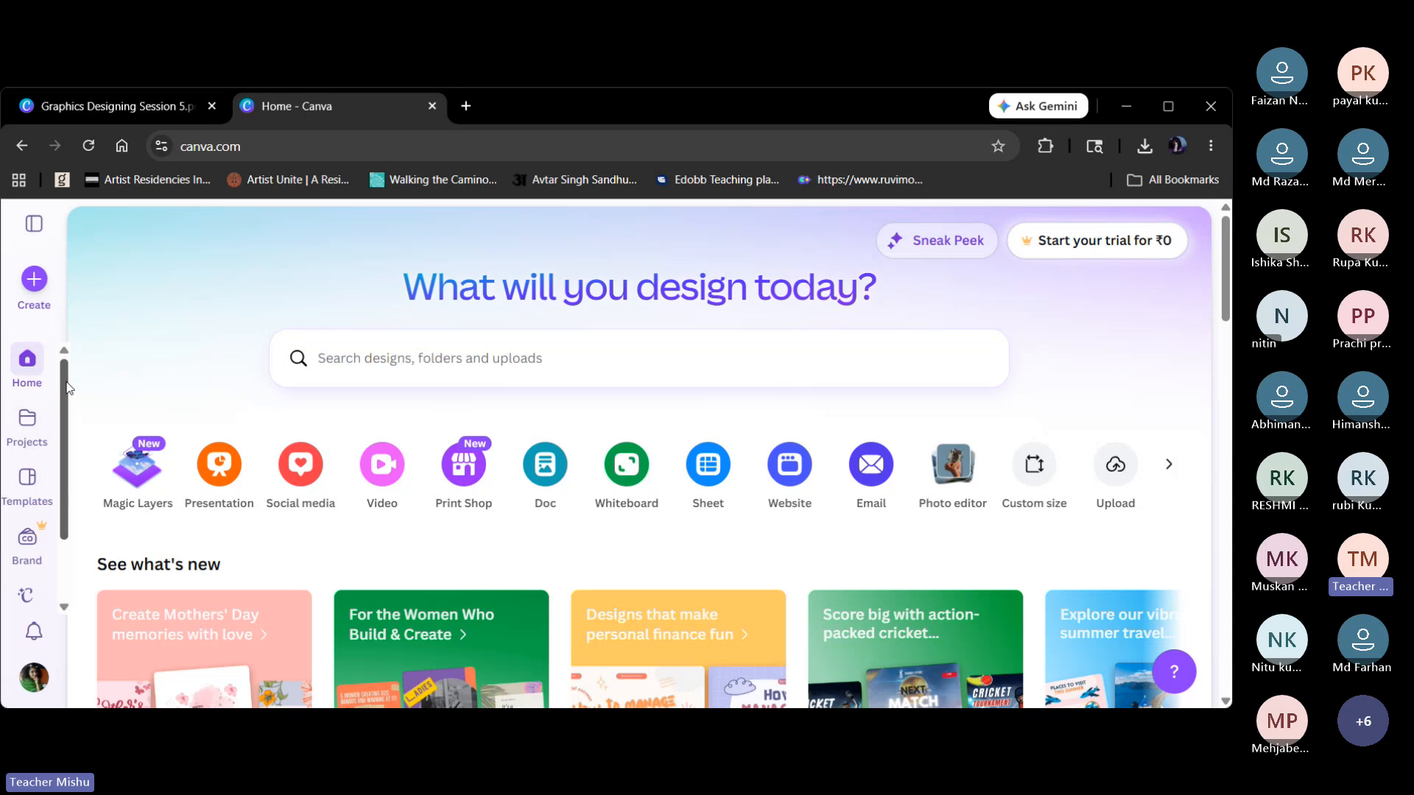
{"action": "left_click", "coordinate": [38, 285]}
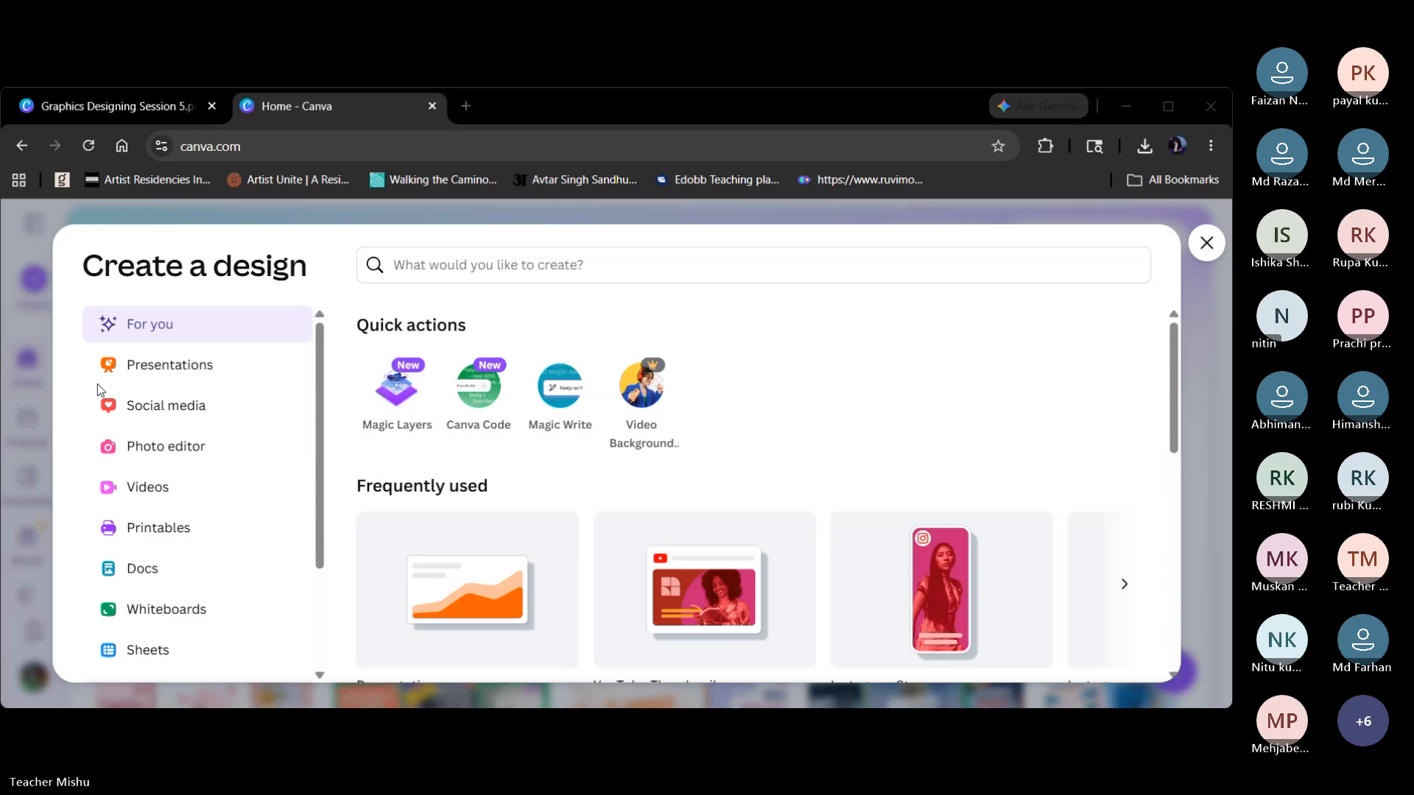
{"action": "left_click", "coordinate": [611, 118]}
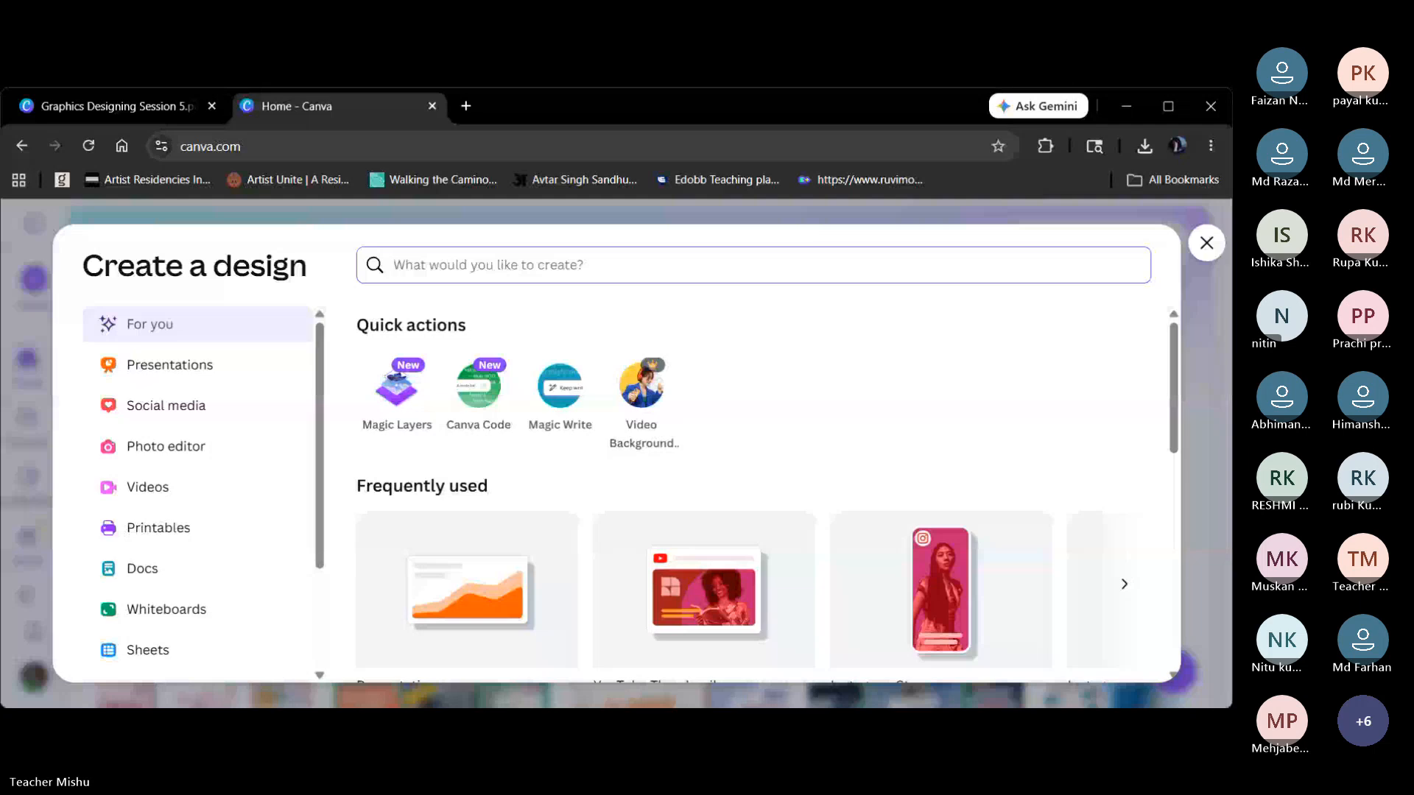
{"action": "key", "text": "alt+Tab"}
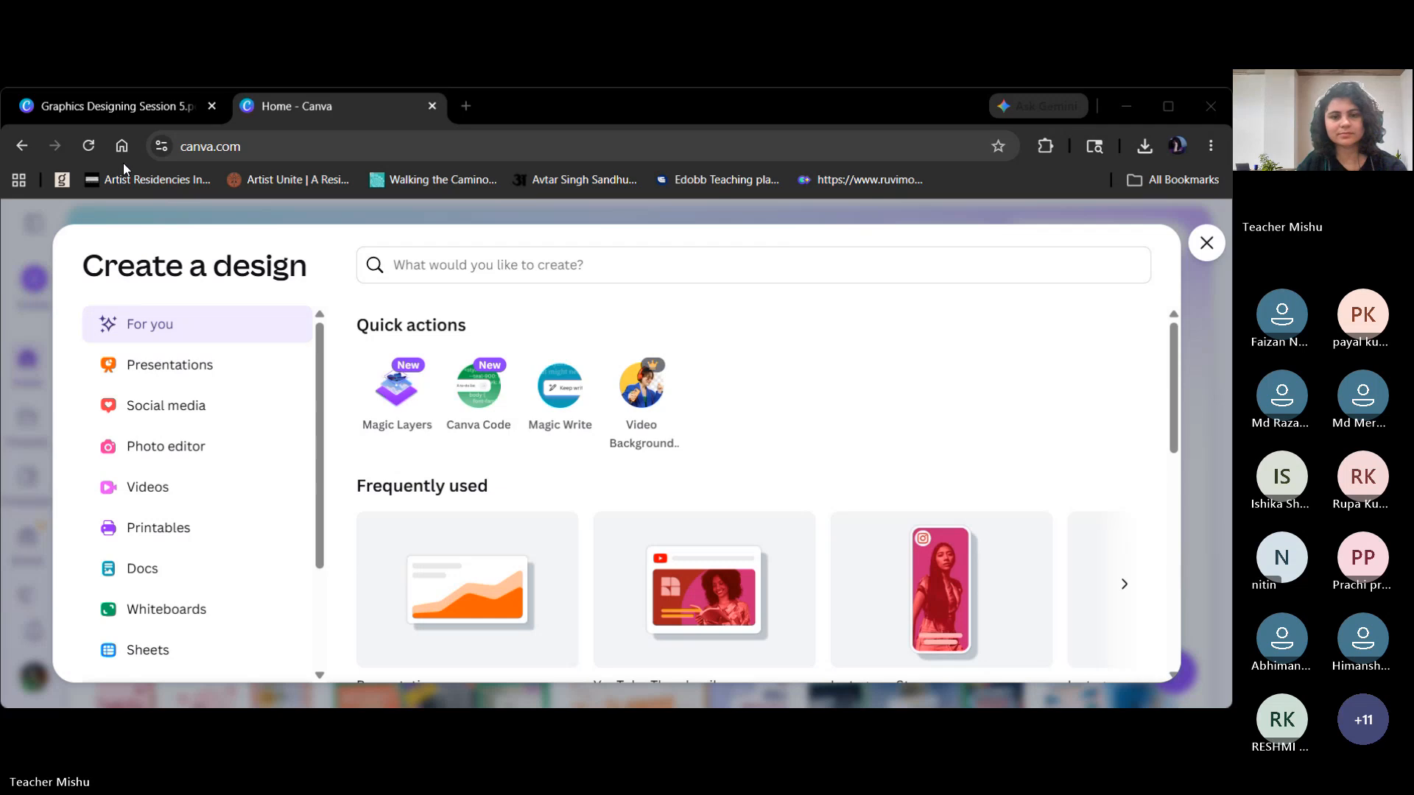
{"action": "left_click", "coordinate": [582, 107]}
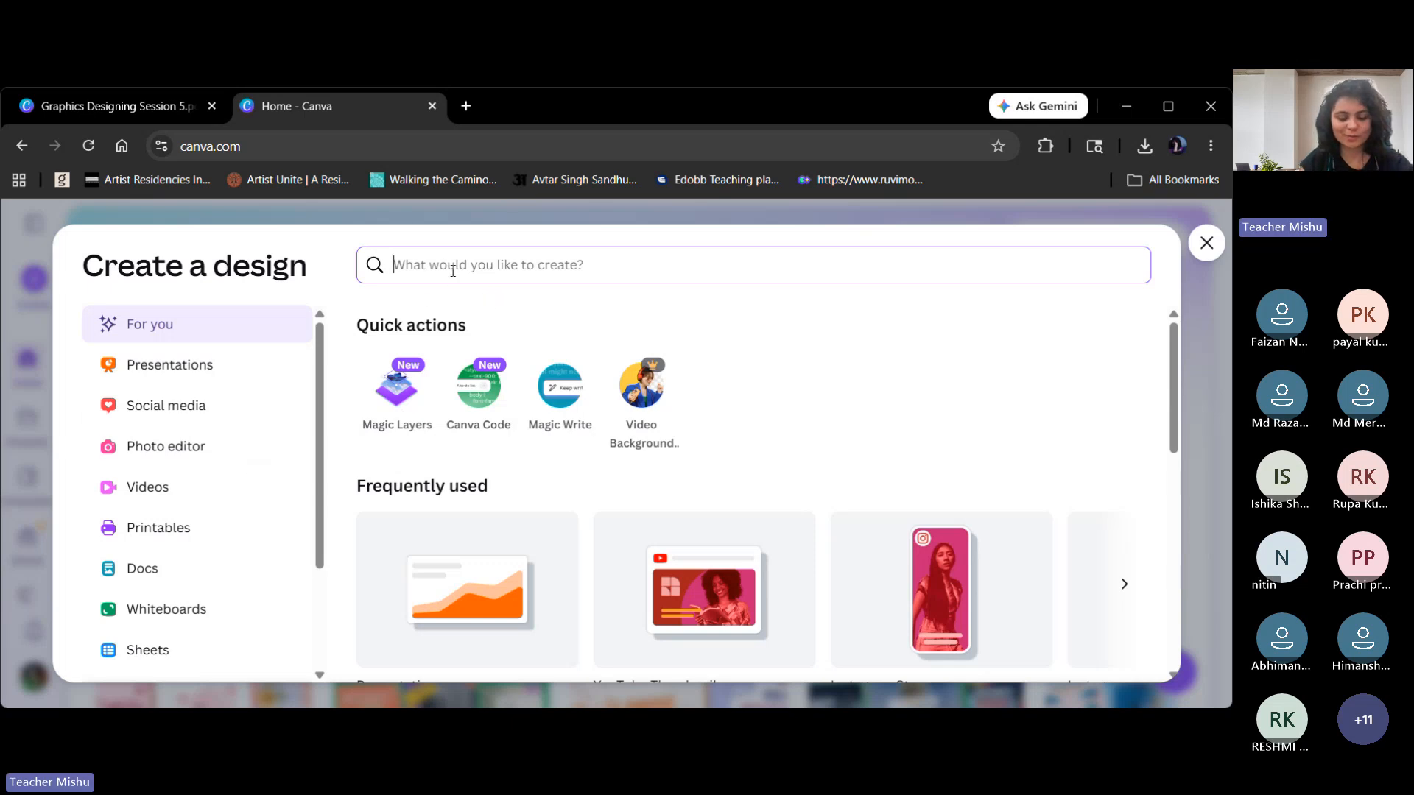
{"action": "type", "text": "logo"}
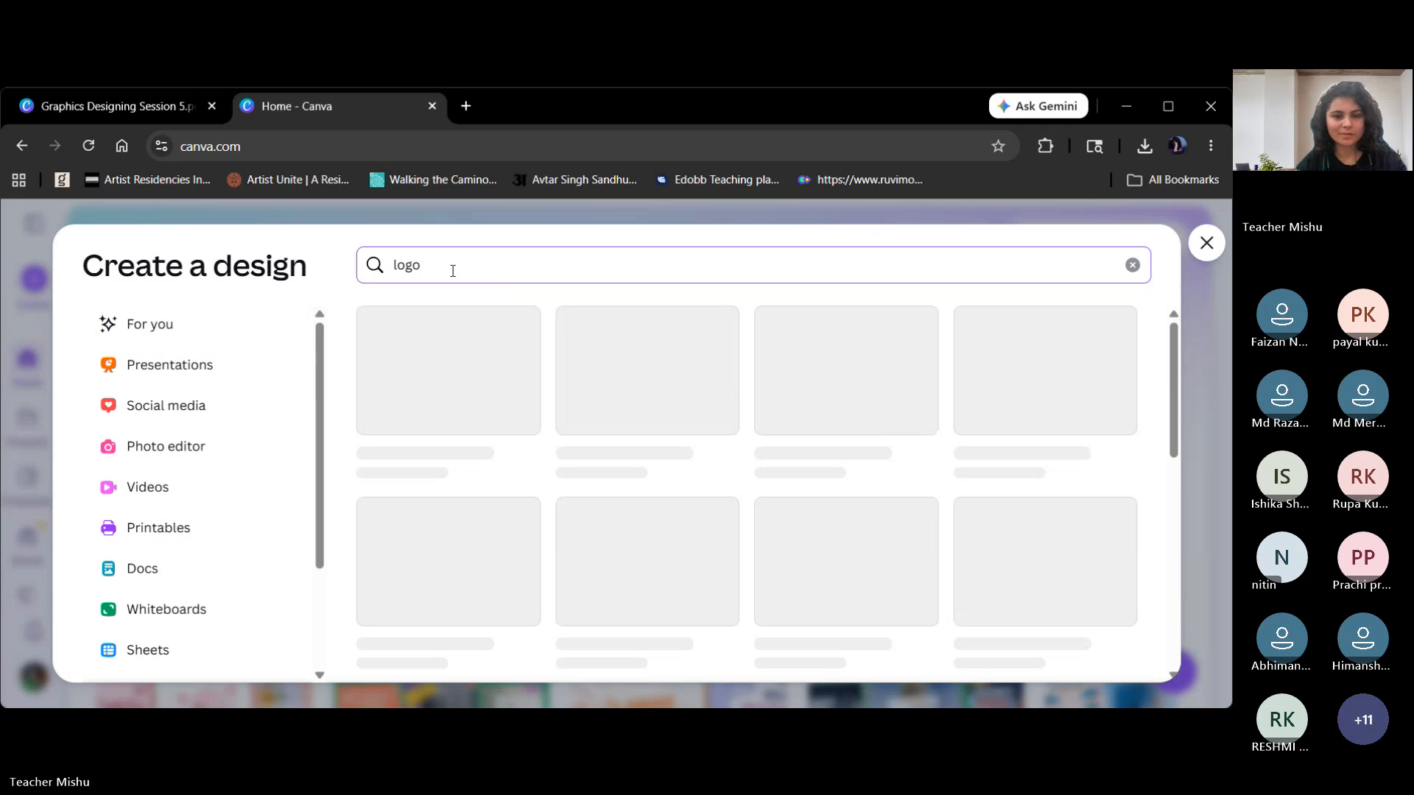
{"action": "left_click", "coordinate": [469, 356]}
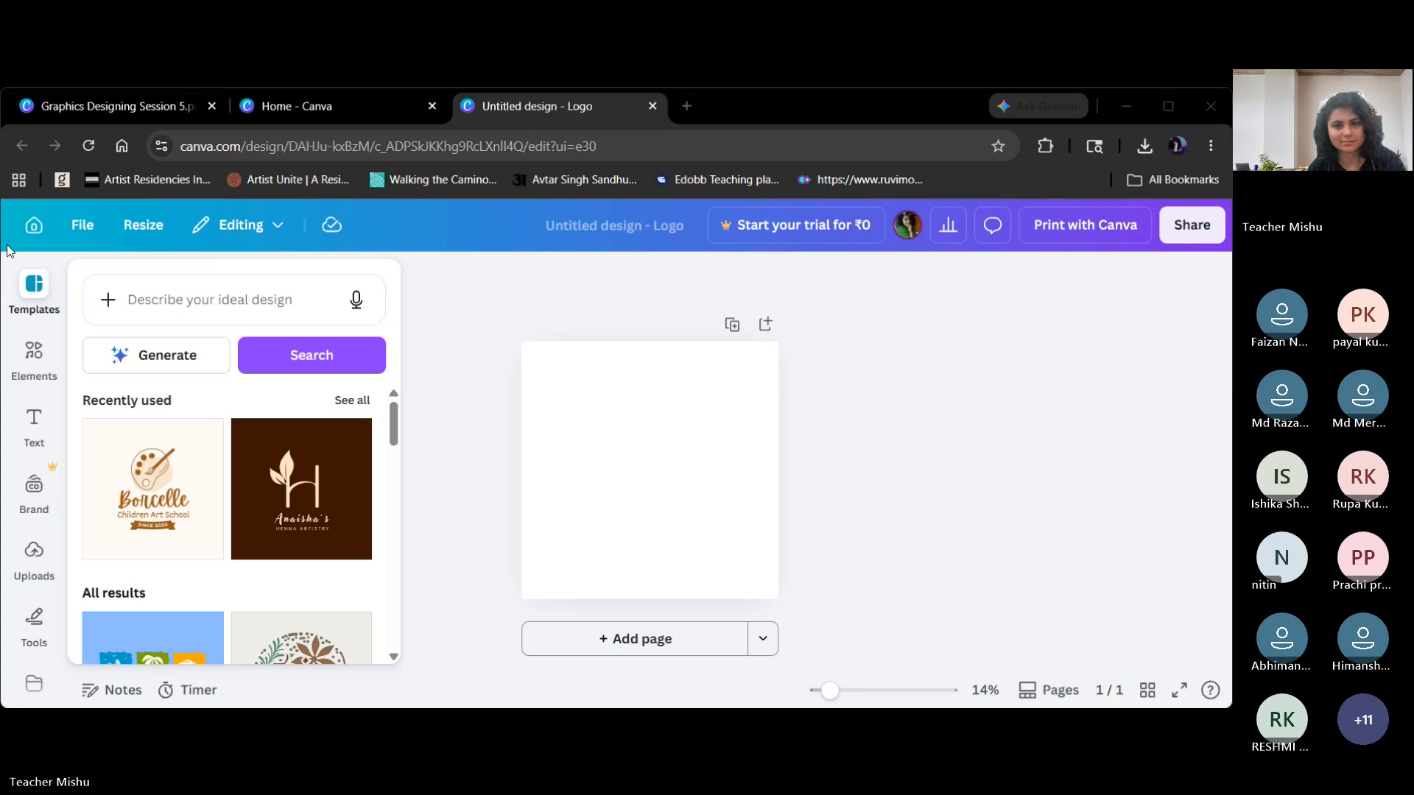
{"action": "left_click", "coordinate": [1168, 106]}
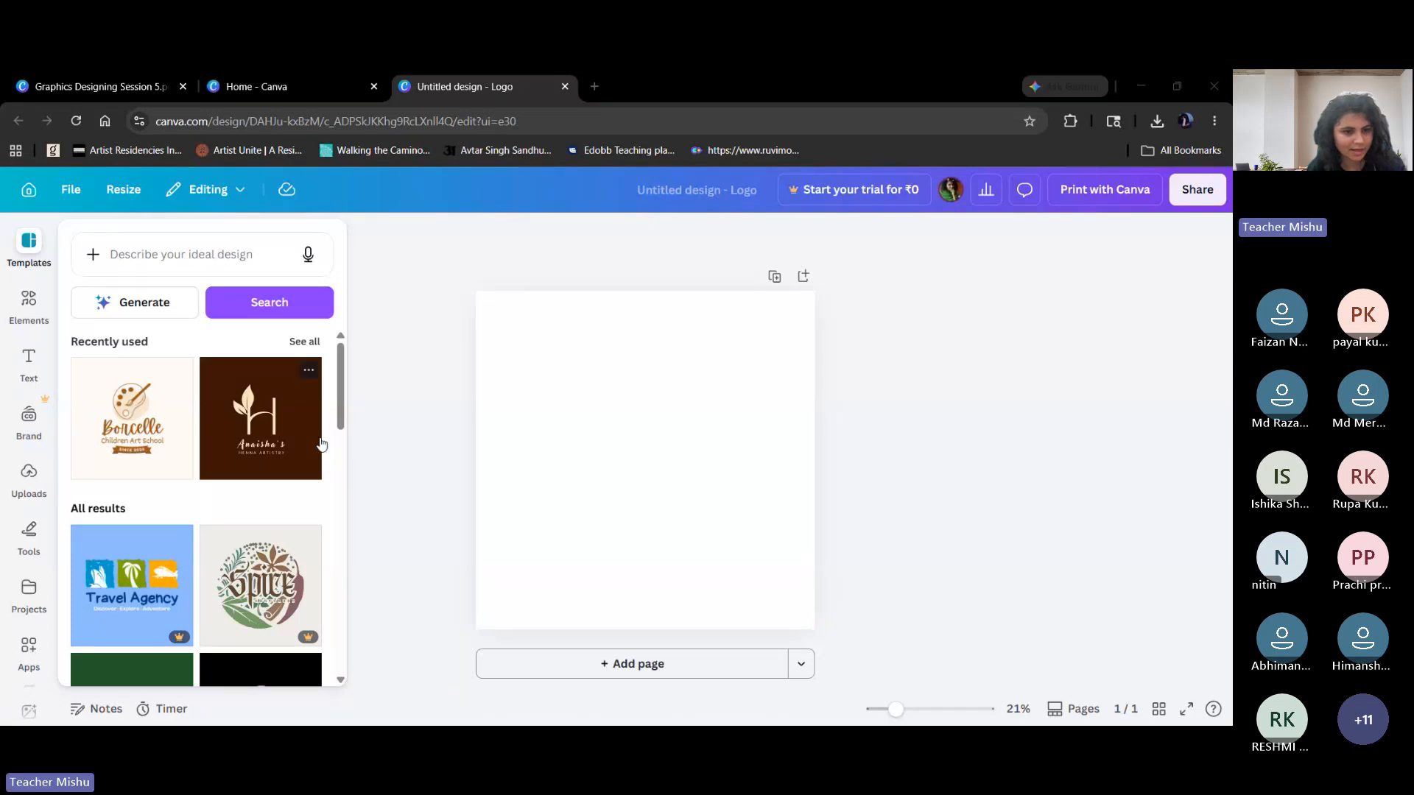
Apply the Beige and Black Modern Minimalist Cafe Logo template from the full list of recently used templates.
{"action": "left_click", "coordinate": [303, 343]}
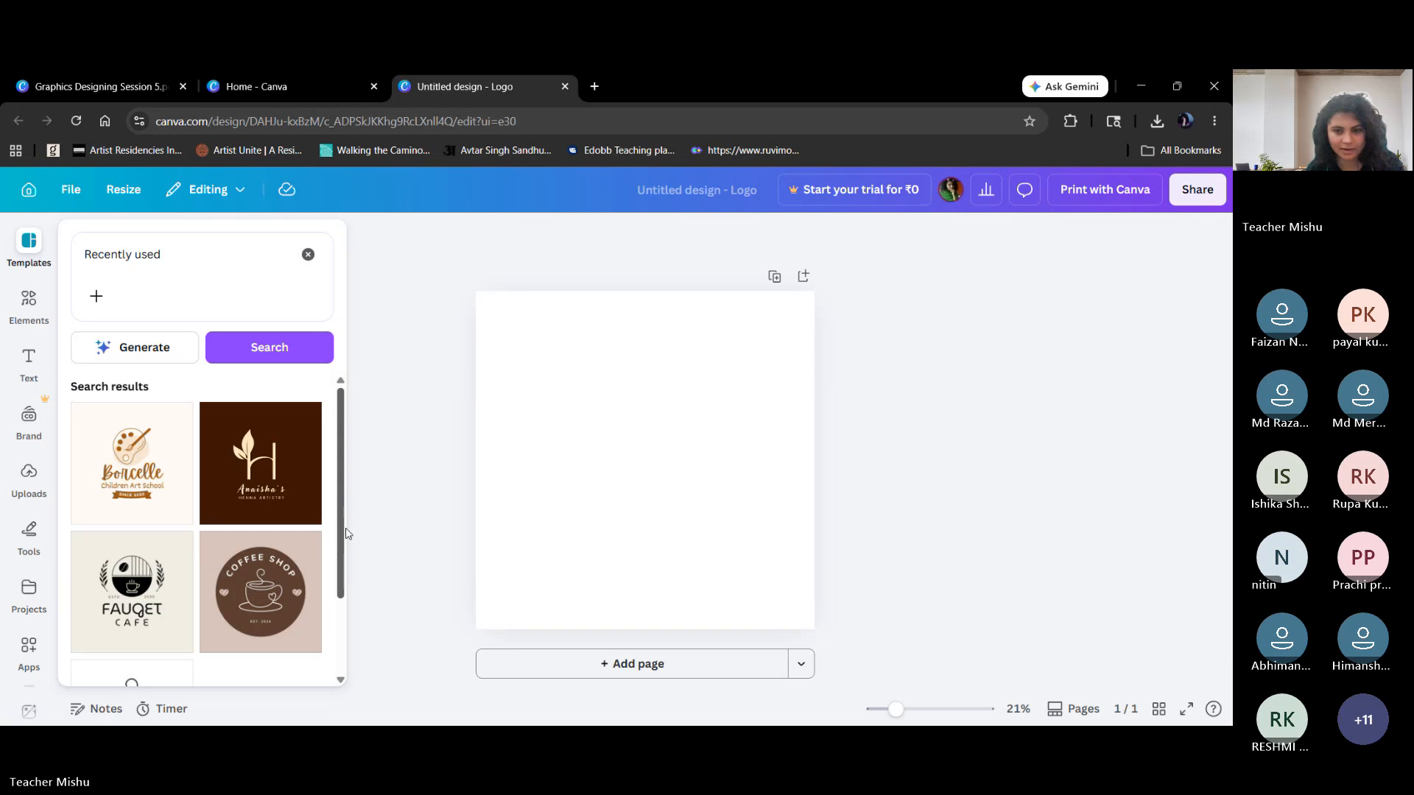
{"action": "mouse_move", "coordinate": [344, 505]}
{"action": "left_mouse_down"}
{"action": "mouse_move", "coordinate": [347, 584]}
{"action": "mouse_move", "coordinate": [345, 524]}
{"action": "left_mouse_up"}
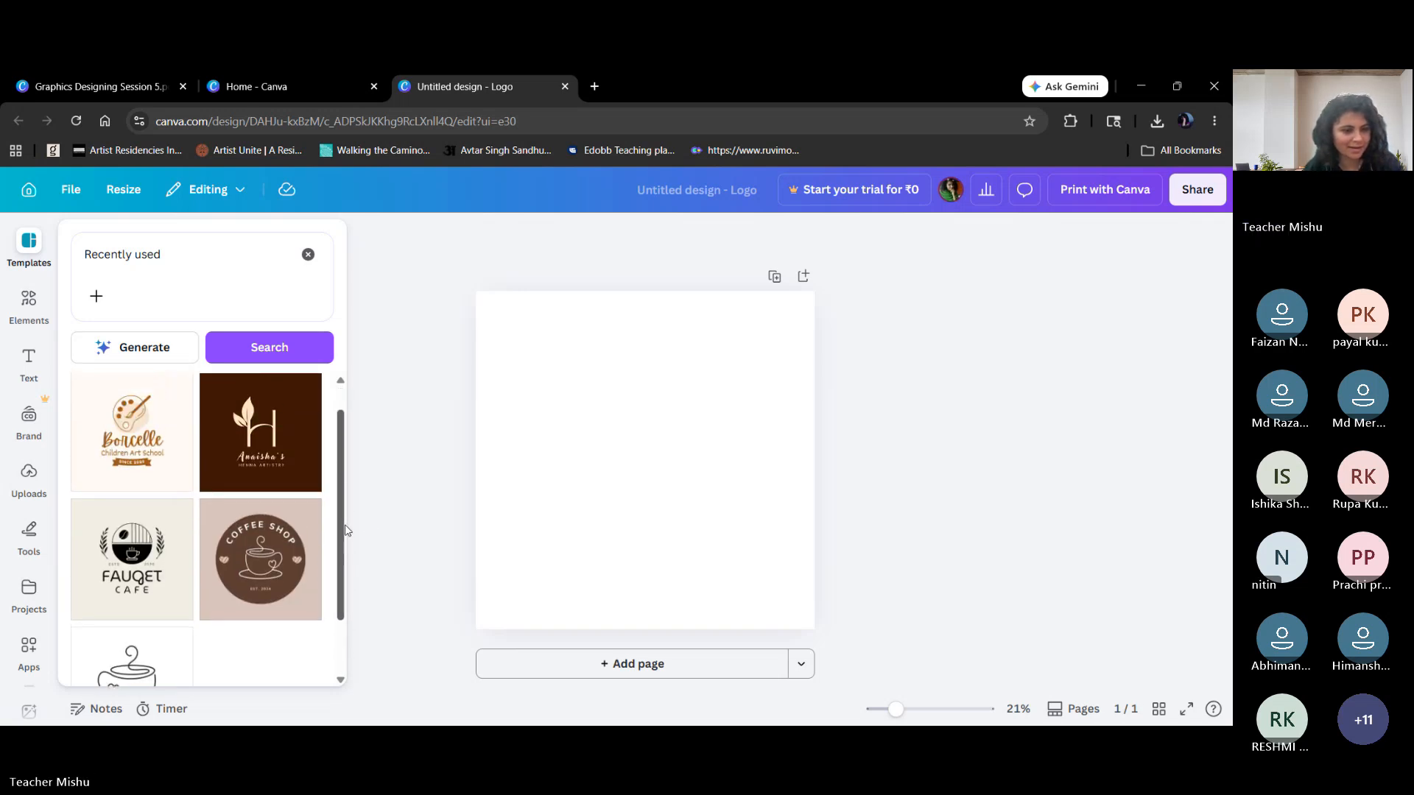
{"action": "left_click", "coordinate": [124, 574]}
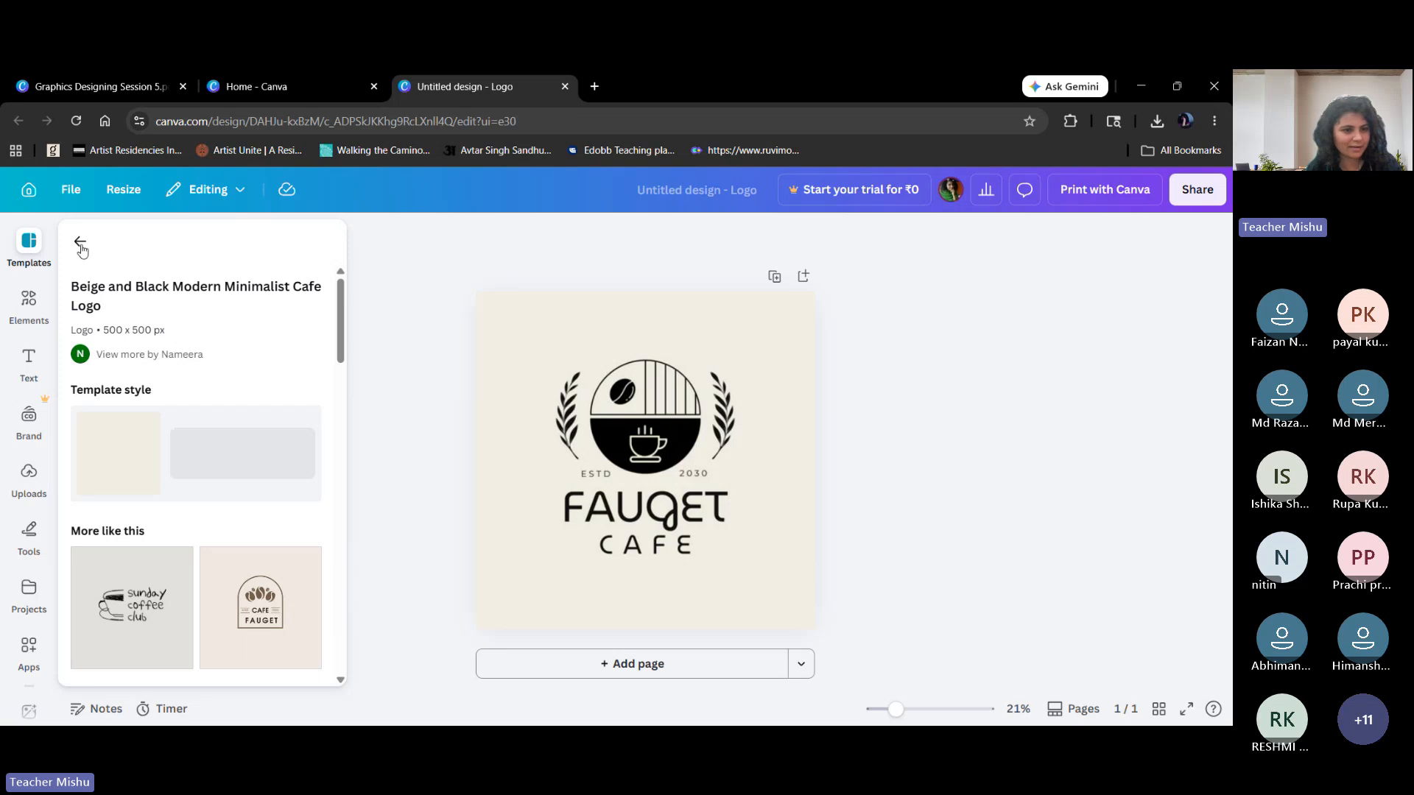
{"action": "left_click", "coordinate": [80, 241]}
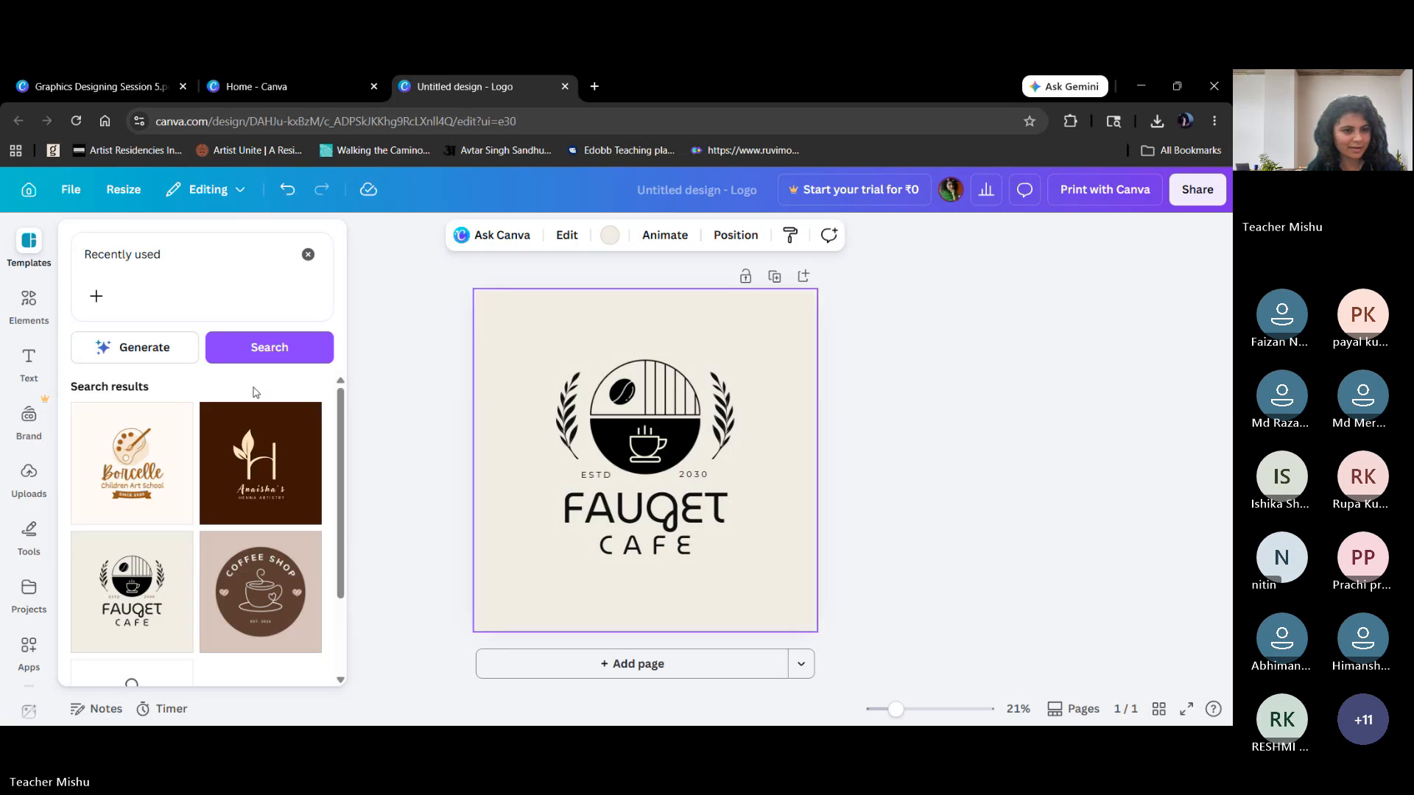
Browse the saved projects by designs, folders, images and videos for existing content.
{"action": "left_click", "coordinate": [29, 311]}
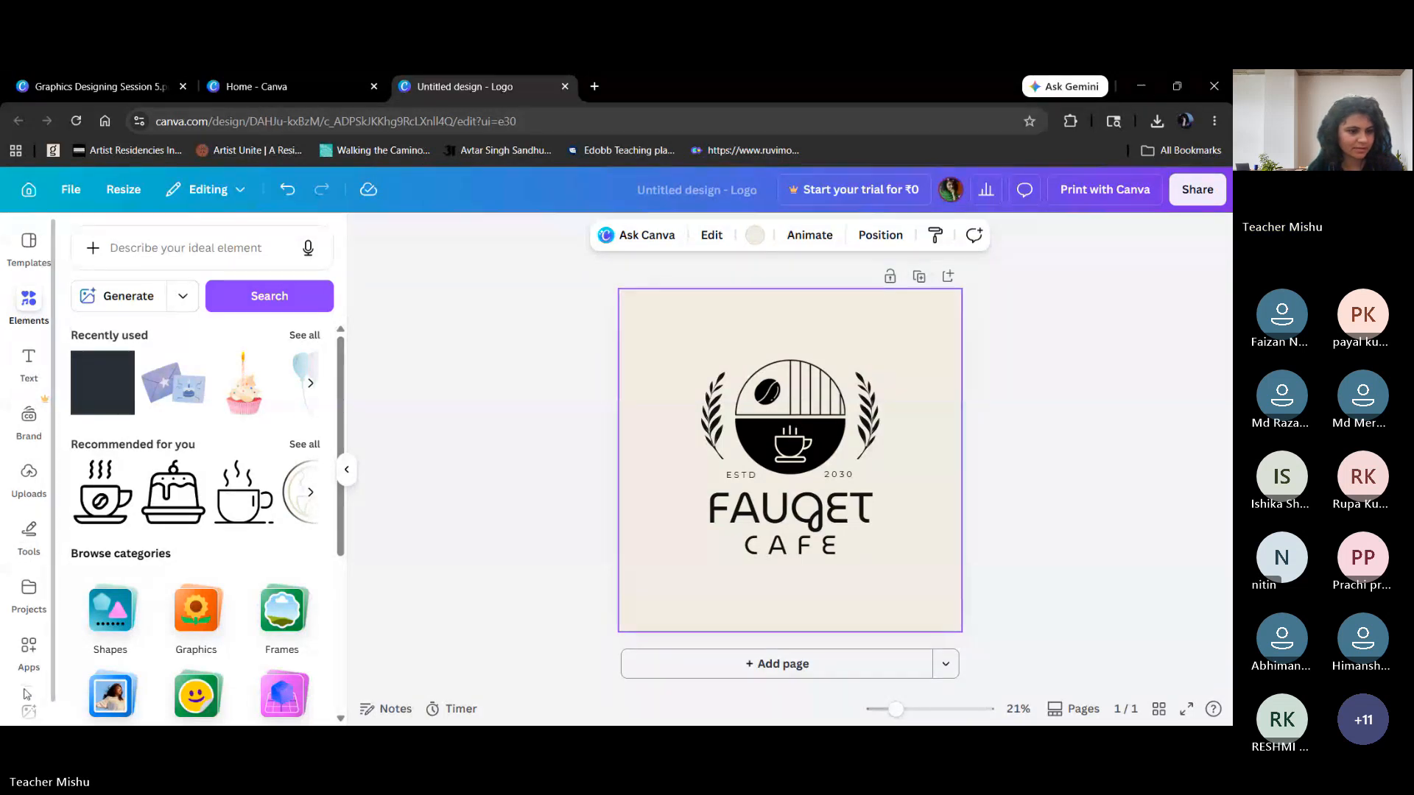
{"action": "left_click", "coordinate": [29, 591]}
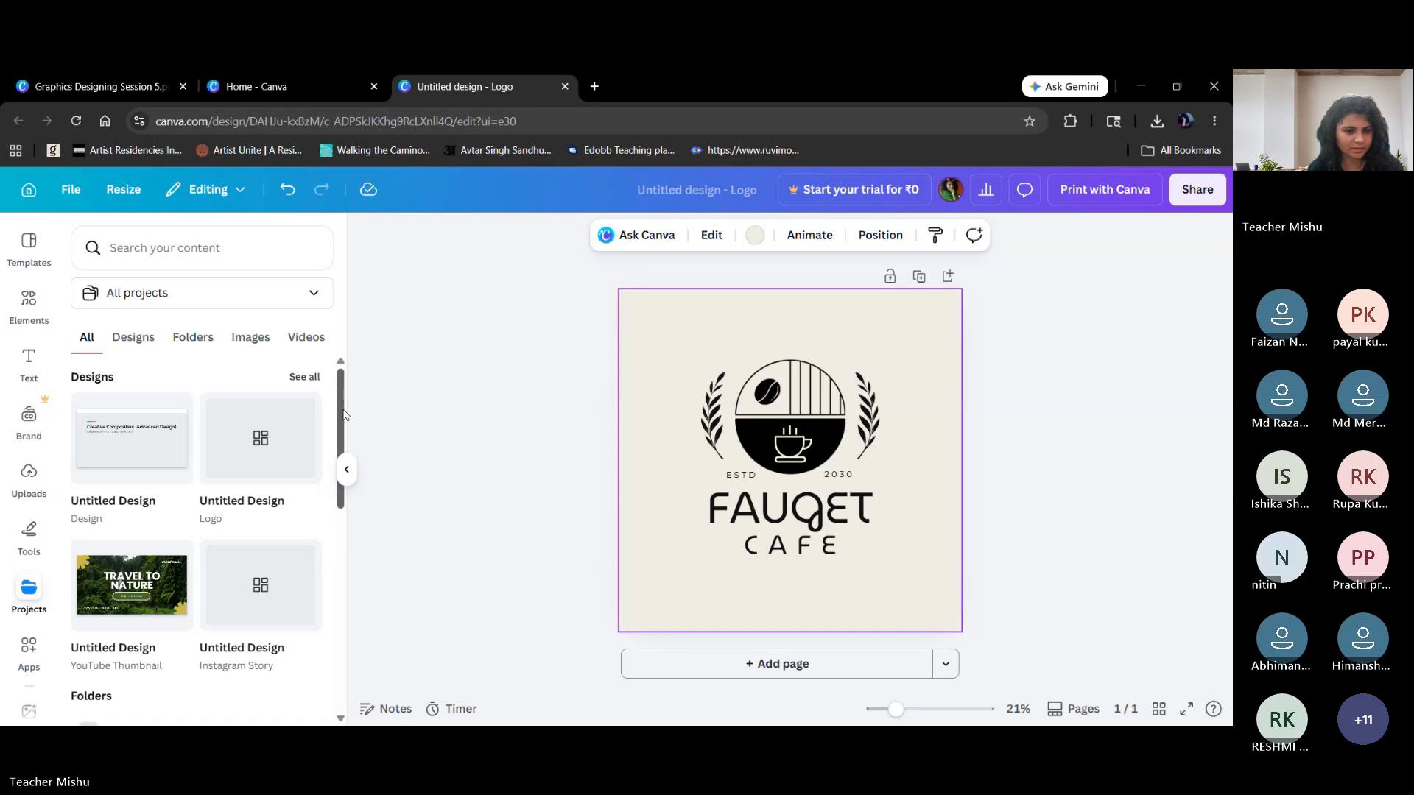
{"action": "scroll", "coordinate": [330, 522], "scroll_direction": "down", "scroll_amount": 4}
{"action": "left_click_drag", "start_coordinate": [331, 522], "coordinate": [348, 448]}
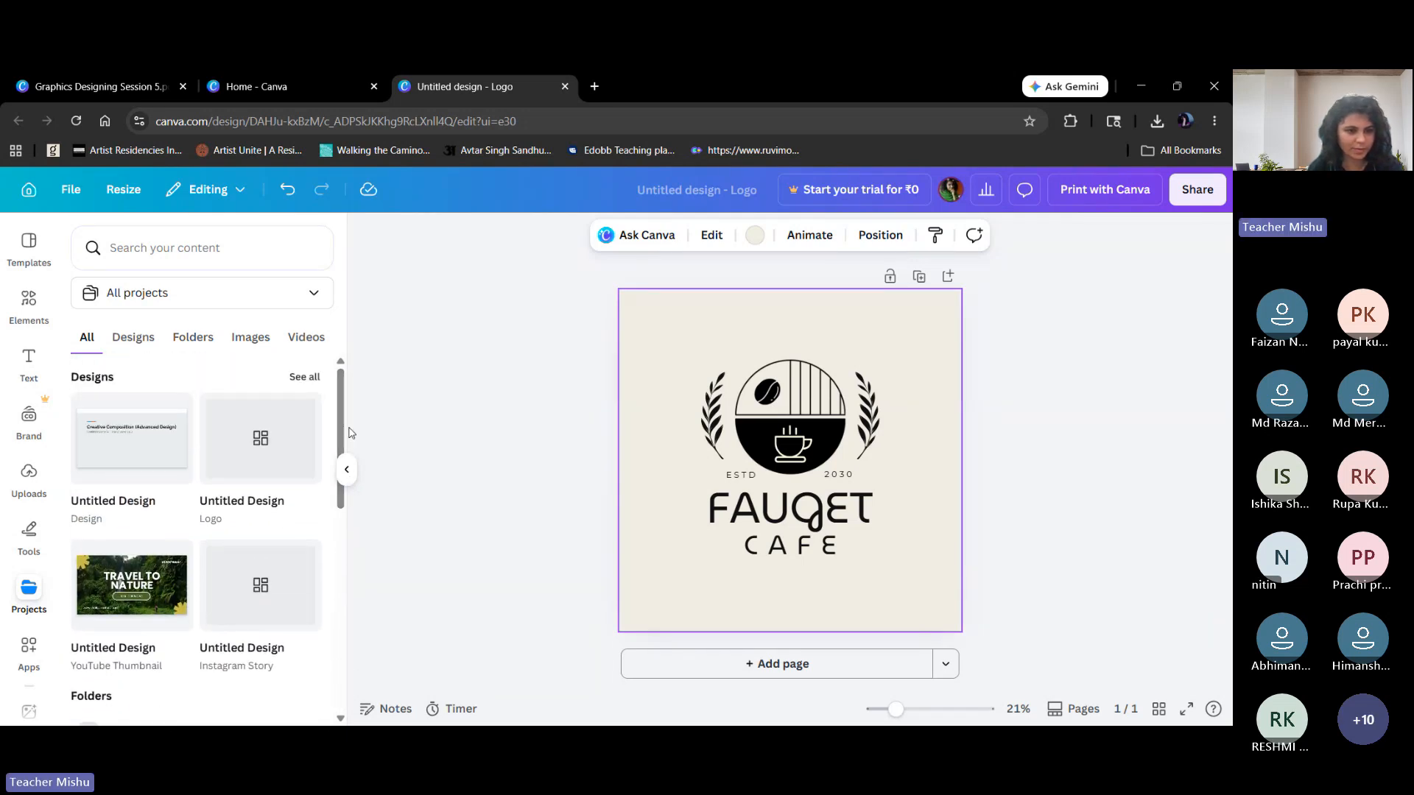
{"action": "left_click", "coordinate": [125, 341]}
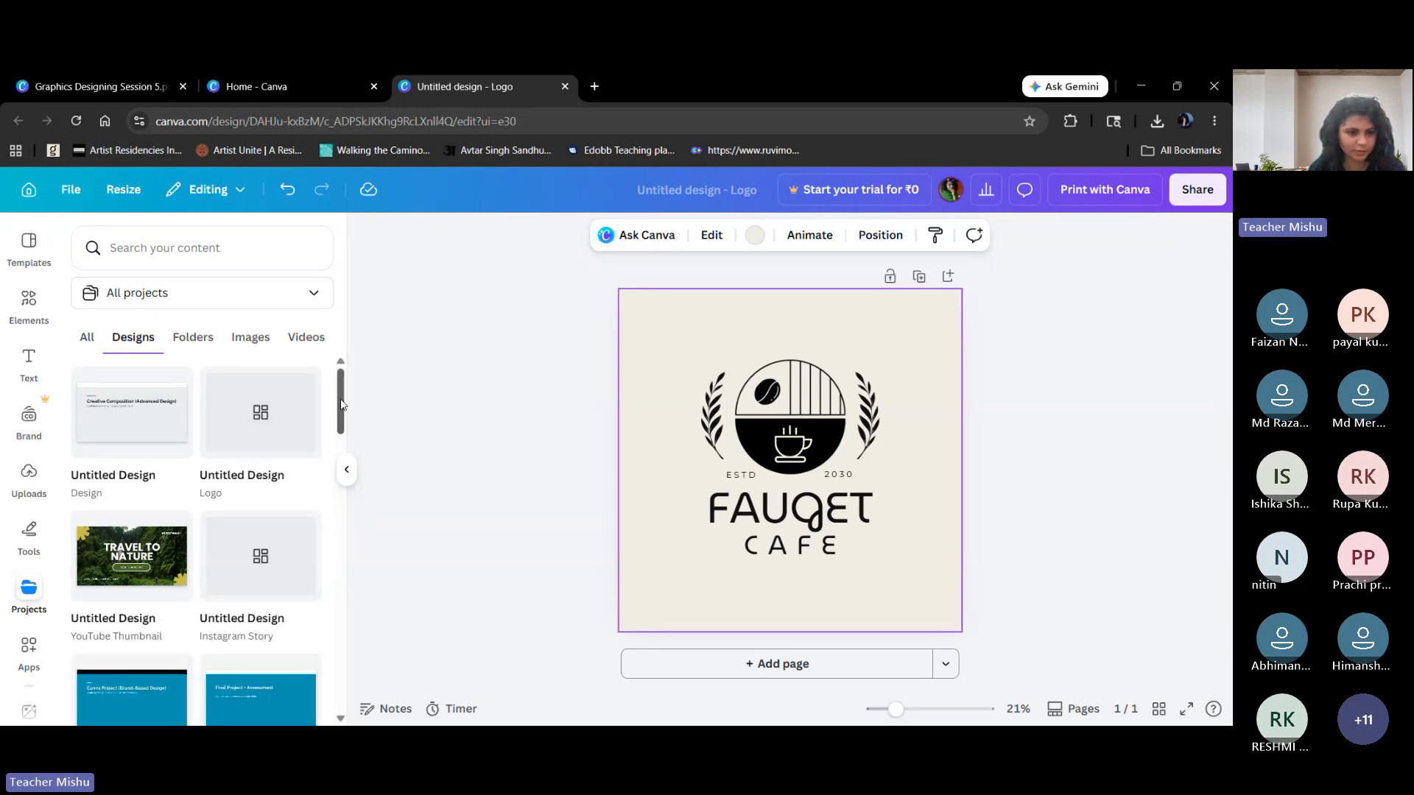
{"action": "left_click_drag", "start_coordinate": [338, 397], "coordinate": [355, 603]}
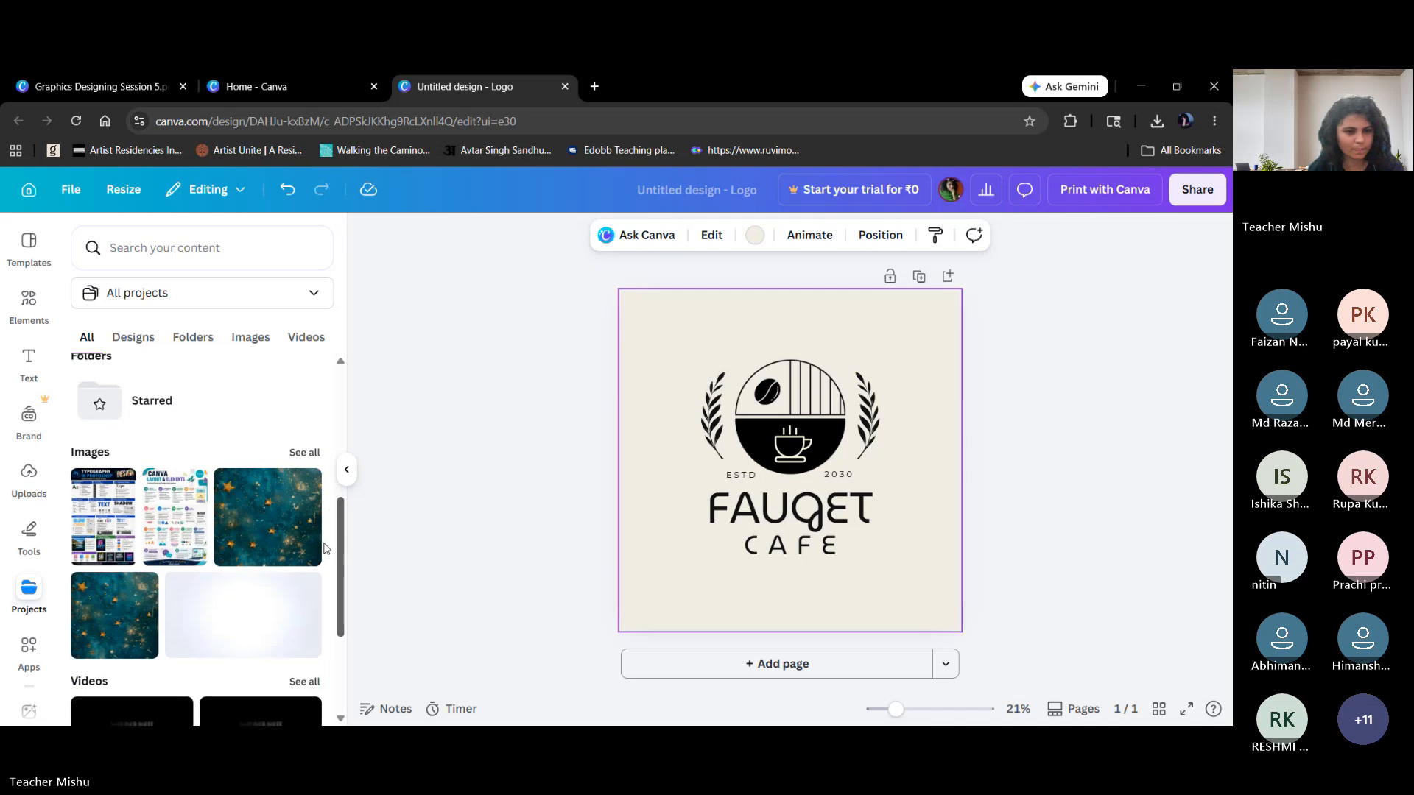
{"action": "left_click_drag", "start_coordinate": [327, 548], "coordinate": [328, 420]}
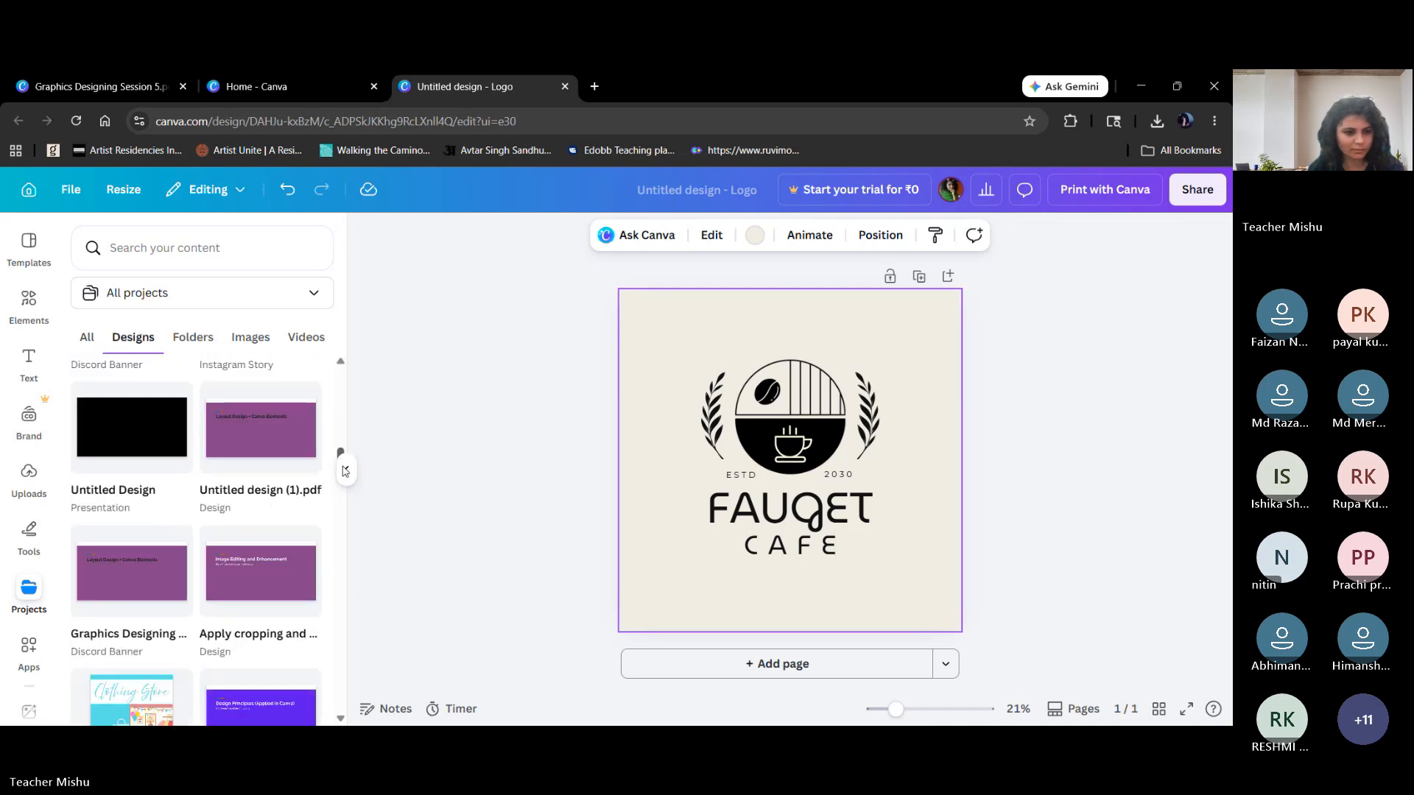
{"action": "left_click_drag", "start_coordinate": [348, 513], "coordinate": [356, 403]}
{"action": "left_click", "coordinate": [193, 337]}
{"action": "left_click", "coordinate": [251, 336]}
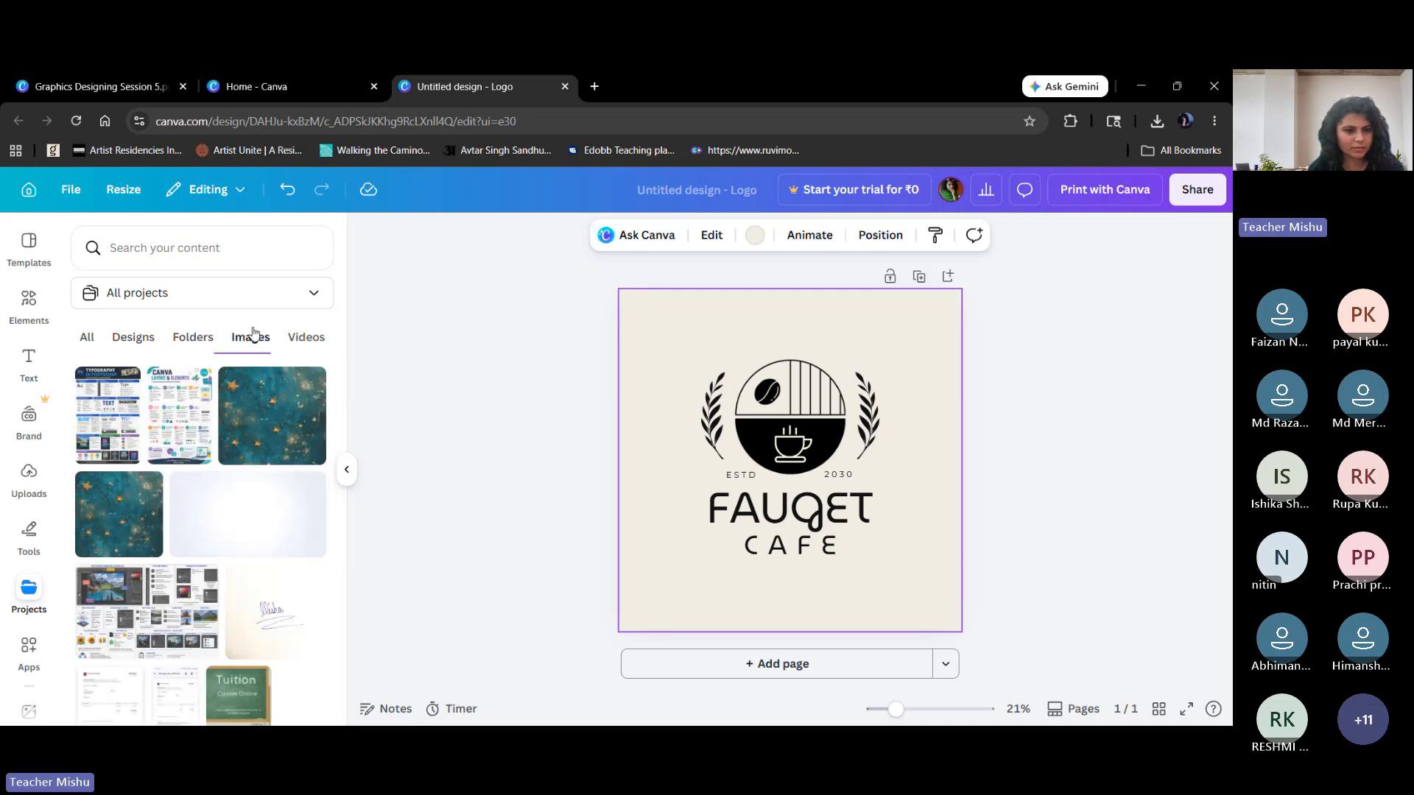
{"action": "left_click", "coordinate": [306, 337]}
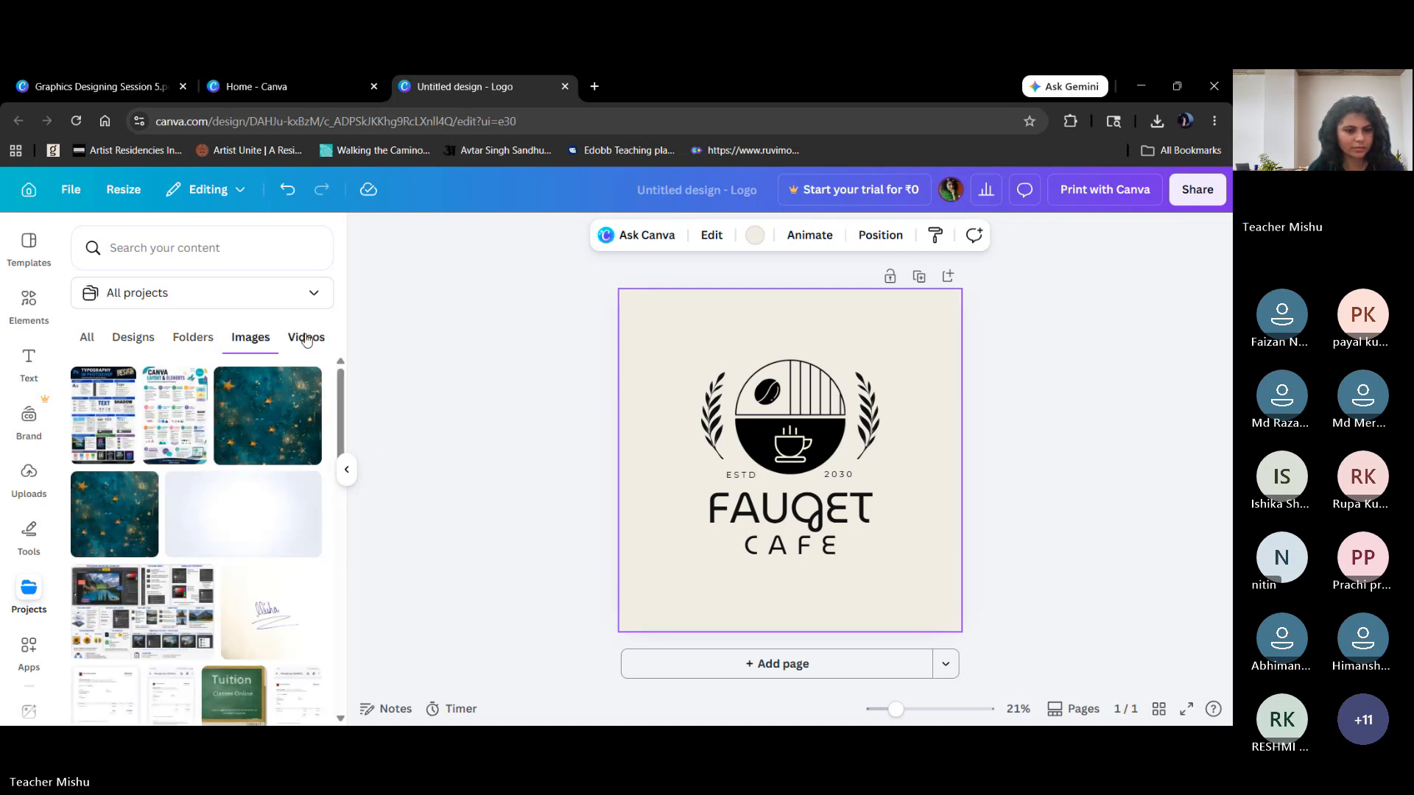
{"action": "left_click", "coordinate": [251, 340]}
{"action": "left_click", "coordinate": [92, 338]}
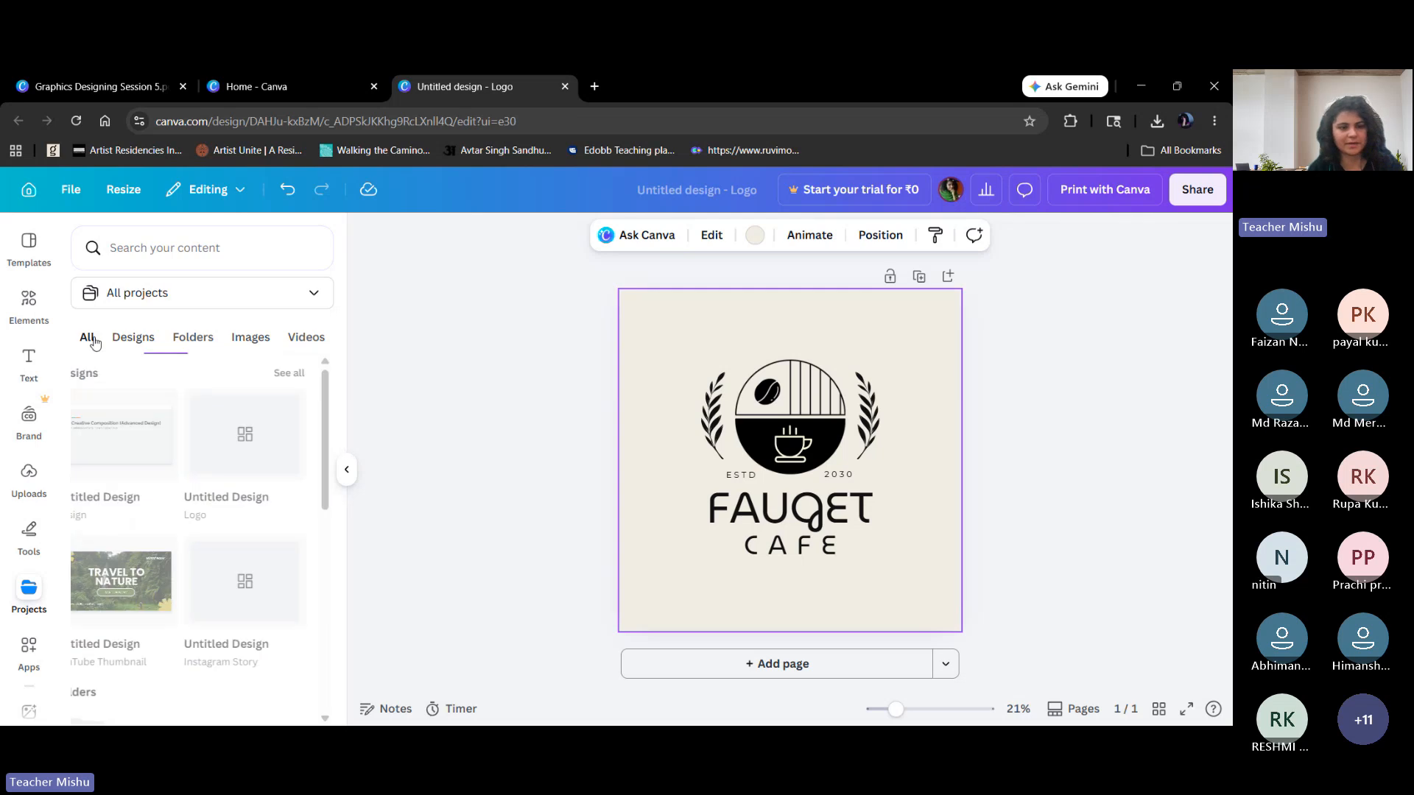
{"action": "left_click", "coordinate": [347, 479]}
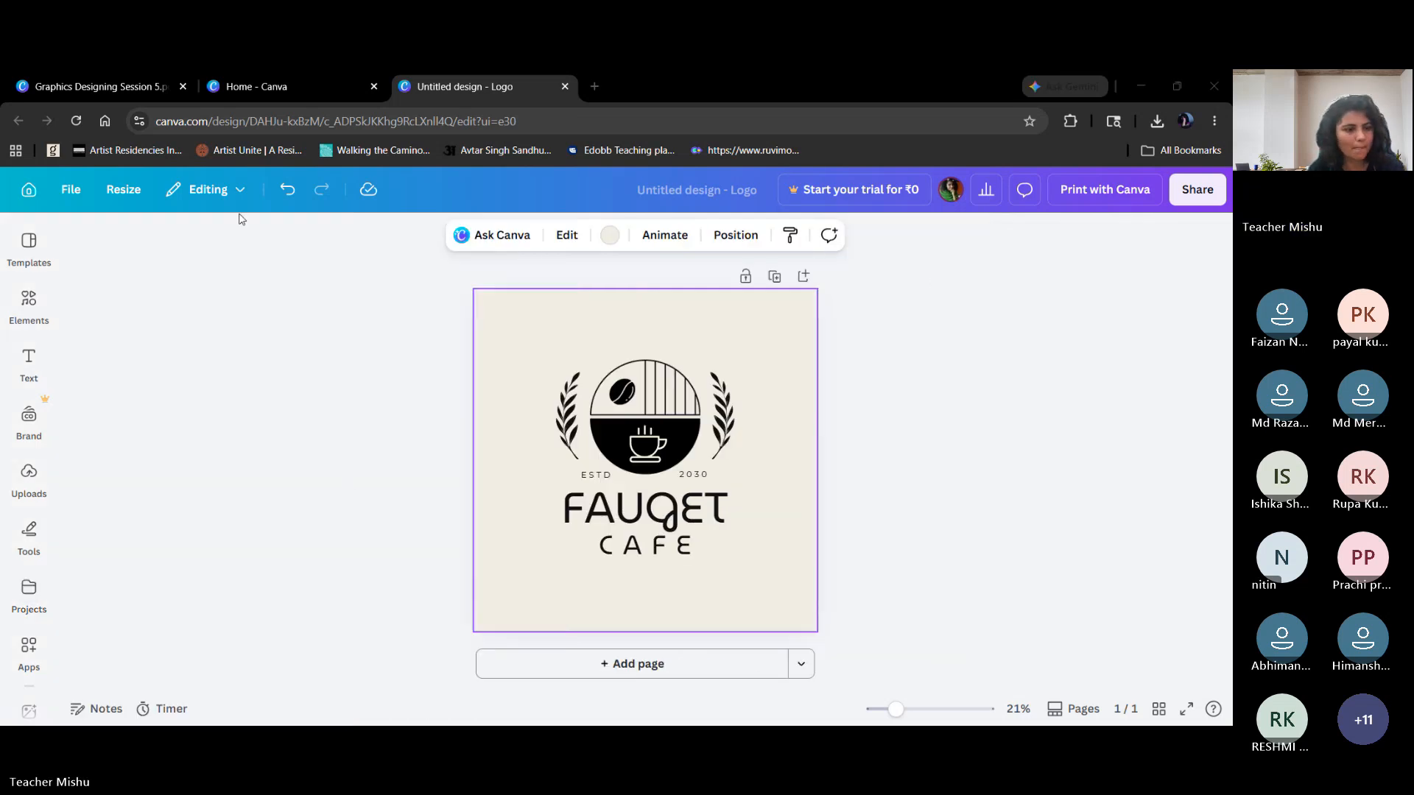
Look over the uploaded images, drawing tools, brand kit assets and recommended elements available for the design.
{"action": "left_click", "coordinate": [30, 472]}
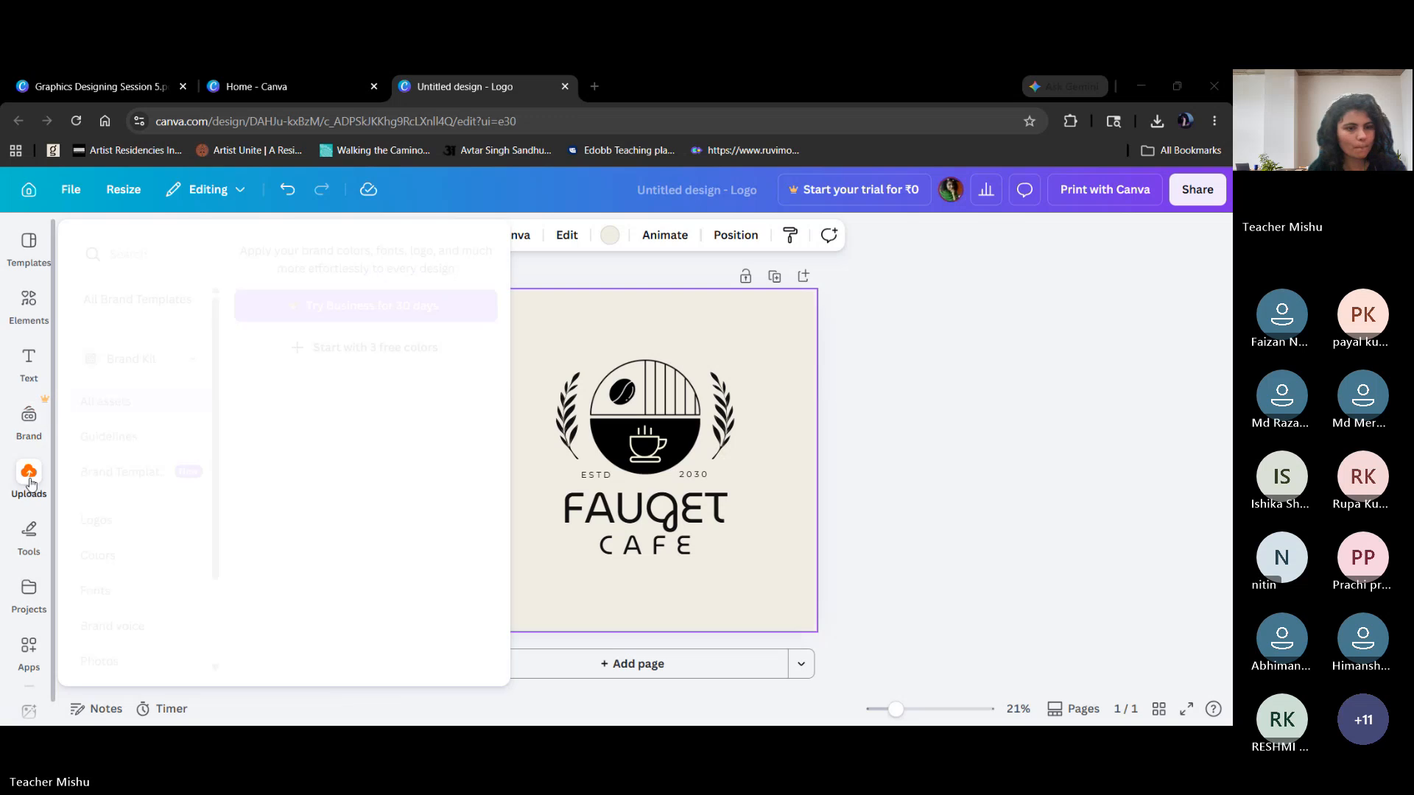
{"action": "left_click", "coordinate": [29, 471]}
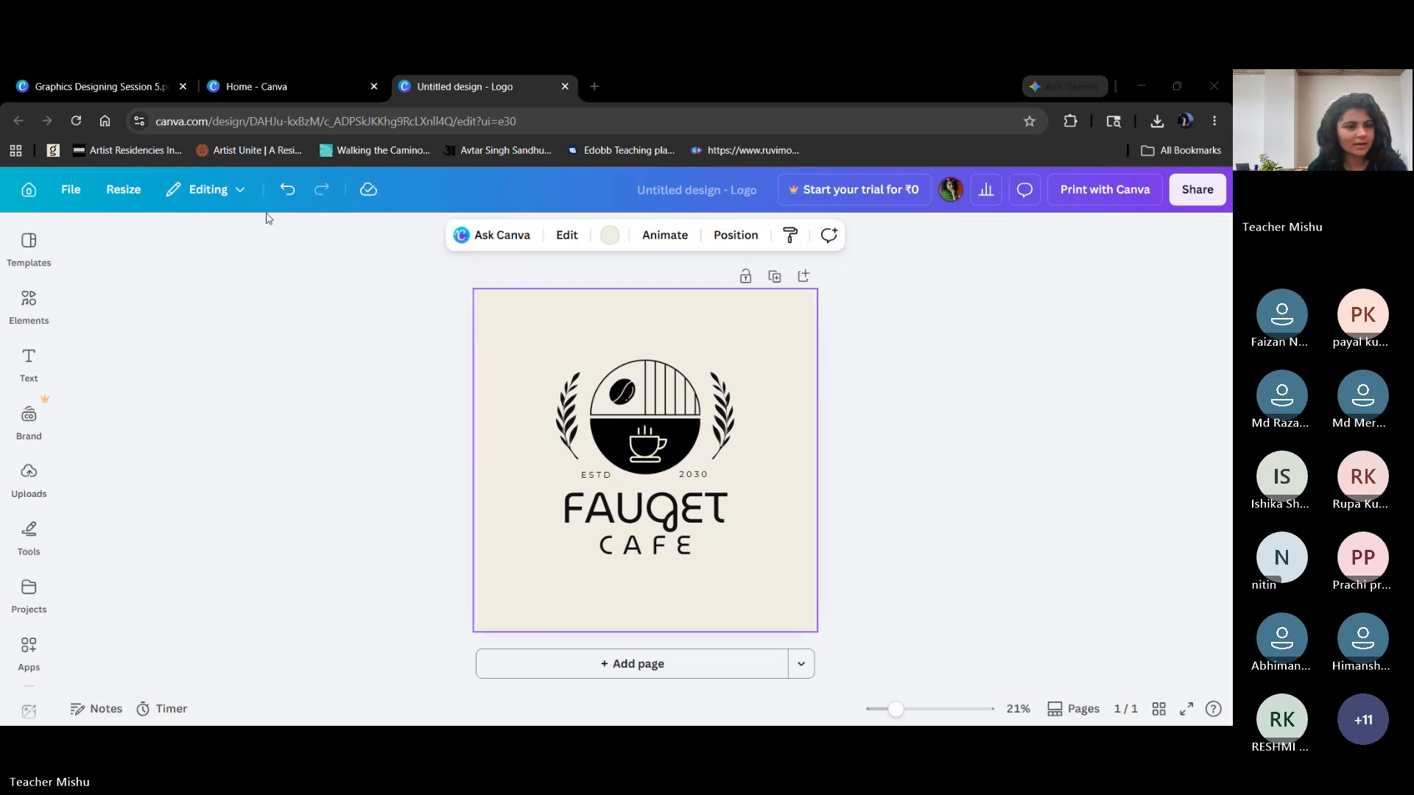
{"action": "left_click", "coordinate": [29, 478]}
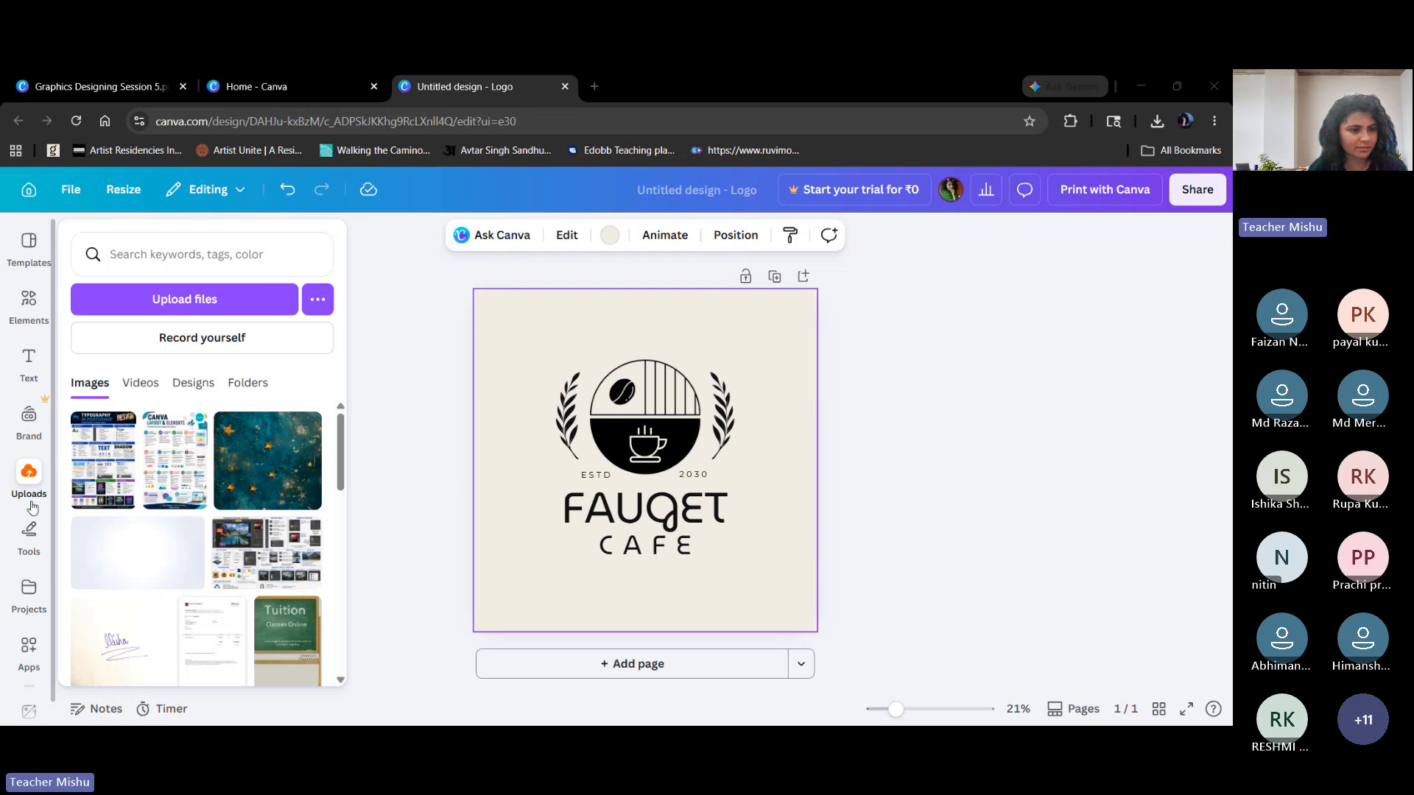
{"action": "left_click", "coordinate": [30, 530]}
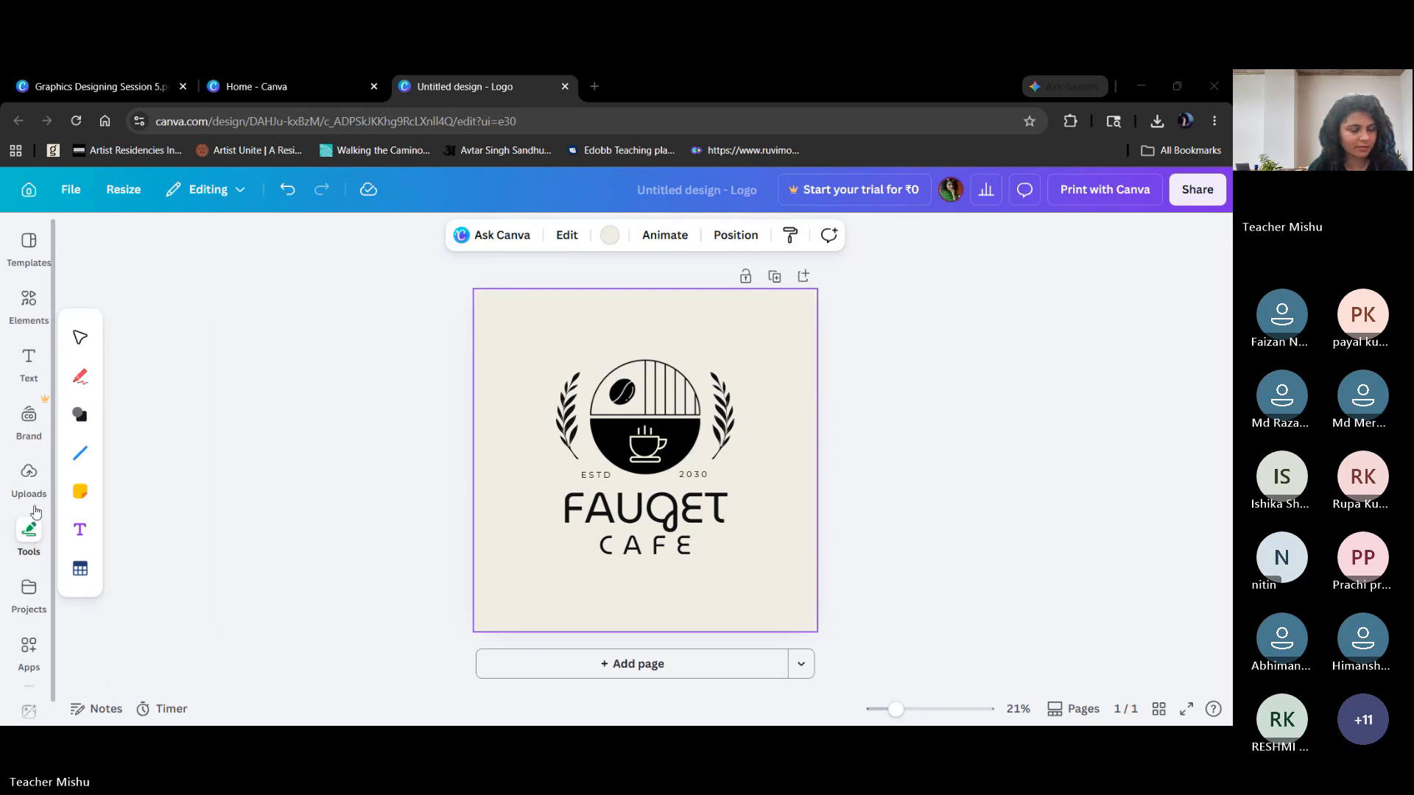
{"action": "left_click", "coordinate": [28, 475]}
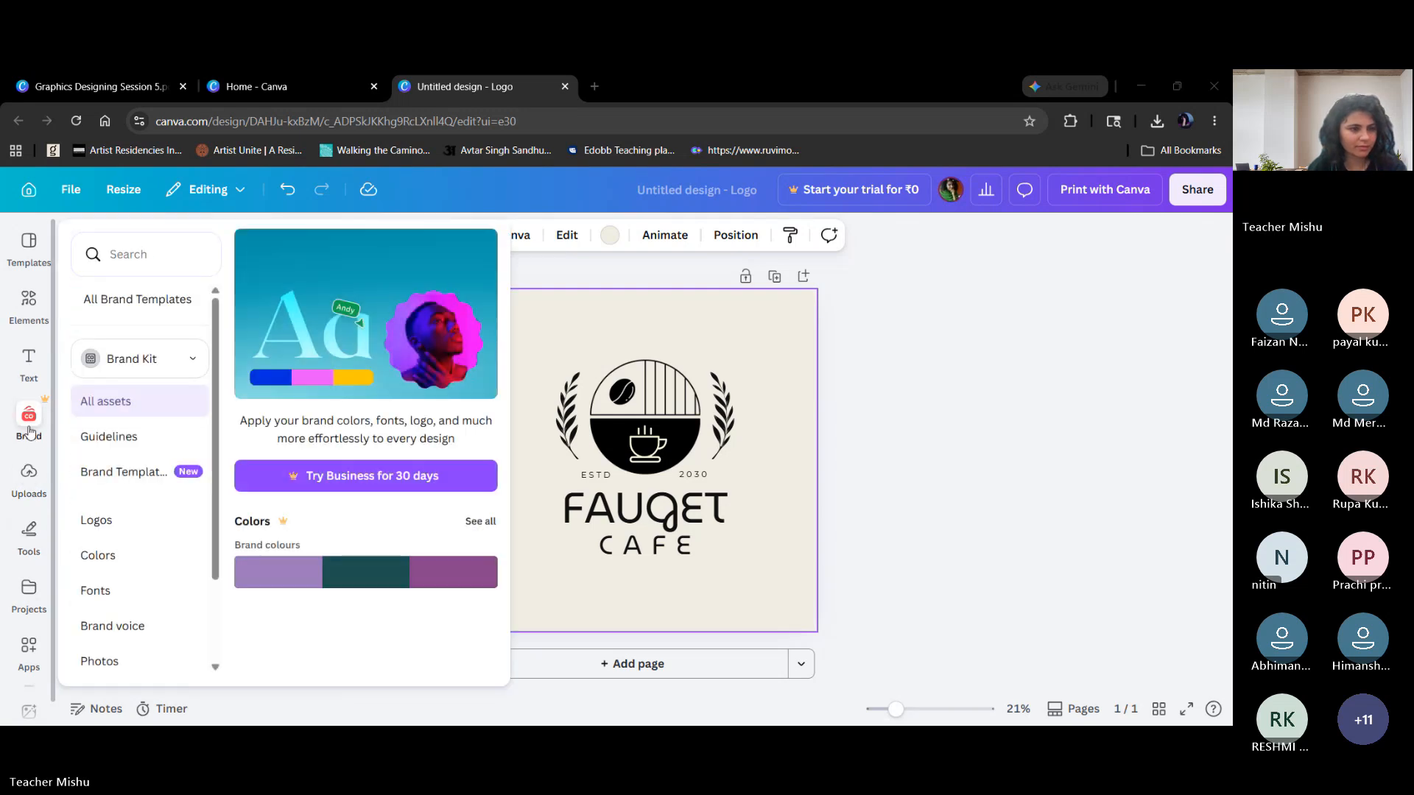
{"action": "left_click", "coordinate": [34, 320]}
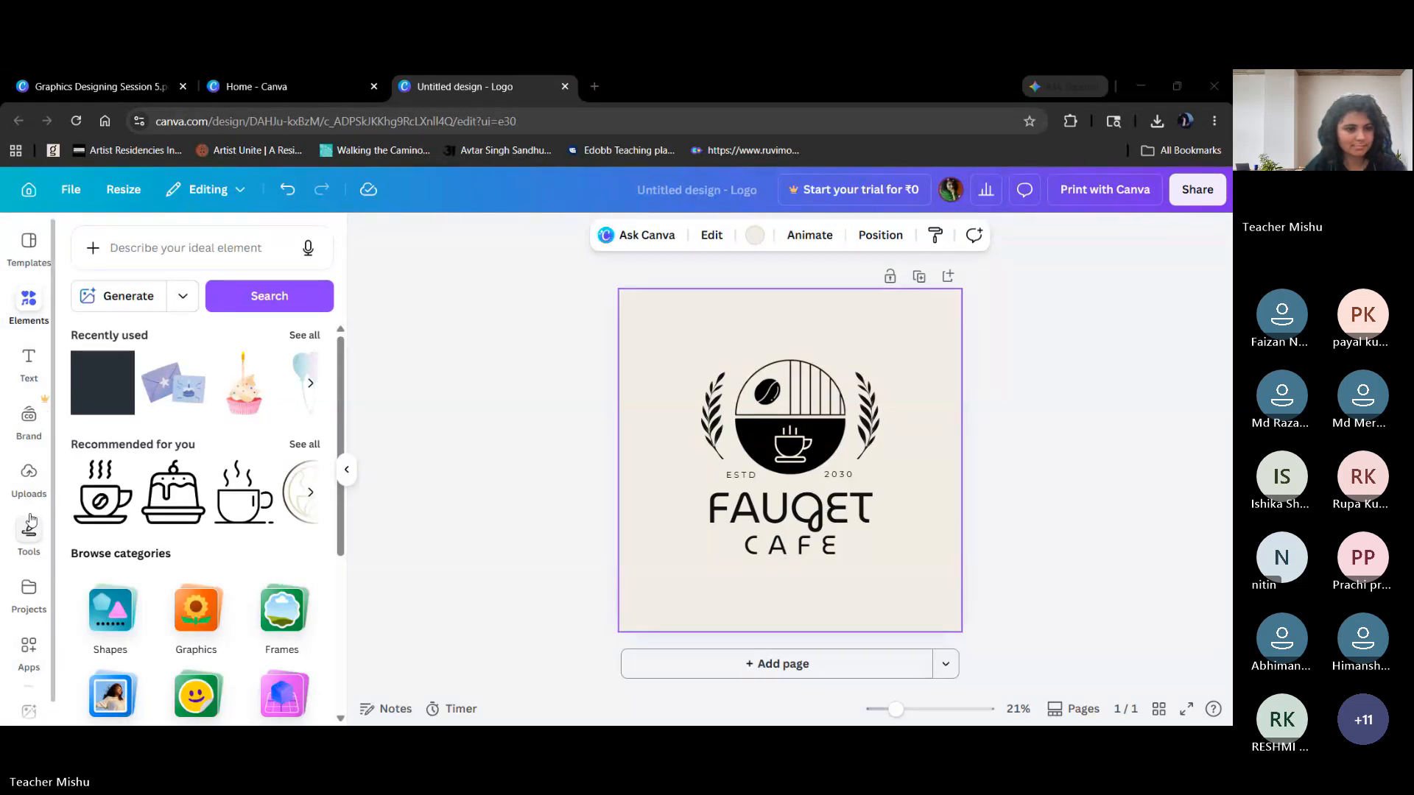
{"action": "left_click", "coordinate": [31, 421]}
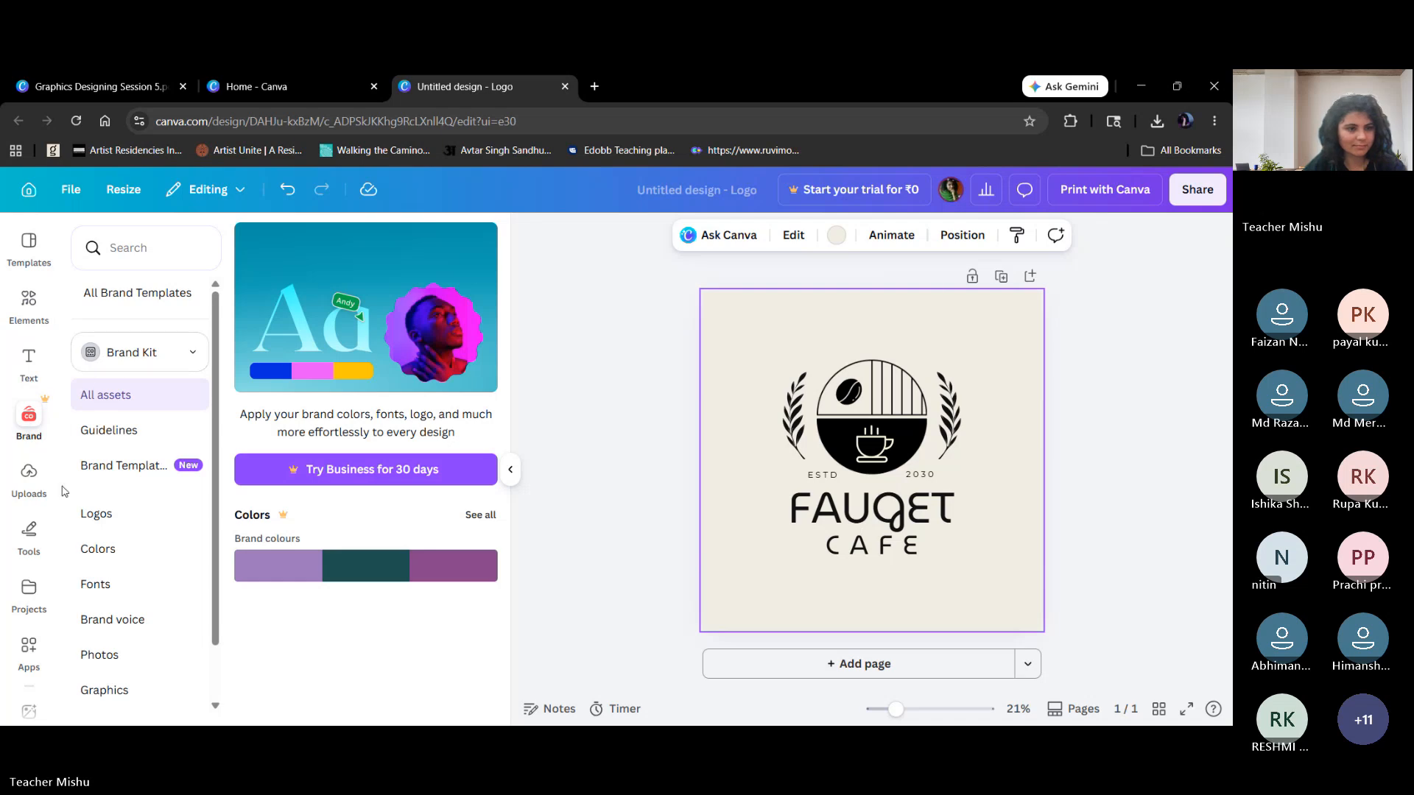
Apply the Brown Simple Henna Art Business Logo template from the recently used templates to the page.
{"action": "left_click", "coordinate": [27, 259]}
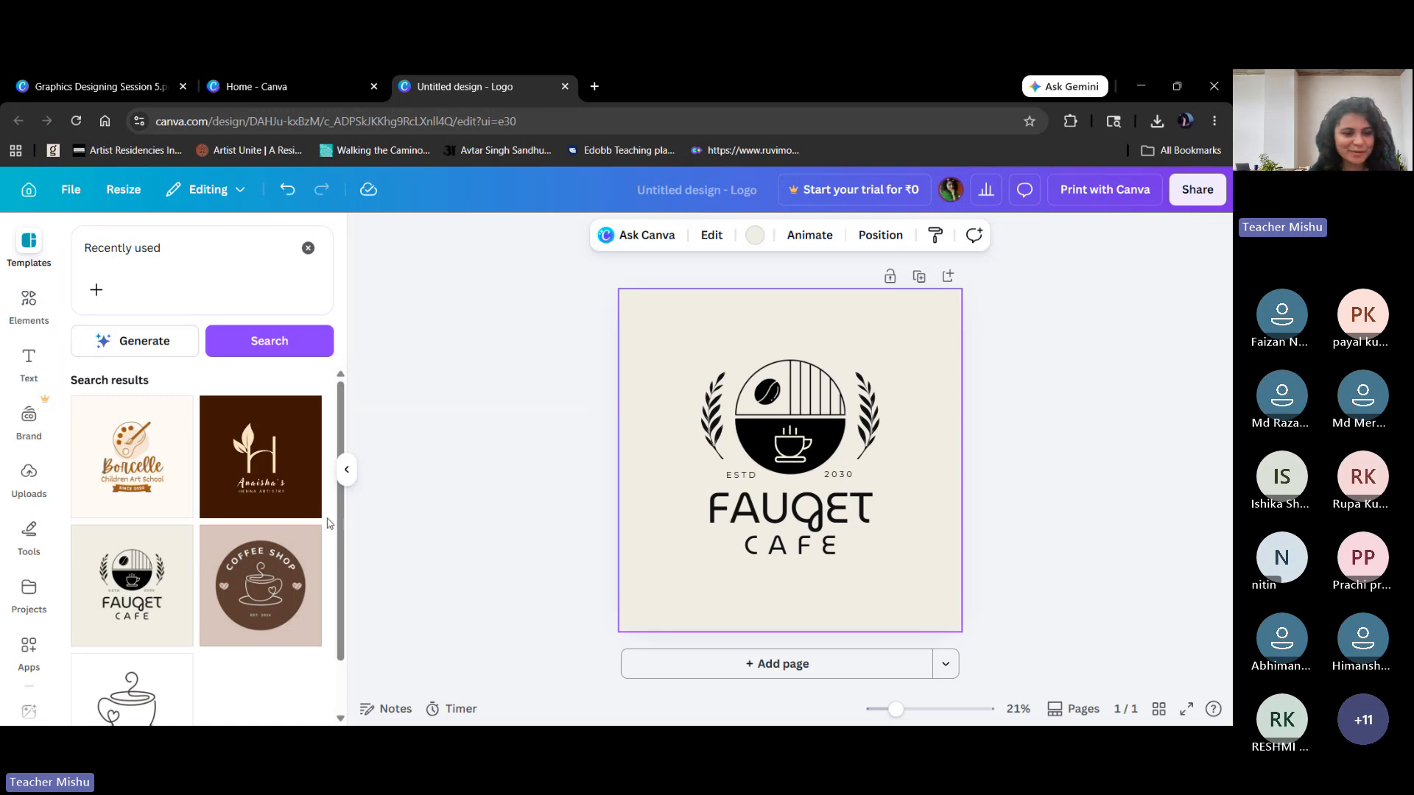
{"action": "scroll", "coordinate": [342, 541], "scroll_direction": "down", "scroll_amount": 1}
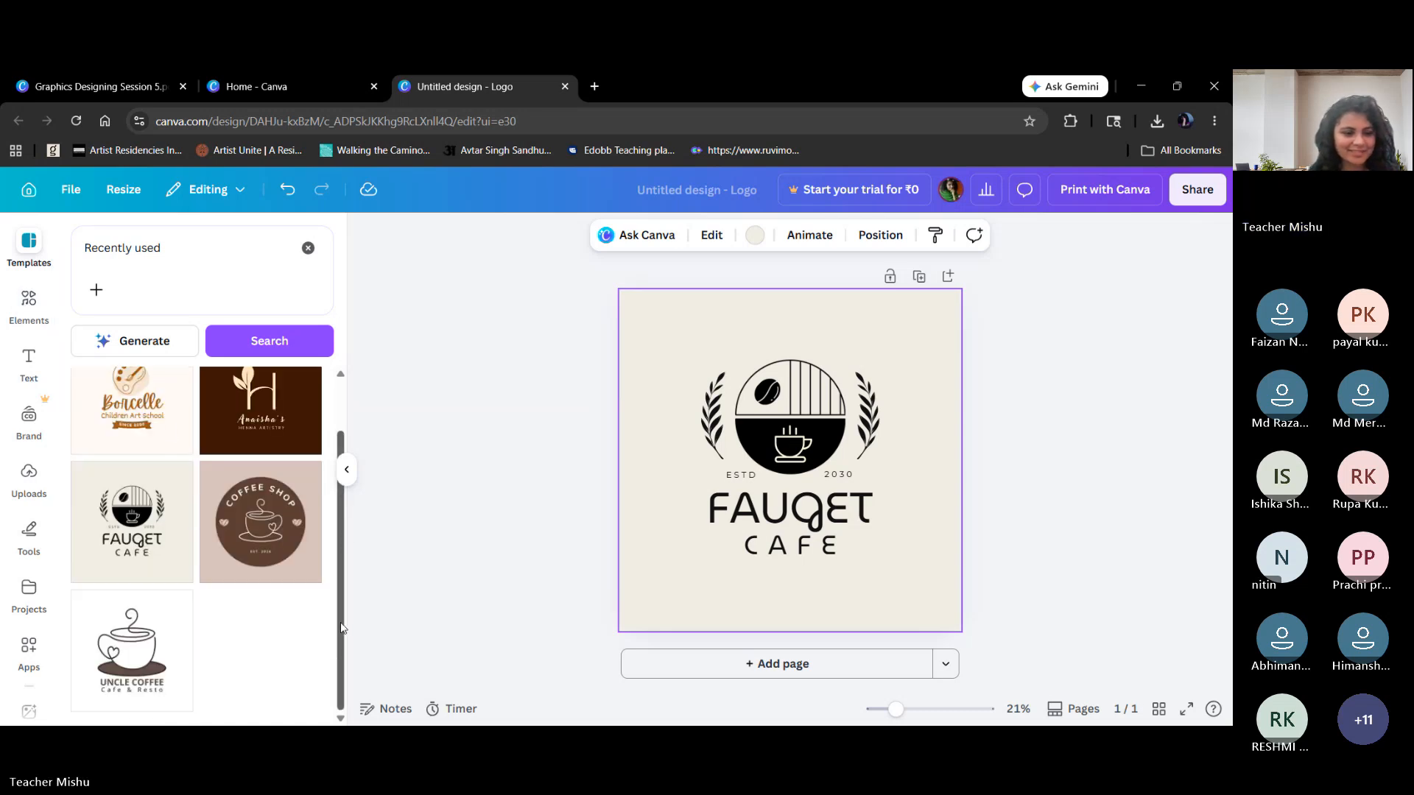
{"action": "scroll", "coordinate": [340, 519], "scroll_direction": "up", "scroll_amount": 1}
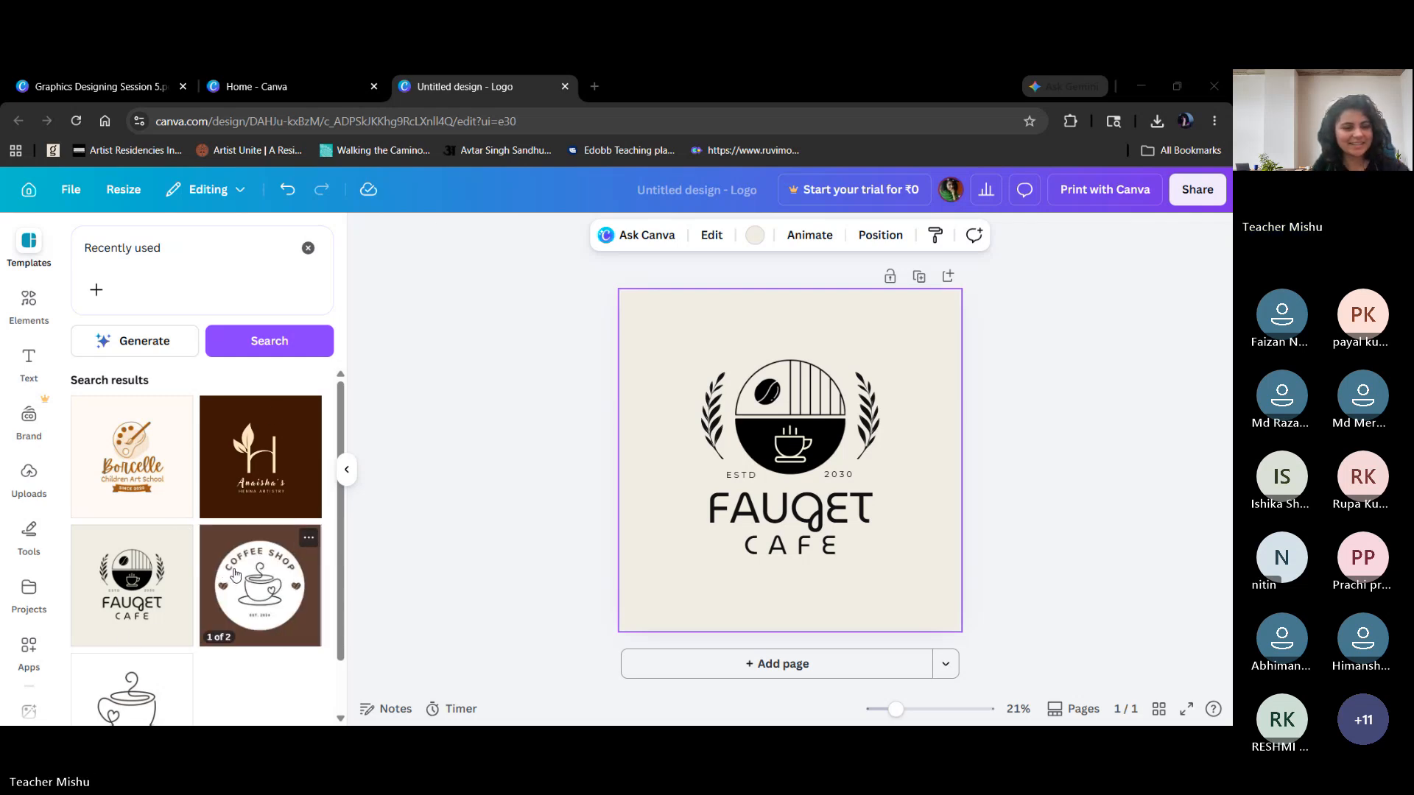
{"action": "left_click", "coordinate": [275, 455]}
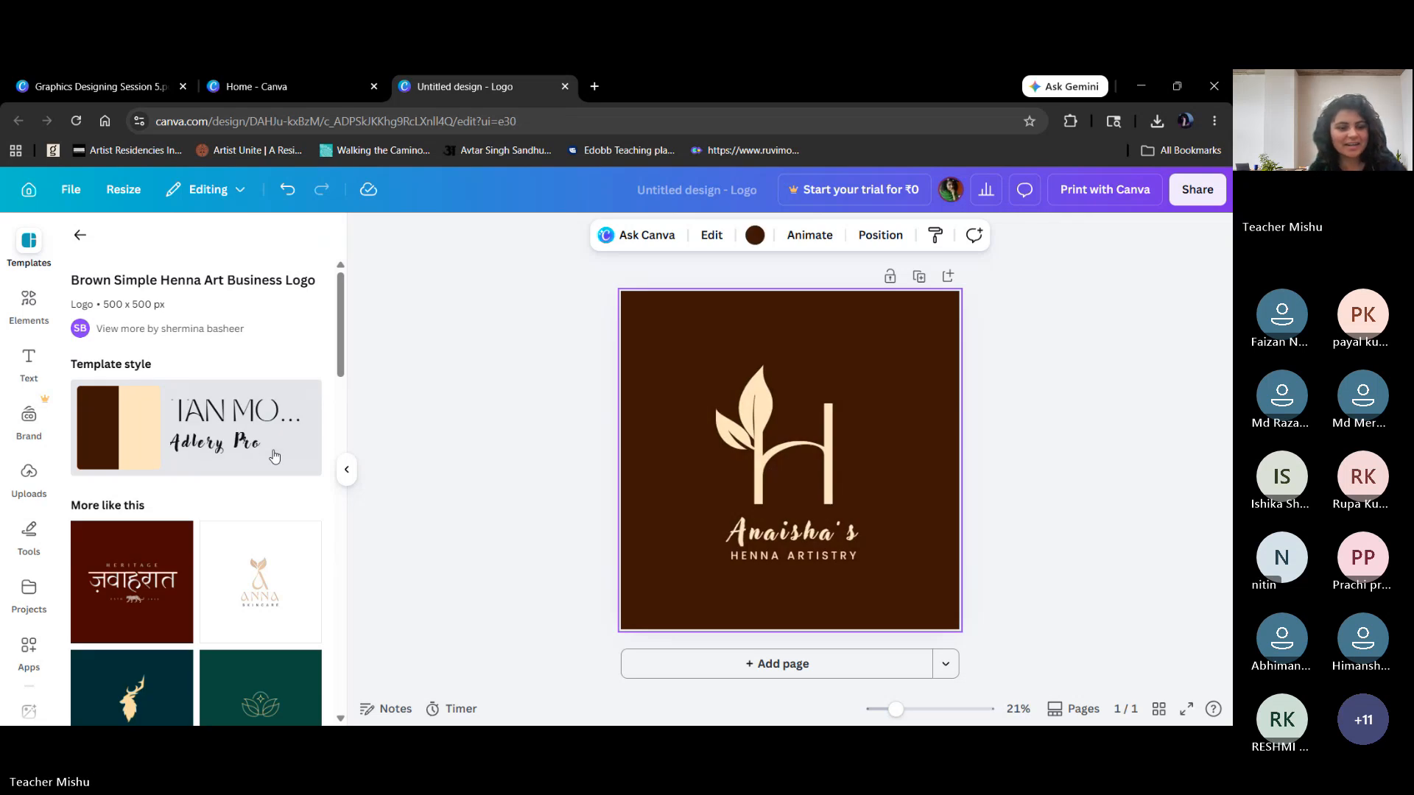
{"action": "mouse_move", "coordinate": [340, 352]}
{"action": "left_mouse_down"}
{"action": "mouse_move", "coordinate": [335, 524]}
{"action": "mouse_move", "coordinate": [336, 333]}
{"action": "left_mouse_up"}
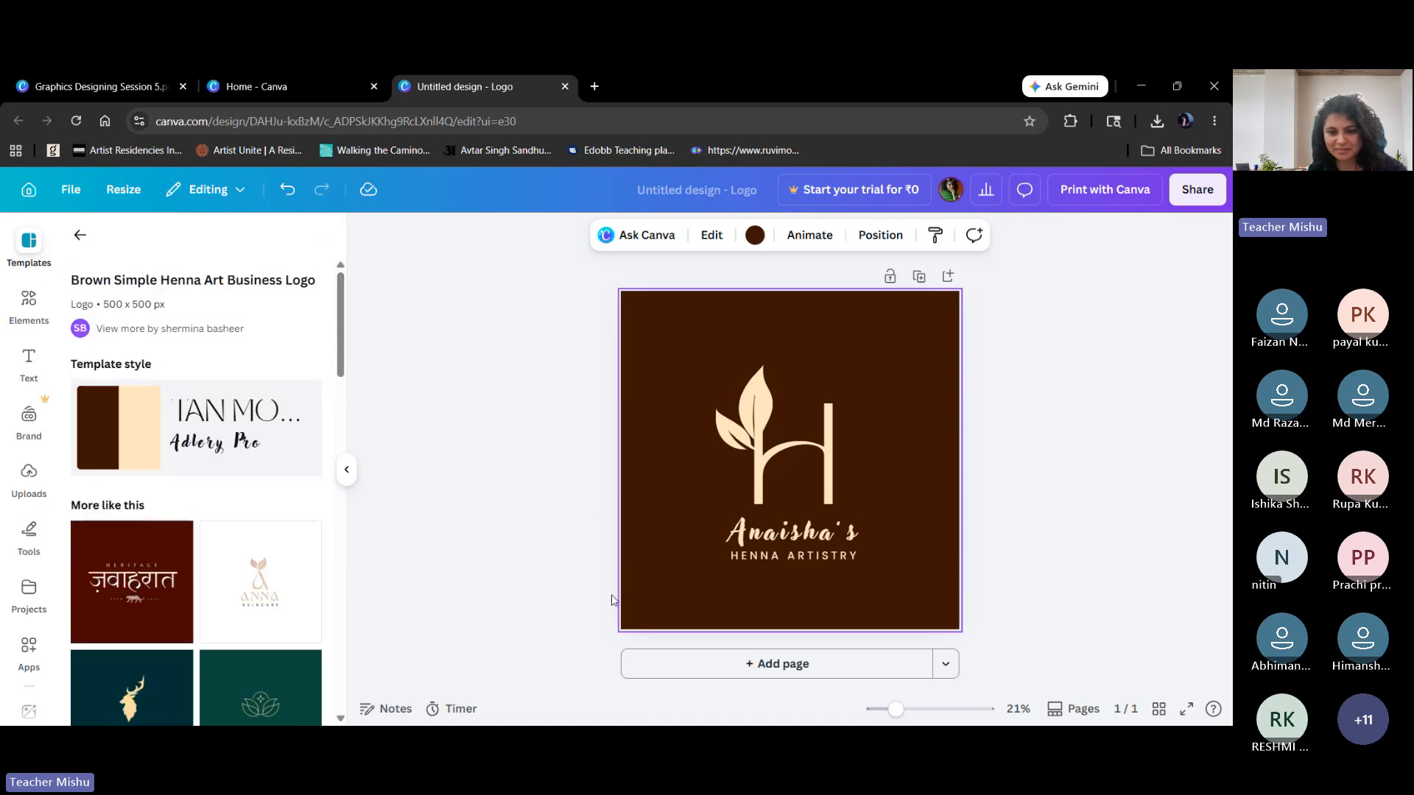
Apply the beige-background page of the Brown Minimalist Coffee Shop Logo template from the recently used templates.
{"action": "left_click", "coordinate": [81, 236]}
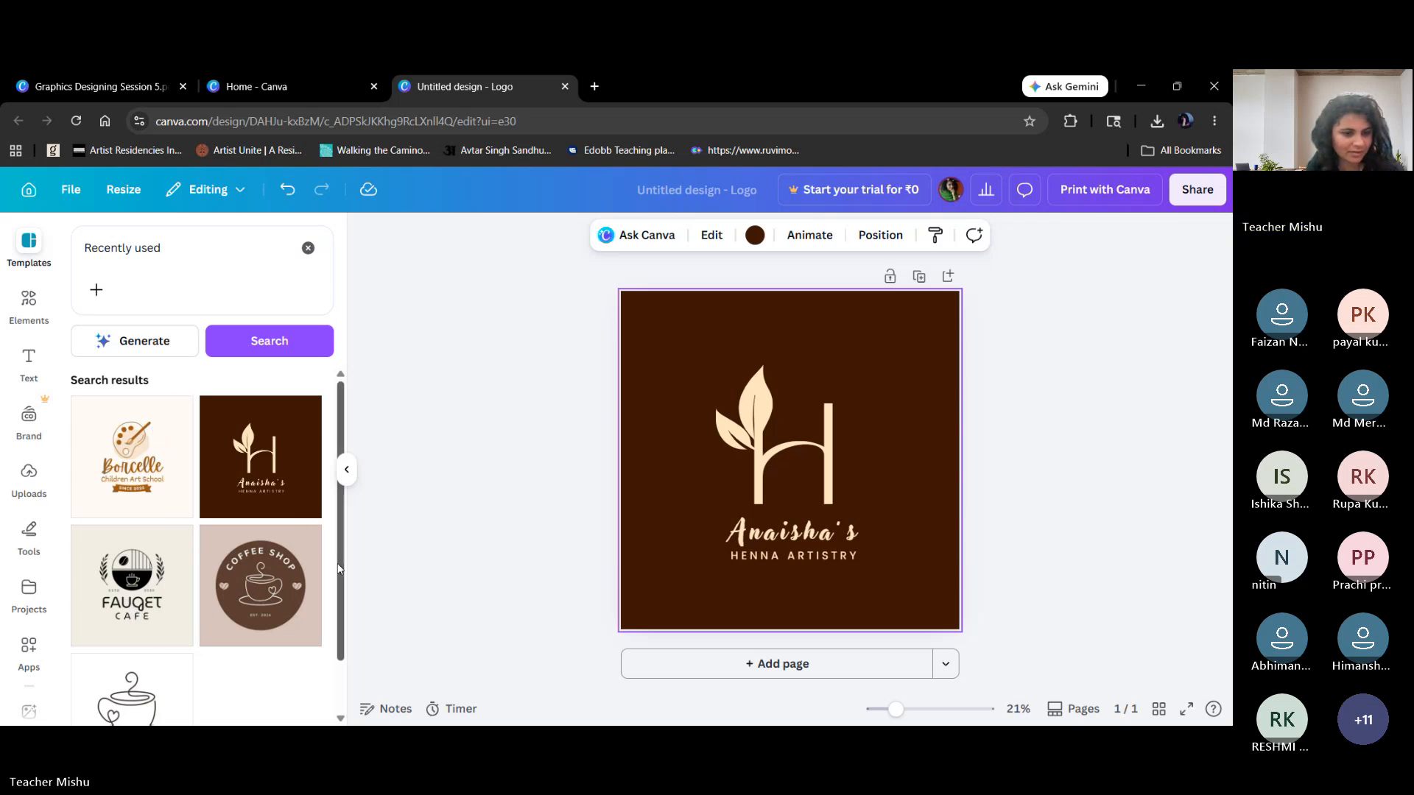
{"action": "scroll", "coordinate": [267, 551], "scroll_direction": "down", "scroll_amount": 2}
{"action": "left_click", "coordinate": [268, 551]}
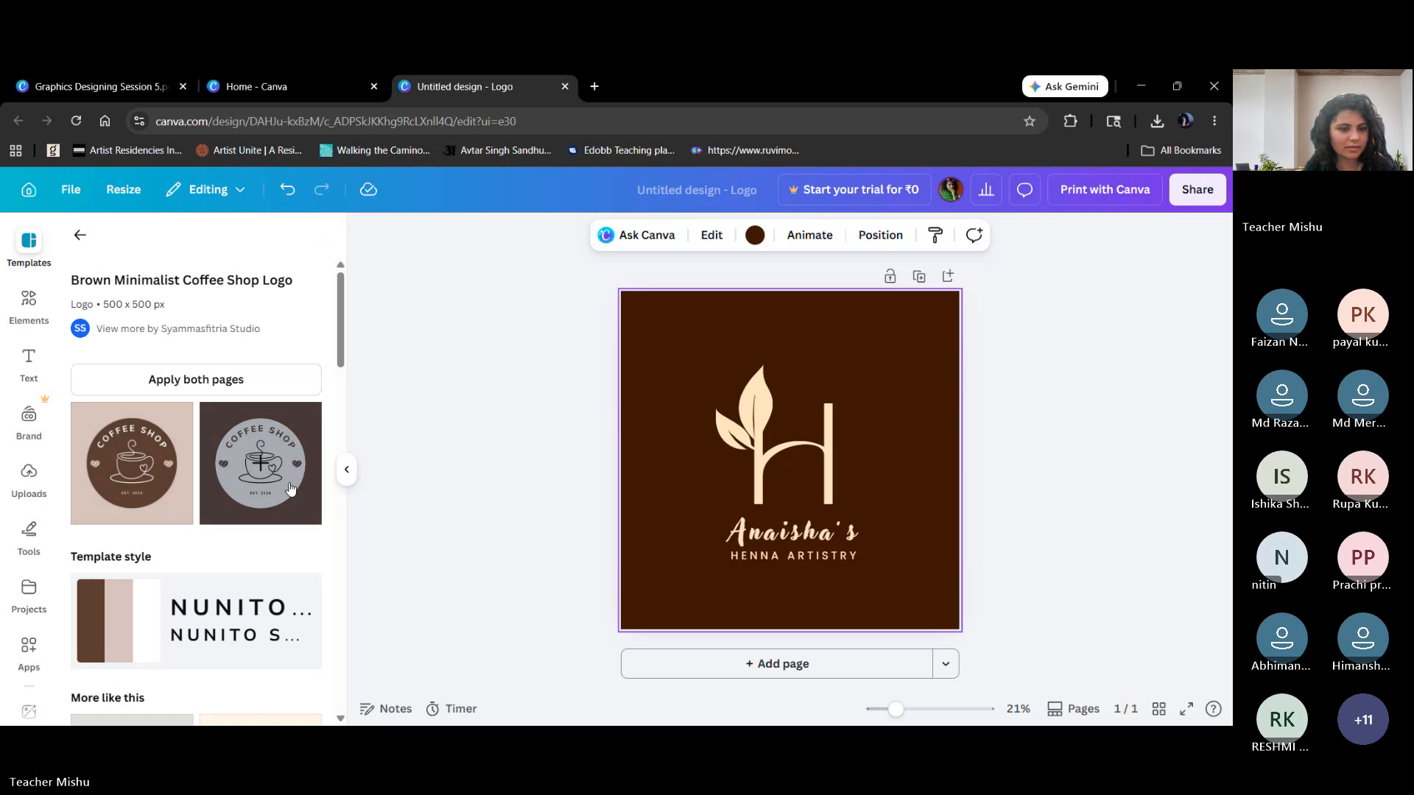
{"action": "left_click", "coordinate": [164, 479]}
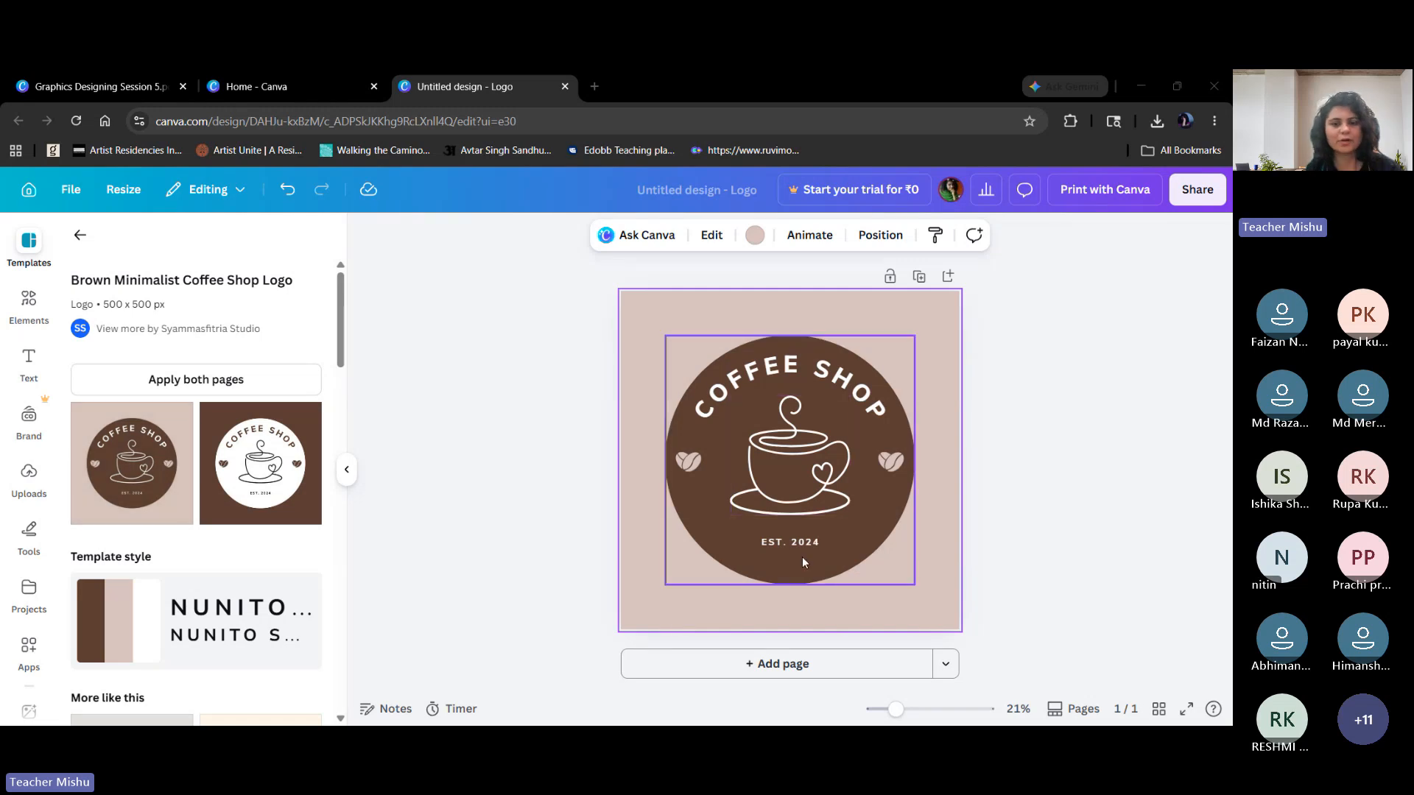
Shorten the curved COFFEE SHOP title at the top of the circle to COFFEE.
{"action": "double_click", "coordinate": [858, 396]}
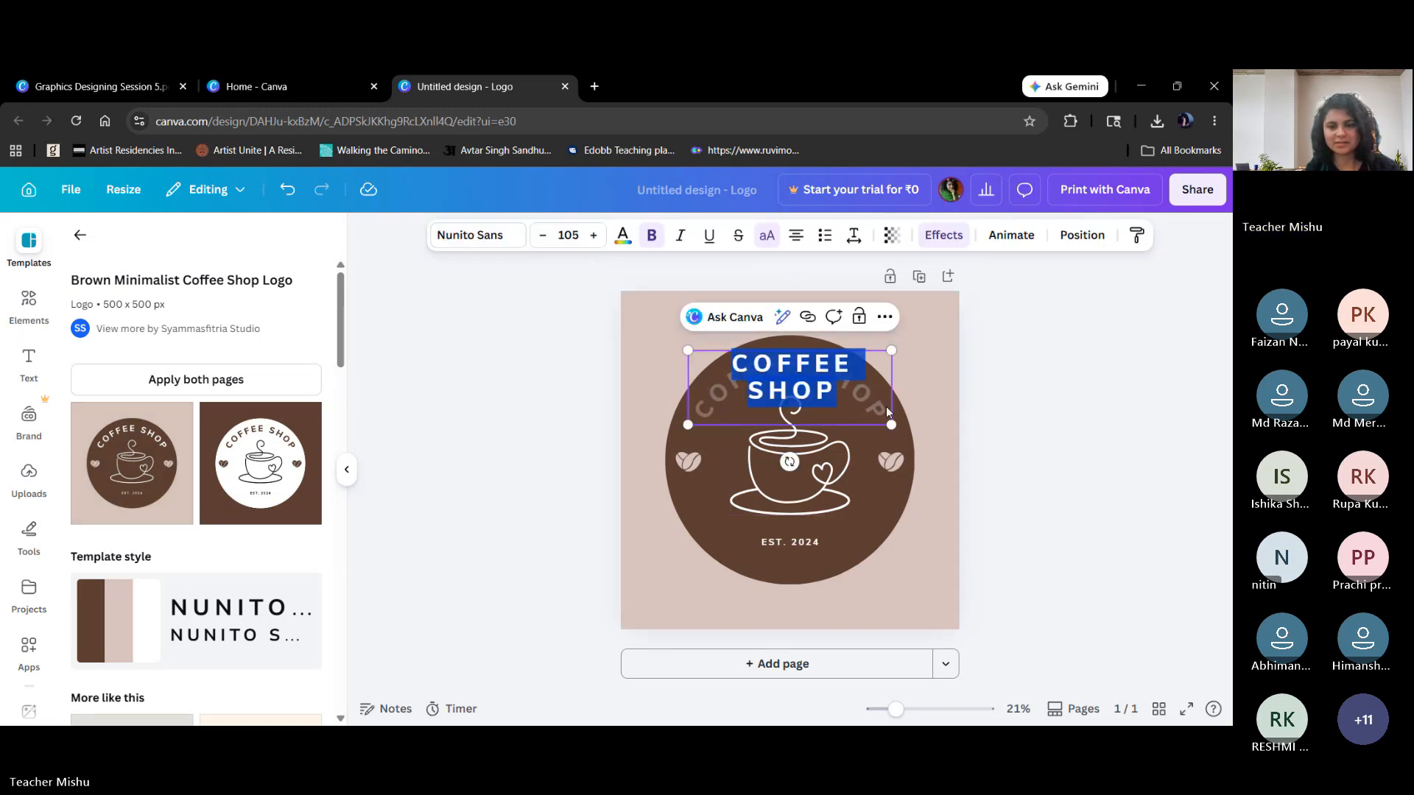
{"action": "left_click", "coordinate": [823, 388]}
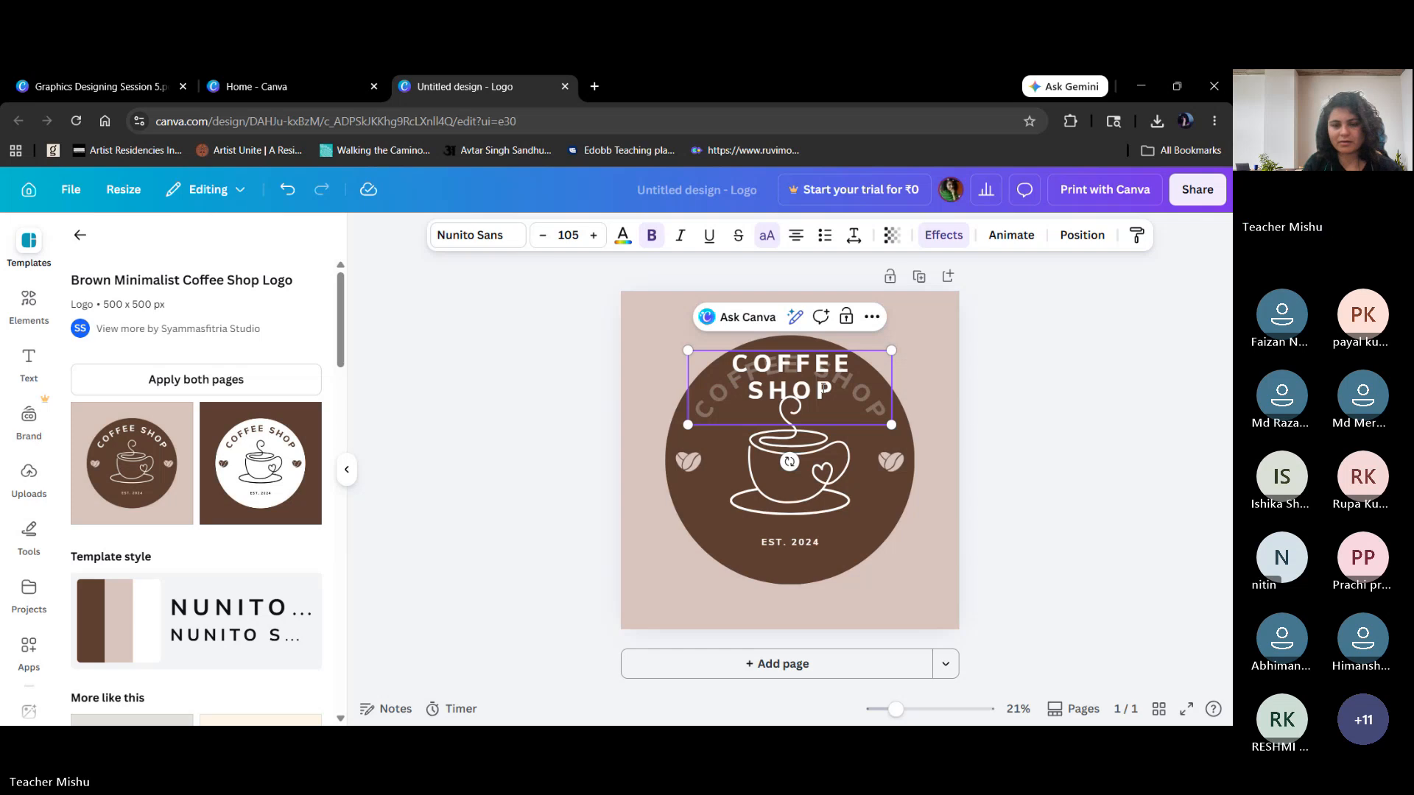
{"action": "key", "text": "BackSpace"}
{"action": "key", "text": "BackSpace"}
{"action": "key", "text": "BackSpace"}
{"action": "key", "text": "BackSpace"}
{"action": "key", "text": "BackSpace"}
{"action": "key", "text": "BackSpace"}
{"action": "key", "text": "BackSpace"}
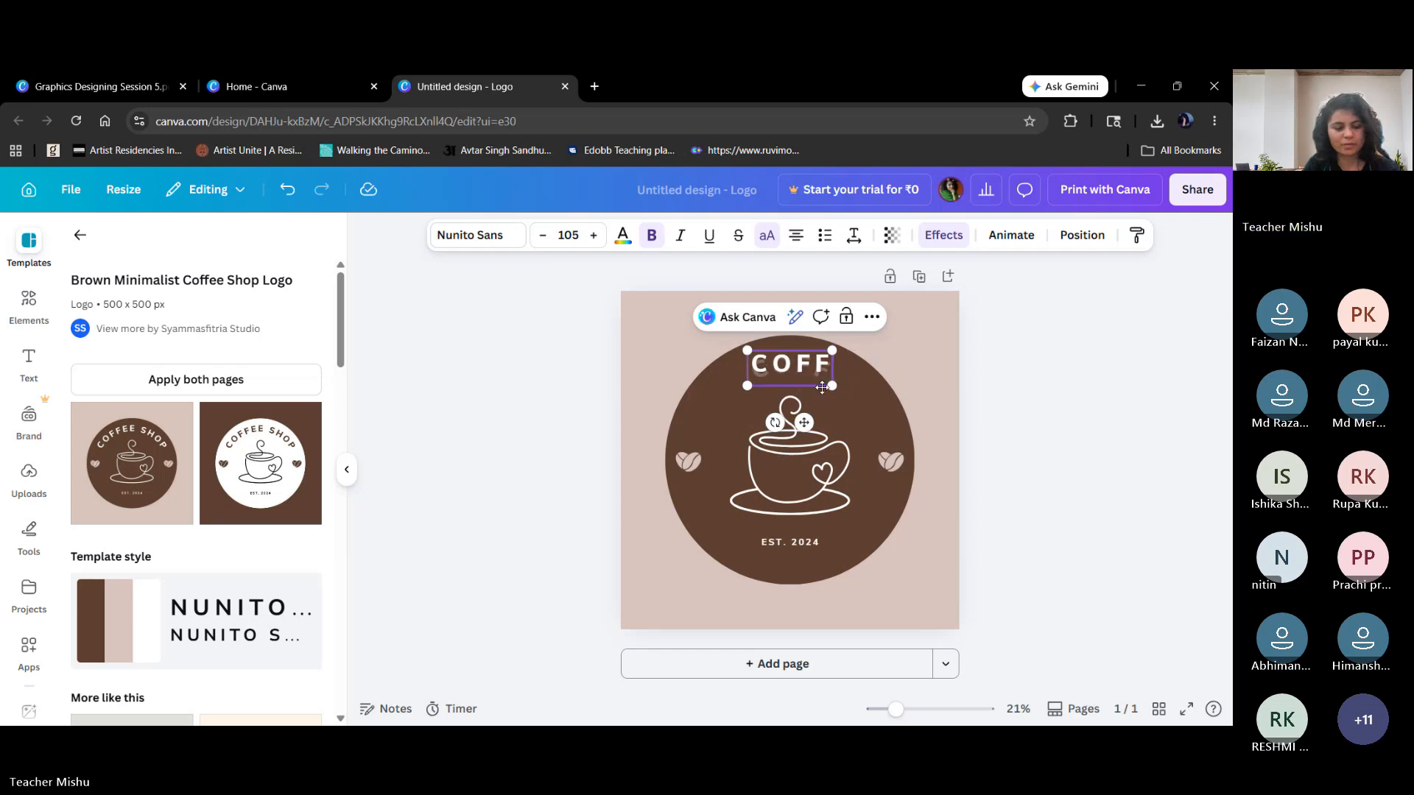
{"action": "left_click", "coordinate": [821, 387]}
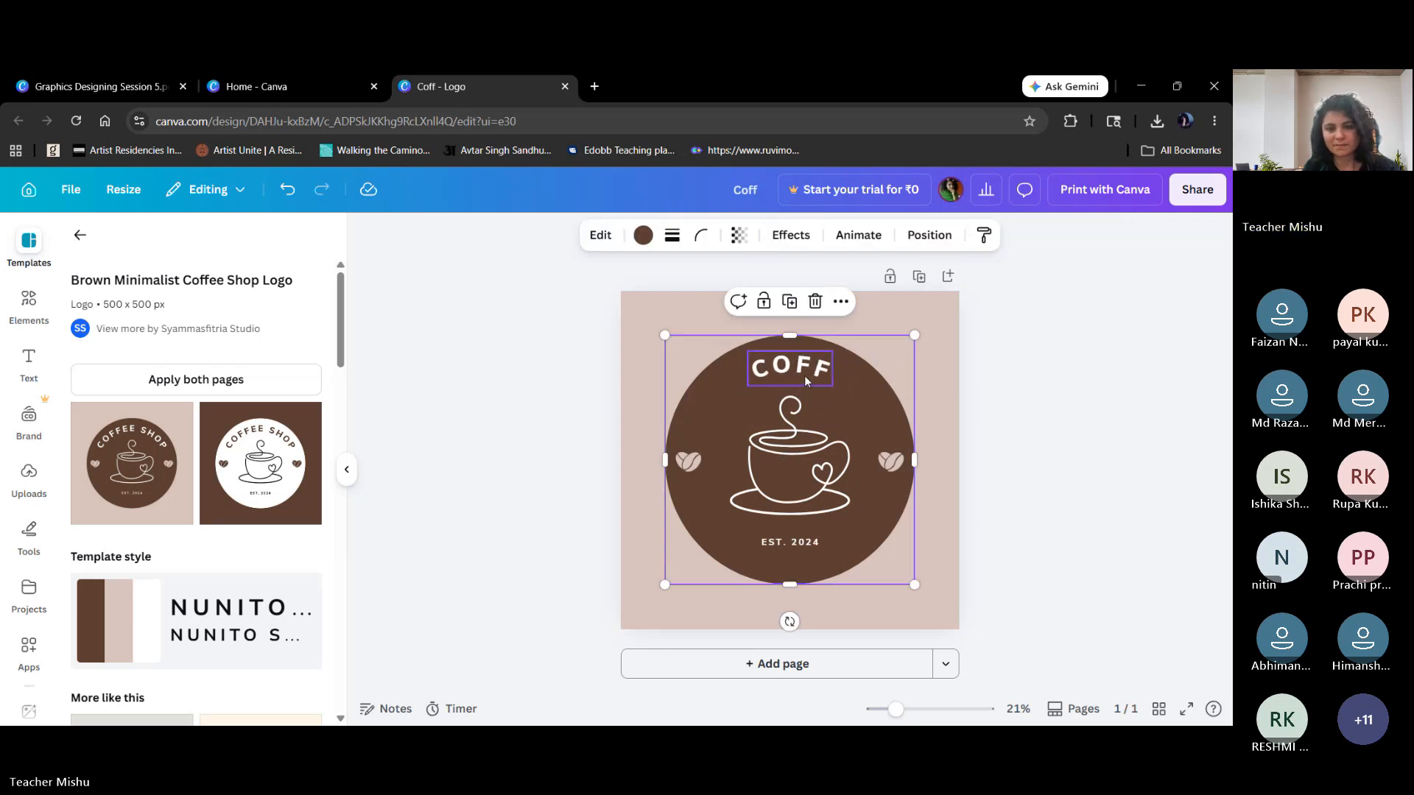
{"action": "left_click", "coordinate": [804, 375]}
{"action": "type", "text": "EE"}
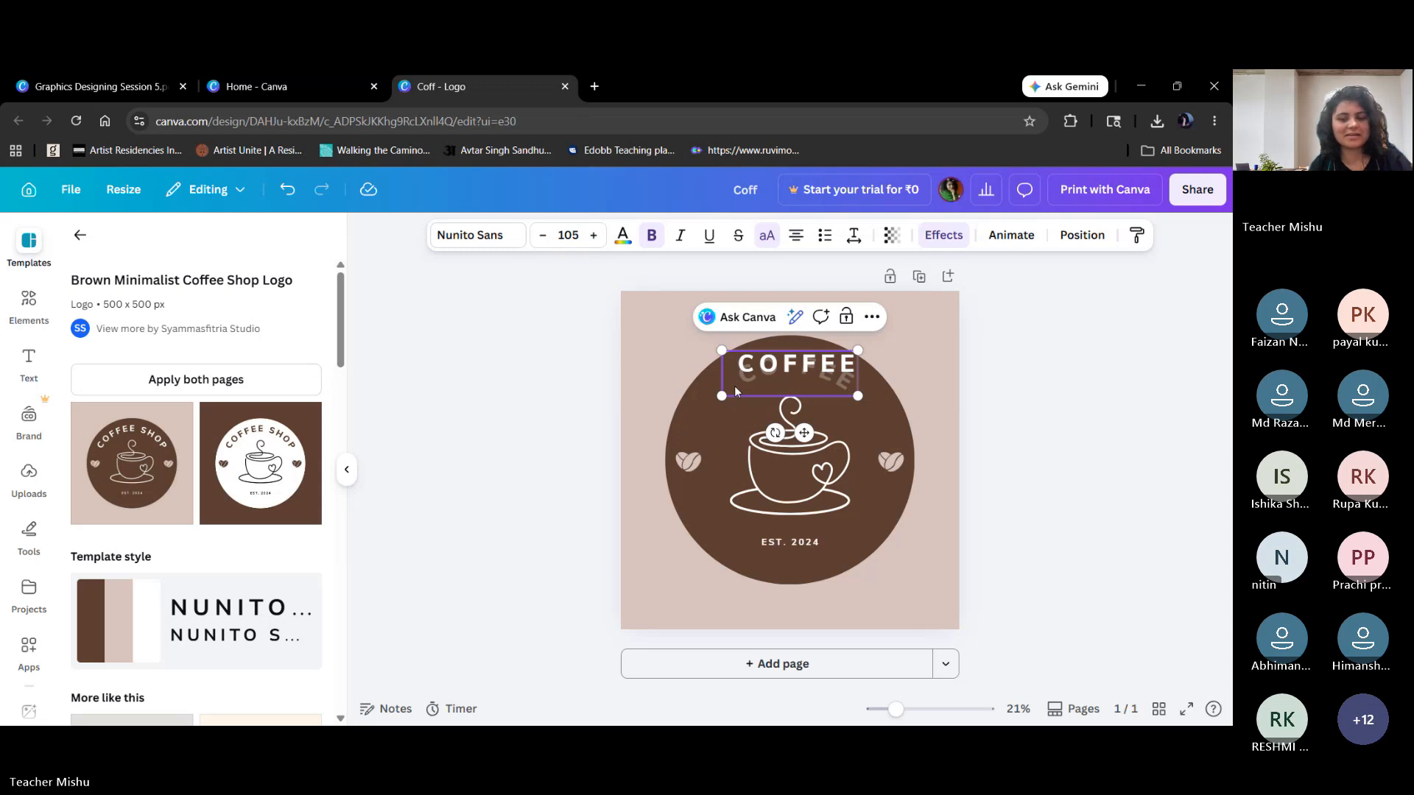
{"action": "type", "text": "SIP"}
{"action": "key", "text": "Return"}
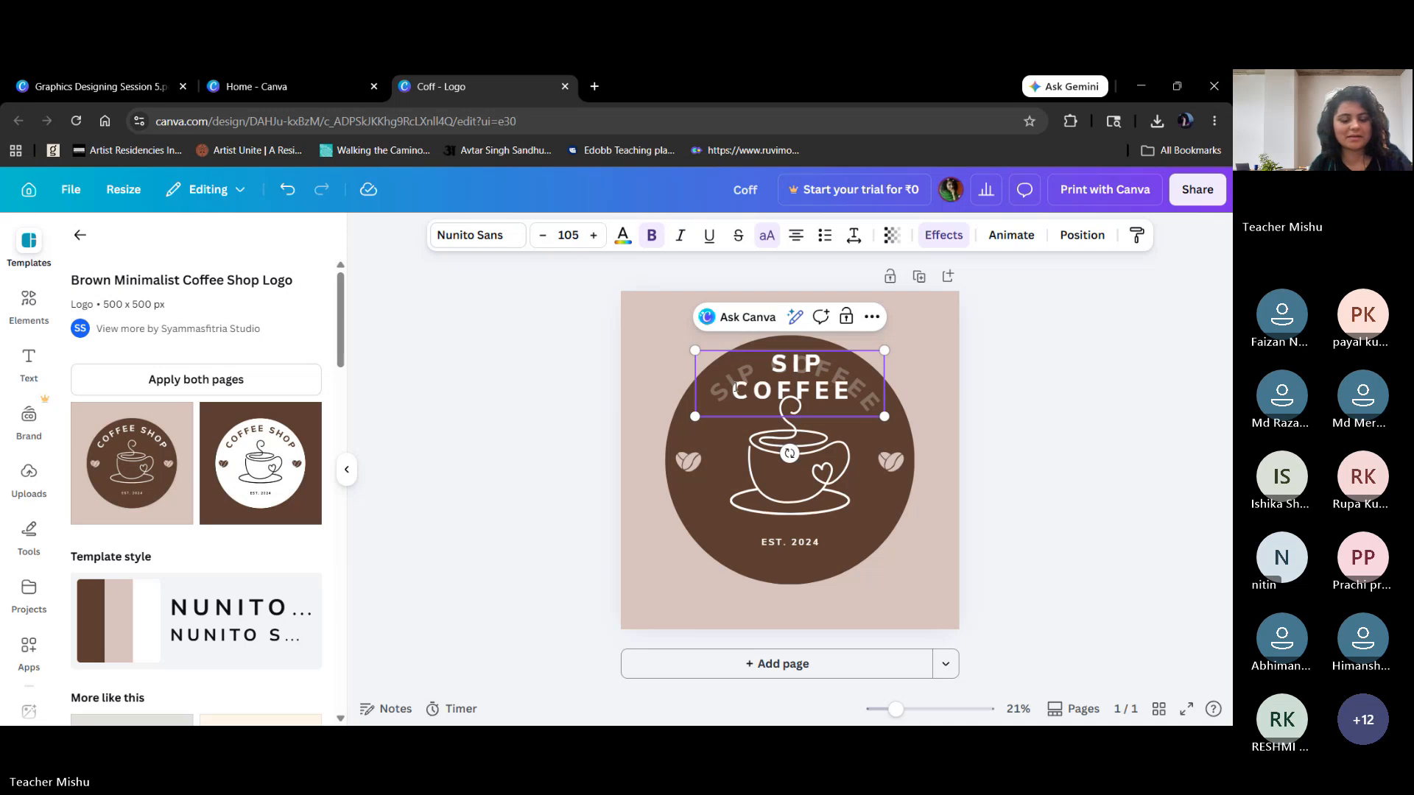
{"action": "key", "text": "BackSpace"}
{"action": "key", "text": "BackSpace"}
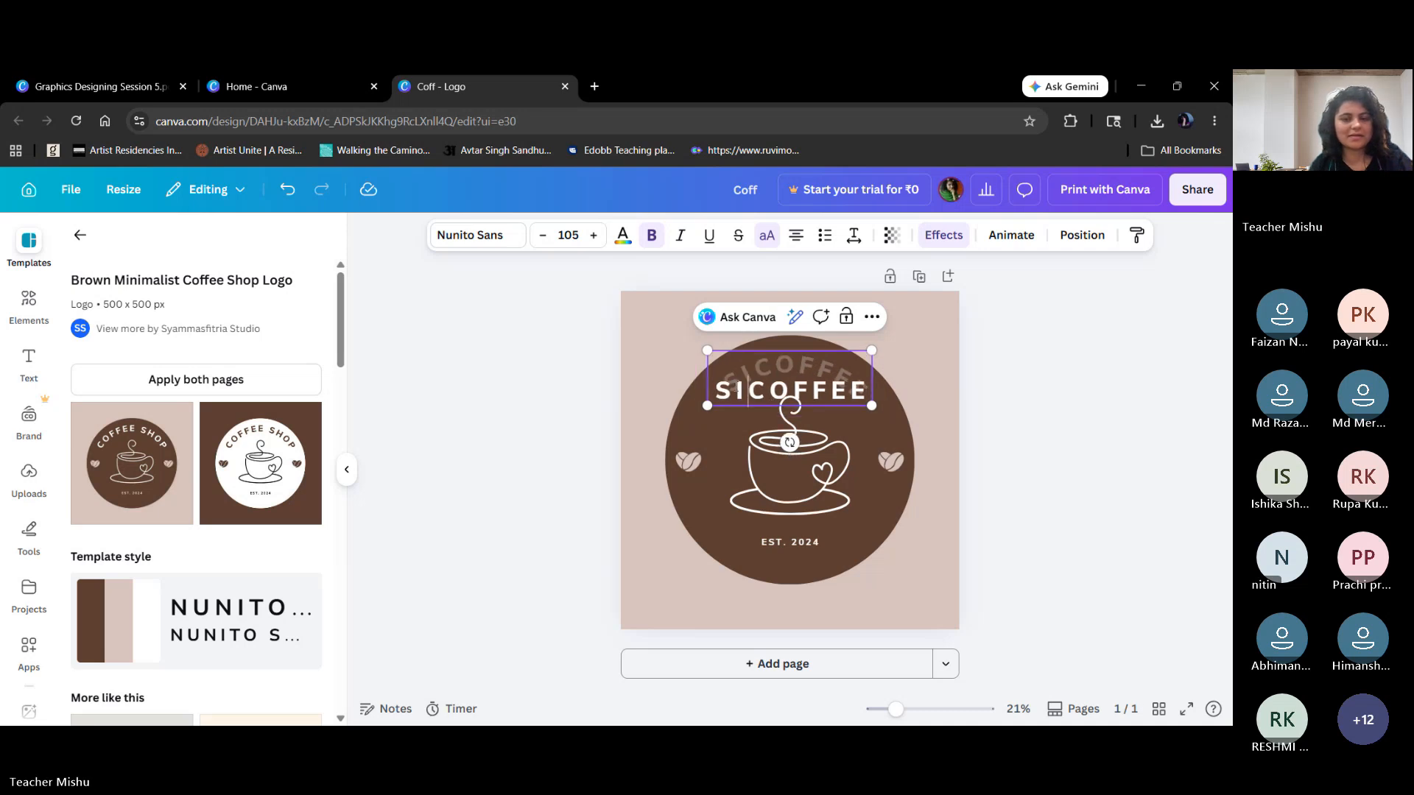
{"action": "key", "text": "BackSpace"}
{"action": "key", "text": "BackSpace"}
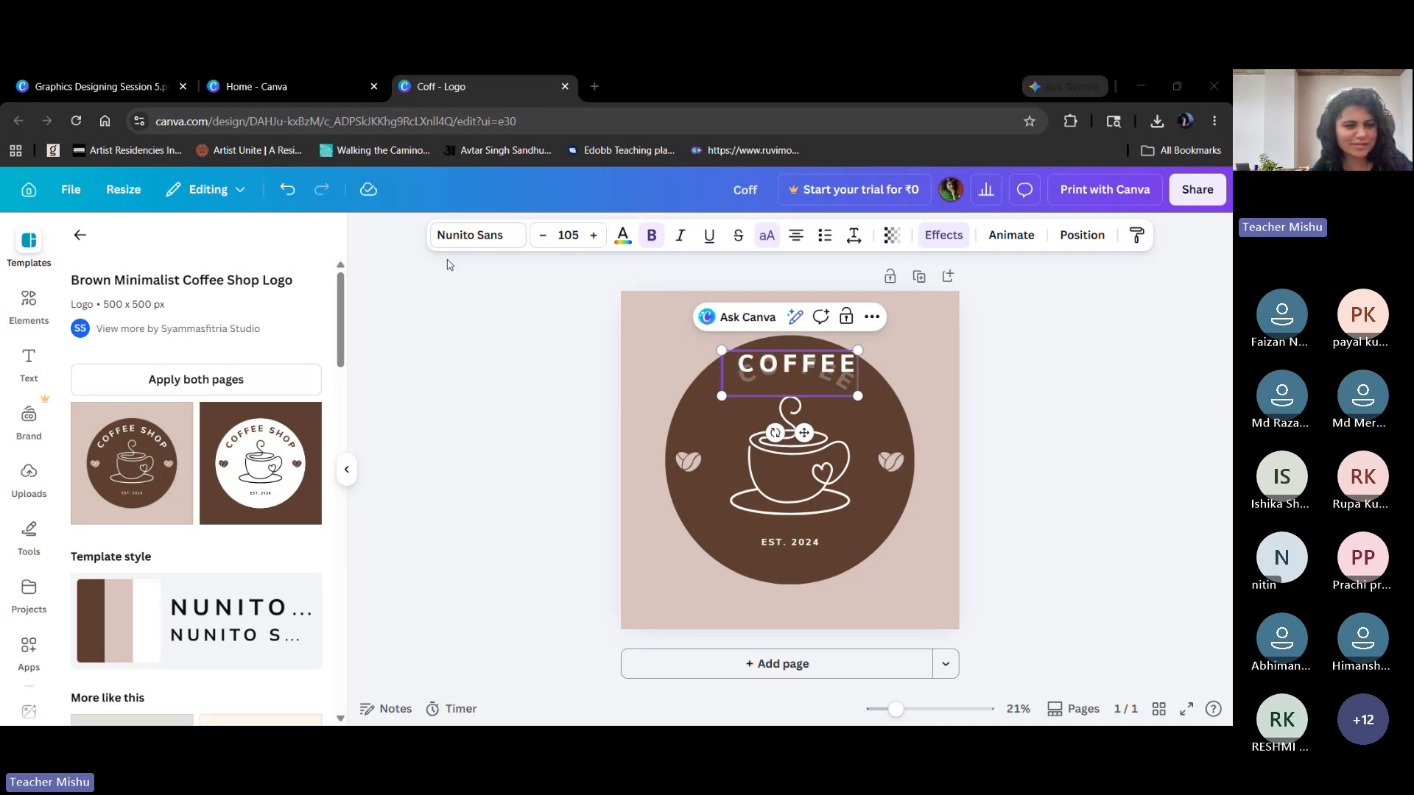
Add BOLD BEAN before COFFEE in the curved title so that it reads BOLD BEAN COFFEE.
{"action": "left_click_drag", "start_coordinate": [342, 339], "coordinate": [352, 433]}
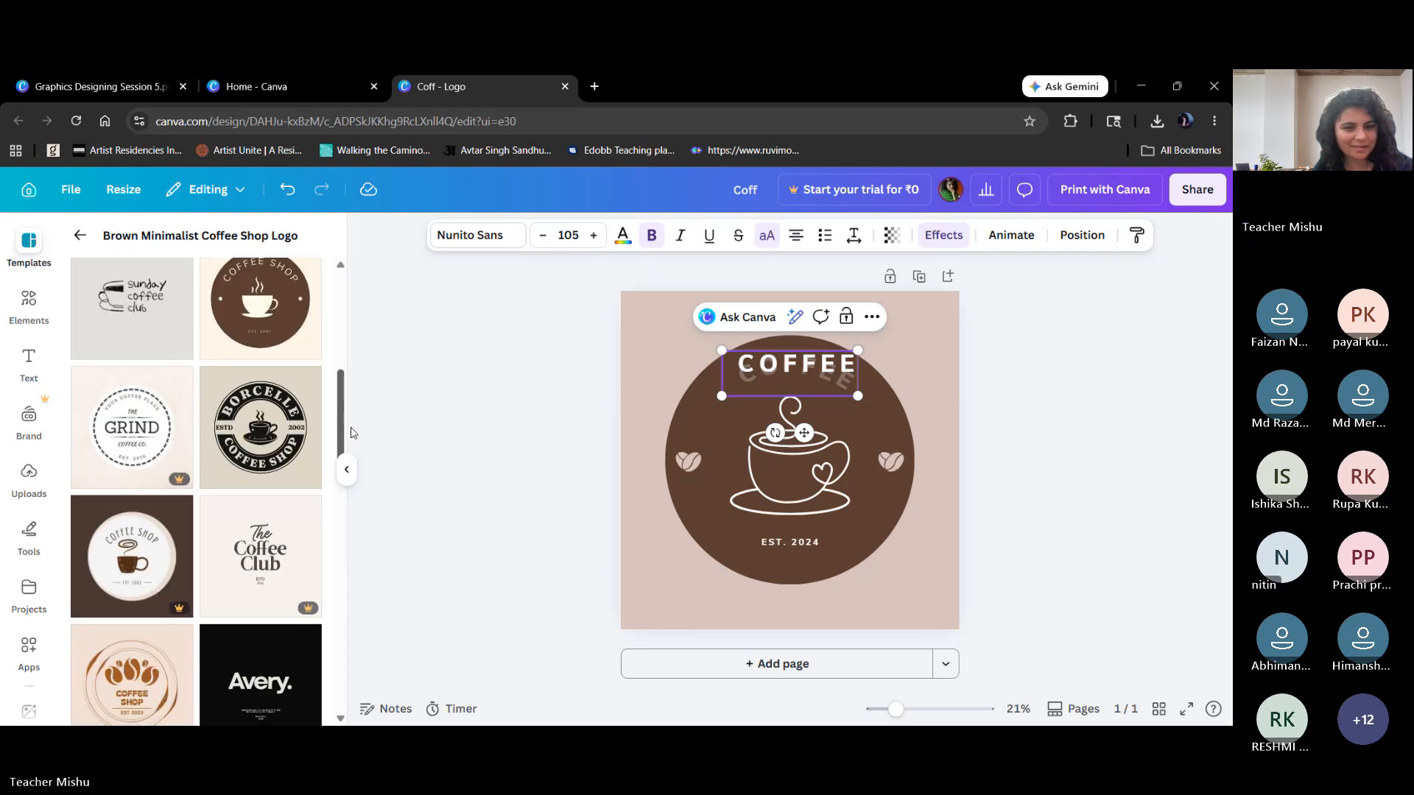
{"action": "scroll", "coordinate": [352, 433], "scroll_direction": "up", "scroll_amount": 4}
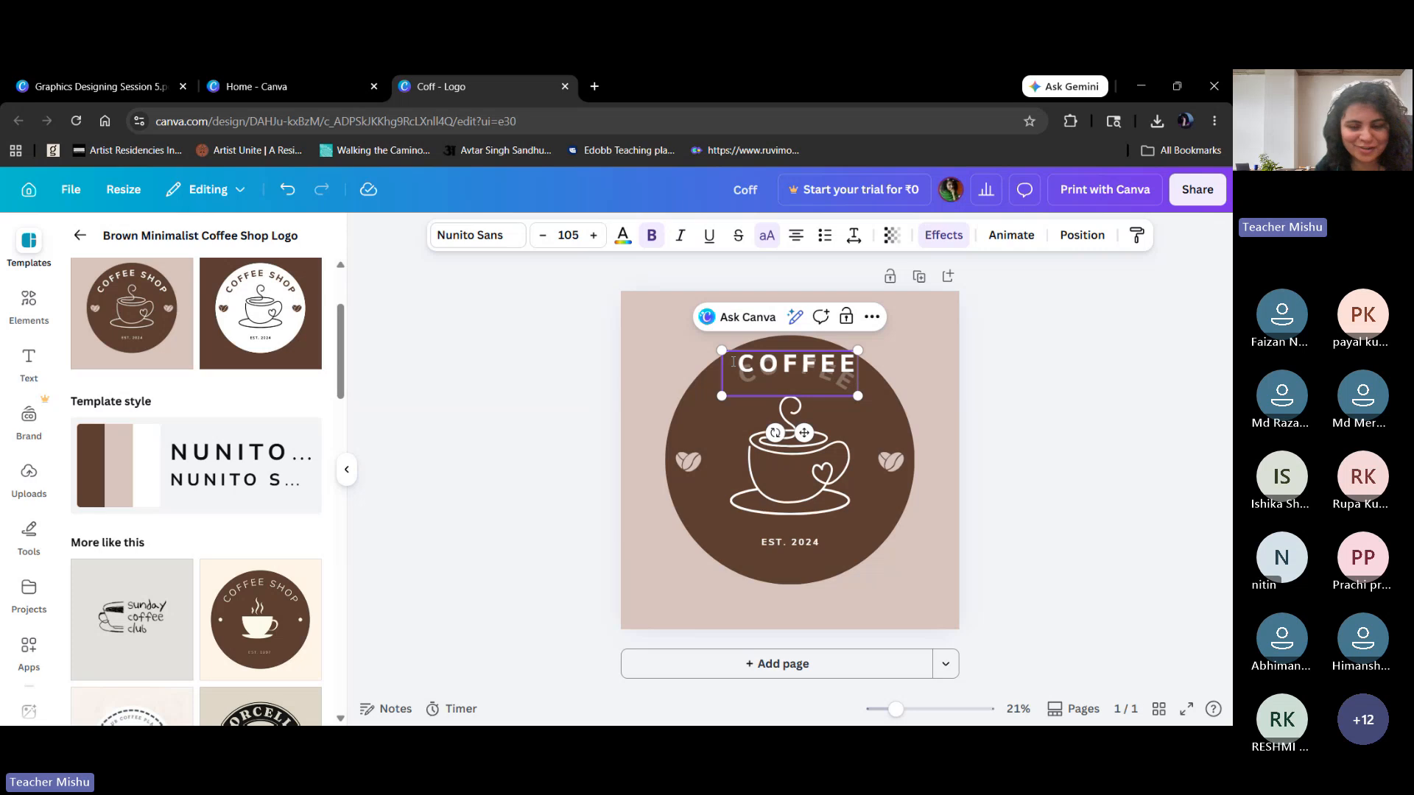
{"action": "left_click", "coordinate": [732, 361]}
{"action": "type", "text": "BOLD "}
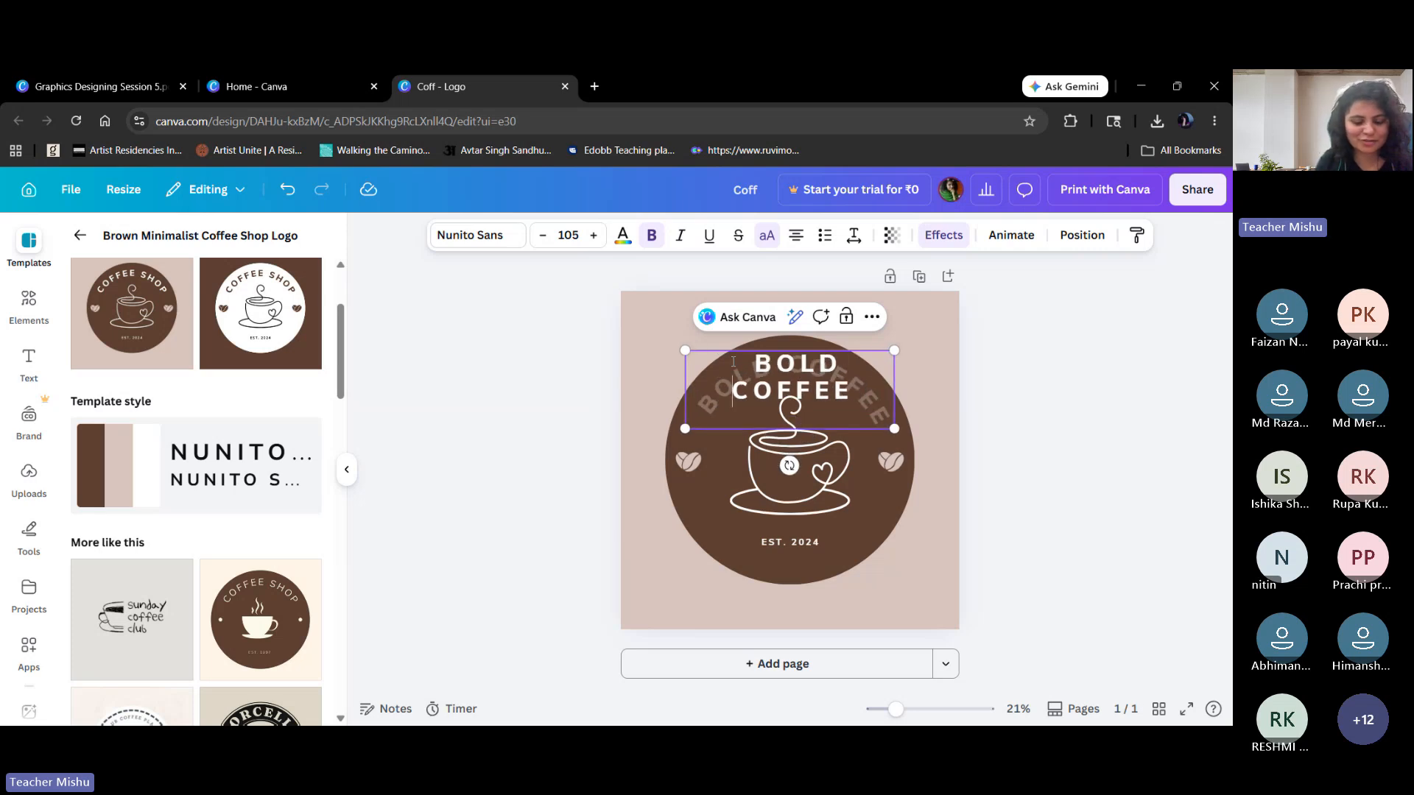
{"action": "type", "text": "BEAN"}
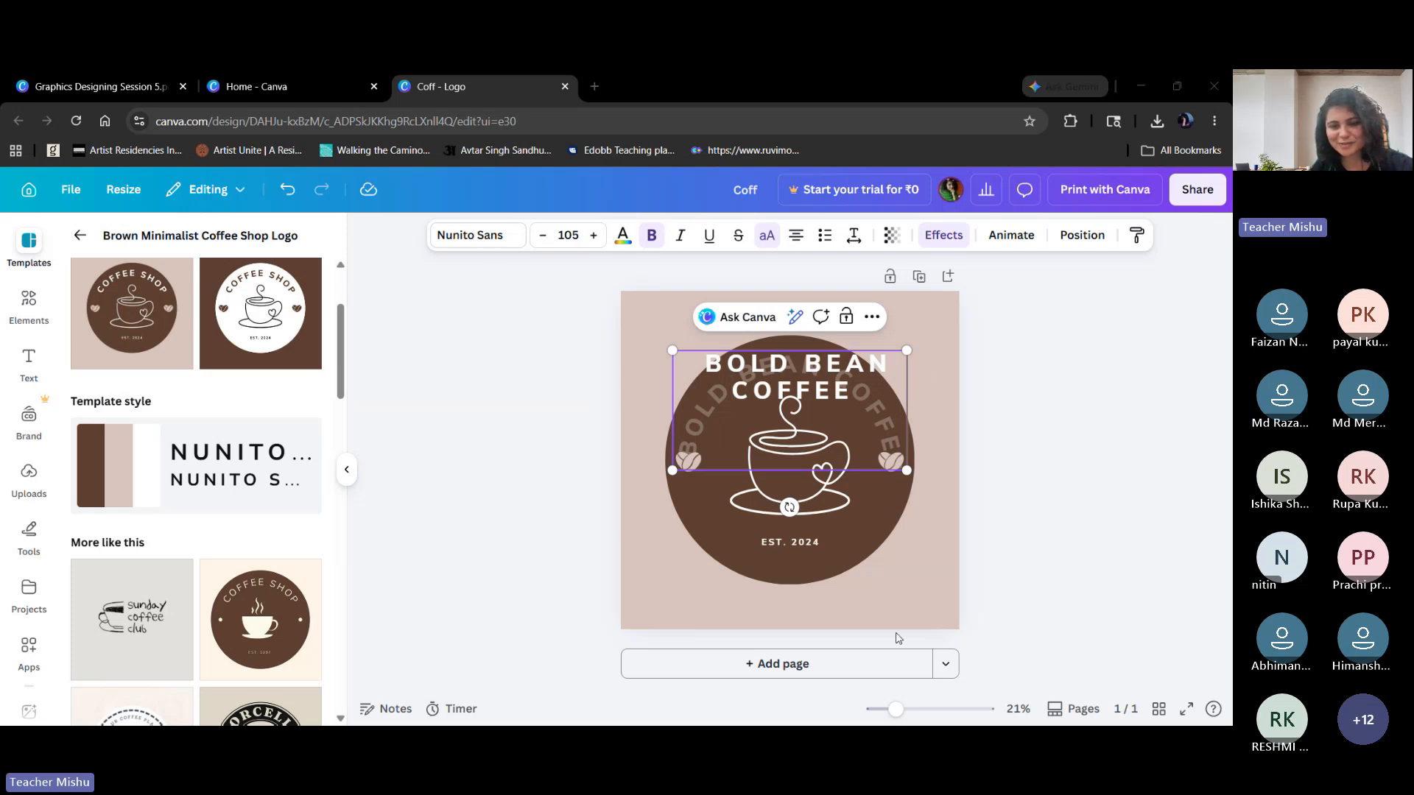
{"action": "left_click", "coordinate": [913, 582]}
{"action": "left_click", "coordinate": [637, 527]}
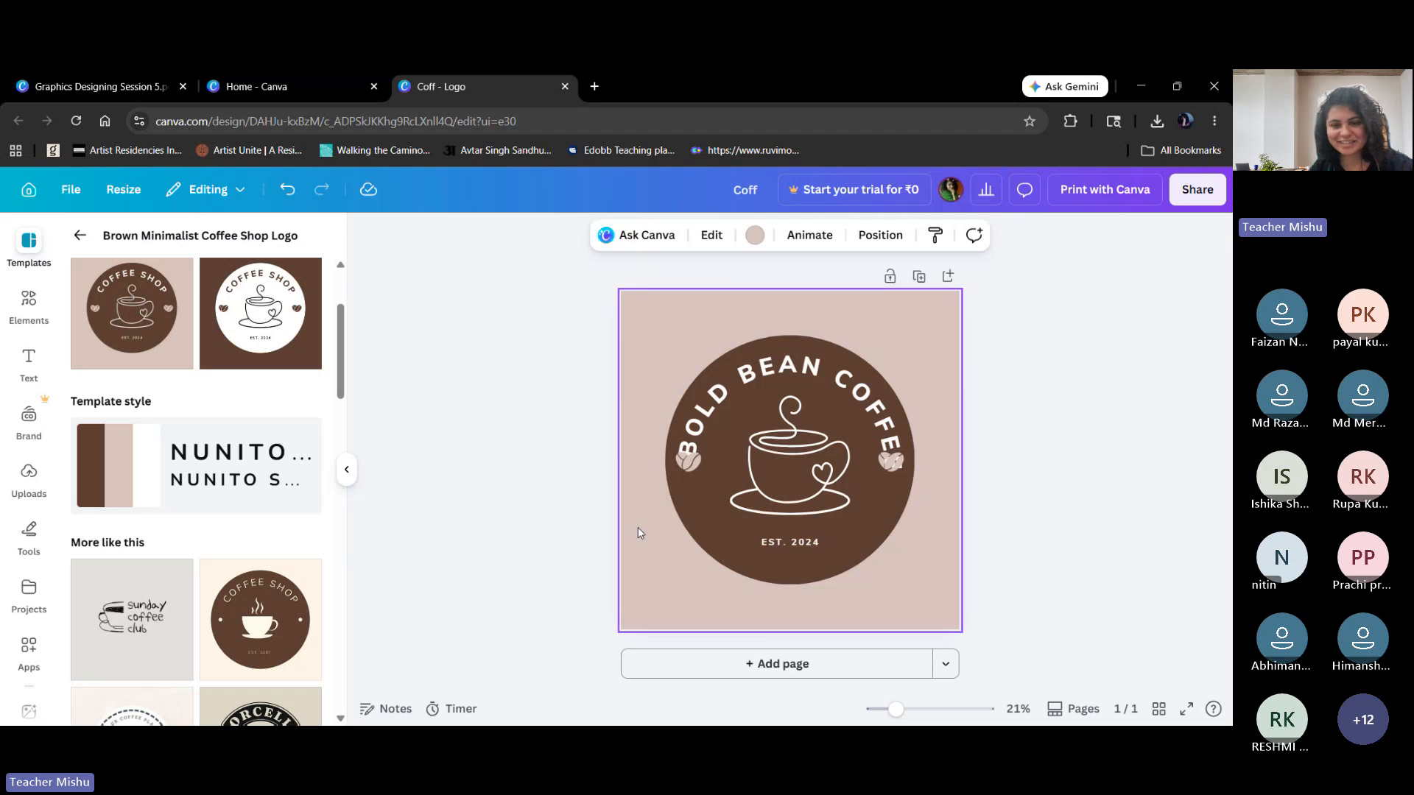
Move both coffee bean icons down so that they sit just below the two ends of the curved title.
{"action": "left_click_drag", "start_coordinate": [890, 463], "coordinate": [893, 491]}
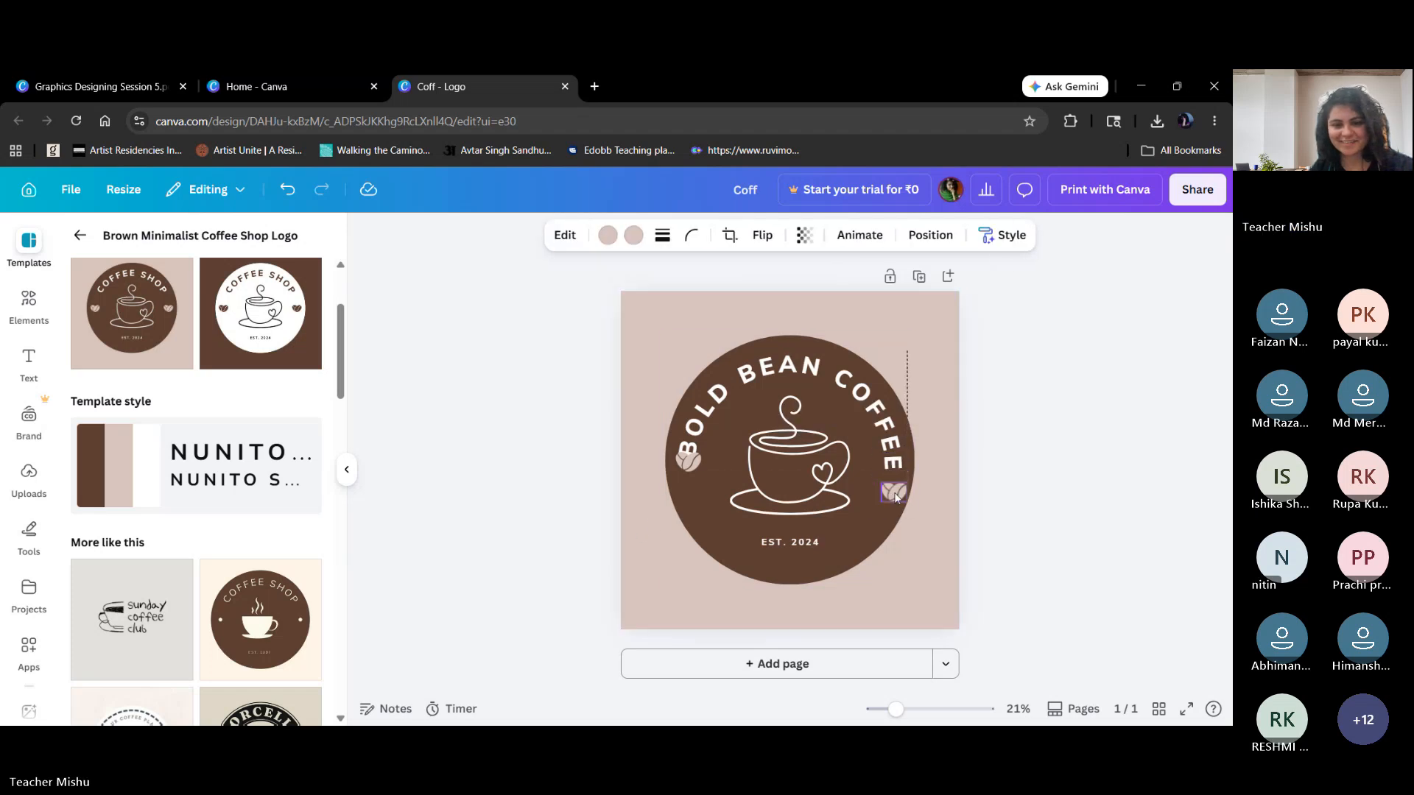
{"action": "left_click_drag", "start_coordinate": [696, 466], "coordinate": [696, 494]}
{"action": "left_click", "coordinate": [634, 501]}
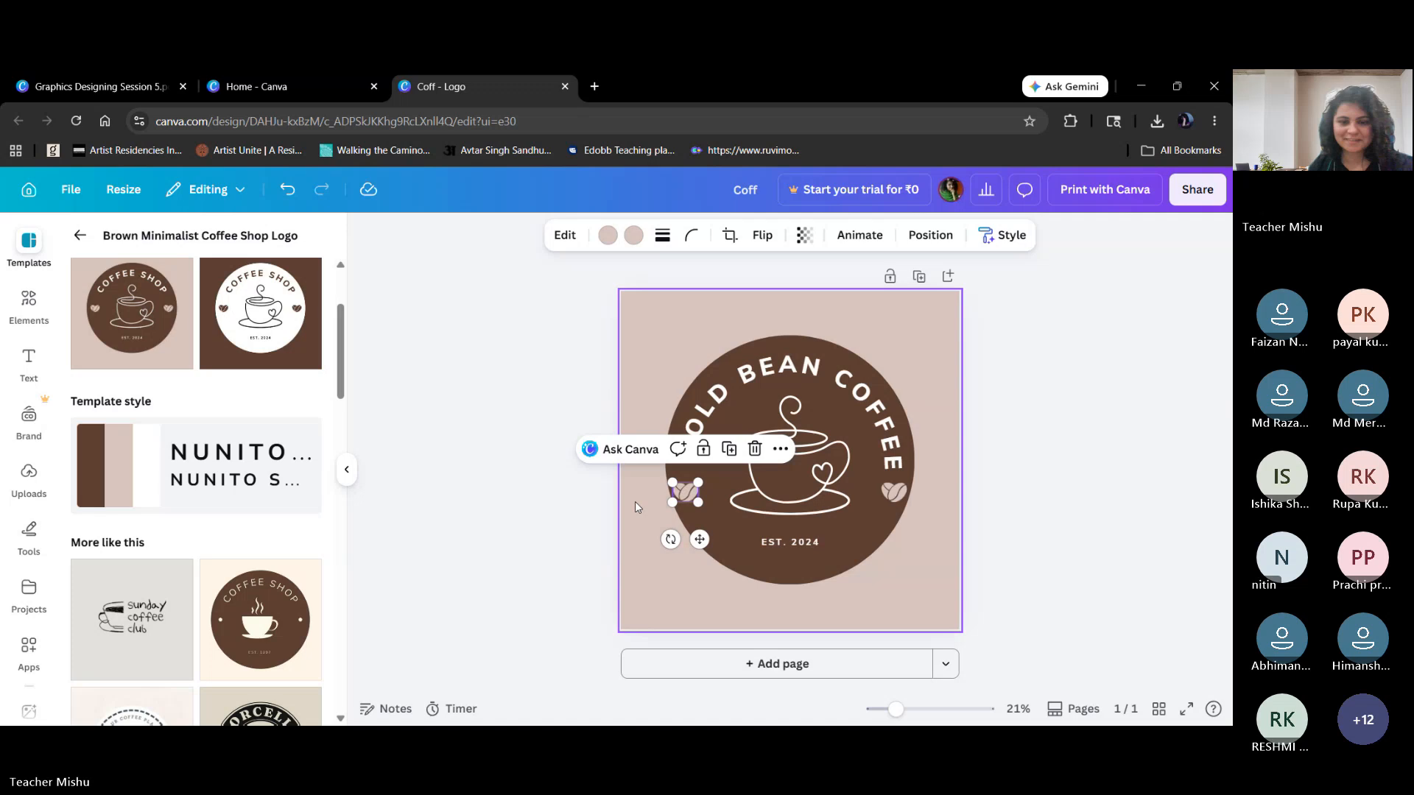
{"action": "left_click", "coordinate": [582, 490]}
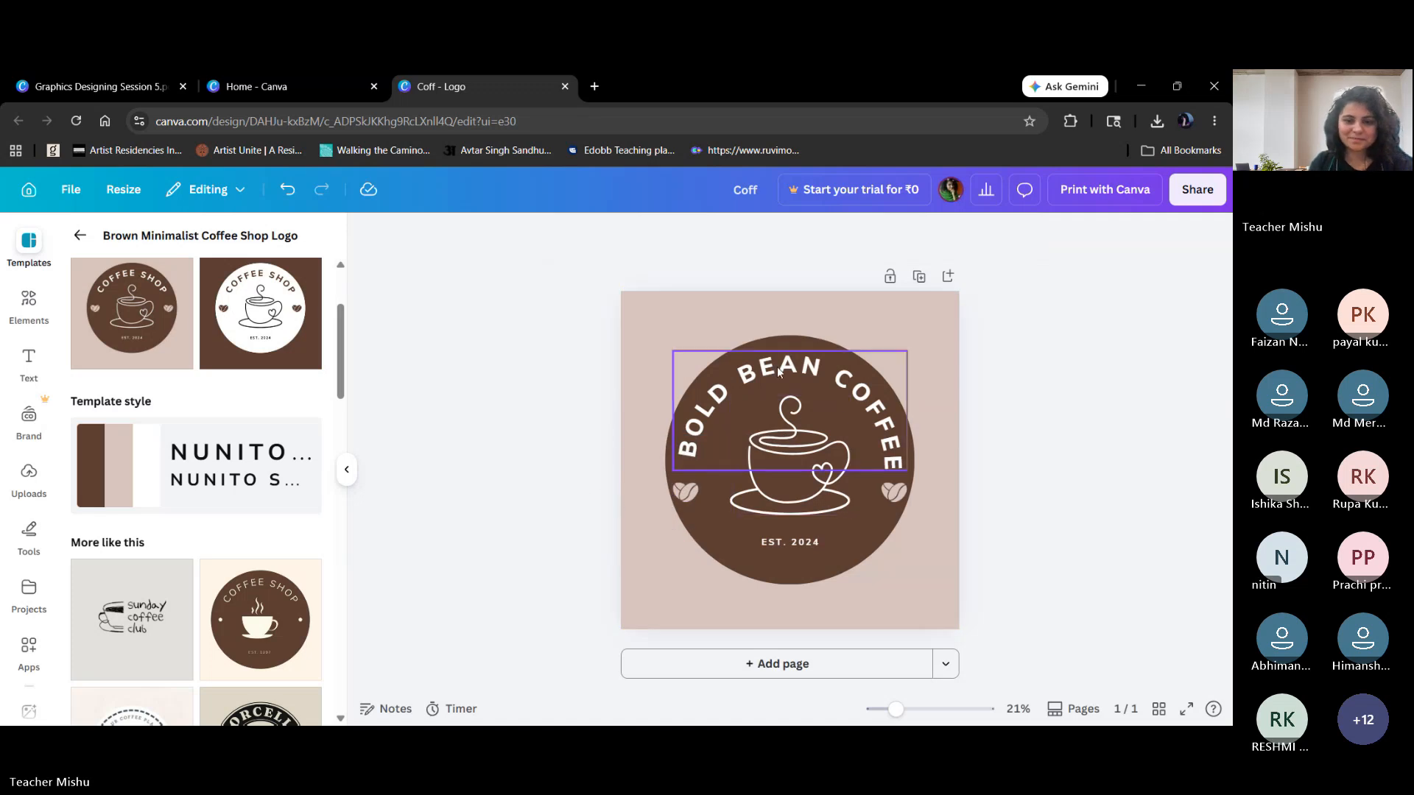
{"action": "left_click", "coordinate": [729, 435]}
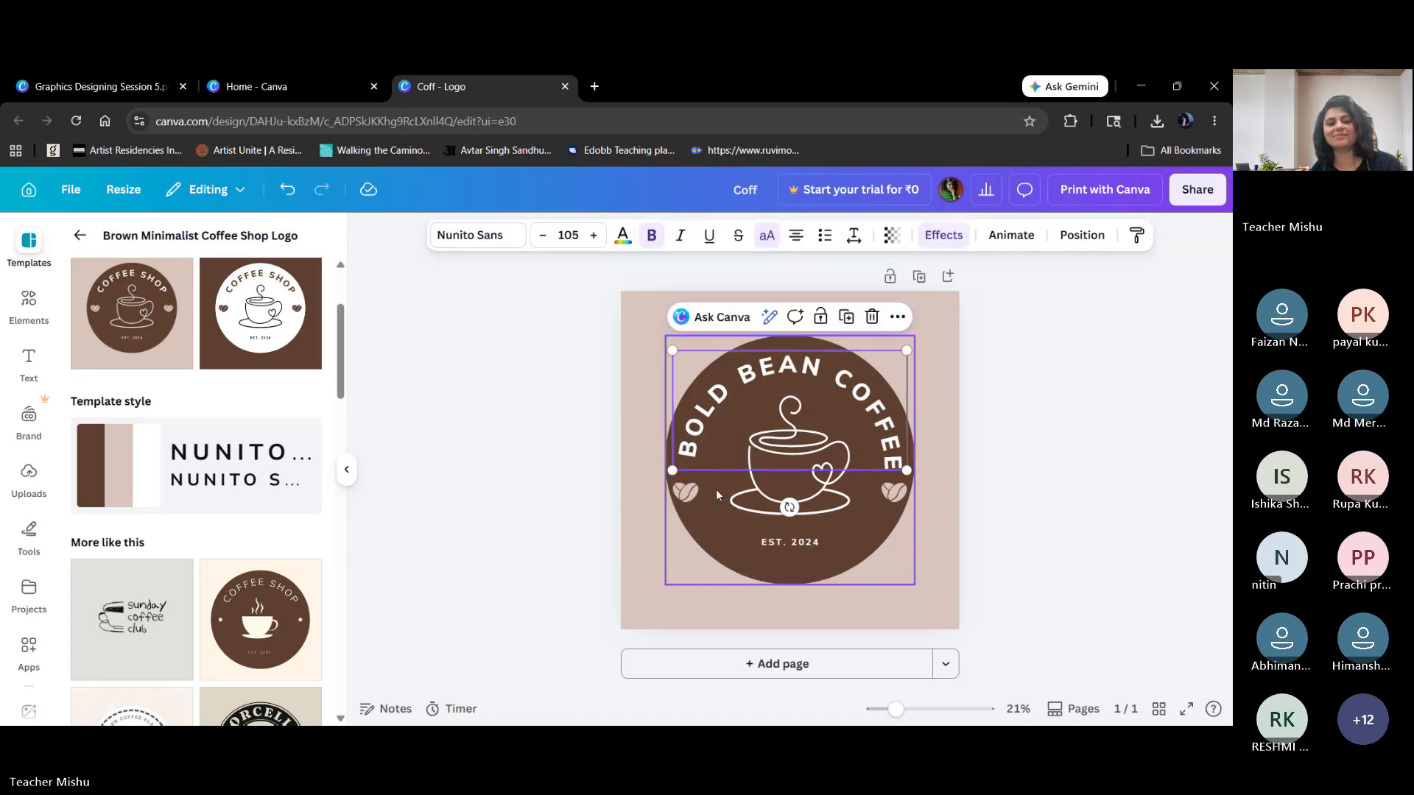
{"action": "left_click", "coordinate": [695, 531]}
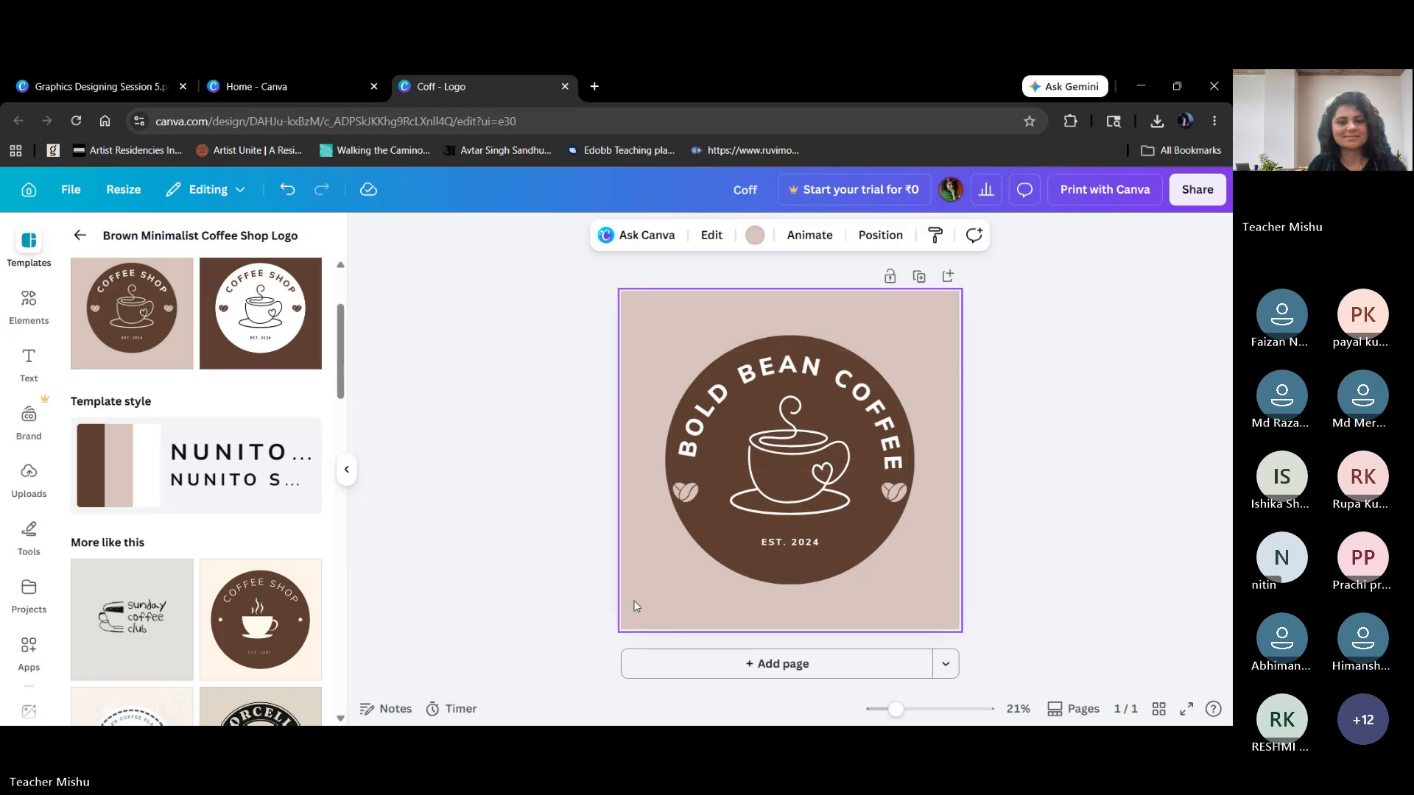
Change the page background to pink from the default solid colors, trying purple as an alternative.
{"action": "left_click", "coordinate": [754, 235]}
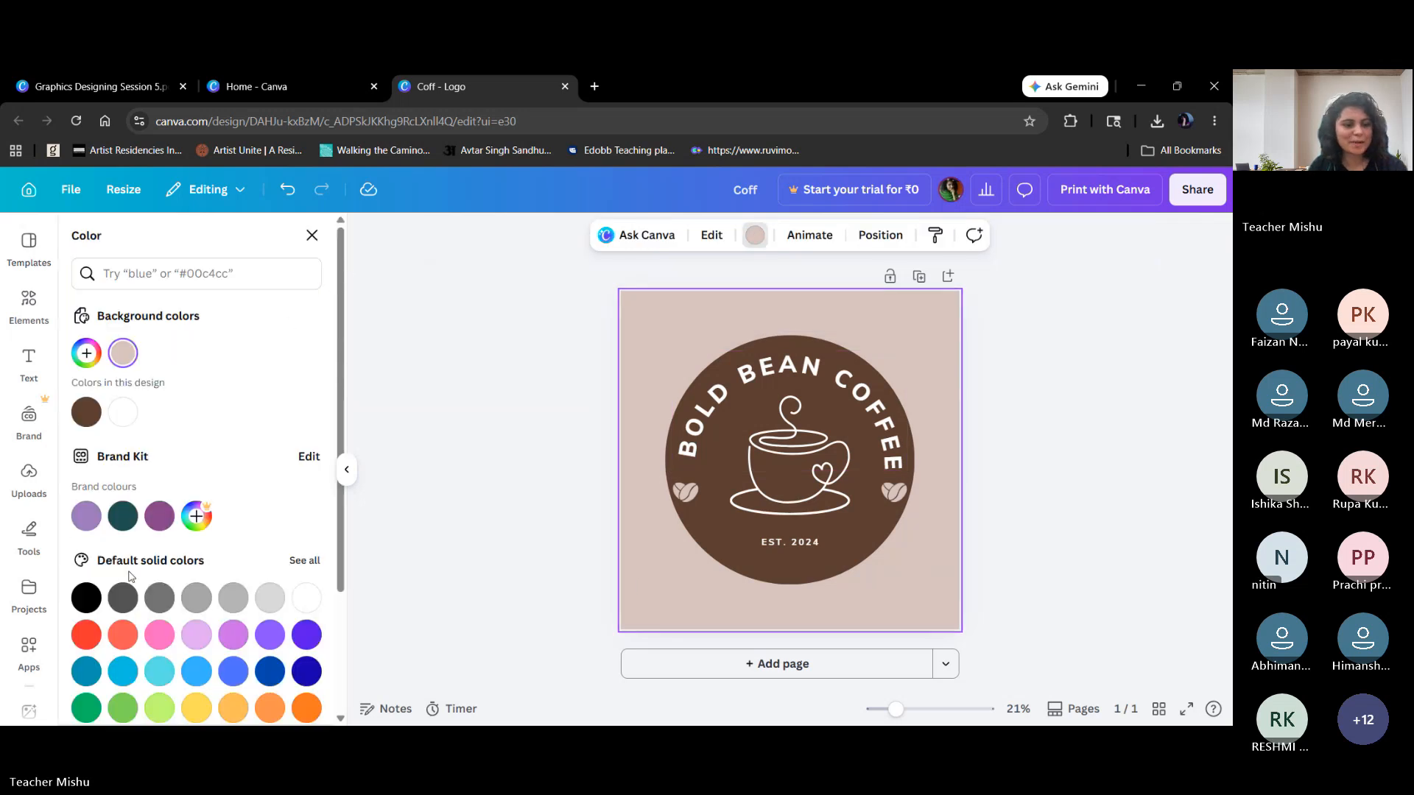
{"action": "left_click", "coordinate": [163, 638]}
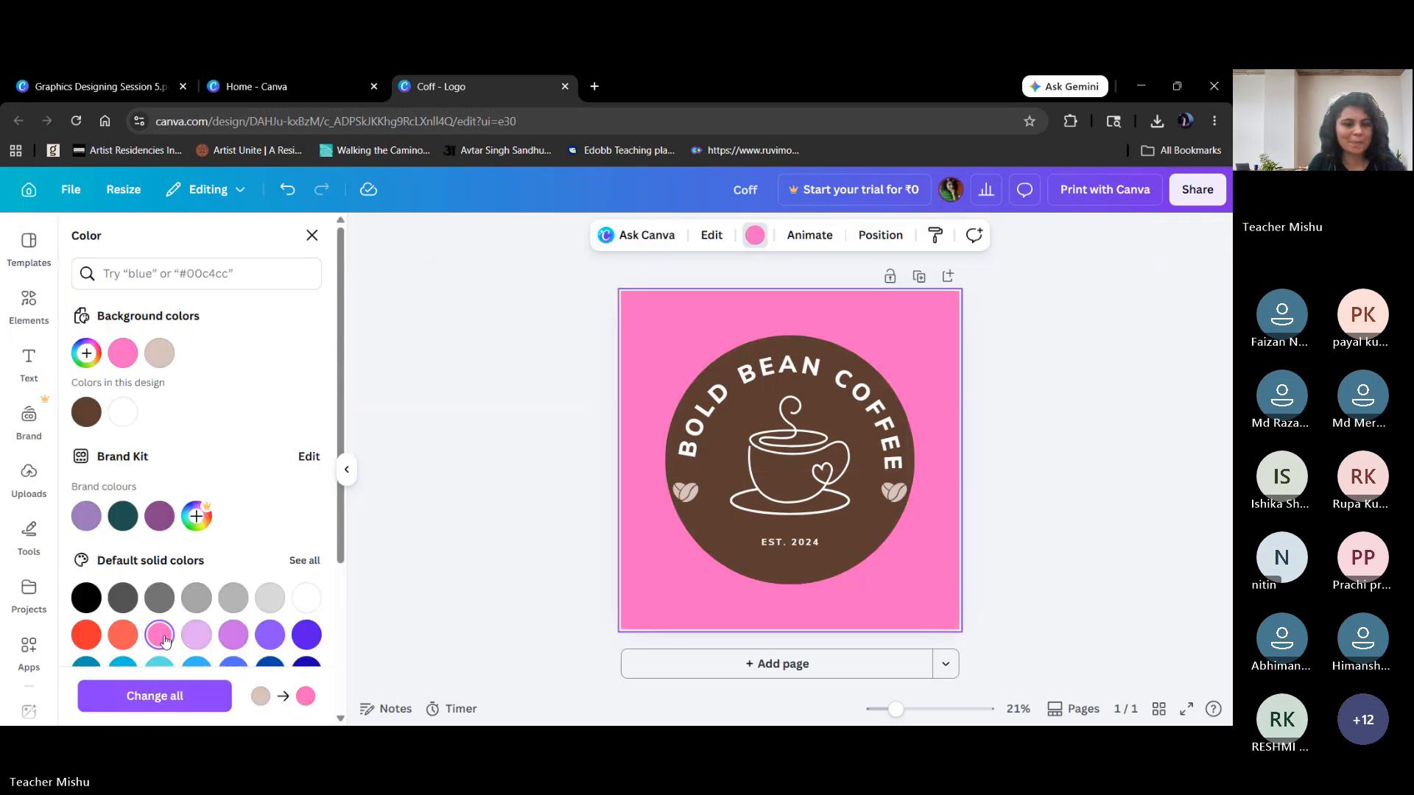
{"action": "left_click", "coordinate": [231, 637]}
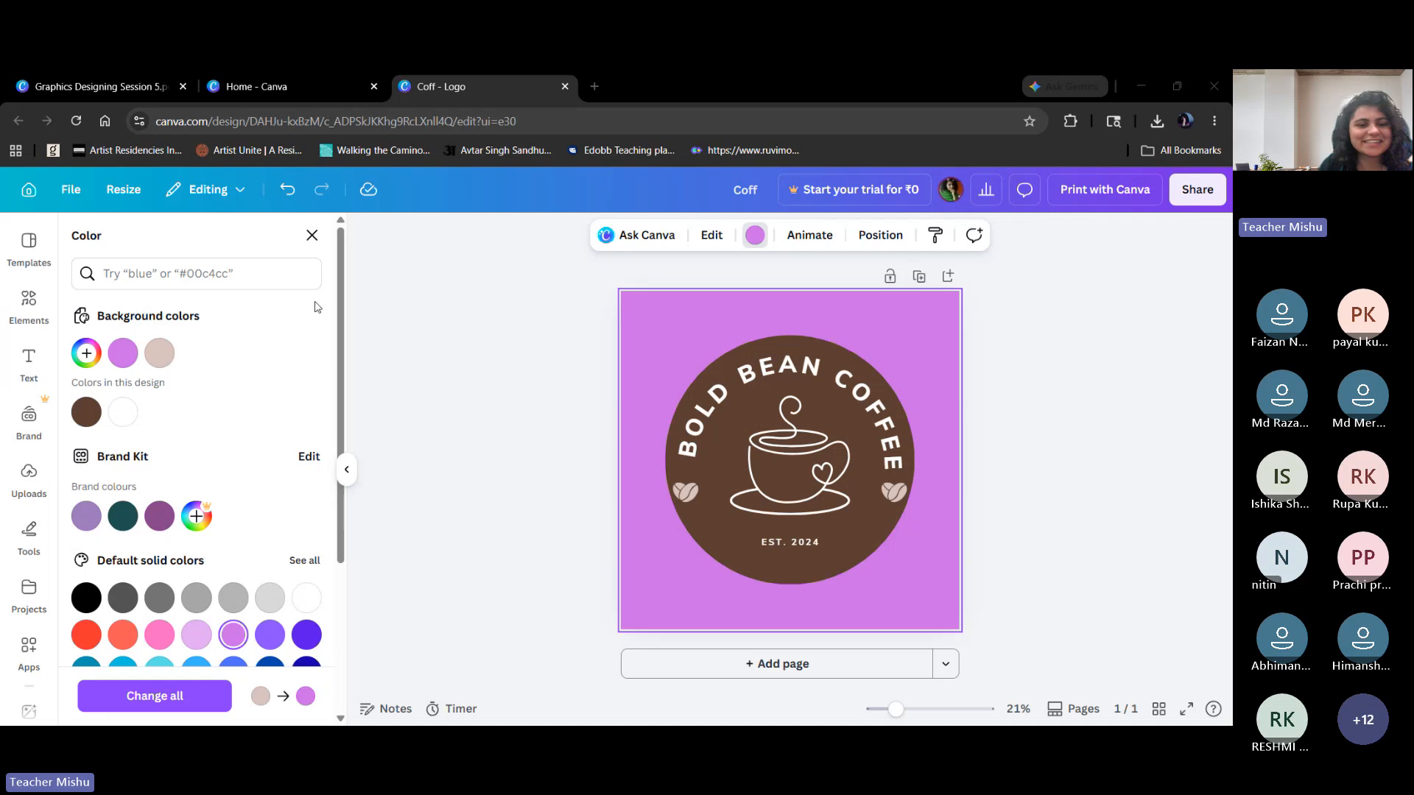
{"action": "scroll", "coordinate": [304, 471], "scroll_direction": "down", "scroll_amount": 3}
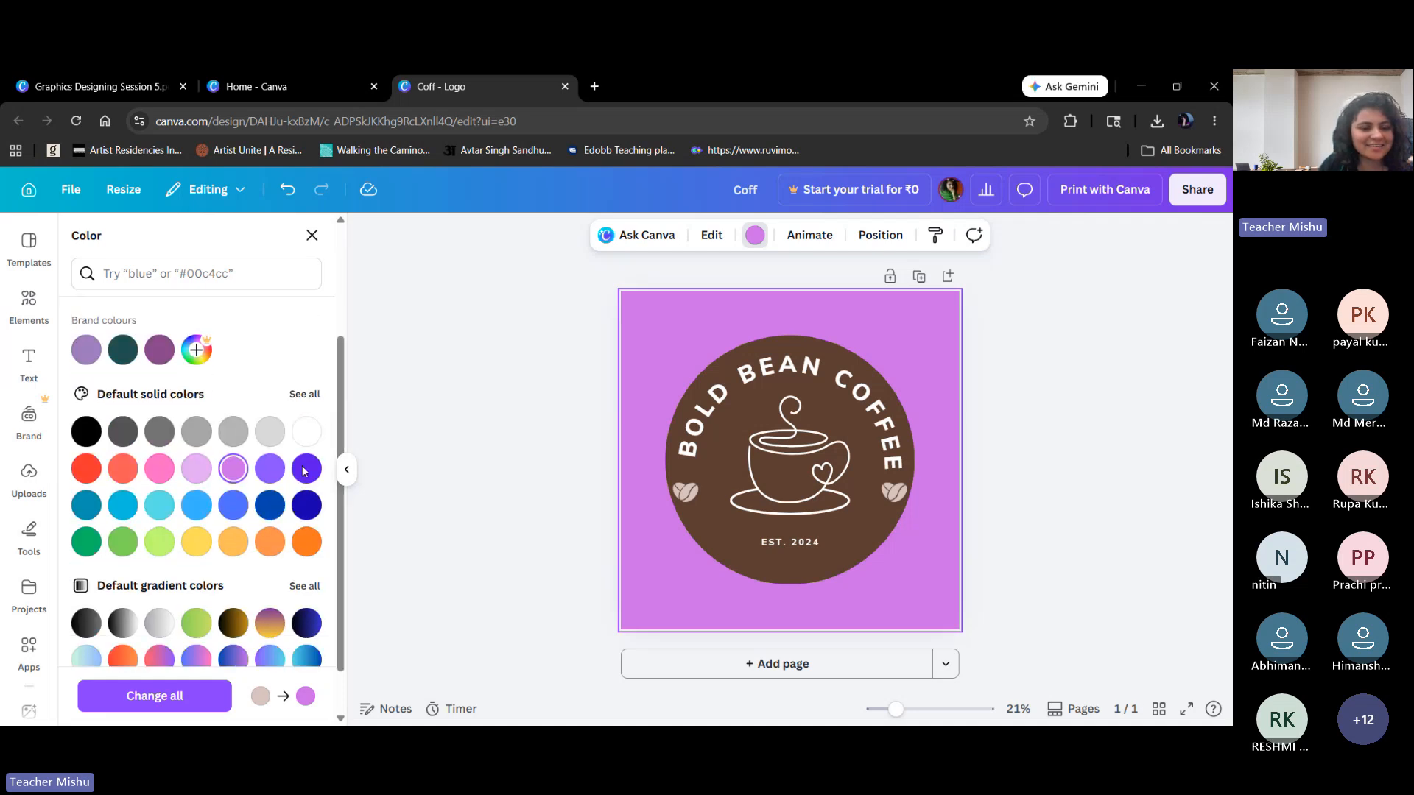
{"action": "left_click", "coordinate": [161, 469]}
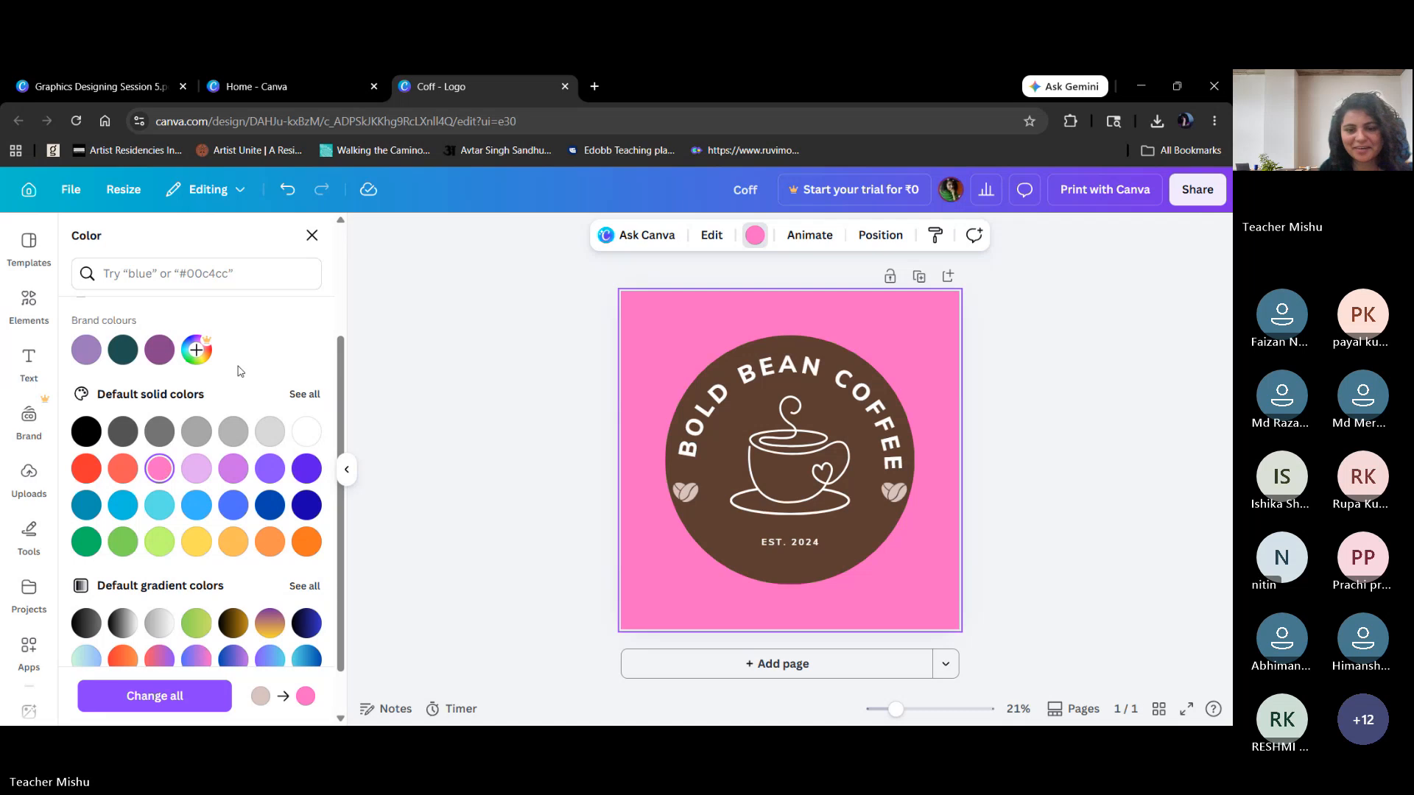
Recolor the large circle behind the cup dark gray, trying white and lighter grays from the default solid colors.
{"action": "left_click", "coordinate": [715, 483]}
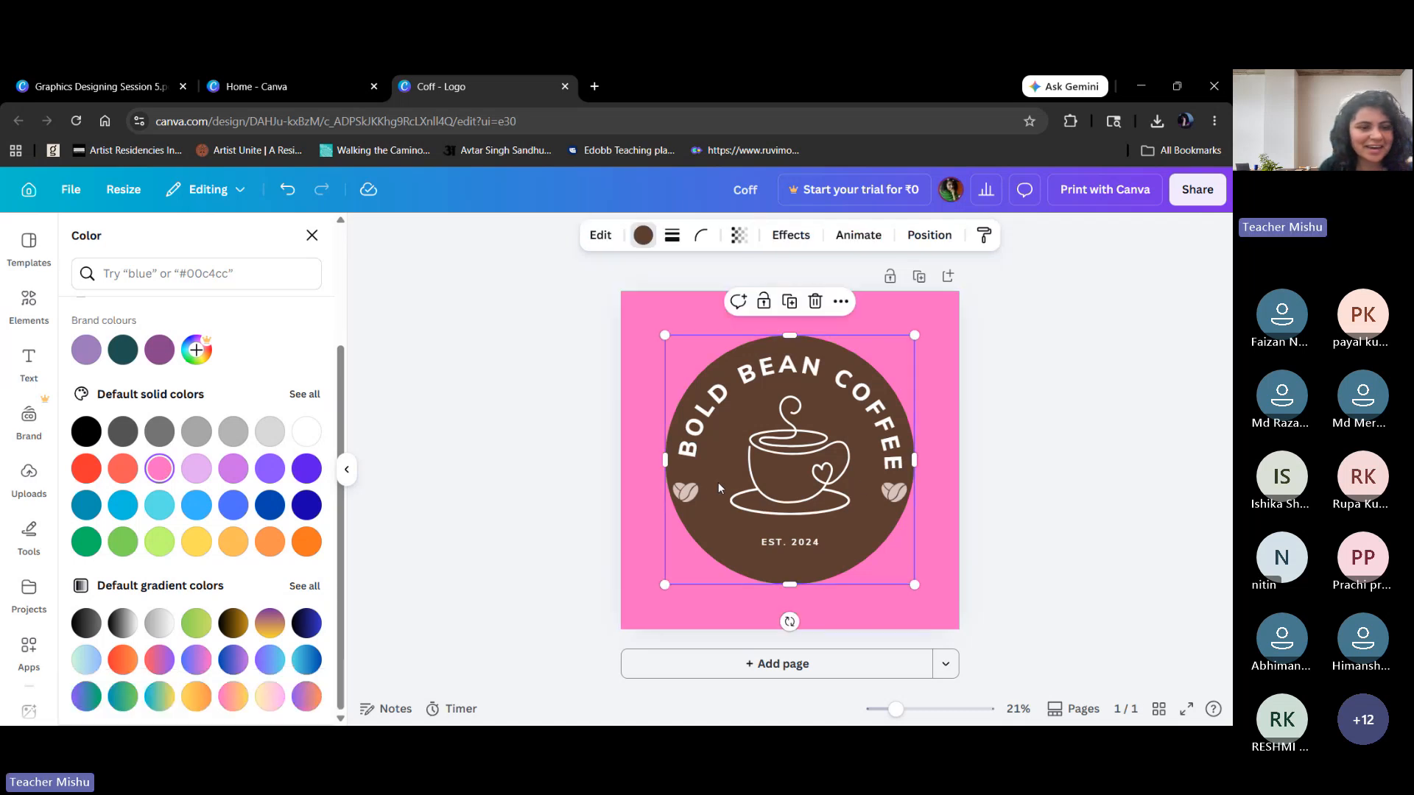
{"action": "left_click", "coordinate": [307, 434]}
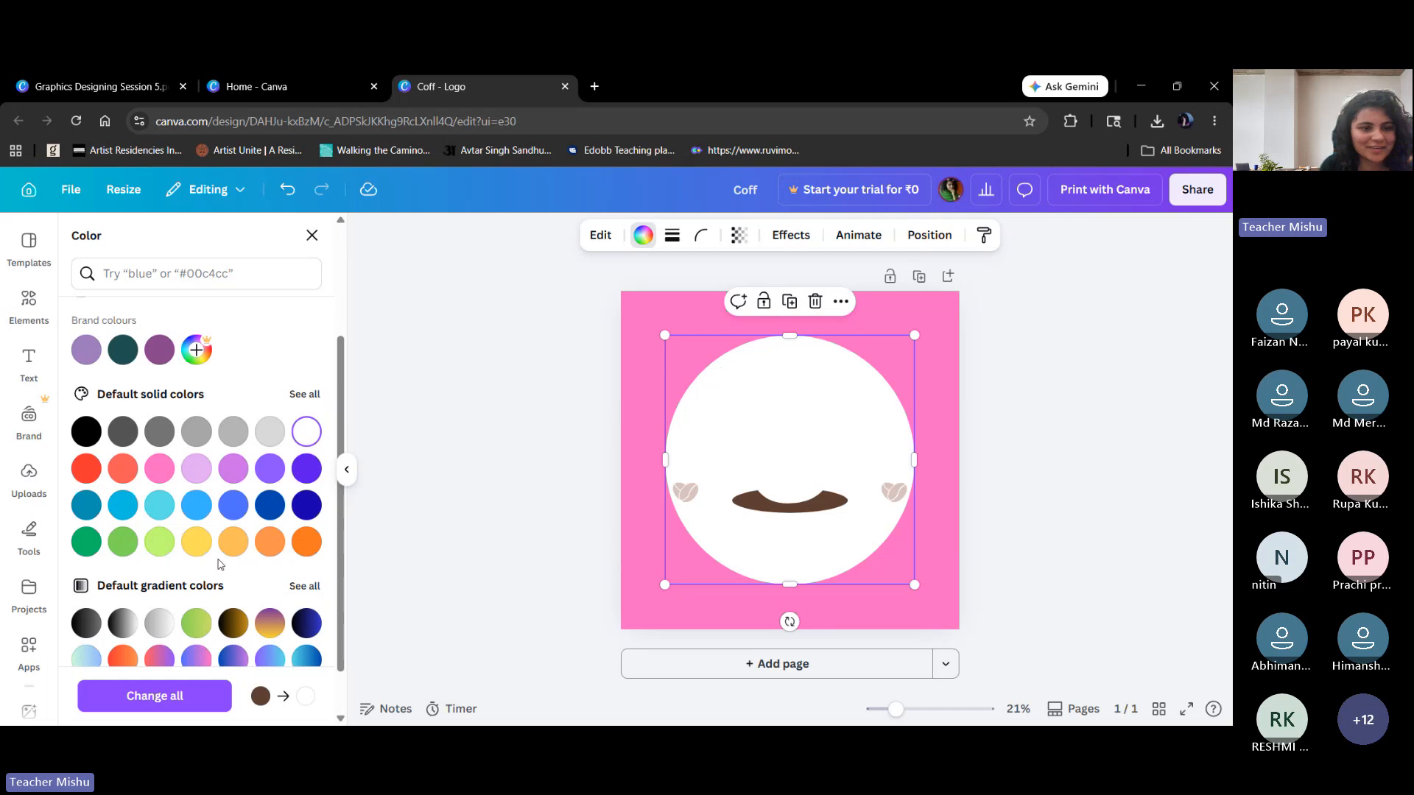
{"action": "left_click", "coordinate": [288, 189]}
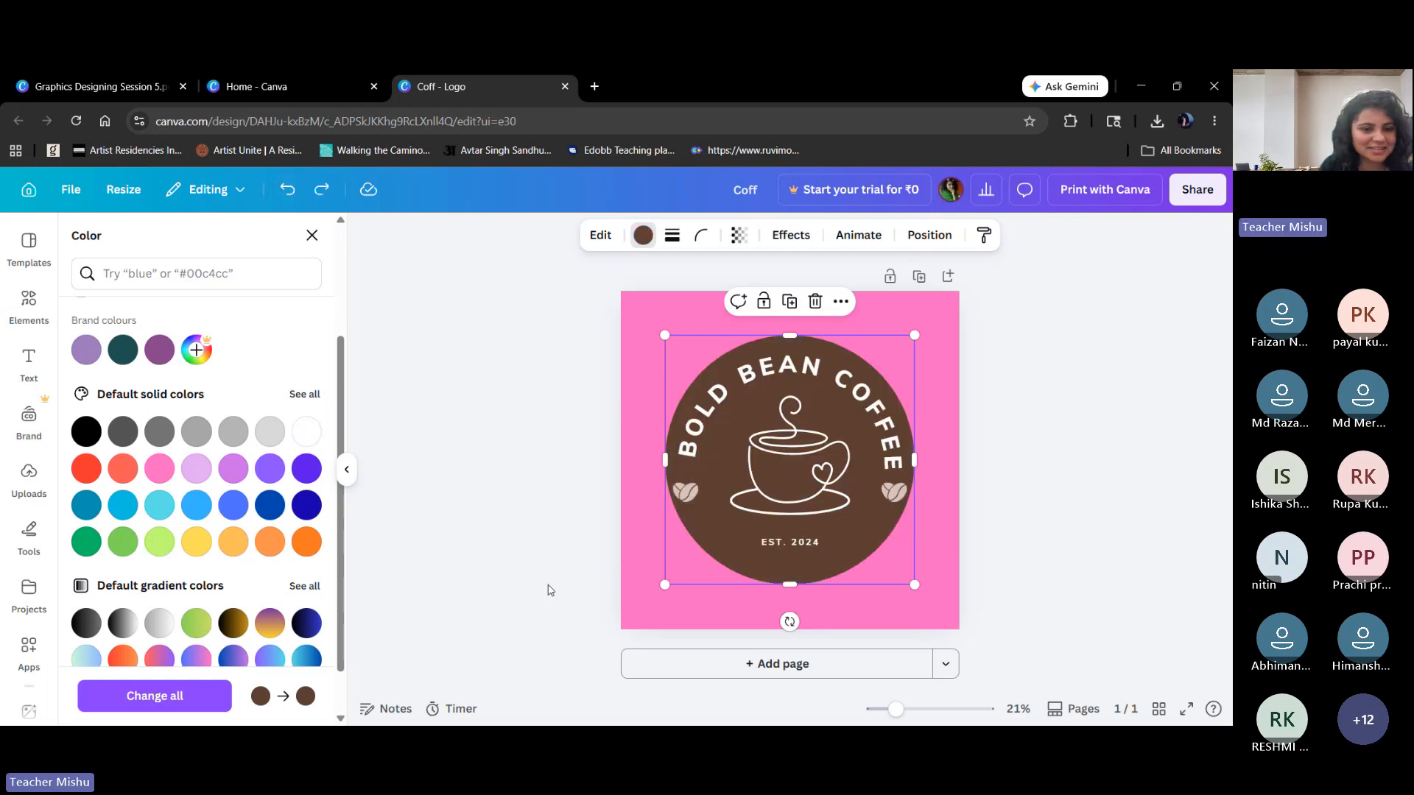
{"action": "left_click", "coordinate": [263, 436]}
{"action": "left_click", "coordinate": [197, 431]}
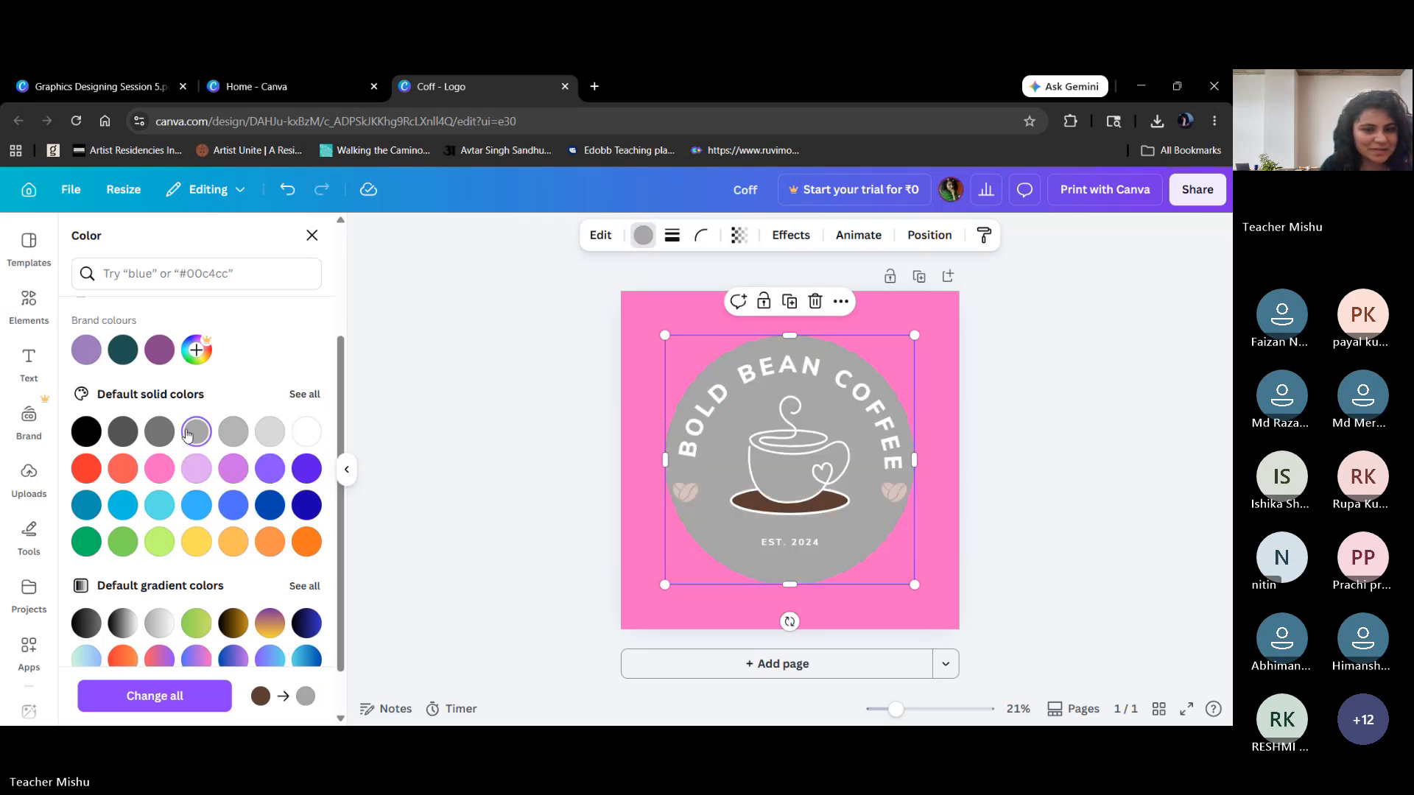
{"action": "left_click", "coordinate": [155, 434]}
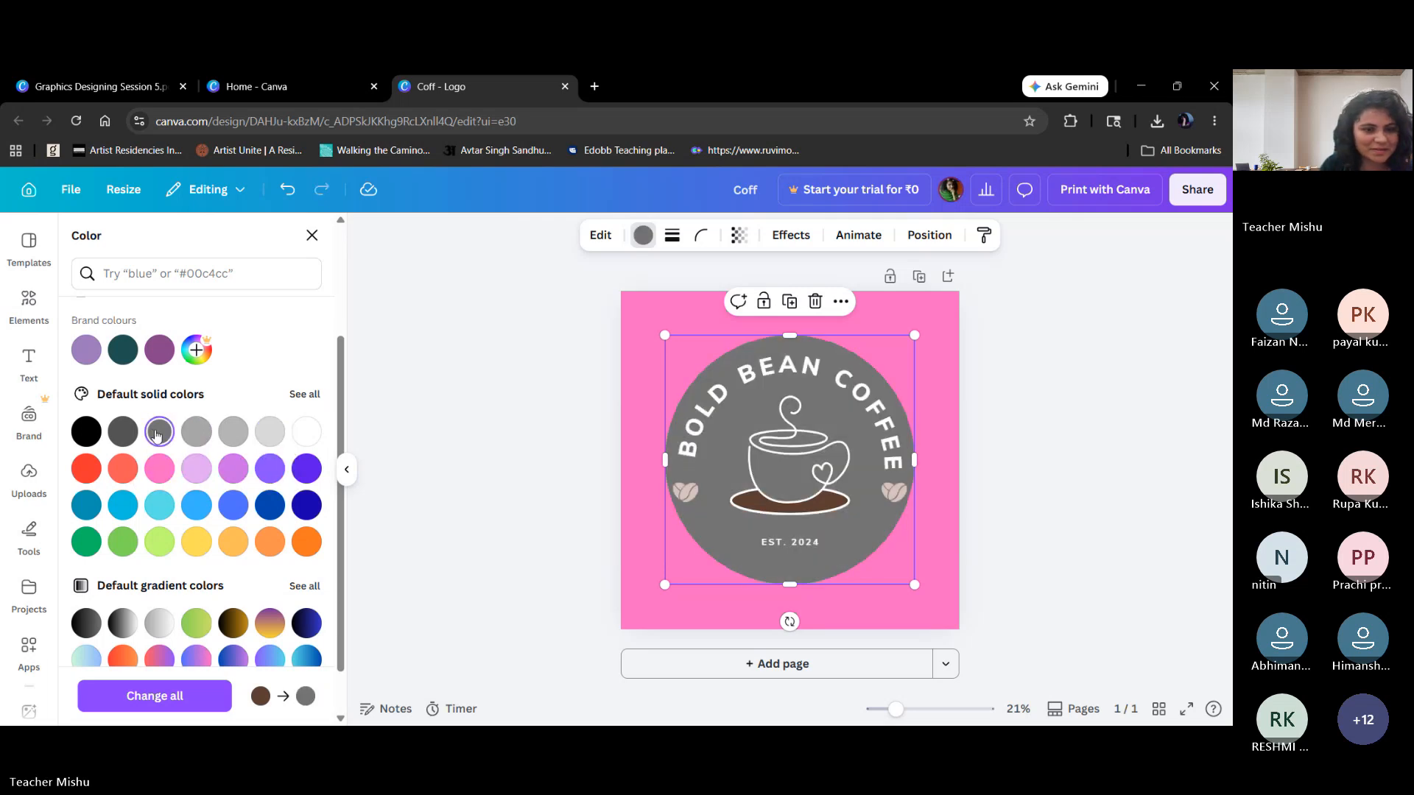
{"action": "left_click", "coordinate": [116, 435]}
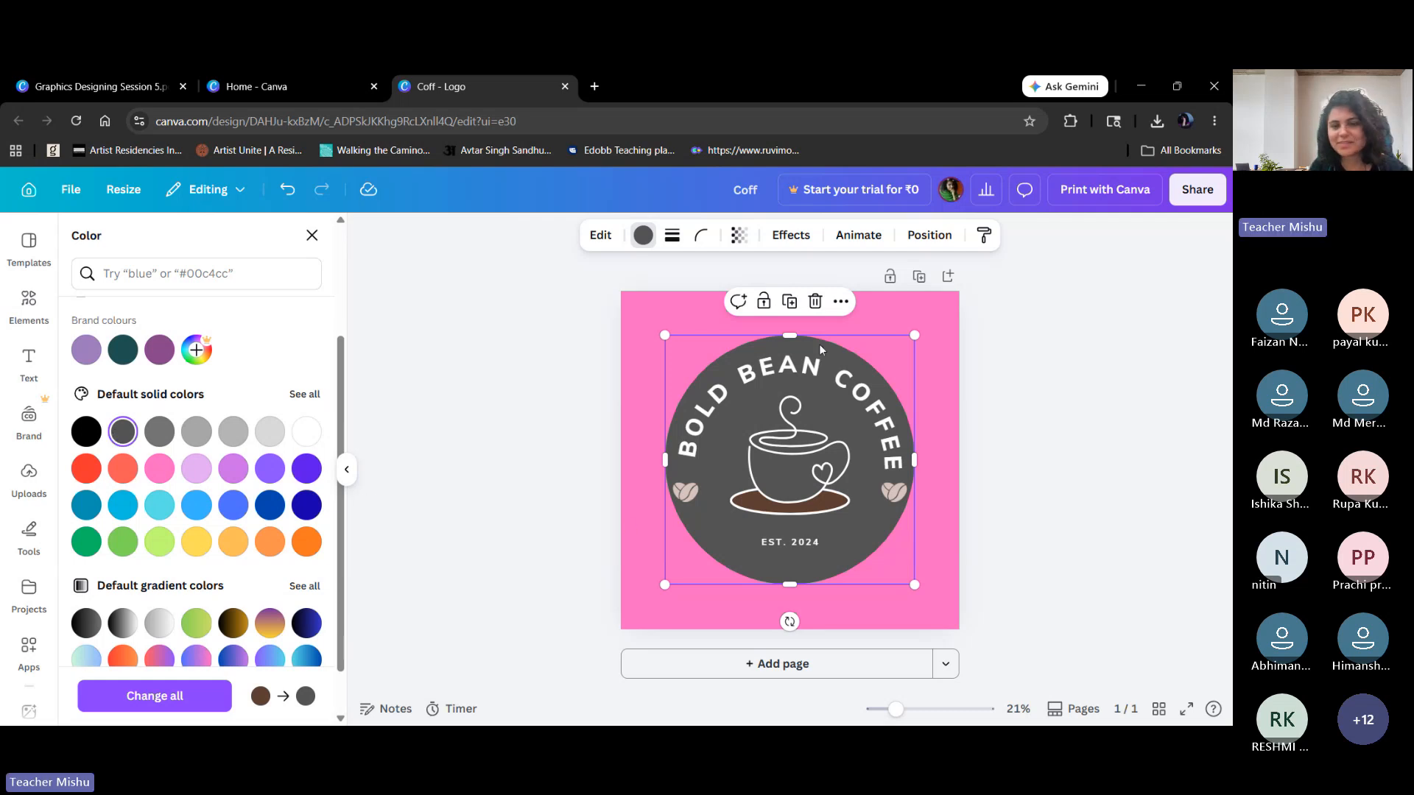
Return to the list of recently used logo templates and select the page background.
{"action": "left_click", "coordinate": [782, 375]}
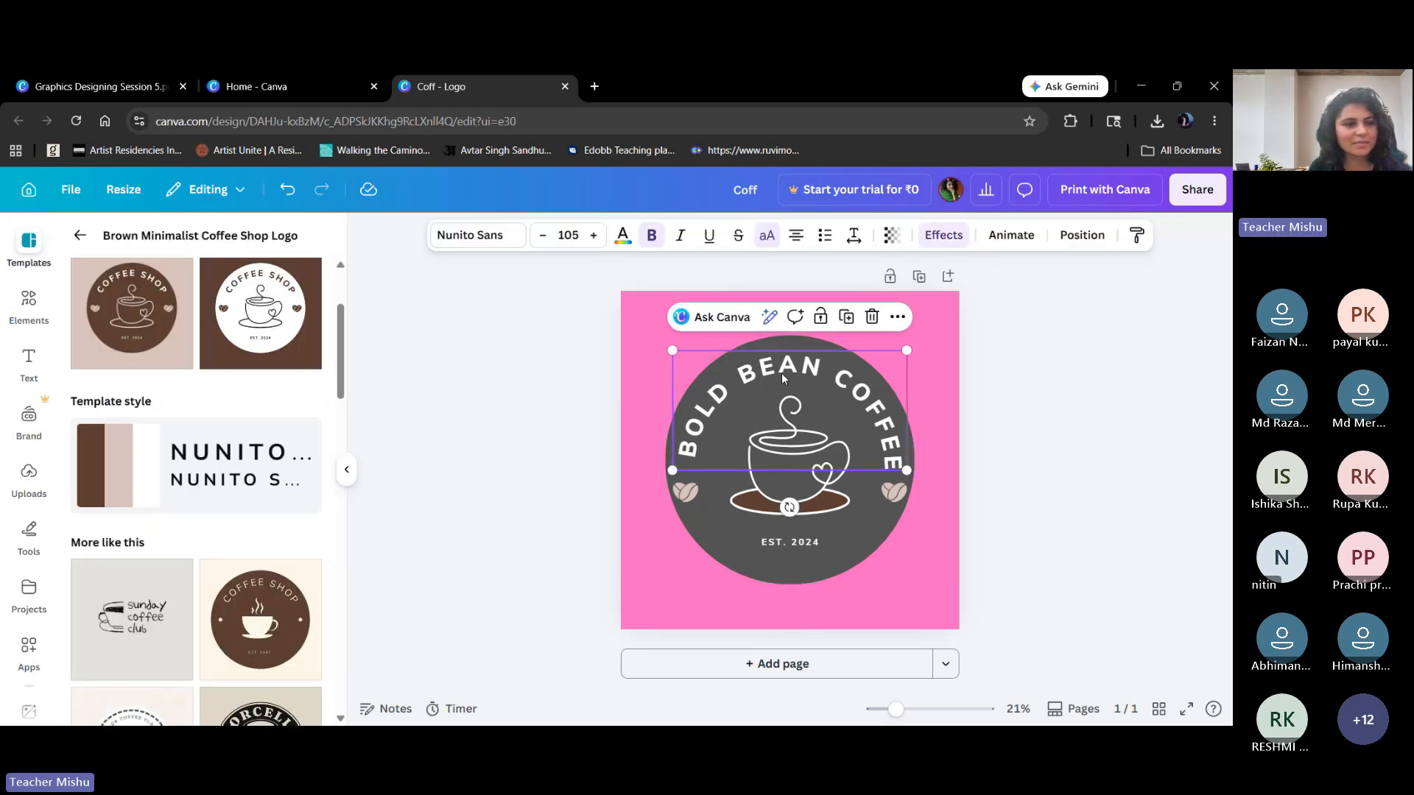
{"action": "left_click", "coordinate": [79, 235]}
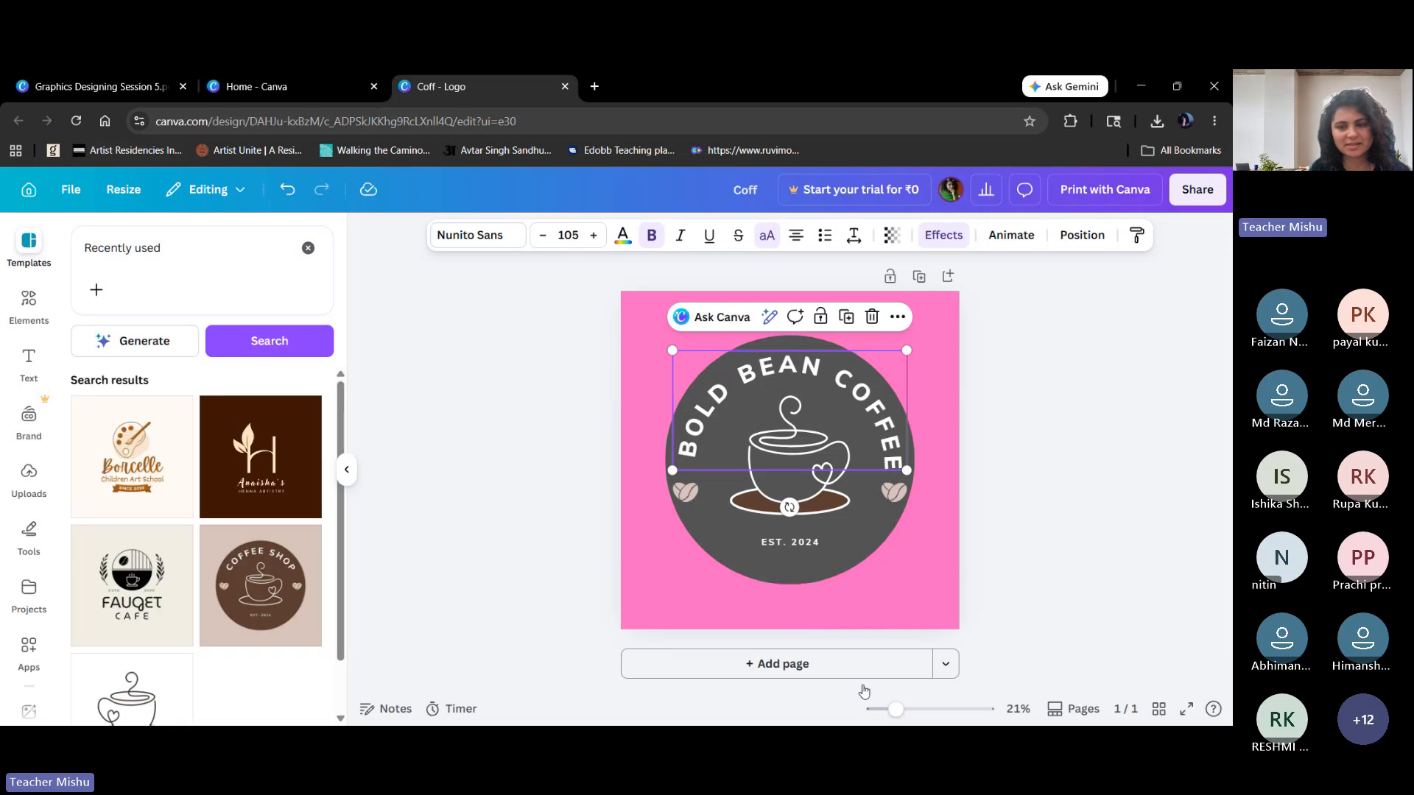
{"action": "left_click", "coordinate": [922, 607]}
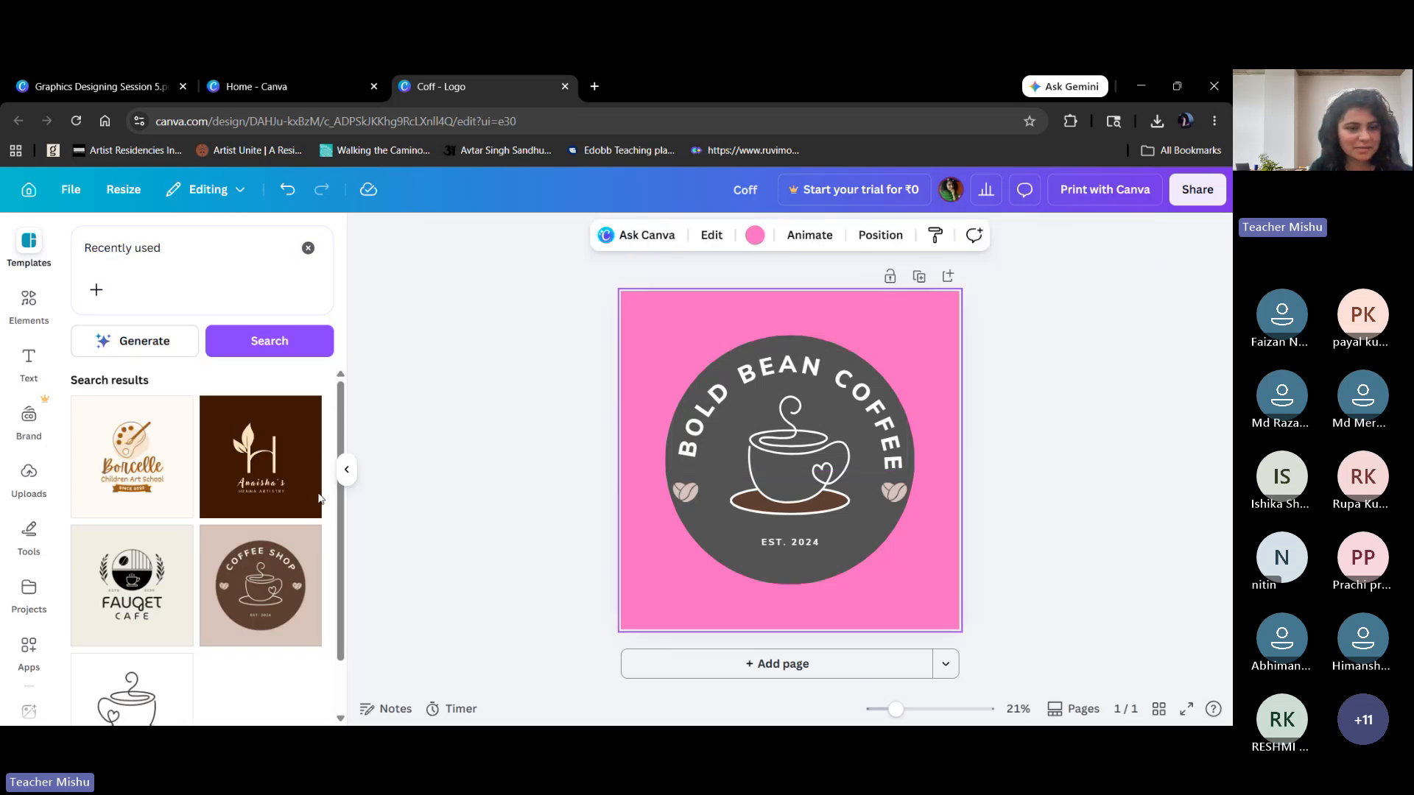
Recolor the page background beige-pink and the large circle behind the cup dark brown, using colors already in the design.
{"action": "left_click", "coordinate": [748, 243]}
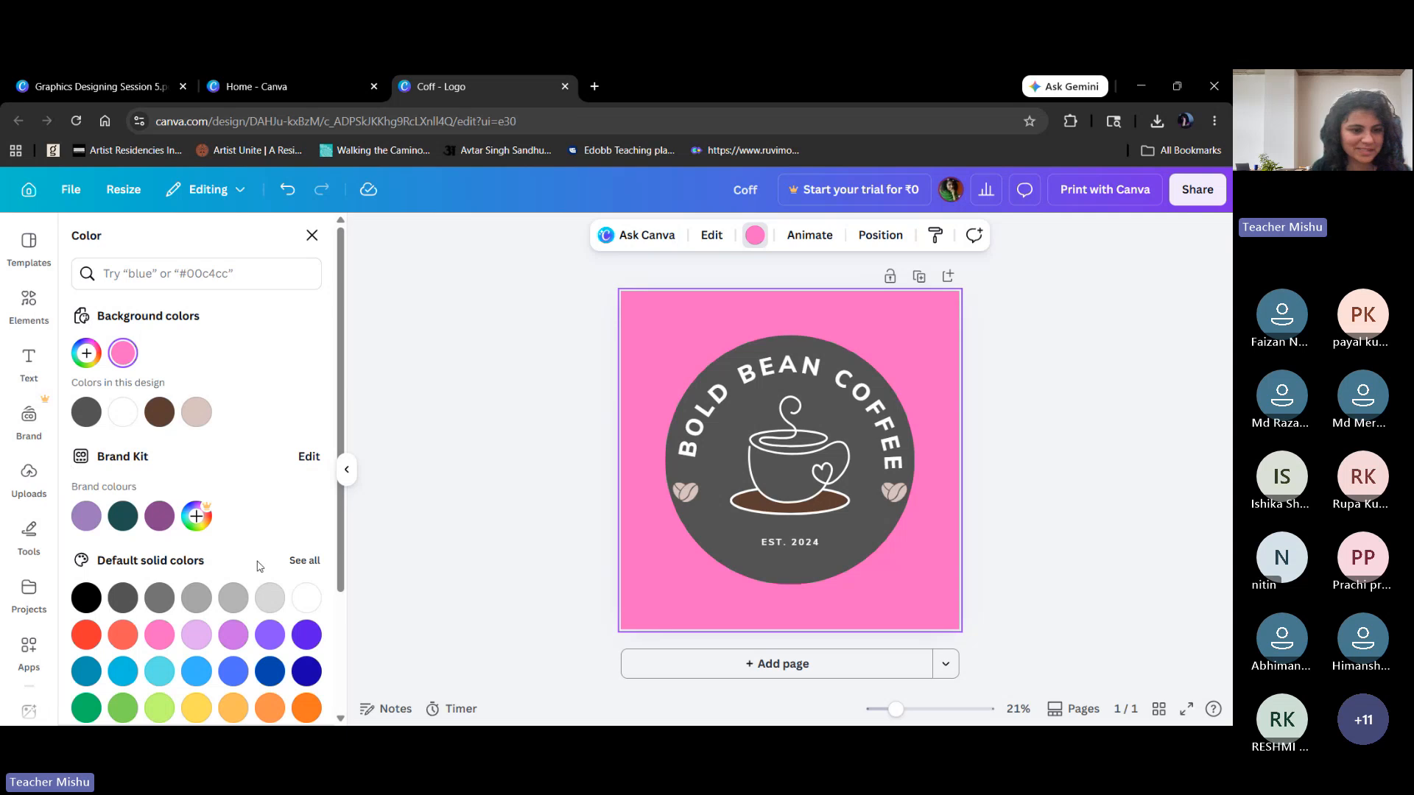
{"action": "left_click", "coordinate": [200, 419]}
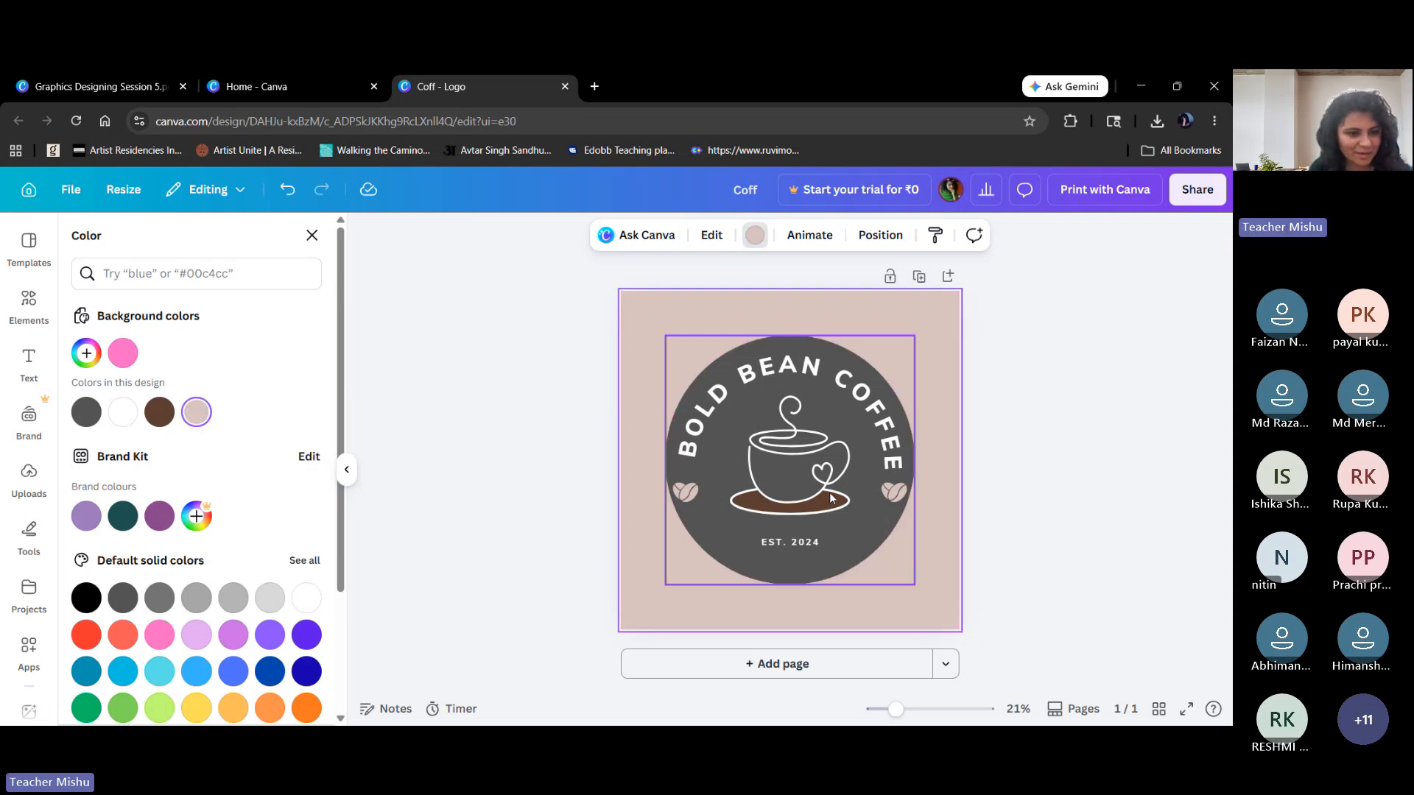
{"action": "left_click", "coordinate": [729, 527]}
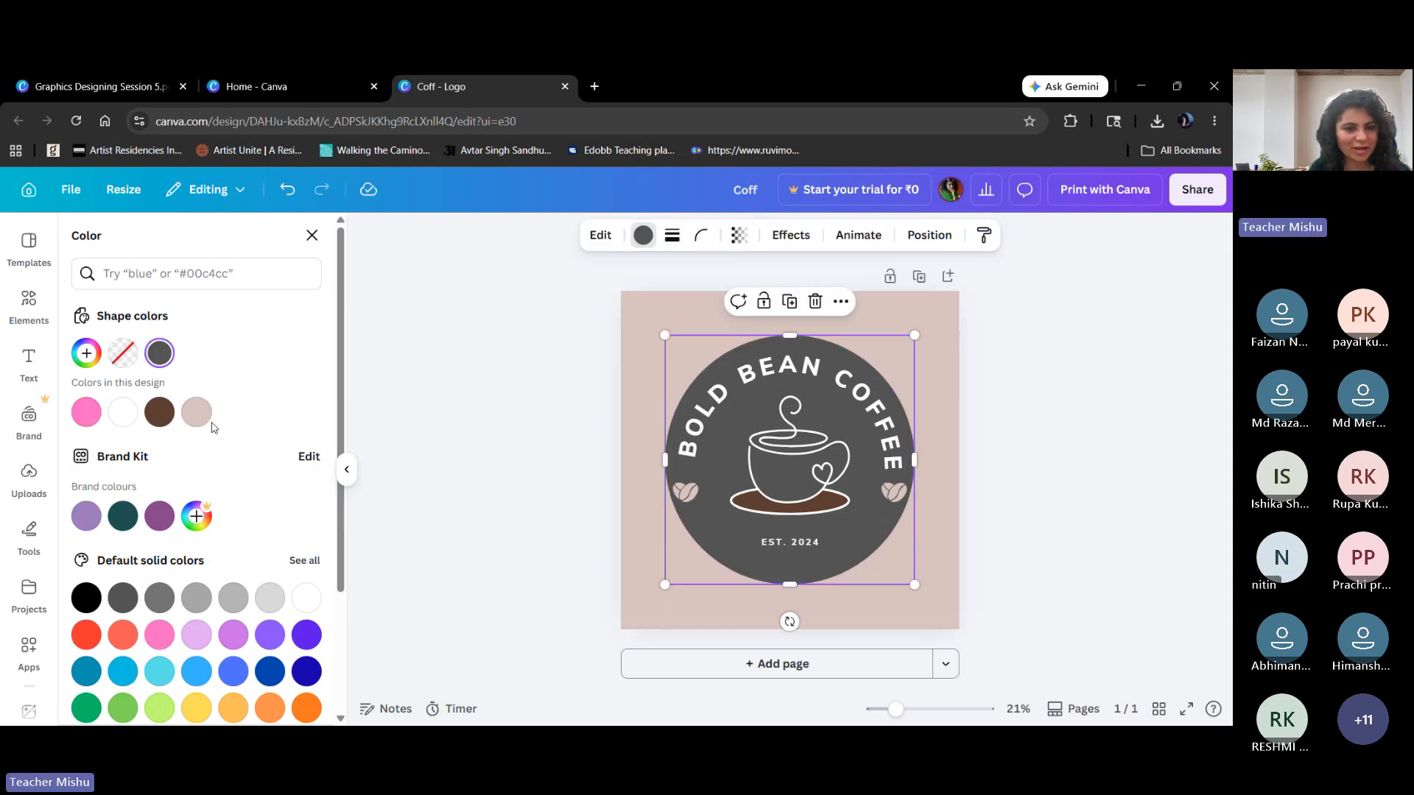
{"action": "left_click", "coordinate": [159, 412]}
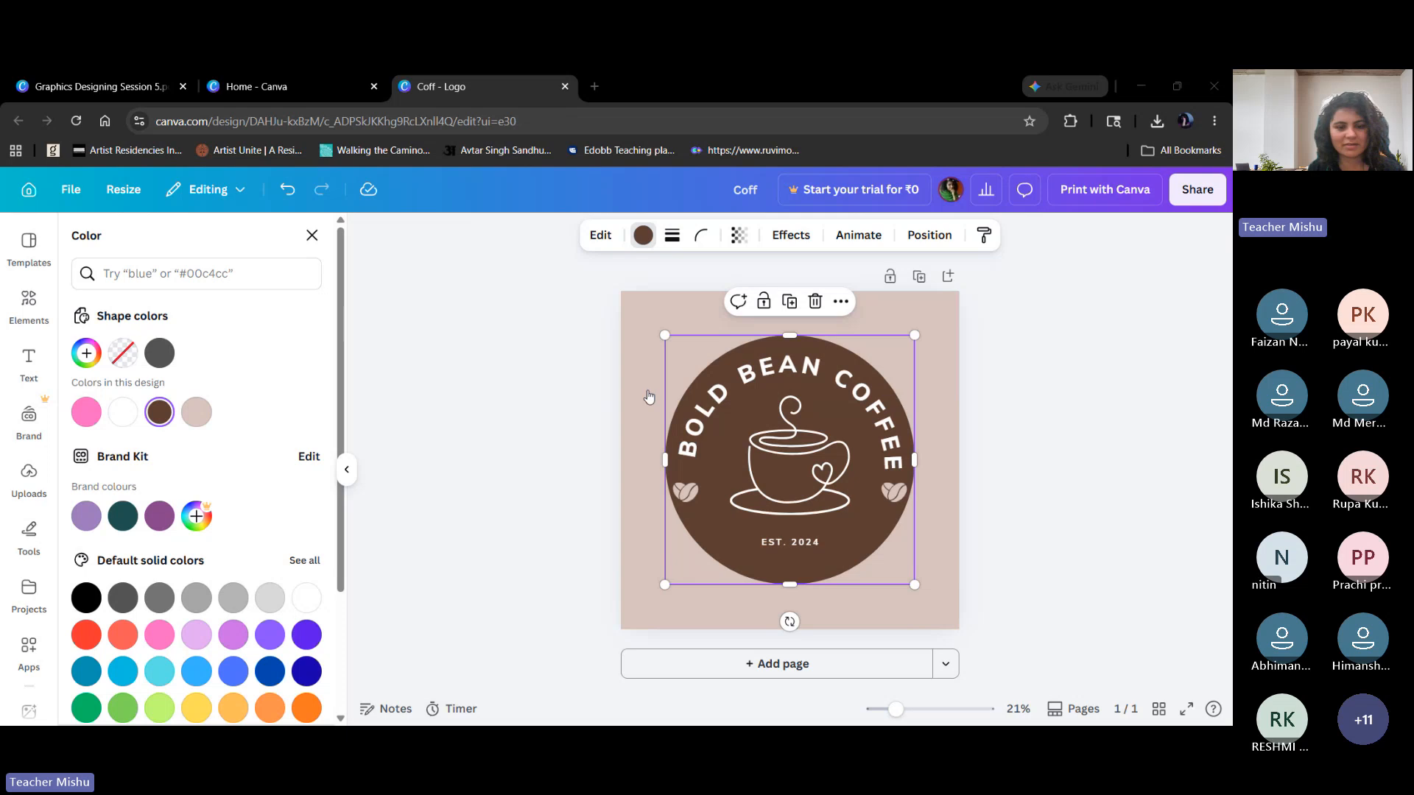
Replace BOLD BEAN in the curved title so that it reads MORNING MAGIC COFFEE.
{"action": "double_click", "coordinate": [717, 418]}
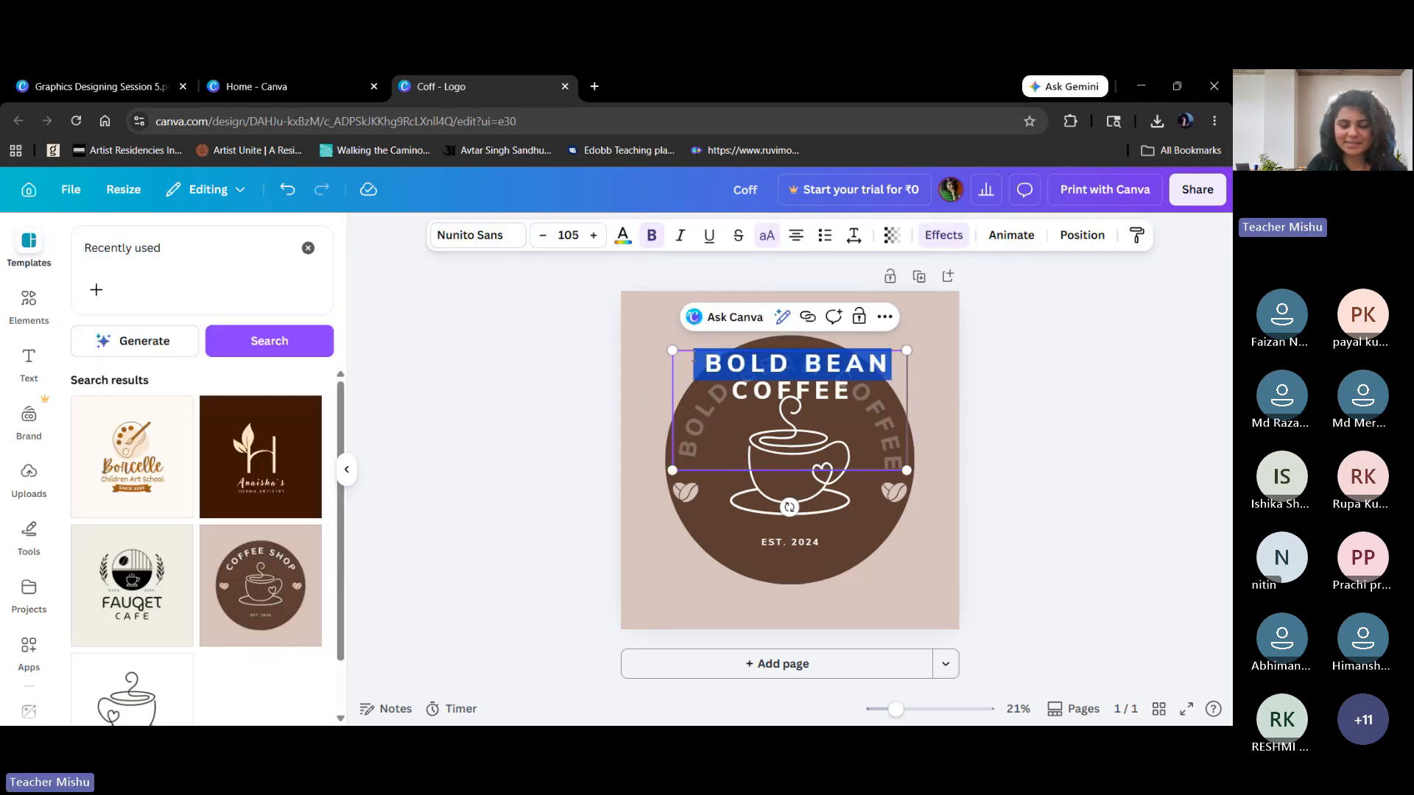
{"action": "key", "text": "BackSpace"}
{"action": "type", "text": "MORNING"}
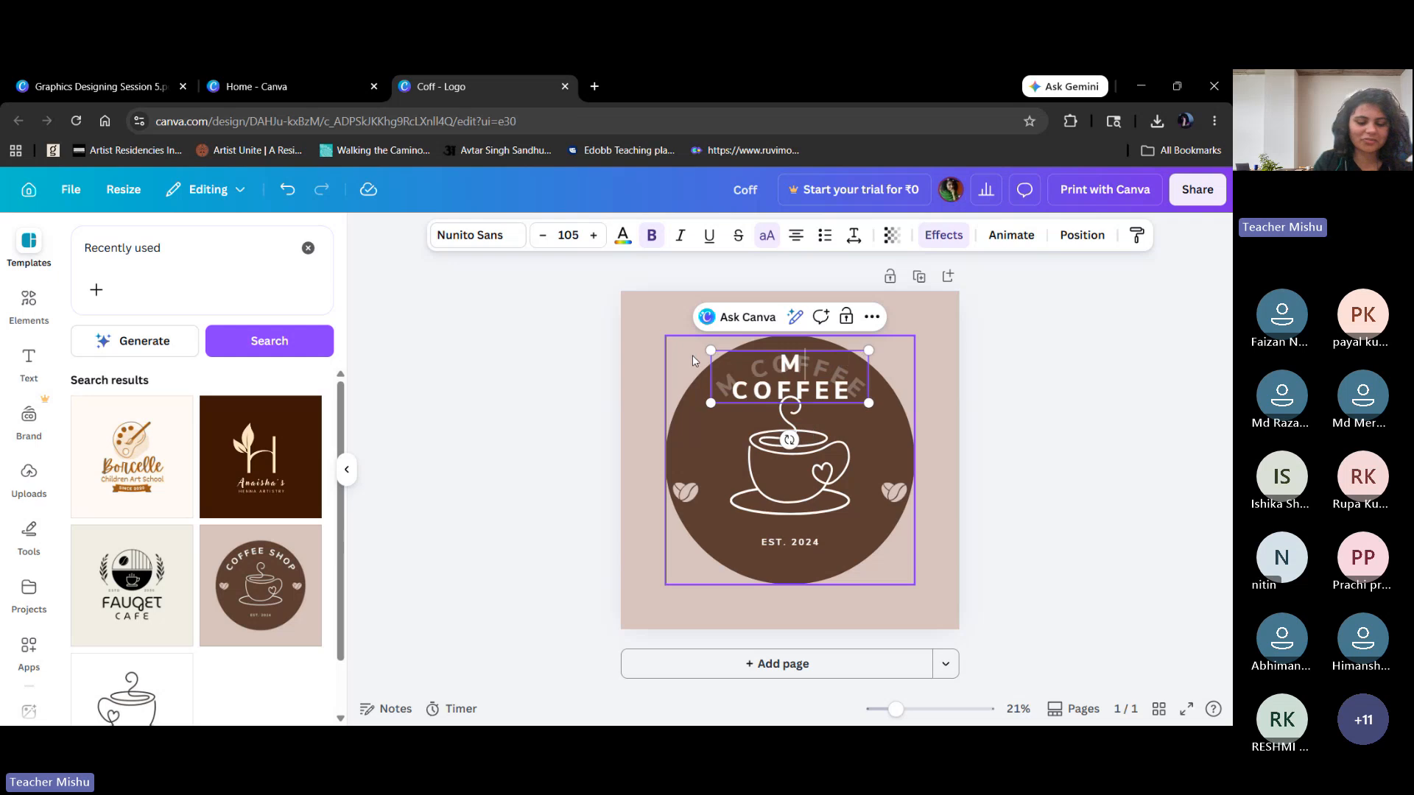
{"action": "type", "text": " MAGIC"}
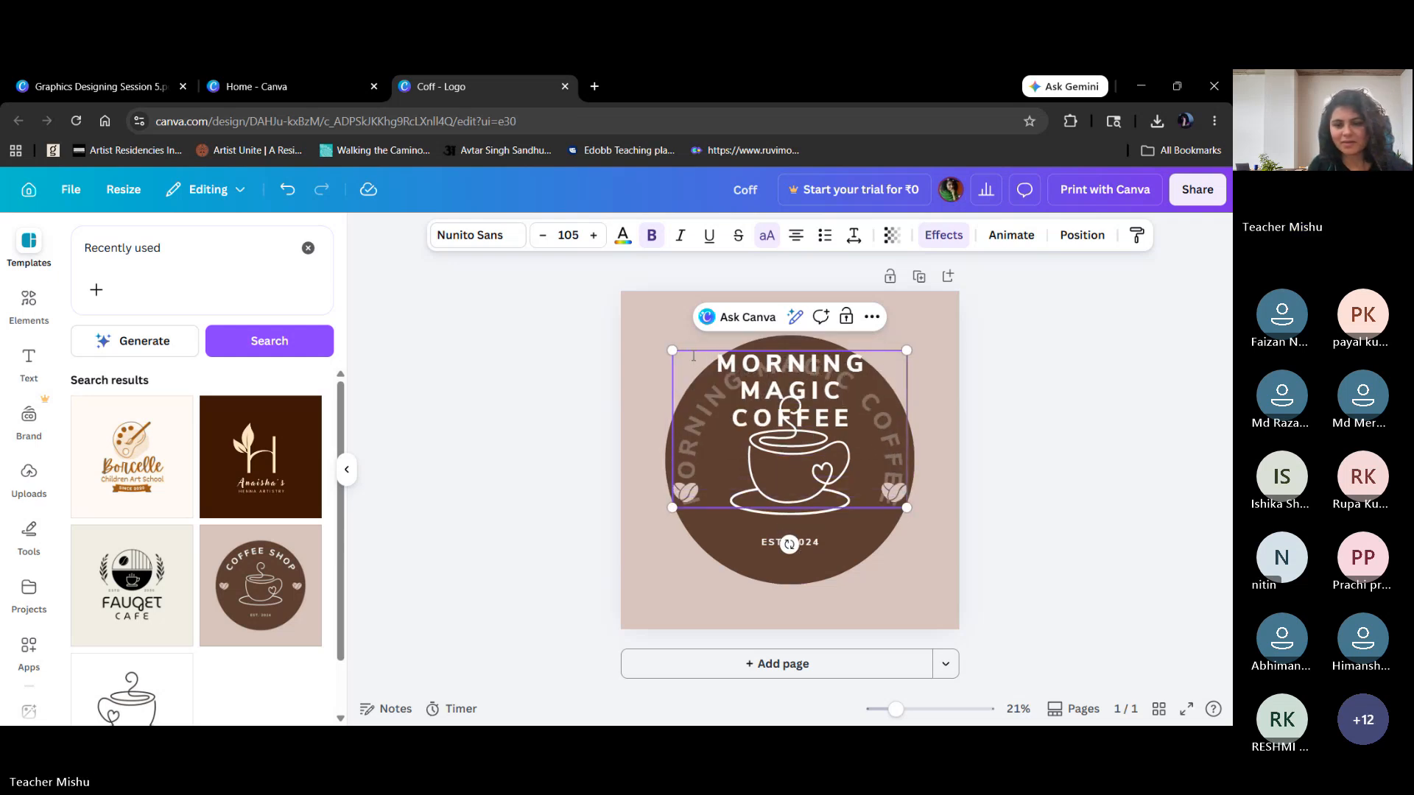
{"action": "left_click", "coordinate": [890, 582]}
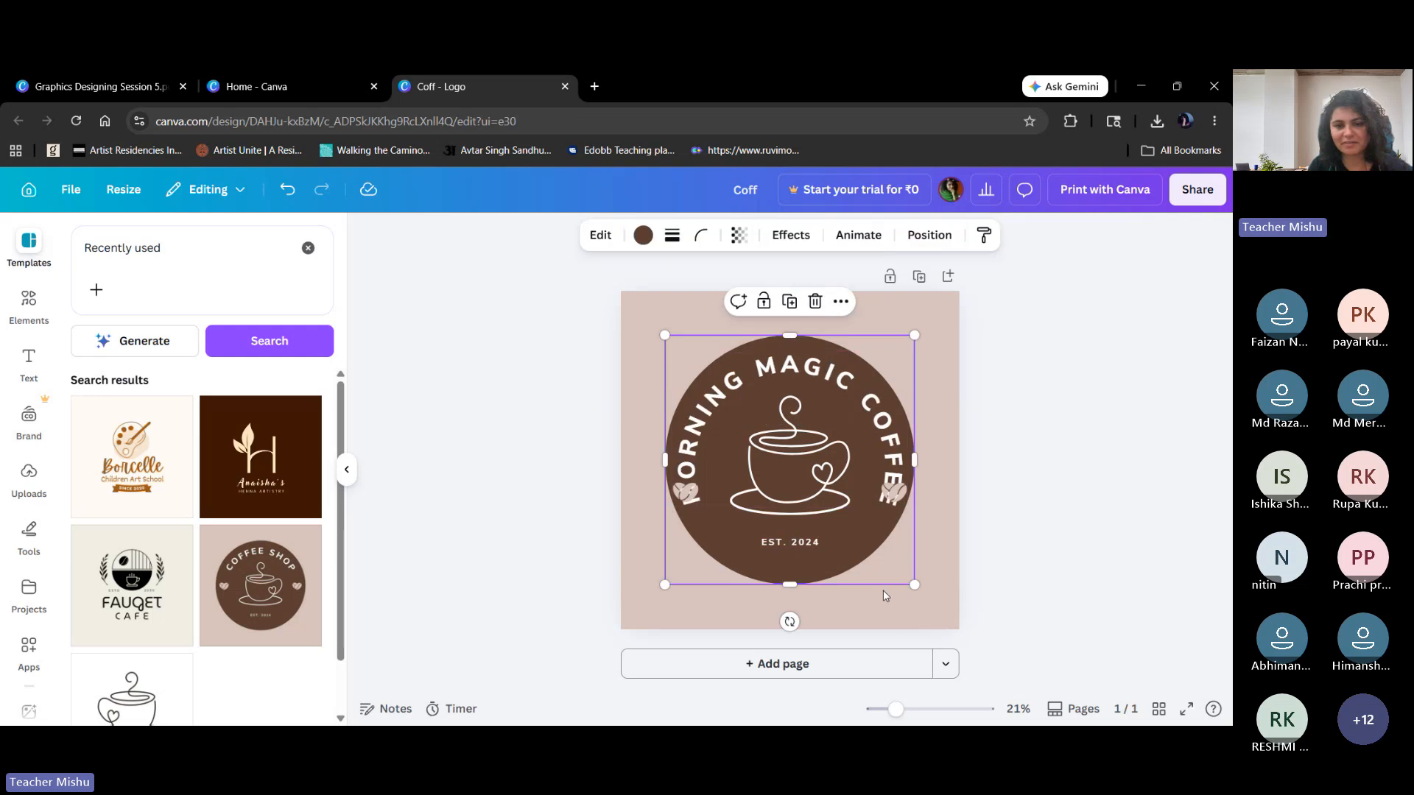
Move both coffee bean icons from the title's ends to the two sides of the steam above the cup.
{"action": "left_click", "coordinate": [685, 492]}
{"action": "left_click_drag", "start_coordinate": [685, 492], "coordinate": [701, 527]}
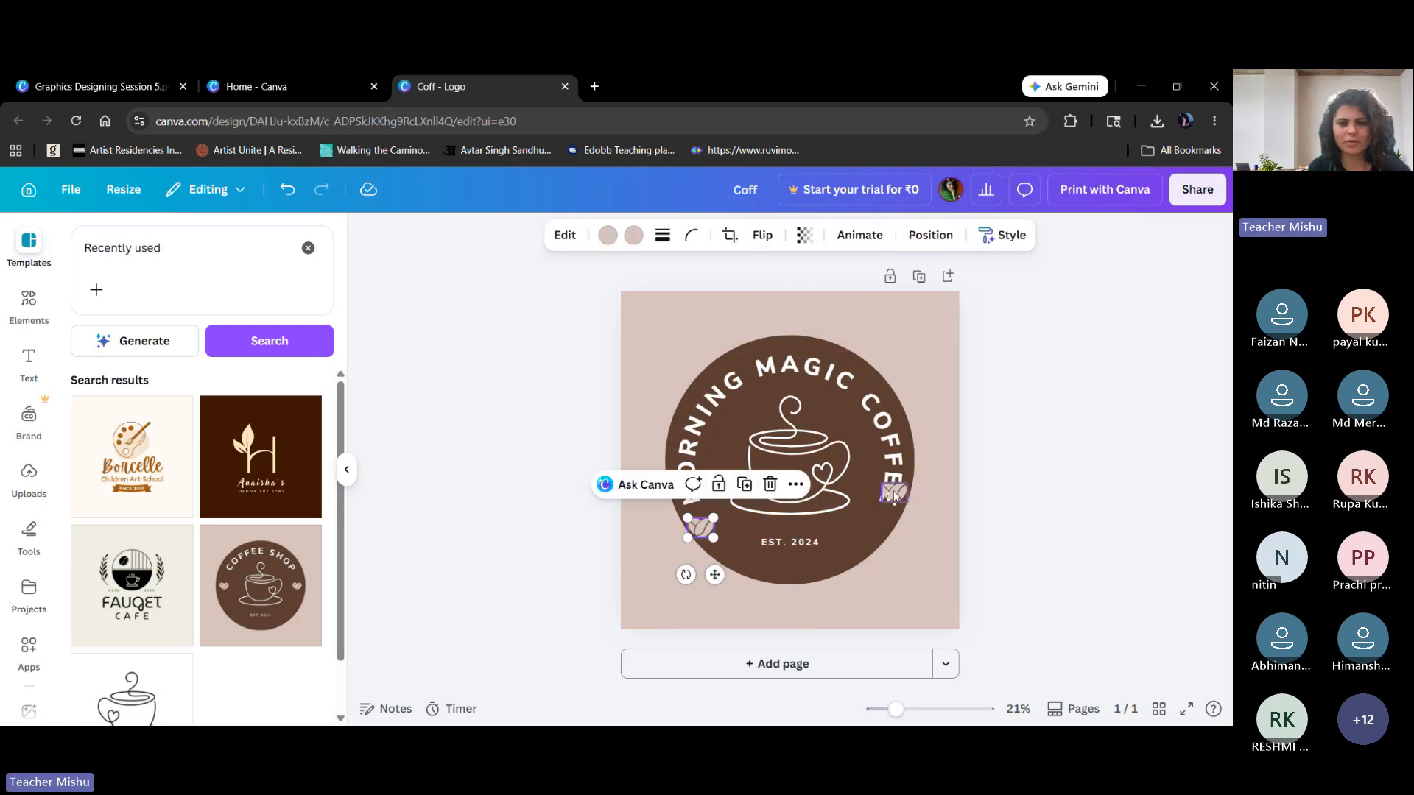
{"action": "left_click_drag", "start_coordinate": [895, 495], "coordinate": [766, 420]}
{"action": "left_click_drag", "start_coordinate": [700, 527], "coordinate": [812, 381]}
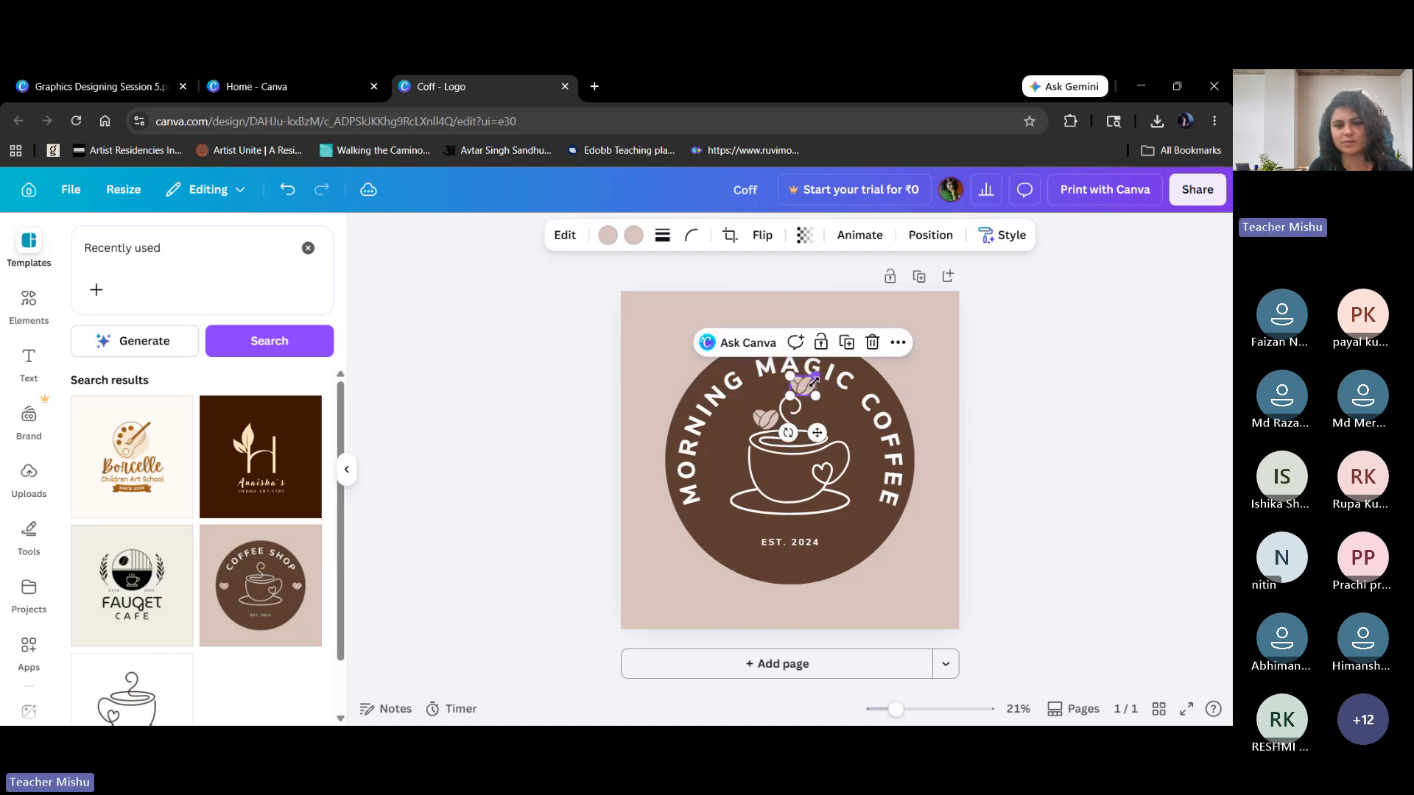
{"action": "left_click", "coordinate": [871, 599]}
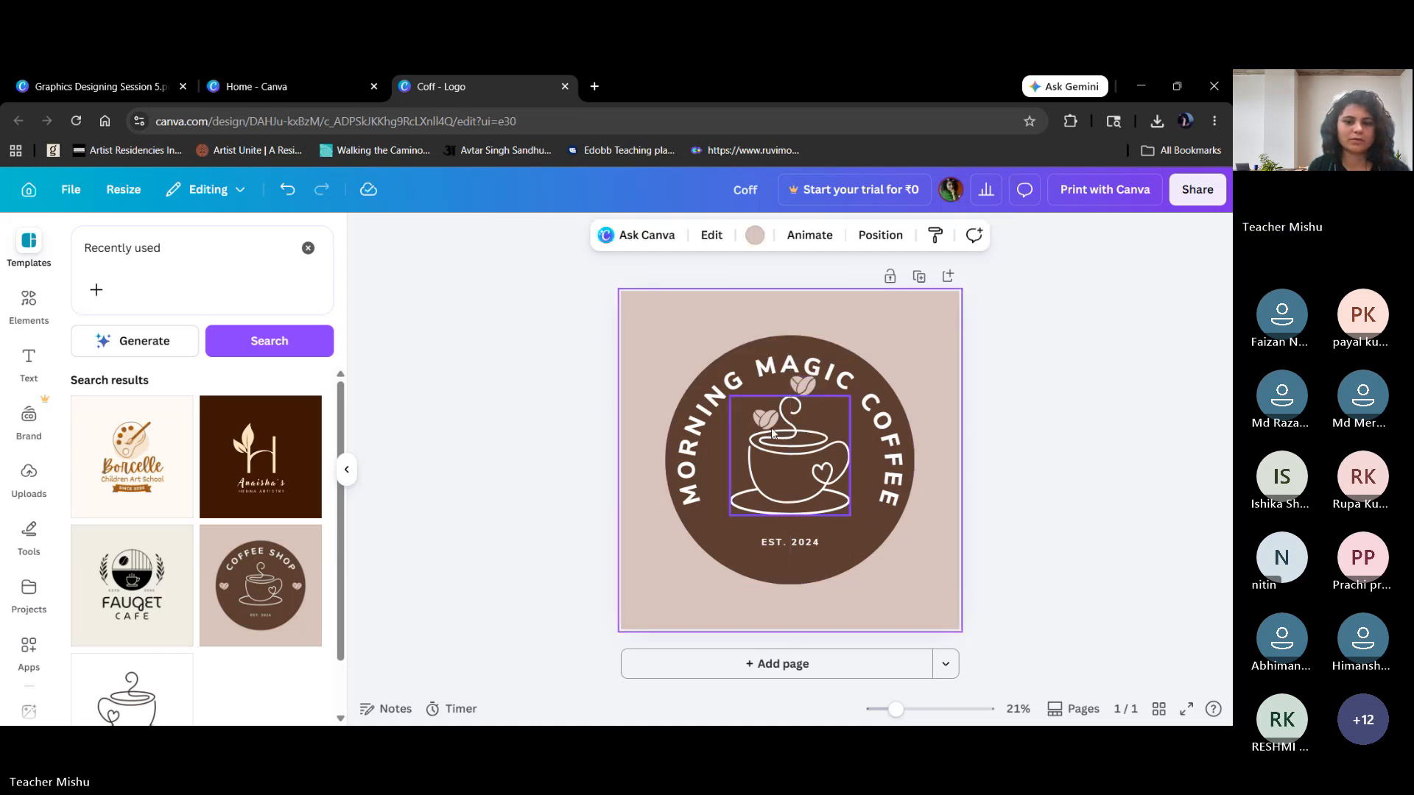
{"action": "mouse_move", "coordinate": [771, 433]}
{"action": "left_mouse_down"}
{"action": "mouse_move", "coordinate": [810, 425]}
{"action": "mouse_move", "coordinate": [779, 424]}
{"action": "left_mouse_up"}
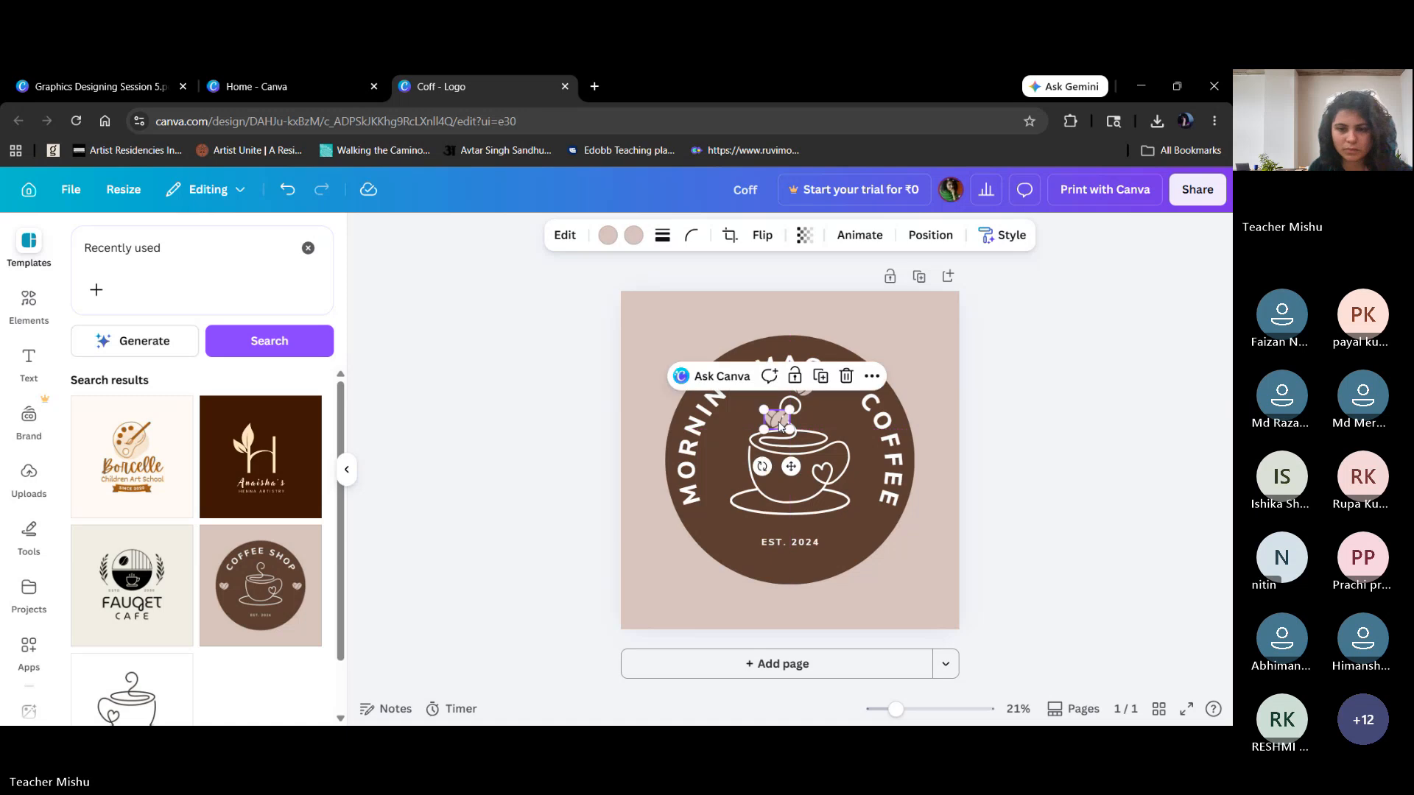
{"action": "left_click", "coordinate": [872, 588]}
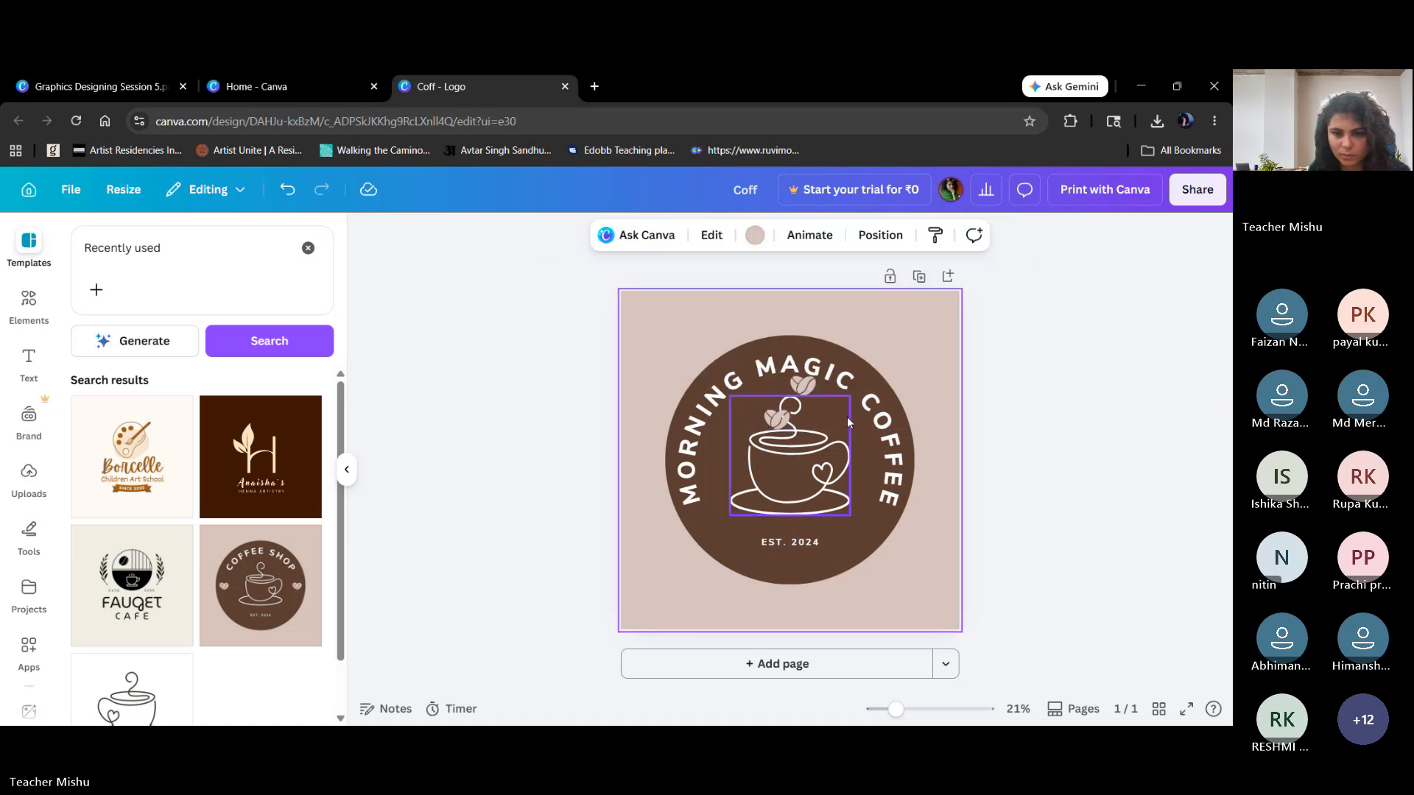
{"action": "left_click_drag", "start_coordinate": [808, 381], "coordinate": [816, 393]}
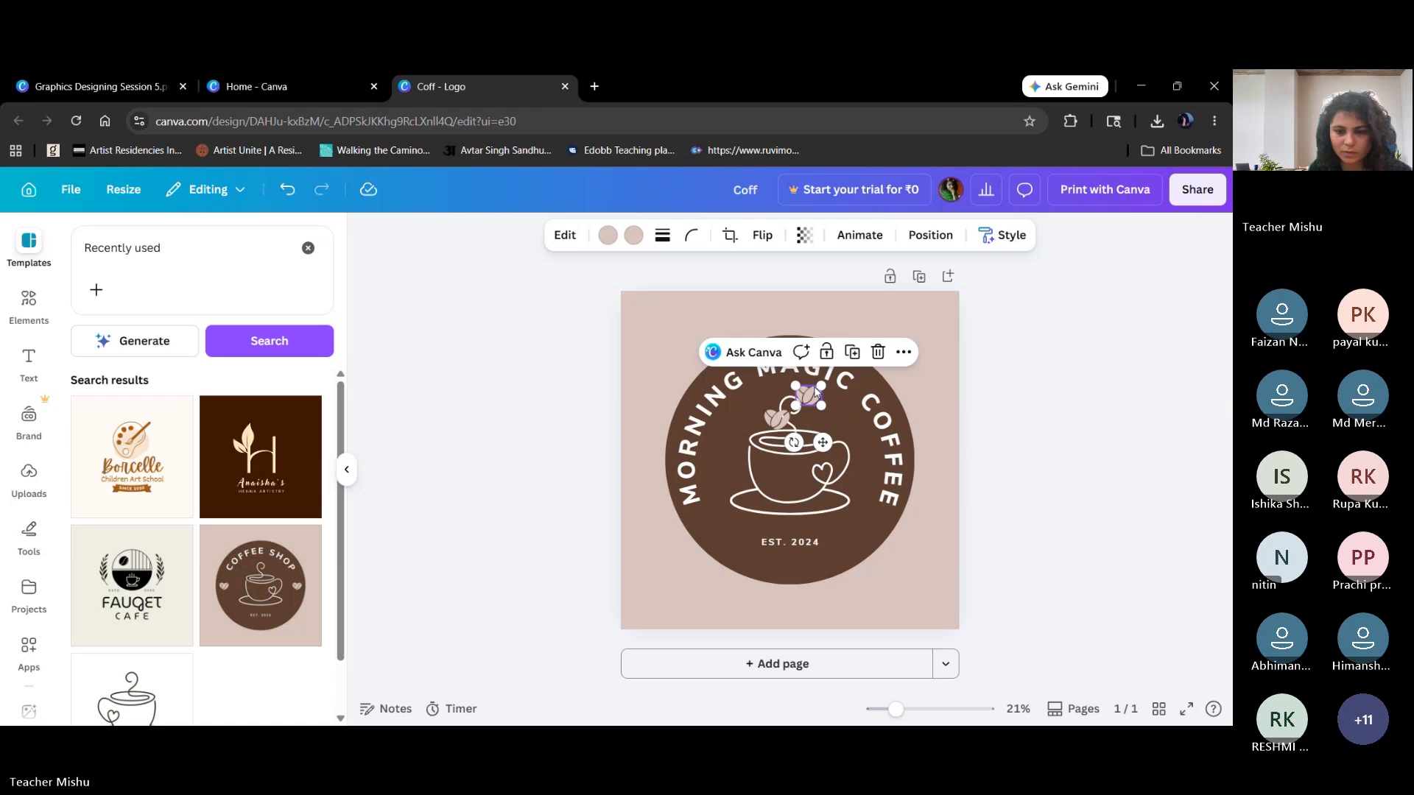
Change the year in the small text below the cup so that it reads EST. 2026.
{"action": "left_click", "coordinate": [818, 543]}
{"action": "key", "text": "BackSpace"}
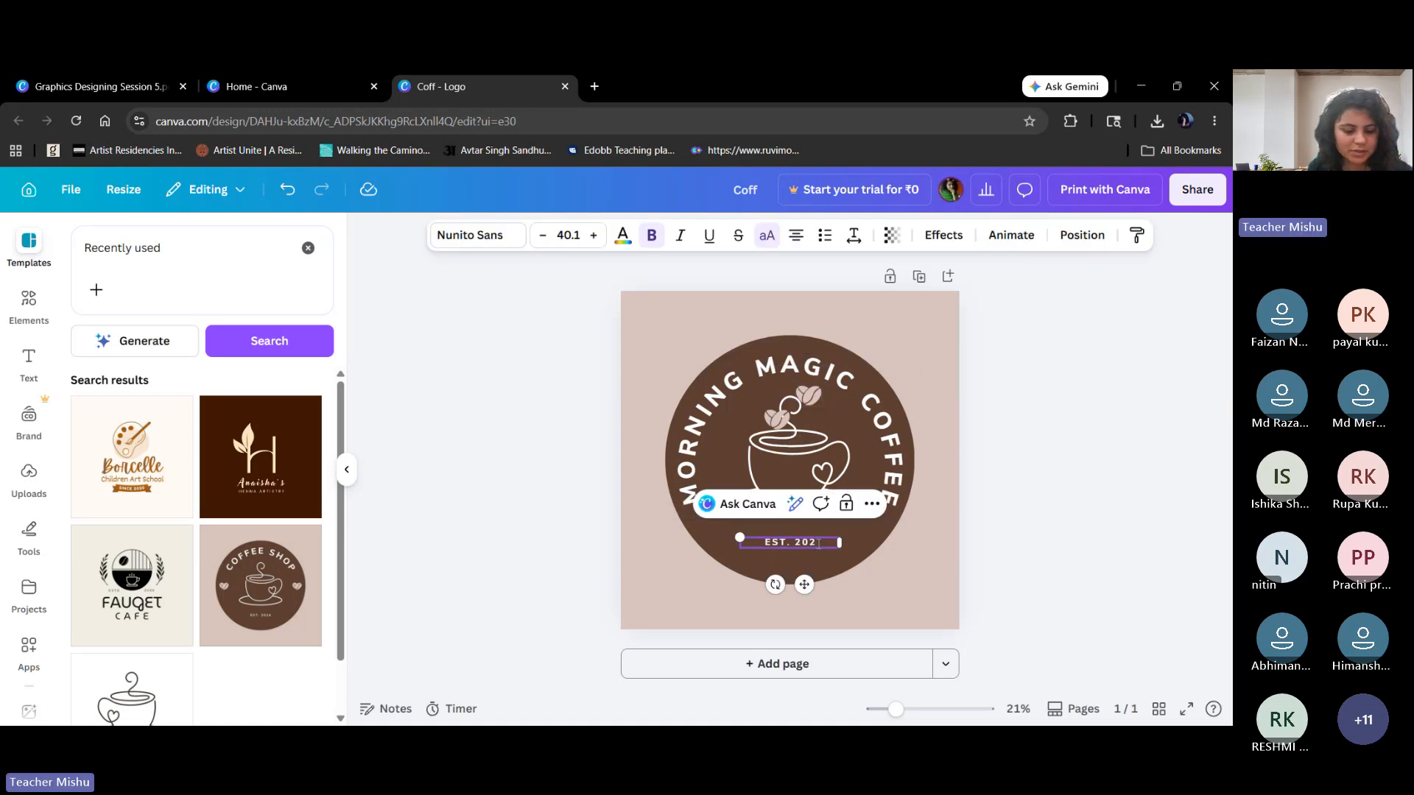
{"action": "type", "text": "6"}
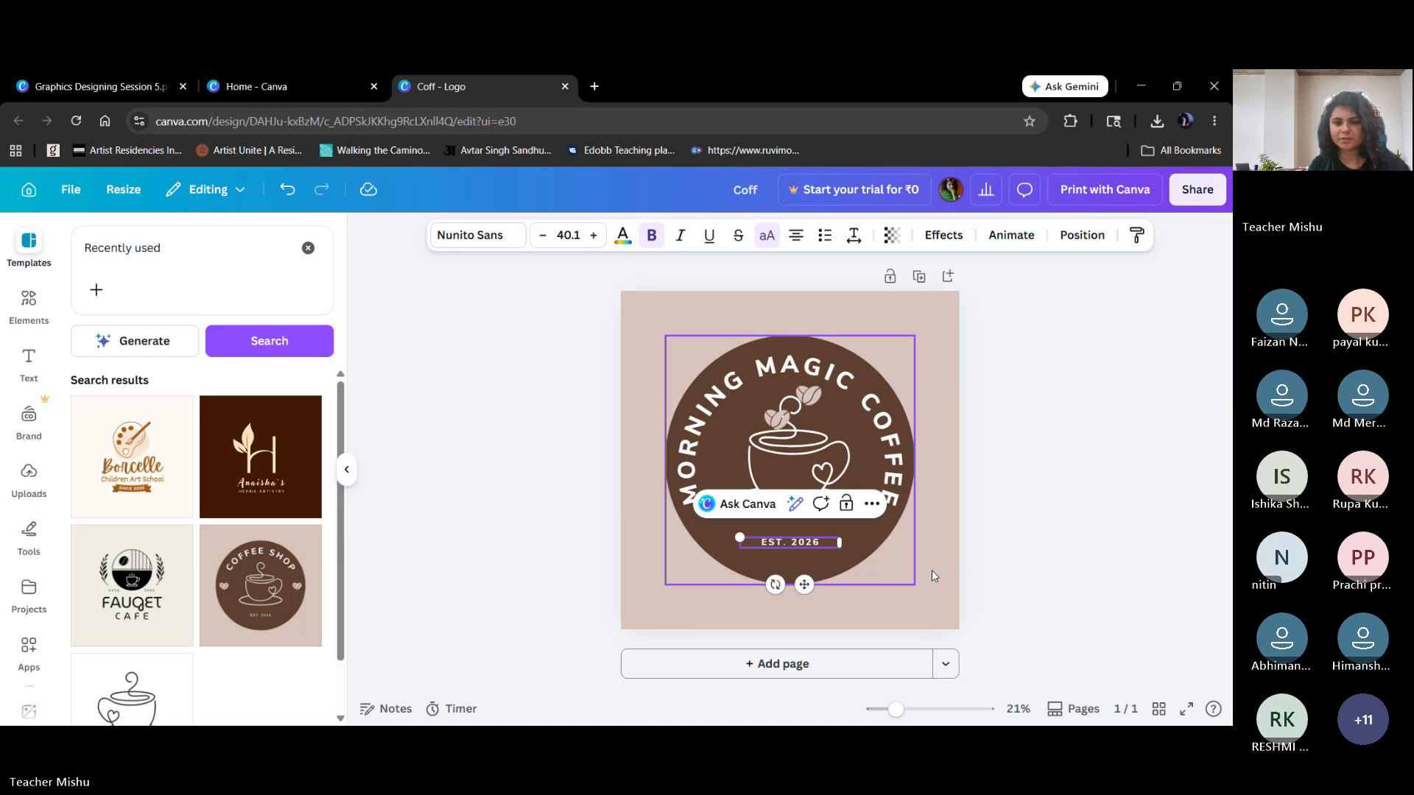
{"action": "left_click", "coordinate": [995, 524]}
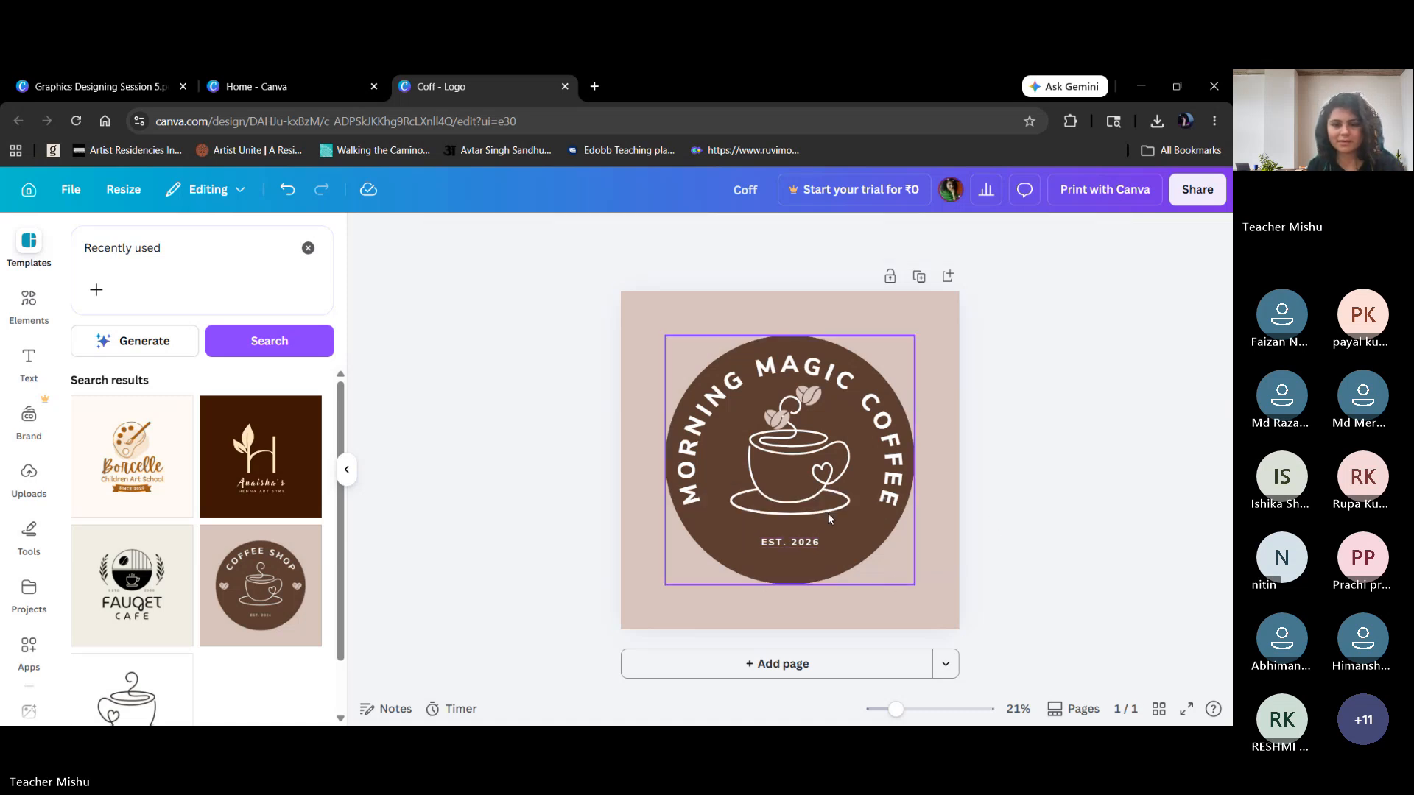
Move the coffee cup slightly down toward the EST. 2026 text and lower the bean beside its steam to match.
{"action": "left_click_drag", "start_coordinate": [785, 479], "coordinate": [783, 493]}
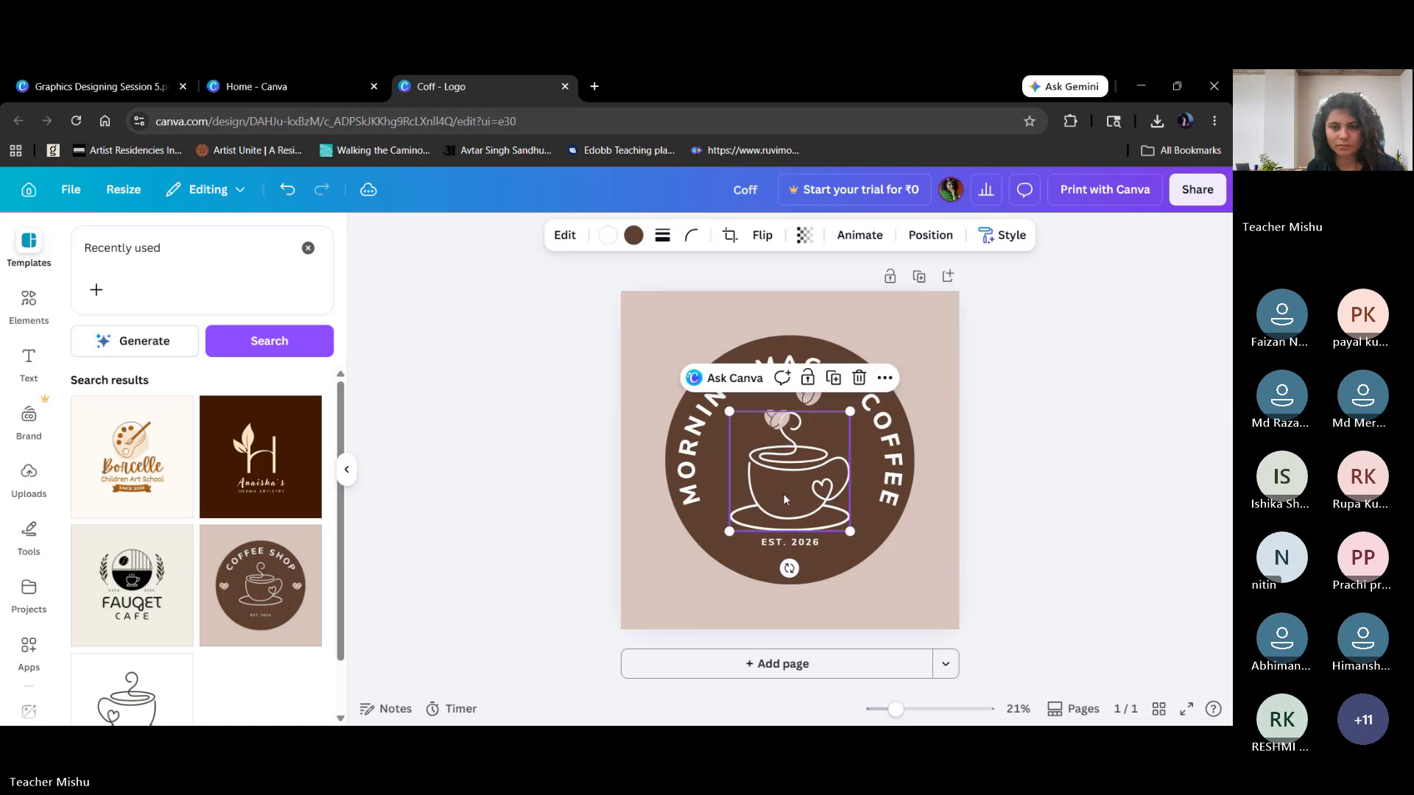
{"action": "left_click", "coordinate": [723, 321]}
{"action": "left_click_drag", "start_coordinate": [777, 421], "coordinate": [776, 439]}
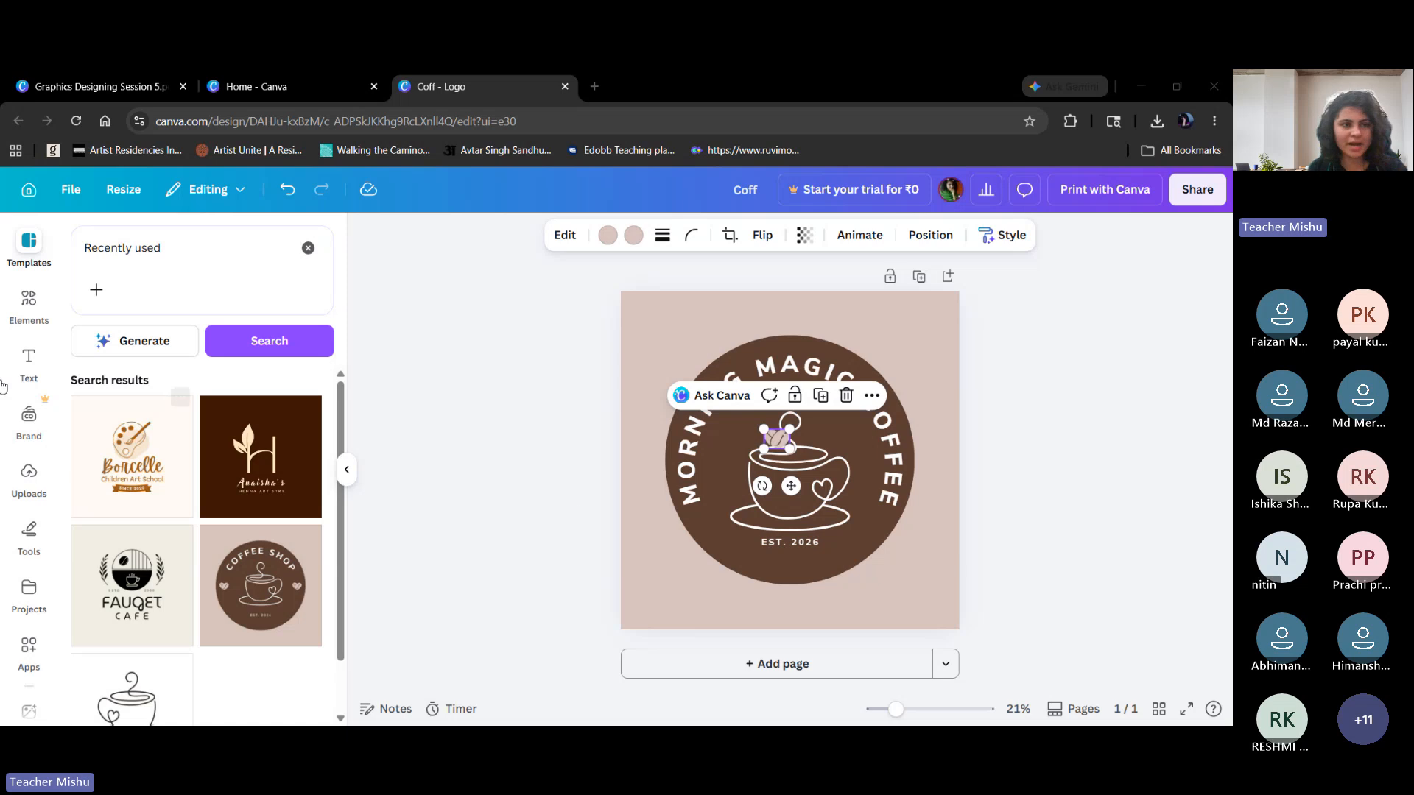
Return to the Canva home page and create a new blank Logo design from the logo search results.
{"action": "left_click", "coordinate": [122, 86]}
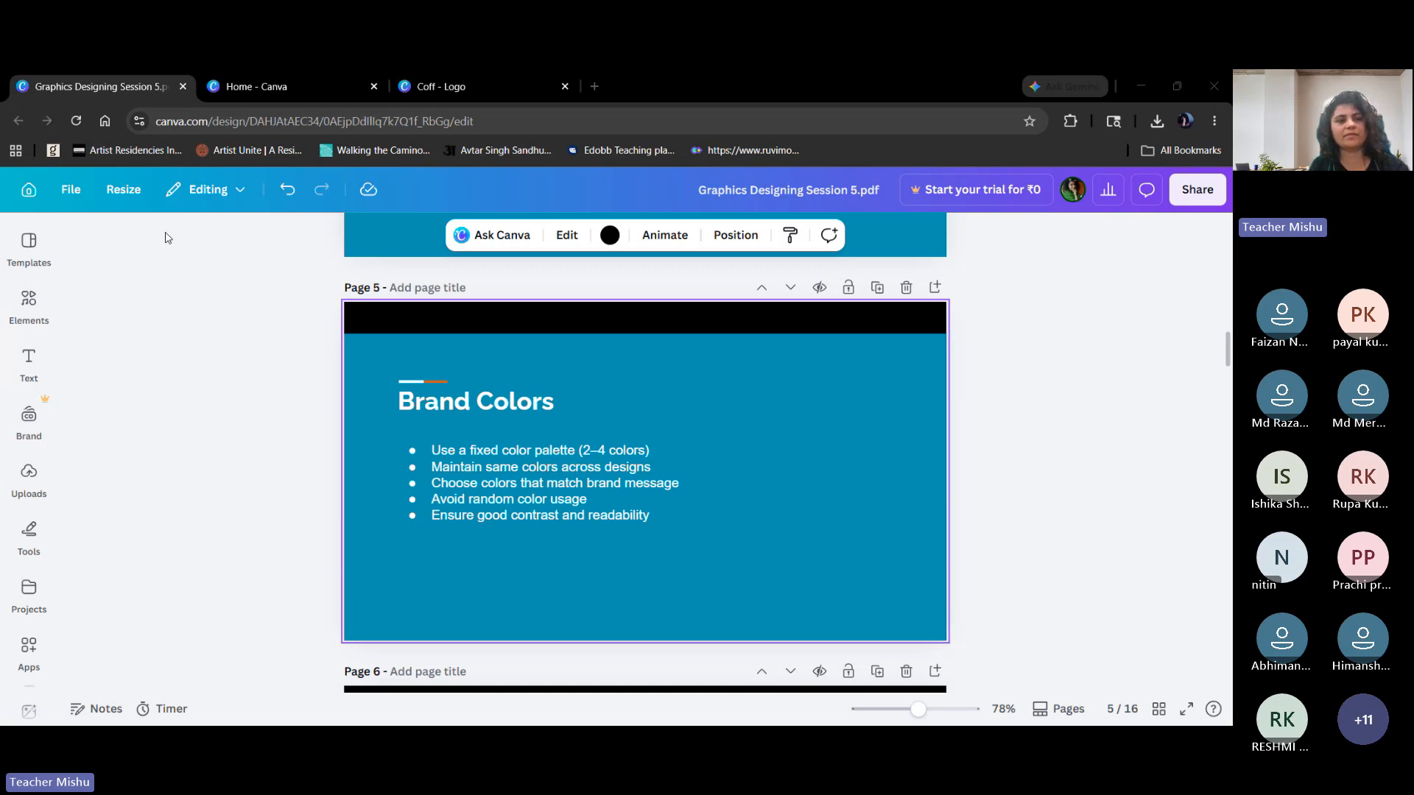
{"action": "left_click", "coordinate": [260, 86]}
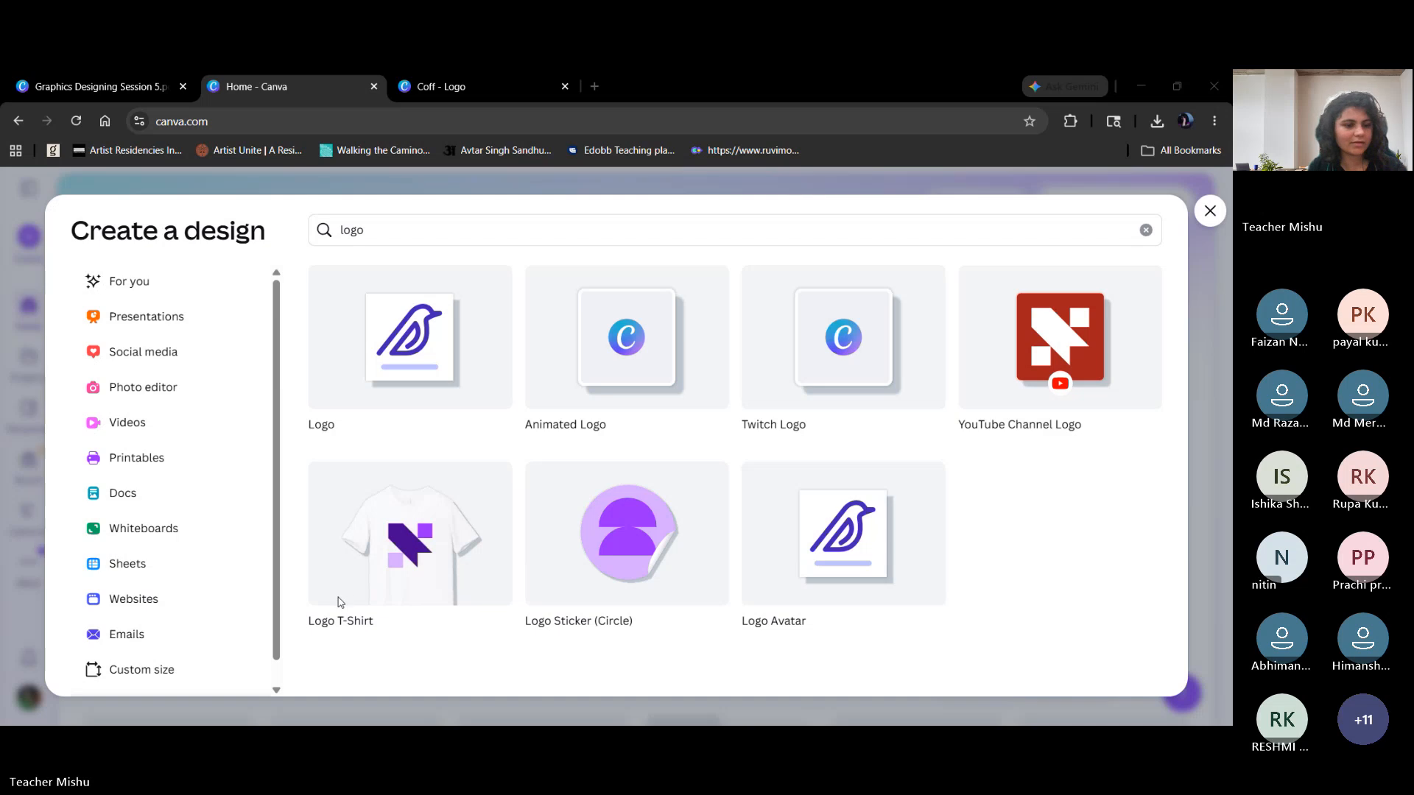
{"action": "left_click", "coordinate": [416, 336]}
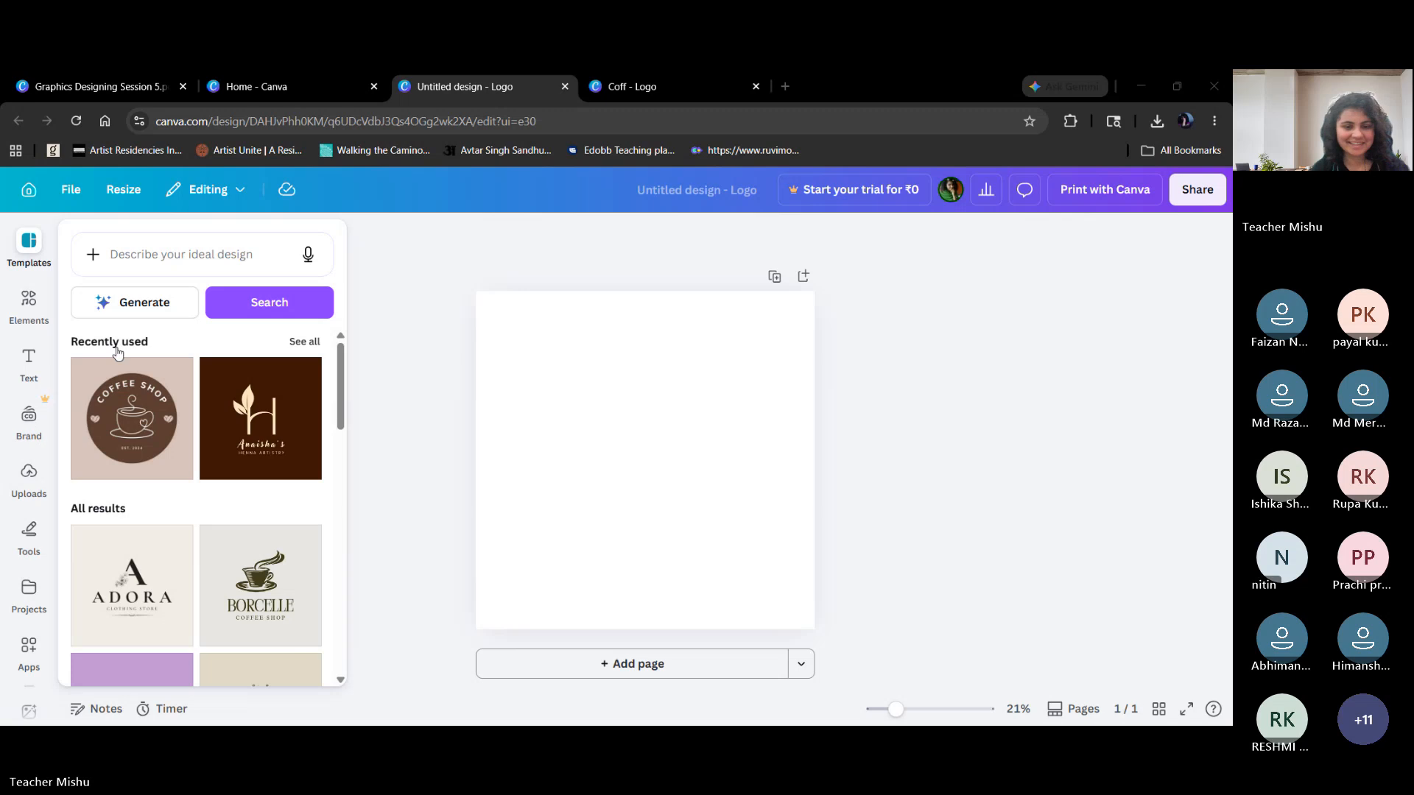
Search the logo templates for "history classes".
{"action": "left_click", "coordinate": [192, 255]}
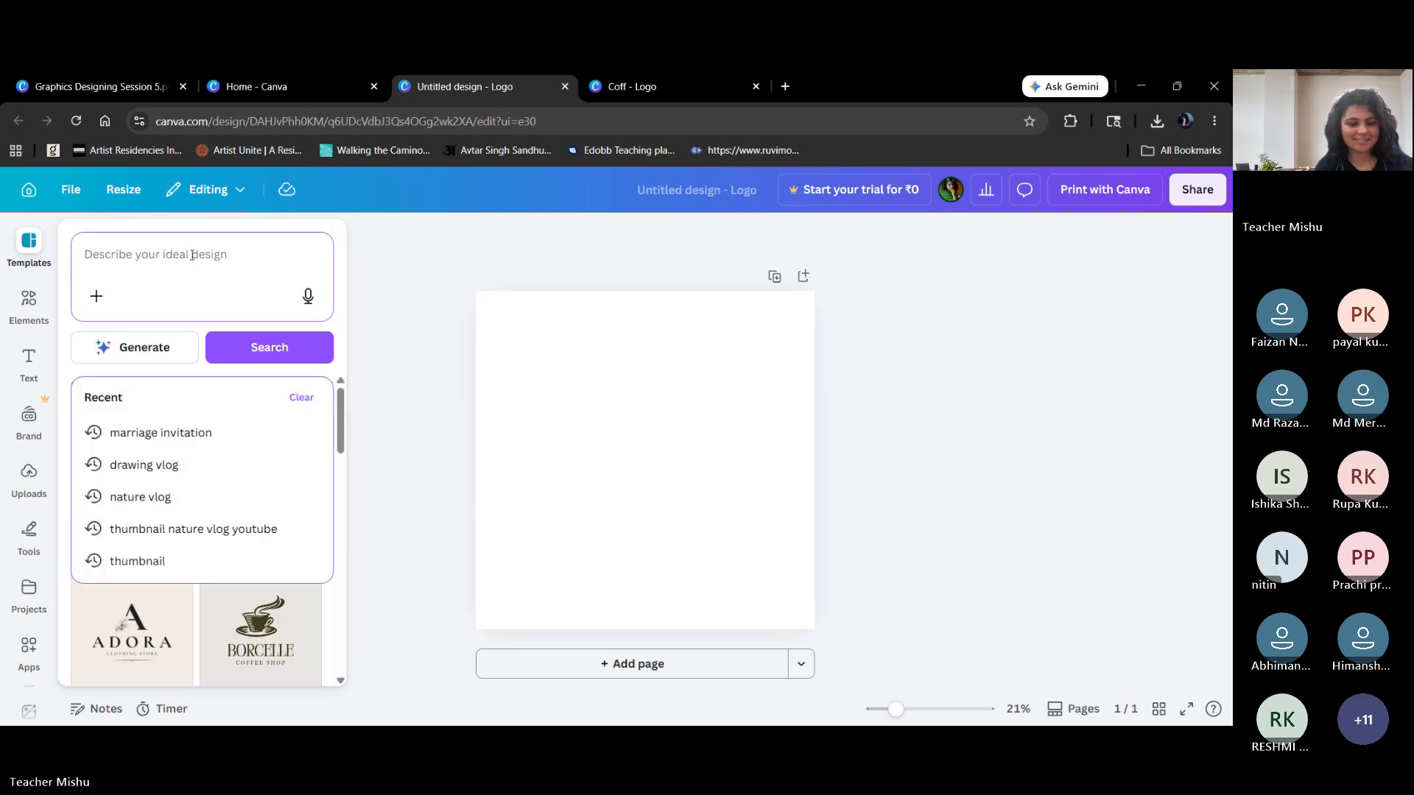
{"action": "type", "text": "hi"}
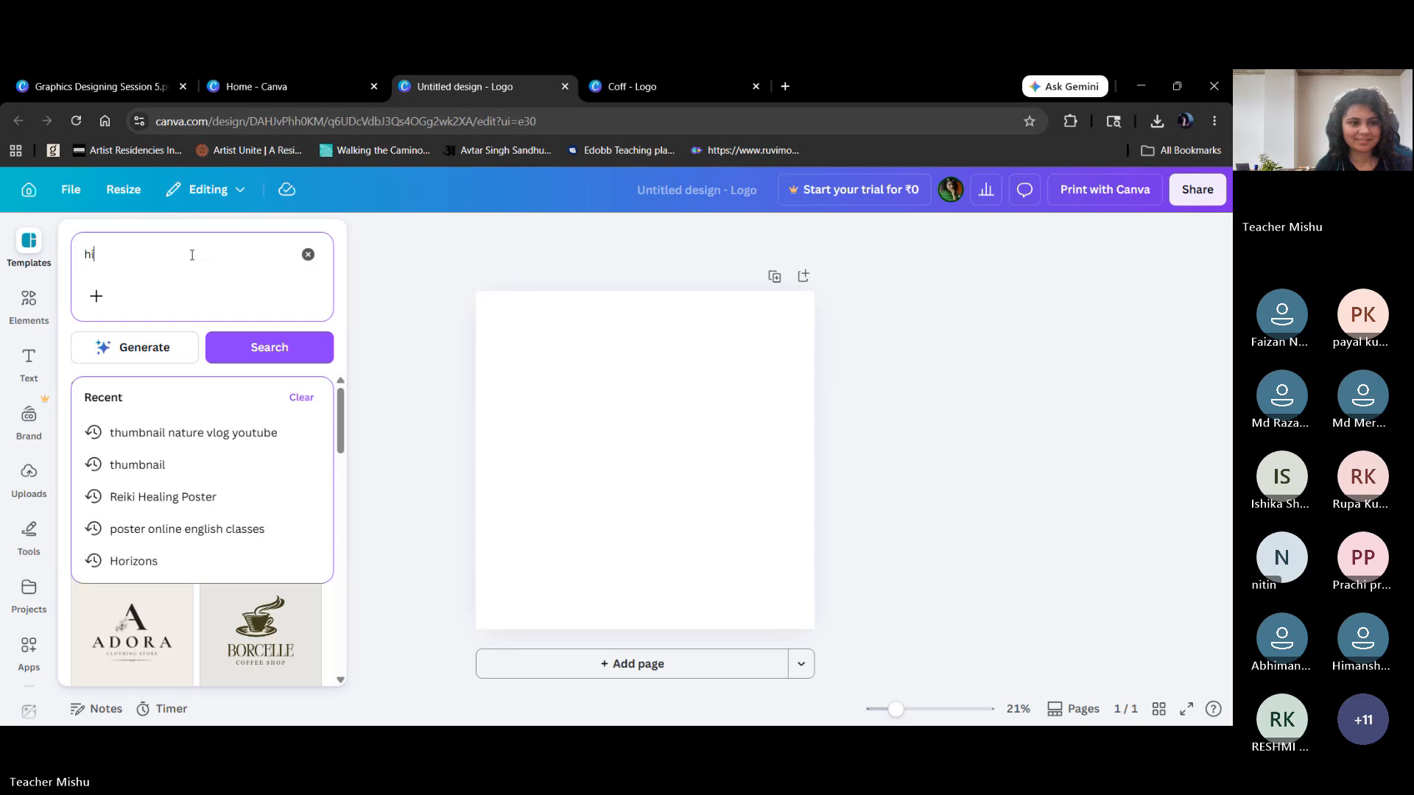
{"action": "type", "text": "story"}
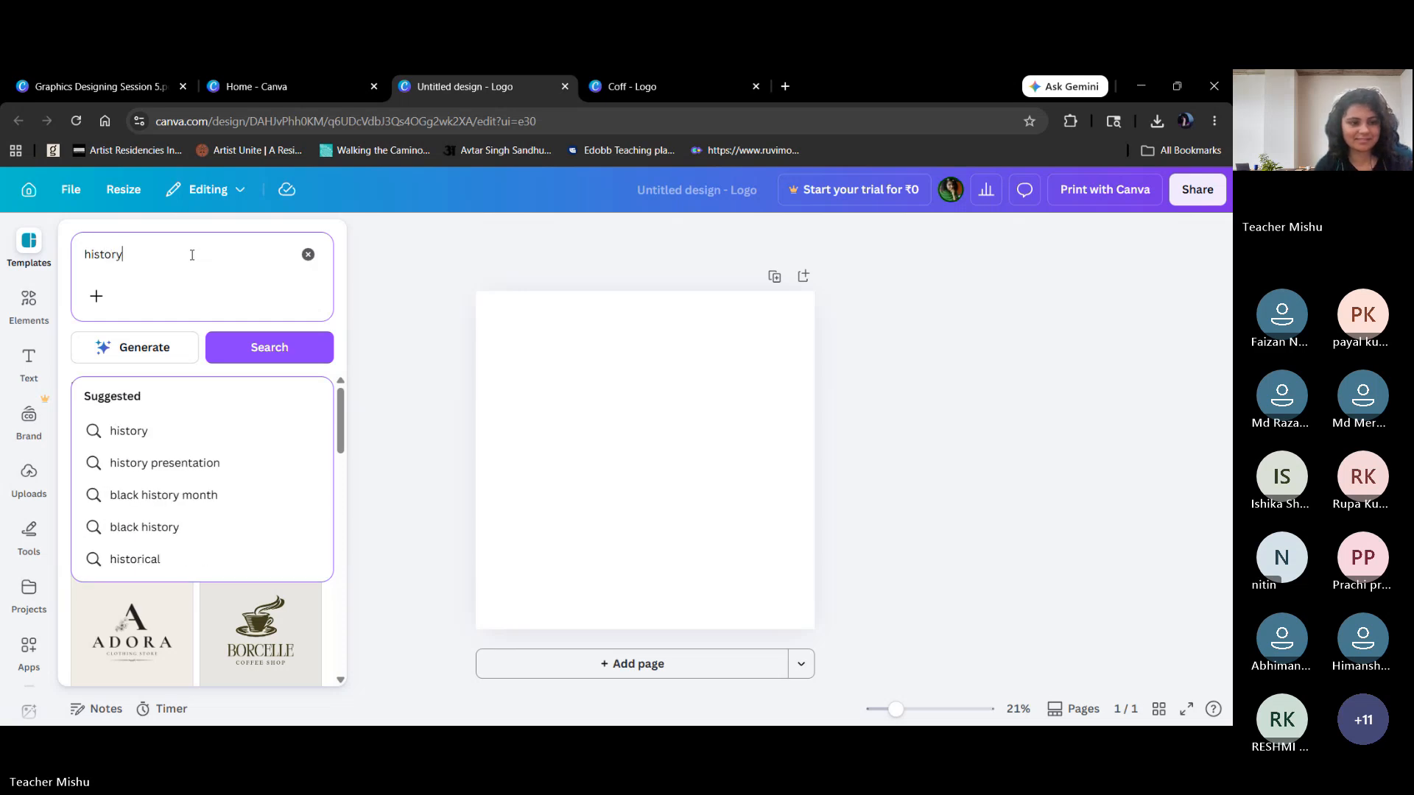
{"action": "type", "text": " classes"}
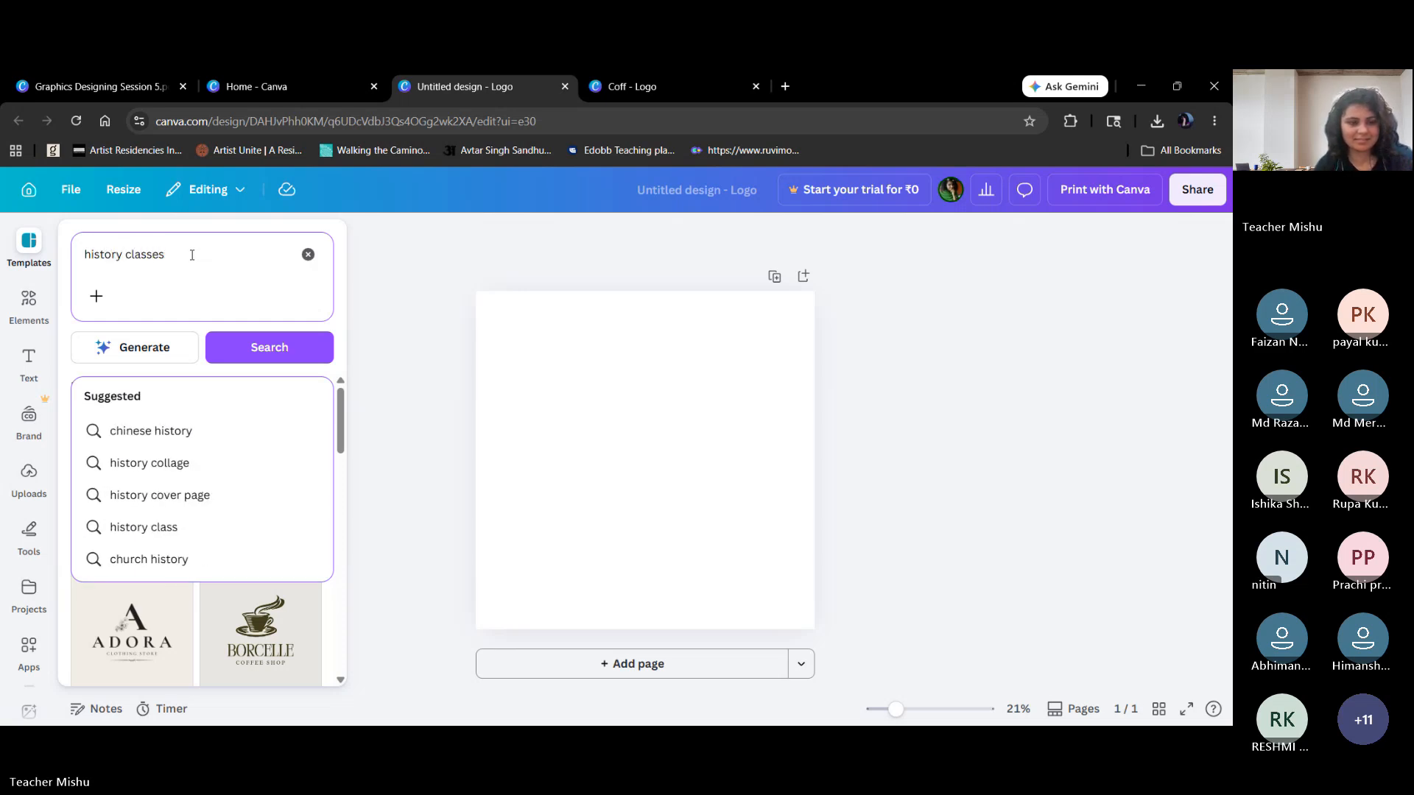
{"action": "key", "text": "Return"}
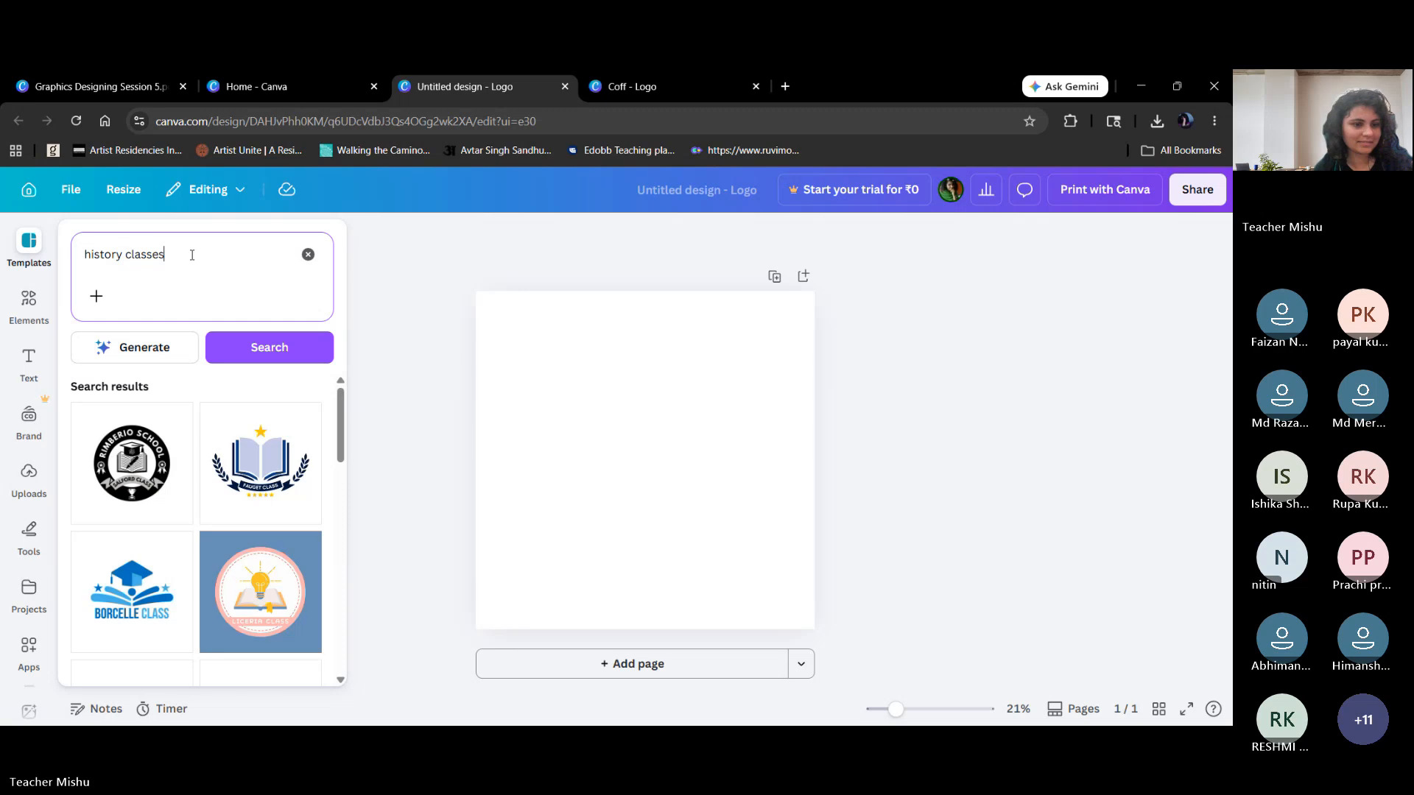
Browse the history classes results and apply the blue LICERIA CLASS template with the light bulb over an open book.
{"action": "left_click", "coordinate": [340, 439]}
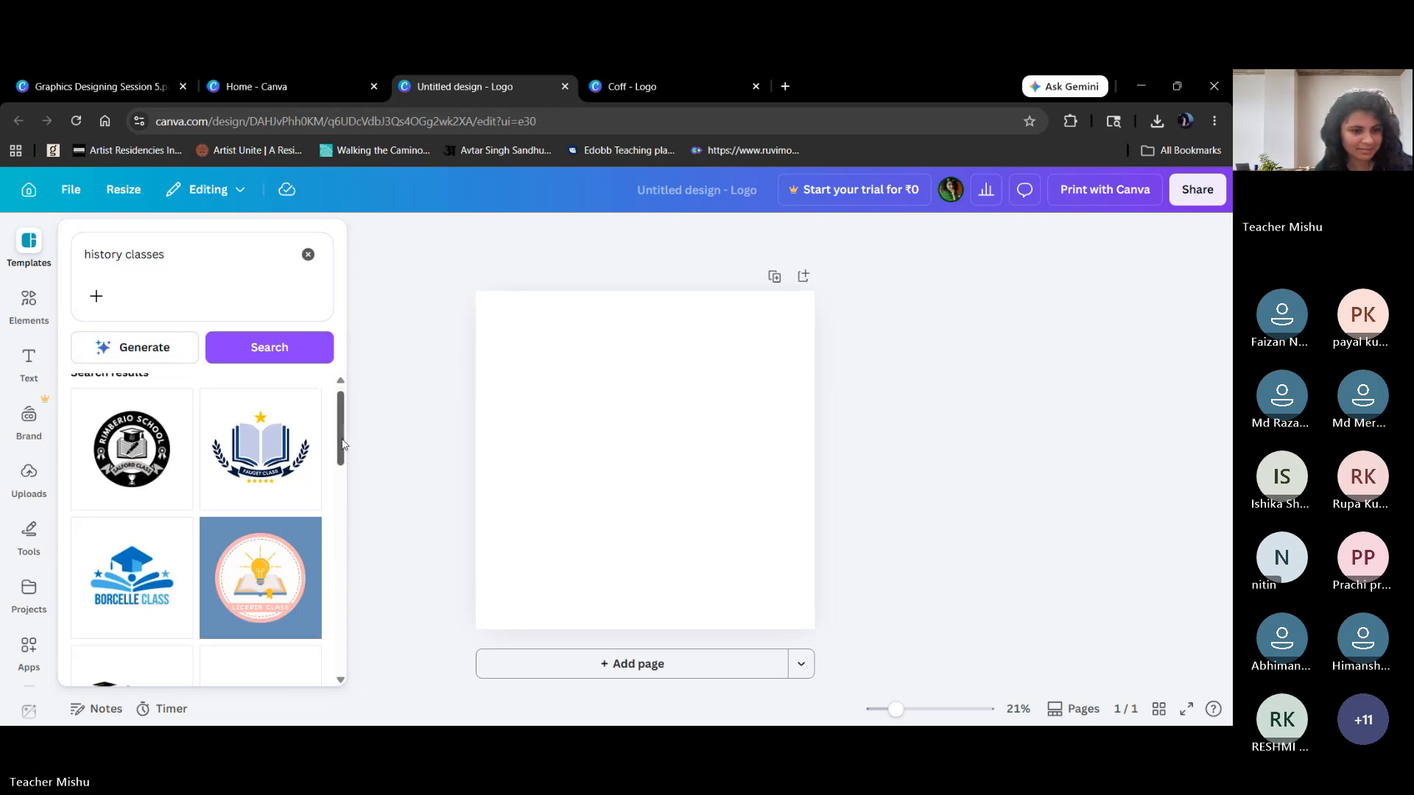
{"action": "mouse_move", "coordinate": [339, 438]}
{"action": "left_mouse_down"}
{"action": "mouse_move", "coordinate": [354, 508]}
{"action": "mouse_move", "coordinate": [344, 691]}
{"action": "left_mouse_up"}
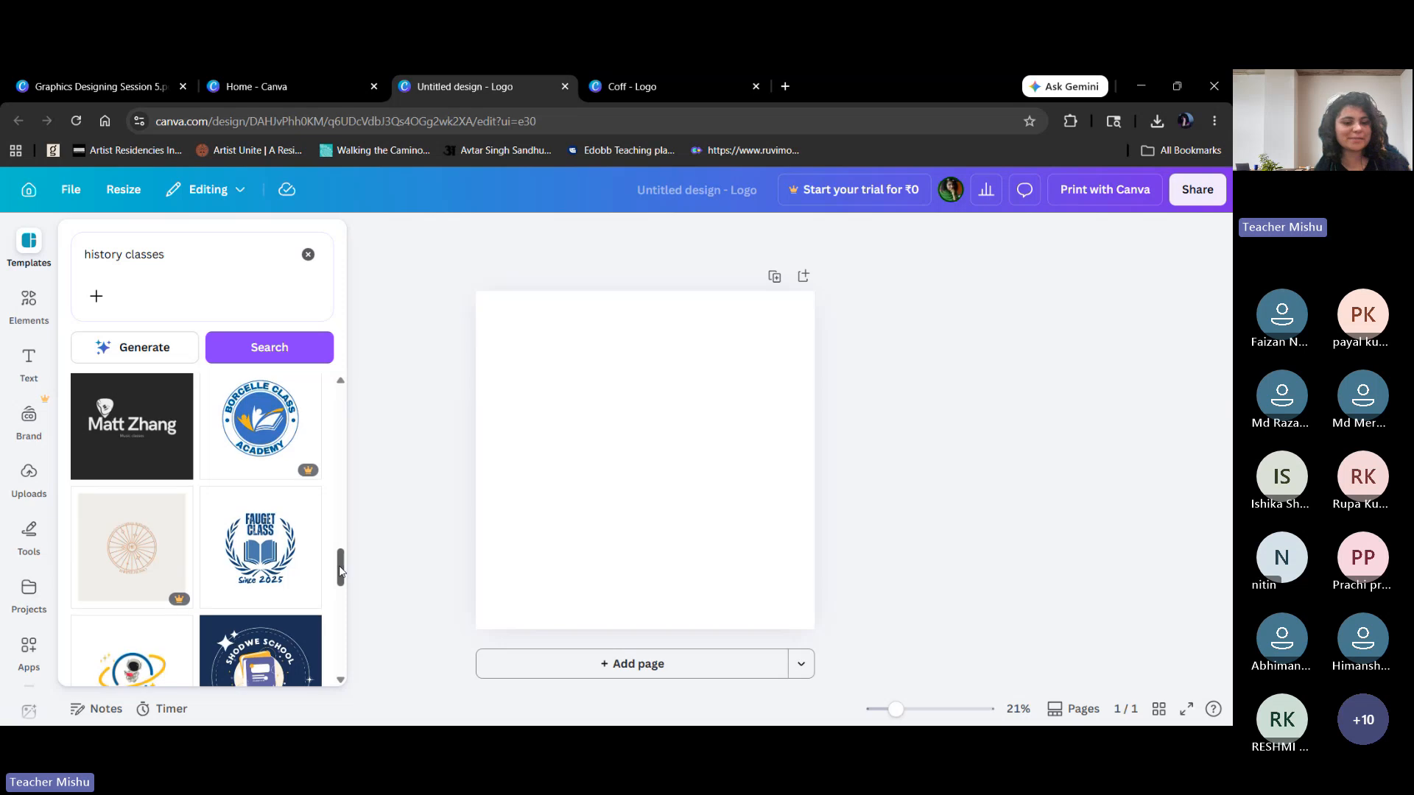
{"action": "left_click_drag", "start_coordinate": [343, 566], "coordinate": [343, 648]}
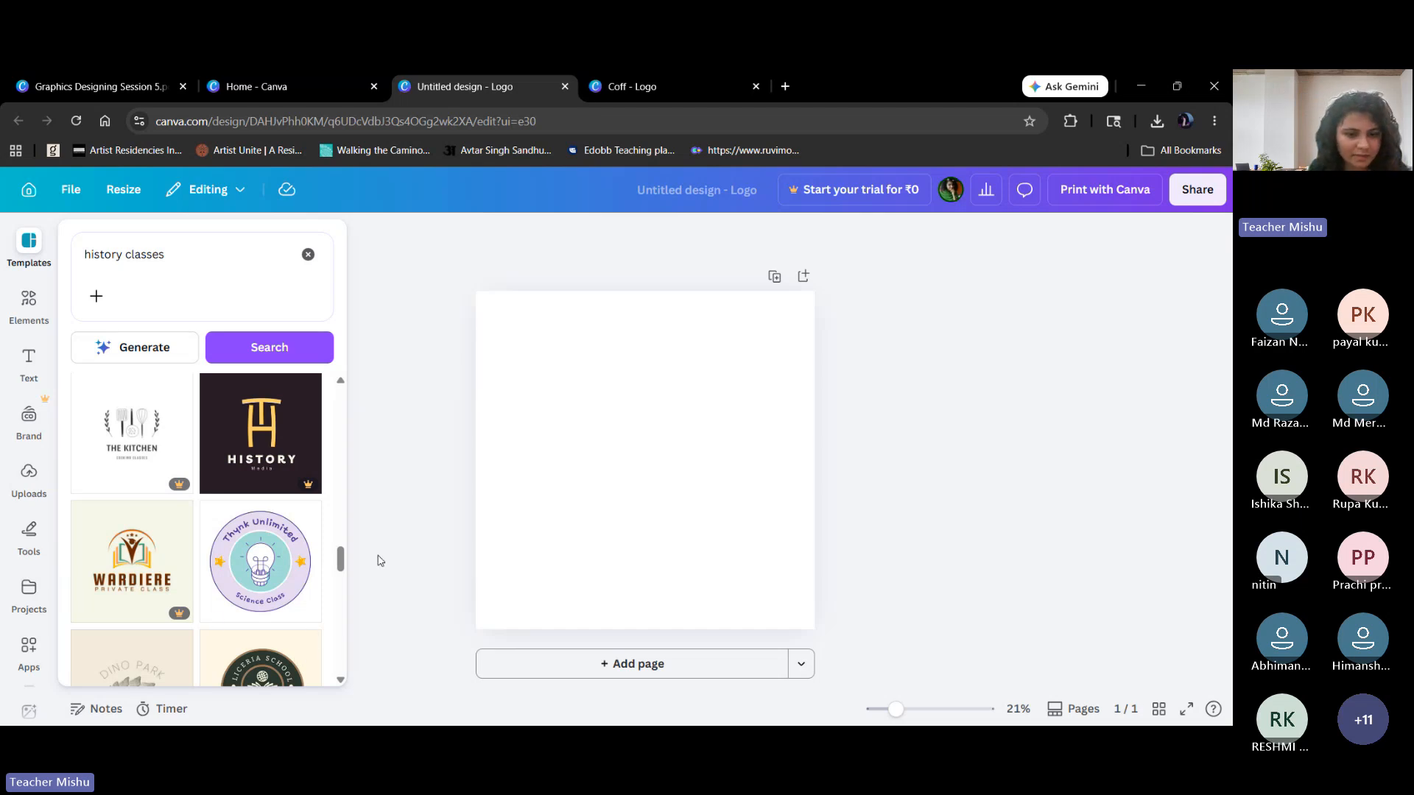
{"action": "left_click_drag", "start_coordinate": [342, 559], "coordinate": [292, 369]}
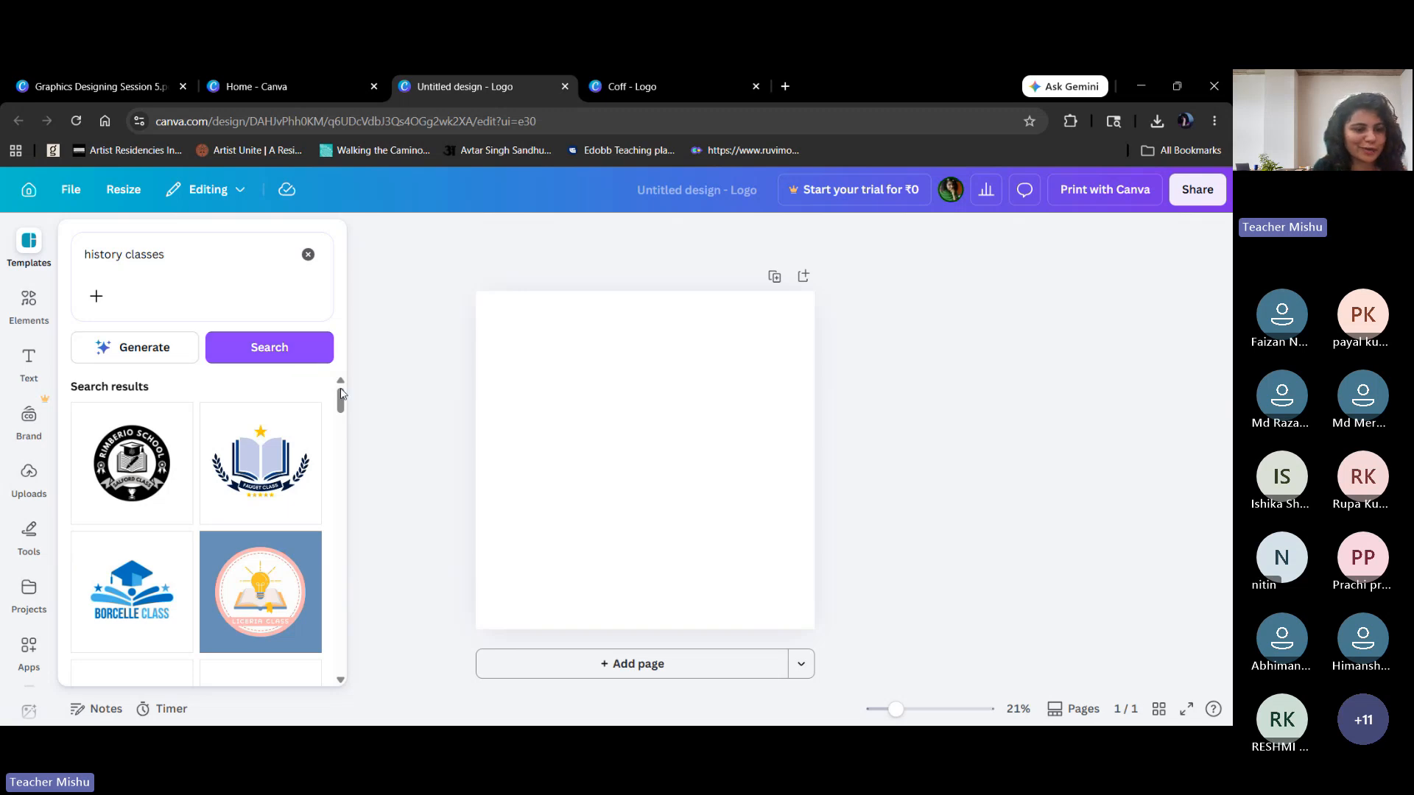
{"action": "left_click_drag", "start_coordinate": [341, 393], "coordinate": [341, 410]}
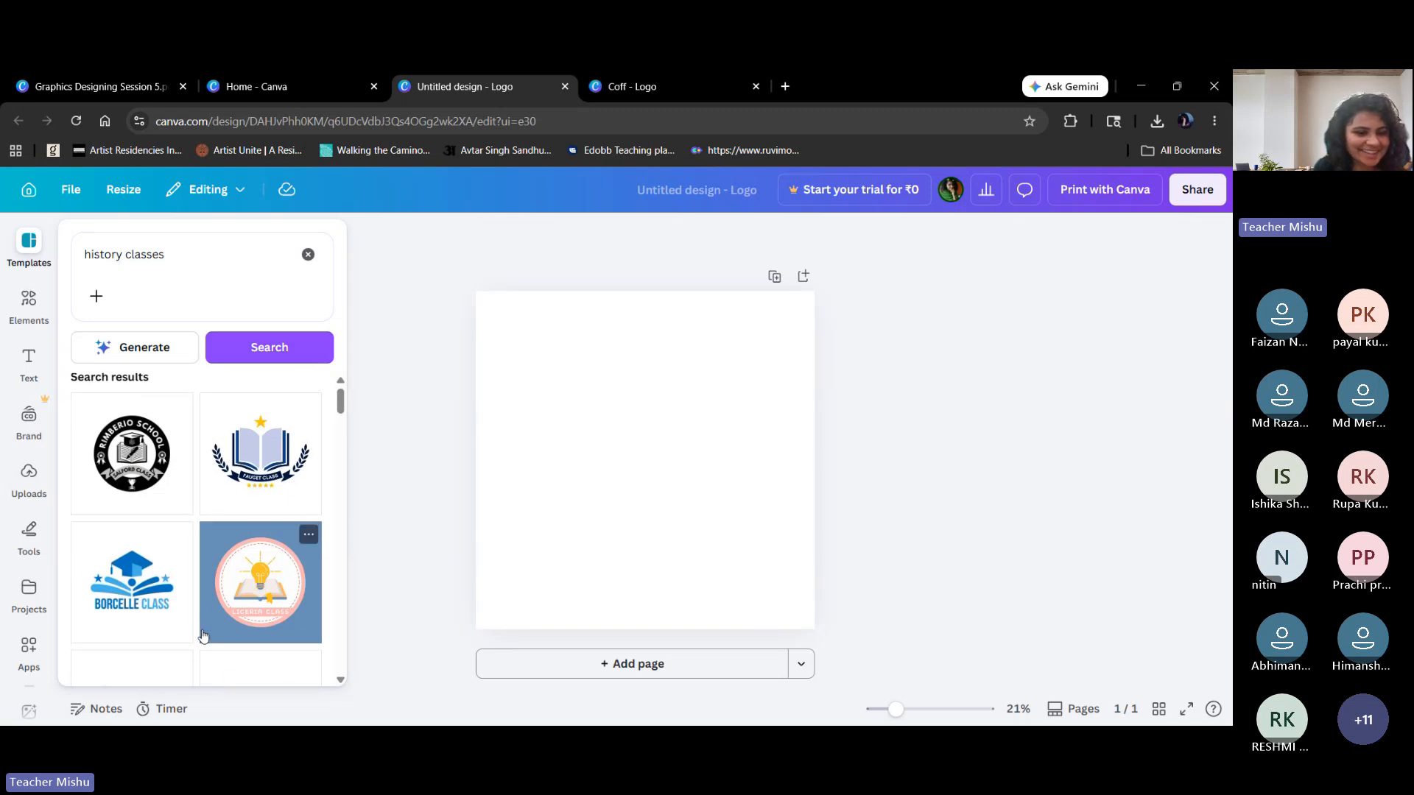
{"action": "left_click", "coordinate": [257, 613]}
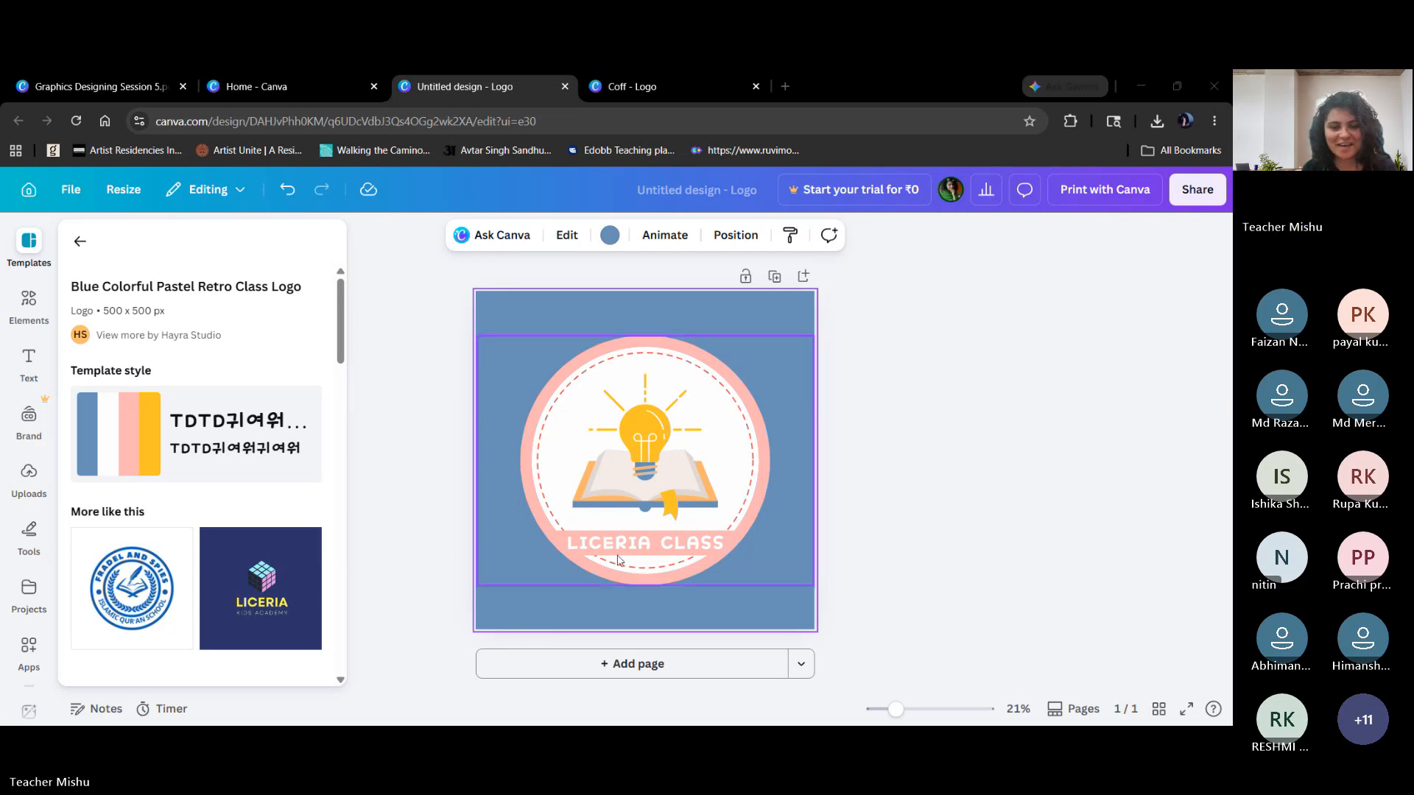
{"action": "left_click", "coordinate": [661, 544]}
{"action": "left_click", "coordinate": [655, 543]}
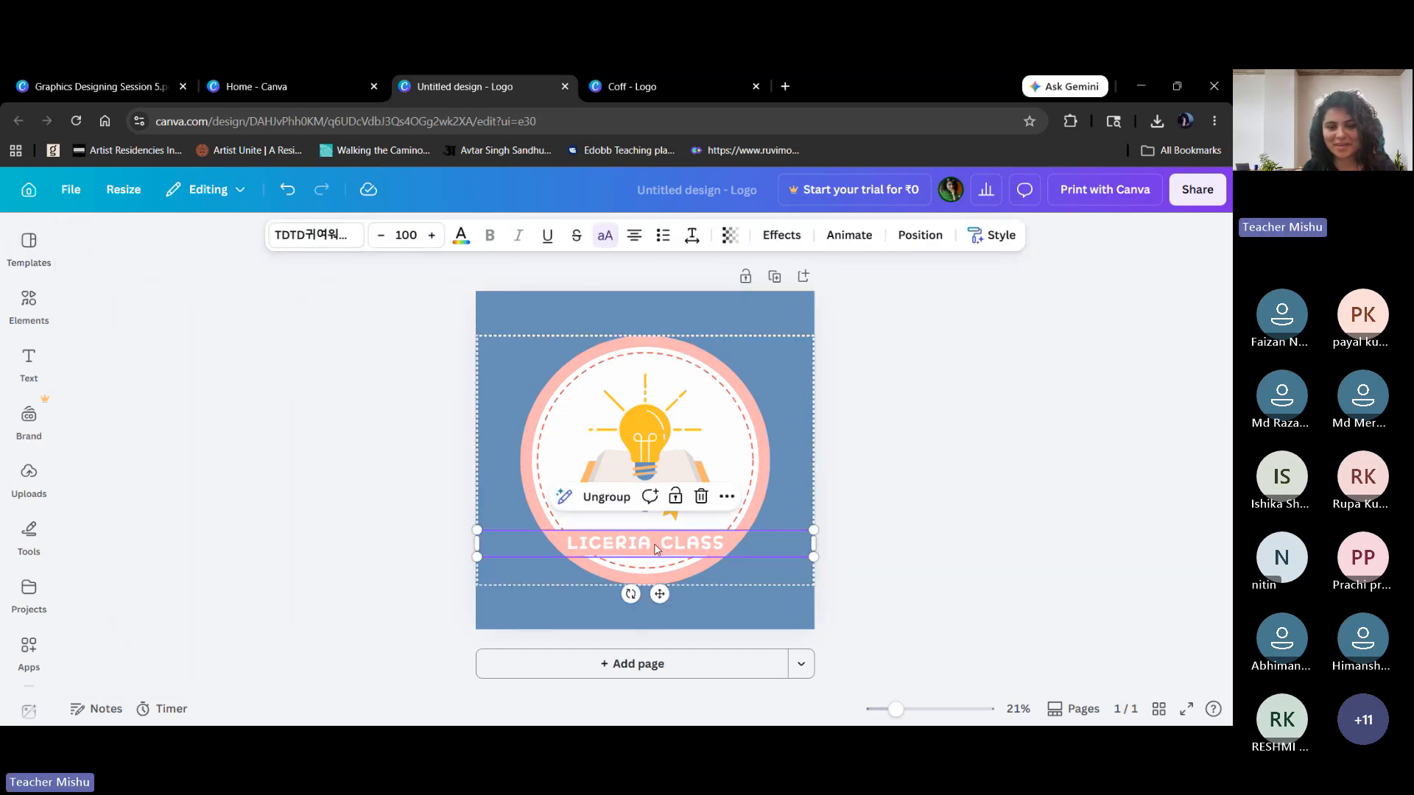
{"action": "left_click", "coordinate": [655, 545]}
{"action": "left_click", "coordinate": [573, 304]}
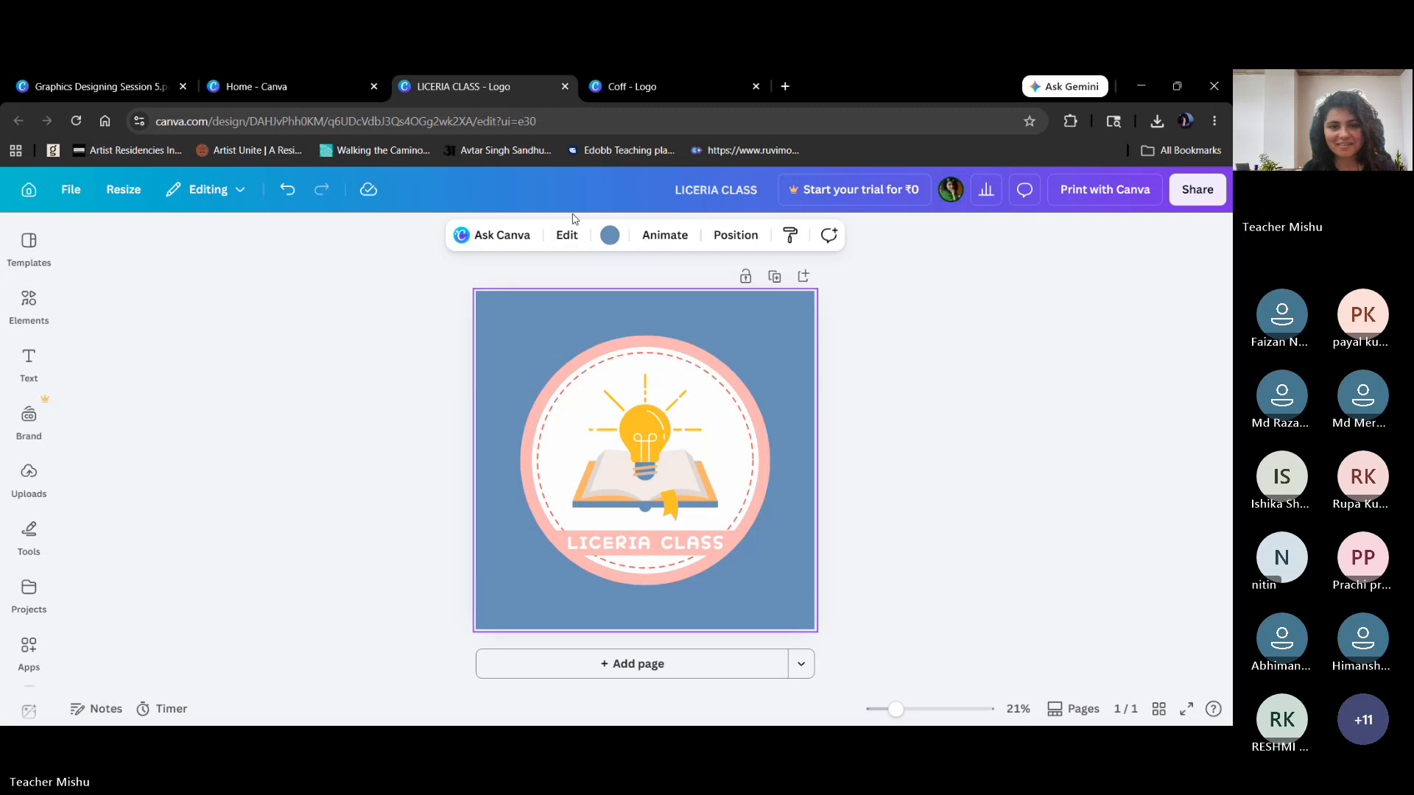
{"action": "left_click", "coordinate": [610, 235]}
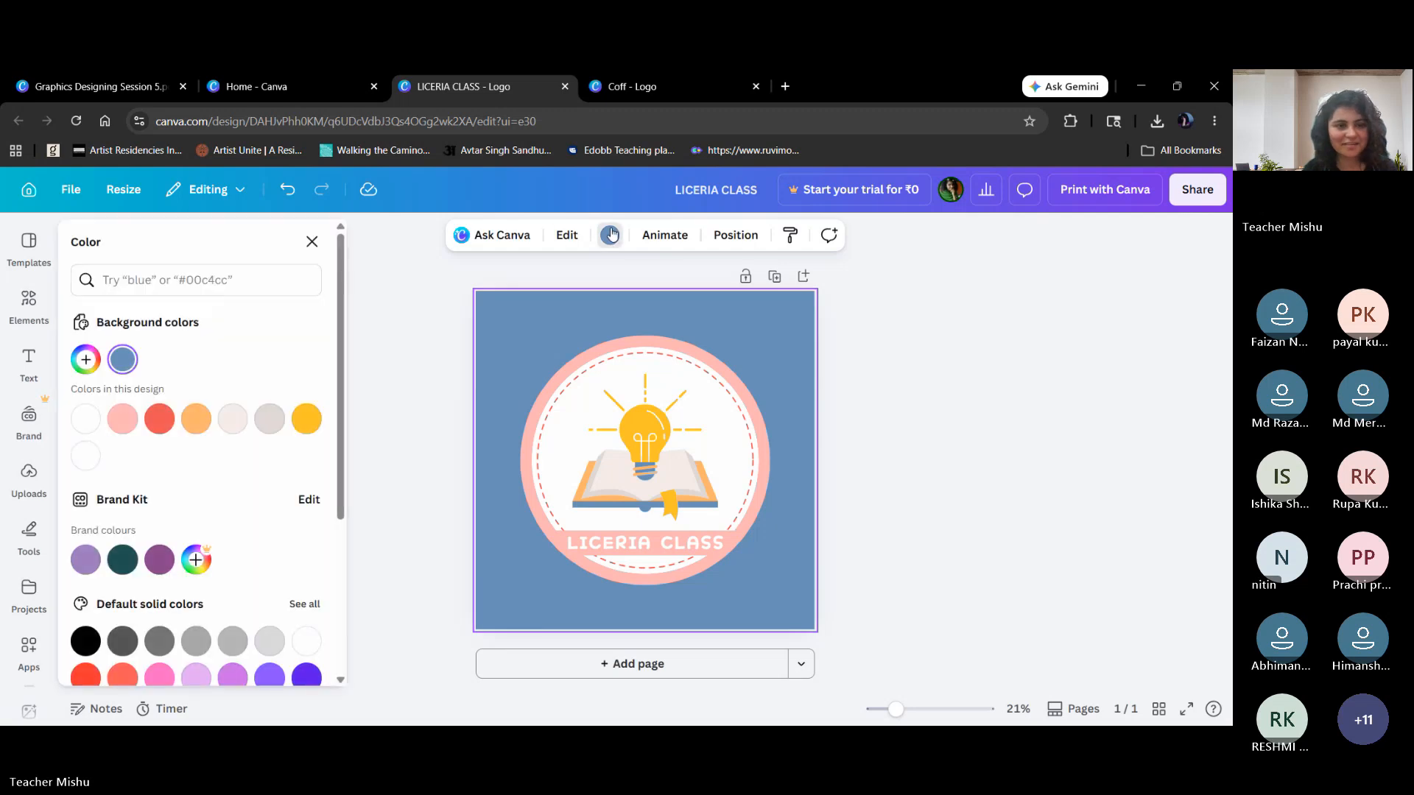
{"action": "left_click", "coordinate": [610, 234]}
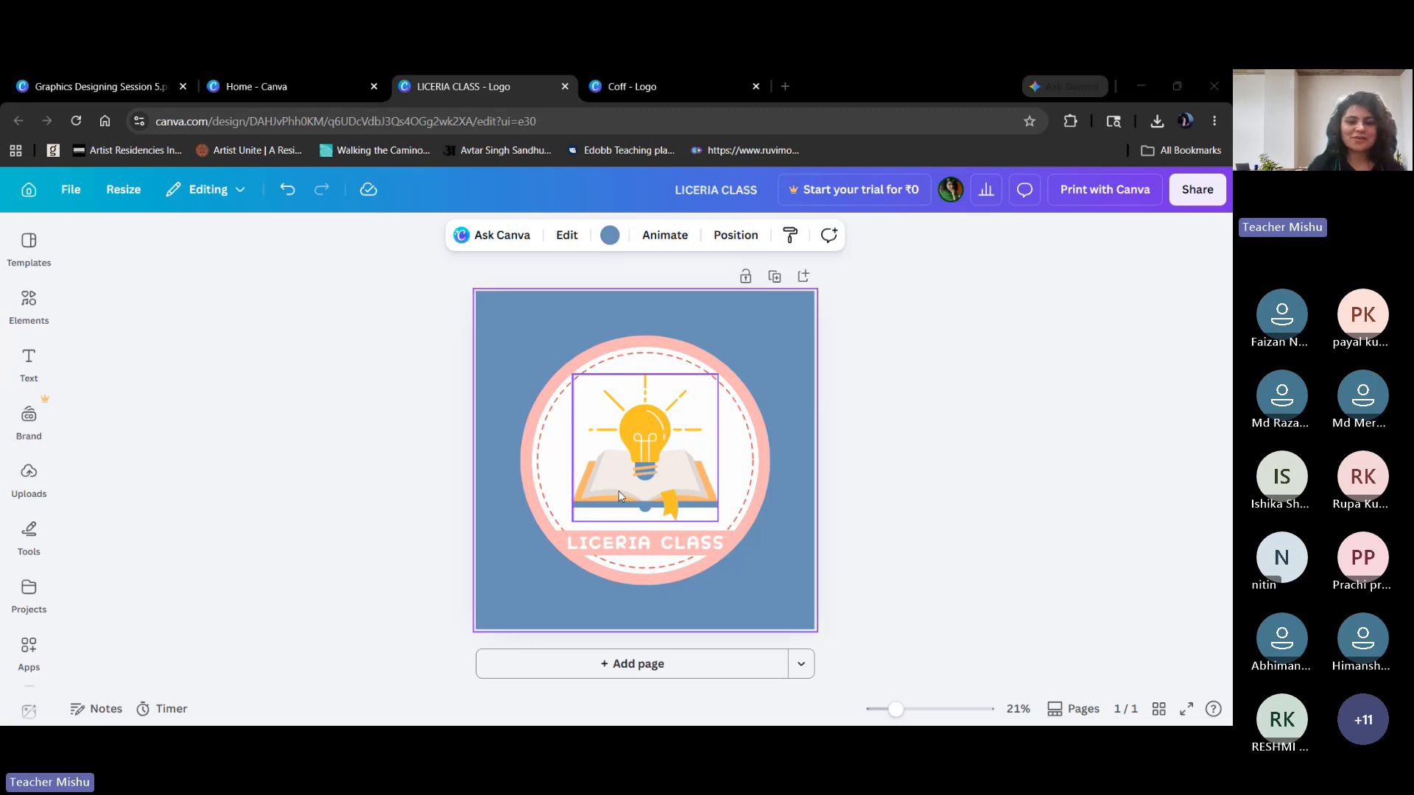
Replace the LICERIA CLASS banner text at the base of the round badge with HISTORY CLASSES.
{"action": "double_click", "coordinate": [645, 544]}
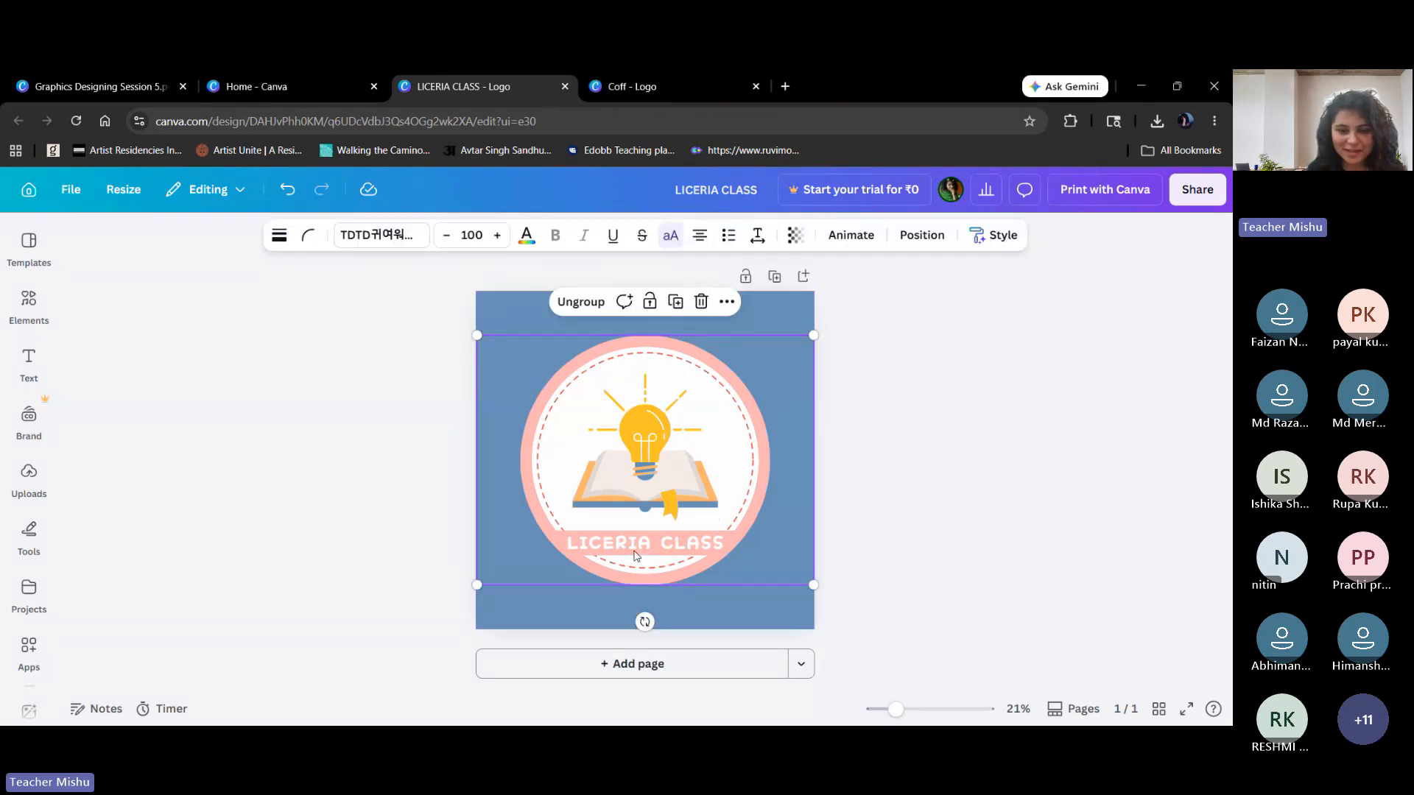
{"action": "left_click", "coordinate": [645, 542]}
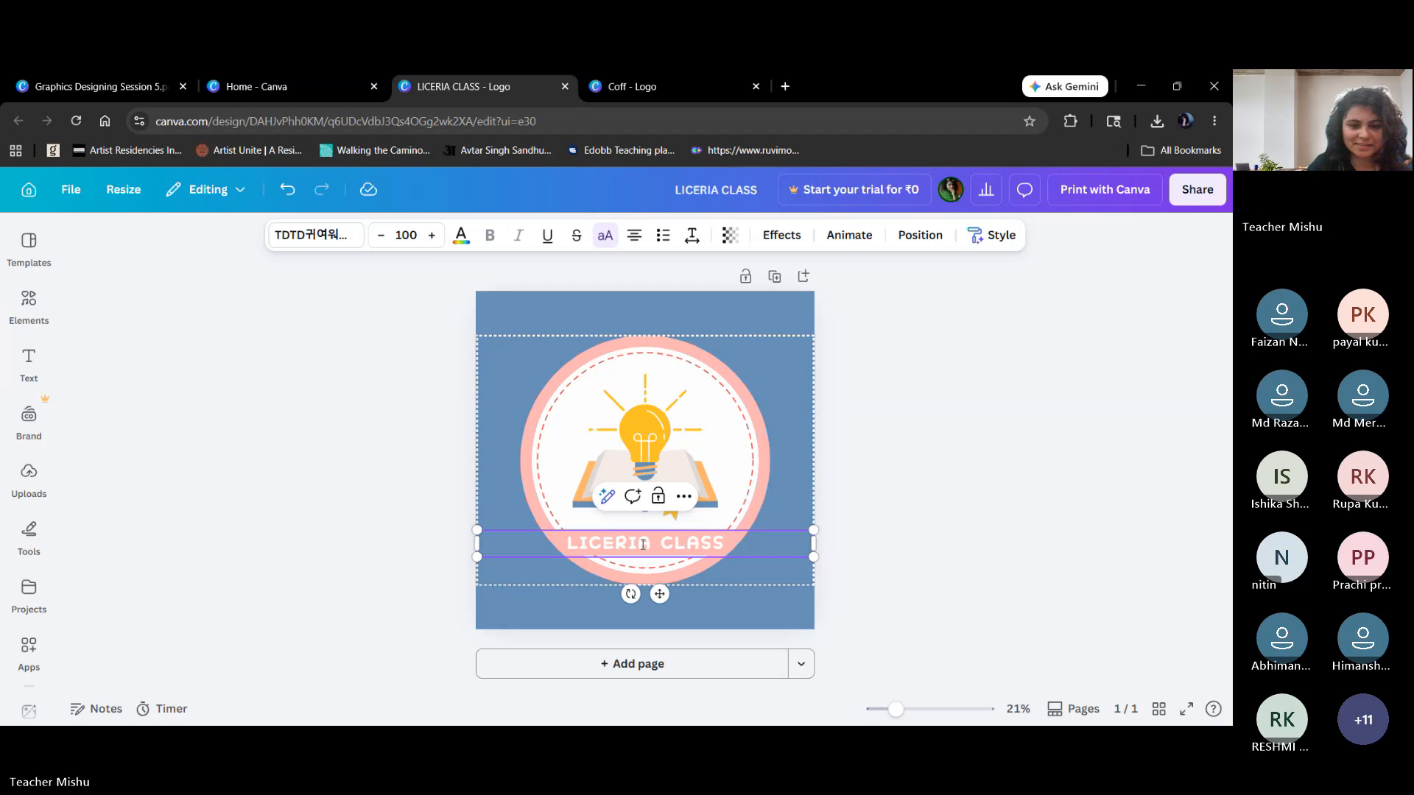
{"action": "key", "text": "BackSpace"}
{"action": "key", "text": "BackSpace"}
{"action": "key", "text": "BackSpace"}
{"action": "key", "text": "BackSpace"}
{"action": "key", "text": "BackSpace"}
{"action": "key", "text": "BackSpace"}
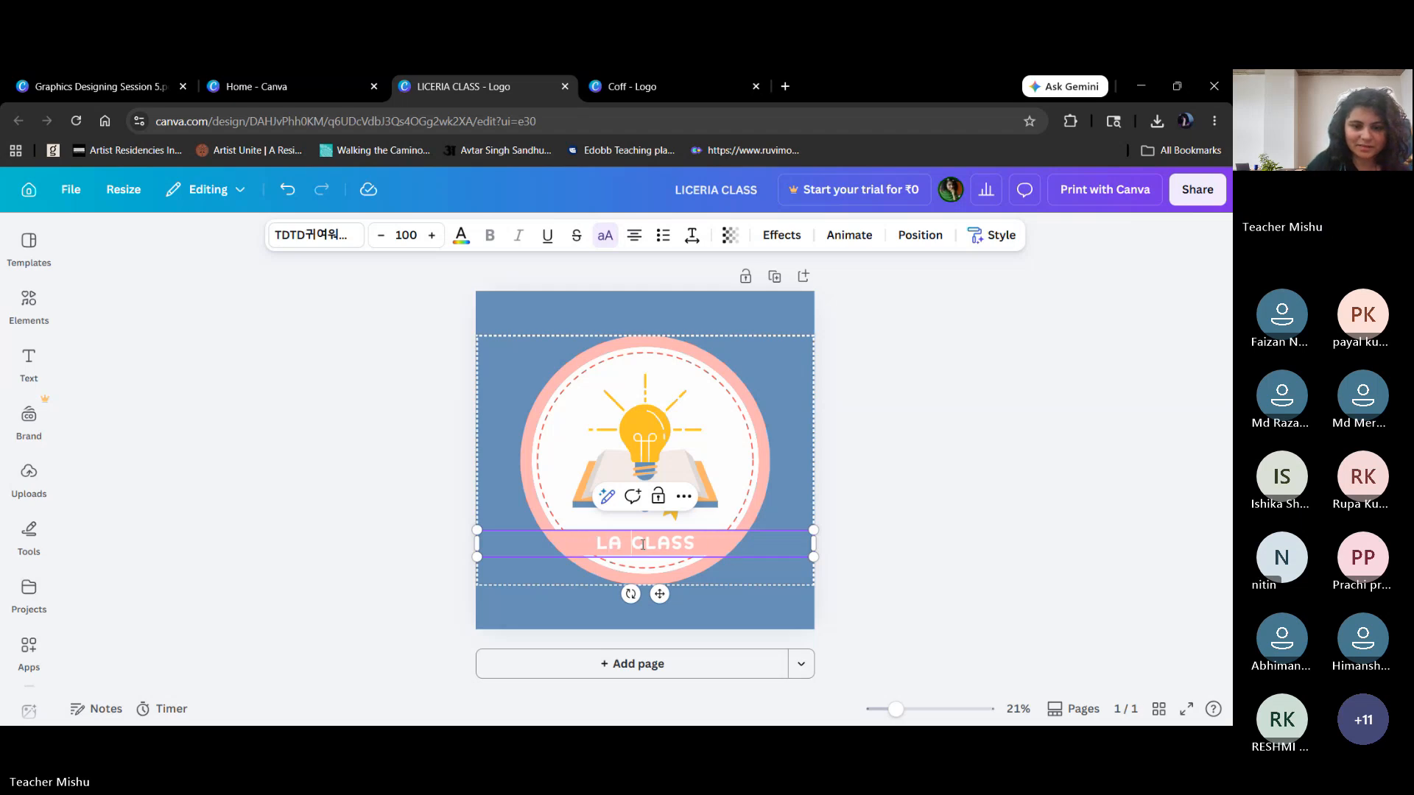
{"action": "key", "text": "BackSpace"}
{"action": "key", "text": "BackSpace"}
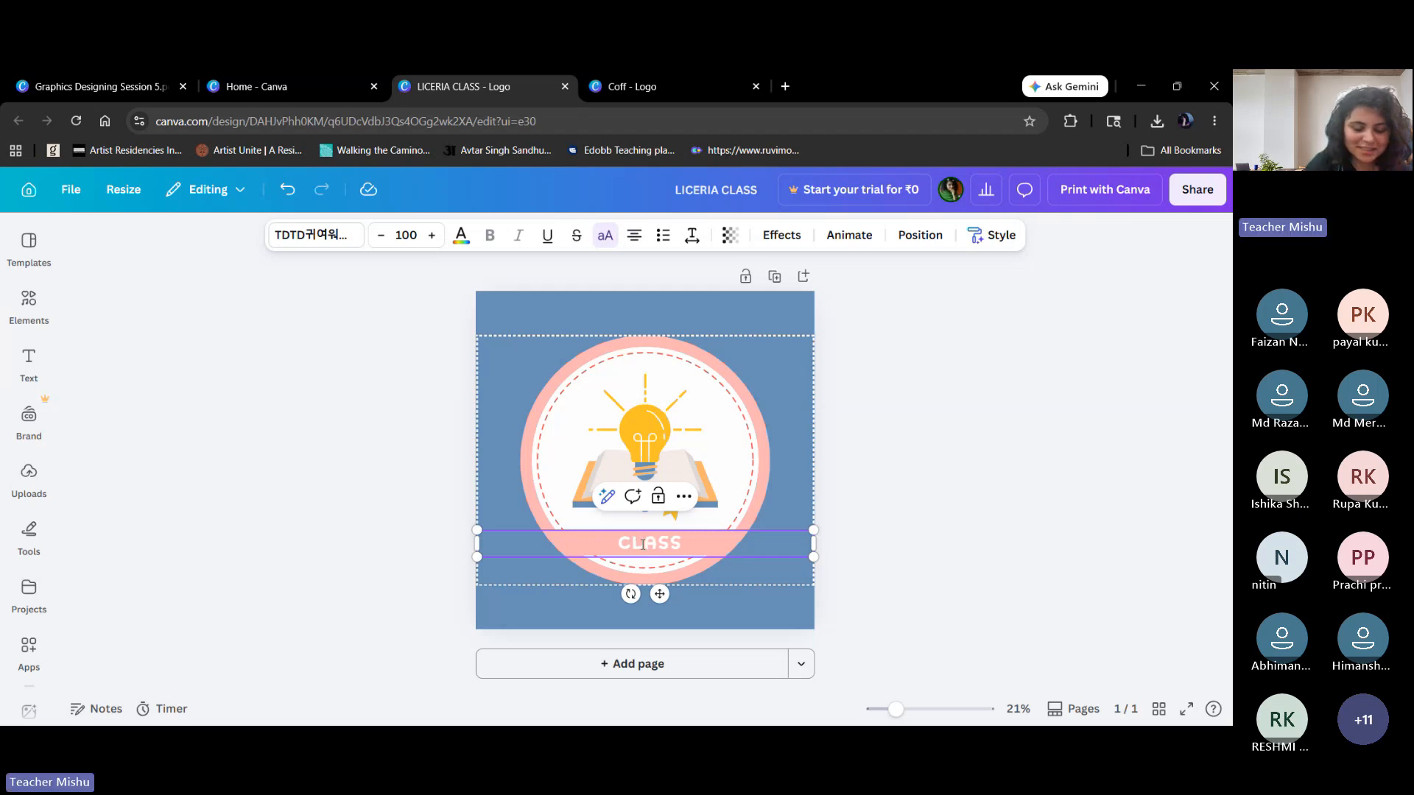
{"action": "type", "text": "HISO"}
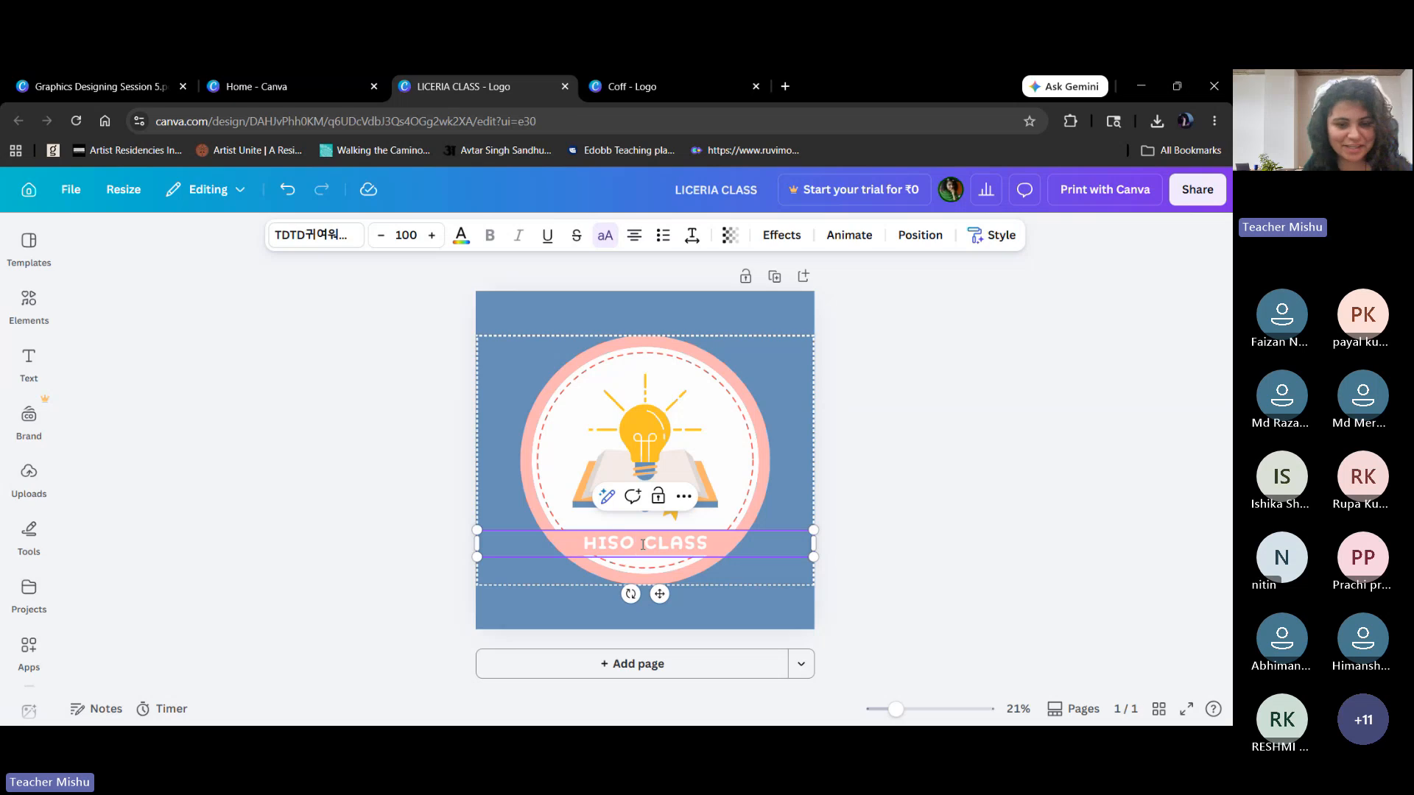
{"action": "key", "text": "BackSpace"}
{"action": "type", "text": "TORY CLASS"}
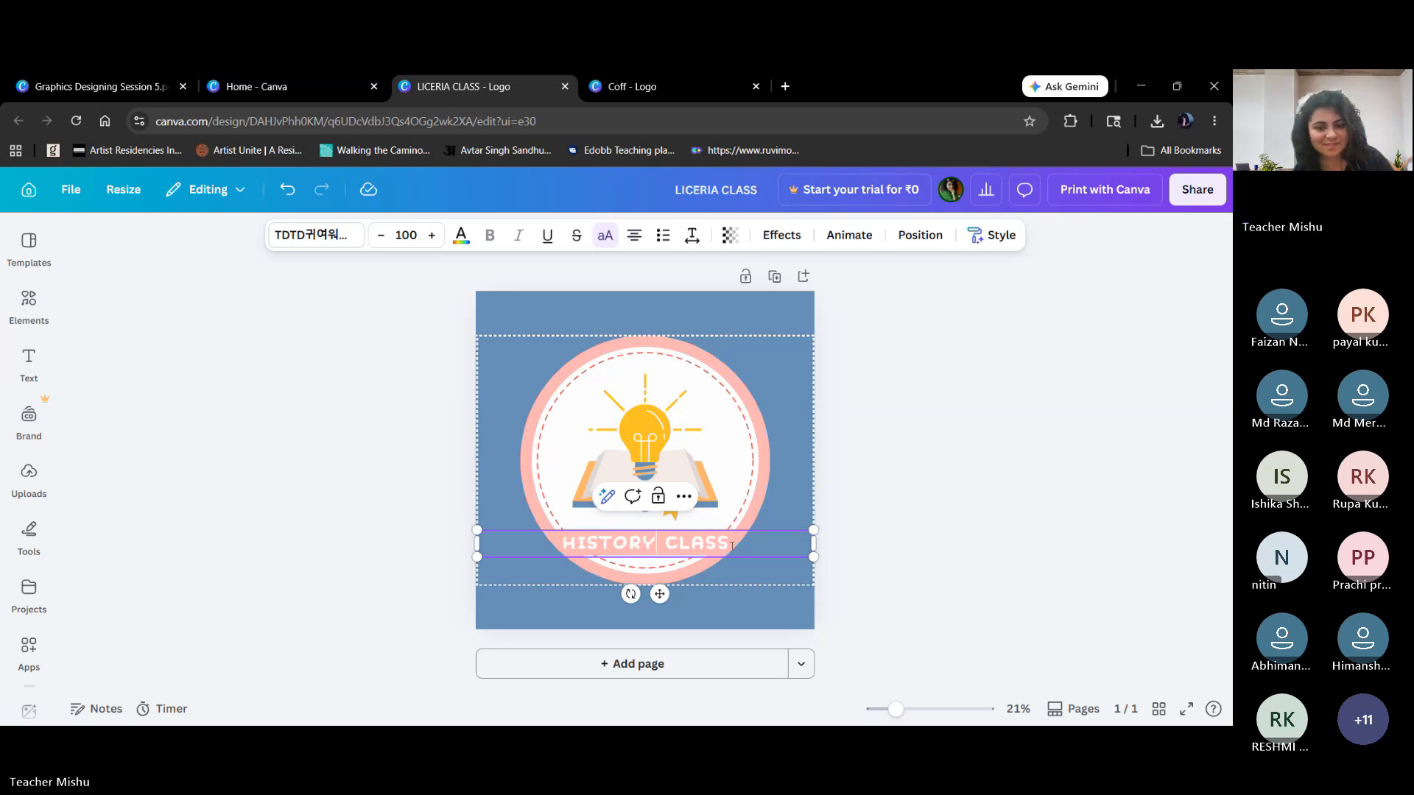
{"action": "type", "text": "ES"}
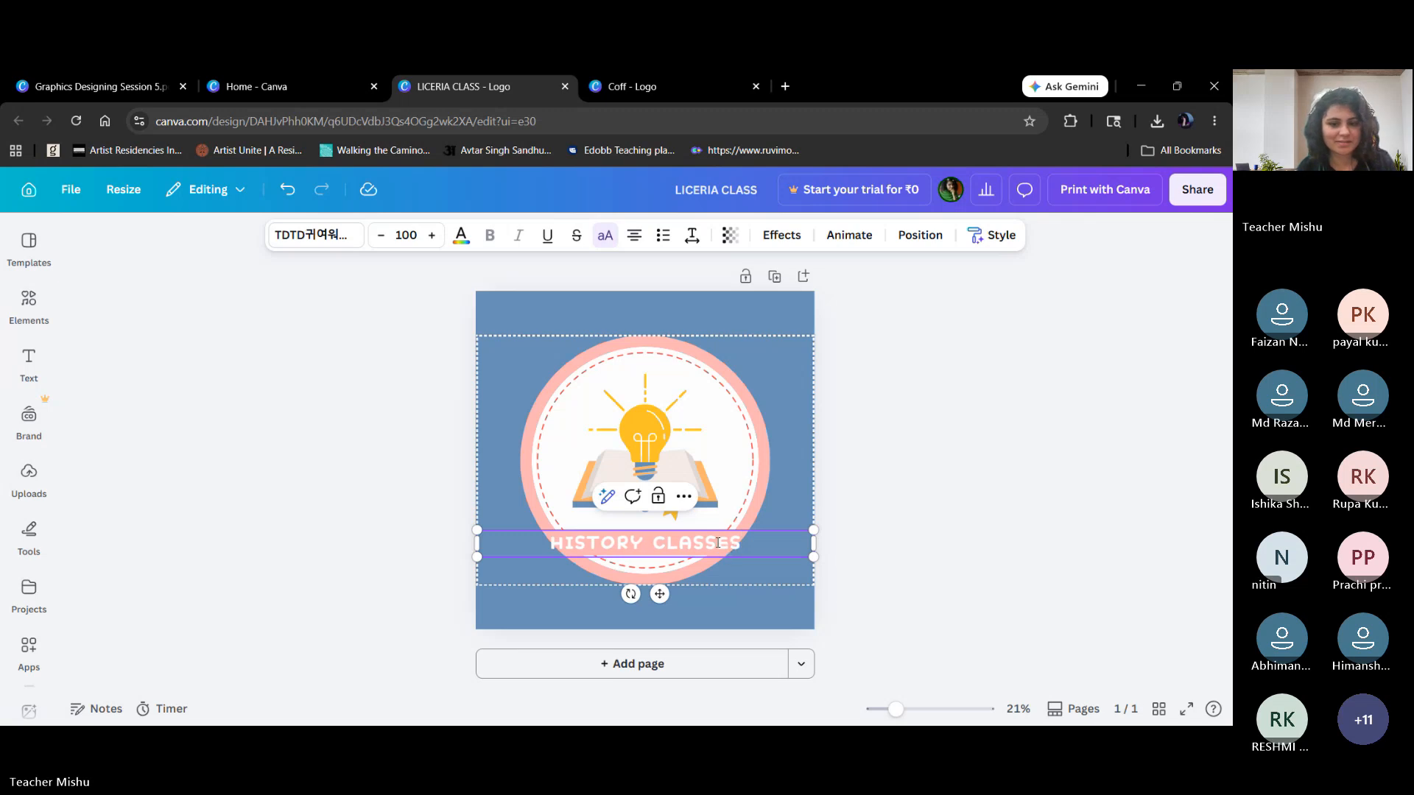
{"action": "left_click", "coordinate": [501, 375]}
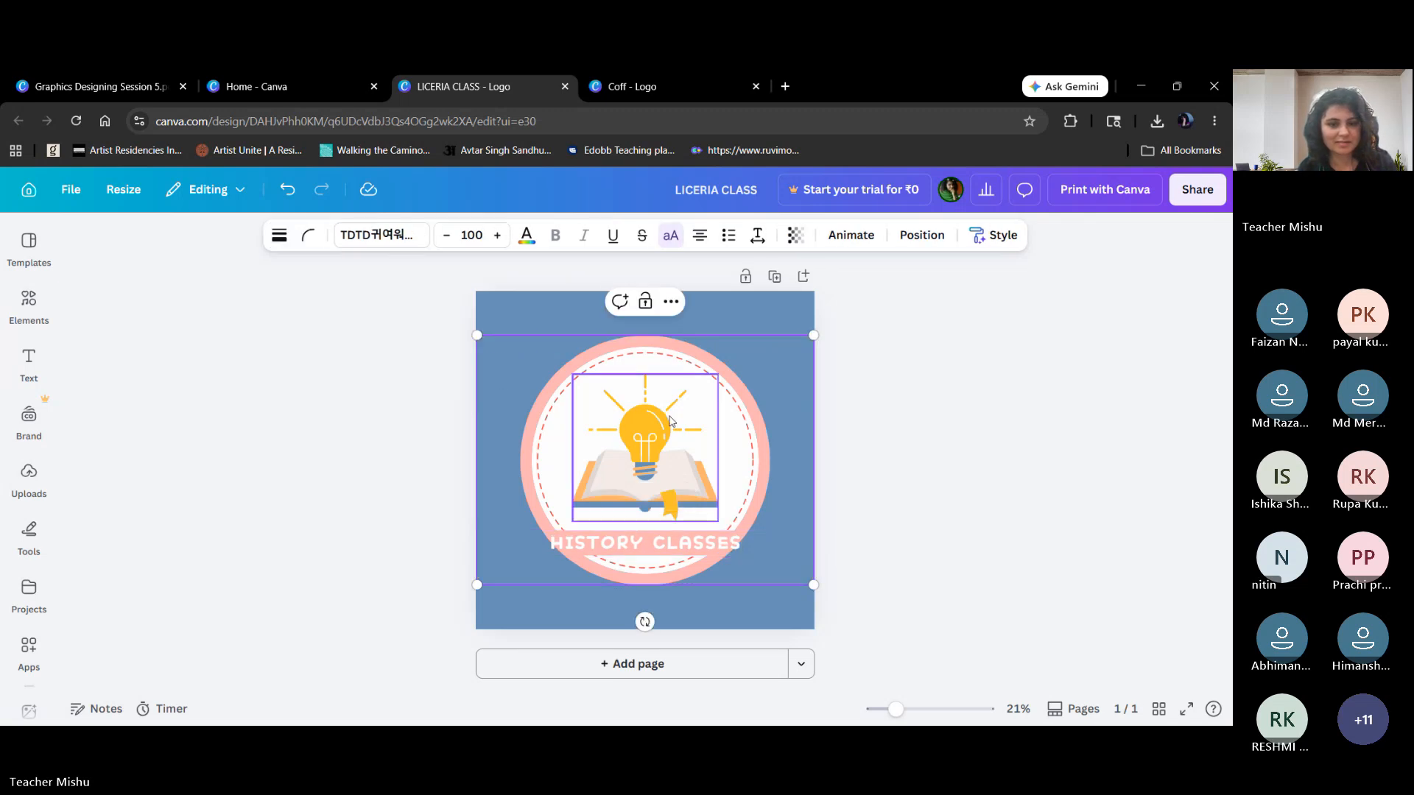
Try white #fefefe as the page background color, then restore the original blue.
{"action": "left_click", "coordinate": [528, 309]}
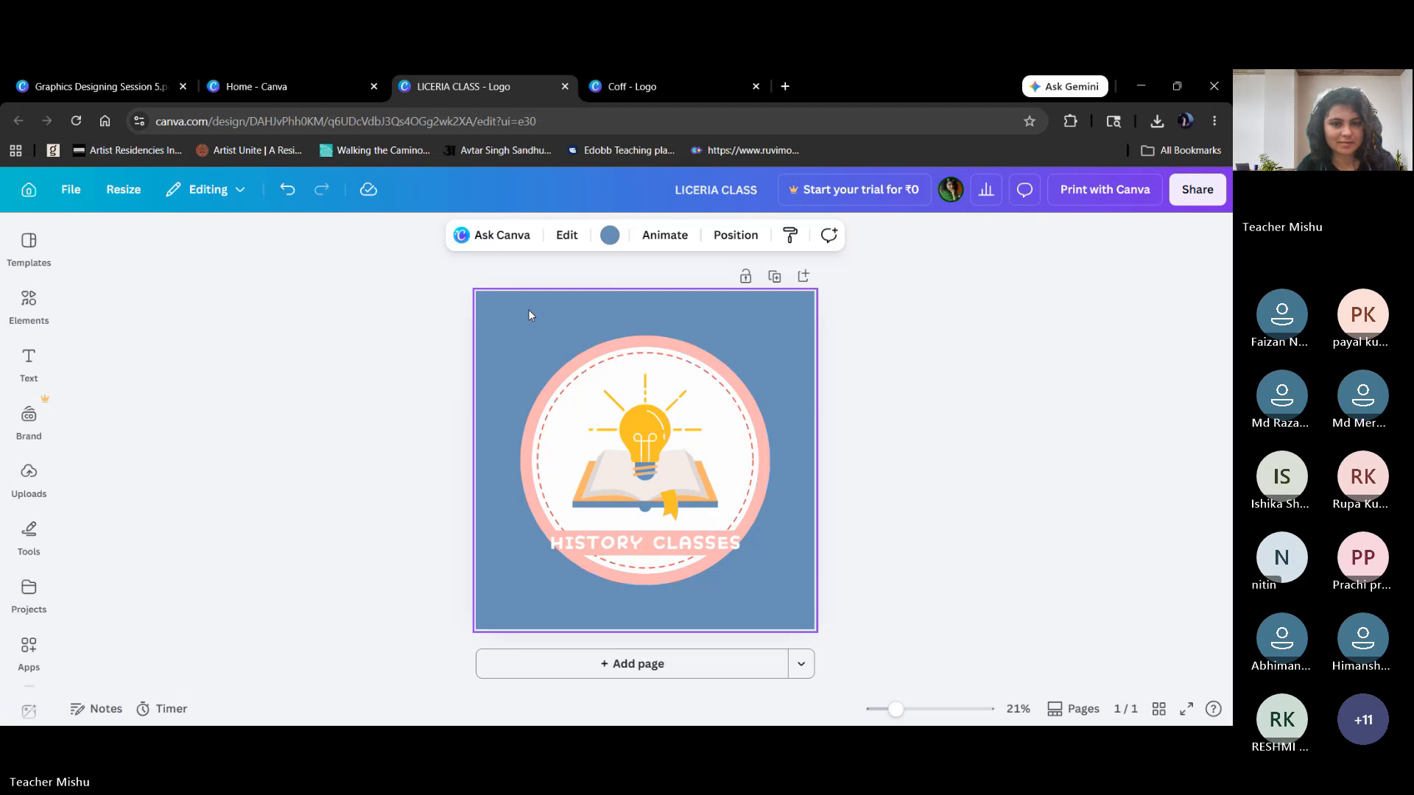
{"action": "left_click", "coordinate": [611, 235]}
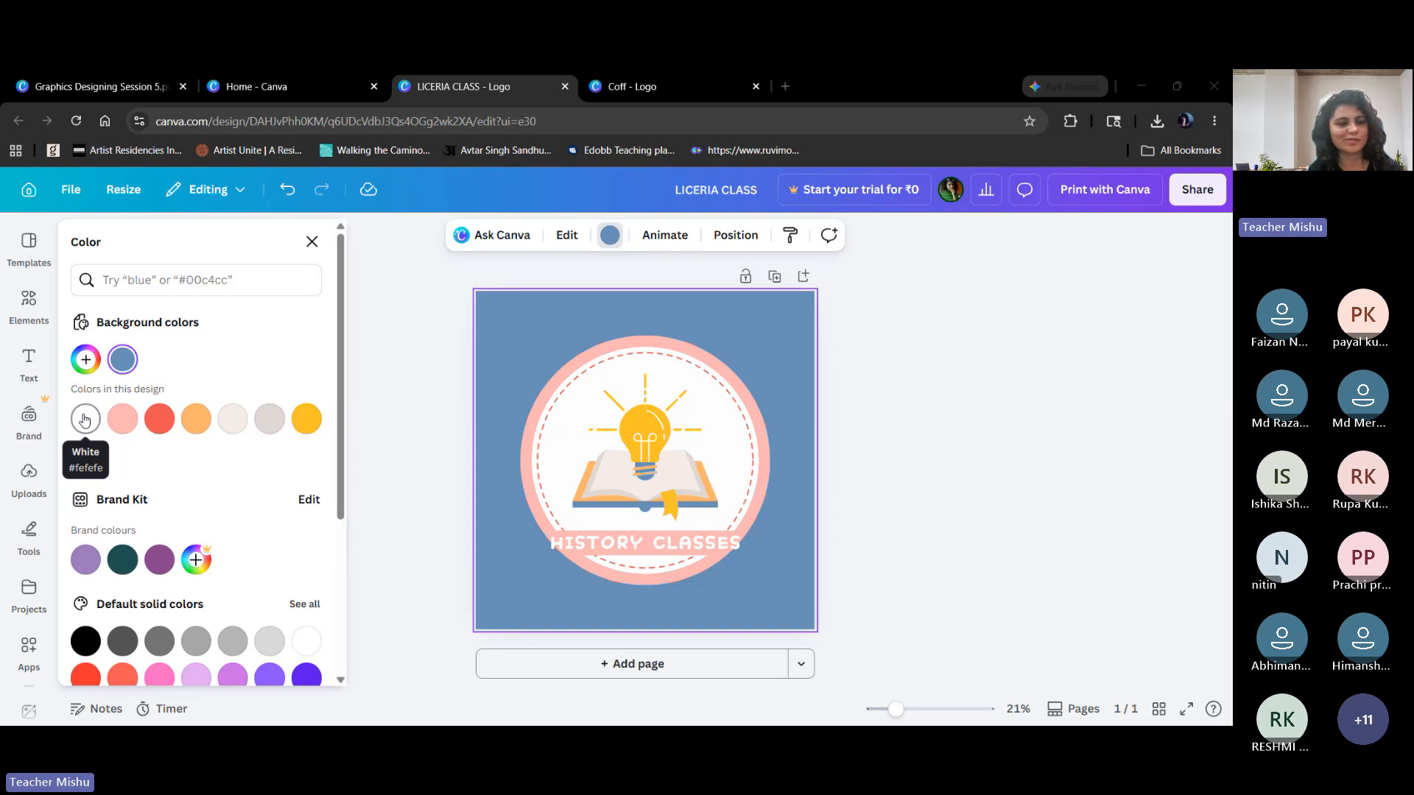
{"action": "left_click_drag", "start_coordinate": [340, 433], "coordinate": [340, 462]}
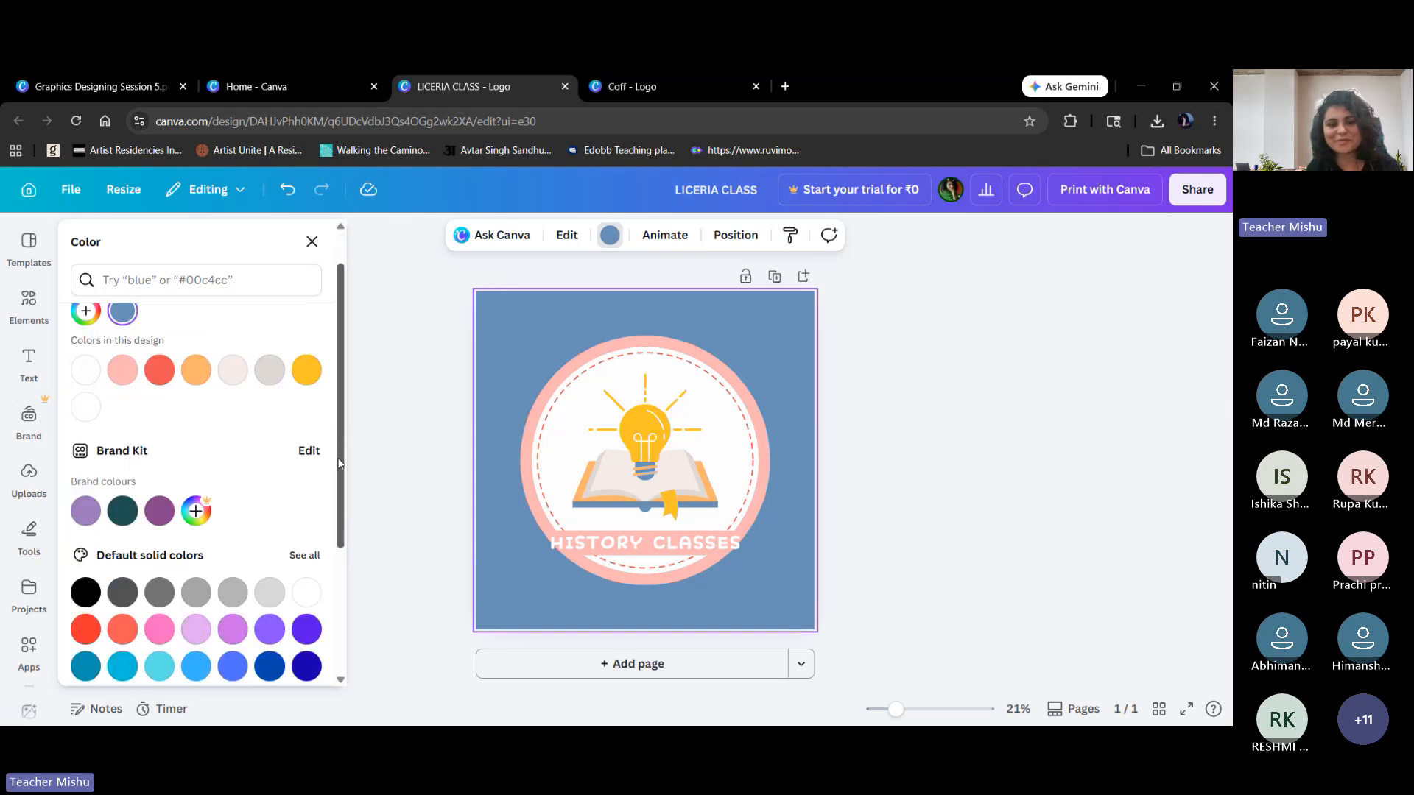
{"action": "scroll", "coordinate": [340, 462], "scroll_direction": "up", "scroll_amount": 1}
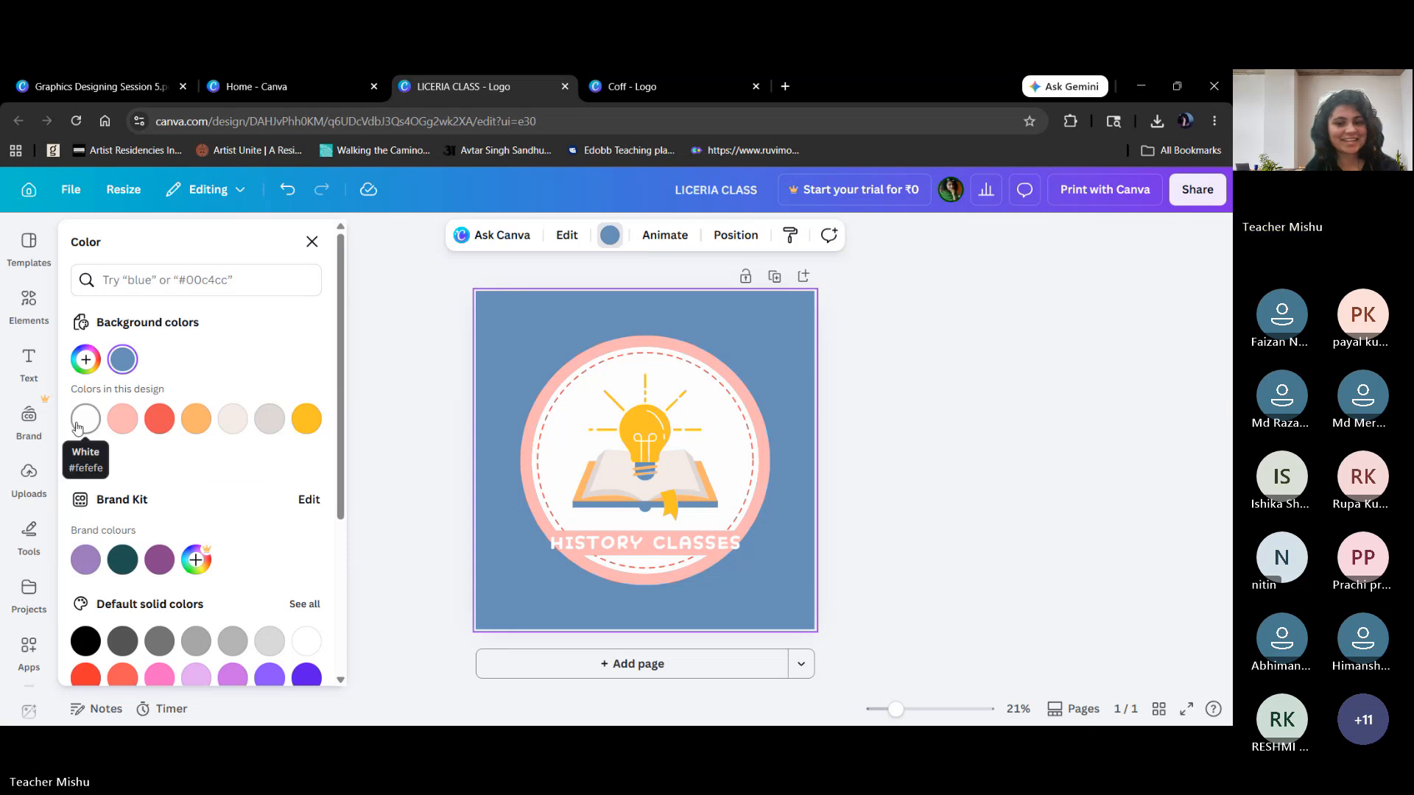
{"action": "left_click", "coordinate": [79, 425]}
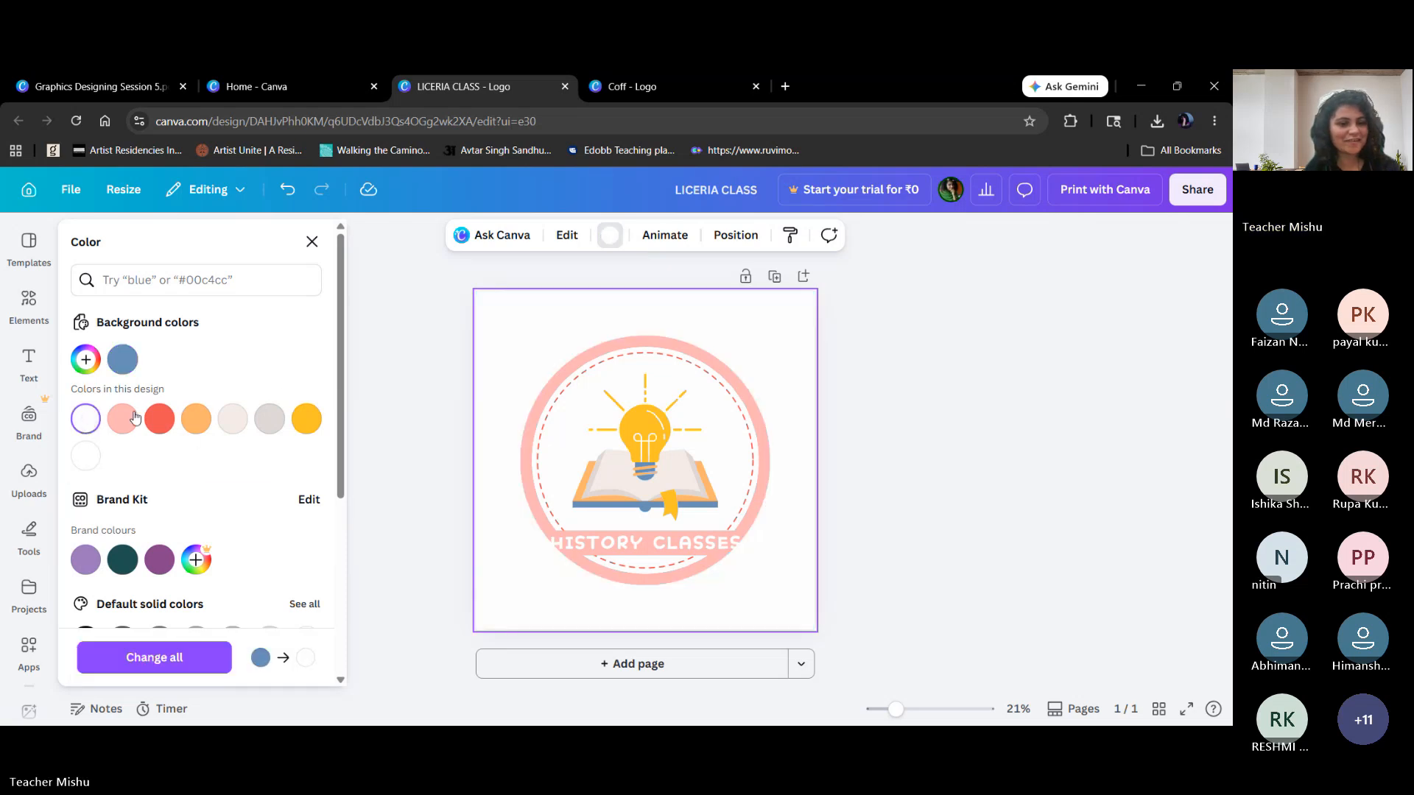
{"action": "left_click", "coordinate": [131, 366]}
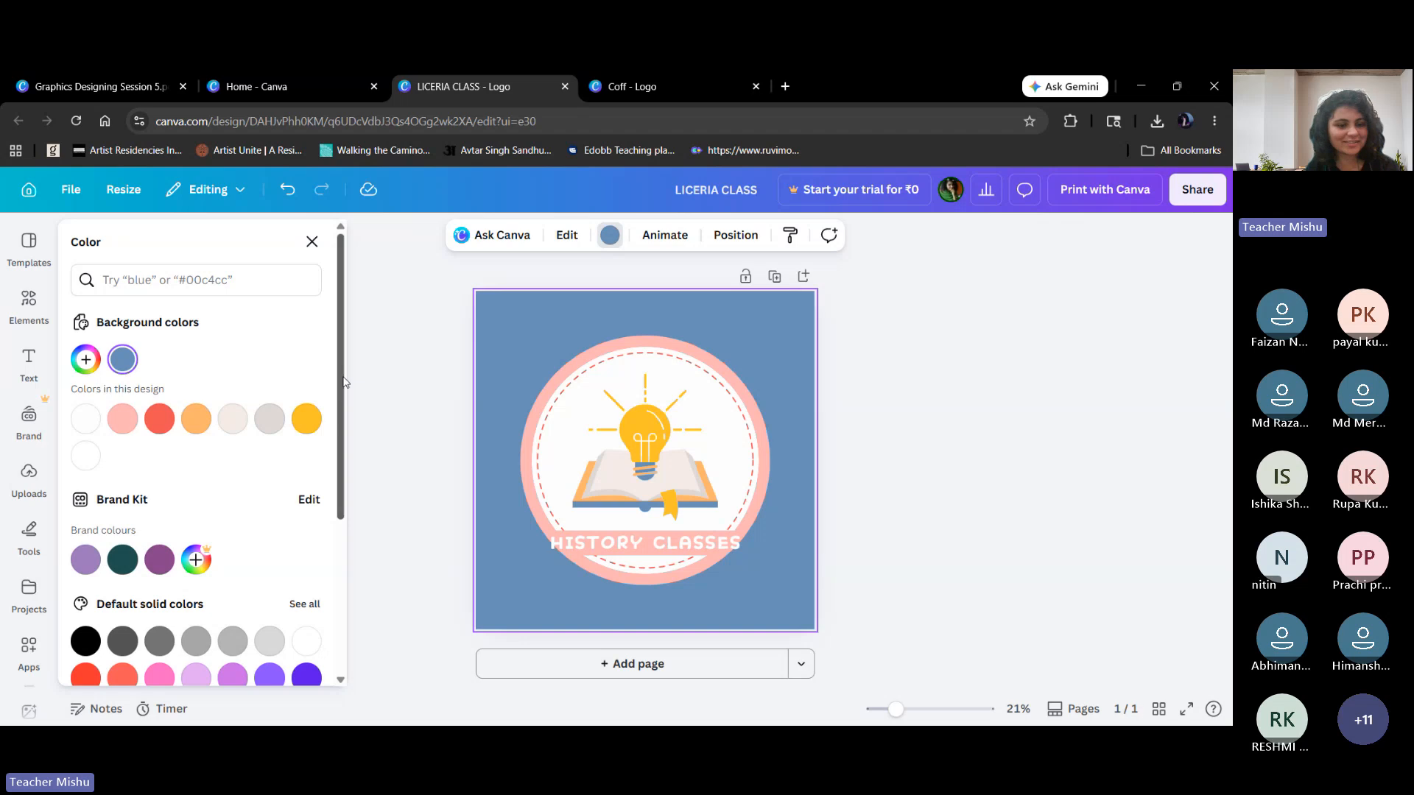
Try purple #8c52ff as the page background, then set it to light turquoise from the default solid colors.
{"action": "scroll", "coordinate": [343, 419], "scroll_direction": "down", "scroll_amount": 1}
{"action": "scroll", "coordinate": [343, 419], "scroll_direction": "down", "scroll_amount": 2}
{"action": "scroll", "coordinate": [337, 400], "scroll_direction": "up", "scroll_amount": 3}
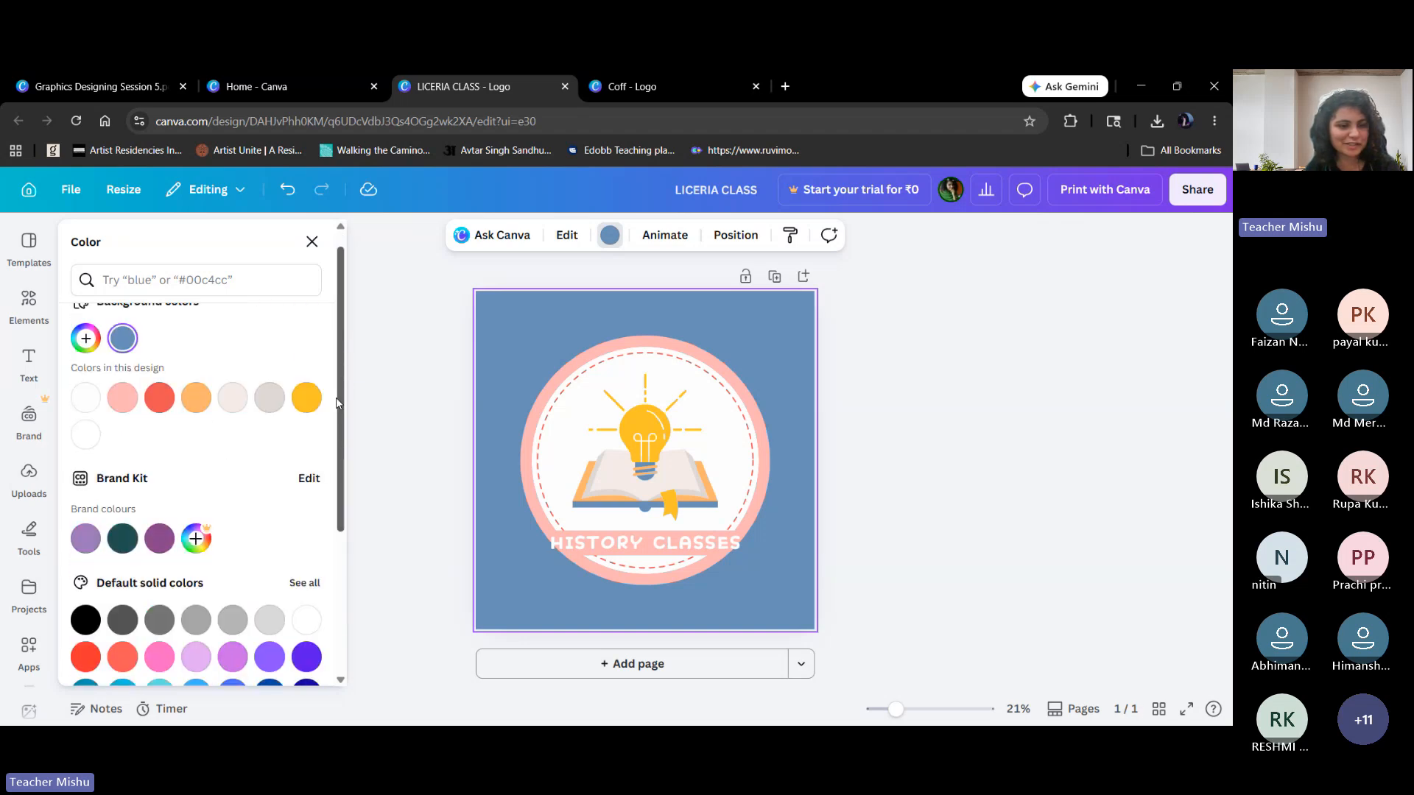
{"action": "scroll", "coordinate": [337, 449], "scroll_direction": "down", "scroll_amount": 3}
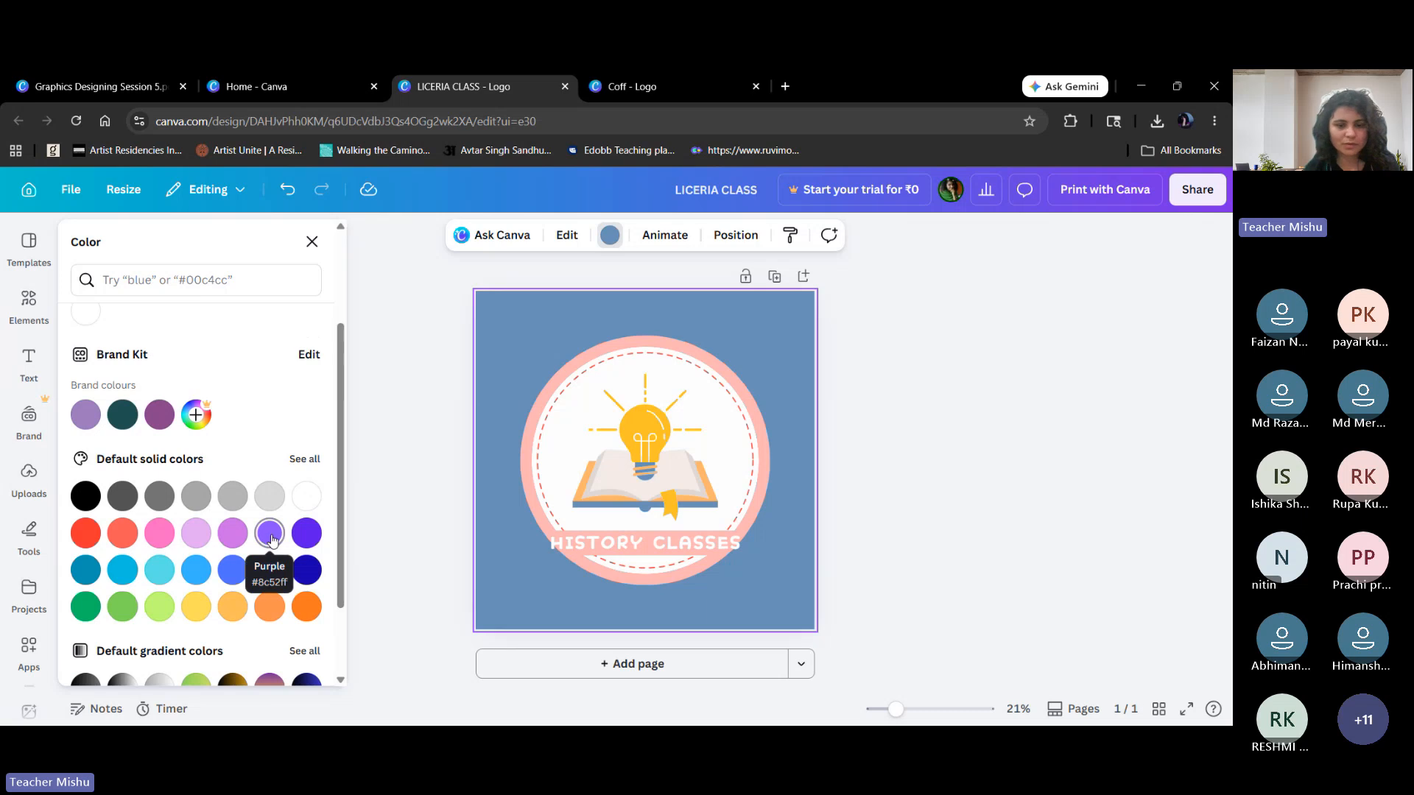
{"action": "left_click", "coordinate": [271, 535]}
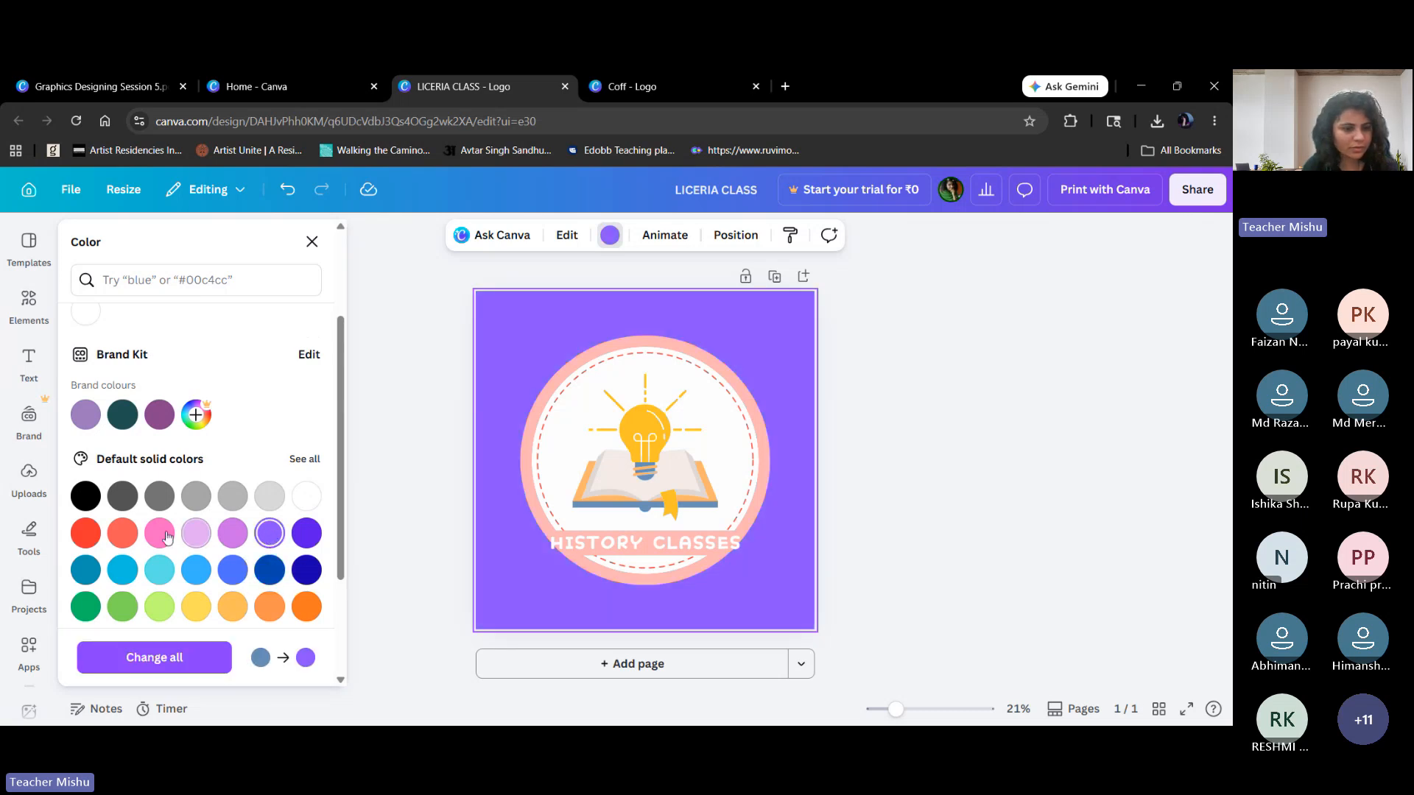
{"action": "left_click", "coordinate": [156, 574]}
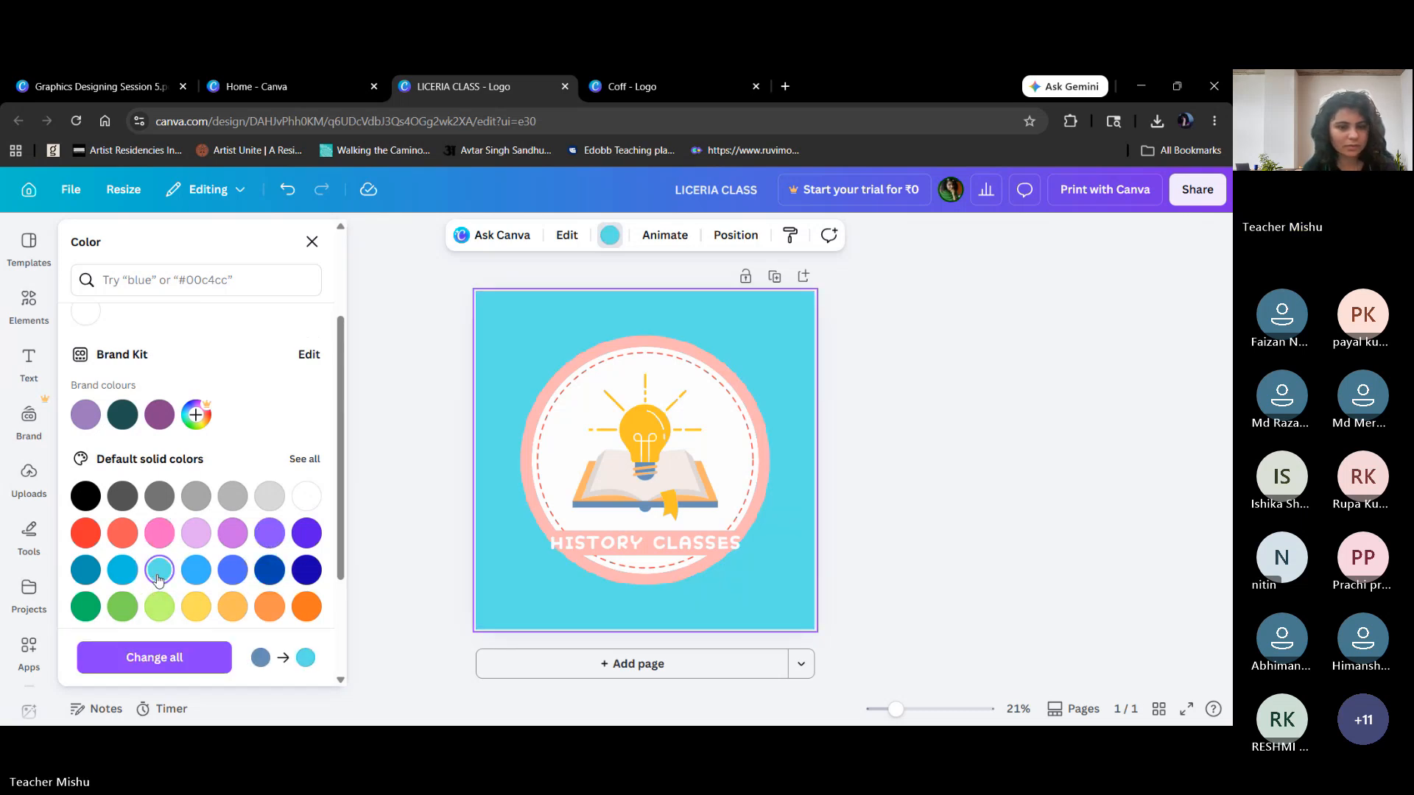
{"action": "scroll", "coordinate": [343, 553], "scroll_direction": "down", "scroll_amount": 2}
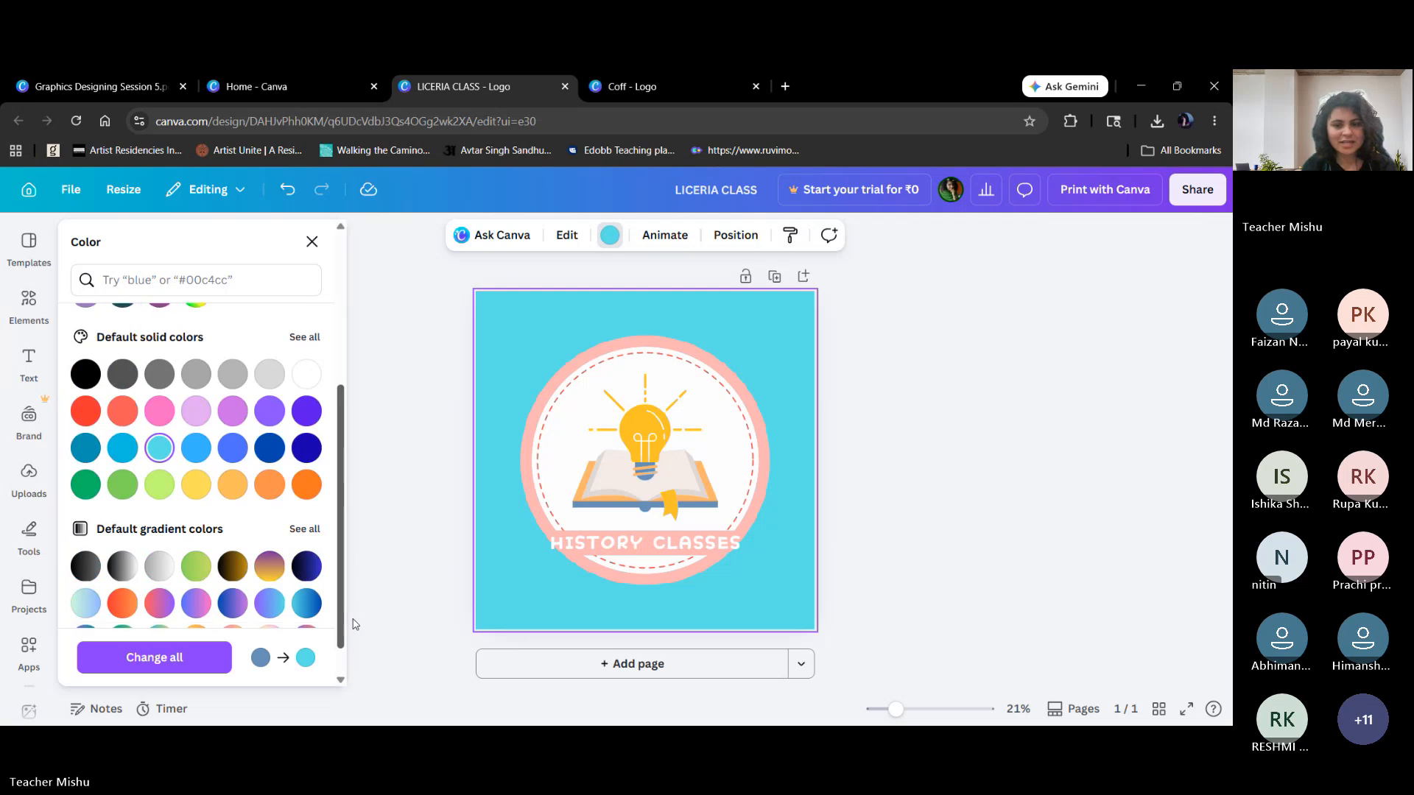
Try to append "with" and a first name after HISTORY CLASSES, then delete the addition.
{"action": "double_click", "coordinate": [735, 542]}
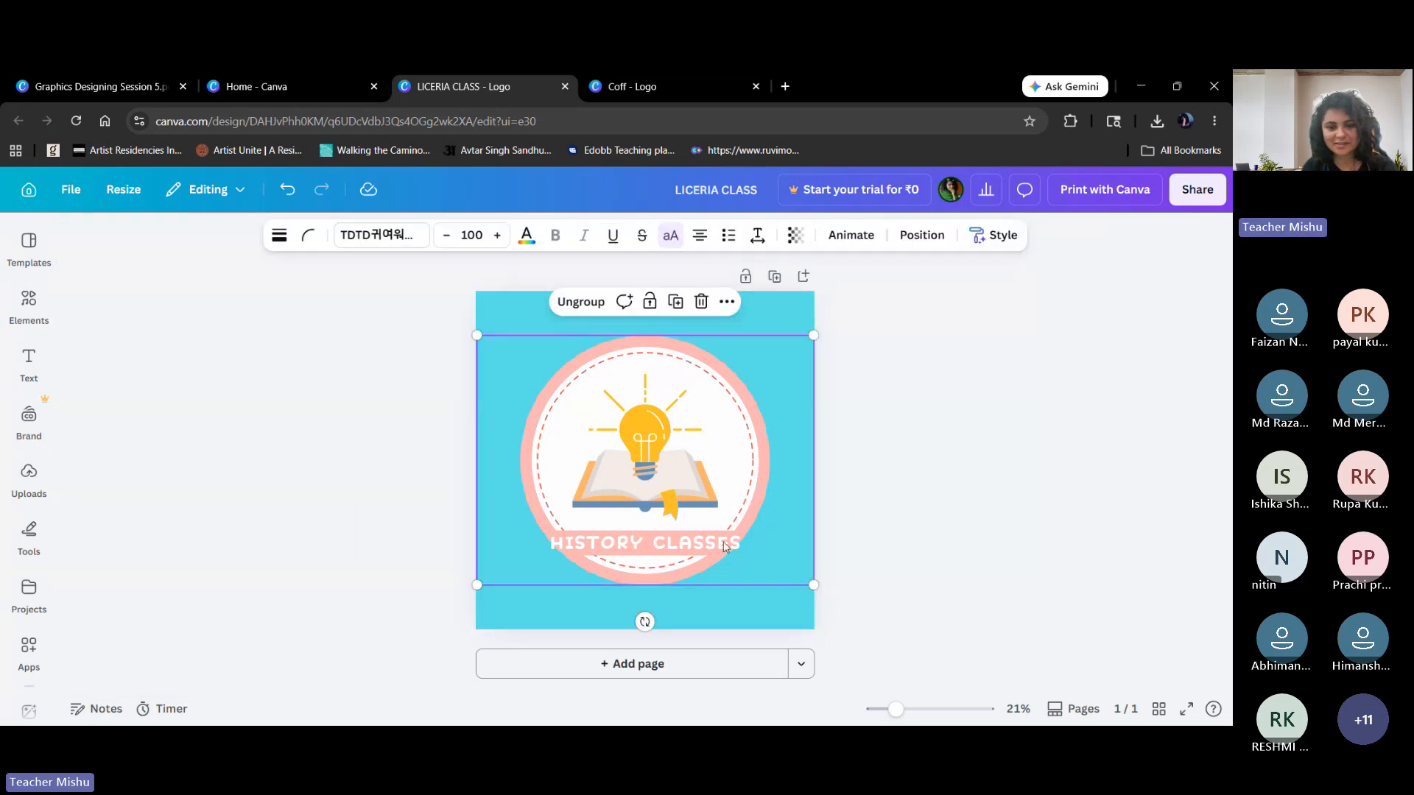
{"action": "type", "text": "with n"}
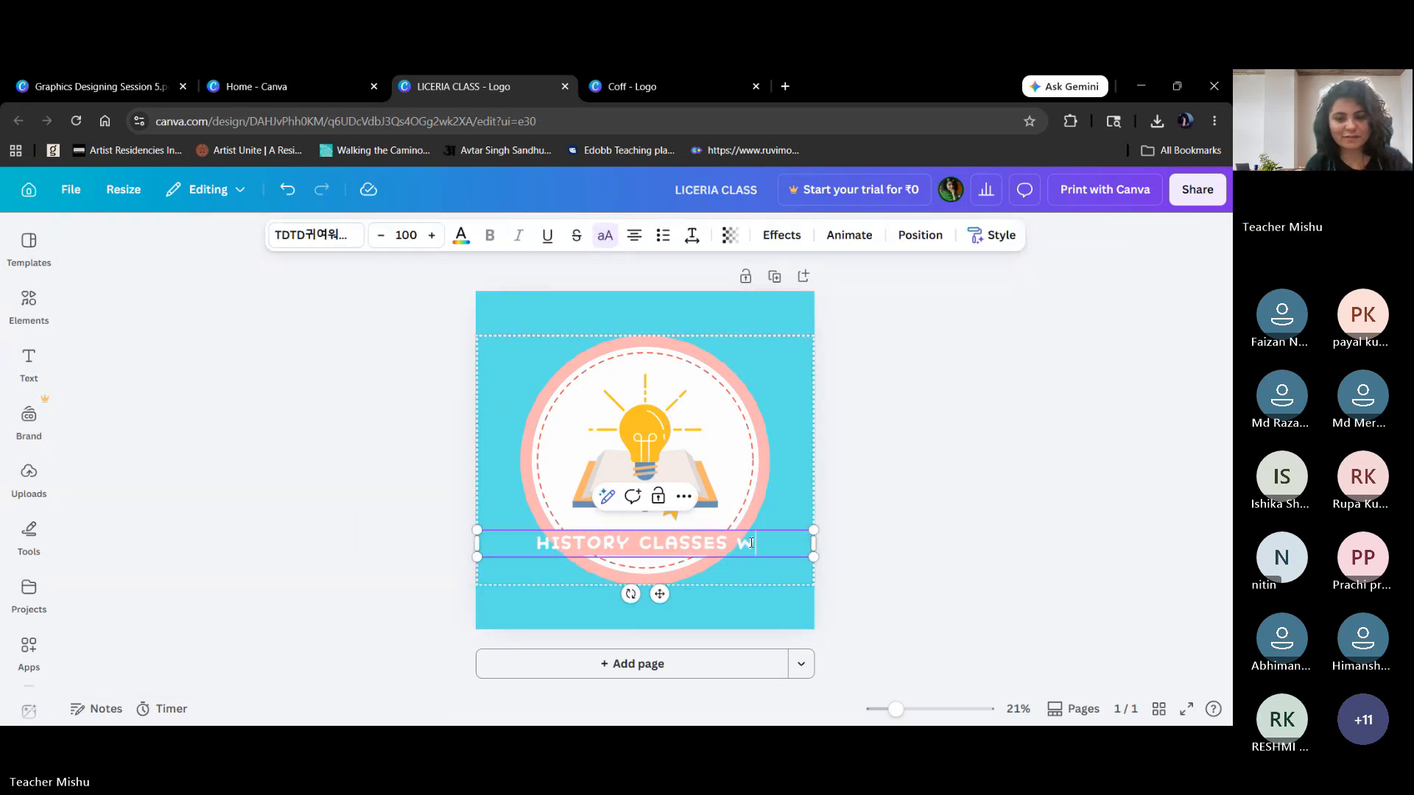
{"action": "type", "text": "e"}
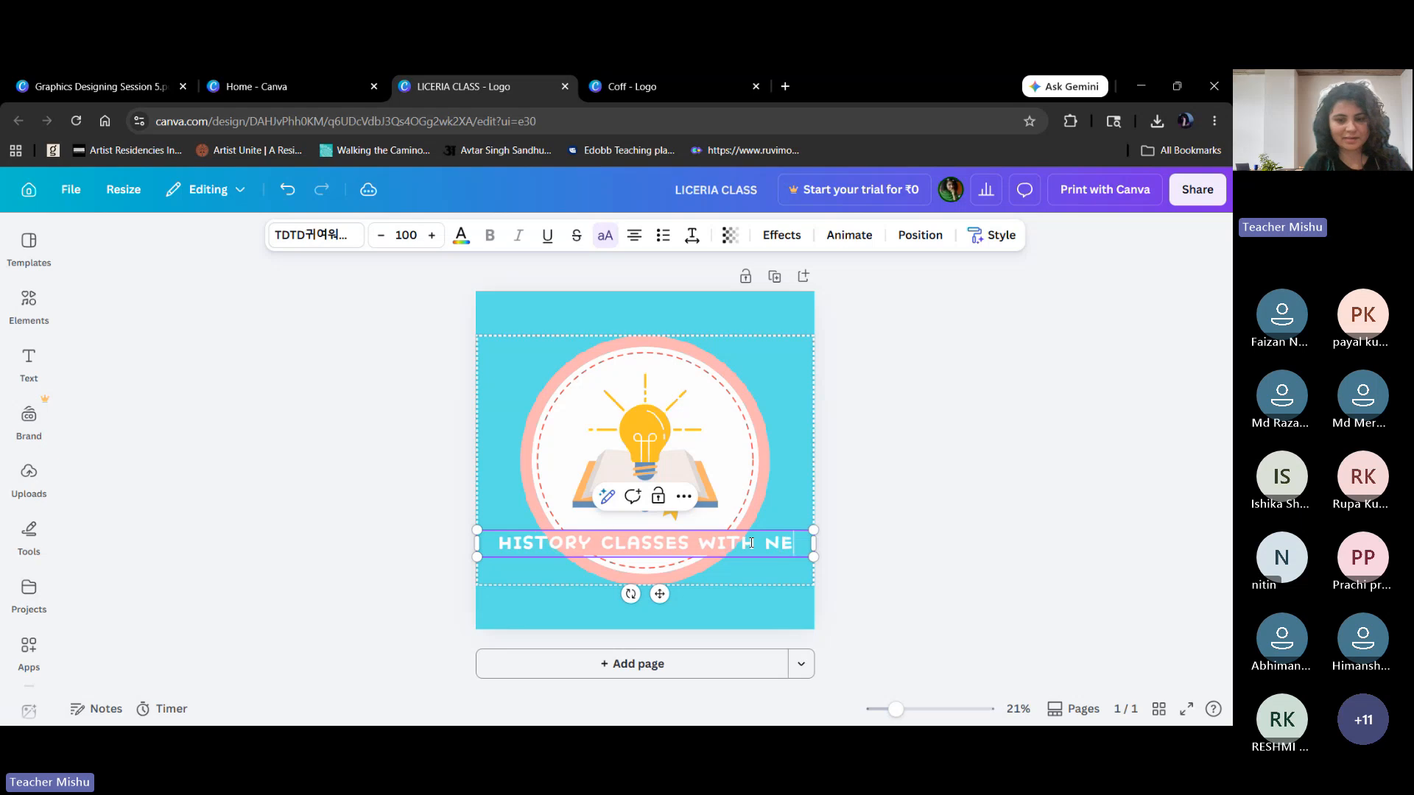
{"action": "key", "text": "BackSpace"}
{"action": "key", "text": "BackSpace"}
{"action": "key", "text": "BackSpace"}
{"action": "key", "text": "BackSpace"}
{"action": "key", "text": "BackSpace"}
{"action": "key", "text": "BackSpace"}
{"action": "key", "text": "BackSpace"}
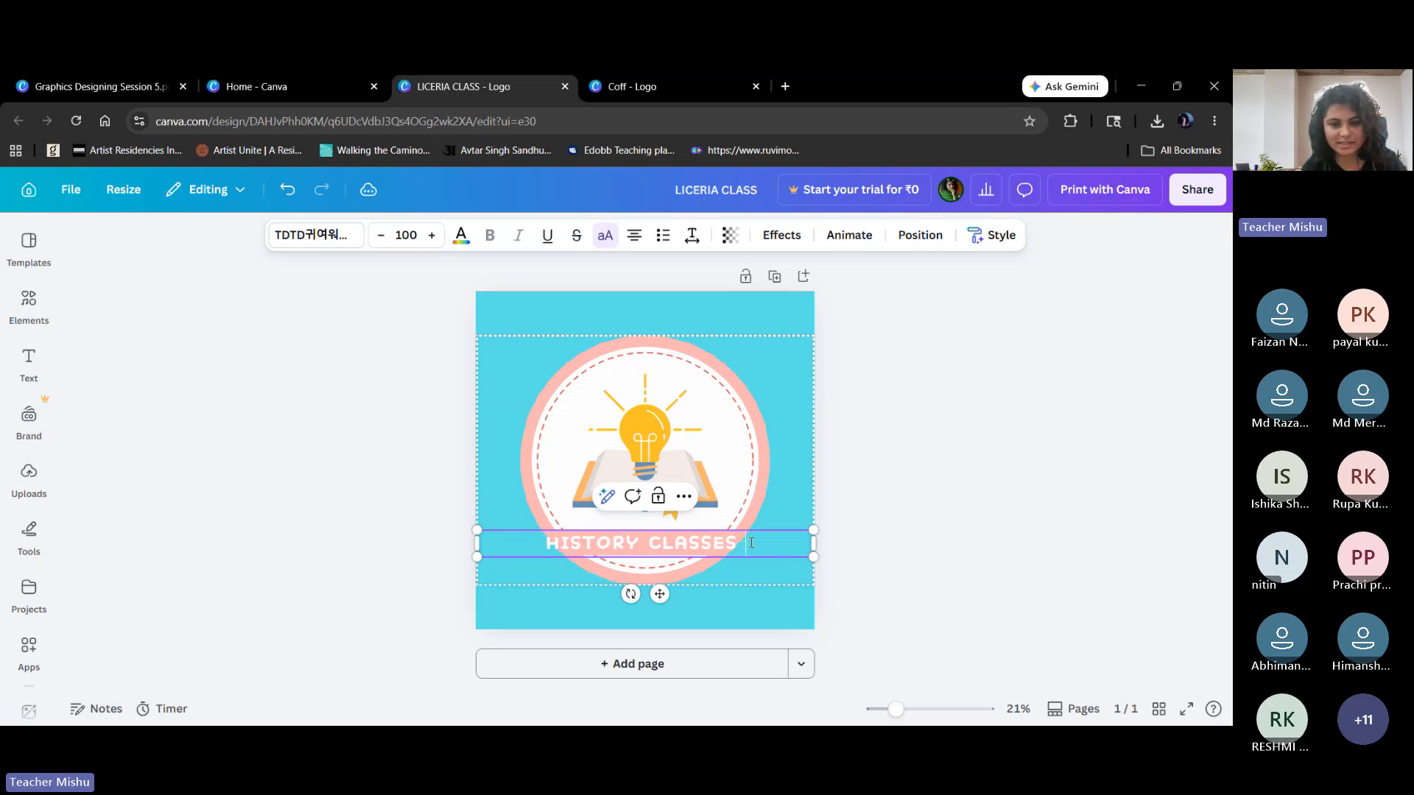
Try adding a first name in possessive form before HISTORY CLASSES, then remove it.
{"action": "left_click", "coordinate": [538, 545]}
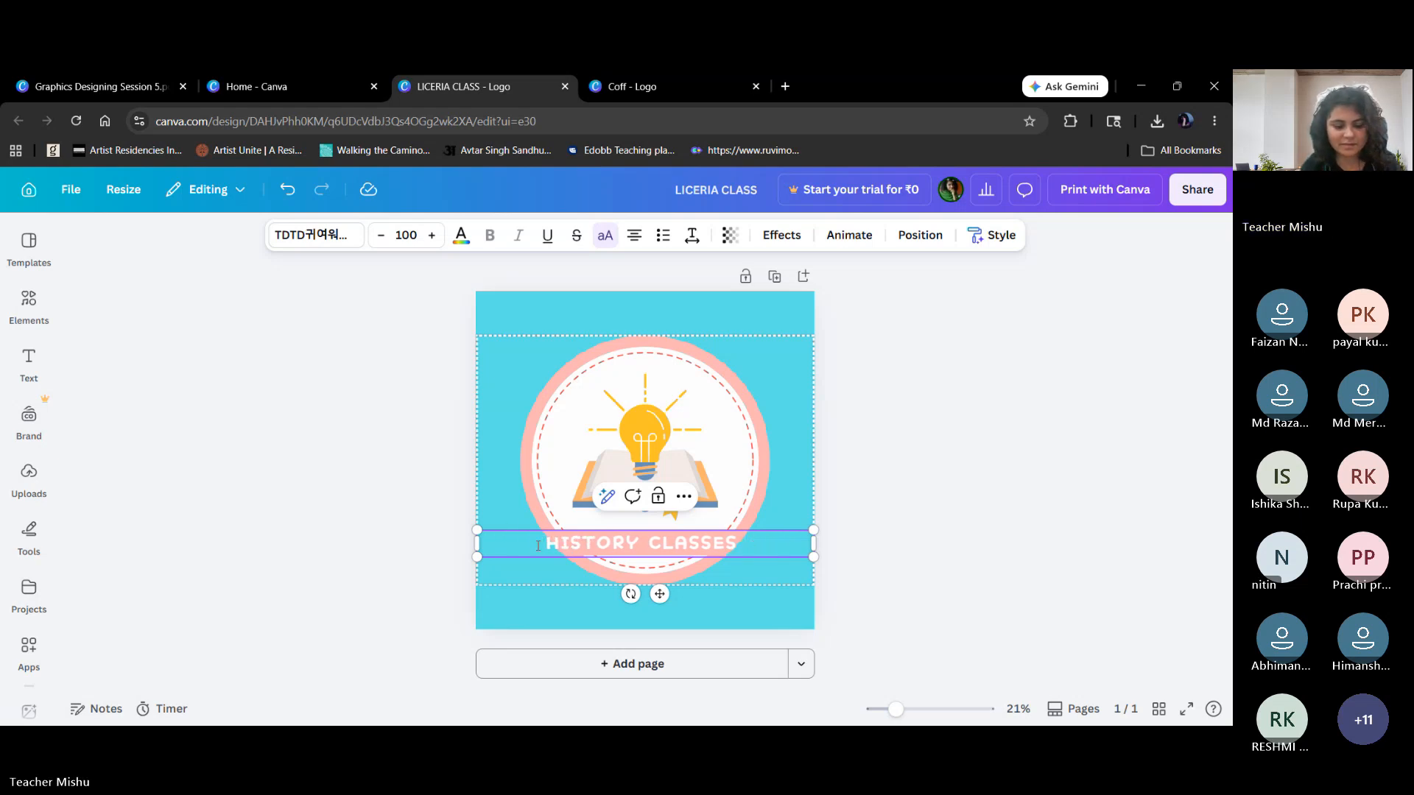
{"action": "type", "text": "NEHA"}
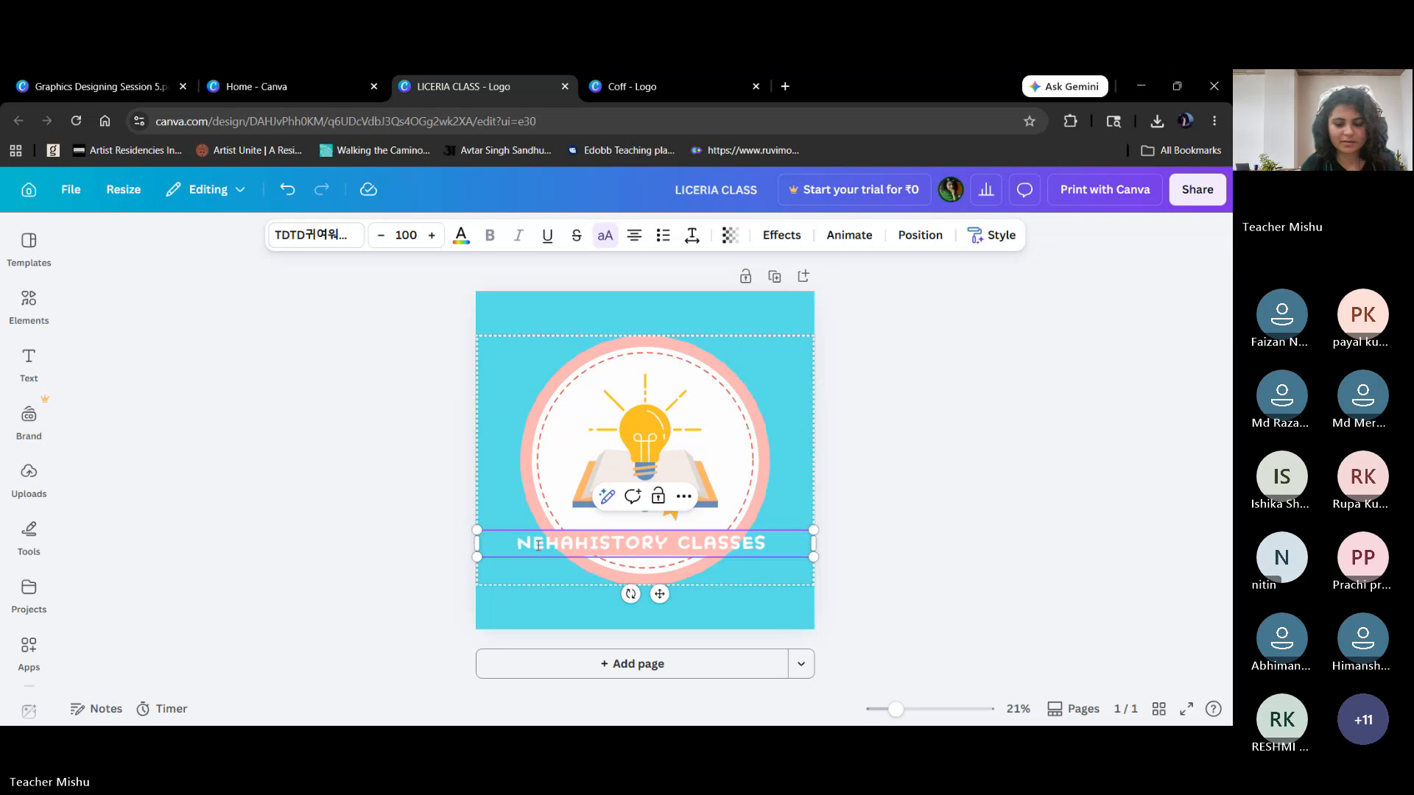
{"action": "type", "text": "'S"}
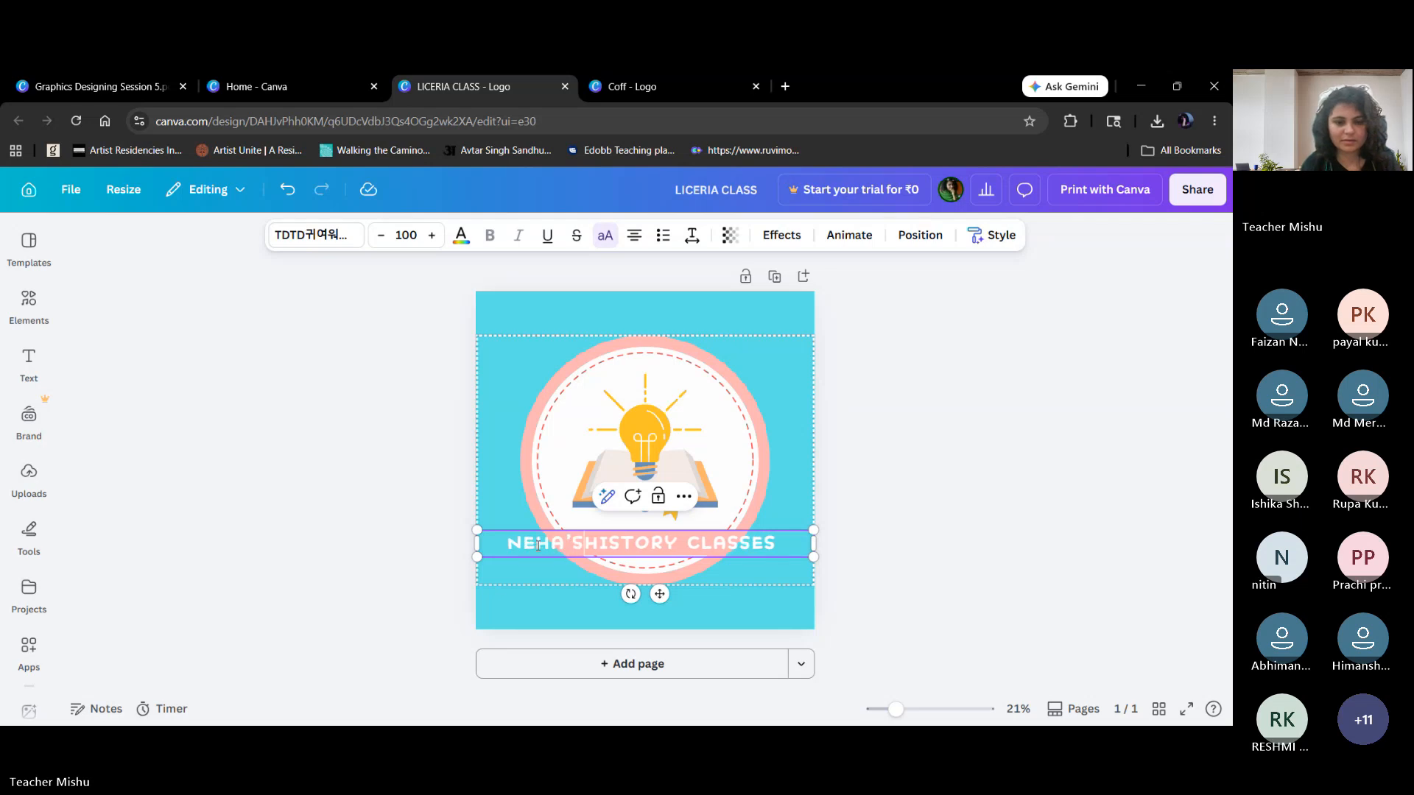
{"action": "key", "text": "BackSpace"}
{"action": "key", "text": "BackSpace"}
{"action": "key", "text": "BackSpace"}
{"action": "key", "text": "BackSpace"}
{"action": "key", "text": "BackSpace"}
{"action": "key", "text": "BackSpace"}
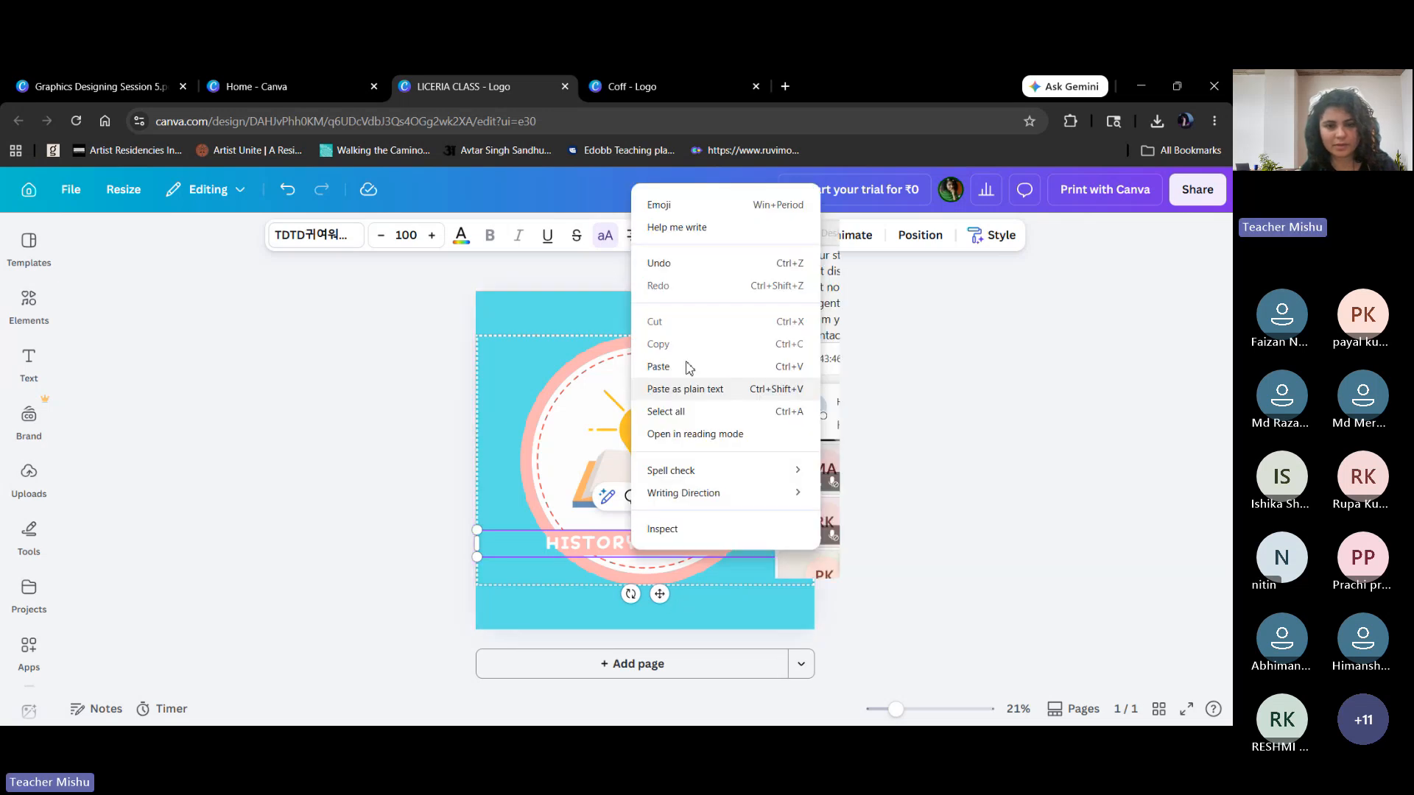
{"action": "right_click", "coordinate": [632, 550]}
{"action": "left_click", "coordinate": [561, 472]}
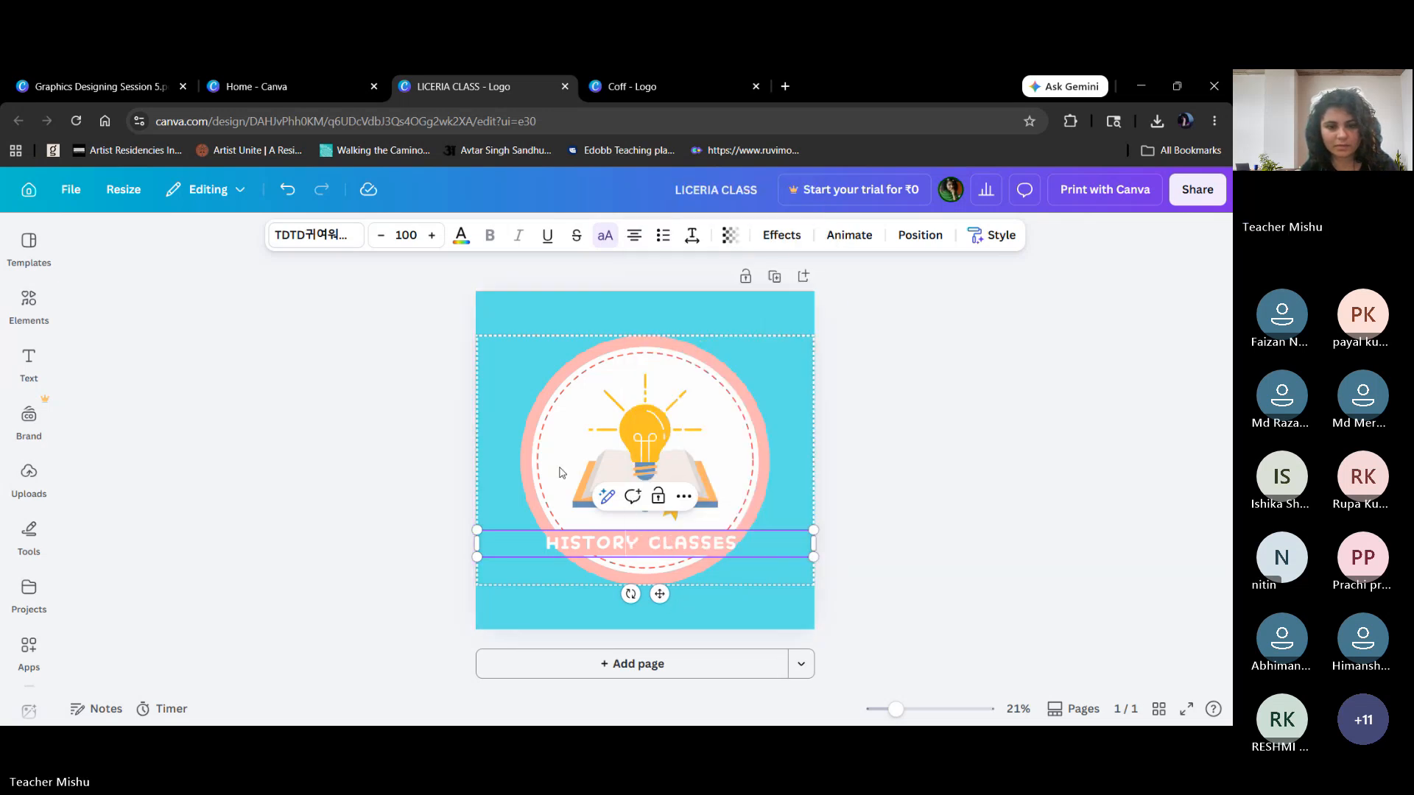
{"action": "left_click", "coordinate": [623, 552]}
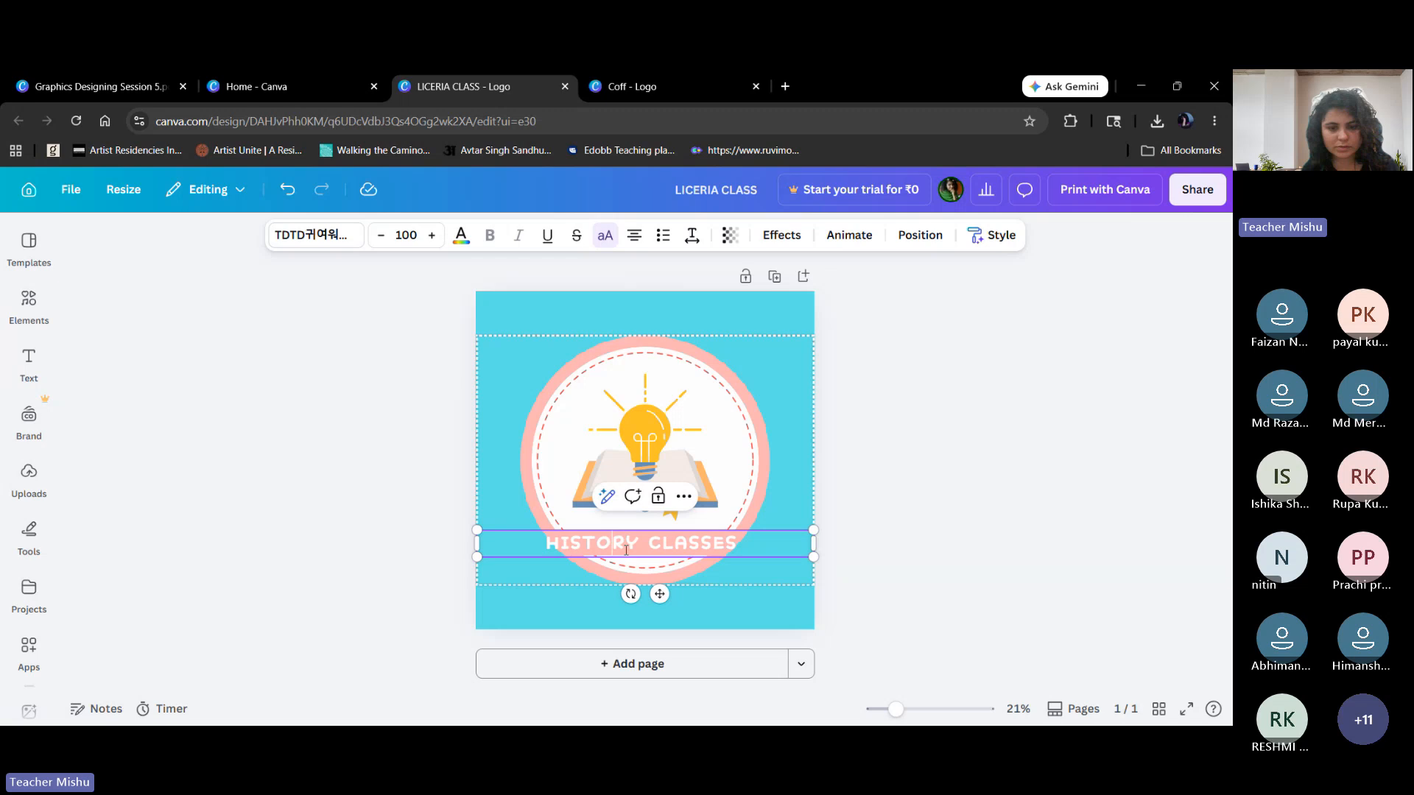
{"action": "right_click", "coordinate": [662, 541]}
{"action": "key", "text": "Escape"}
{"action": "left_click", "coordinate": [584, 480]}
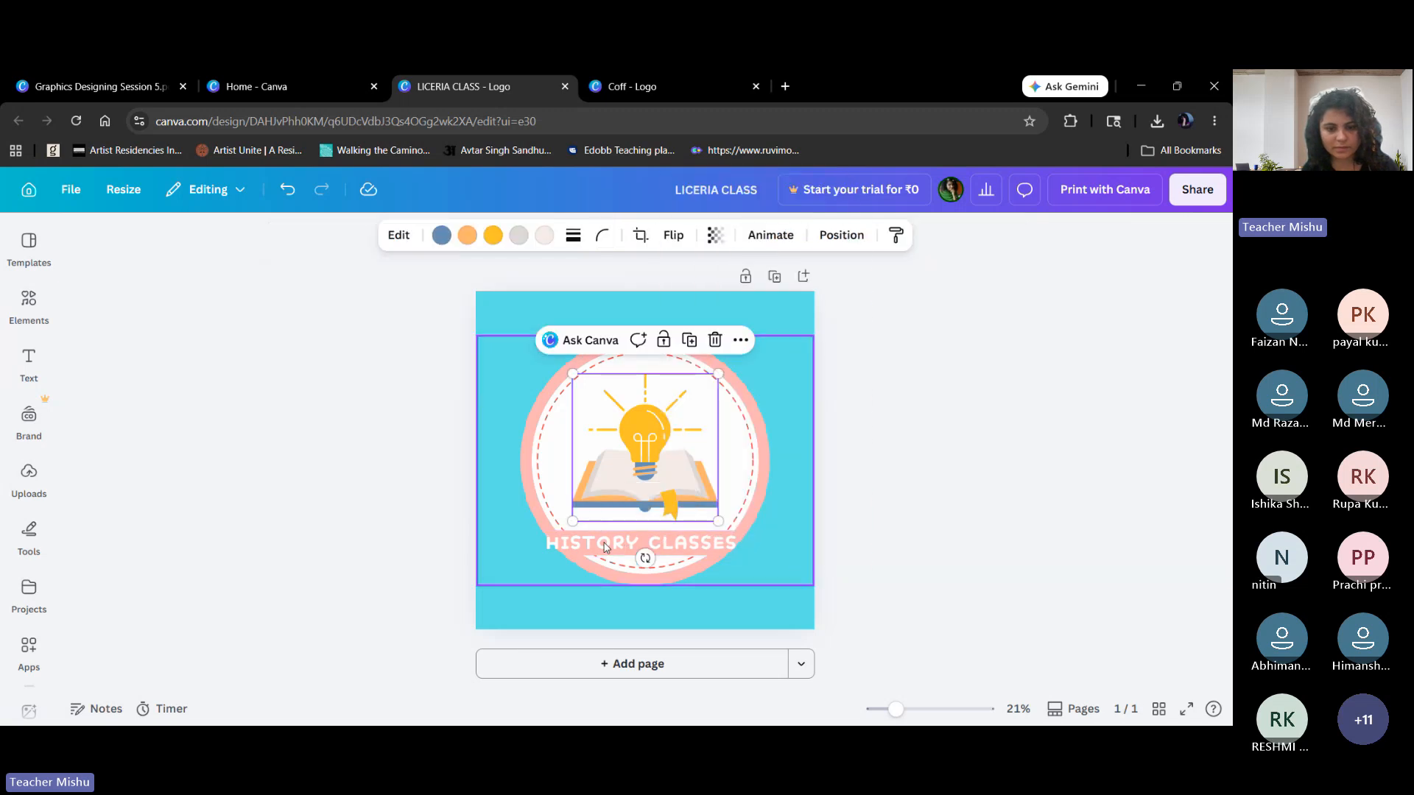
{"action": "left_click", "coordinate": [605, 547]}
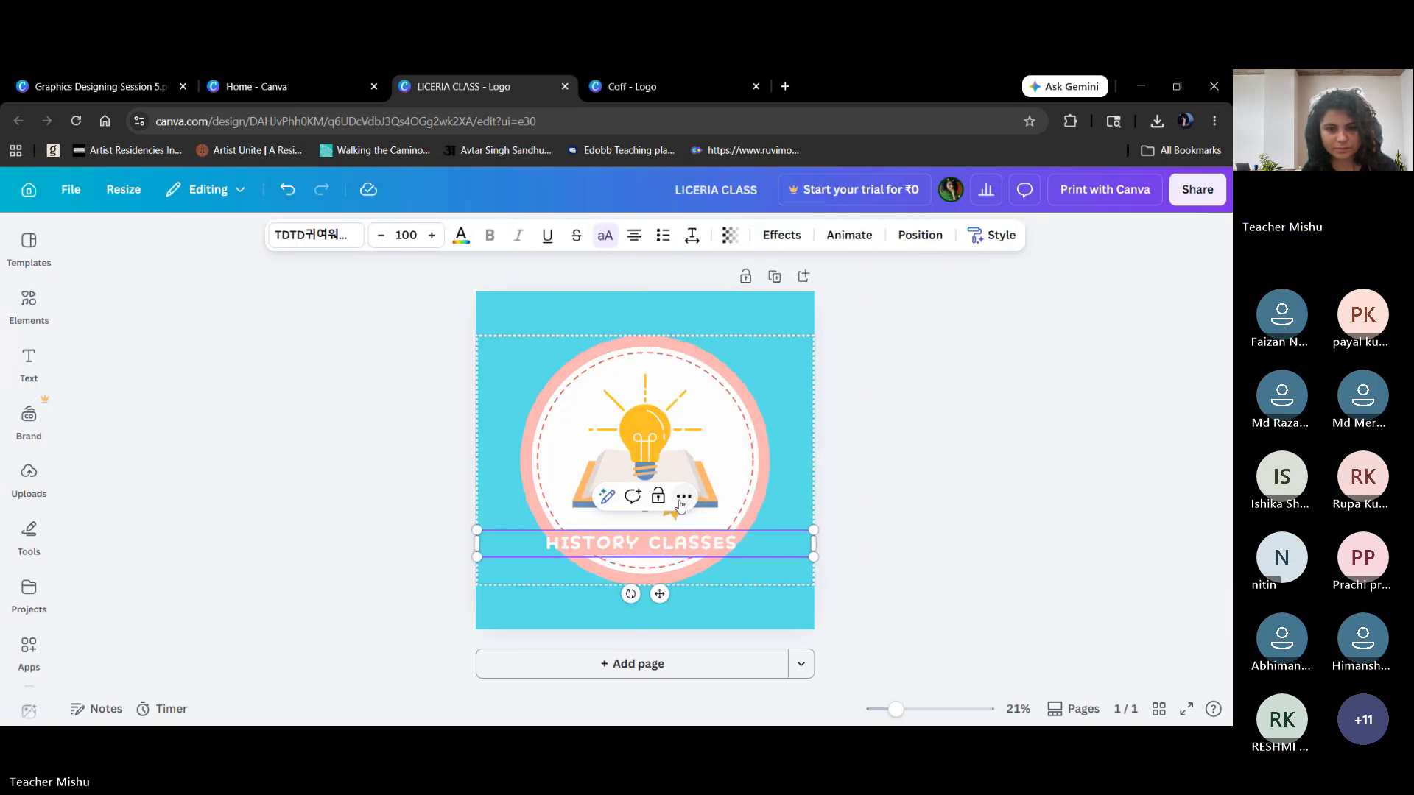
Duplicate the HISTORY CLASSES text and place the copy above the light bulb inside the circle.
{"action": "left_click", "coordinate": [684, 496]}
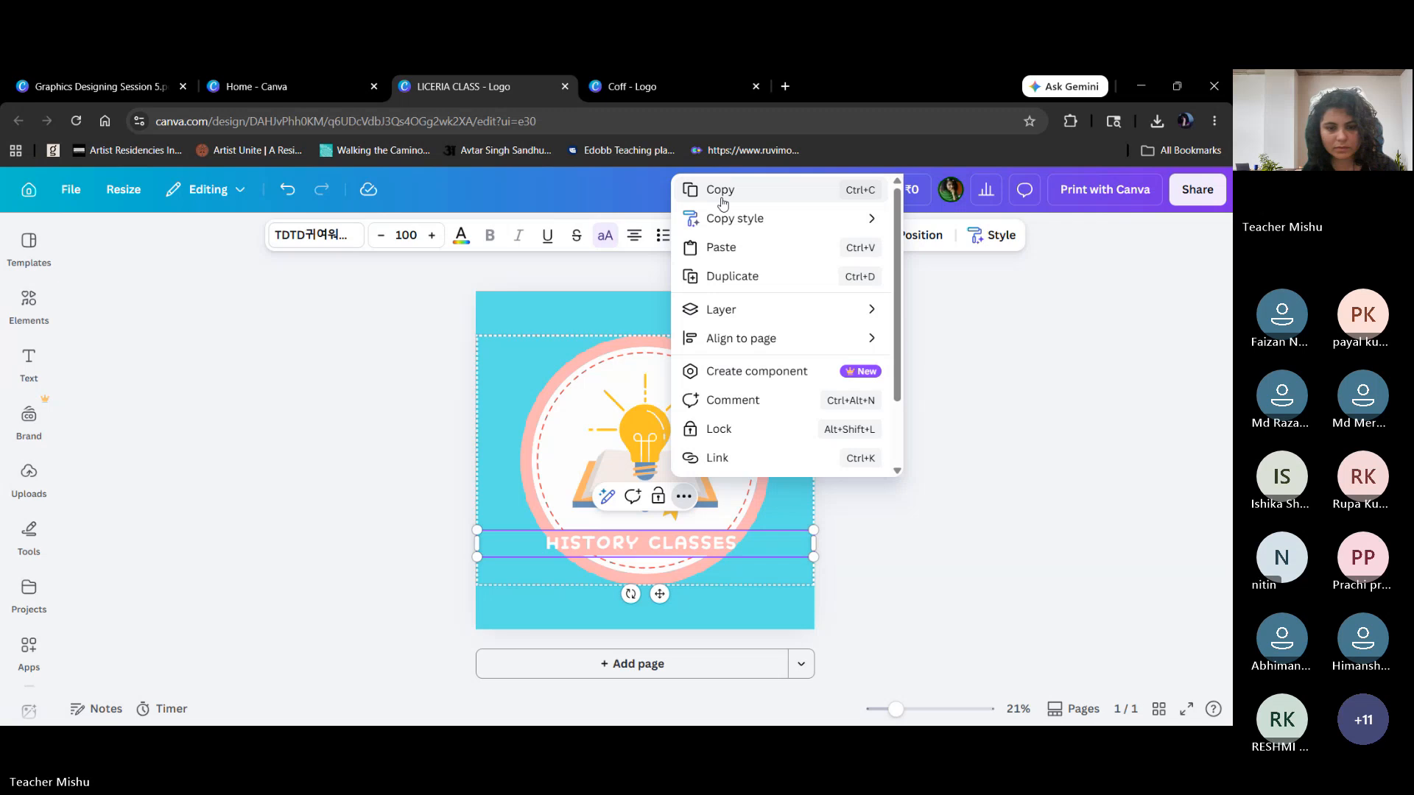
{"action": "left_click", "coordinate": [731, 278]}
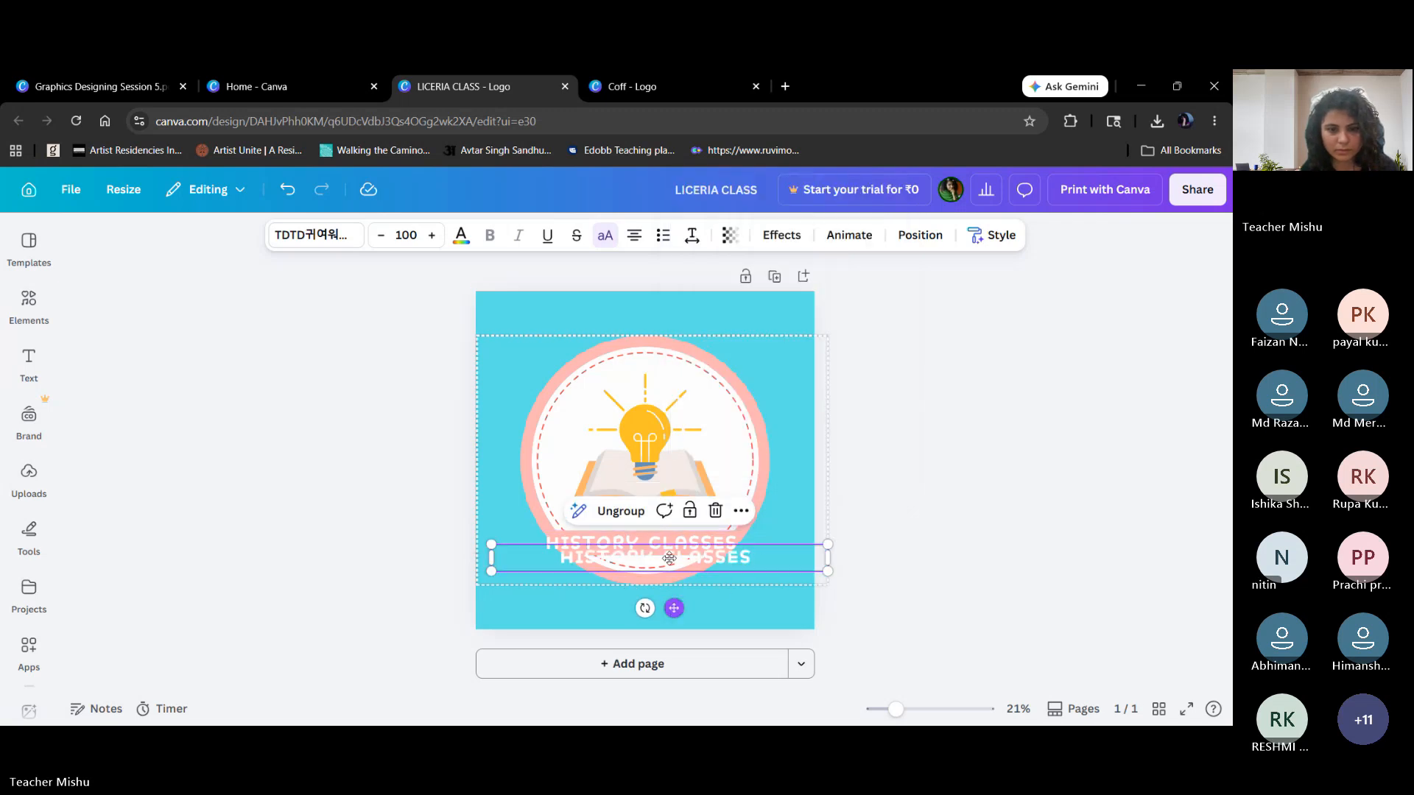
{"action": "left_click_drag", "start_coordinate": [674, 608], "coordinate": [664, 434]}
Try vivid red, turquoise and dark green on the copied text, then set its color to black.
{"action": "left_click", "coordinate": [461, 240]}
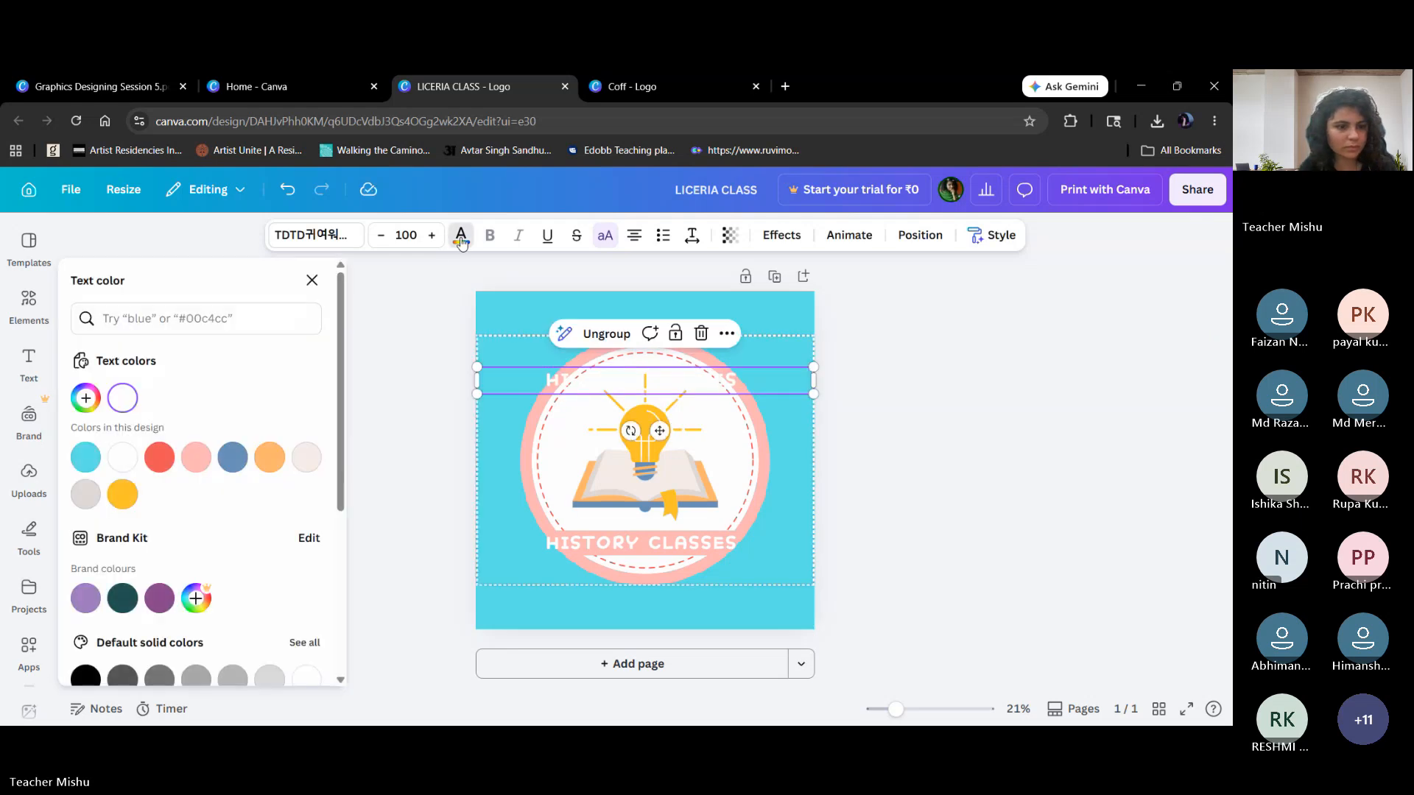
{"action": "left_click", "coordinate": [159, 457]}
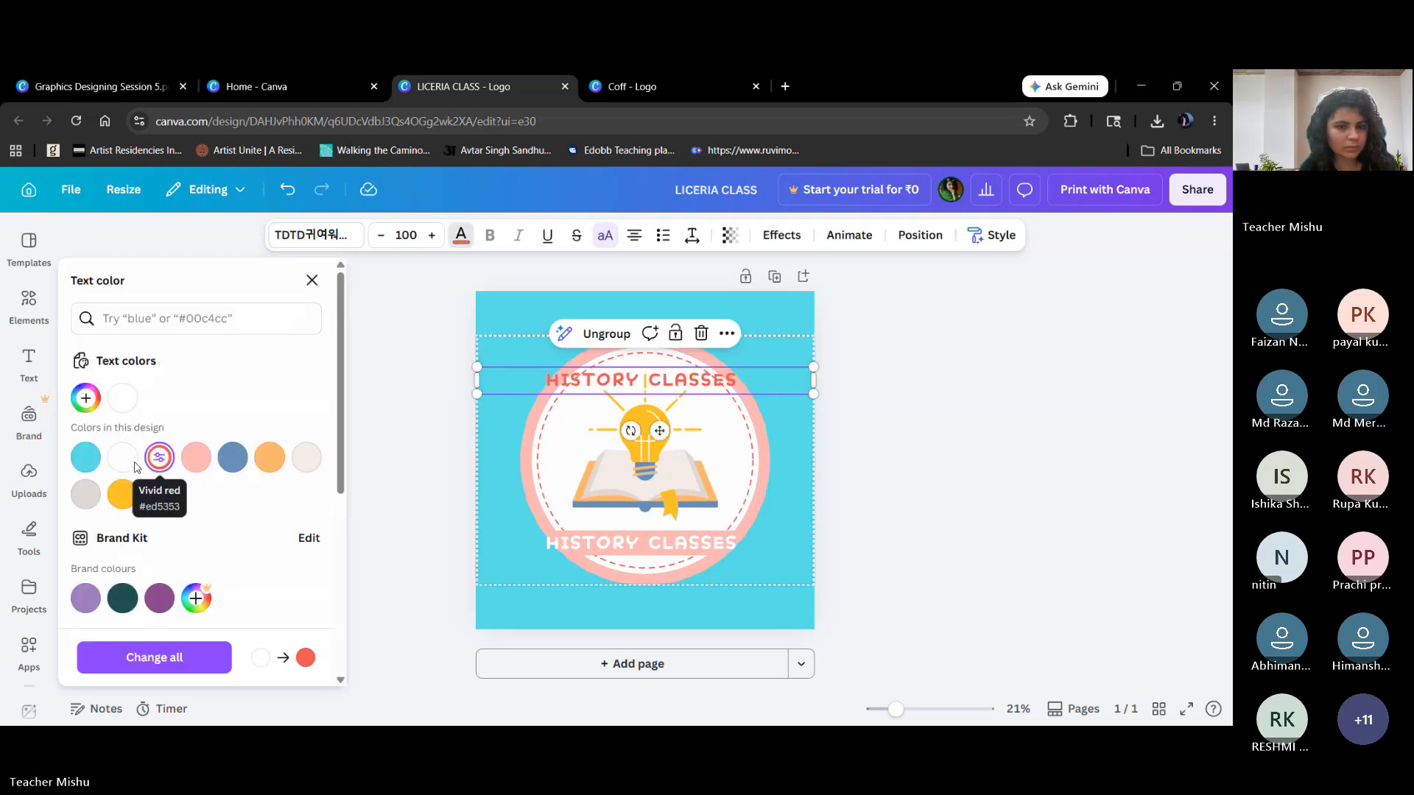
{"action": "left_click", "coordinate": [86, 457]}
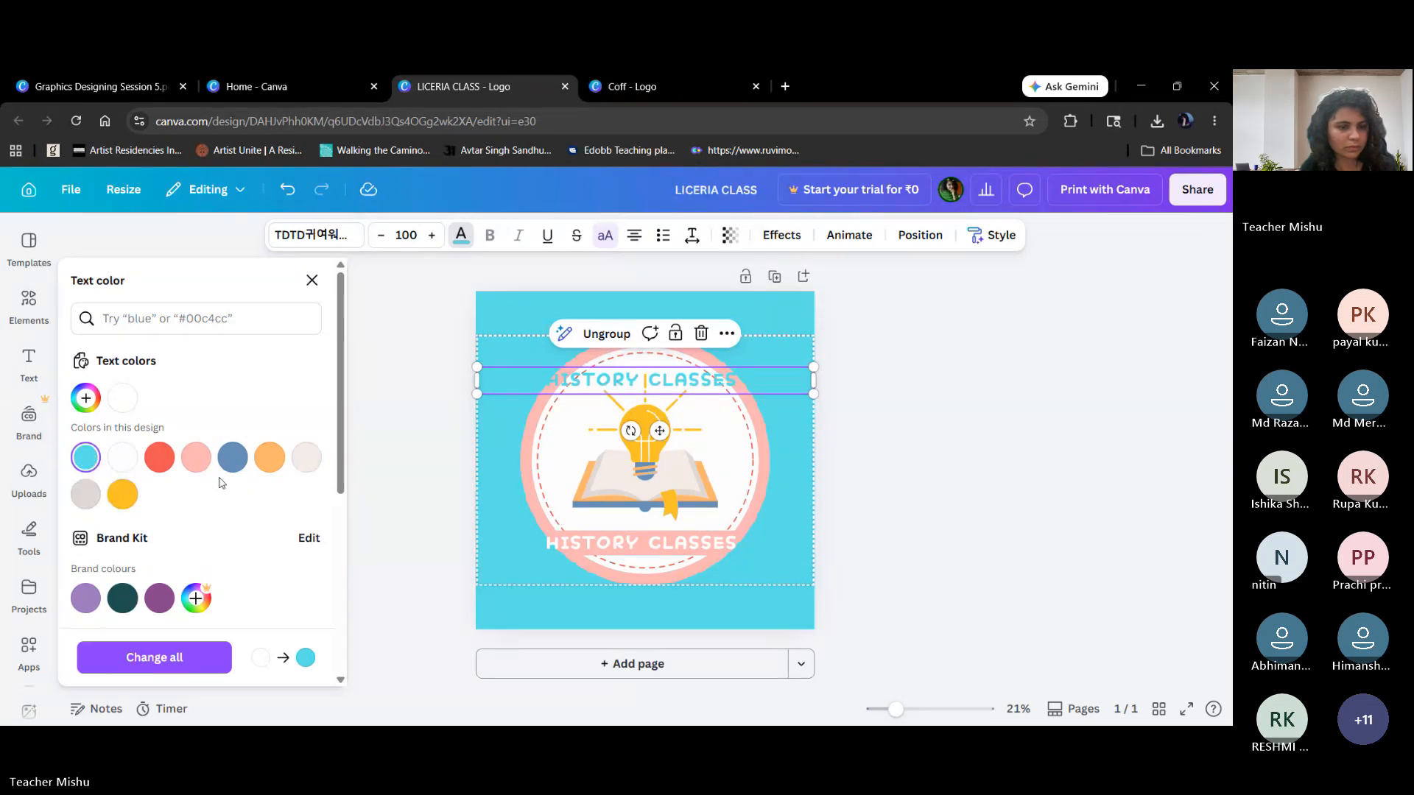
{"action": "left_click", "coordinate": [131, 605]}
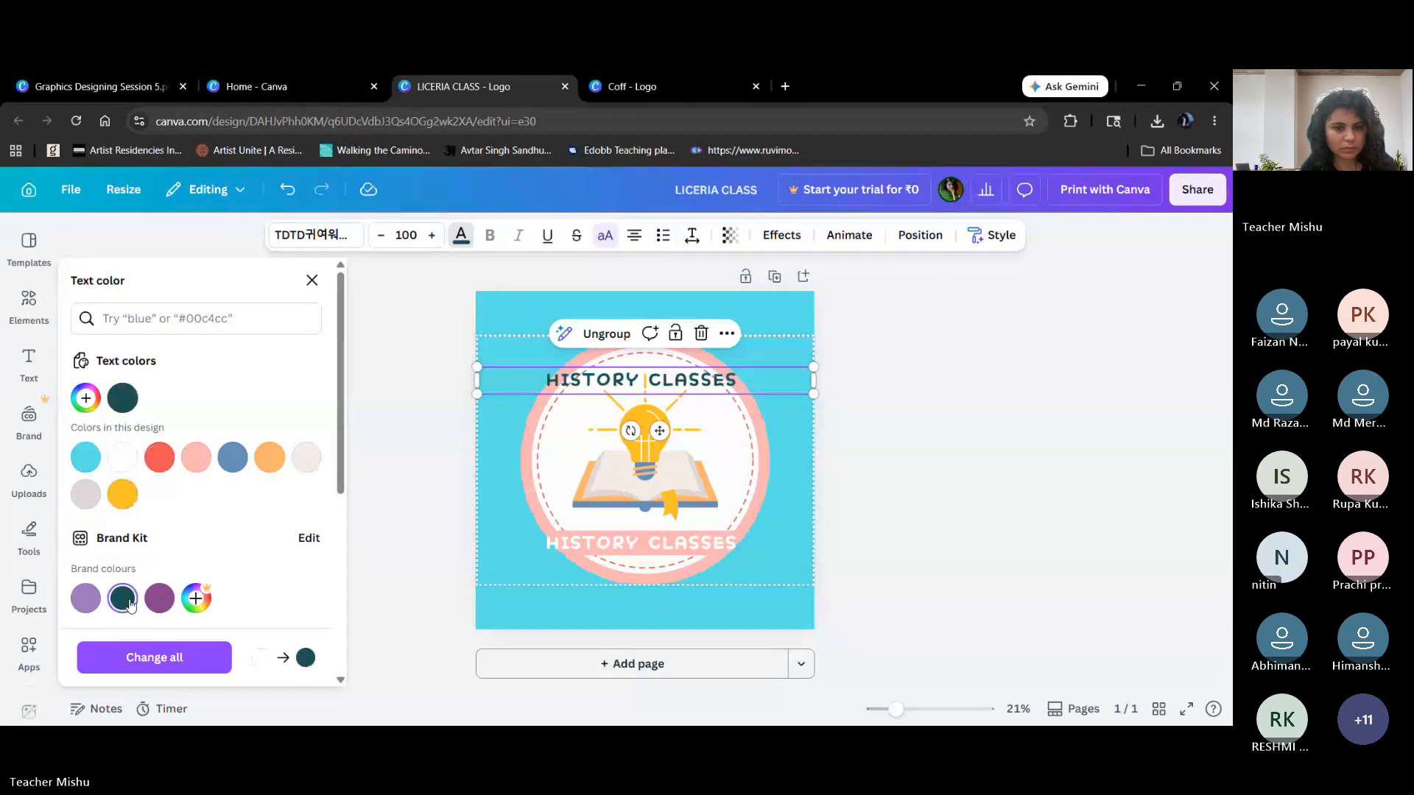
{"action": "left_click_drag", "start_coordinate": [342, 404], "coordinate": [341, 504]}
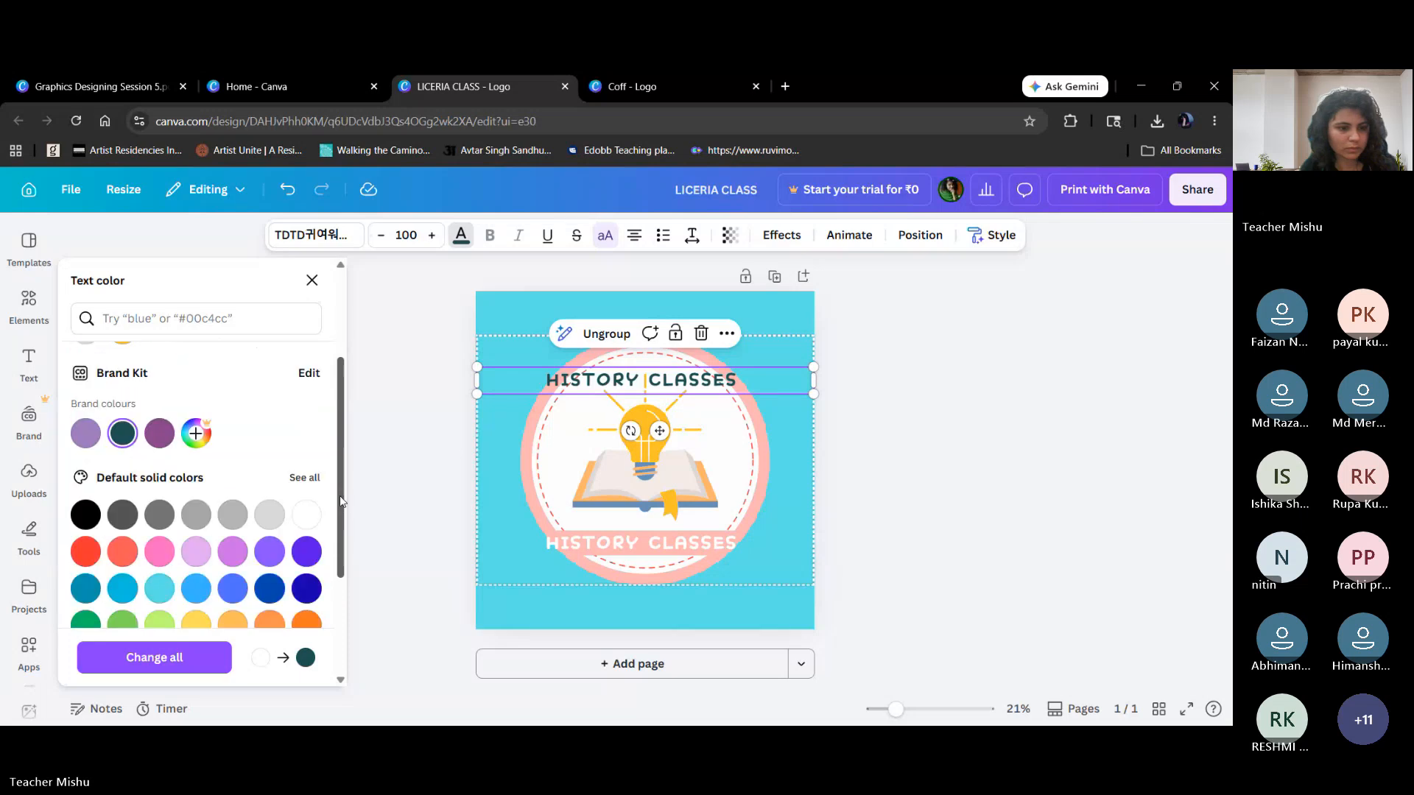
{"action": "left_click", "coordinate": [85, 513]}
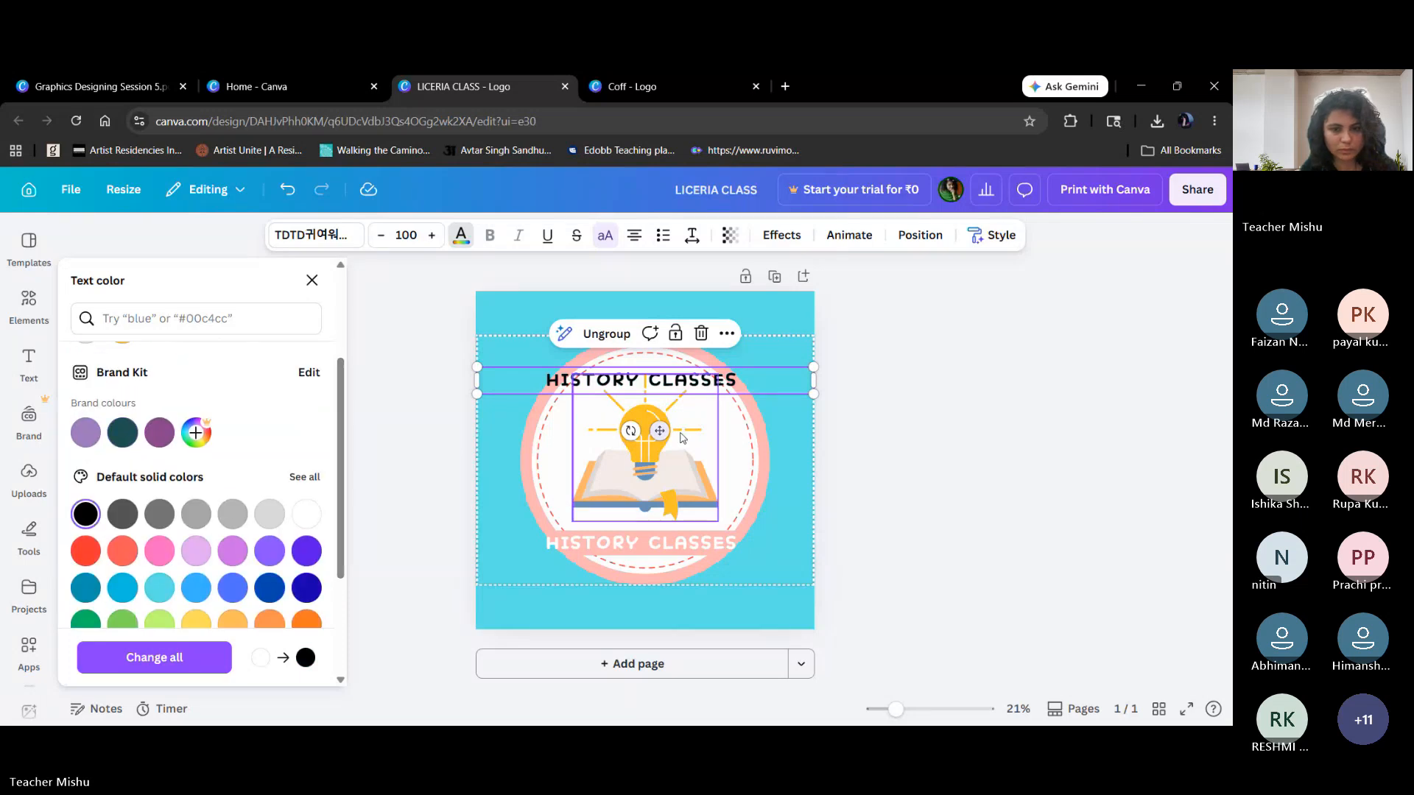
Replace the upper HISTORY CLASSES text with MISS followed by a first name in possessive form.
{"action": "left_click", "coordinate": [729, 379]}
{"action": "left_click_drag", "start_coordinate": [740, 380], "coordinate": [573, 374]}
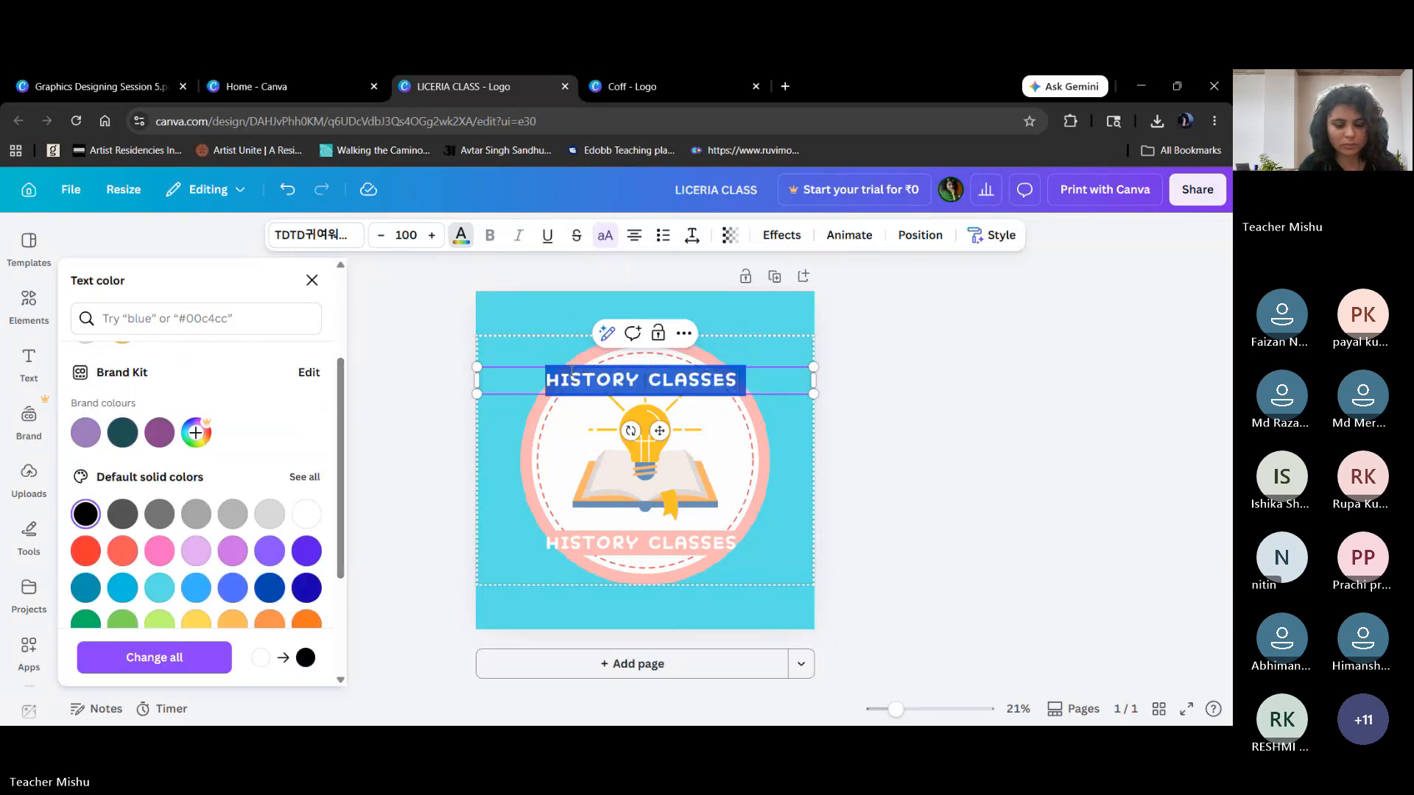
{"action": "key", "text": "BackSpace"}
{"action": "type", "text": "NEHA"}
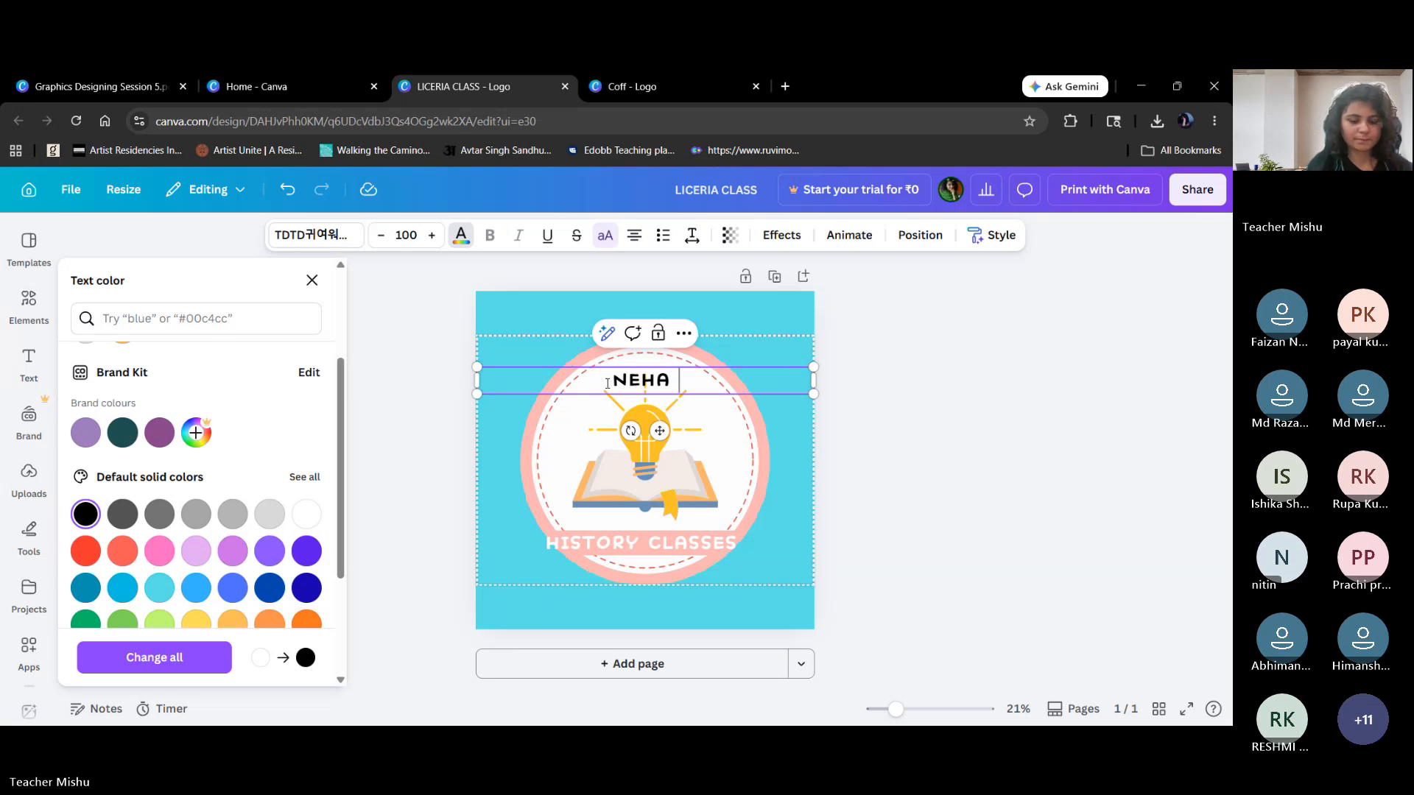
{"action": "type", "text": " MISS"}
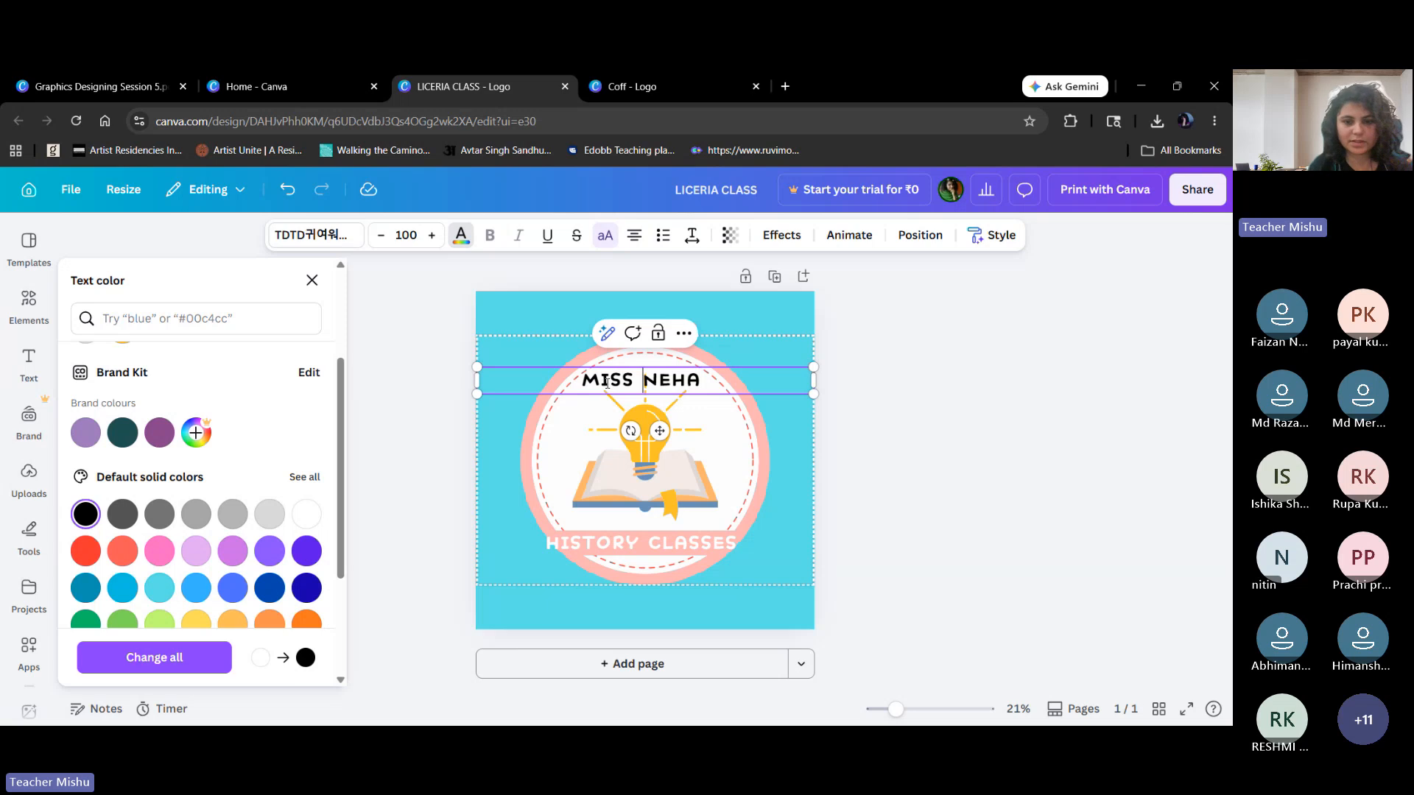
{"action": "left_click", "coordinate": [702, 380]}
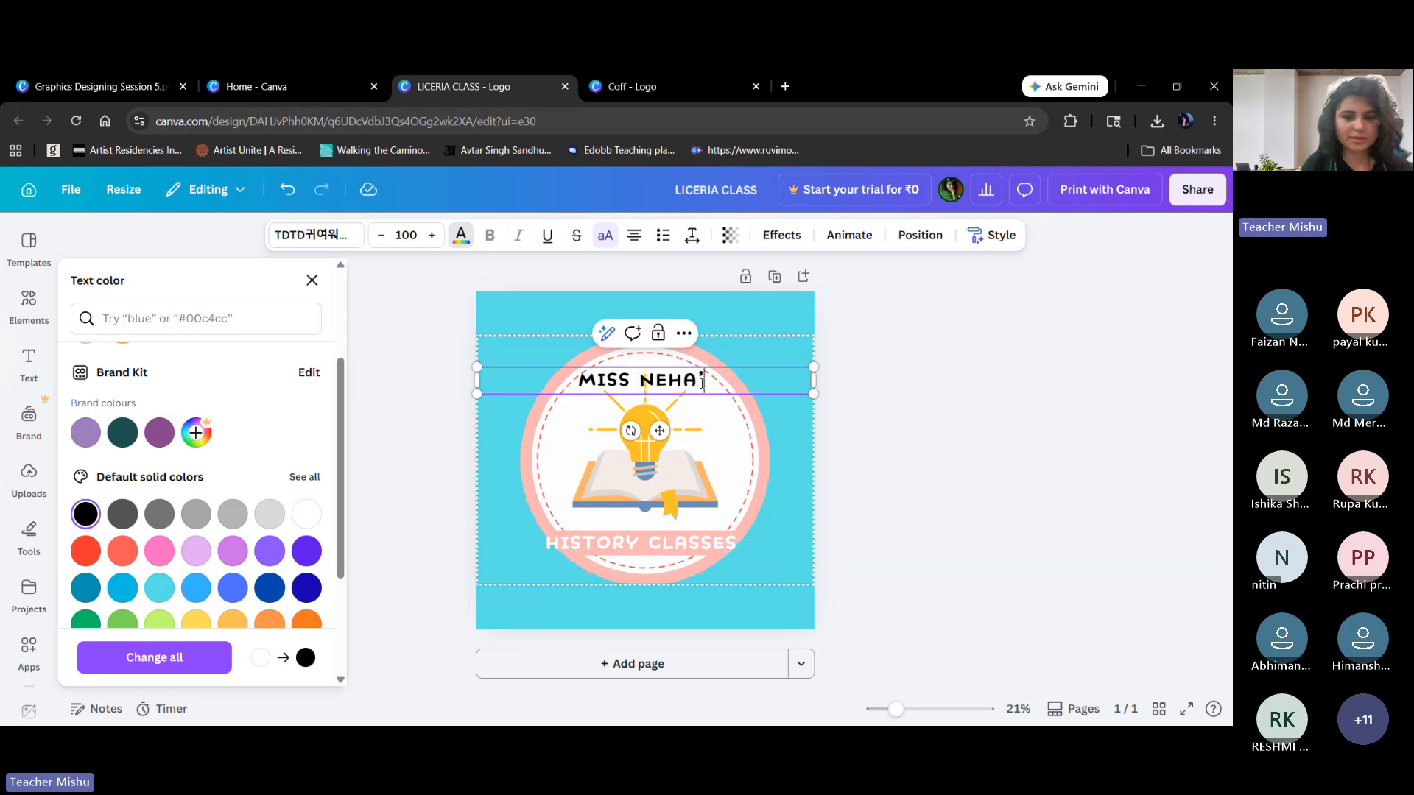
{"action": "type", "text": "'S"}
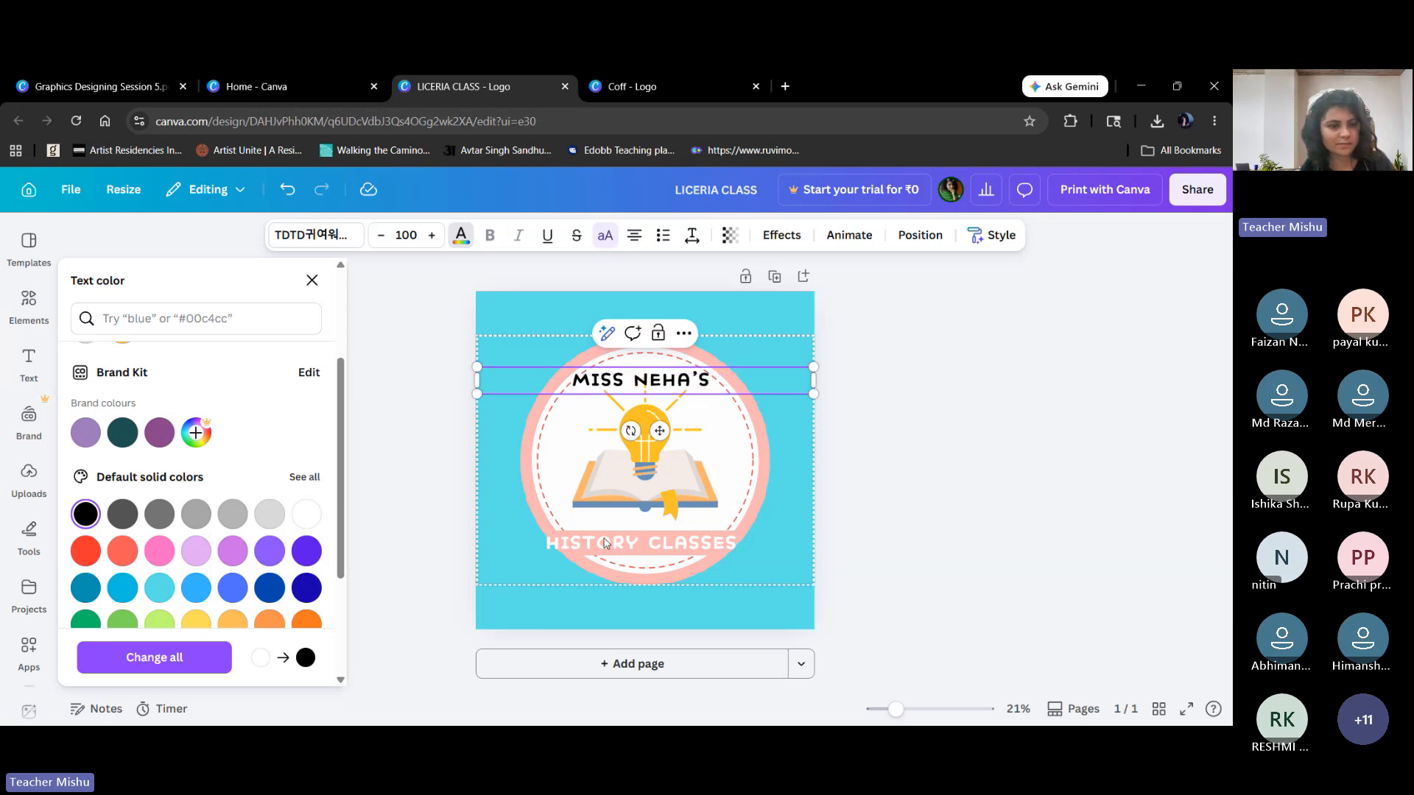
{"action": "left_click", "coordinate": [529, 484]}
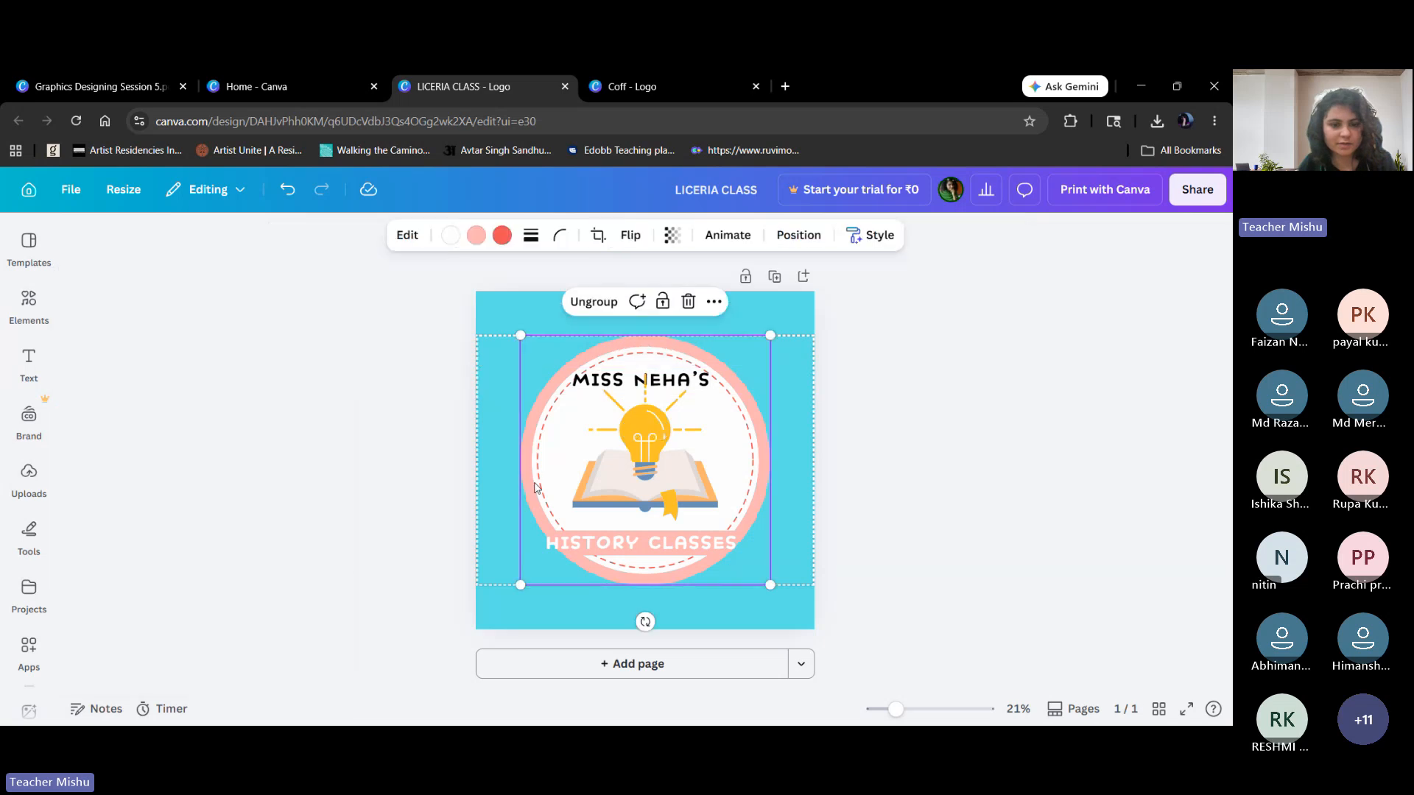
{"action": "left_click", "coordinate": [477, 236]}
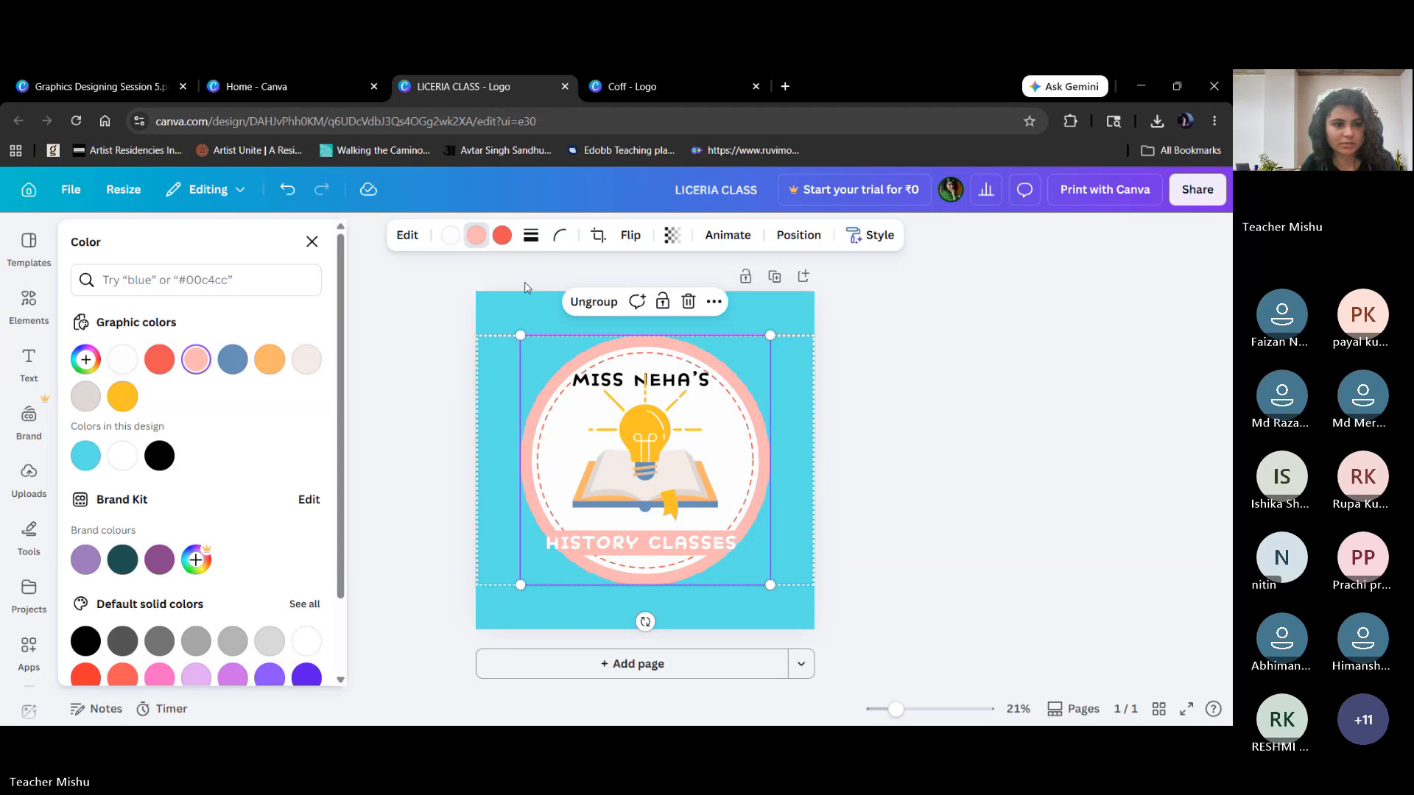
{"action": "left_click", "coordinate": [312, 241]}
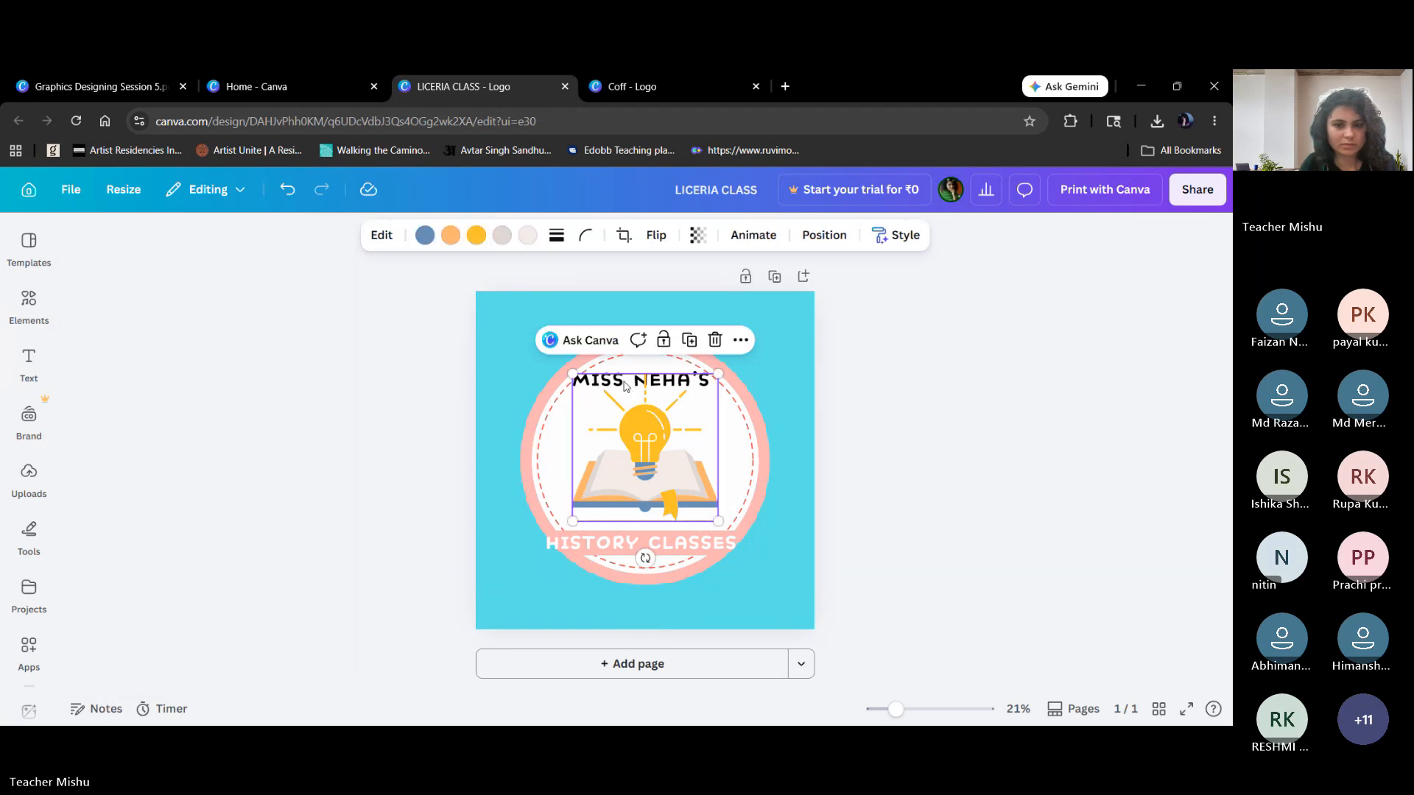
Move the light bulb and book illustration slightly down, away from the upper text line.
{"action": "left_click", "coordinate": [755, 369]}
{"action": "left_click", "coordinate": [683, 388]}
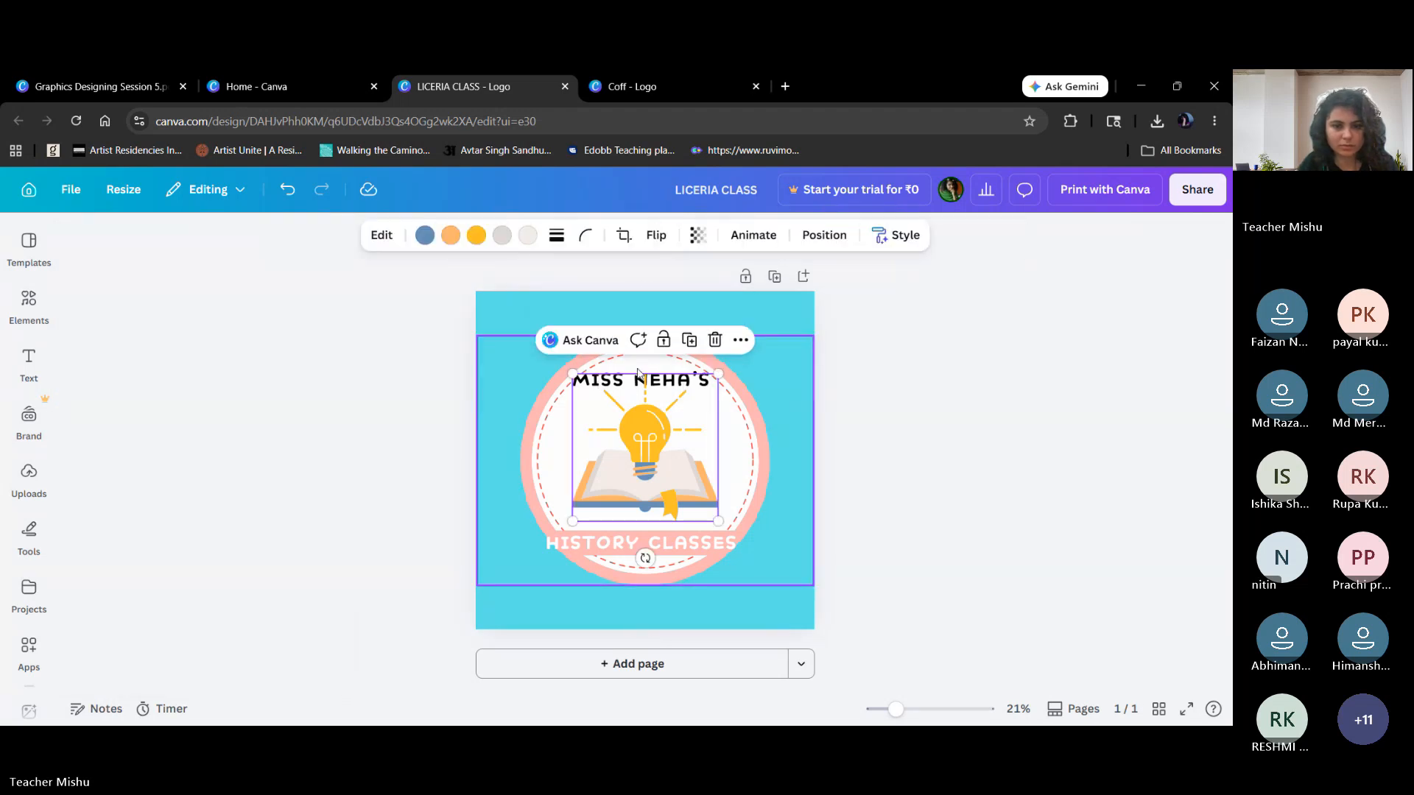
{"action": "left_click", "coordinate": [510, 392]}
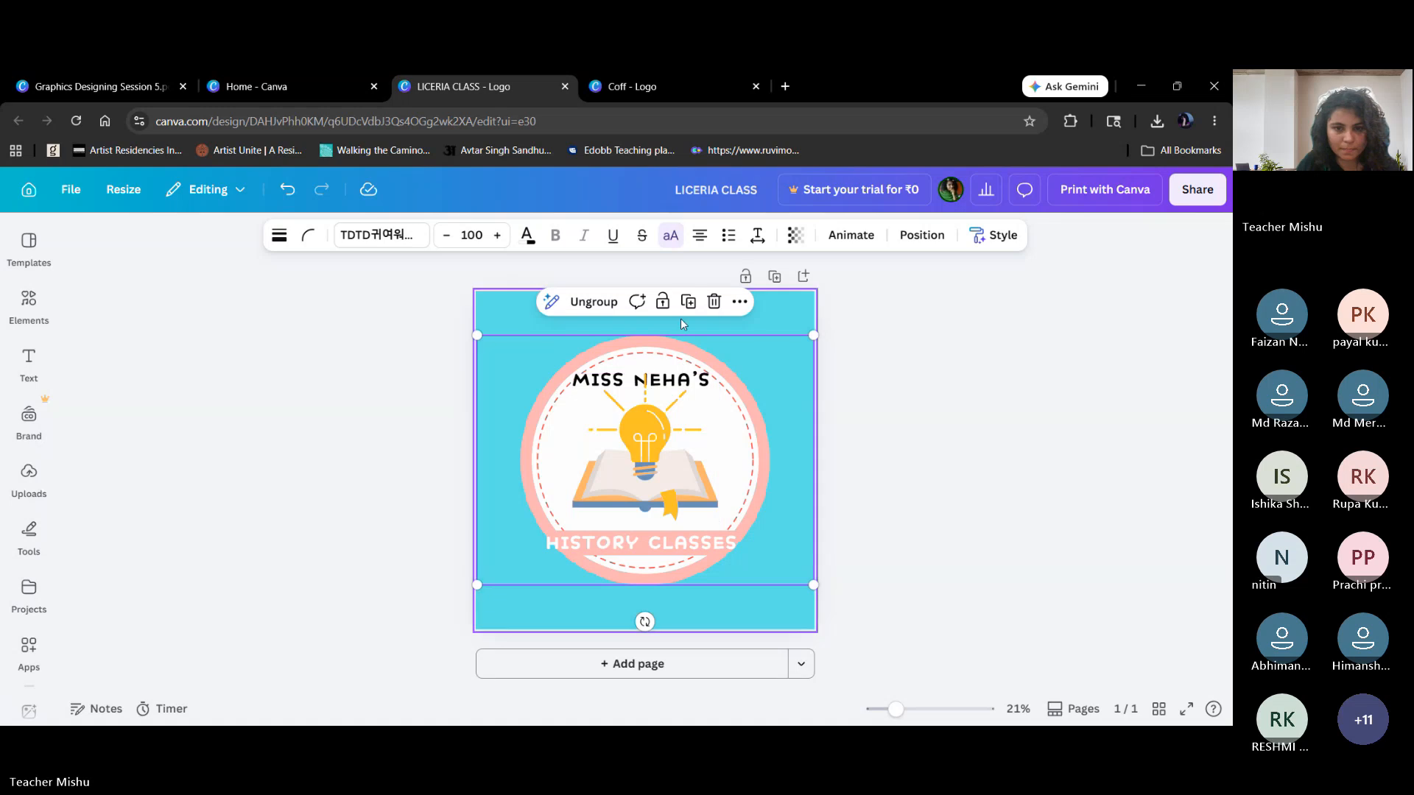
{"action": "left_click", "coordinate": [726, 326]}
{"action": "left_click", "coordinate": [694, 382]}
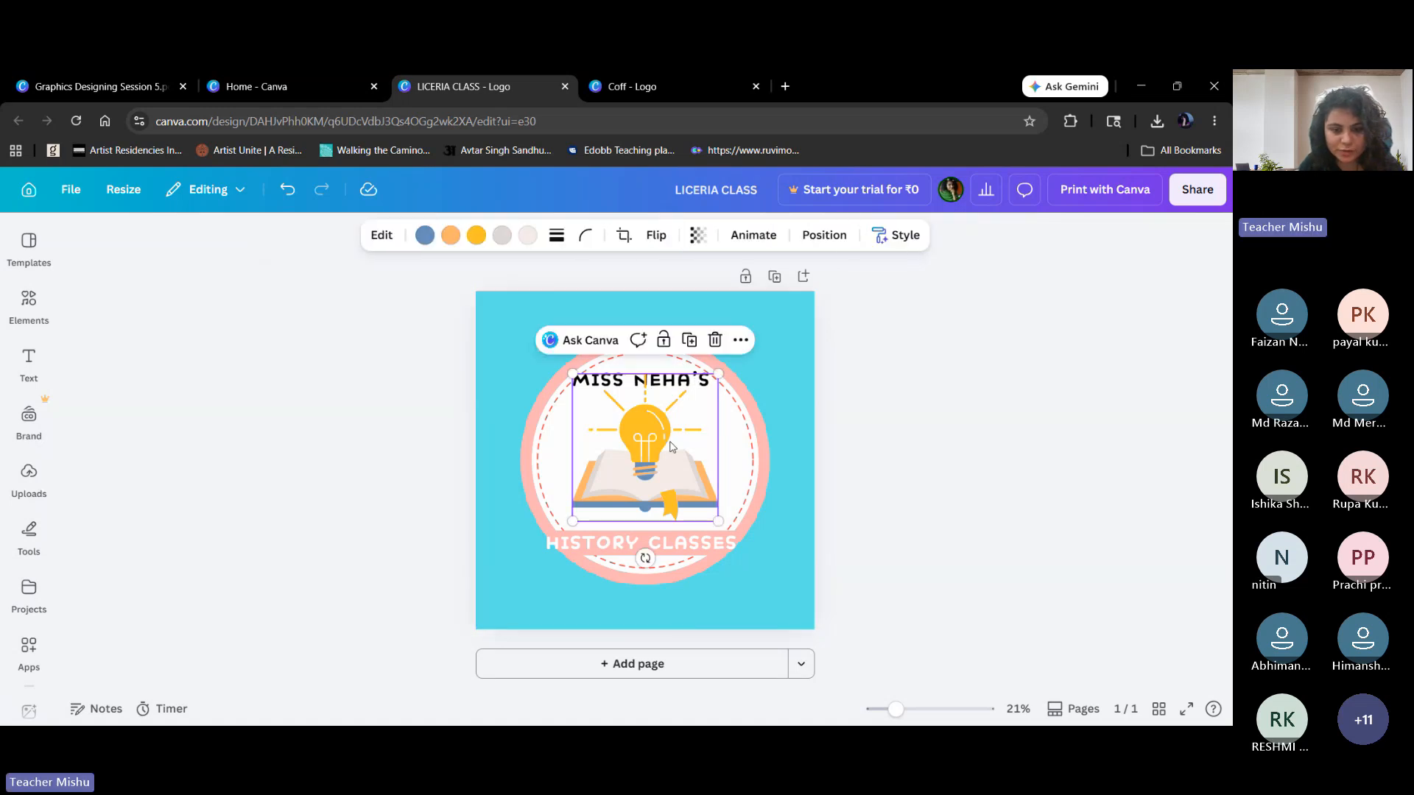
{"action": "left_click", "coordinate": [564, 608]}
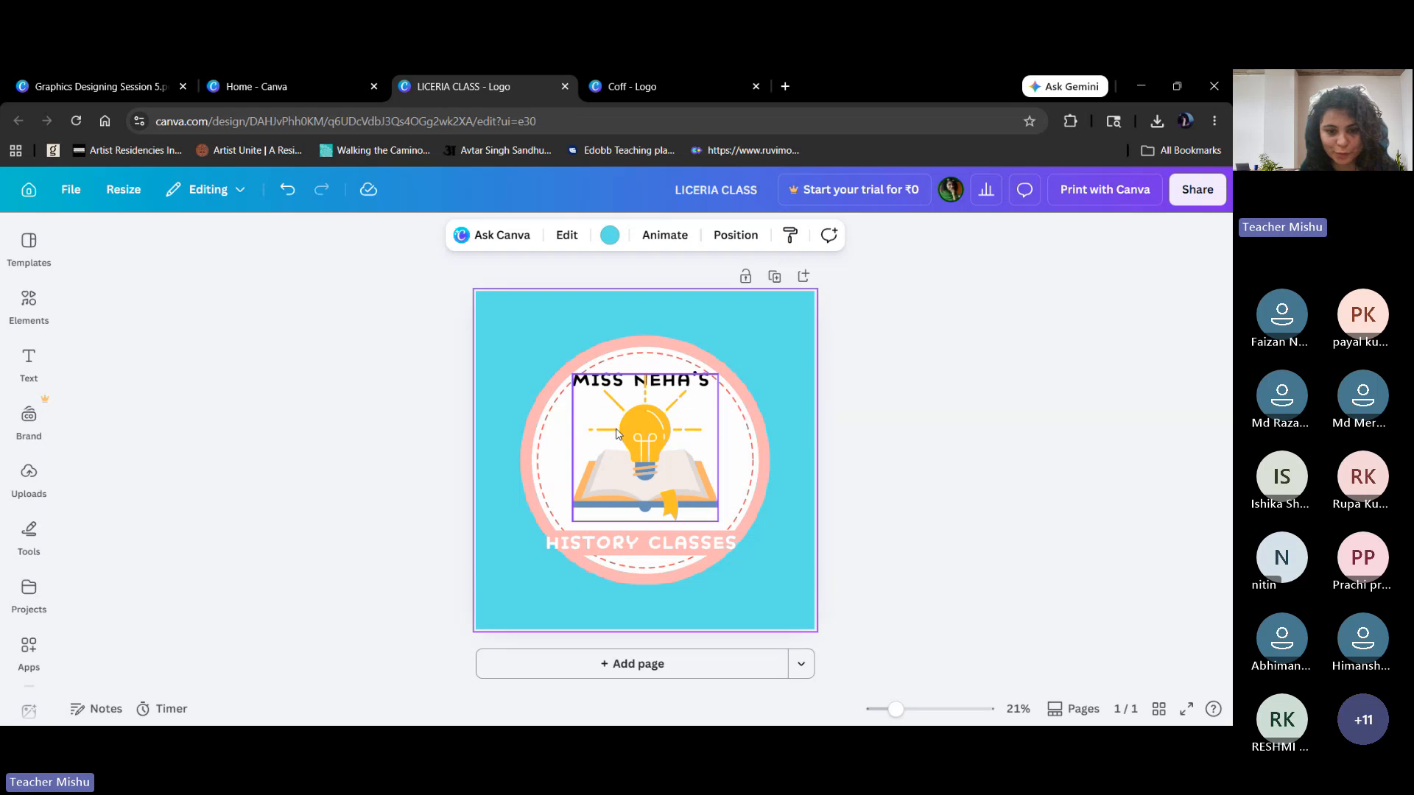
{"action": "left_click_drag", "start_coordinate": [625, 446], "coordinate": [626, 460]}
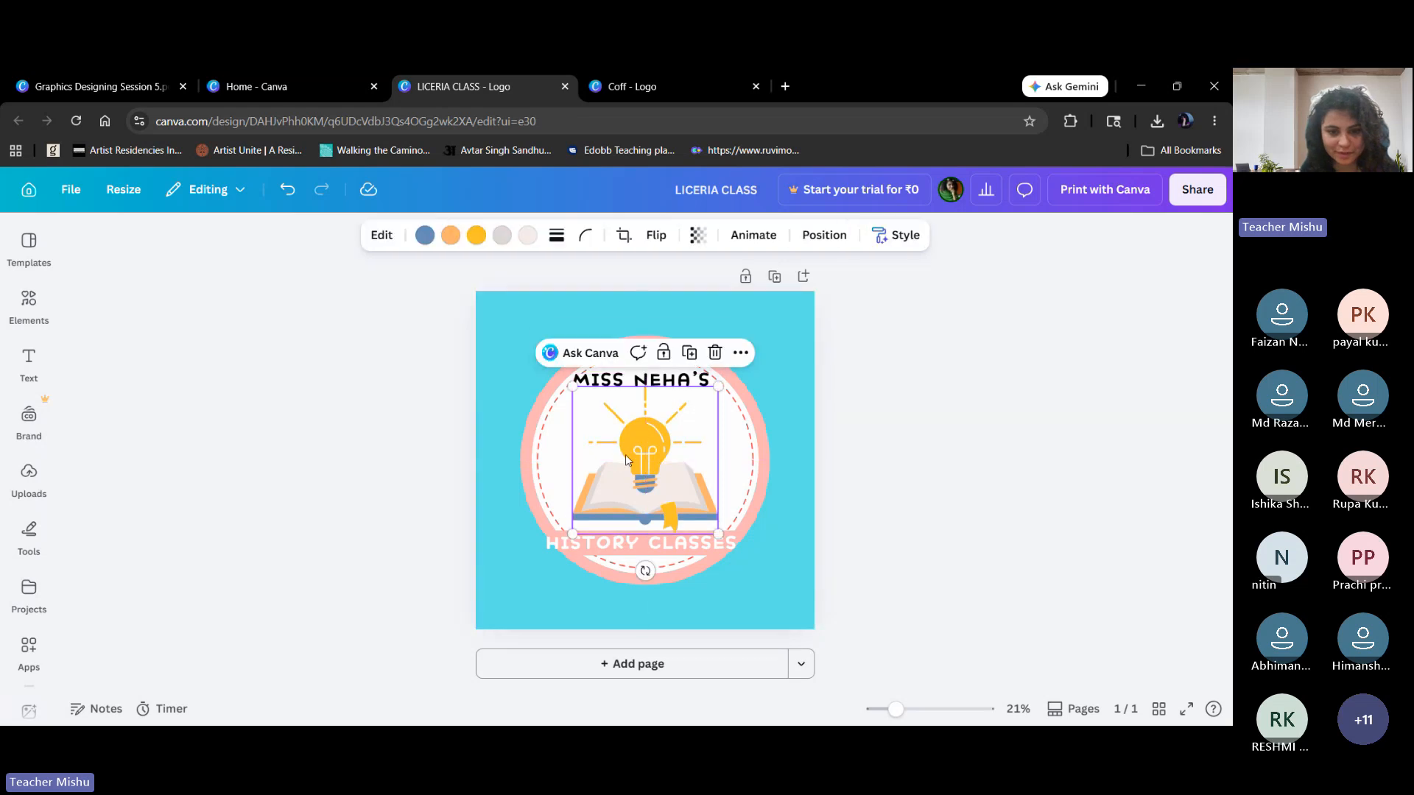
Change the upper text line's black color to light red #feb4b4 from the design's colors, applying it to all black on the page.
{"action": "left_click", "coordinate": [631, 384]}
{"action": "left_click", "coordinate": [669, 386]}
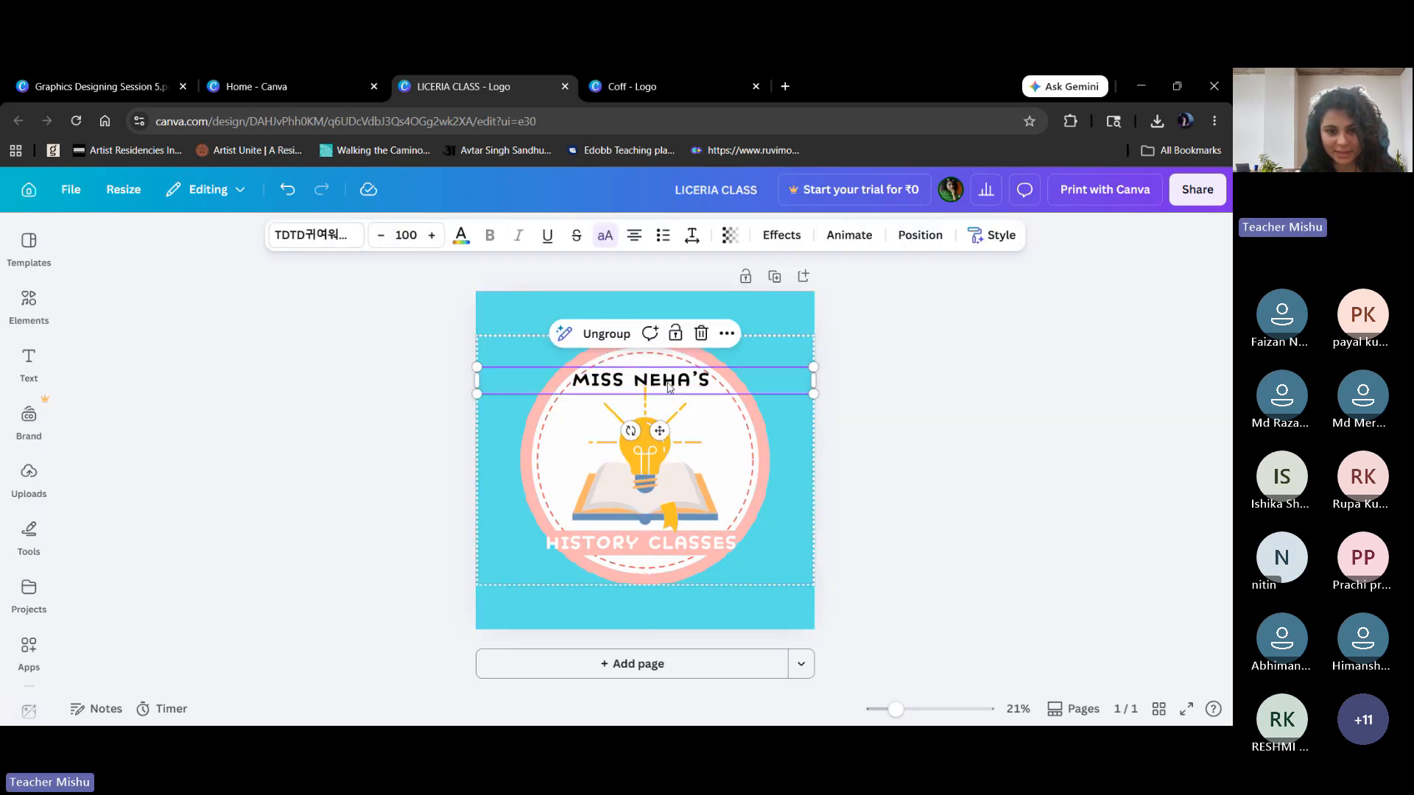
{"action": "double_click", "coordinate": [669, 385]}
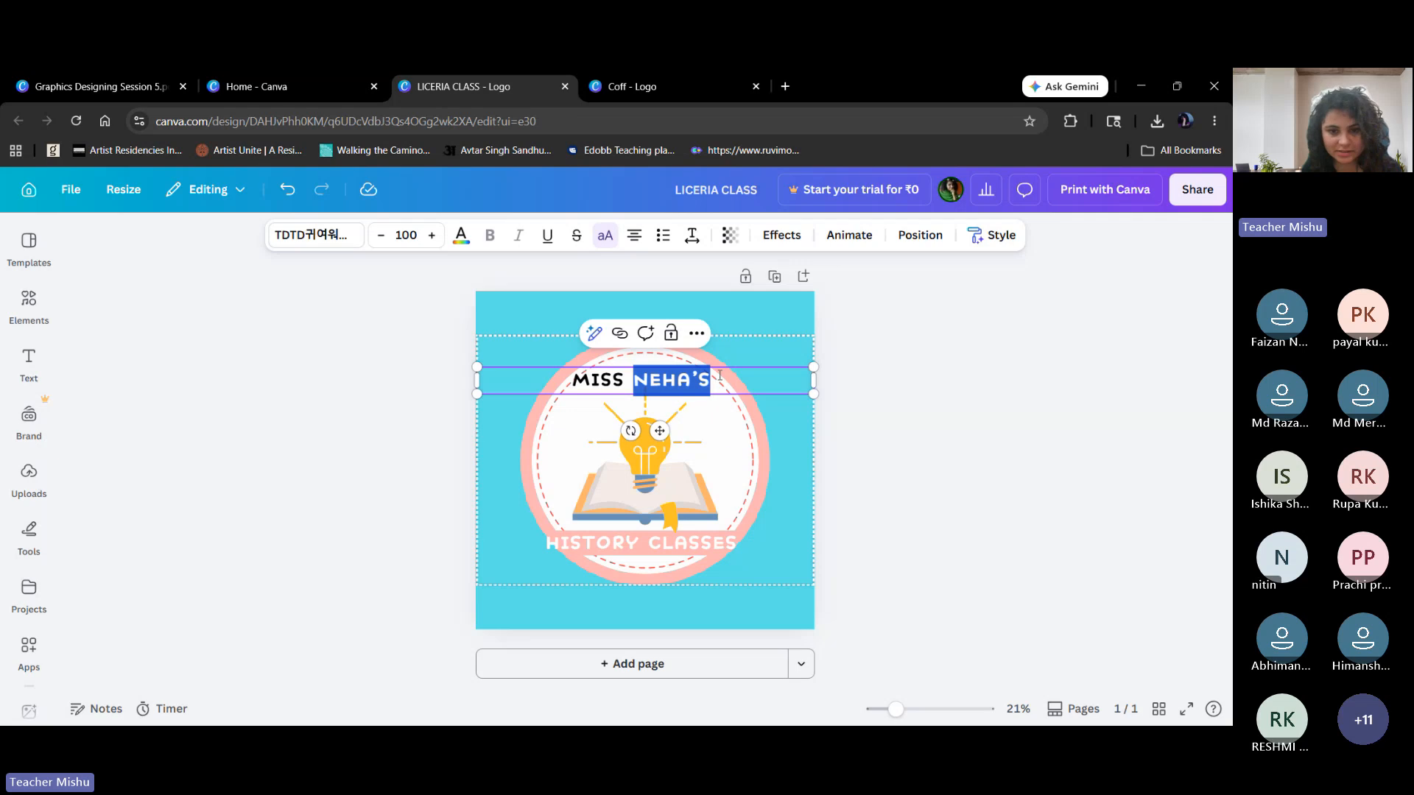
{"action": "left_click", "coordinate": [709, 380]}
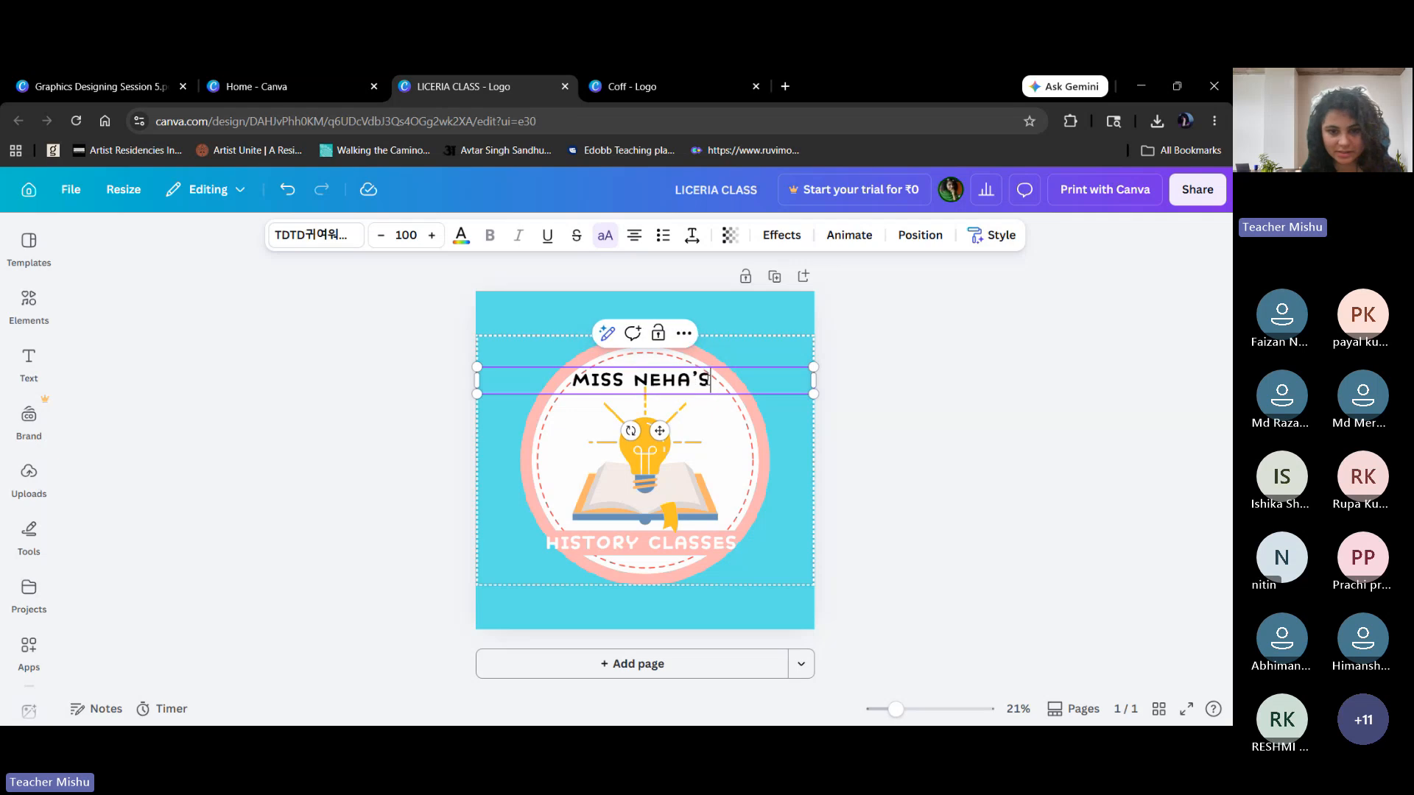
{"action": "left_click", "coordinate": [460, 237]}
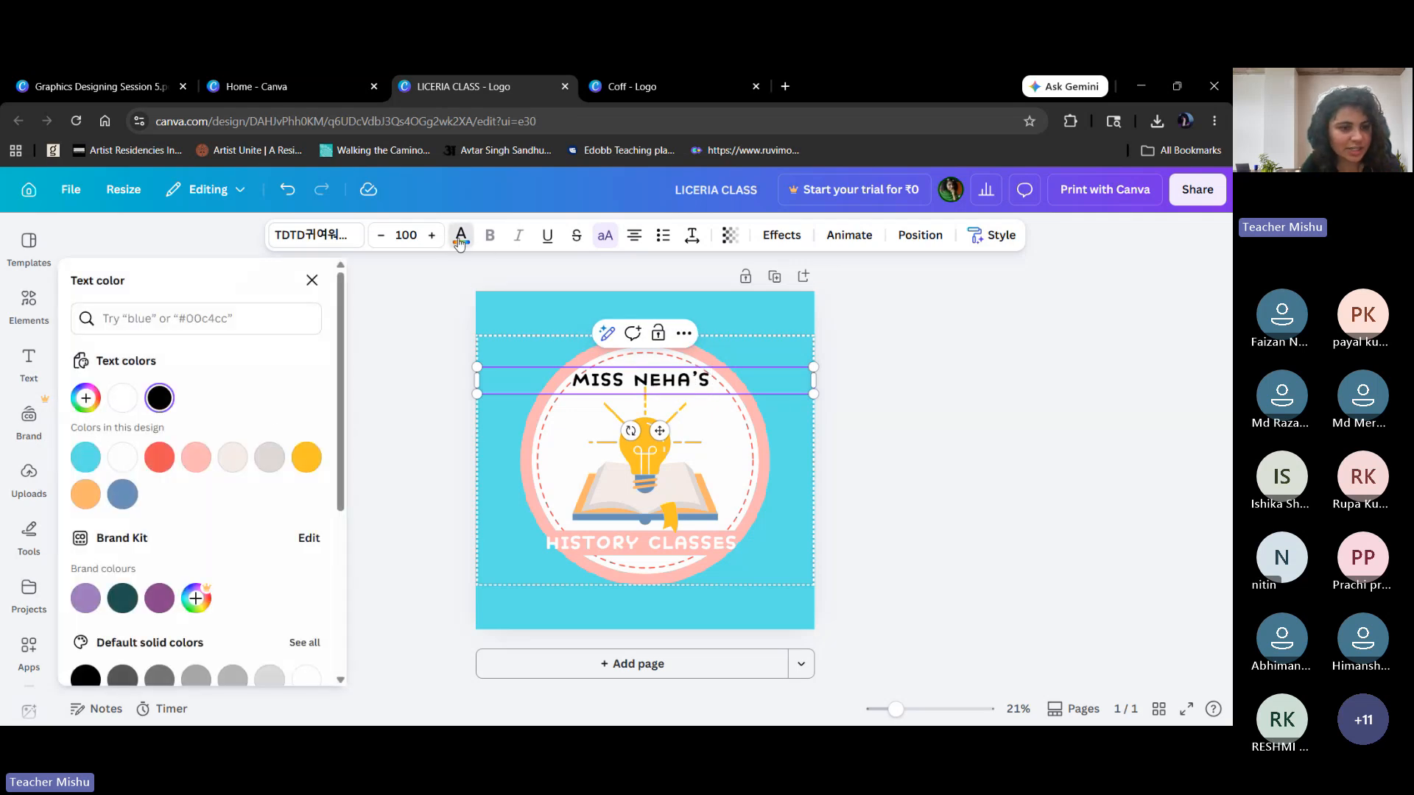
{"action": "left_click", "coordinate": [196, 457]}
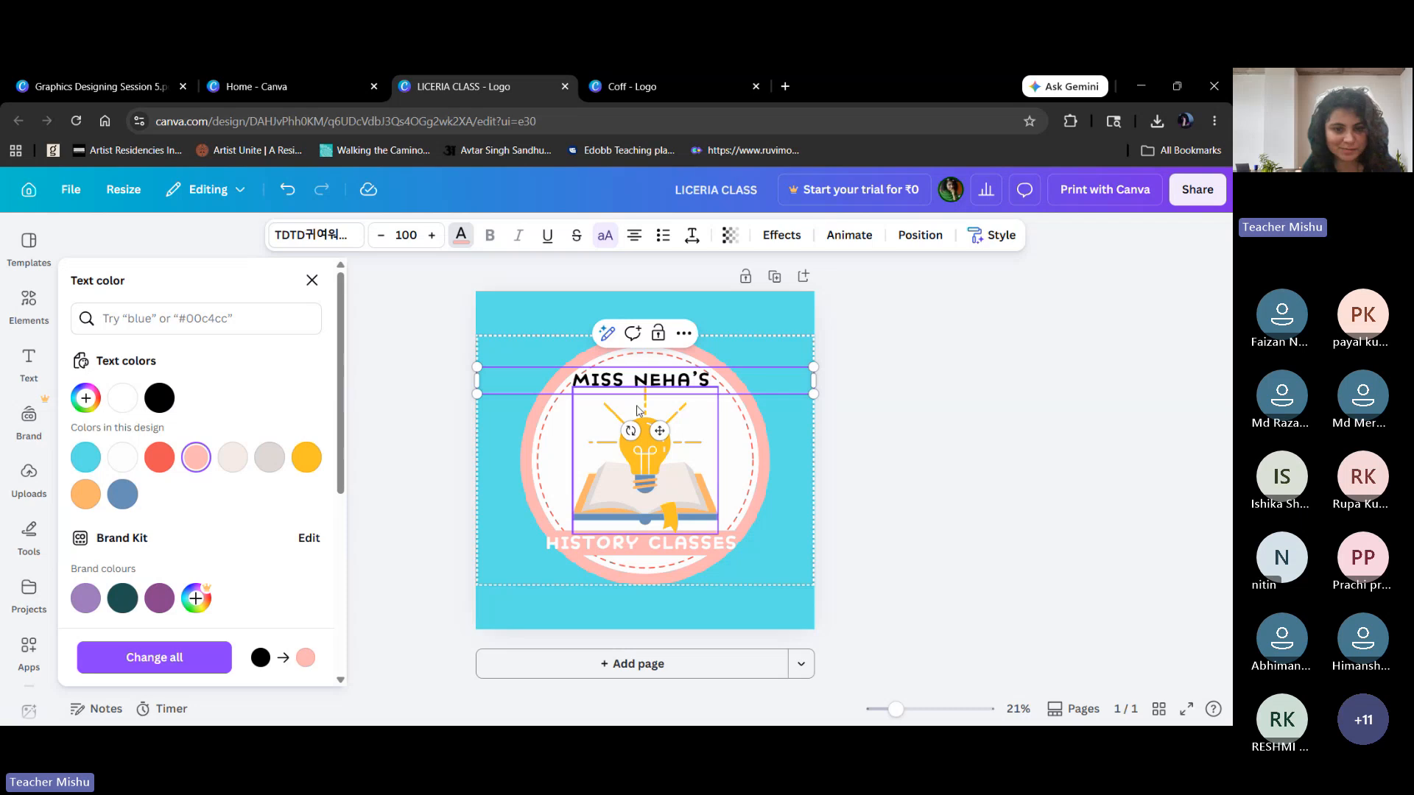
{"action": "triple_click", "coordinate": [572, 380]}
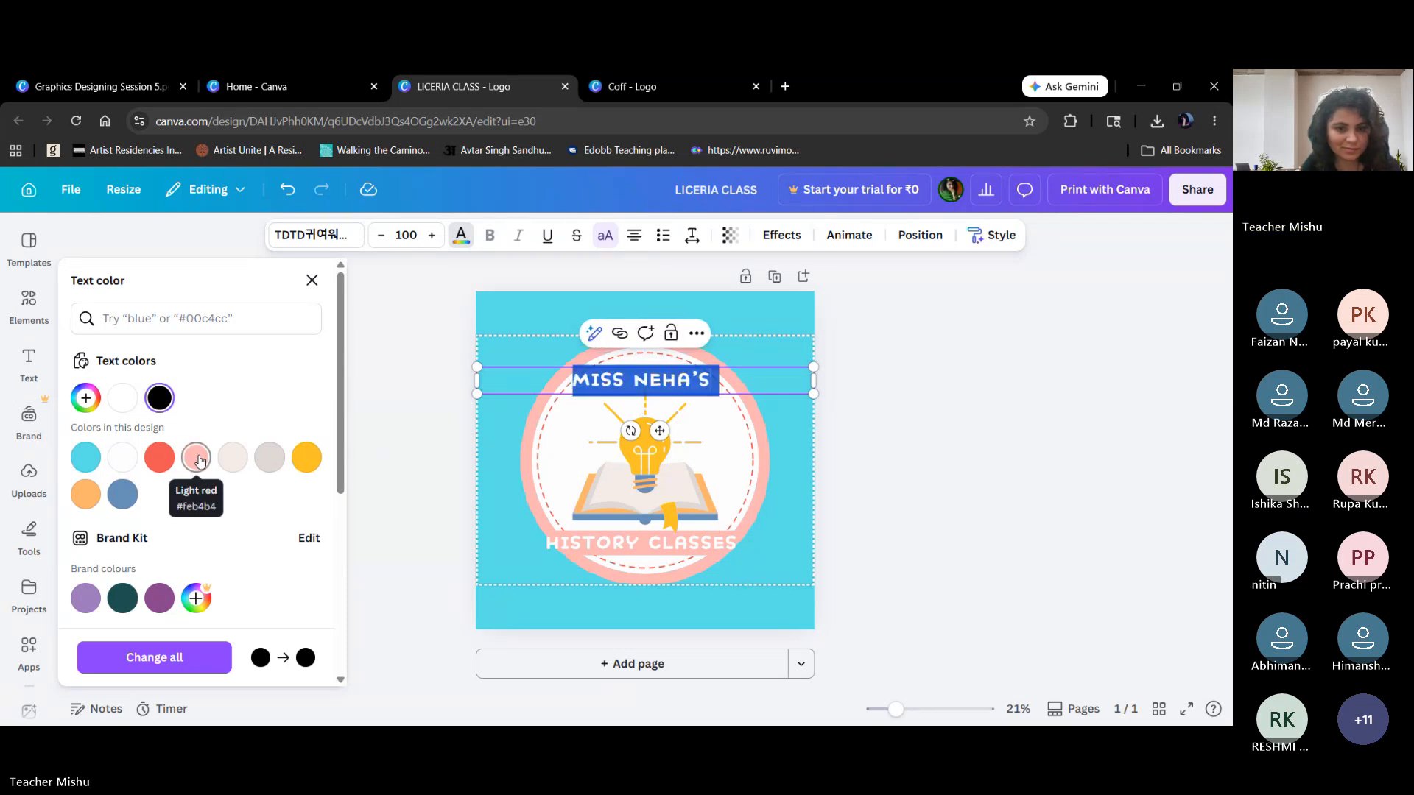
{"action": "left_click", "coordinate": [201, 656]}
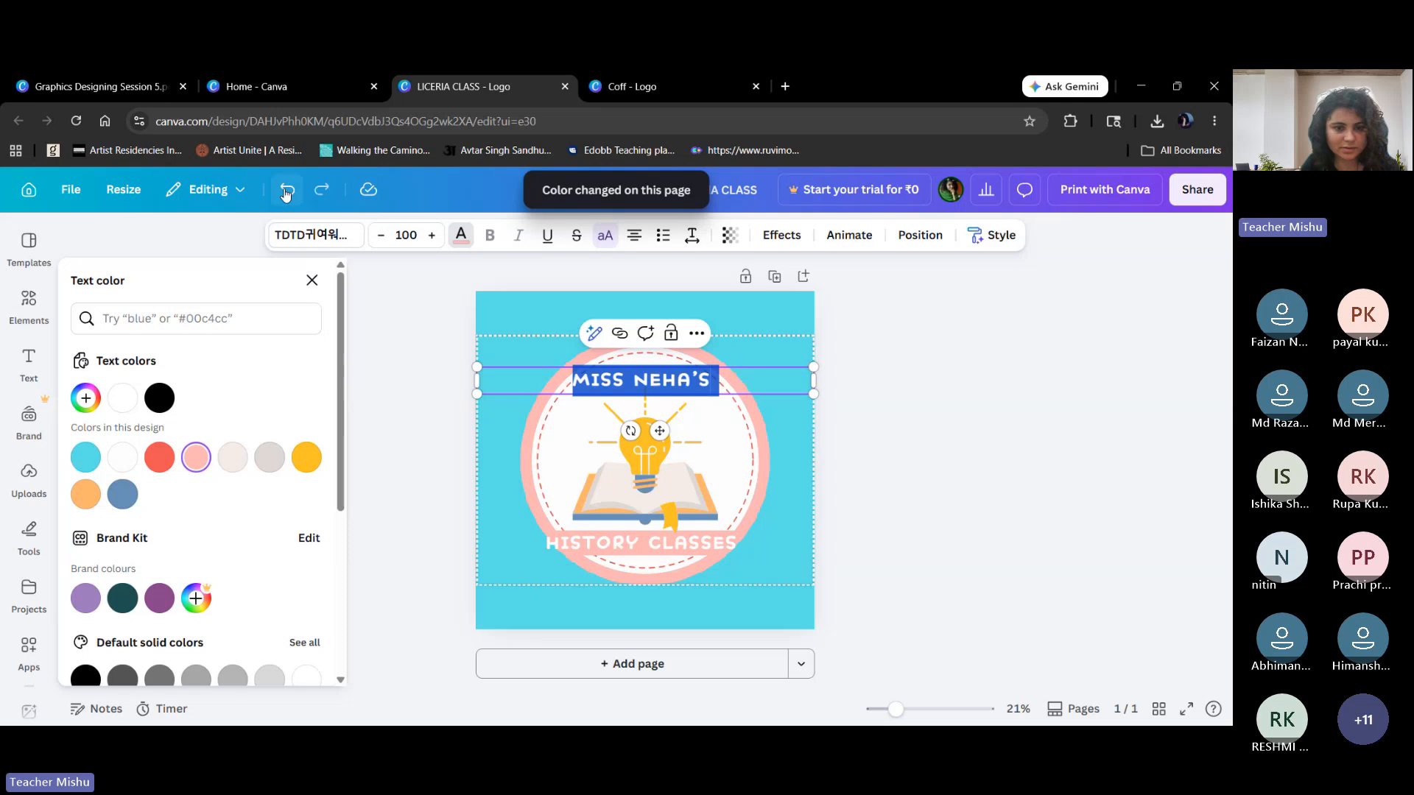
Undo the accidental shift of the grouped logo elements.
{"action": "left_click", "coordinate": [426, 443]}
{"action": "left_click", "coordinate": [471, 440]}
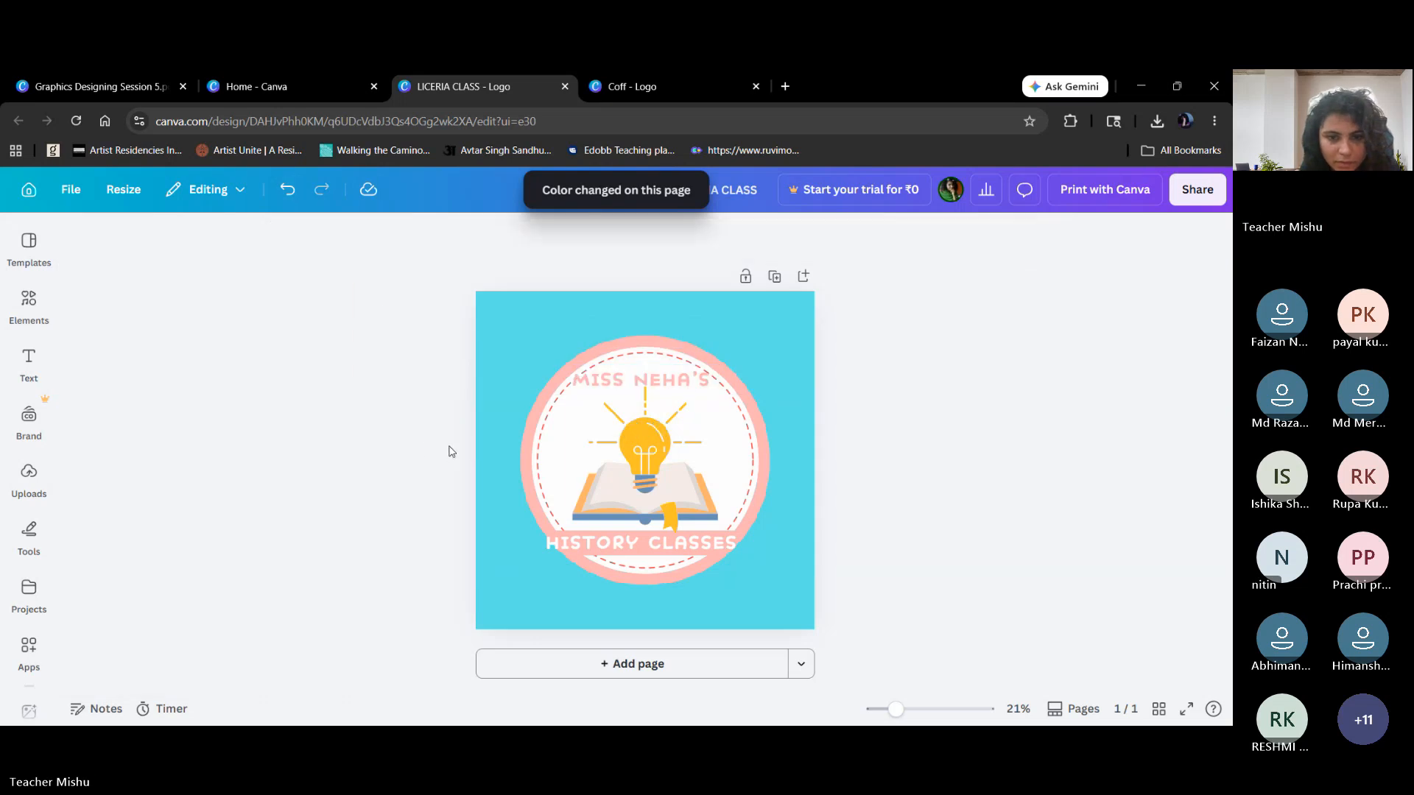
{"action": "left_click", "coordinate": [682, 381]}
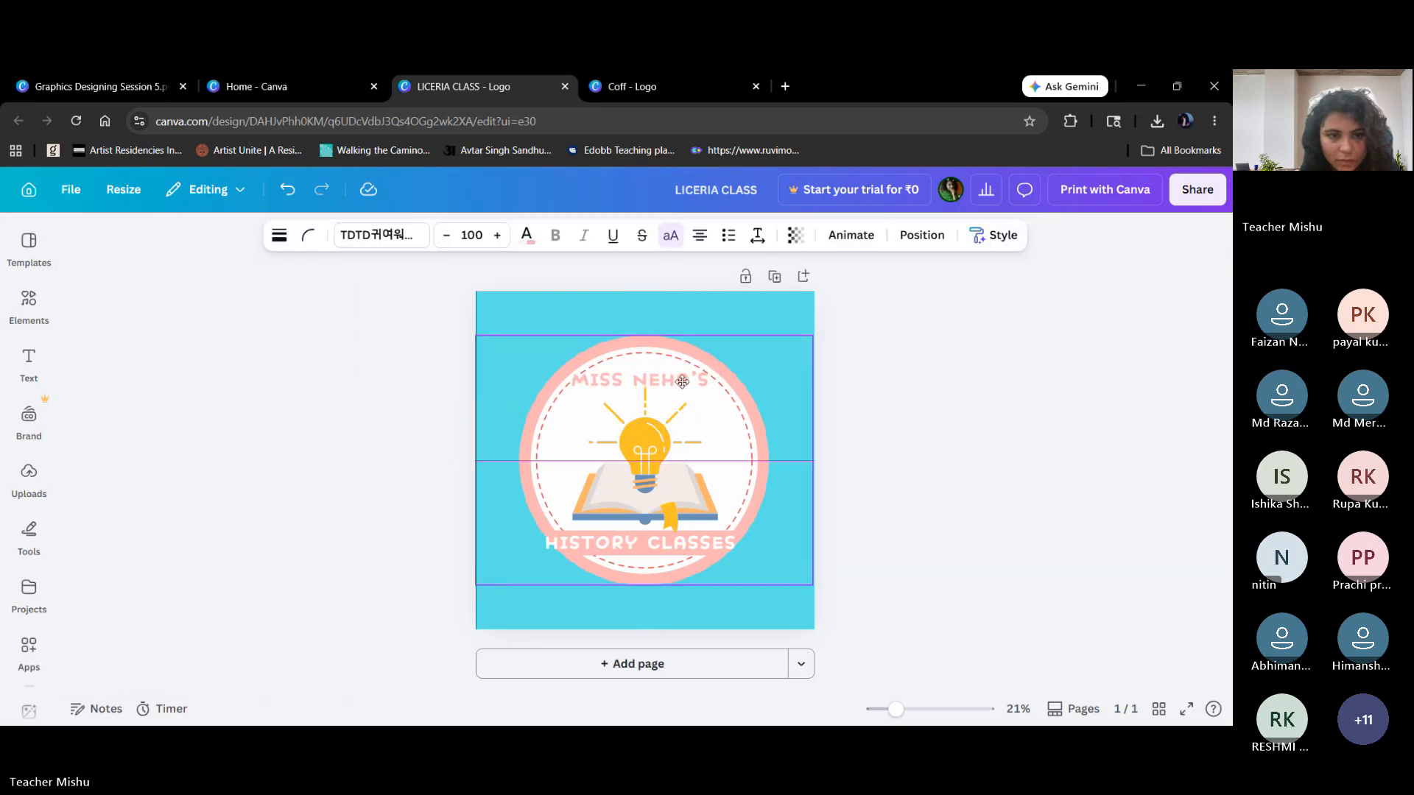
{"action": "left_click", "coordinate": [288, 193]}
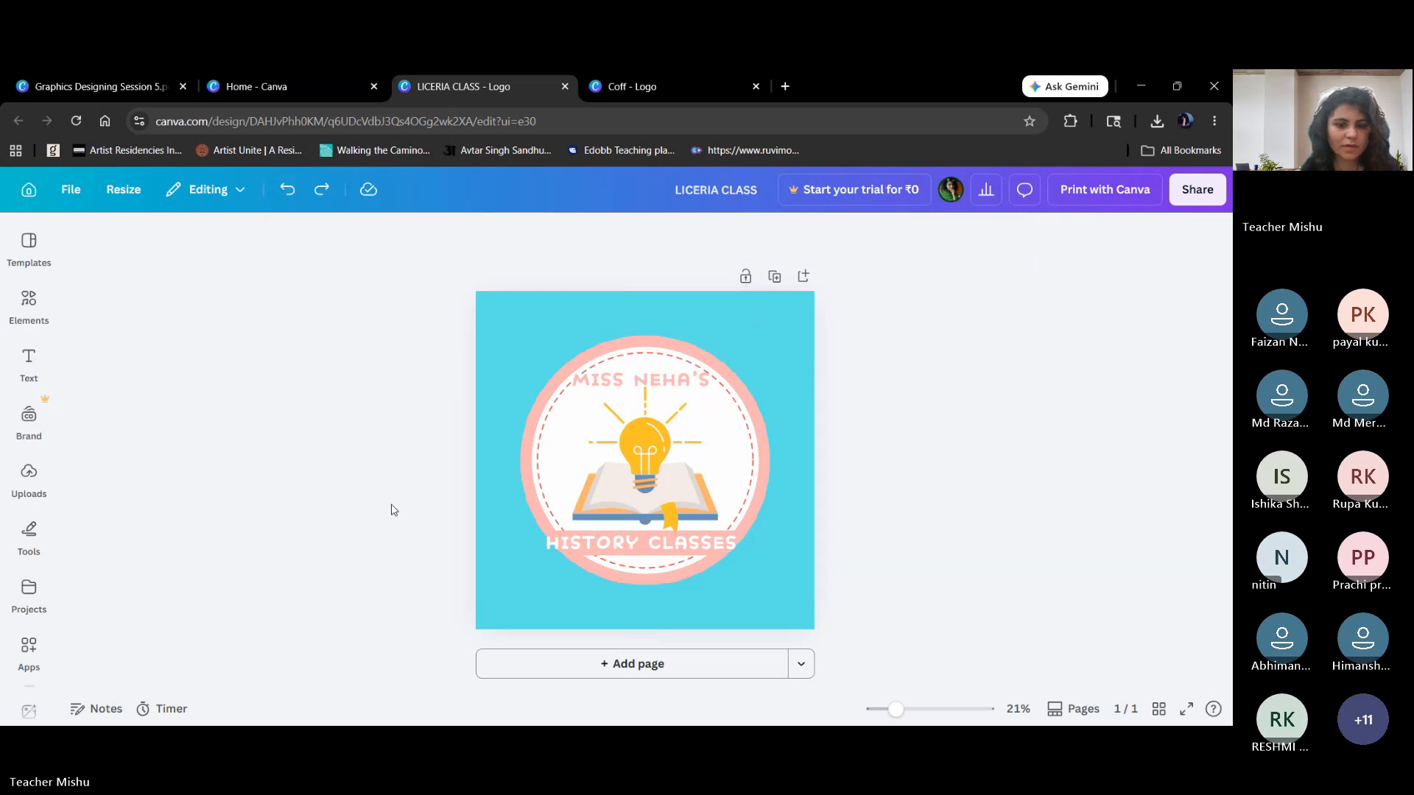
Browse the default solid and gradient colors available for the page background.
{"action": "left_click", "coordinate": [502, 603]}
{"action": "left_click", "coordinate": [610, 235]}
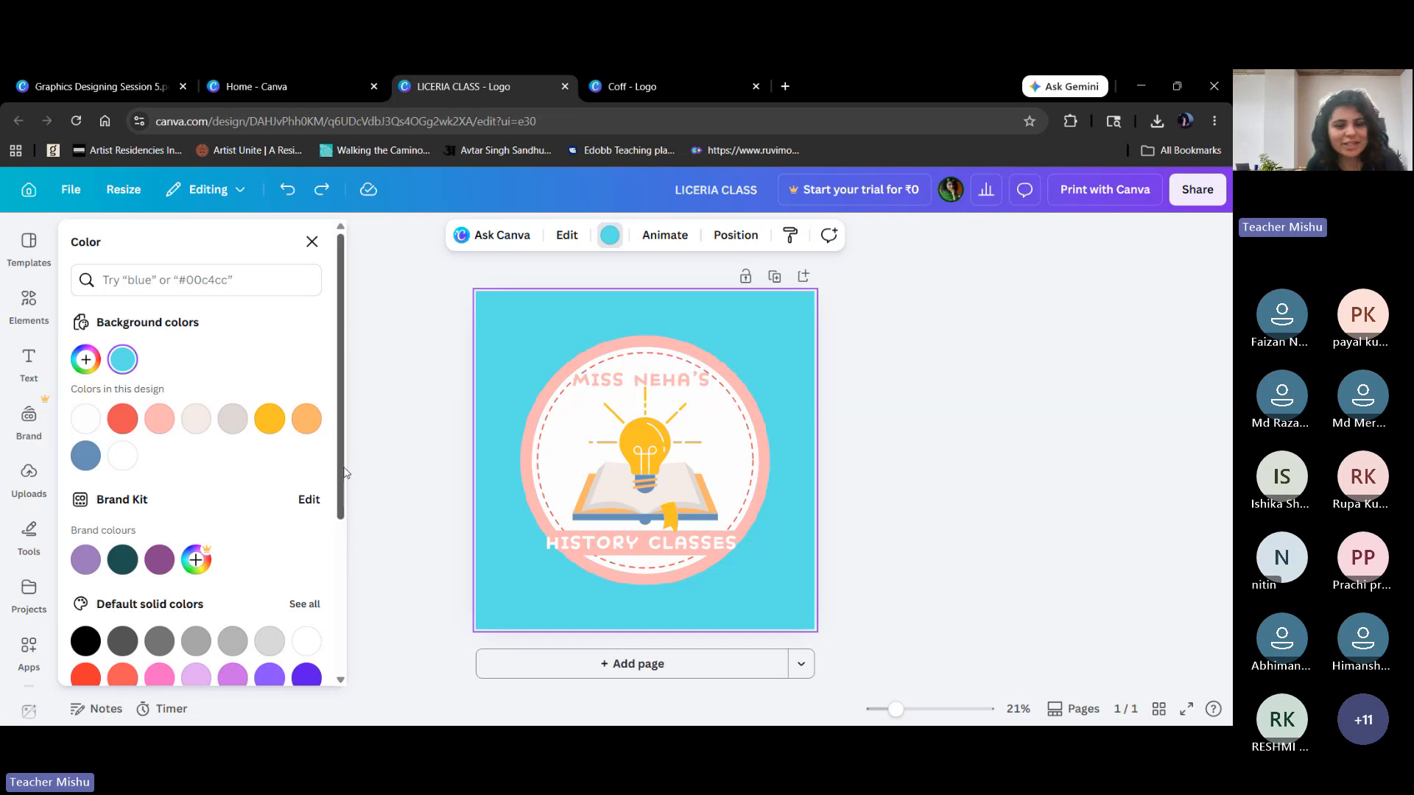
{"action": "left_click_drag", "start_coordinate": [343, 472], "coordinate": [353, 645]}
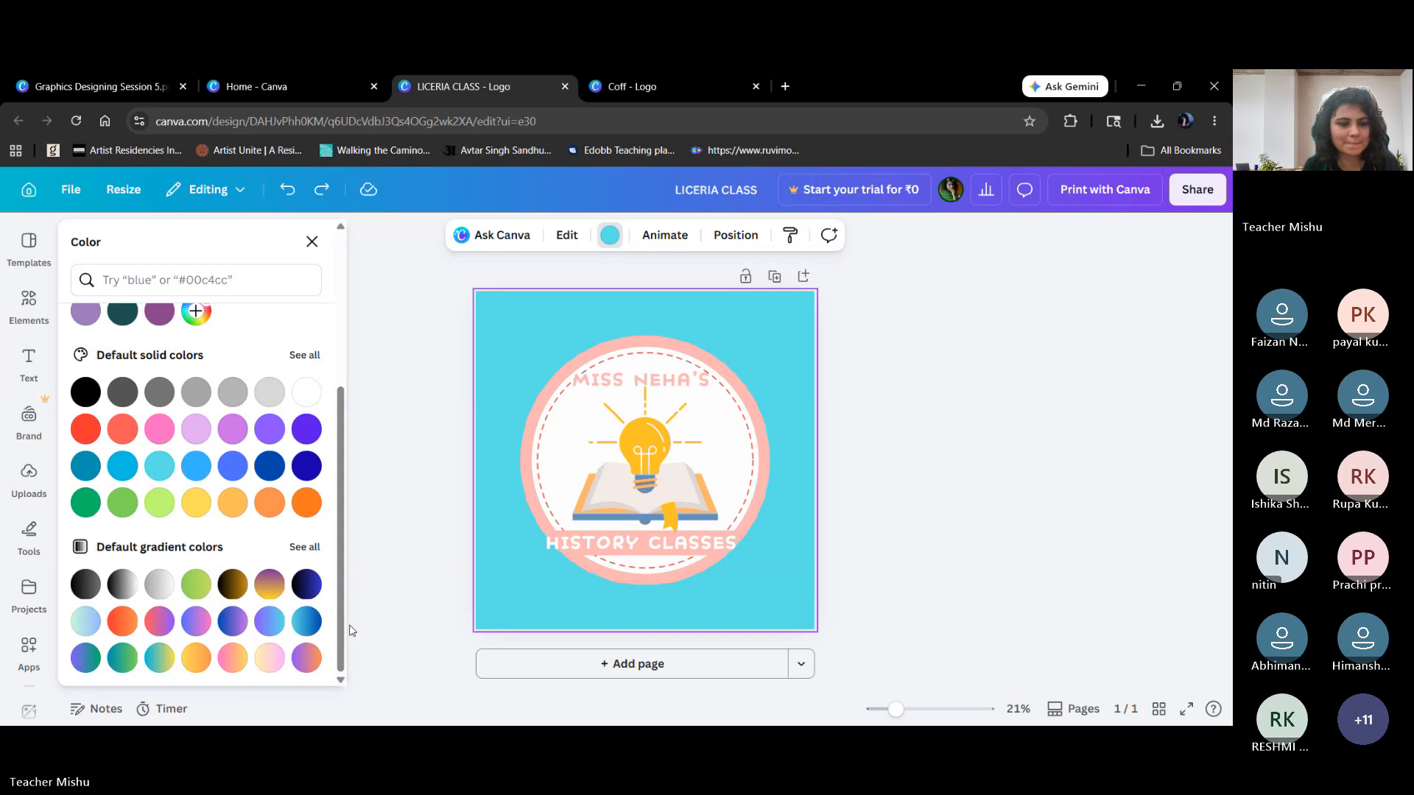
{"action": "left_click_drag", "start_coordinate": [343, 571], "coordinate": [344, 499]}
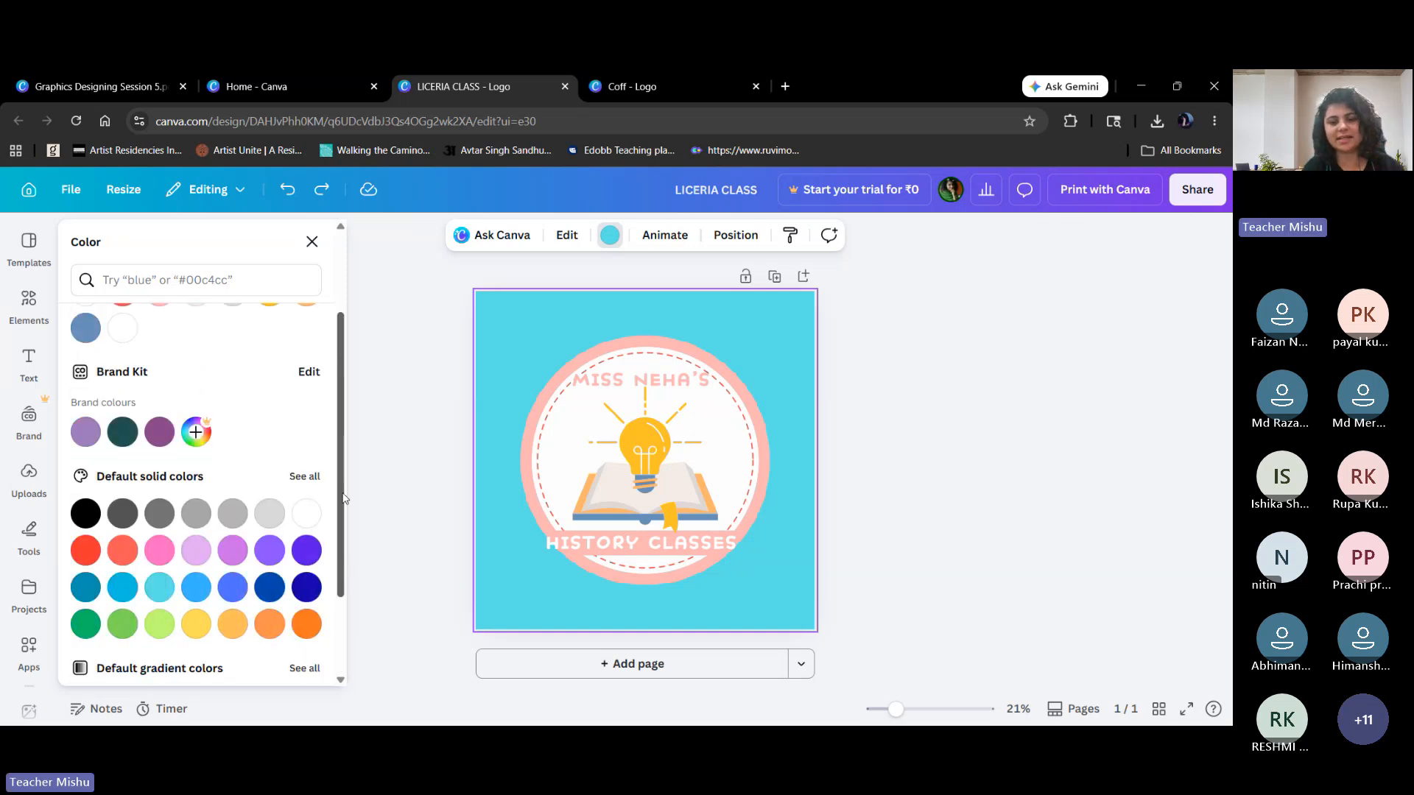
{"action": "mouse_move", "coordinate": [344, 498]}
{"action": "left_mouse_down"}
{"action": "mouse_move", "coordinate": [344, 572]}
{"action": "mouse_move", "coordinate": [341, 484]}
{"action": "left_mouse_up"}
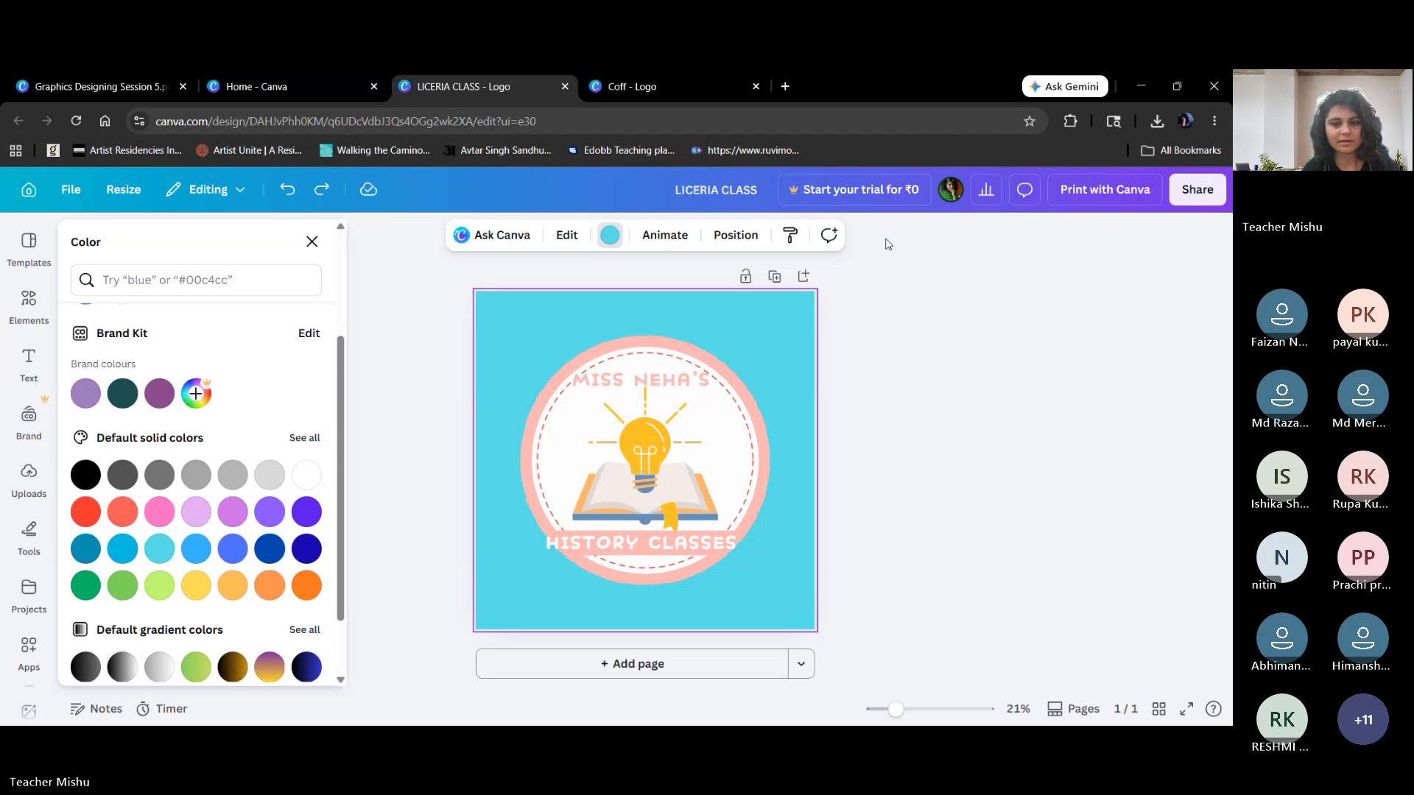
Try solid black as the page background behind the round badge.
{"action": "left_click", "coordinate": [86, 475]}
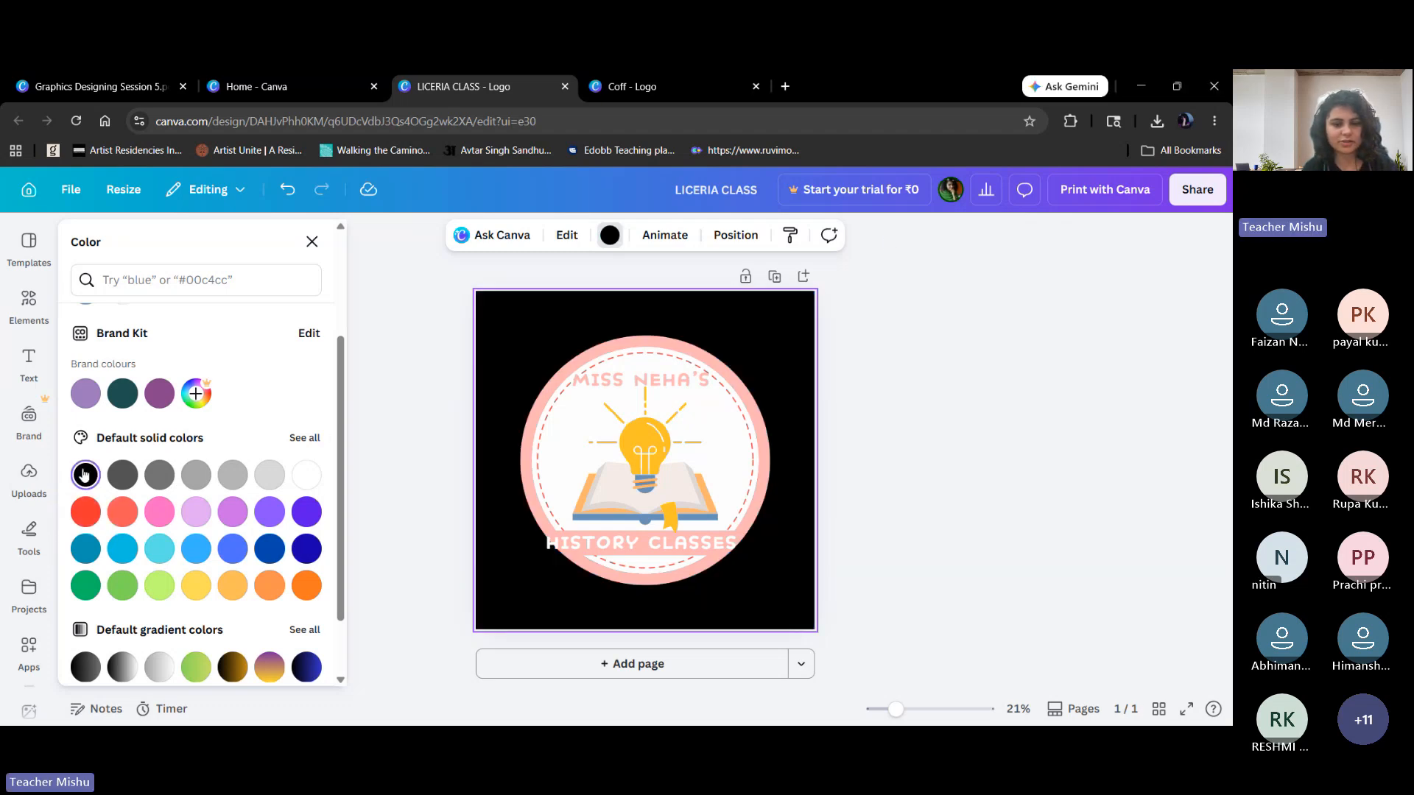
{"action": "left_click", "coordinate": [542, 405]}
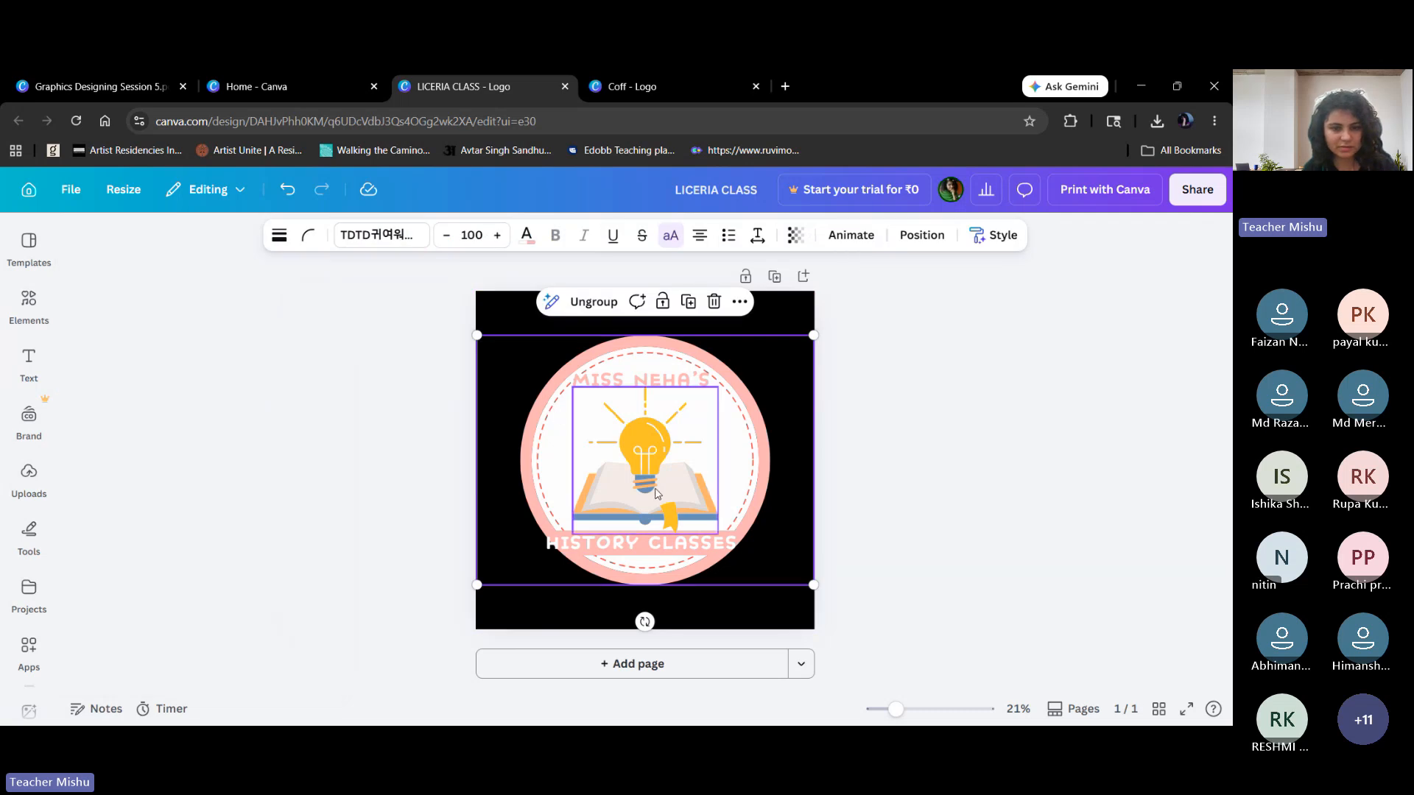
{"action": "double_click", "coordinate": [528, 463]}
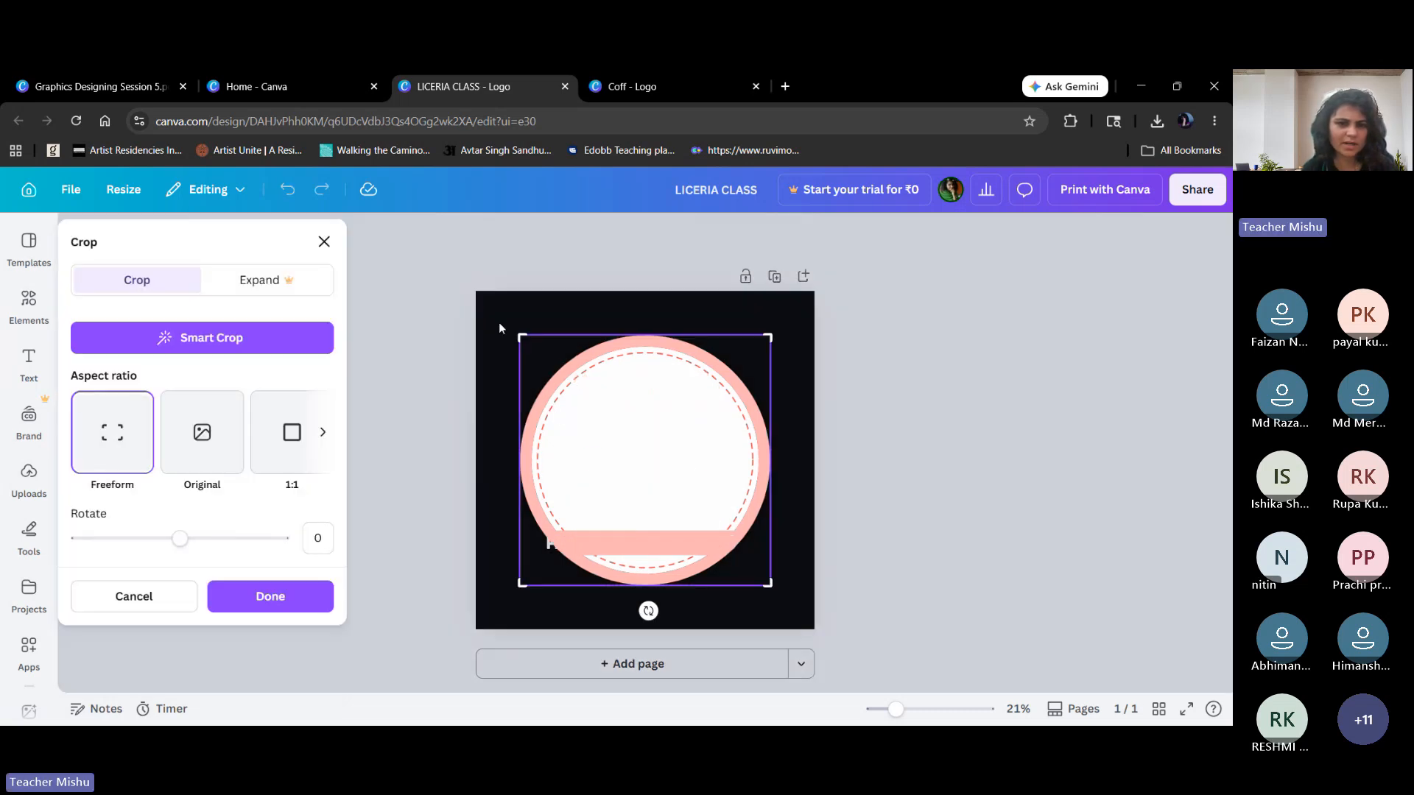
{"action": "left_click", "coordinate": [499, 327]}
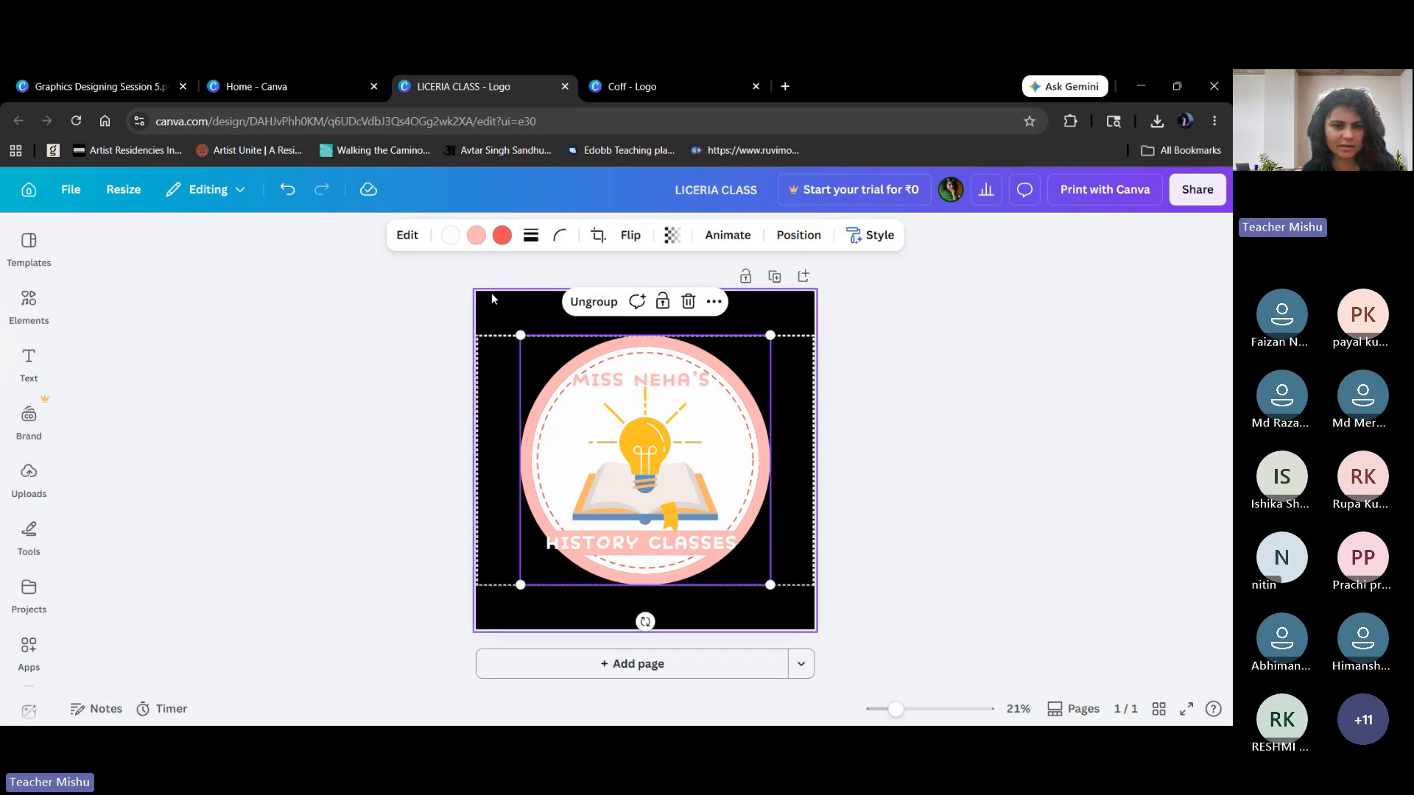
{"action": "left_click", "coordinate": [507, 301]}
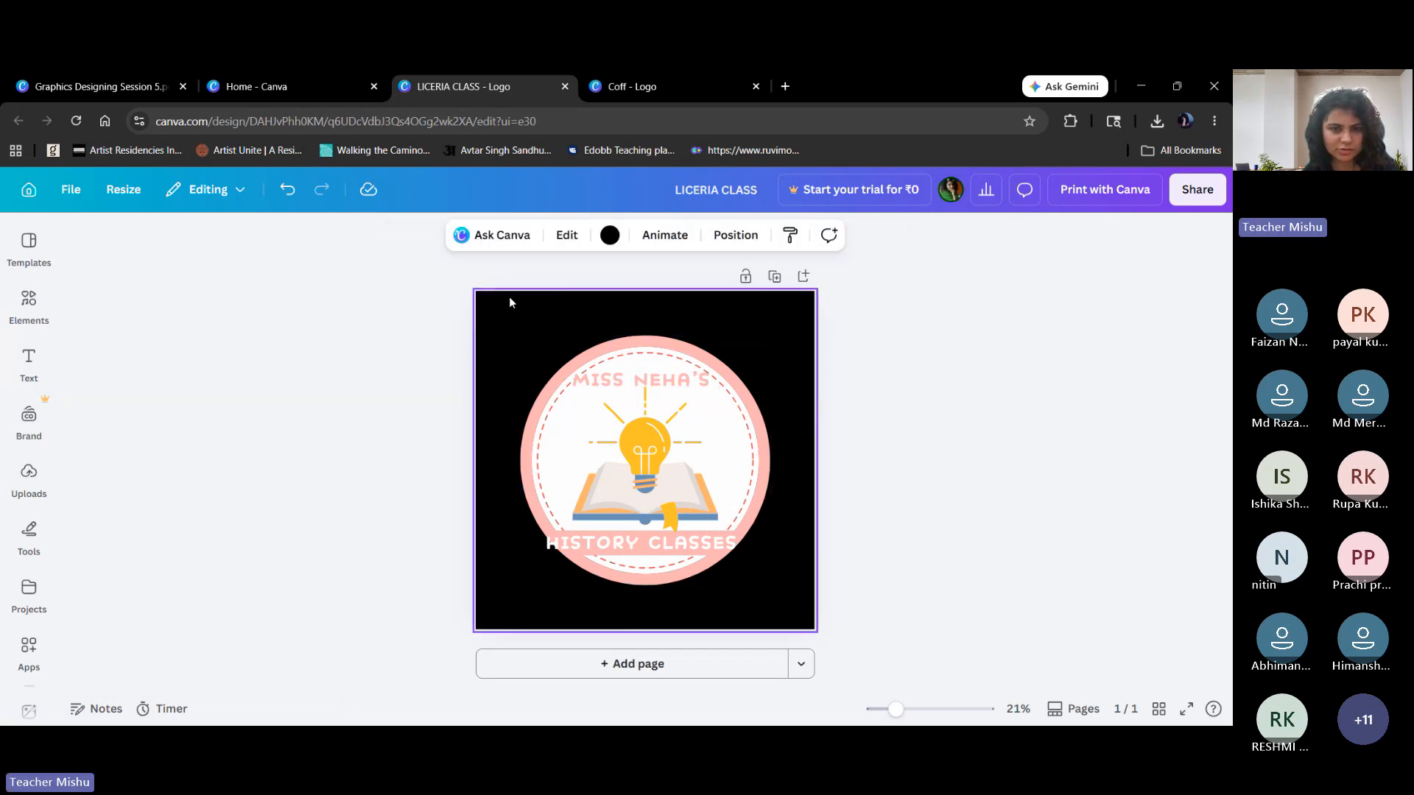
Set the page background to light orange #f4ece8 from the design's colors, after trying the book's blue.
{"action": "left_click", "coordinate": [609, 236]}
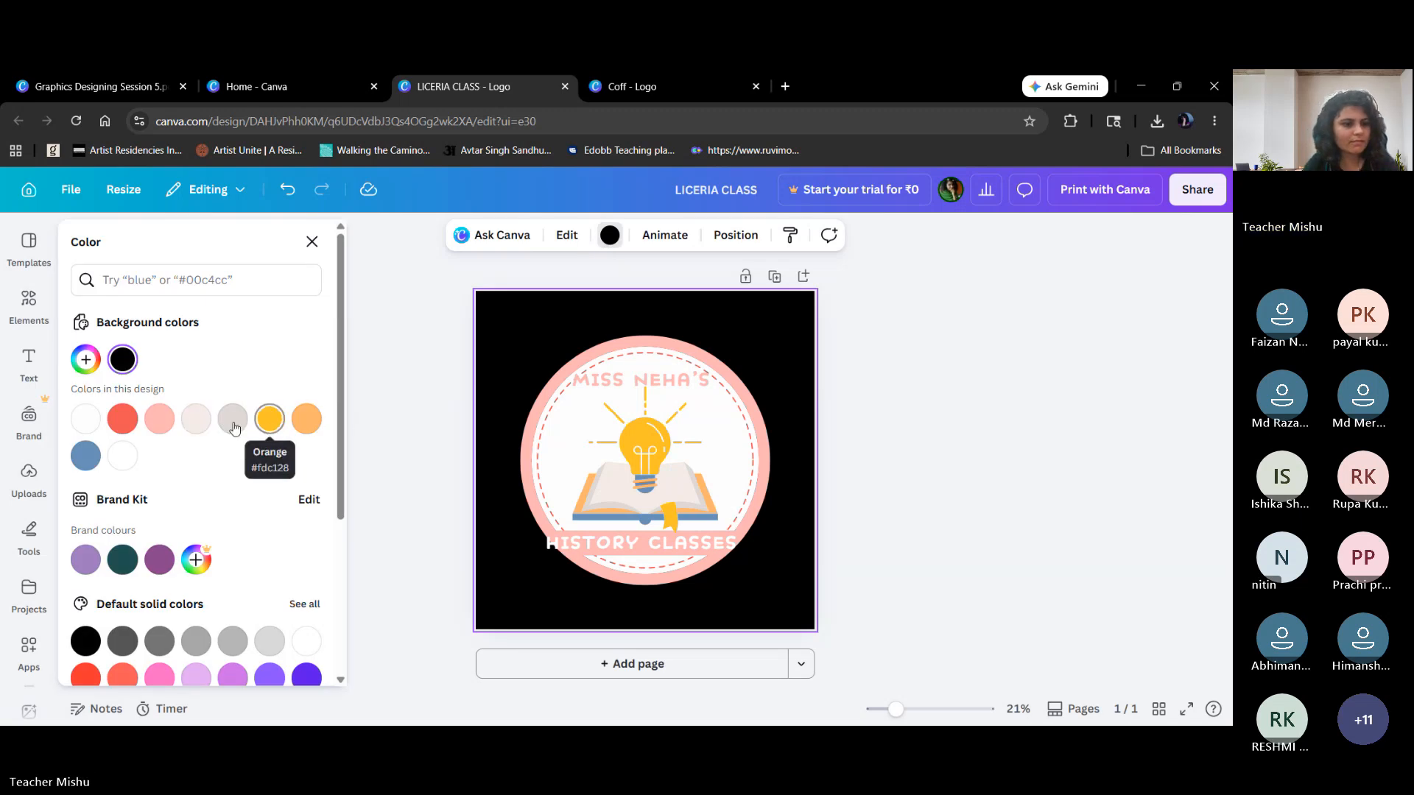
{"action": "left_click", "coordinate": [86, 457]}
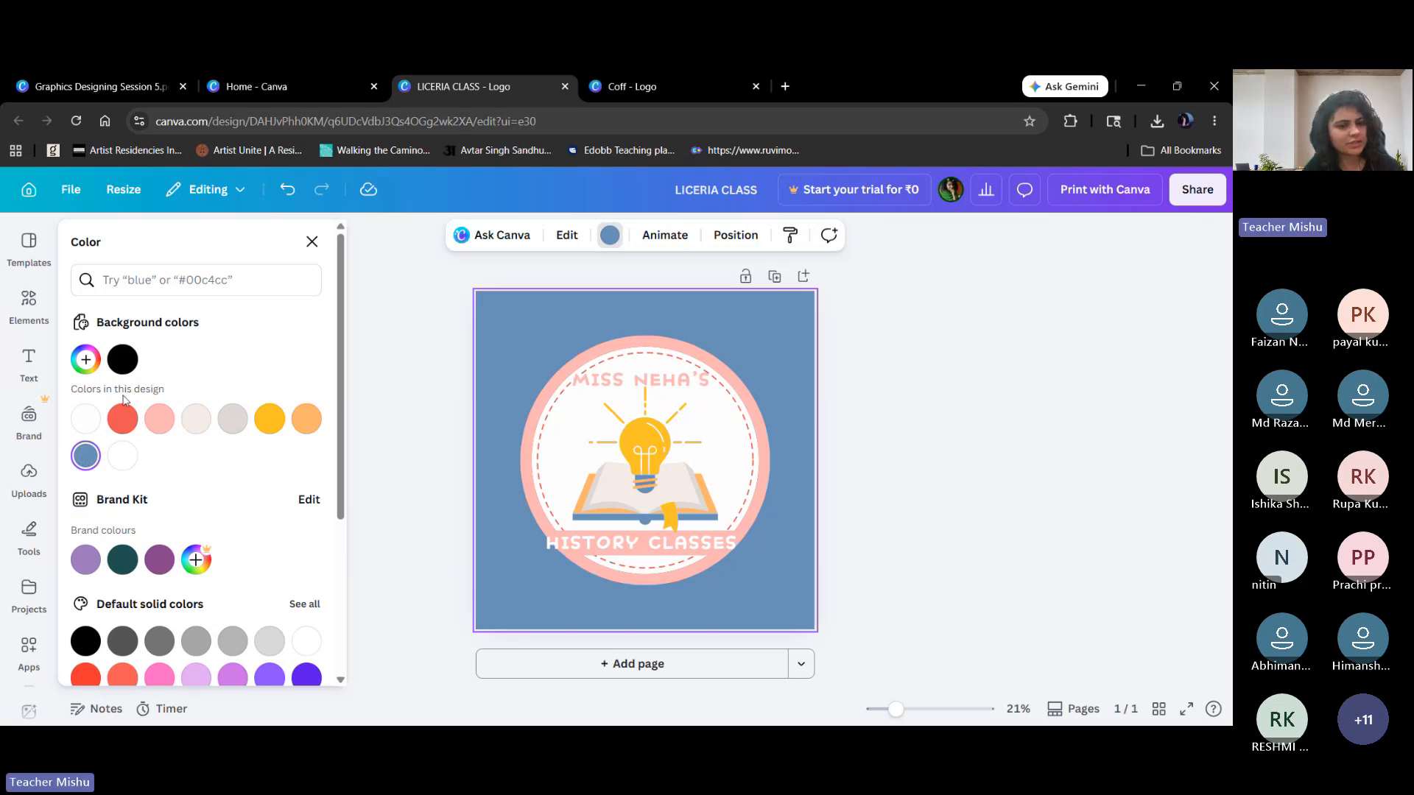
{"action": "left_click", "coordinate": [202, 427]}
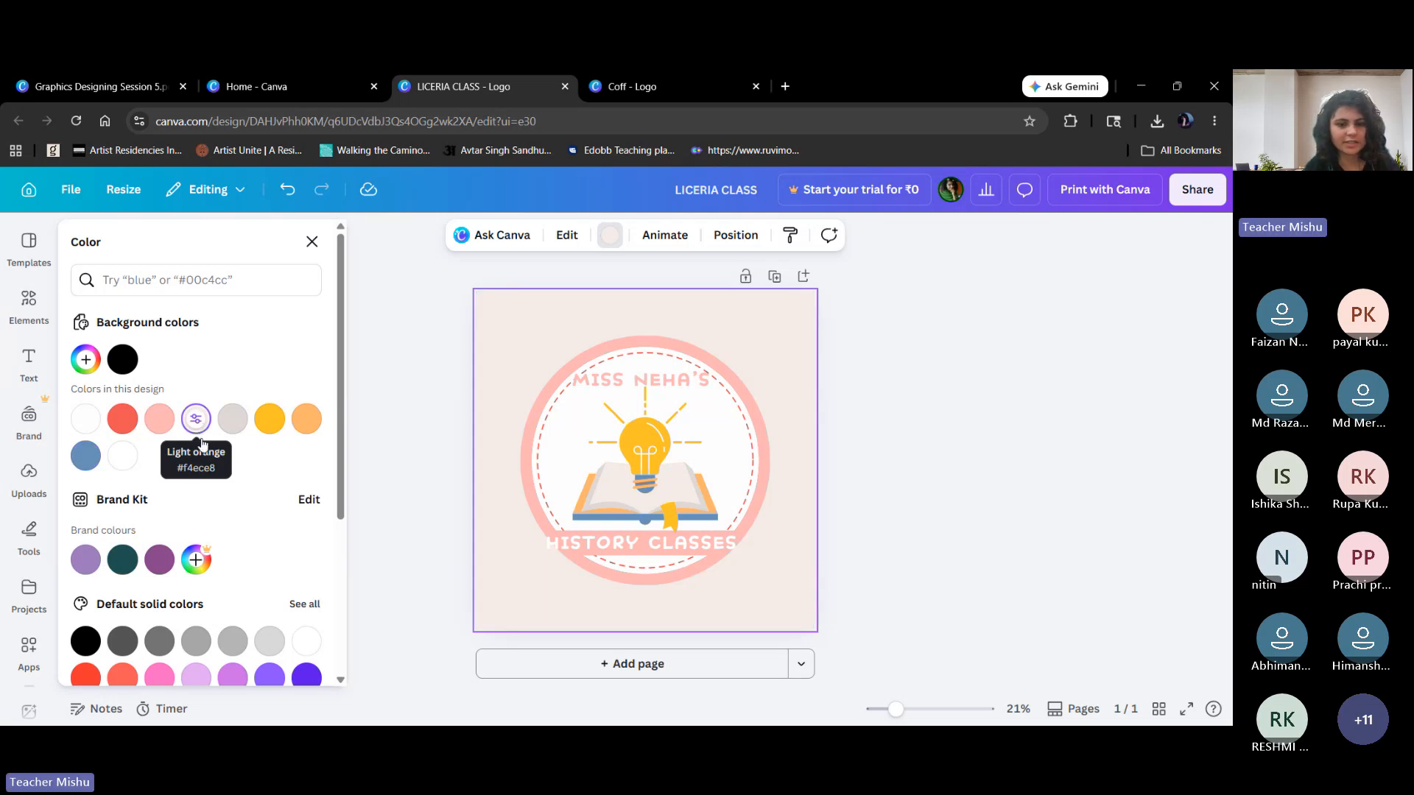
Search the colors for brown and apply the default reddish brown to the badge's dashed ring, outer ring and banner.
{"action": "left_click", "coordinate": [532, 500]}
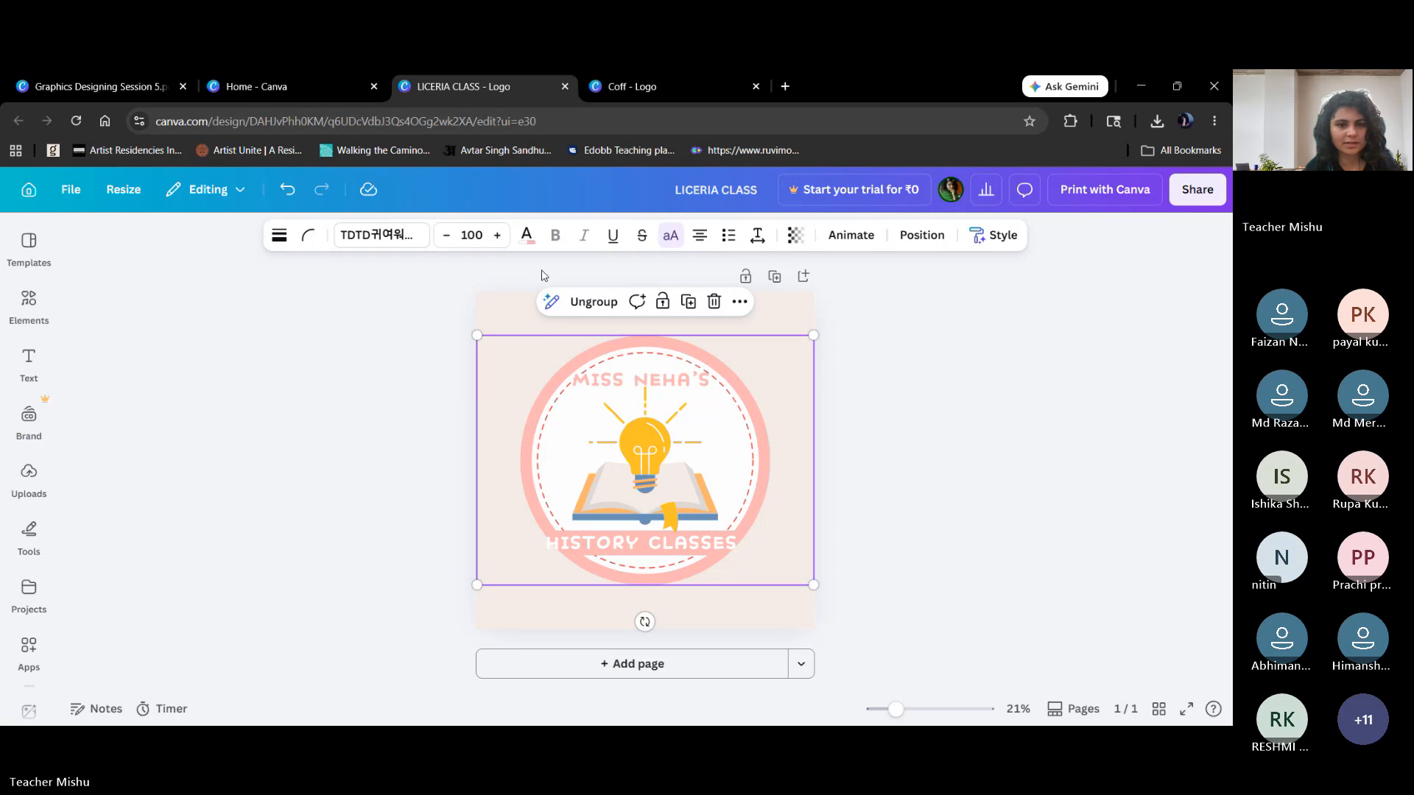
{"action": "left_click", "coordinate": [527, 234]}
{"action": "left_click", "coordinate": [375, 404]}
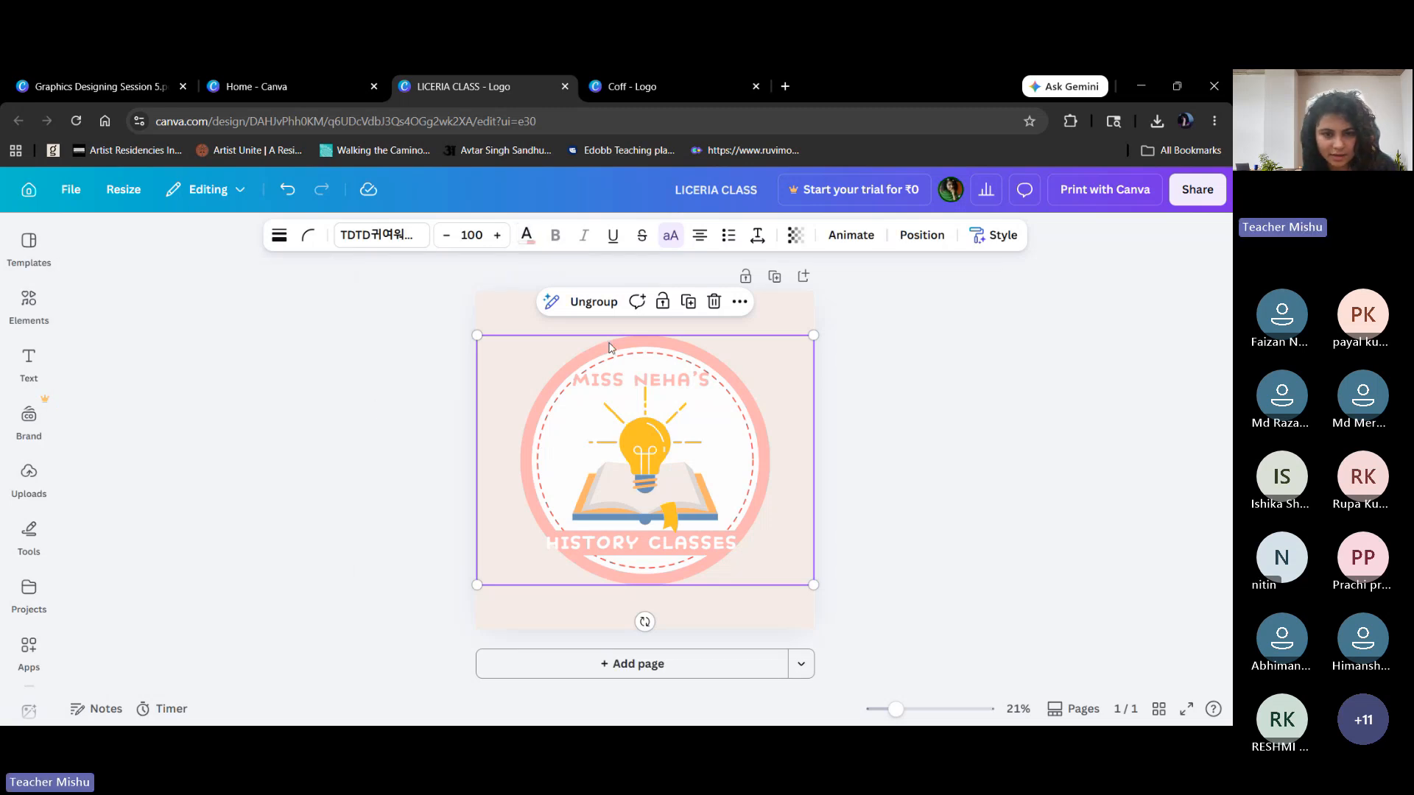
{"action": "left_click", "coordinate": [609, 348]}
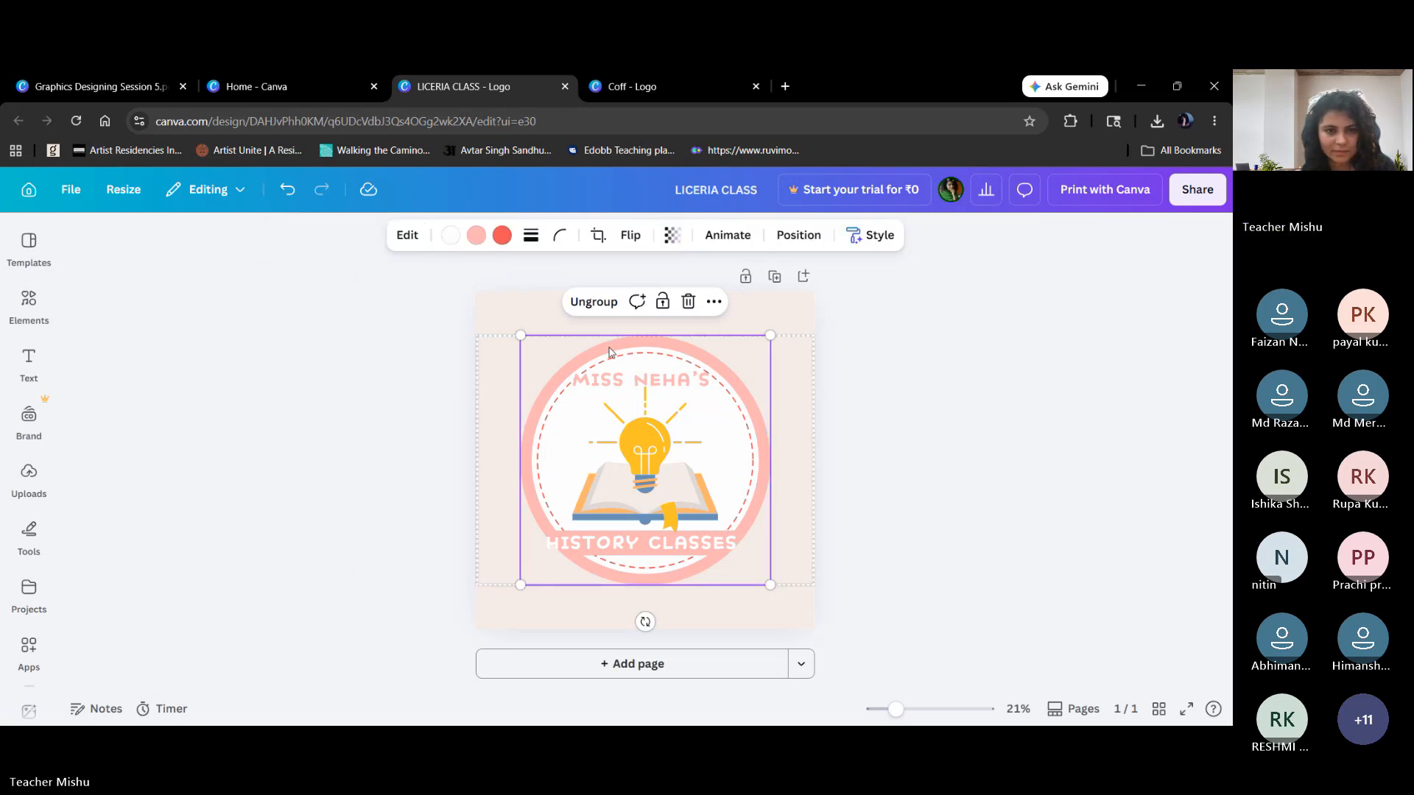
{"action": "left_click", "coordinate": [504, 237]}
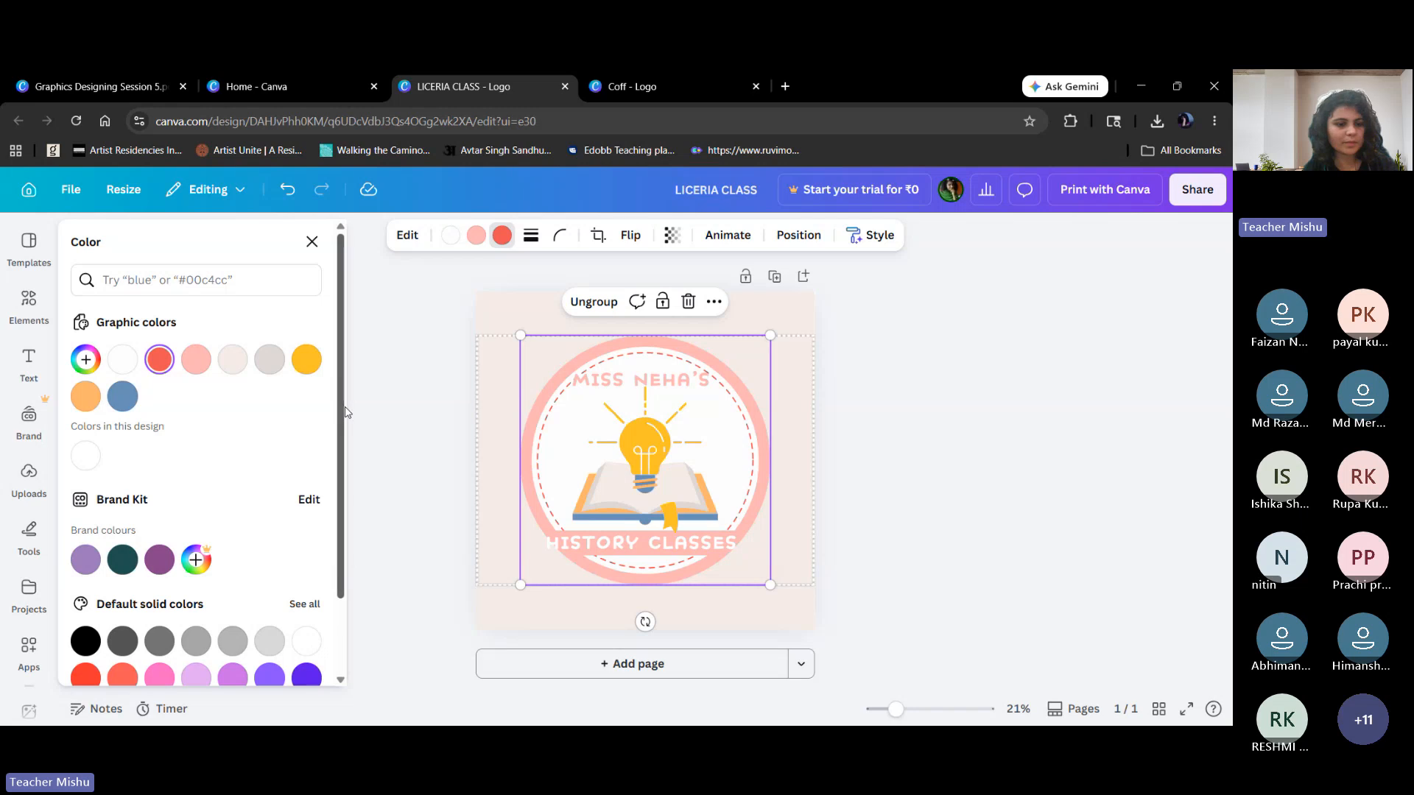
{"action": "scroll", "coordinate": [339, 410], "scroll_direction": "down", "scroll_amount": 2}
{"action": "scroll", "coordinate": [221, 442], "scroll_direction": "up", "scroll_amount": 2}
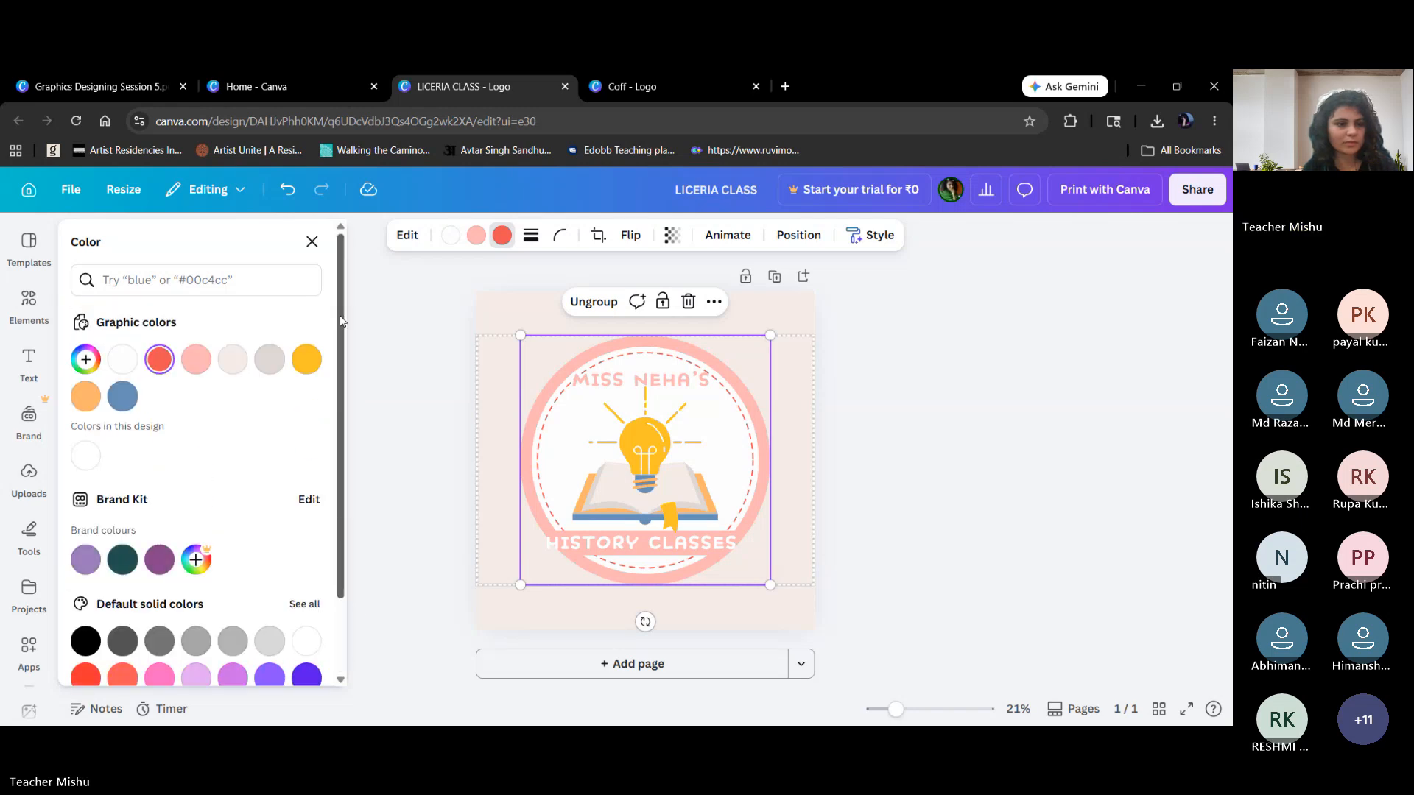
{"action": "left_click", "coordinate": [223, 279]}
{"action": "type", "text": "br"}
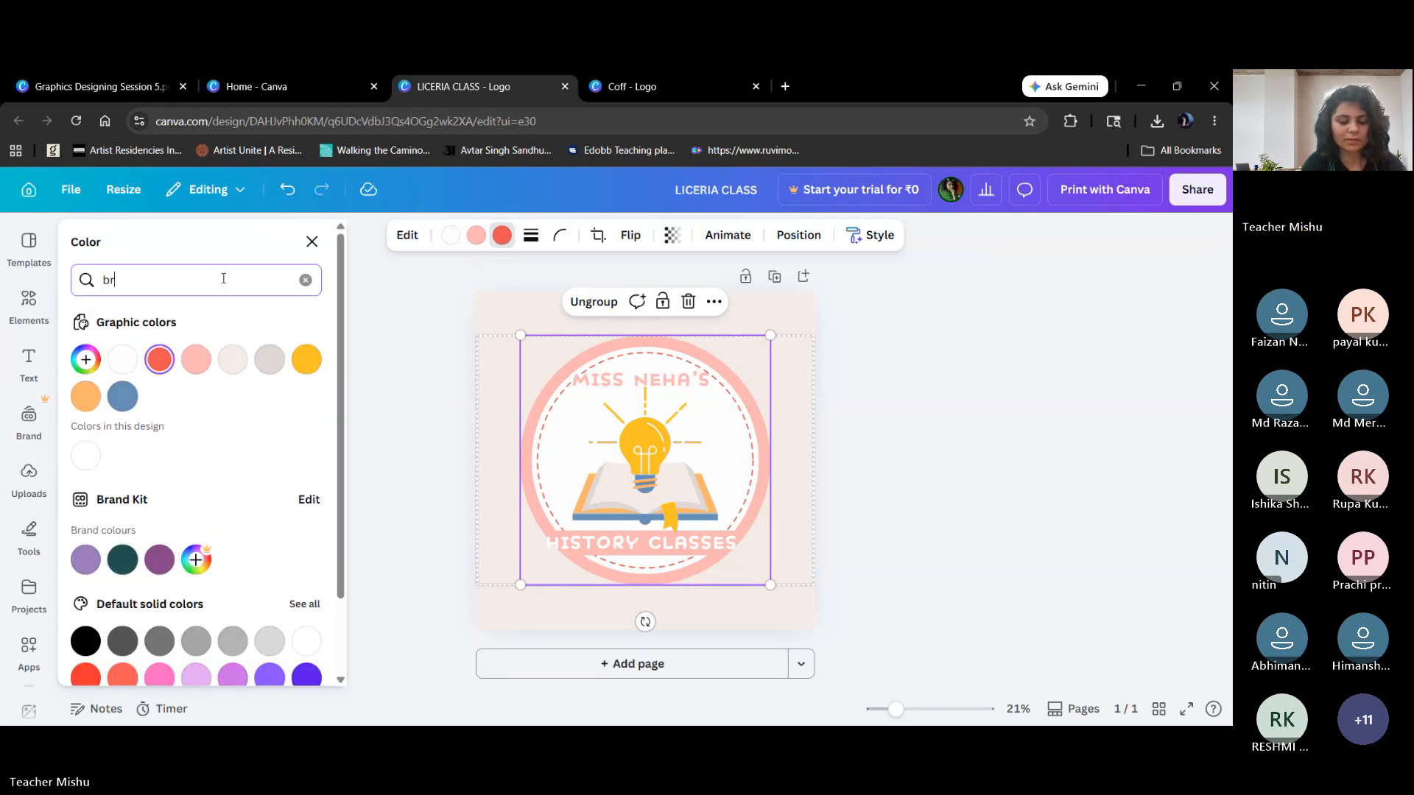
{"action": "type", "text": "own"}
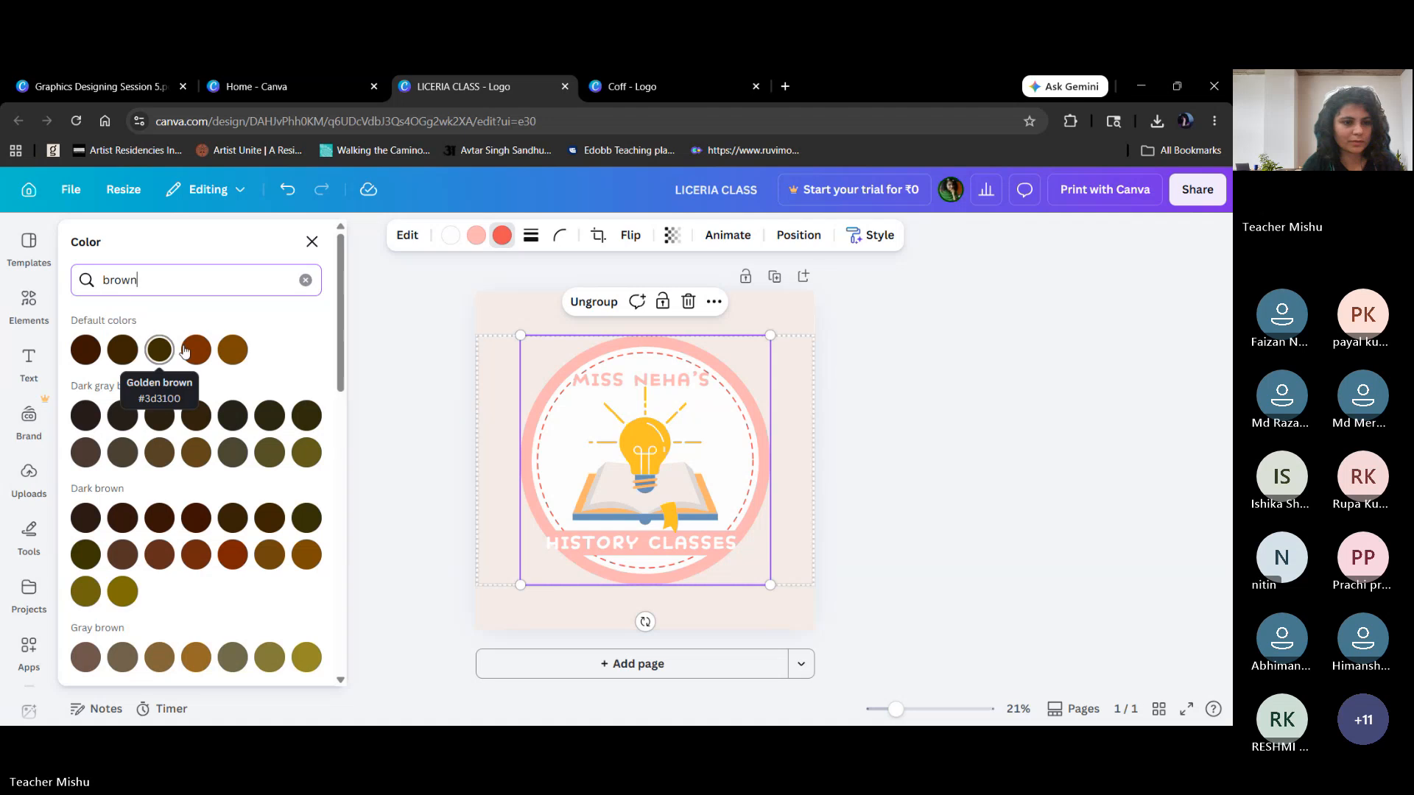
{"action": "left_click", "coordinate": [194, 350]}
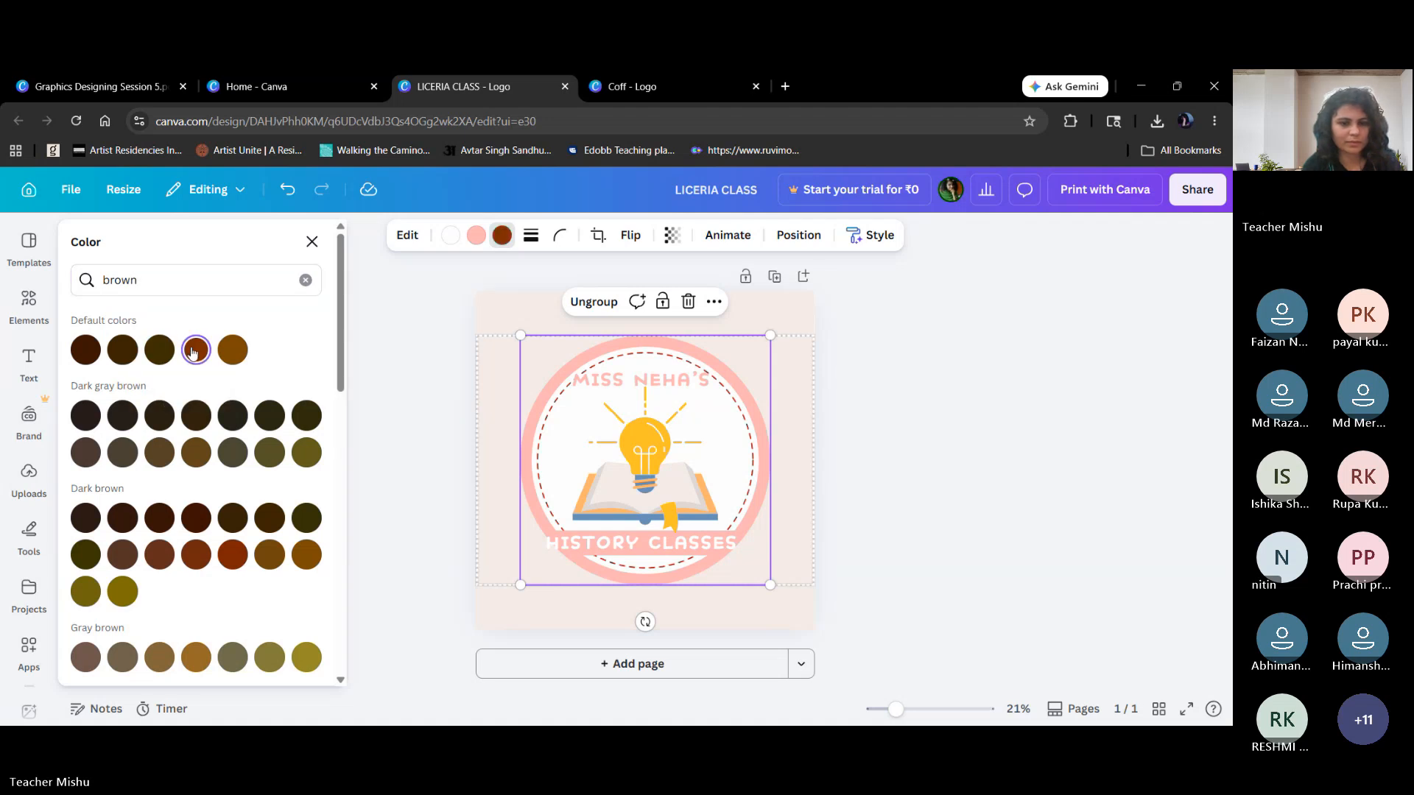
{"action": "left_click", "coordinate": [476, 237]}
{"action": "left_click", "coordinate": [188, 357]}
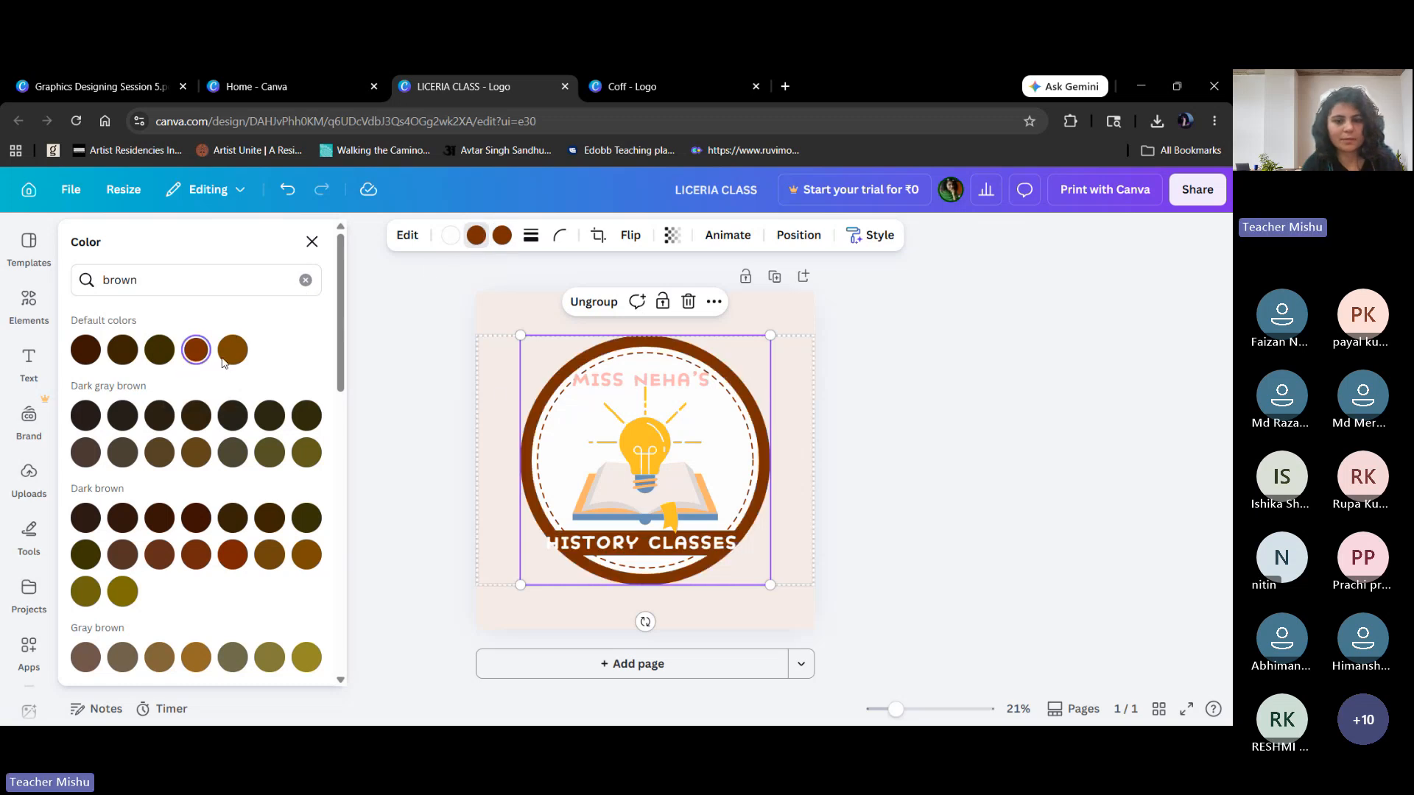
Change the upper text line's color to the badge's reddish brown from the design's colors.
{"action": "left_click", "coordinate": [607, 382]}
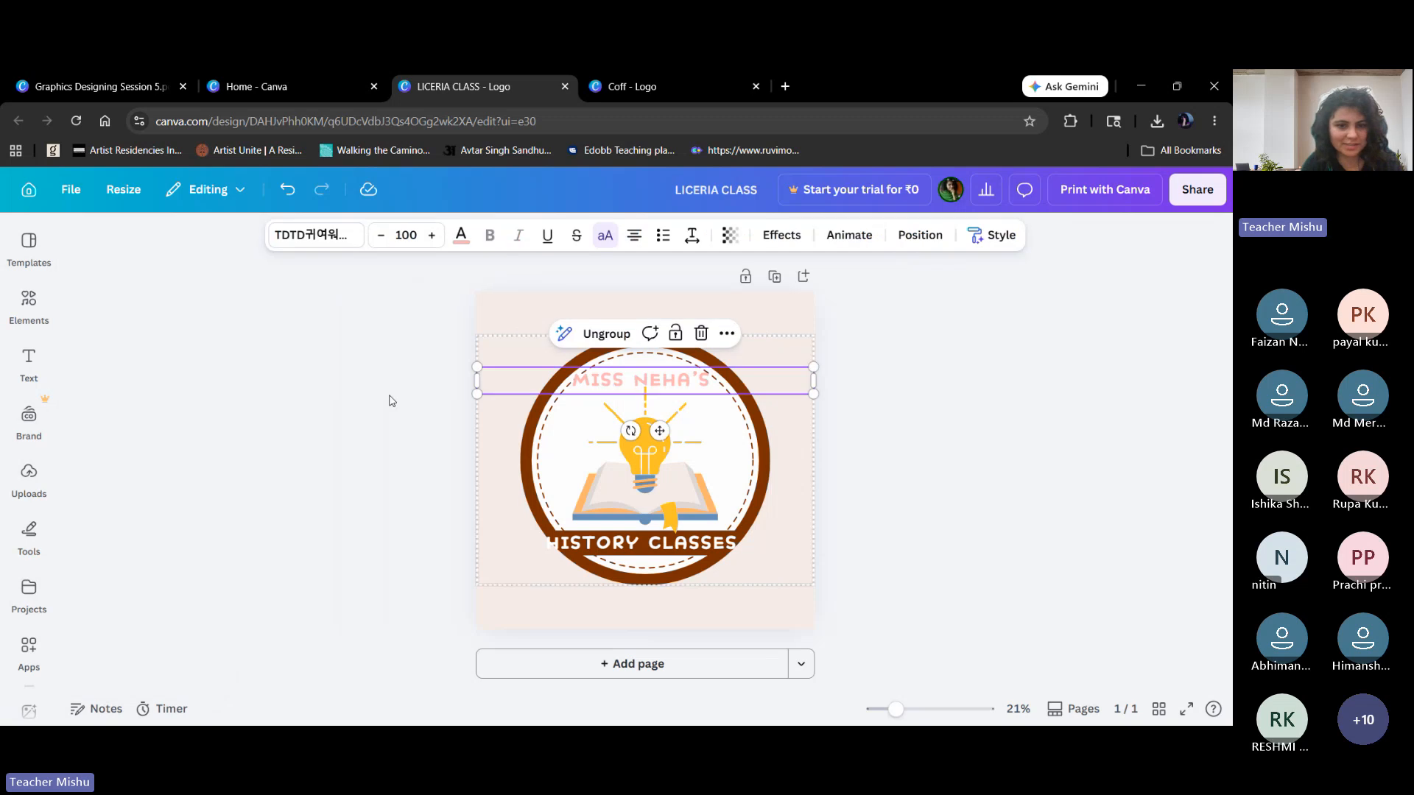
{"action": "left_click", "coordinate": [461, 235]}
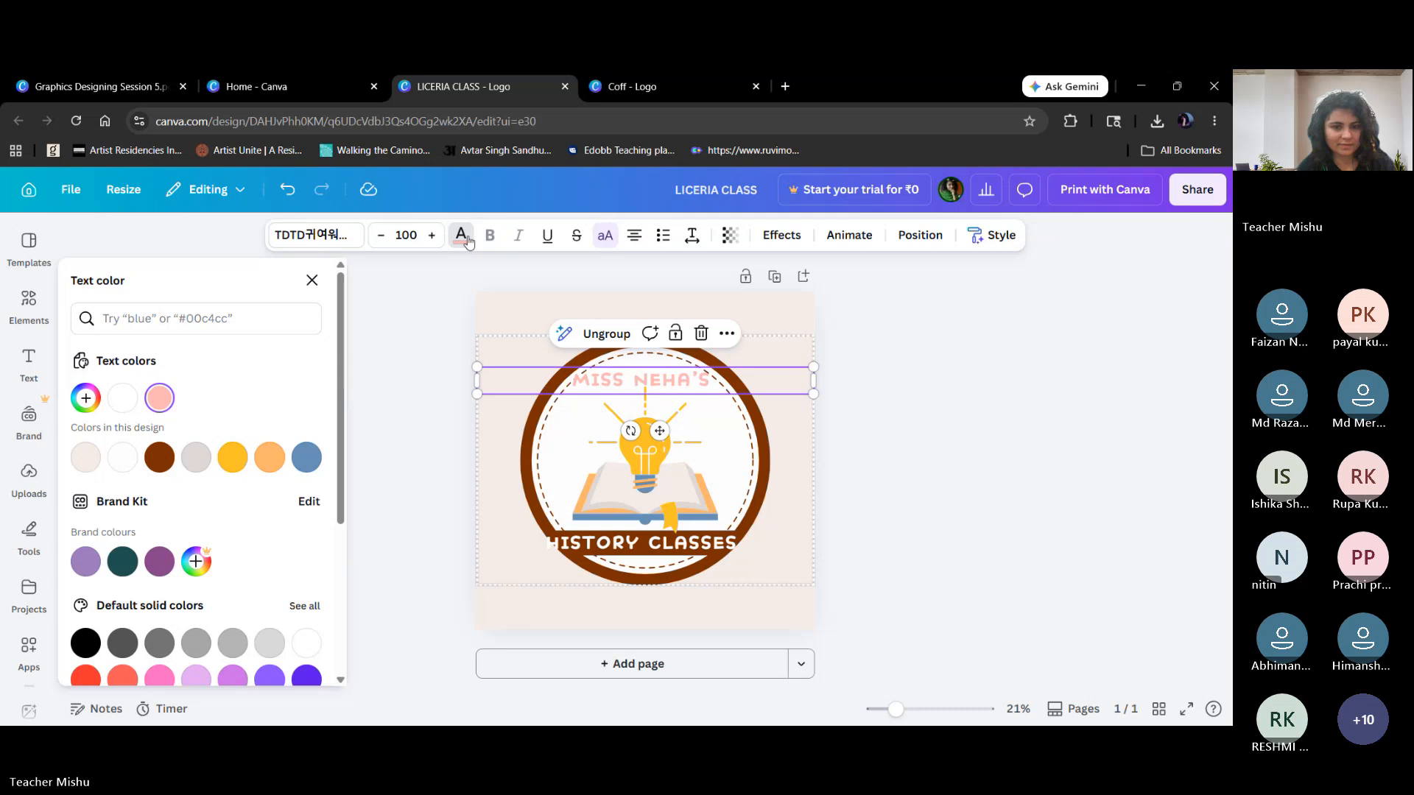
{"action": "left_click", "coordinate": [462, 237]}
{"action": "left_click", "coordinate": [462, 237]}
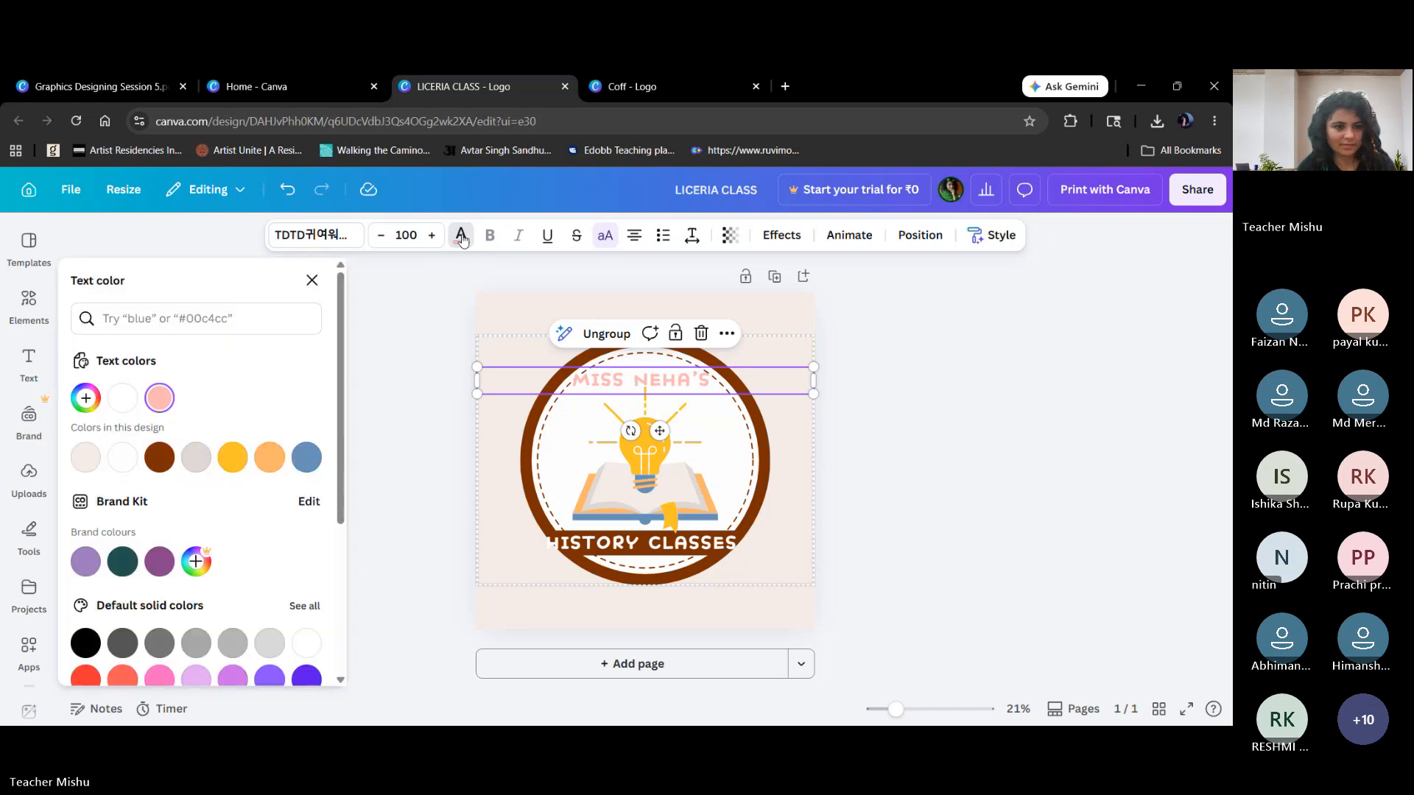
{"action": "left_click", "coordinate": [159, 458]}
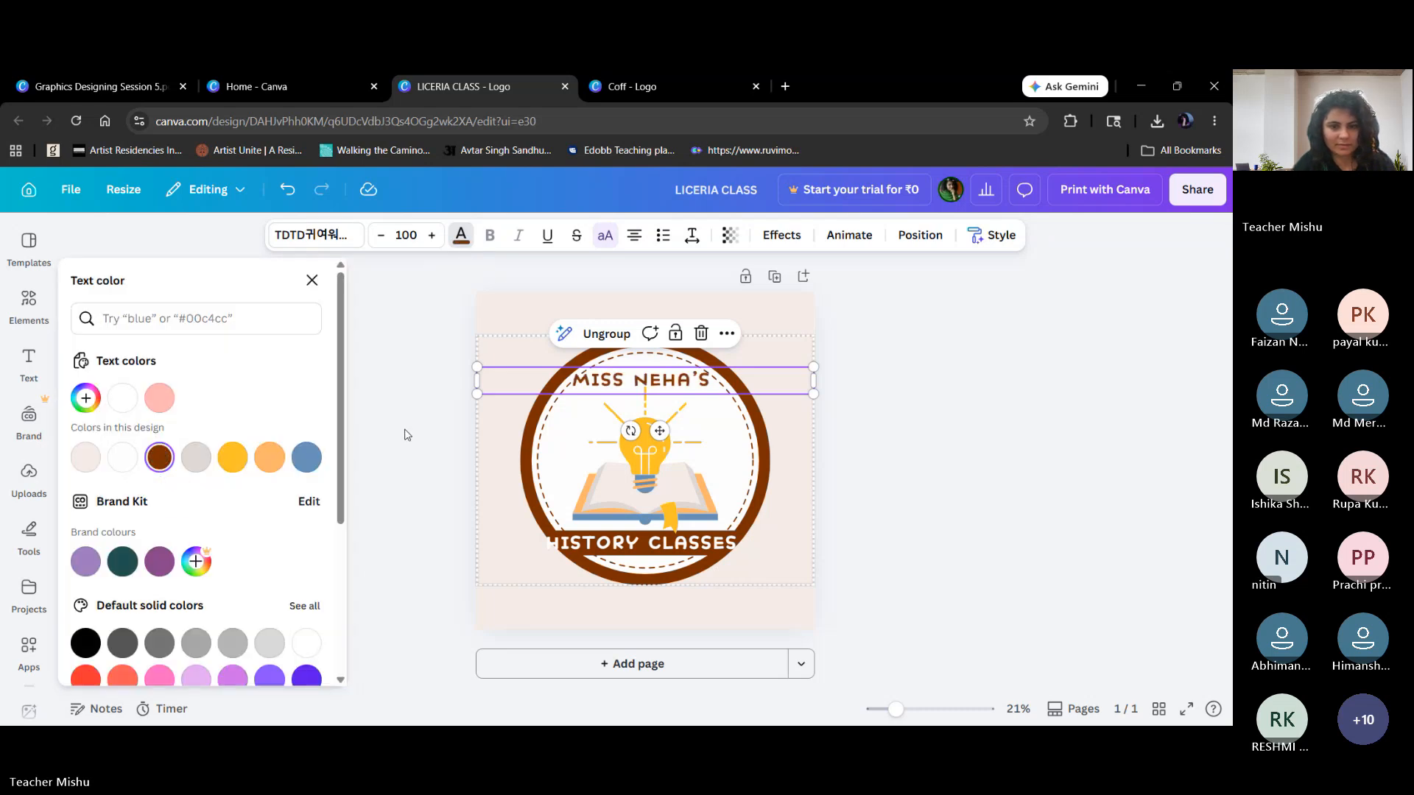
{"action": "key", "text": "Escape"}
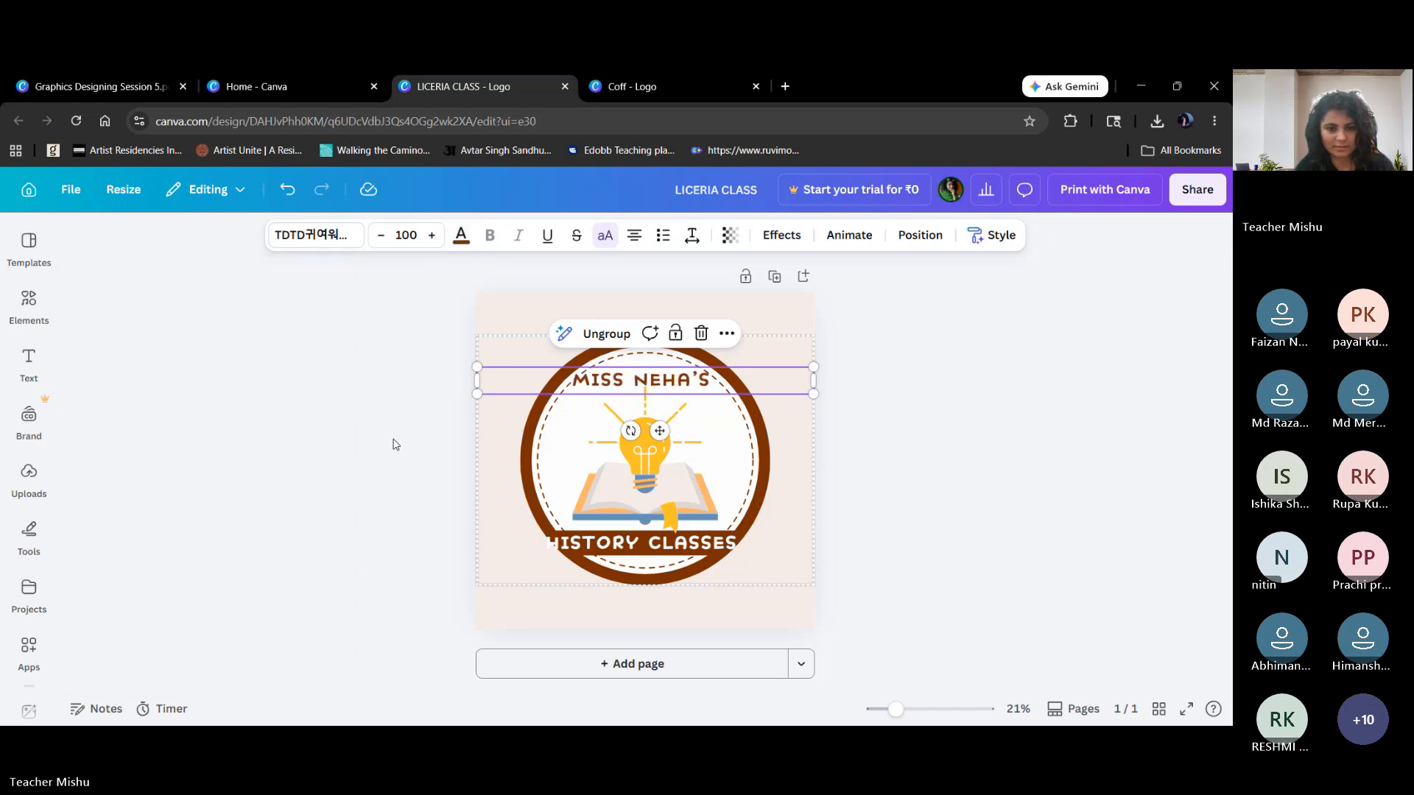
Try to shrink the HISTORY CLASSES text line from its upper corner.
{"action": "left_click", "coordinate": [600, 552]}
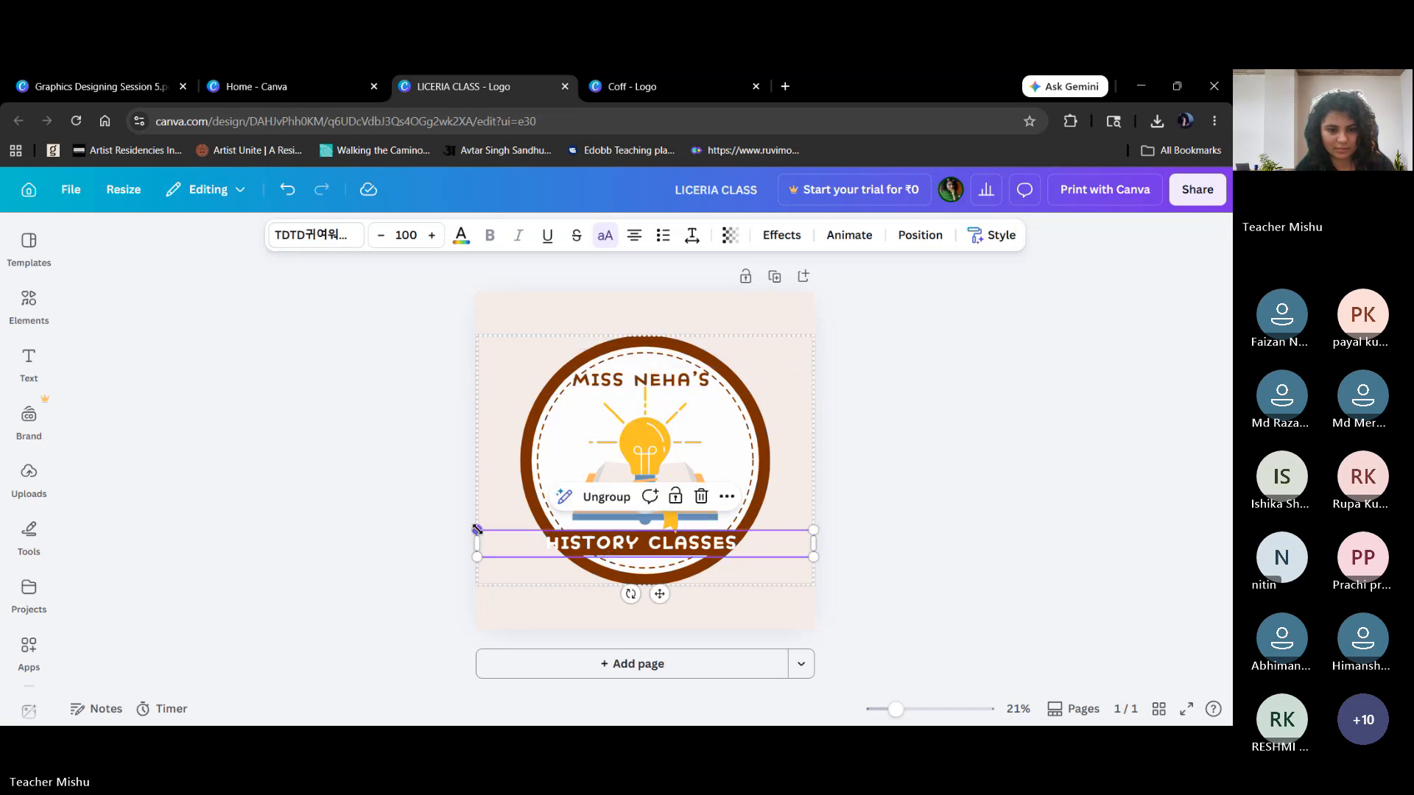
{"action": "left_click_drag", "start_coordinate": [477, 530], "coordinate": [526, 533]}
{"action": "left_click", "coordinate": [401, 568]}
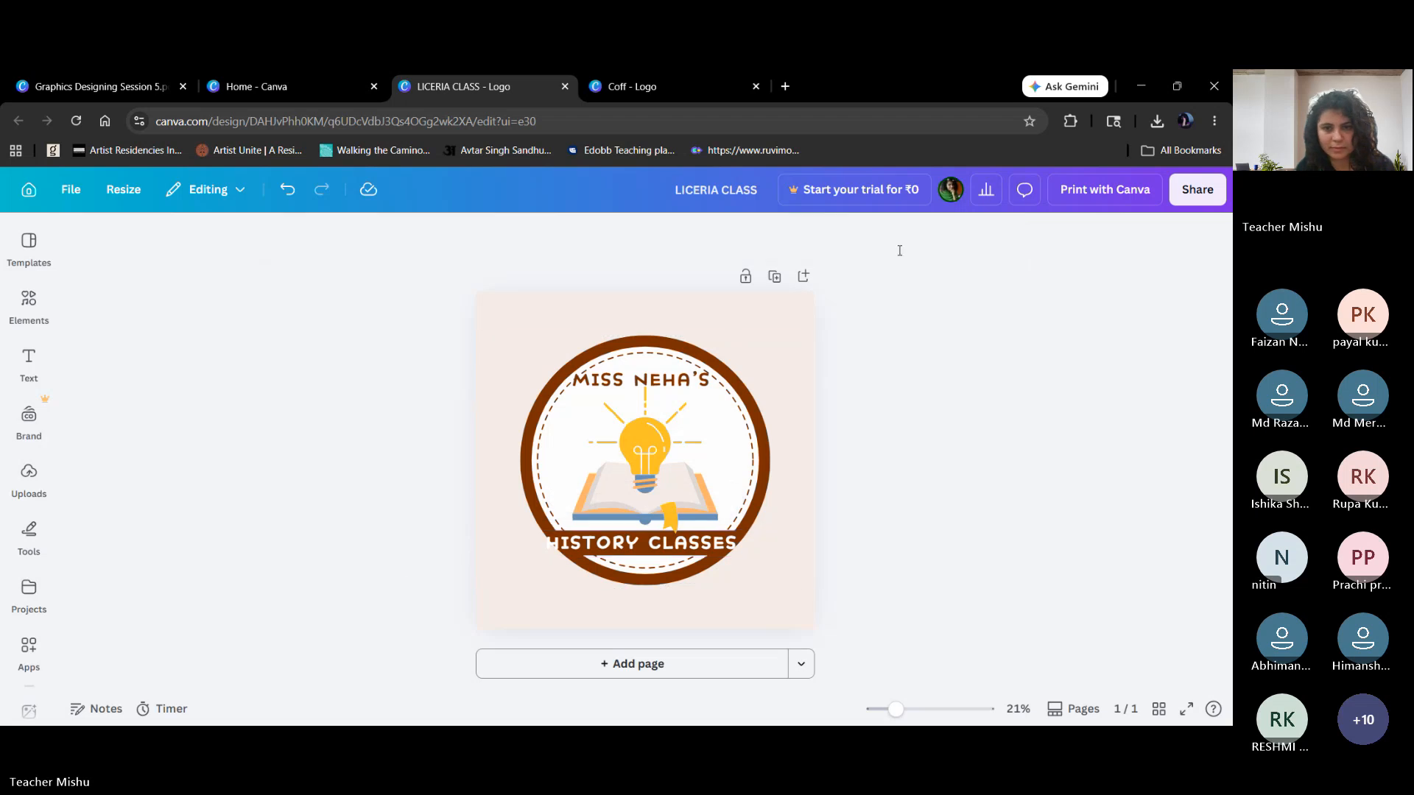
{"action": "left_click", "coordinate": [661, 545]}
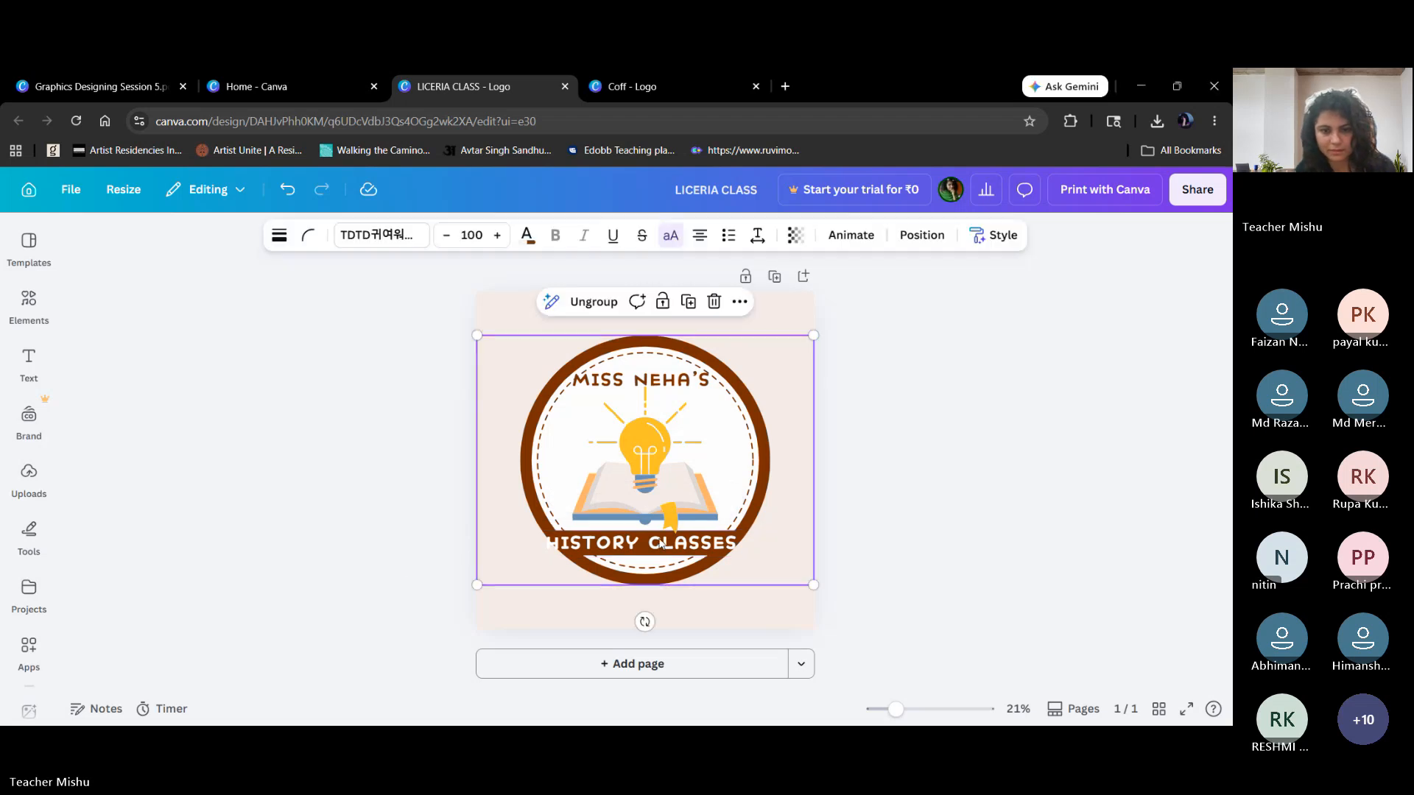
Search the elements for "history" and list all matching graphics, with the light bulb and book illustration selected.
{"action": "left_click", "coordinate": [656, 460]}
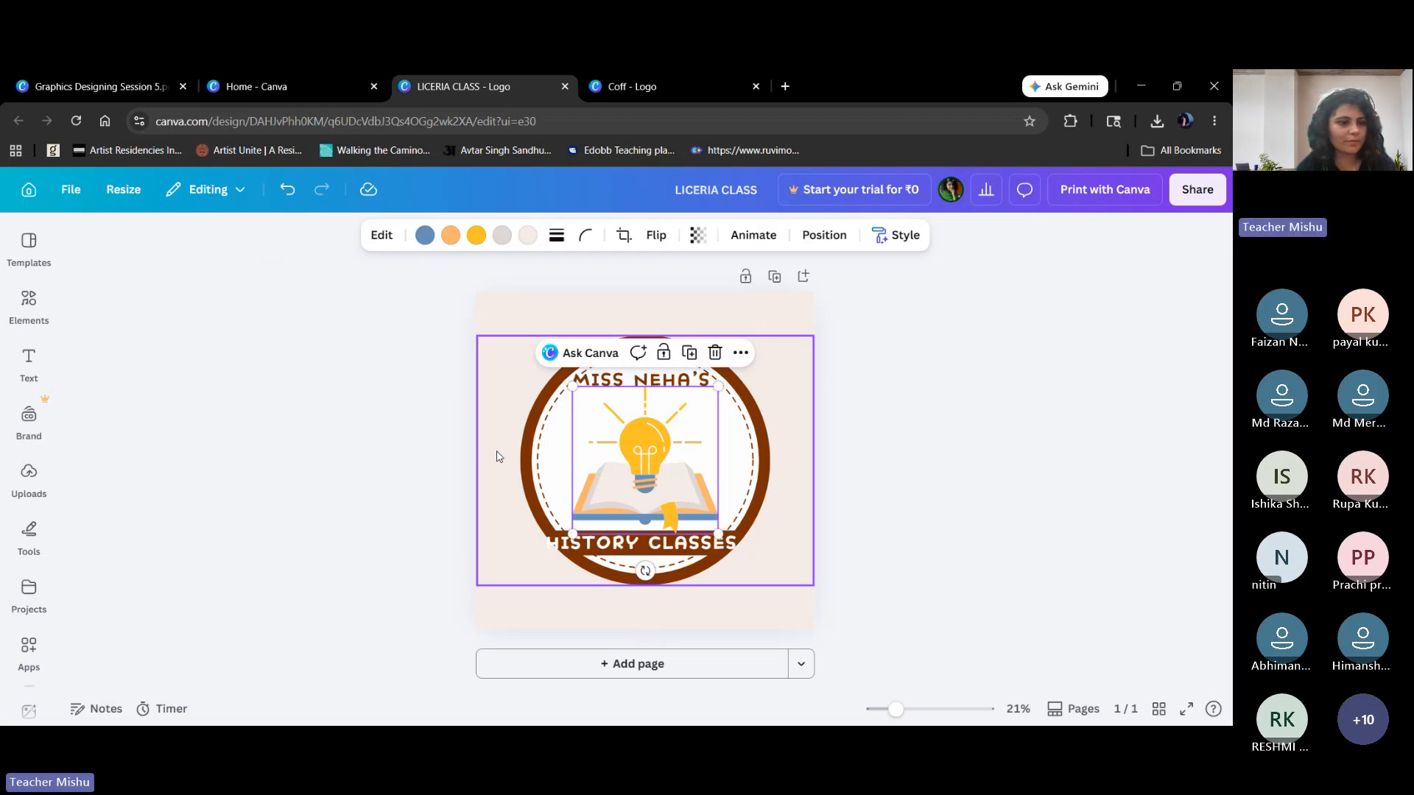
{"action": "left_click", "coordinate": [29, 302]}
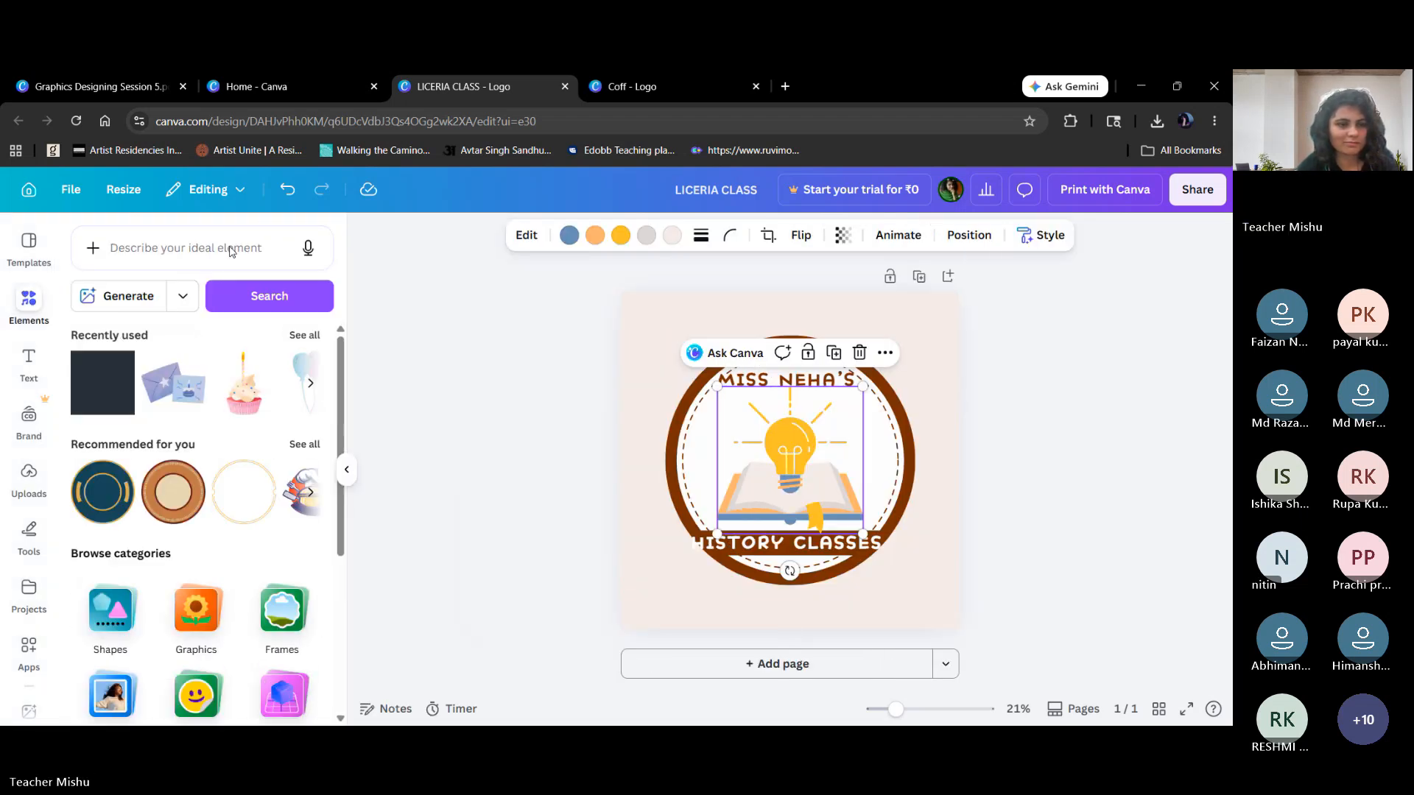
{"action": "left_click", "coordinate": [231, 251]}
{"action": "type", "text": "h"}
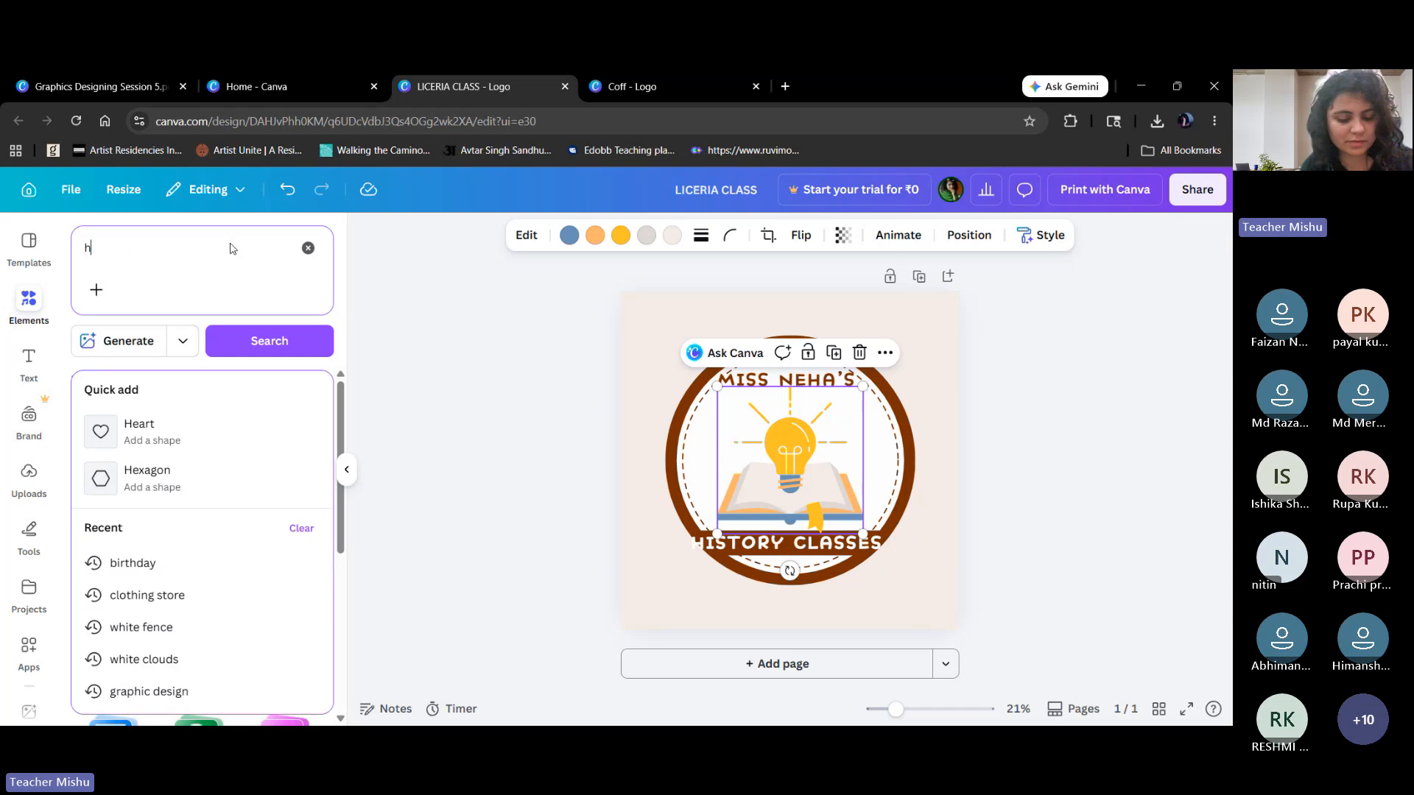
{"action": "type", "text": "istory"}
{"action": "key", "text": "Return"}
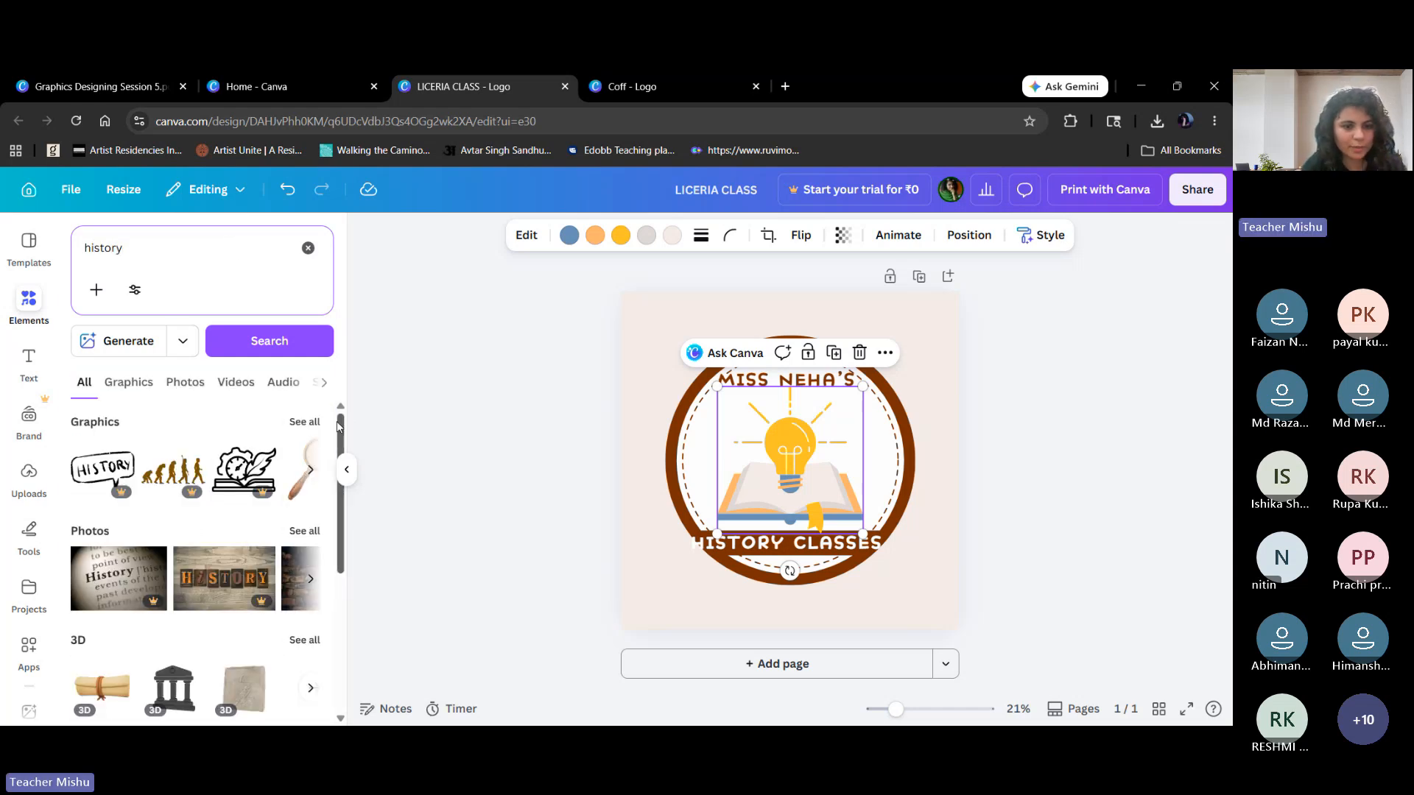
{"action": "left_click_drag", "start_coordinate": [343, 427], "coordinate": [342, 410]}
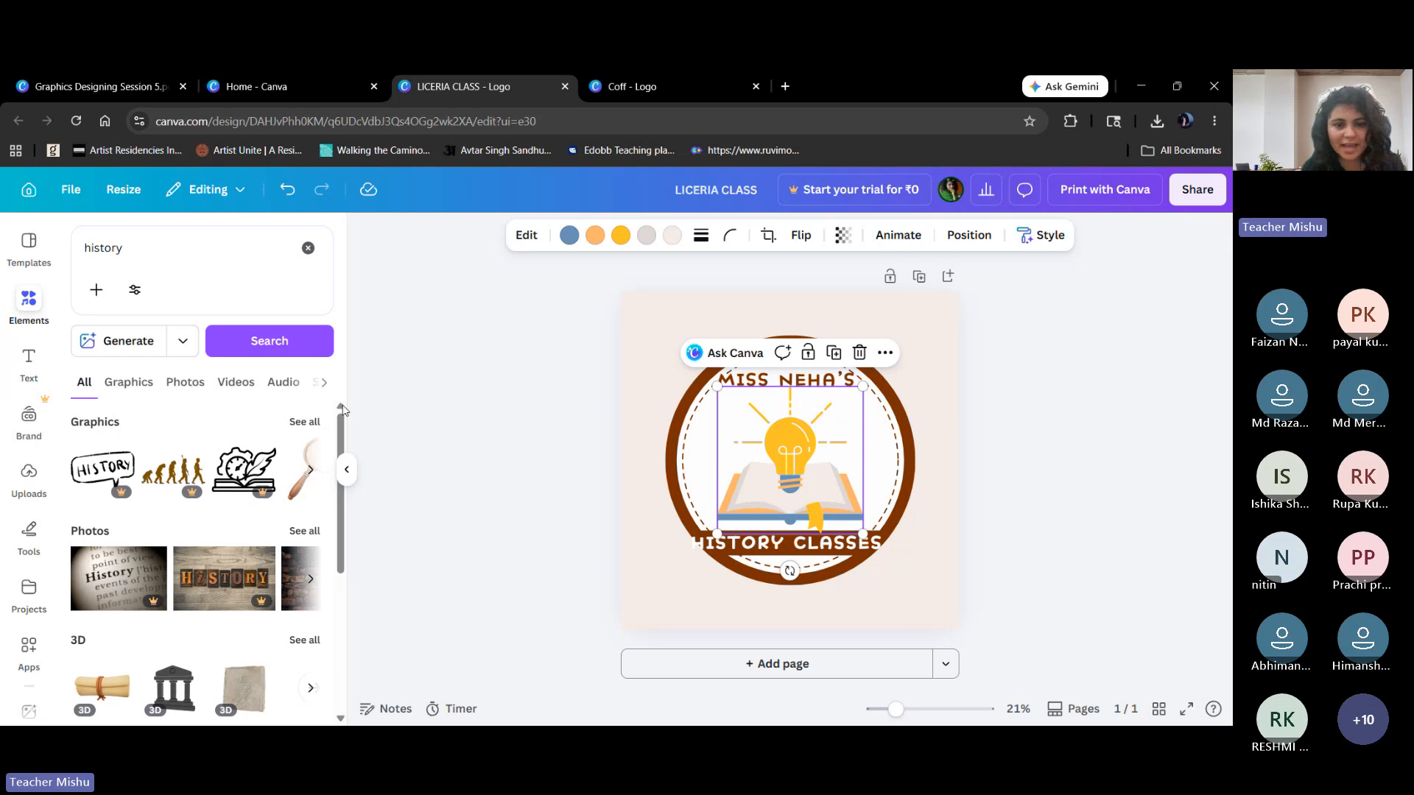
{"action": "left_click", "coordinate": [305, 421]}
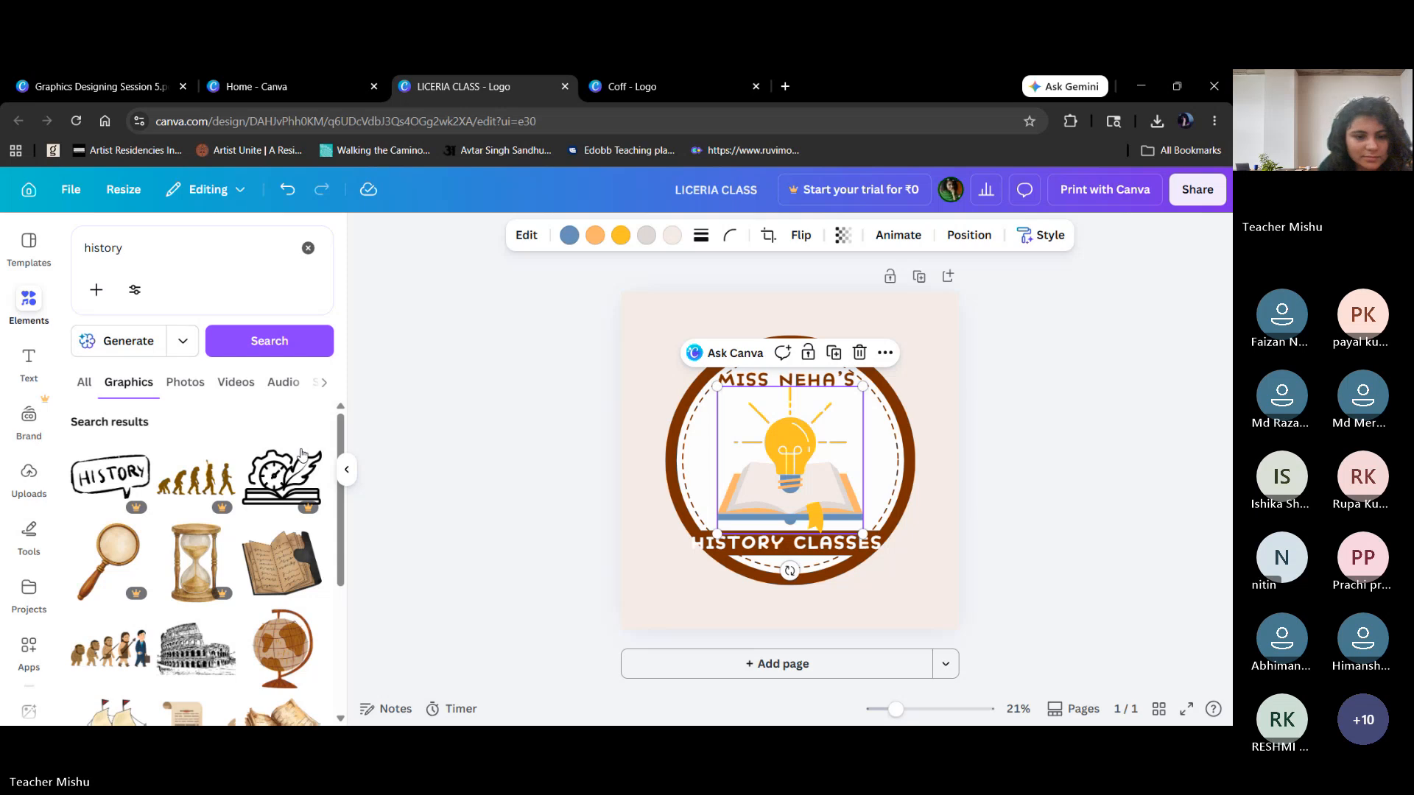
Browse the history graphics, insert the tied scroll, shrink it and place it in the page's lower right corner.
{"action": "left_click_drag", "start_coordinate": [340, 564], "coordinate": [335, 629]}
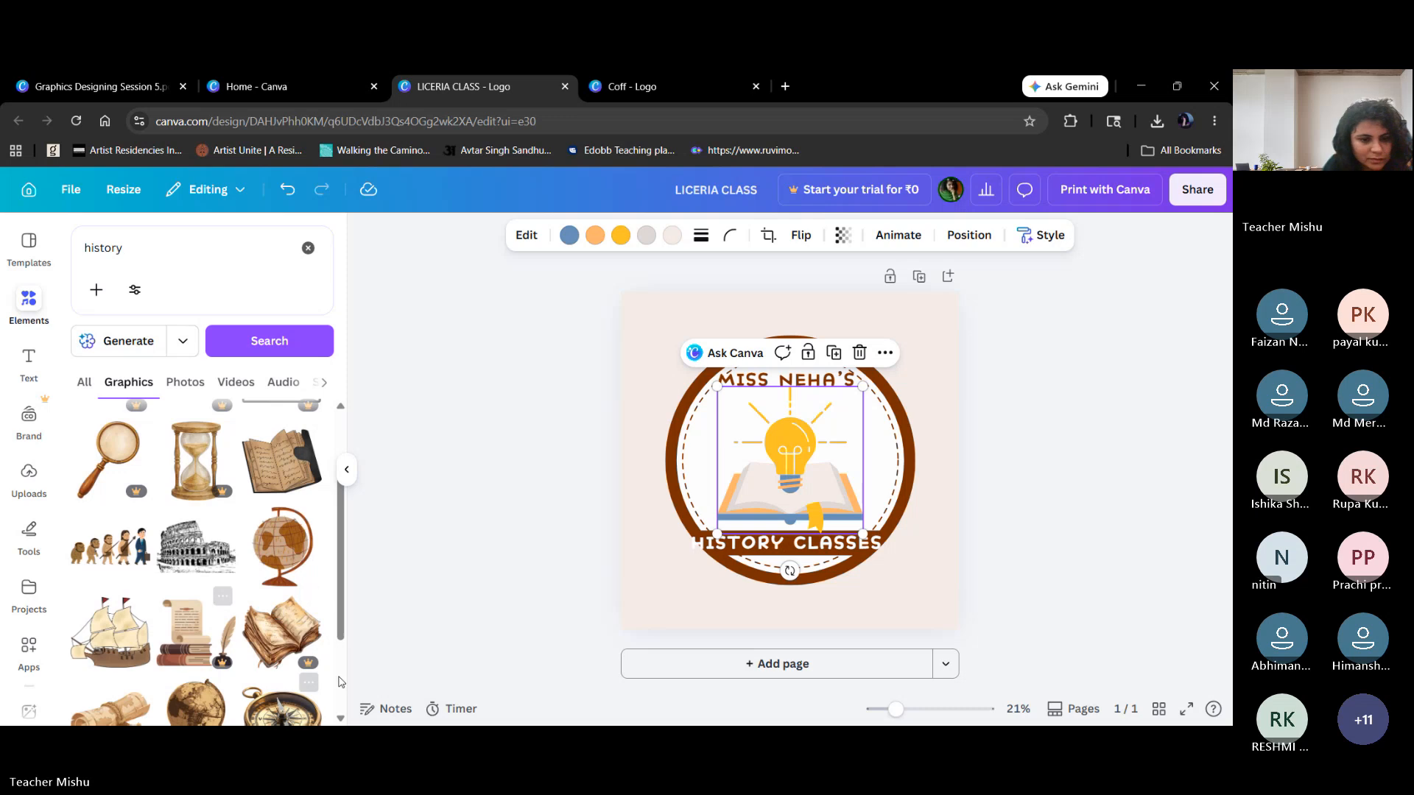
{"action": "scroll", "coordinate": [346, 618], "scroll_direction": "down", "scroll_amount": 2}
{"action": "scroll", "coordinate": [346, 618], "scroll_direction": "down", "scroll_amount": 3}
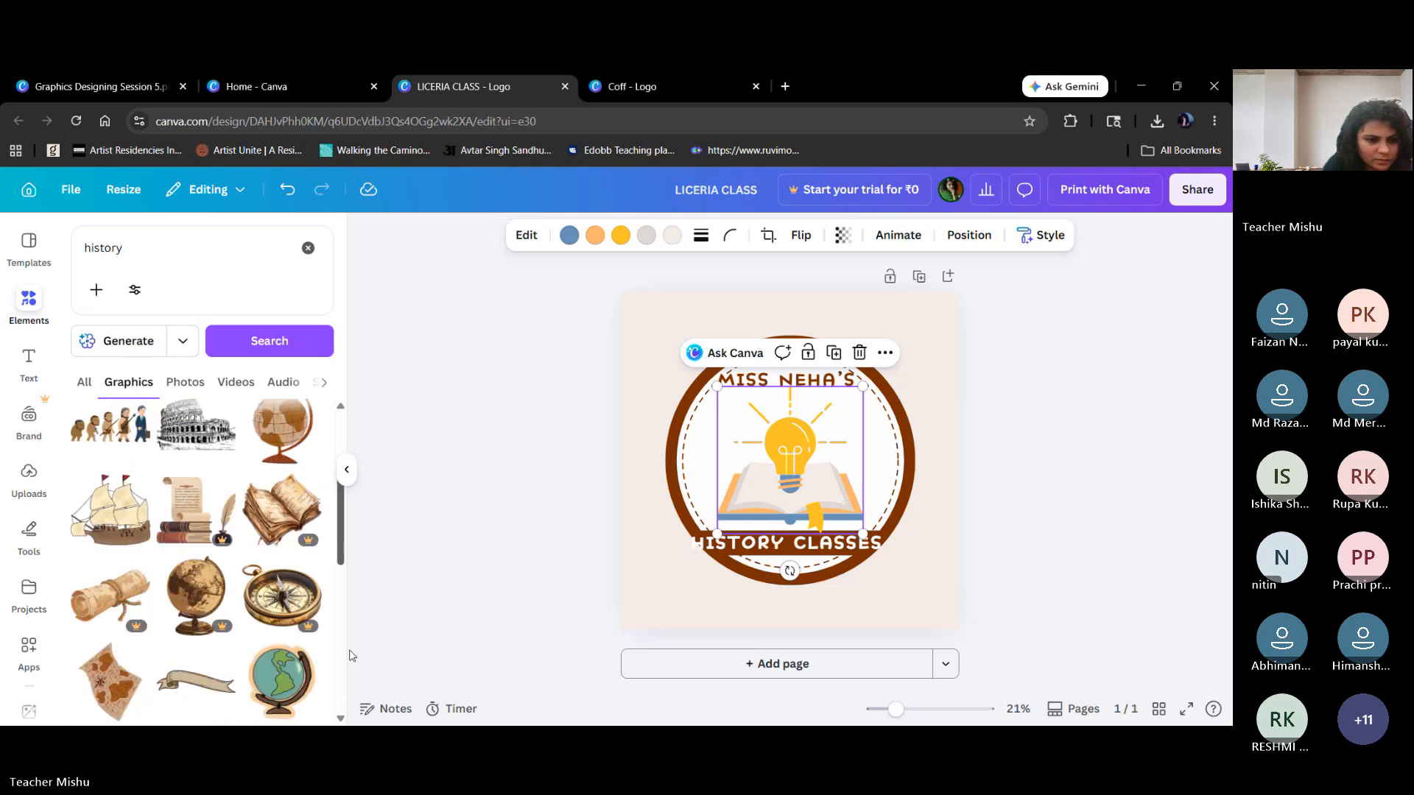
{"action": "left_click_drag", "start_coordinate": [356, 682], "coordinate": [353, 712]}
{"action": "left_click_drag", "start_coordinate": [342, 633], "coordinate": [343, 605]}
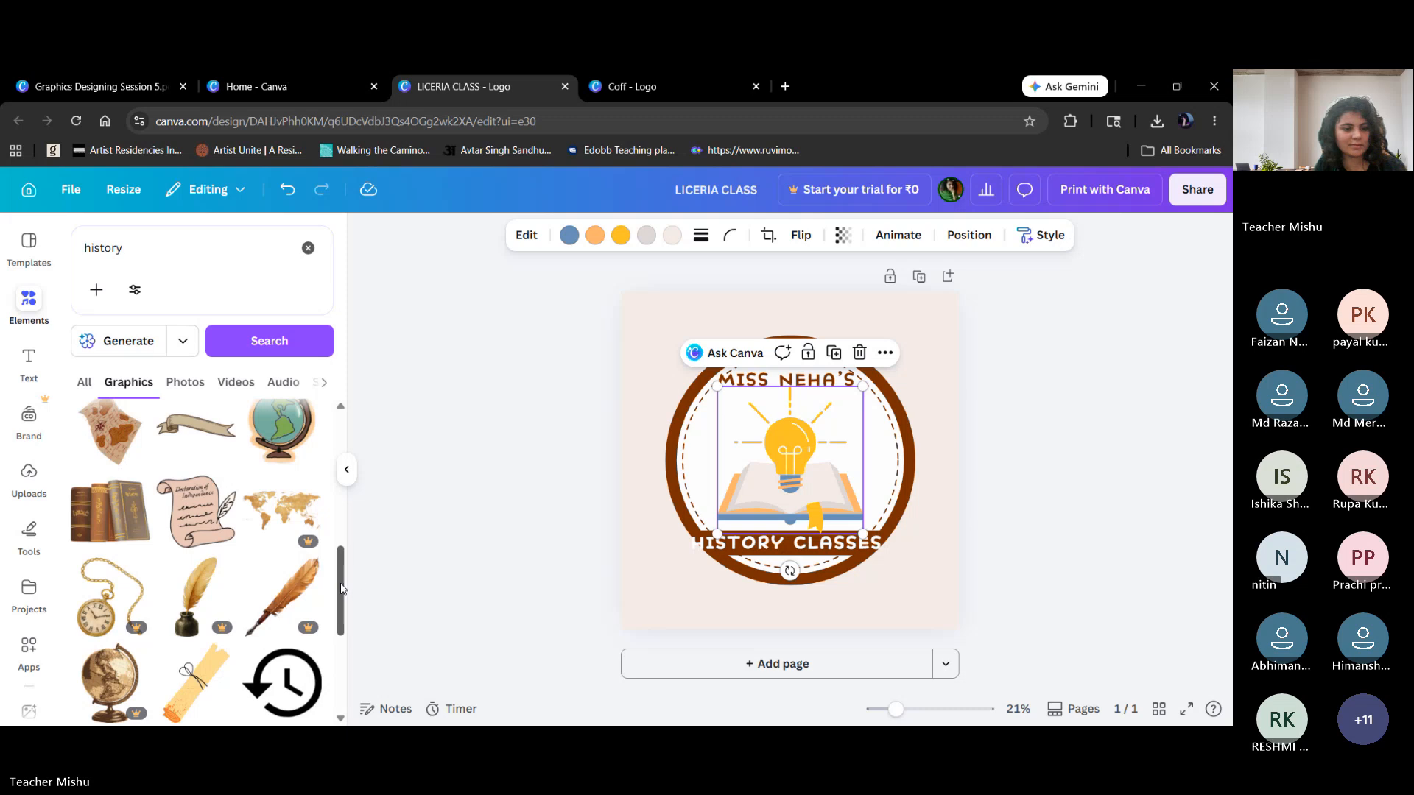
{"action": "left_click_drag", "start_coordinate": [342, 581], "coordinate": [347, 643]}
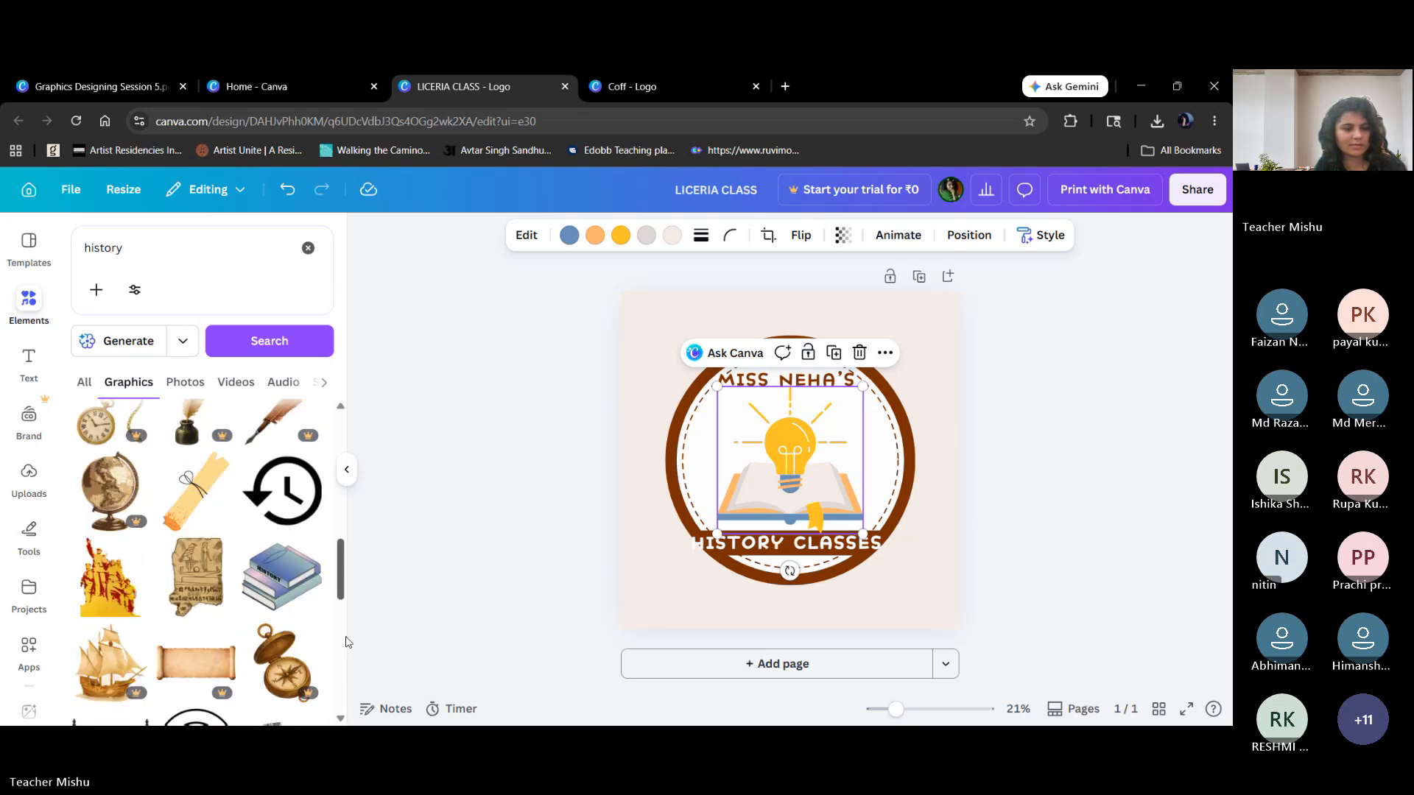
{"action": "left_click", "coordinate": [184, 503]}
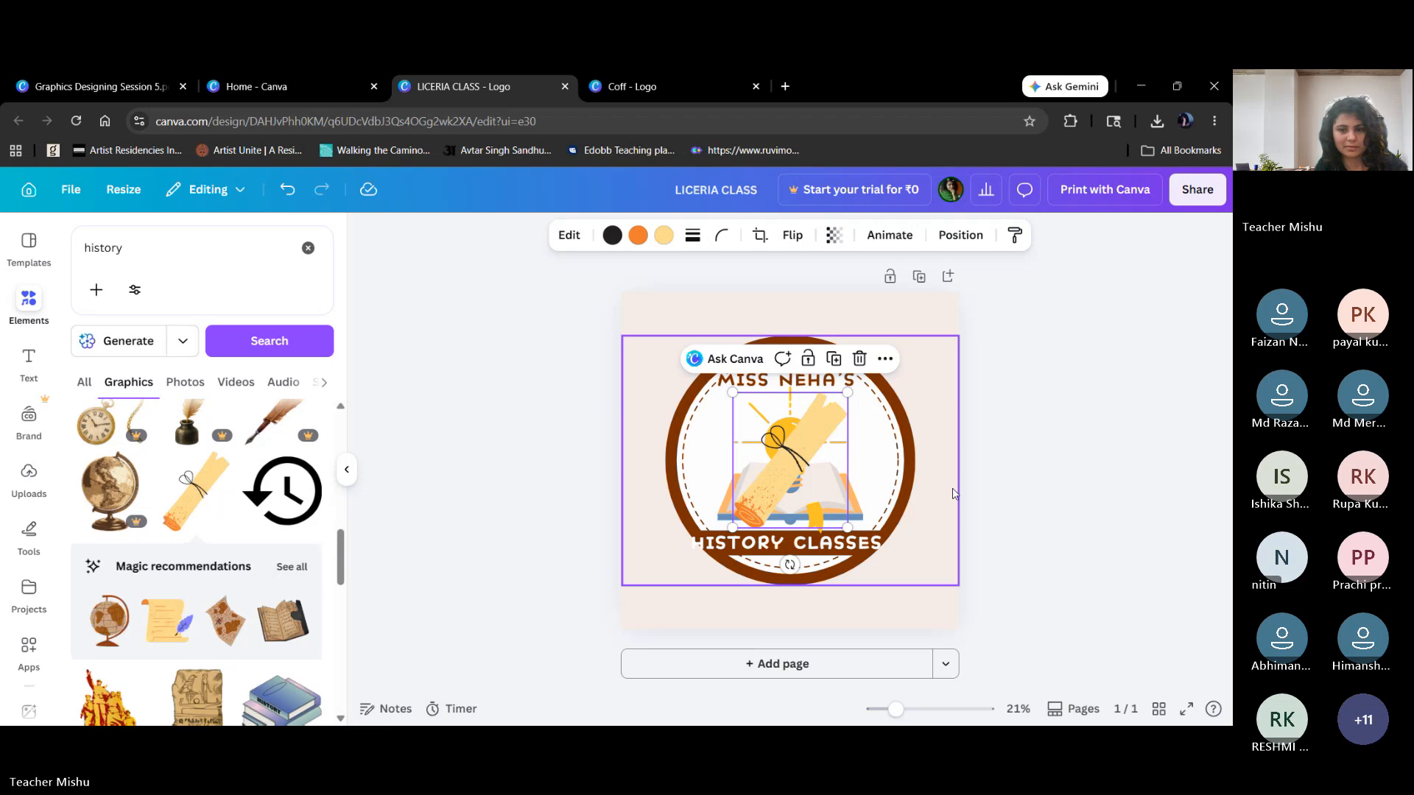
{"action": "left_click_drag", "start_coordinate": [761, 473], "coordinate": [886, 587]}
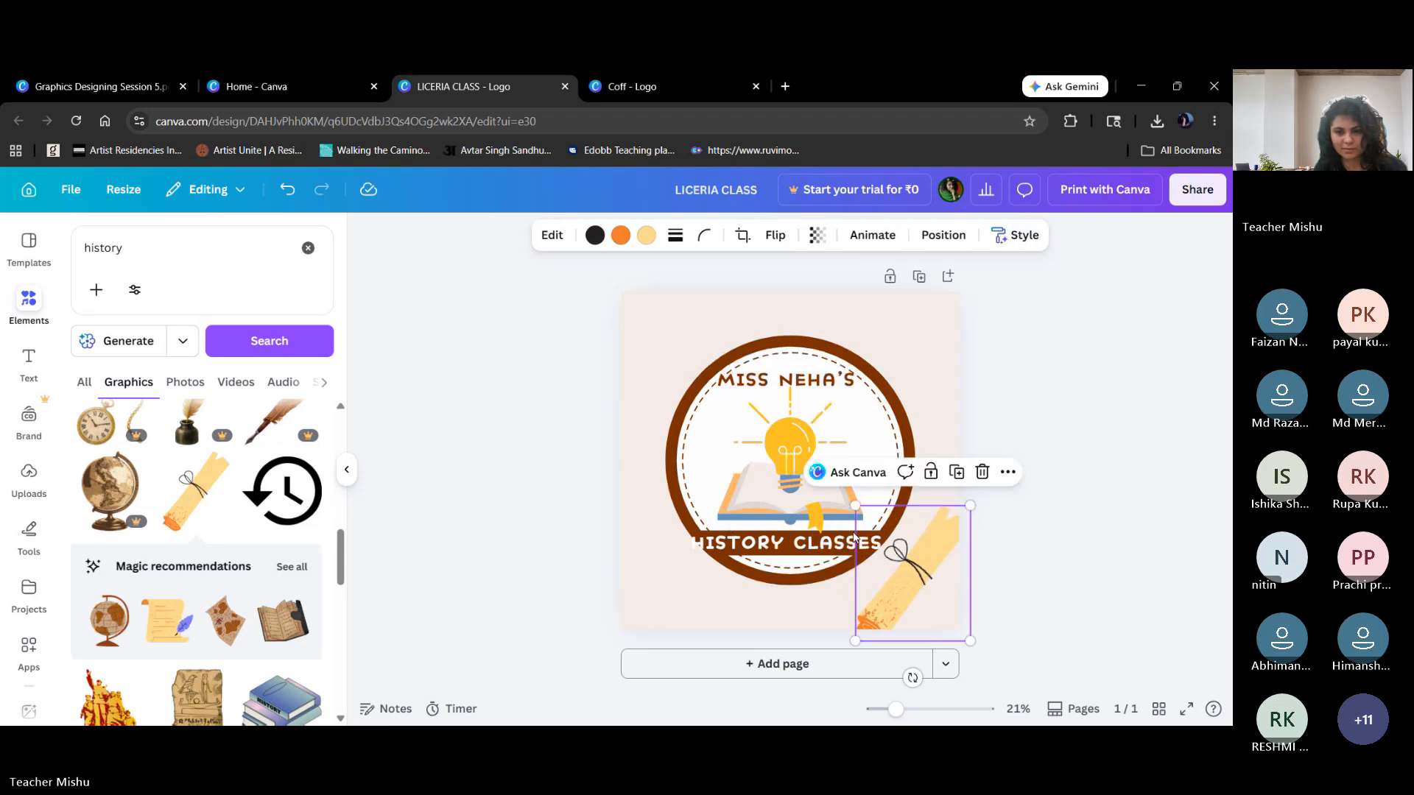
{"action": "left_click_drag", "start_coordinate": [885, 532], "coordinate": [894, 545]}
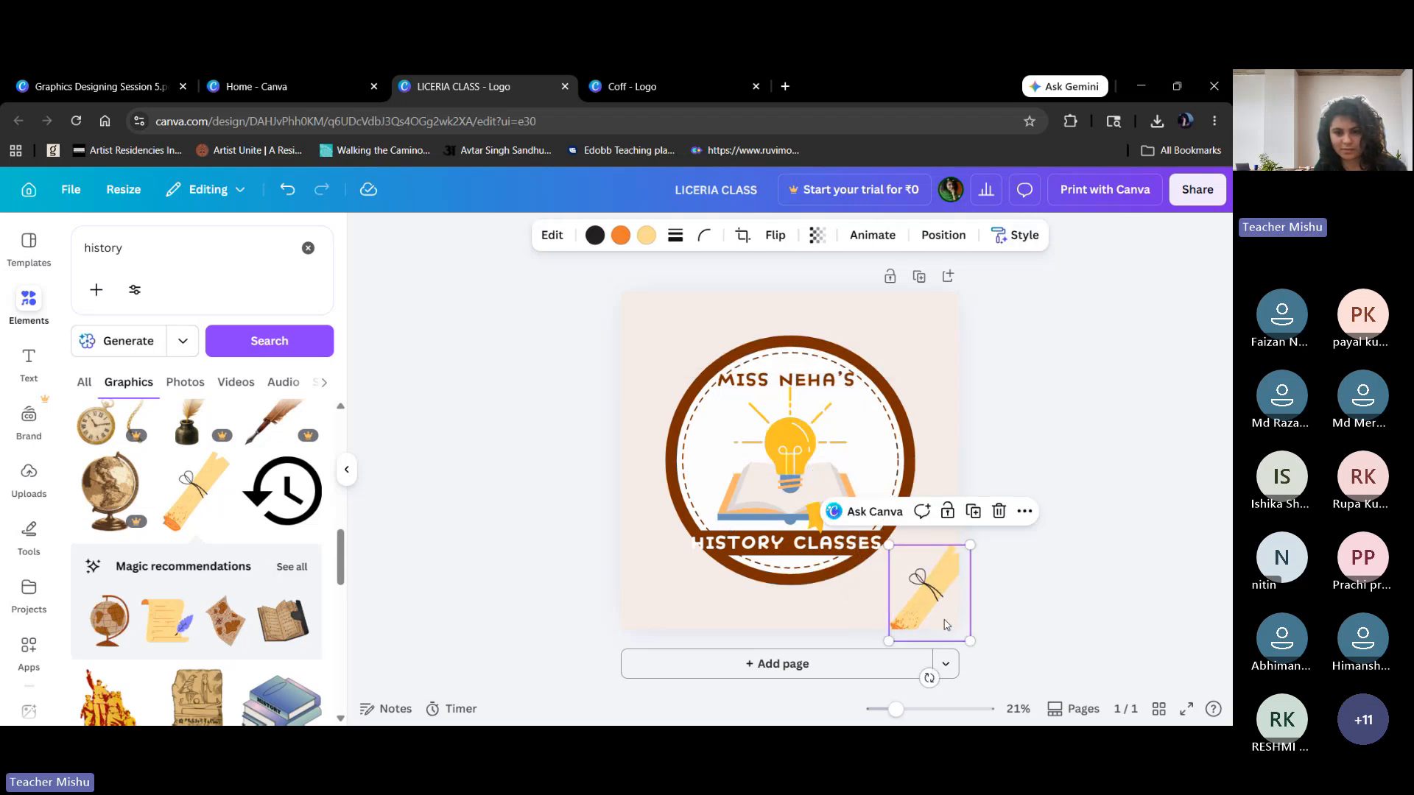
{"action": "left_click_drag", "start_coordinate": [930, 605], "coordinate": [915, 595]}
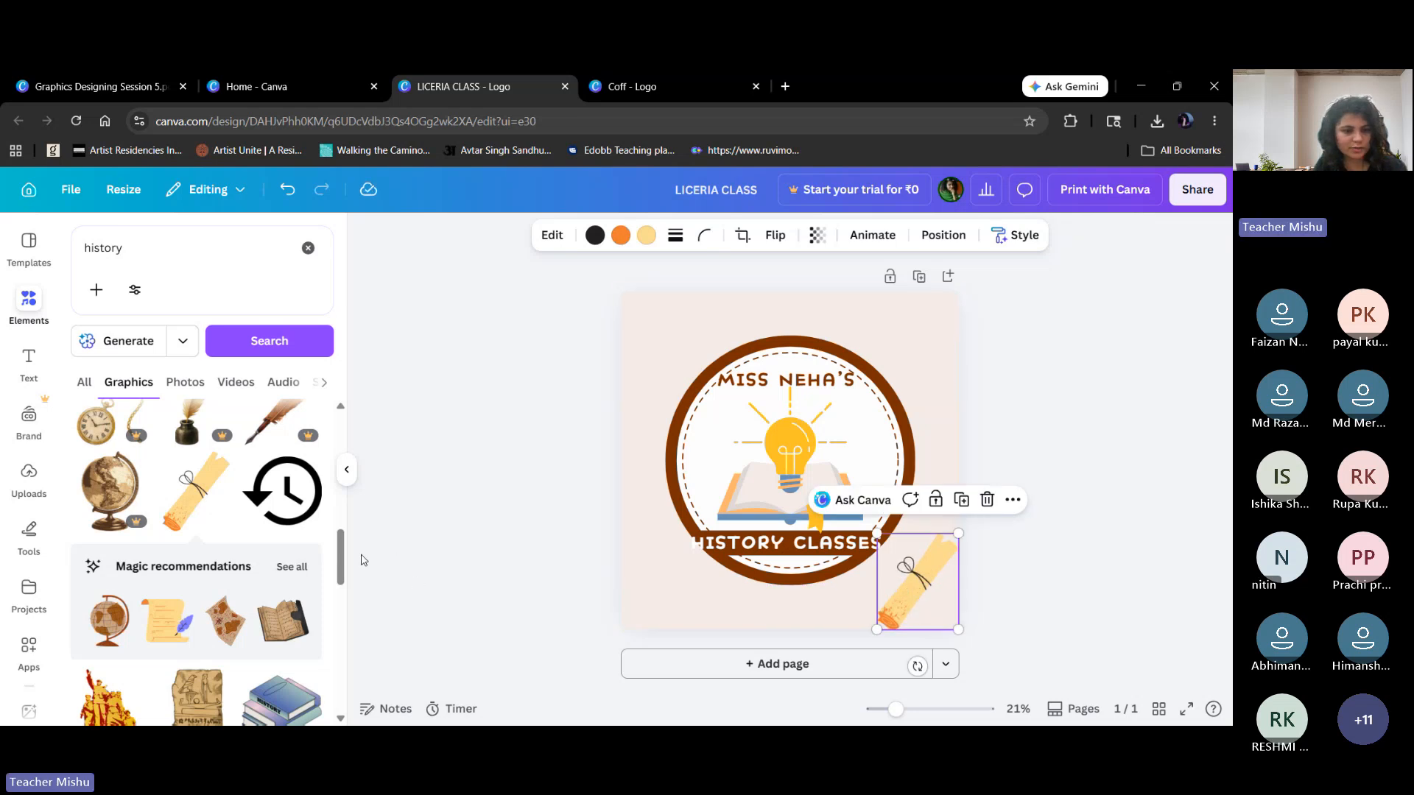
Insert the graphic of standing antique books, shrink it and place it in the page's lower left corner.
{"action": "scroll", "coordinate": [341, 533], "scroll_direction": "up", "scroll_amount": 3}
{"action": "scroll", "coordinate": [341, 533], "scroll_direction": "up", "scroll_amount": 1}
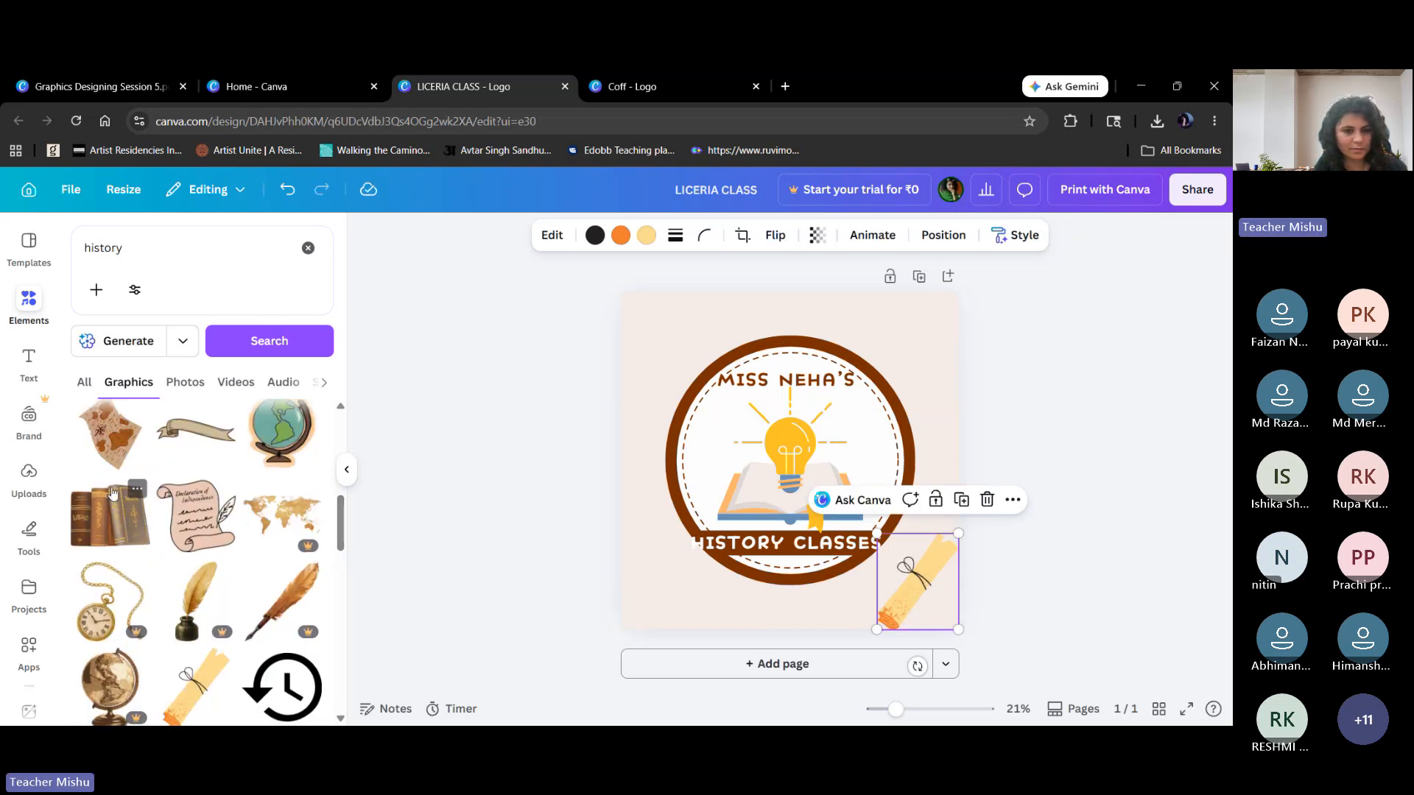
{"action": "left_click", "coordinate": [111, 512]}
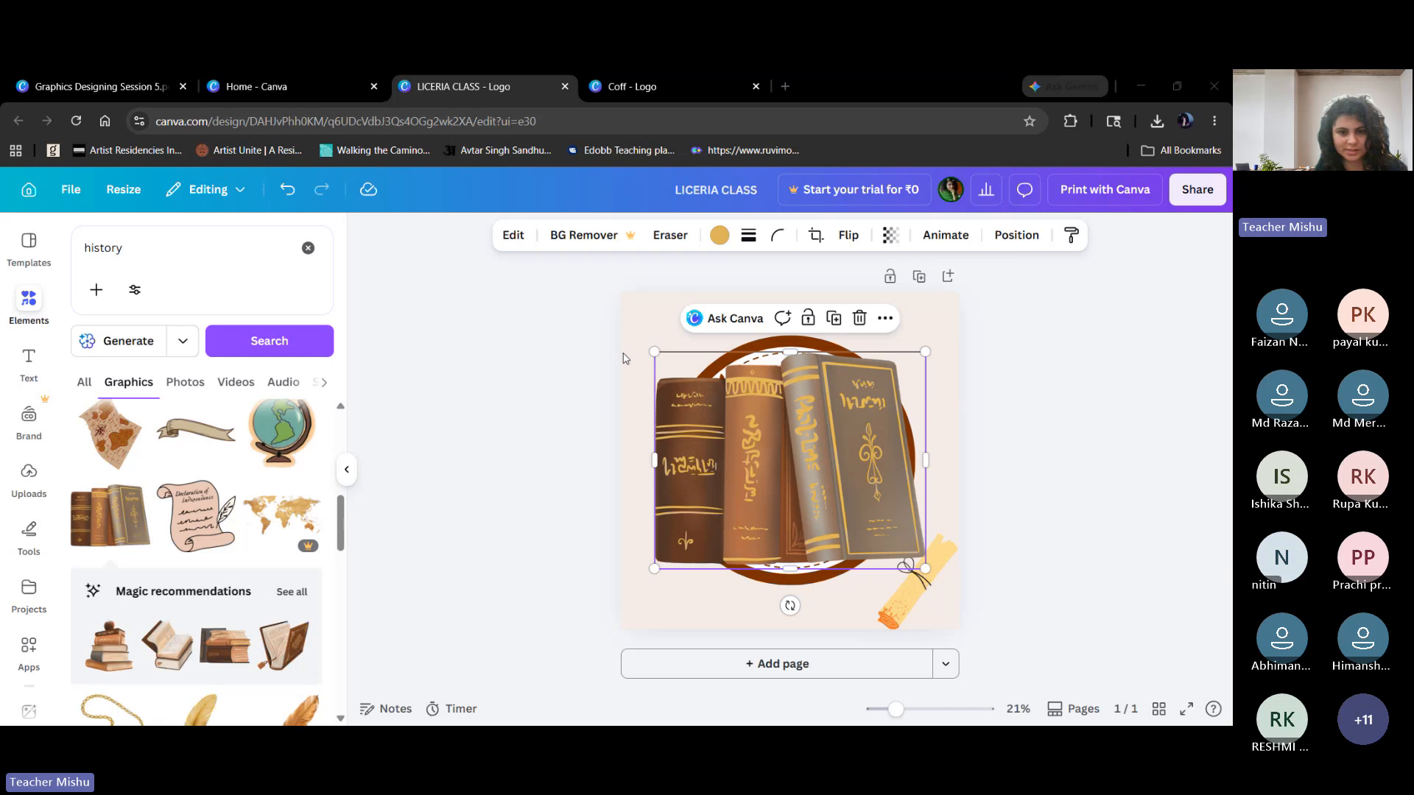
{"action": "left_click_drag", "start_coordinate": [655, 352], "coordinate": [739, 420]}
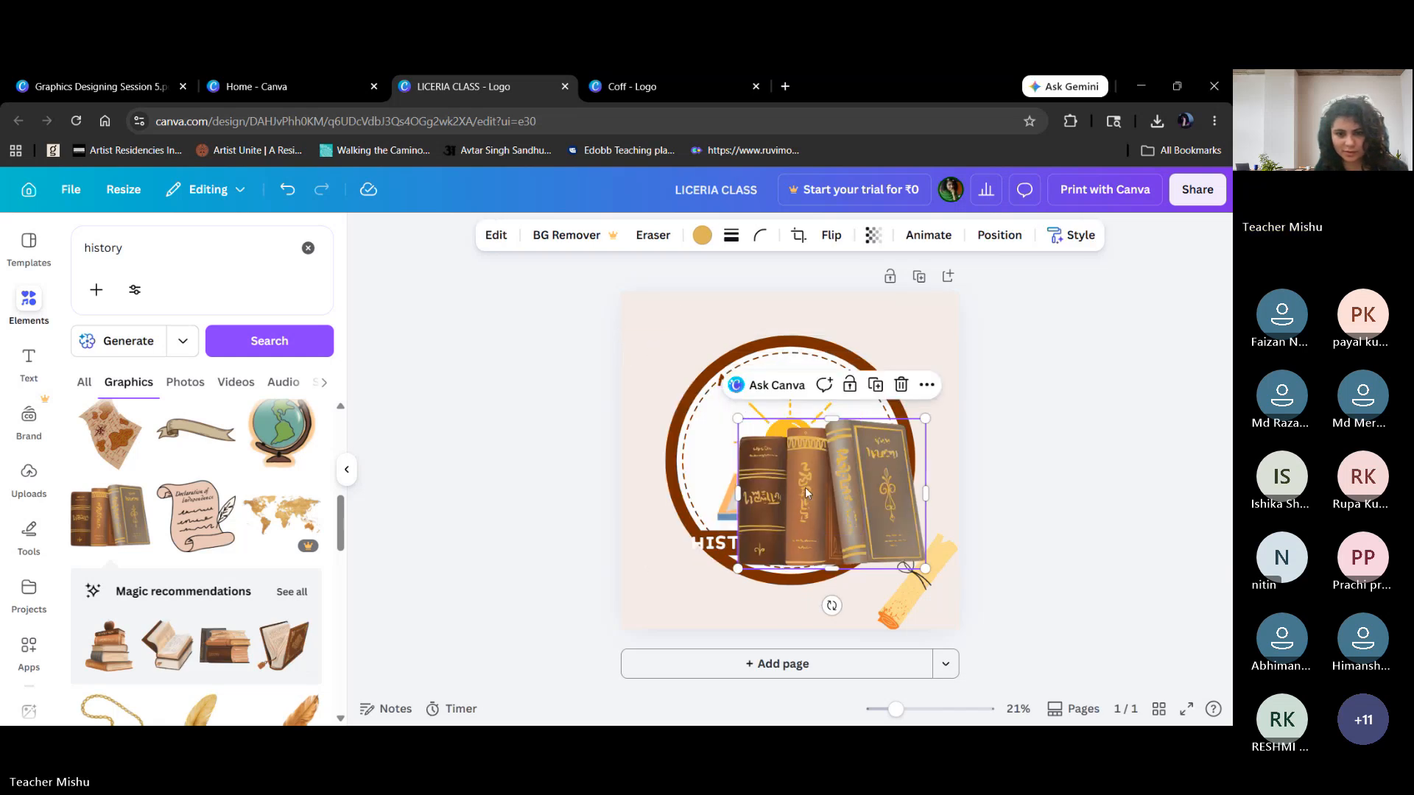
{"action": "left_click_drag", "start_coordinate": [806, 486], "coordinate": [688, 547]}
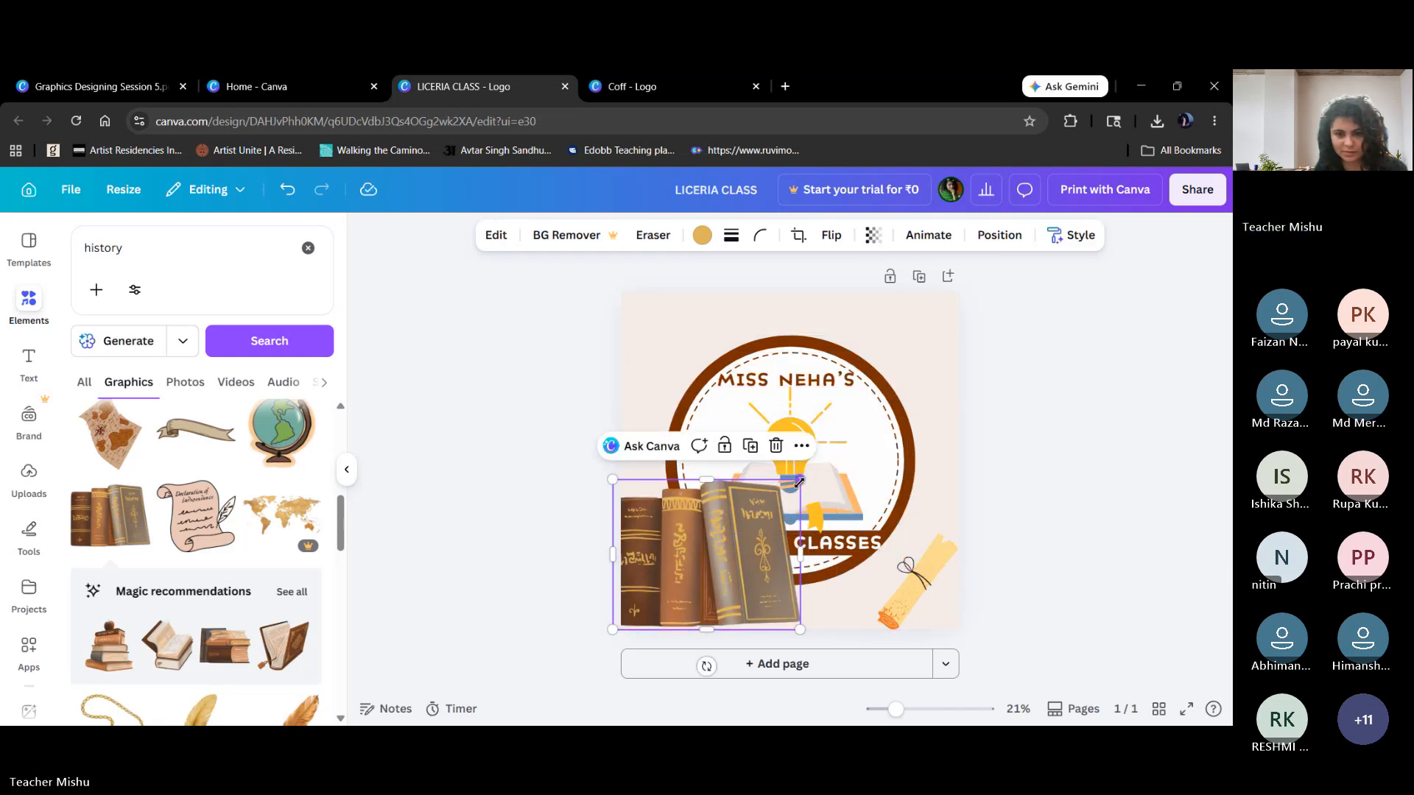
{"action": "left_click_drag", "start_coordinate": [808, 481], "coordinate": [711, 552]}
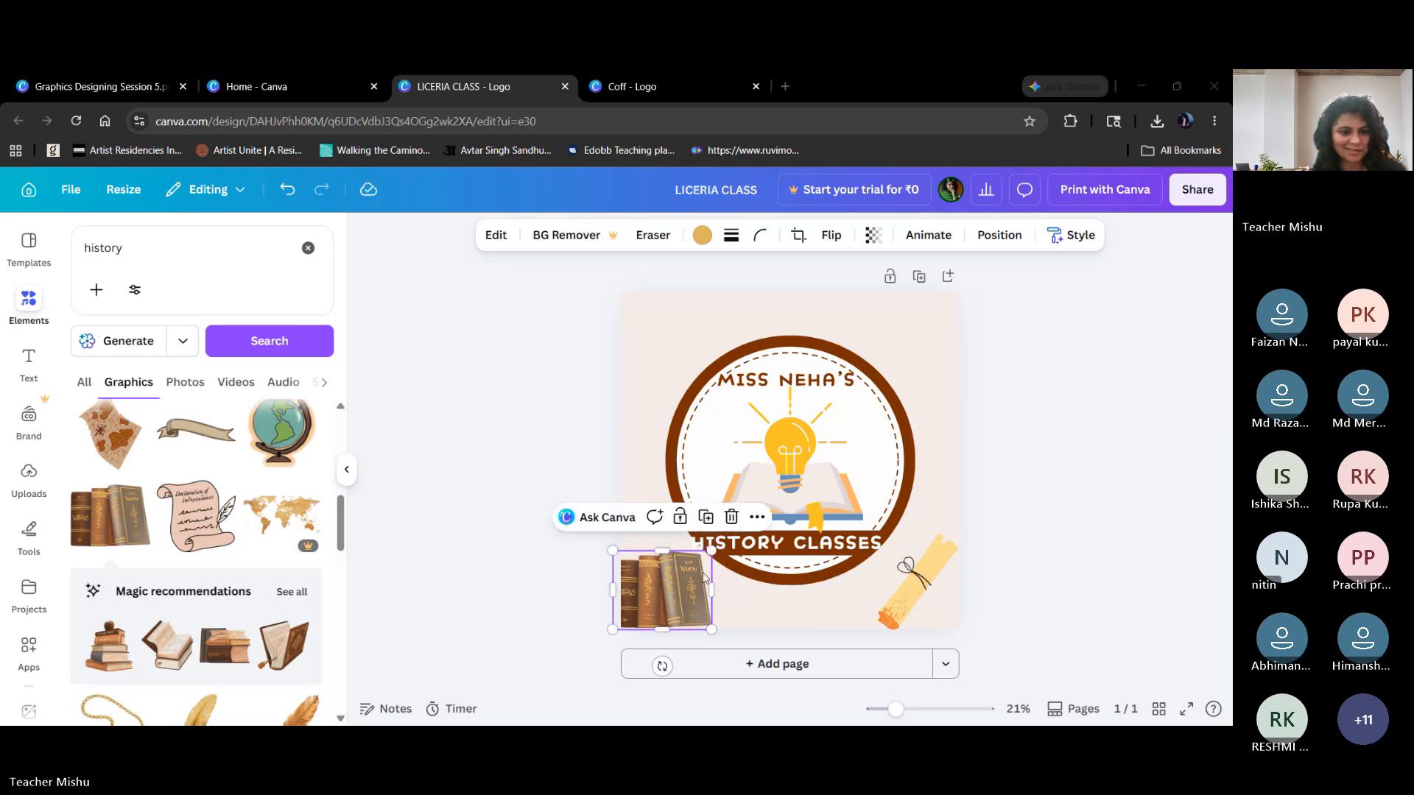
{"action": "left_click_drag", "start_coordinate": [342, 531], "coordinate": [340, 460]}
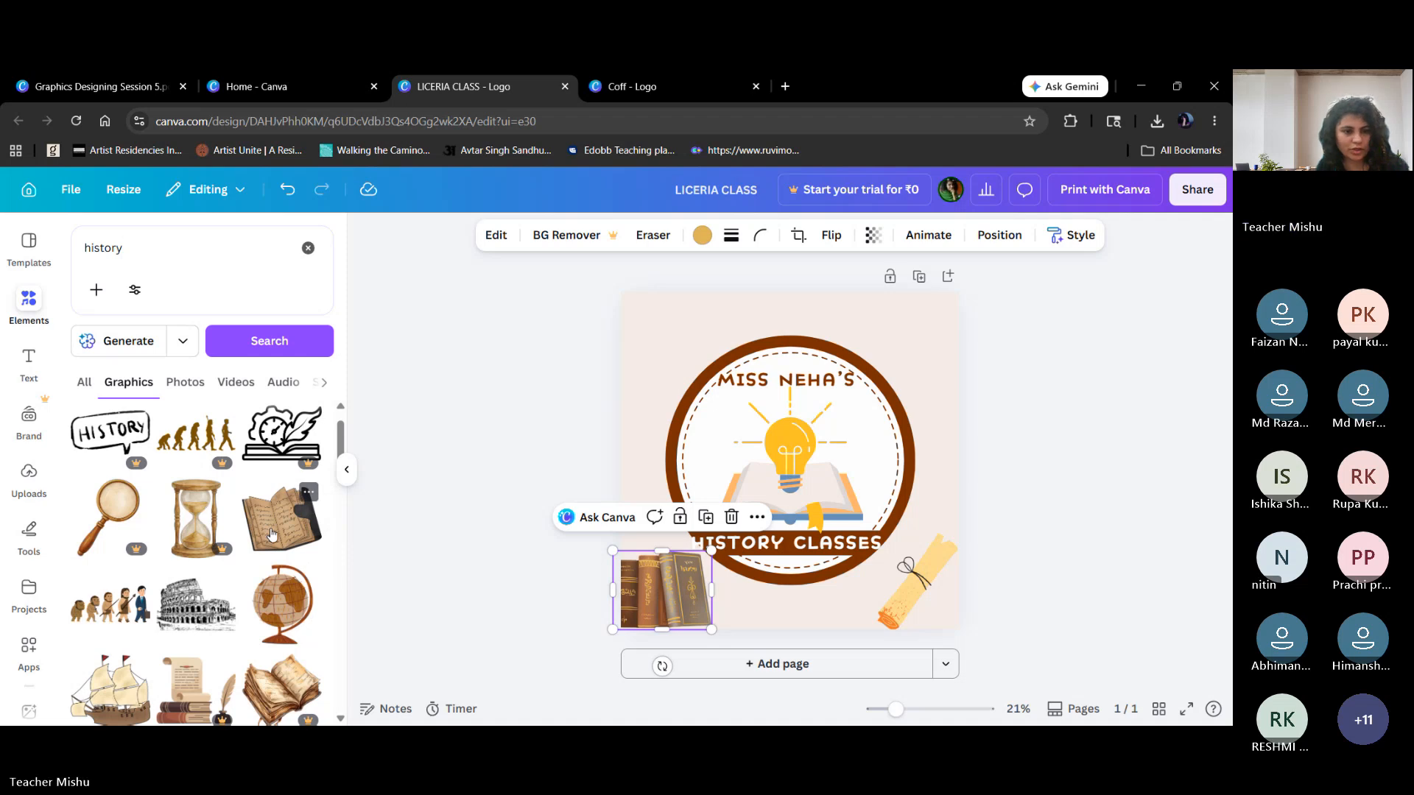
{"action": "left_click_drag", "start_coordinate": [340, 439], "coordinate": [354, 524]}
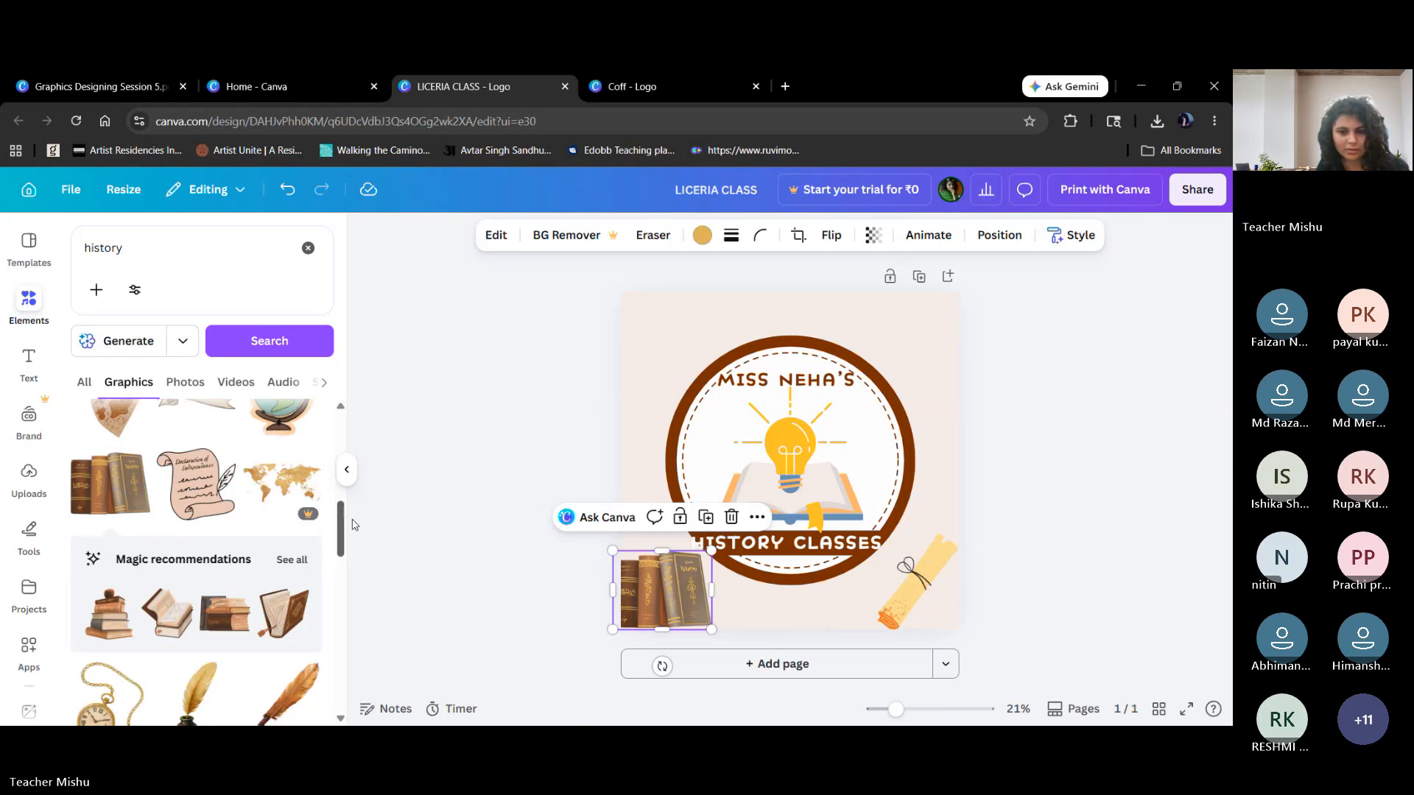
{"action": "mouse_move", "coordinate": [352, 524]}
{"action": "left_mouse_down"}
{"action": "mouse_move", "coordinate": [348, 500]}
{"action": "mouse_move", "coordinate": [382, 708]}
{"action": "mouse_move", "coordinate": [355, 541]}
{"action": "left_mouse_up"}
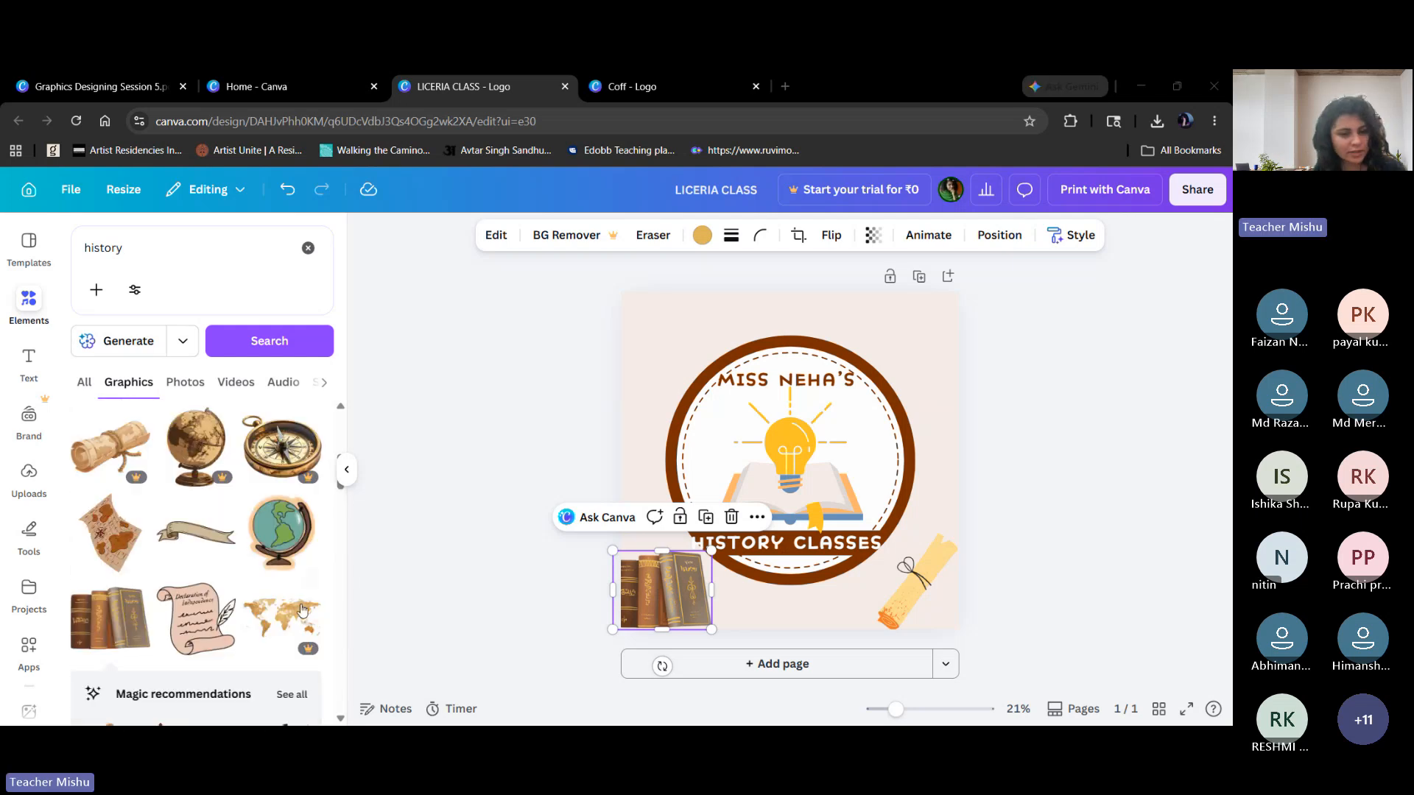
{"action": "left_click", "coordinate": [346, 471]}
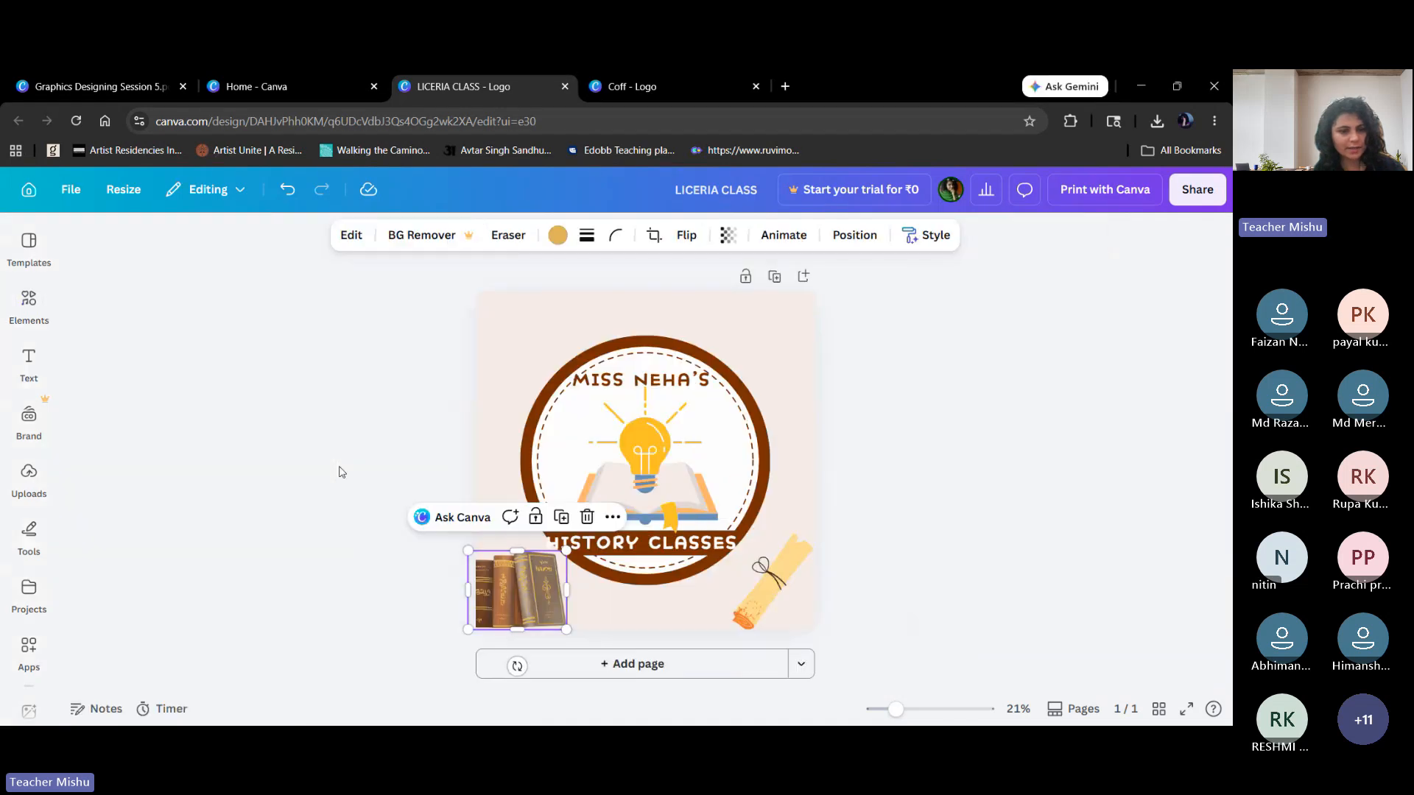
{"action": "left_click", "coordinate": [31, 427]}
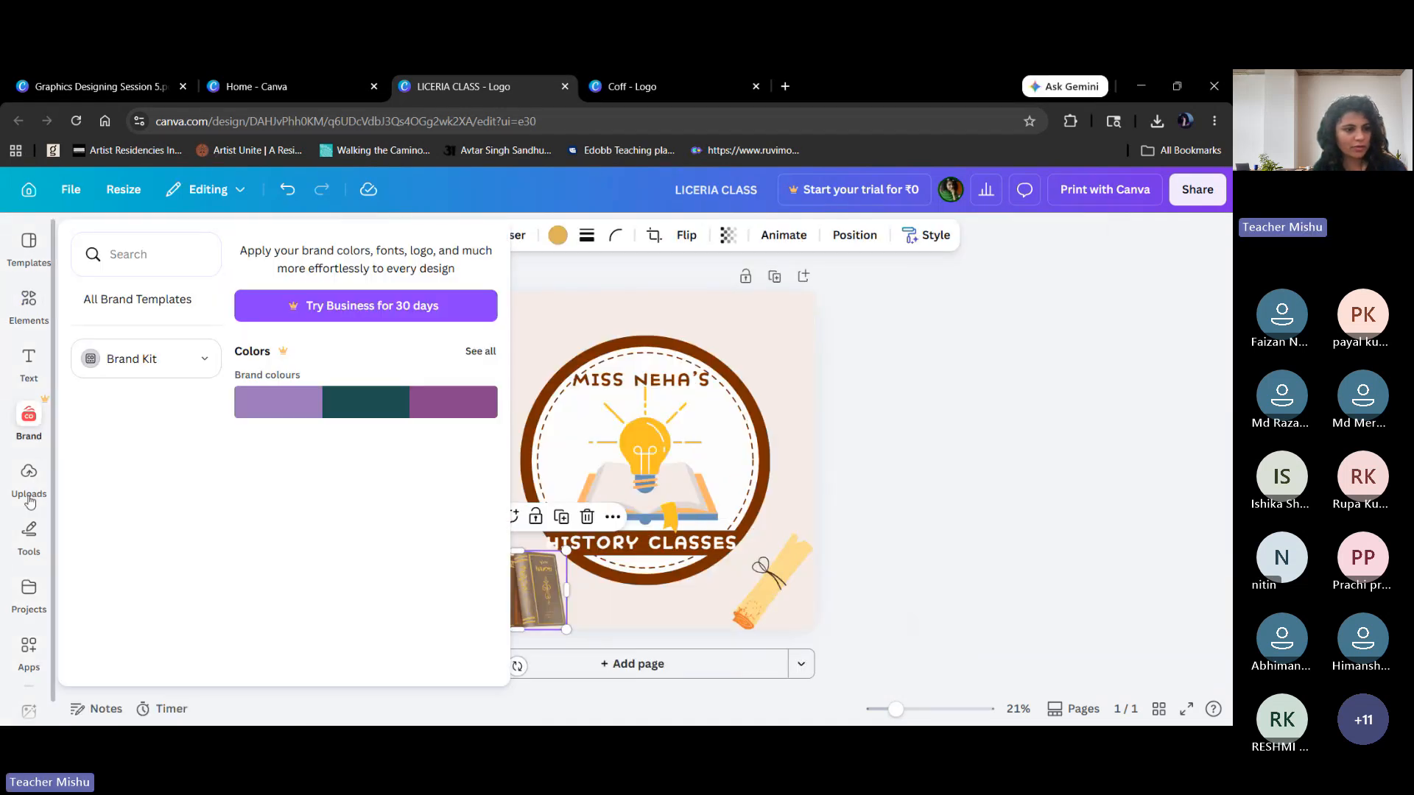
{"action": "left_click", "coordinate": [28, 479]}
{"action": "left_click", "coordinate": [28, 361]}
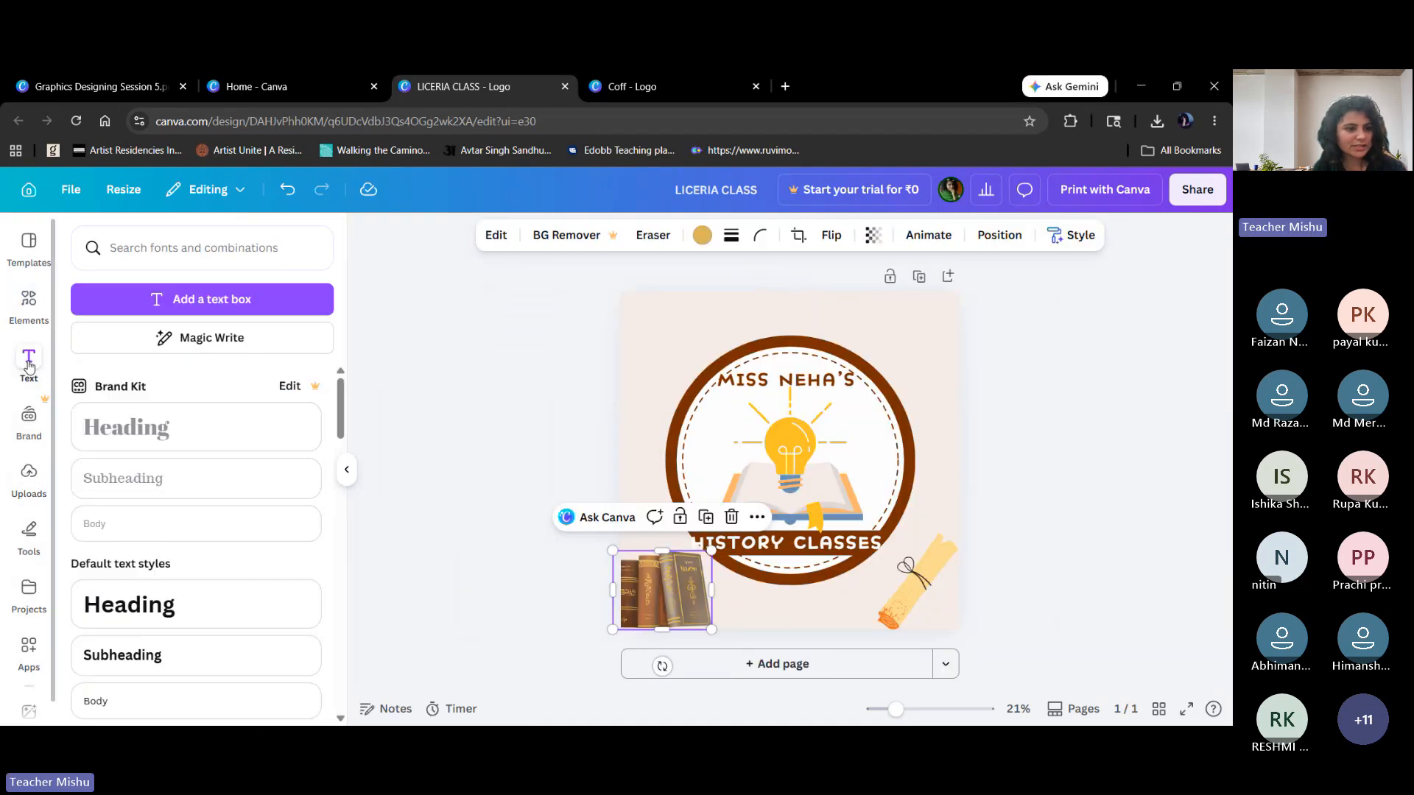
{"action": "left_click", "coordinate": [28, 417]}
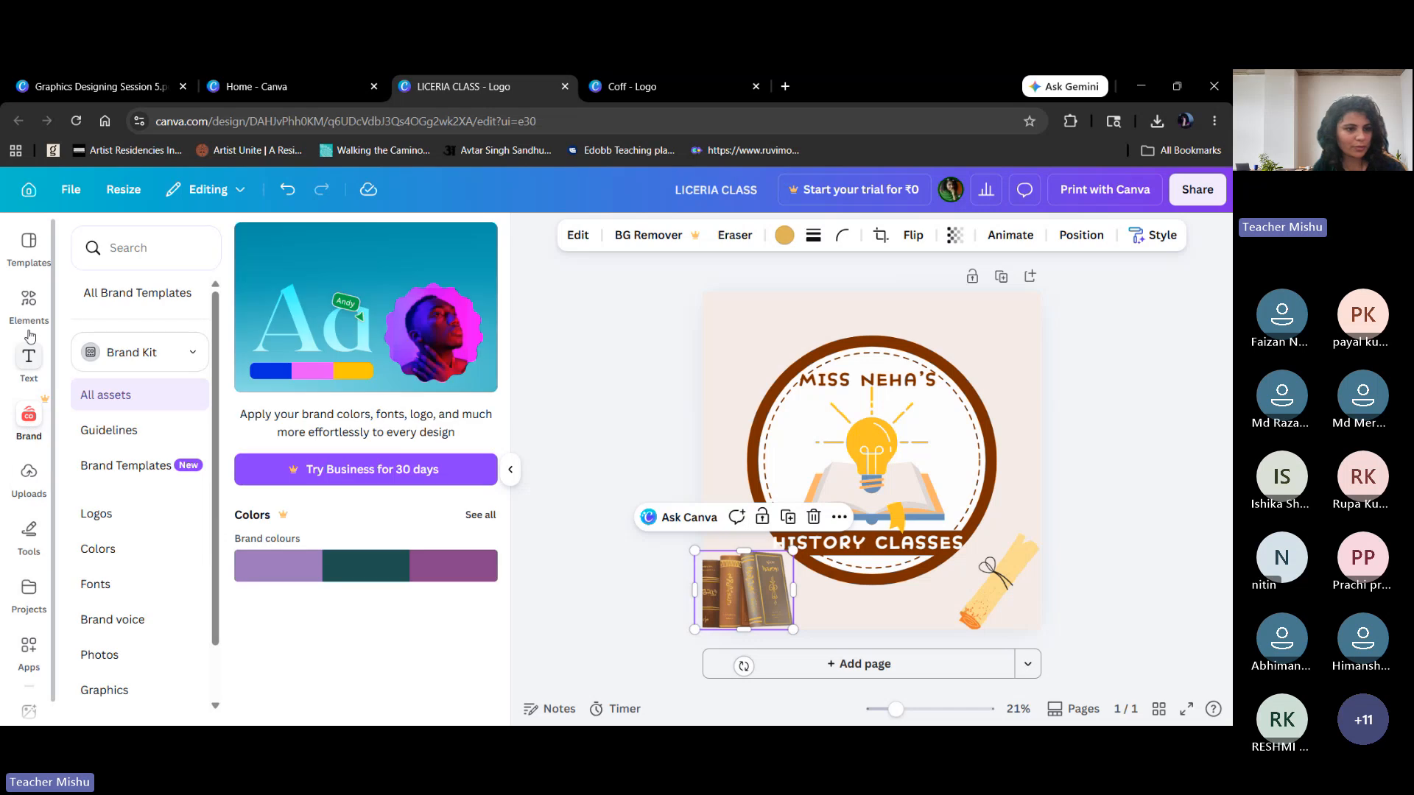
{"action": "left_click", "coordinate": [29, 303]}
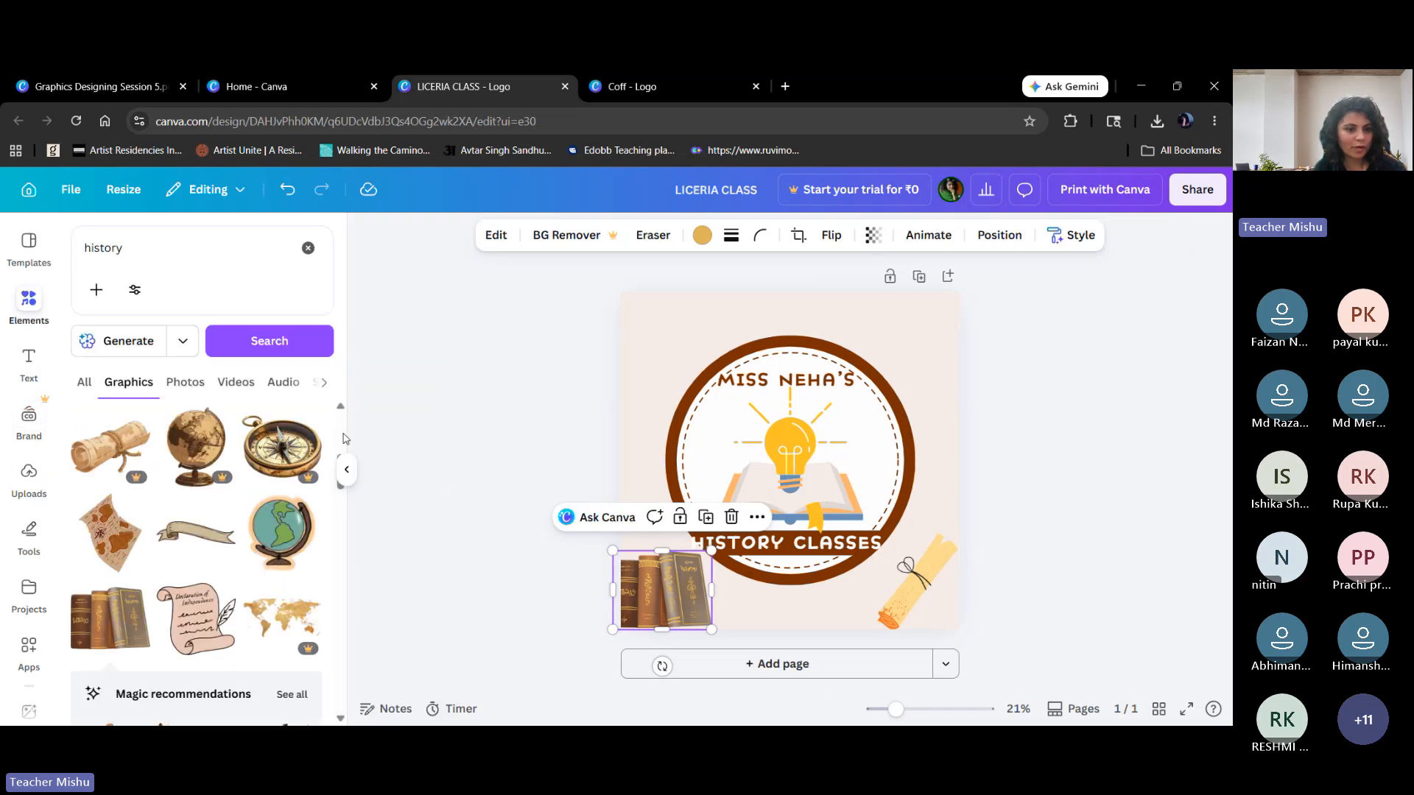
Insert the open handwritten book graphic from the history results and move it towards the page's lower edge.
{"action": "scroll", "coordinate": [341, 406], "scroll_direction": "up", "scroll_amount": 3}
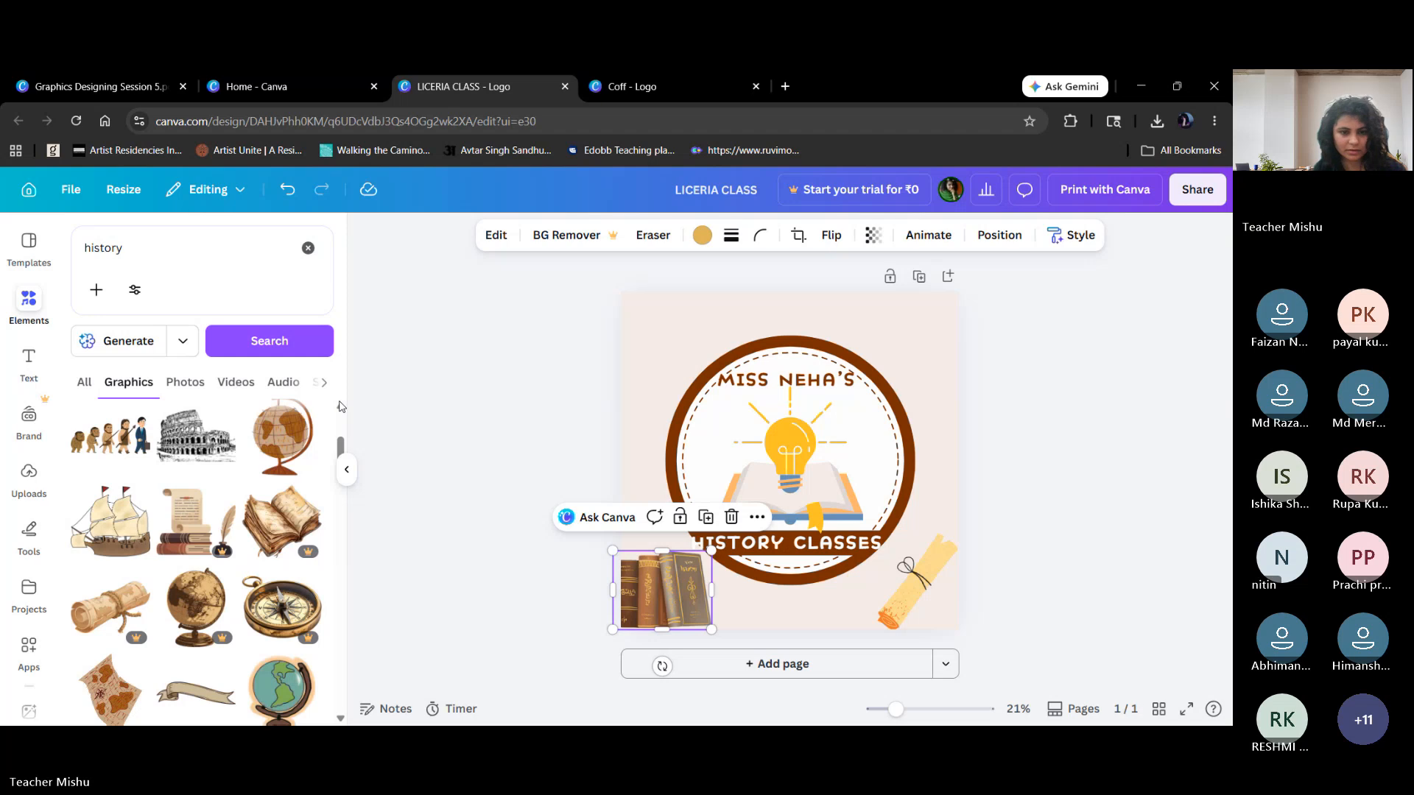
{"action": "scroll", "coordinate": [341, 406], "scroll_direction": "up", "scroll_amount": 2}
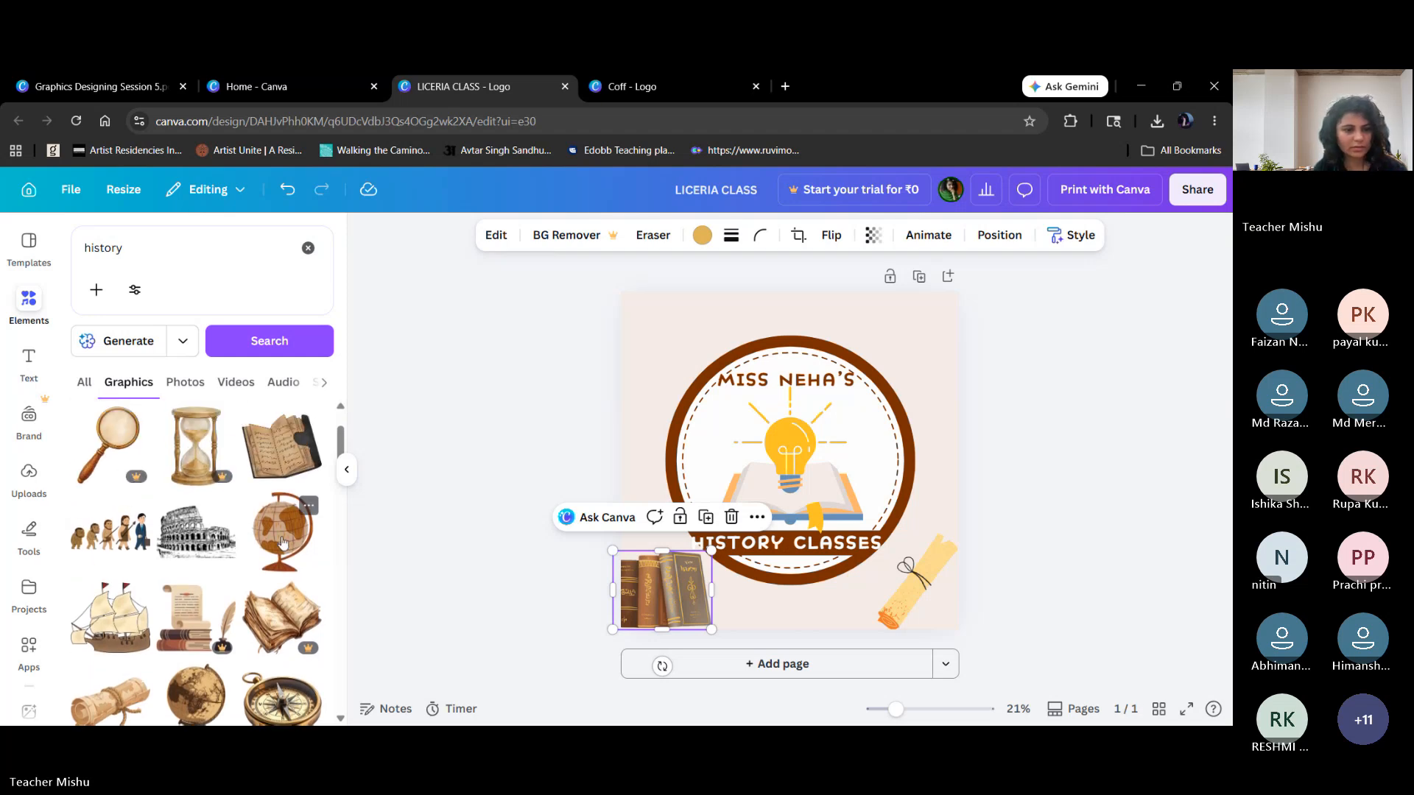
{"action": "left_click", "coordinate": [279, 464]}
{"action": "left_click_drag", "start_coordinate": [780, 384], "coordinate": [841, 561]}
{"action": "scroll", "coordinate": [813, 550], "scroll_direction": "down", "scroll_amount": 1}
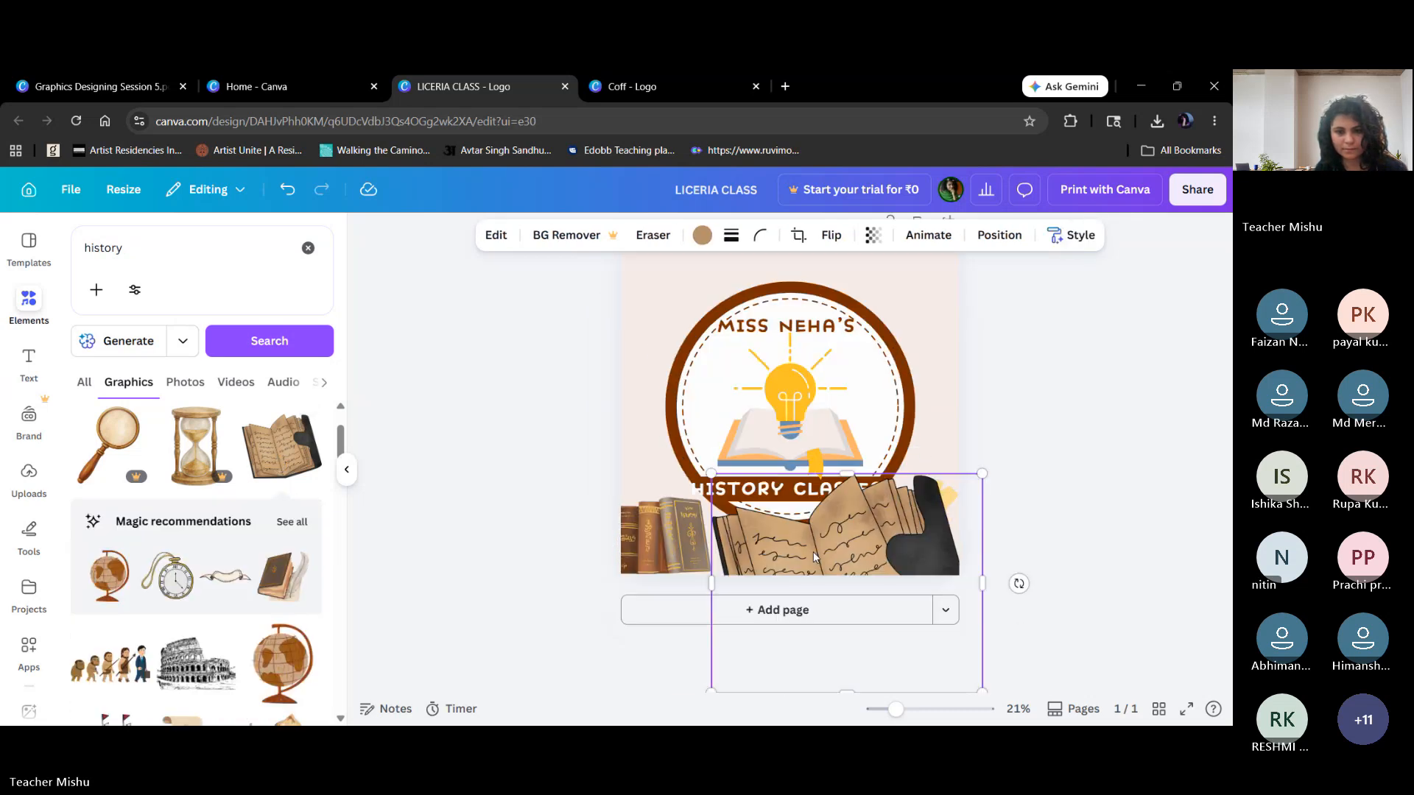
Delete the light bulb and book illustration from the center of the badge.
{"action": "left_click", "coordinate": [779, 410]}
{"action": "scroll", "coordinate": [779, 411], "scroll_direction": "up", "scroll_amount": 1}
{"action": "key", "text": "Delete"}
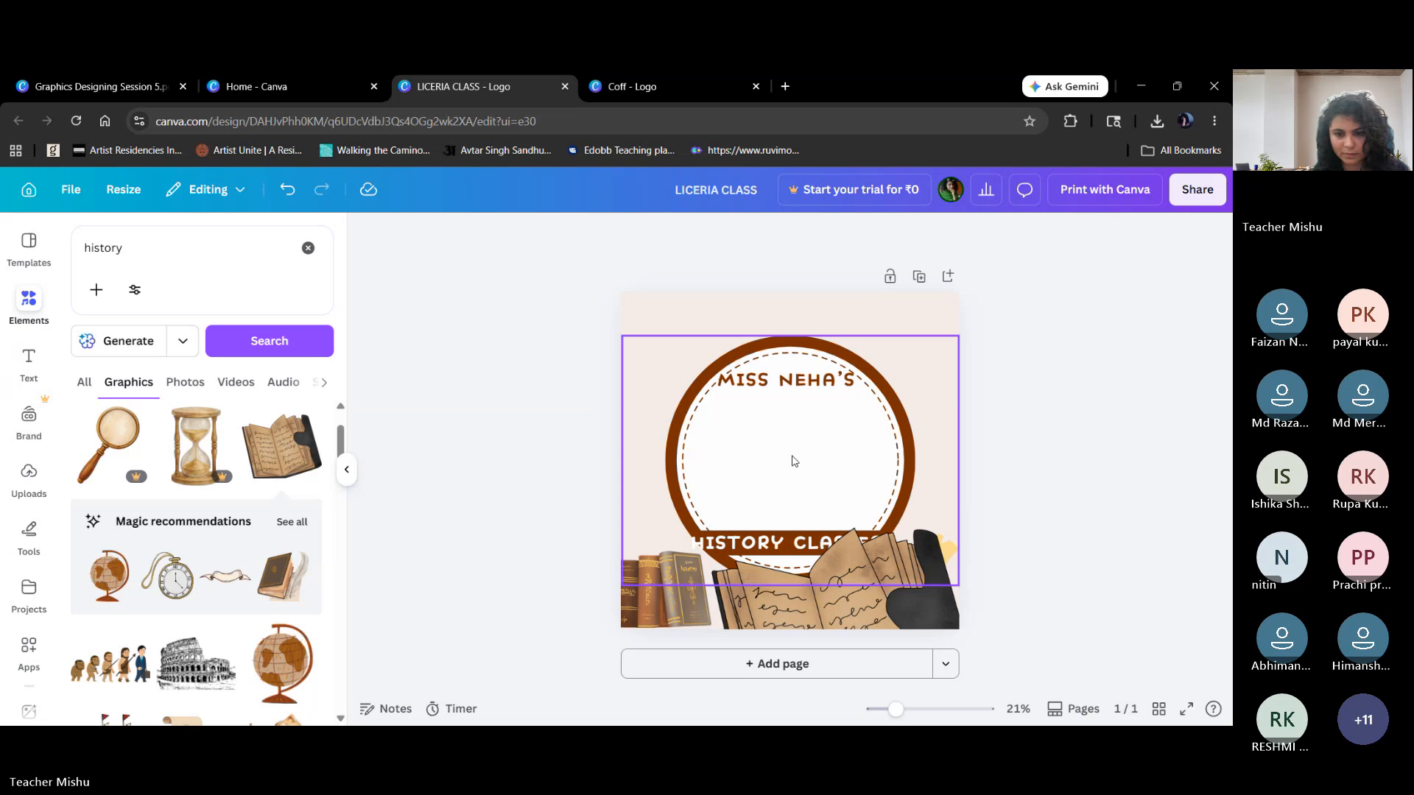
Shrink the open handwritten book and center it inside the badge between the two text lines.
{"action": "key", "text": "ctrl+z"}
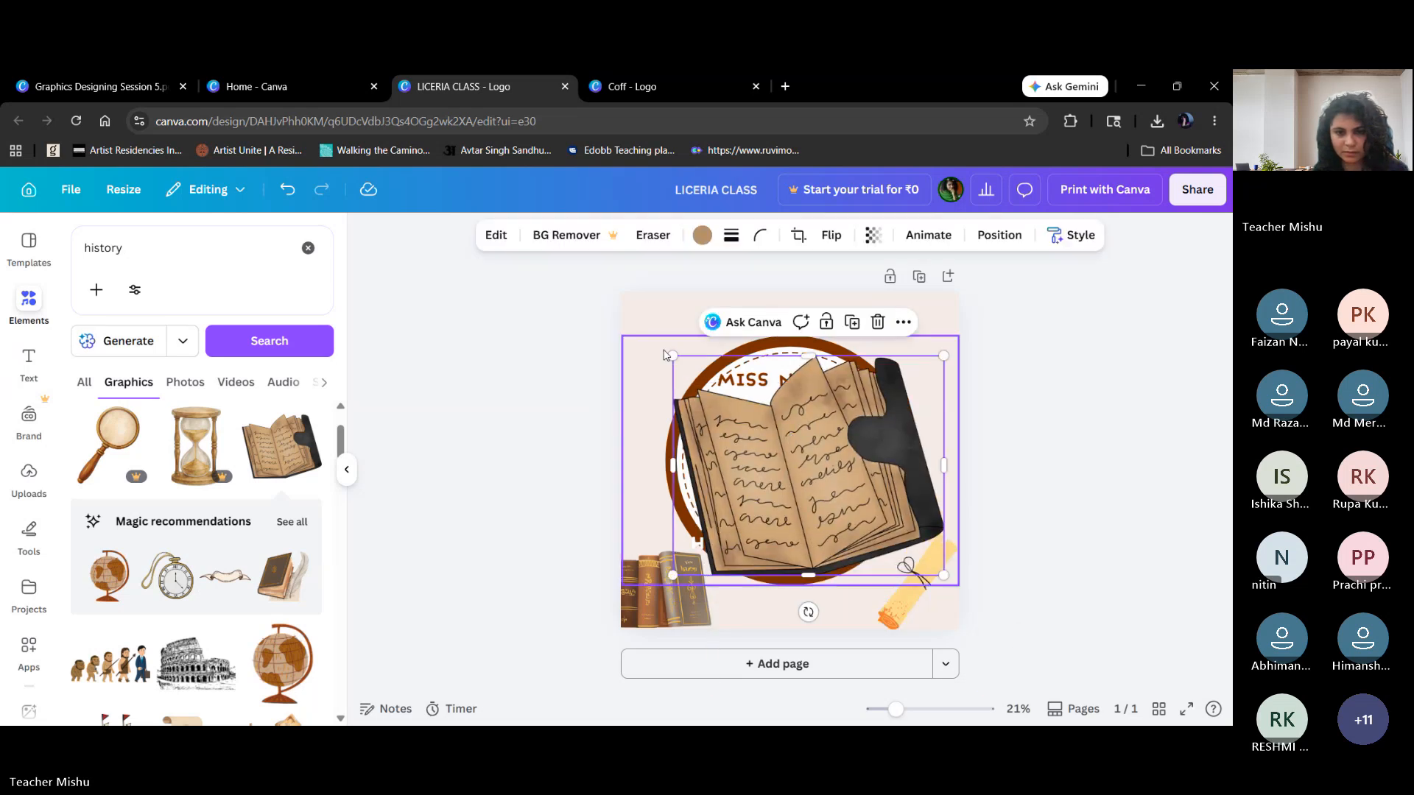
{"action": "left_click_drag", "start_coordinate": [671, 355], "coordinate": [783, 445]}
{"action": "left_click_drag", "start_coordinate": [863, 526], "coordinate": [791, 475]}
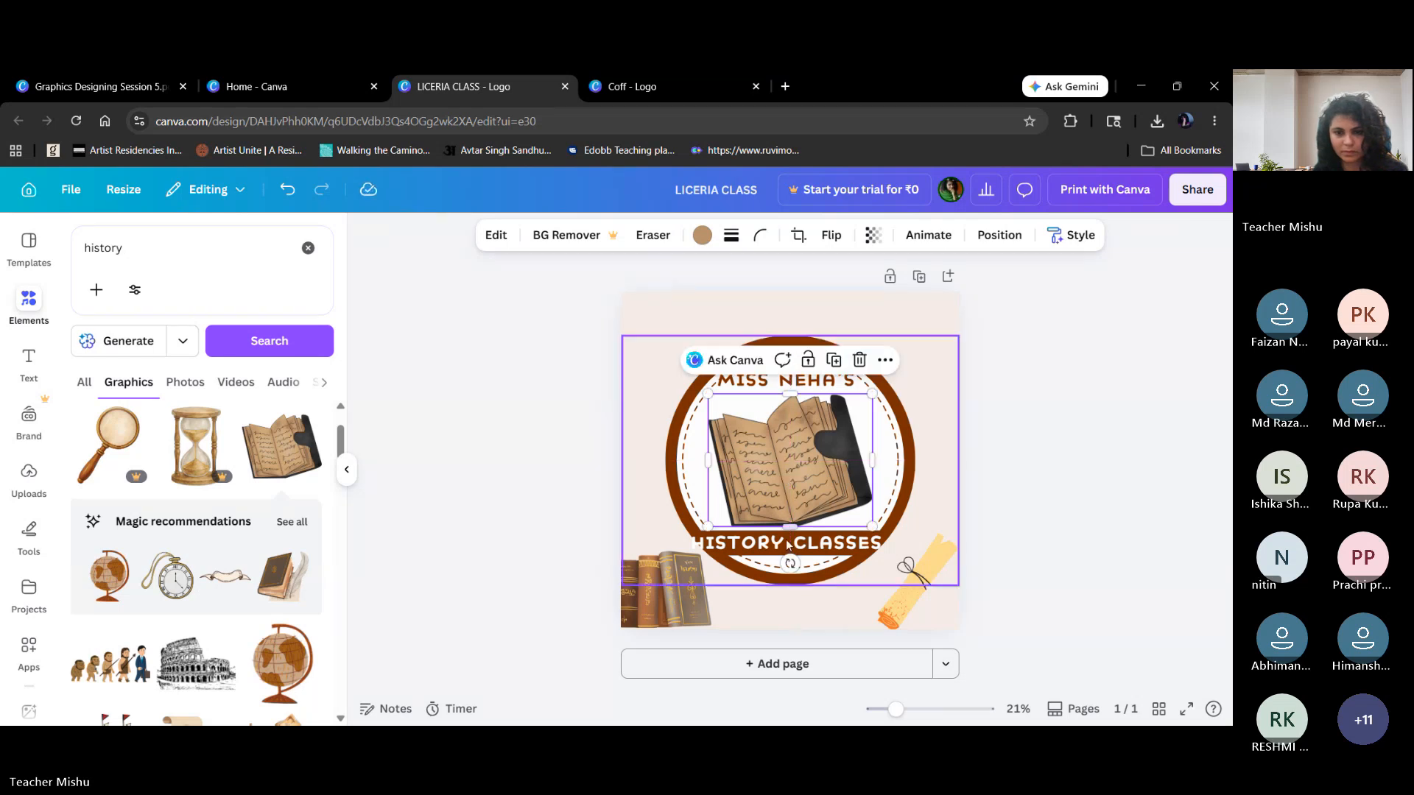
Shrink the open book further and move it to the page's lower edge, between the standing books and the scroll.
{"action": "left_click", "coordinate": [824, 546]}
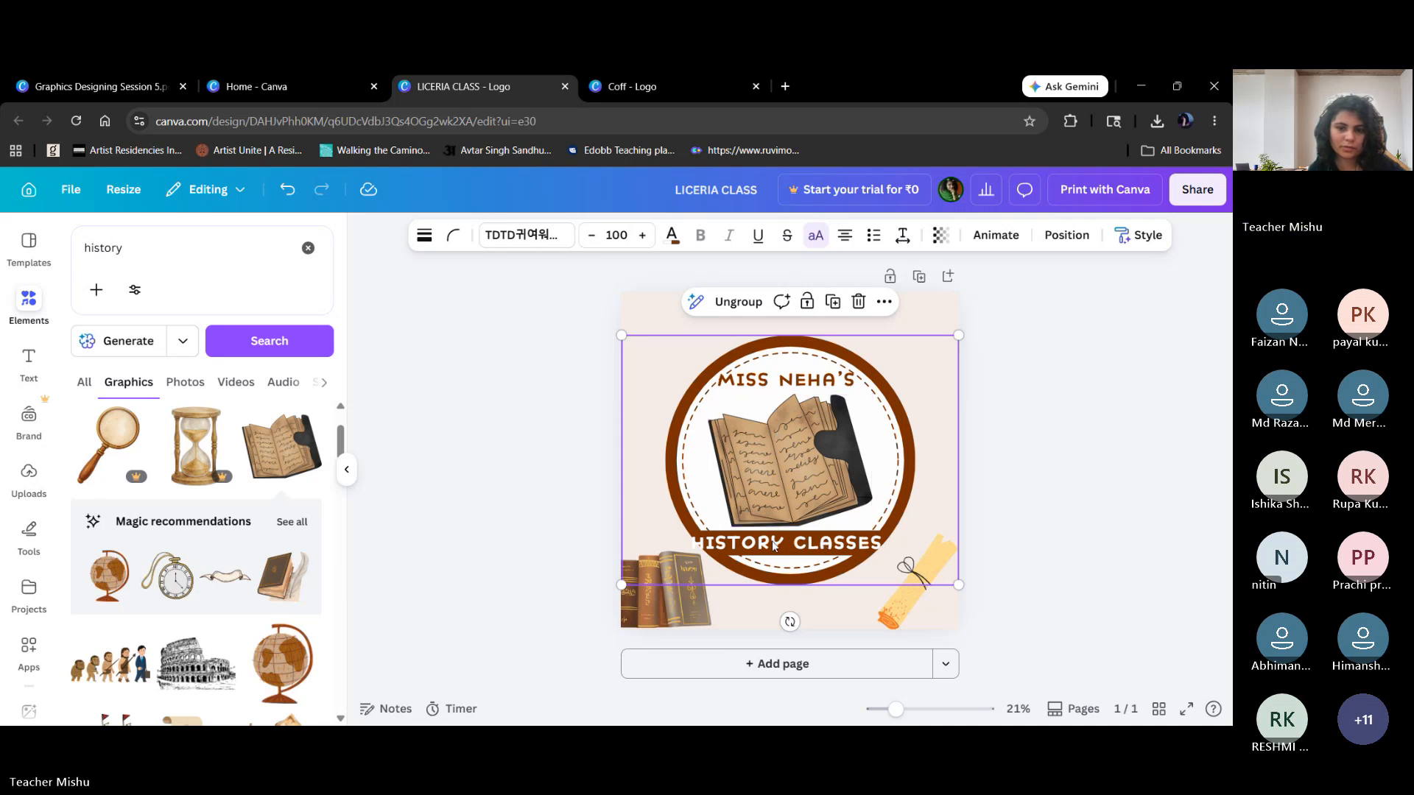
{"action": "left_click", "coordinate": [803, 386]}
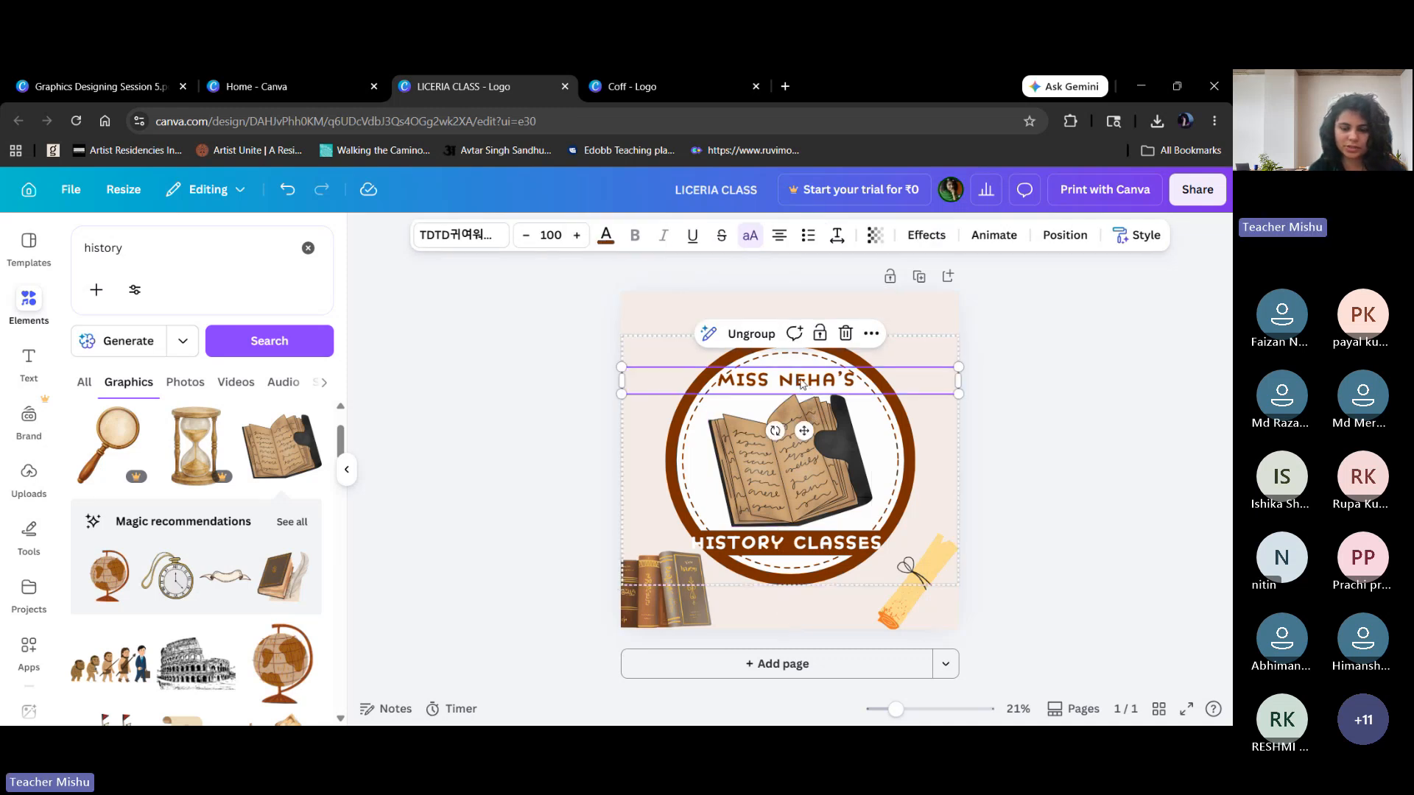
{"action": "left_click", "coordinate": [796, 471]}
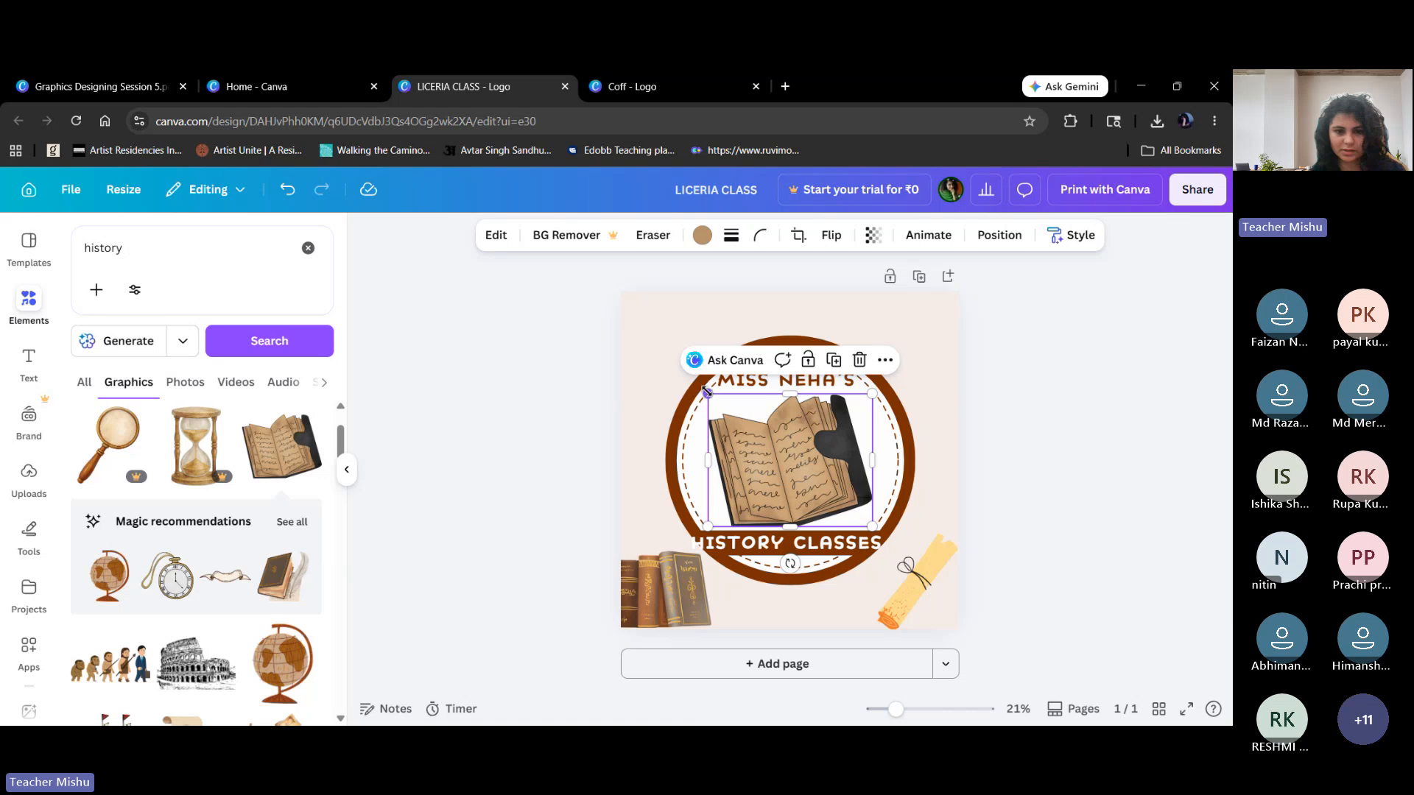
{"action": "left_click_drag", "start_coordinate": [705, 390], "coordinate": [772, 445]}
{"action": "left_click_drag", "start_coordinate": [814, 500], "coordinate": [886, 607]}
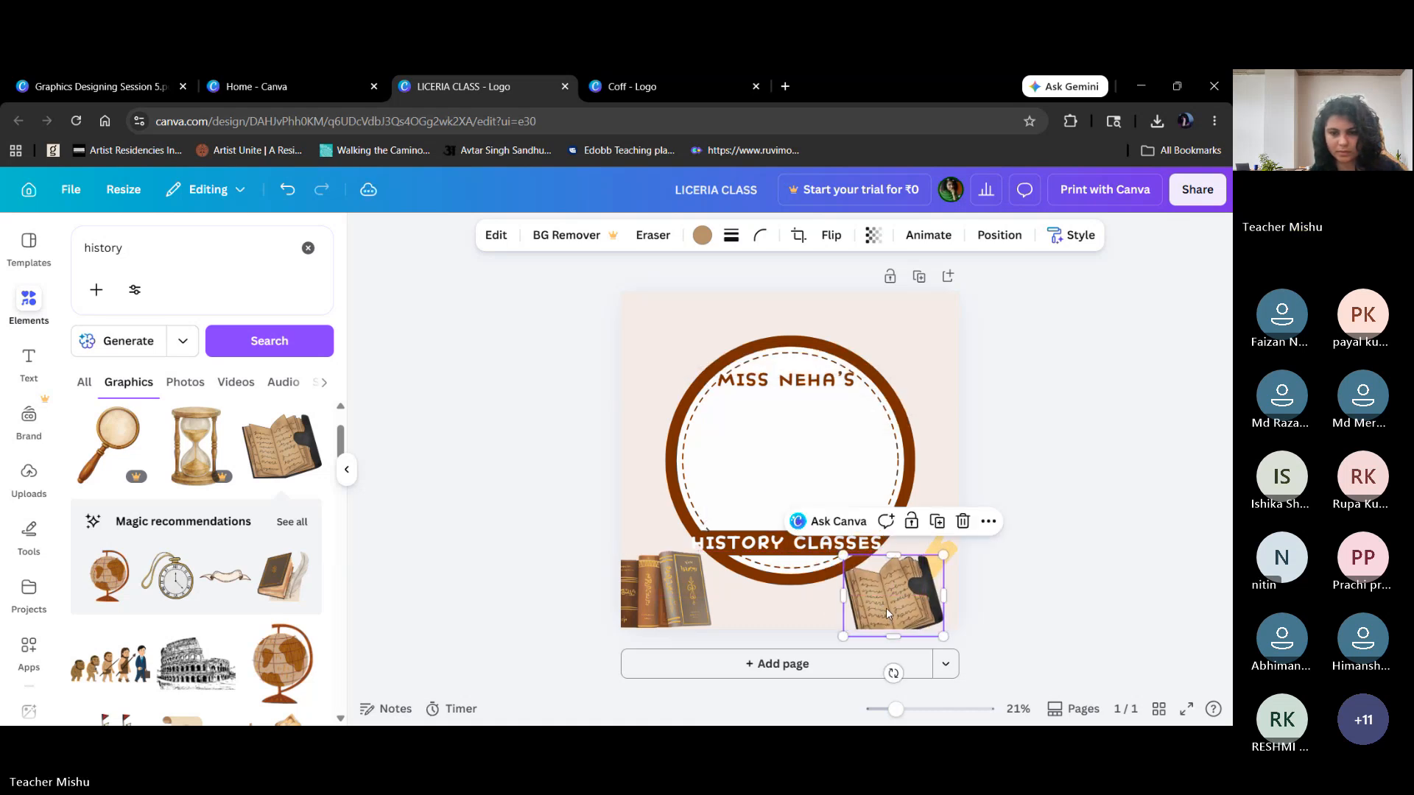
{"action": "left_click", "coordinate": [987, 522]}
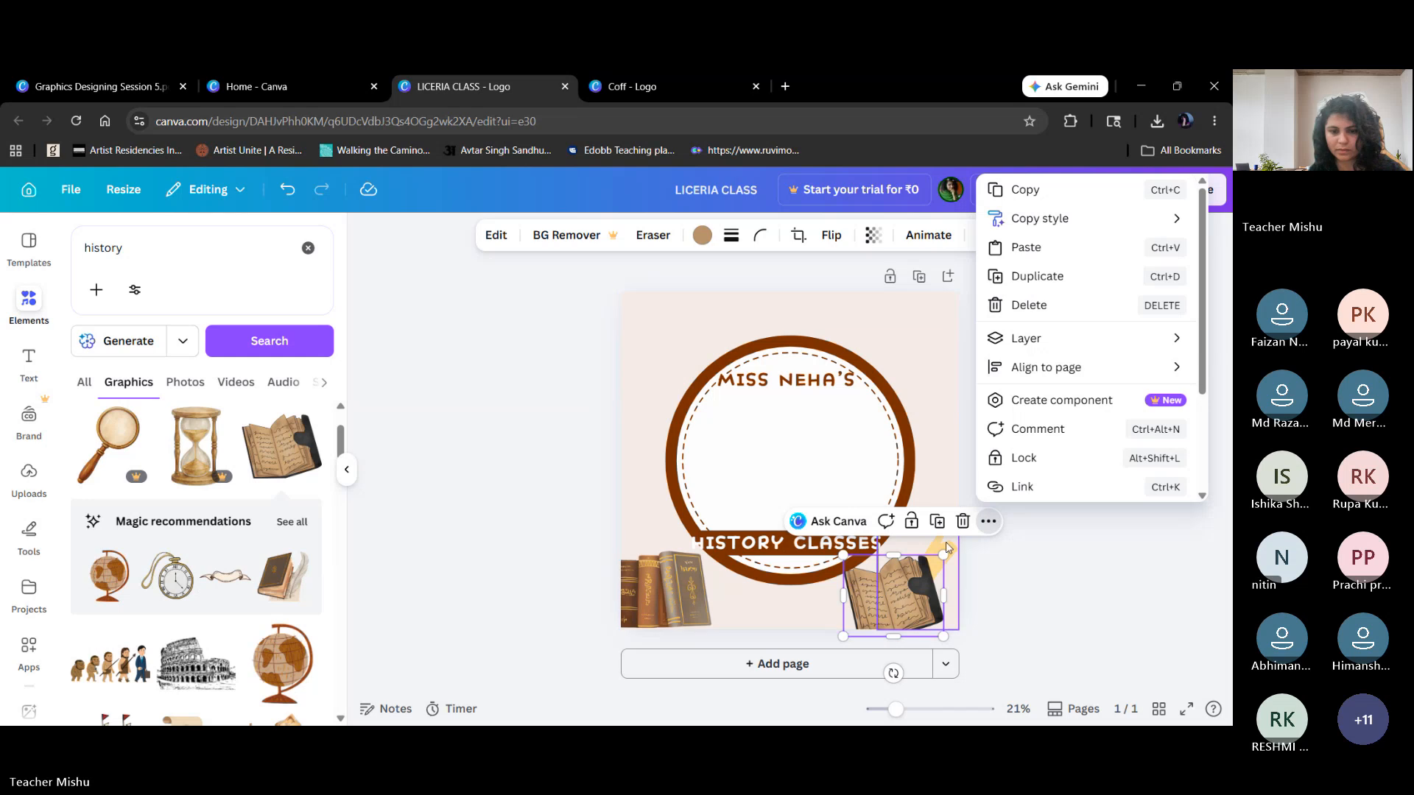
{"action": "left_click_drag", "start_coordinate": [900, 584], "coordinate": [824, 590]}
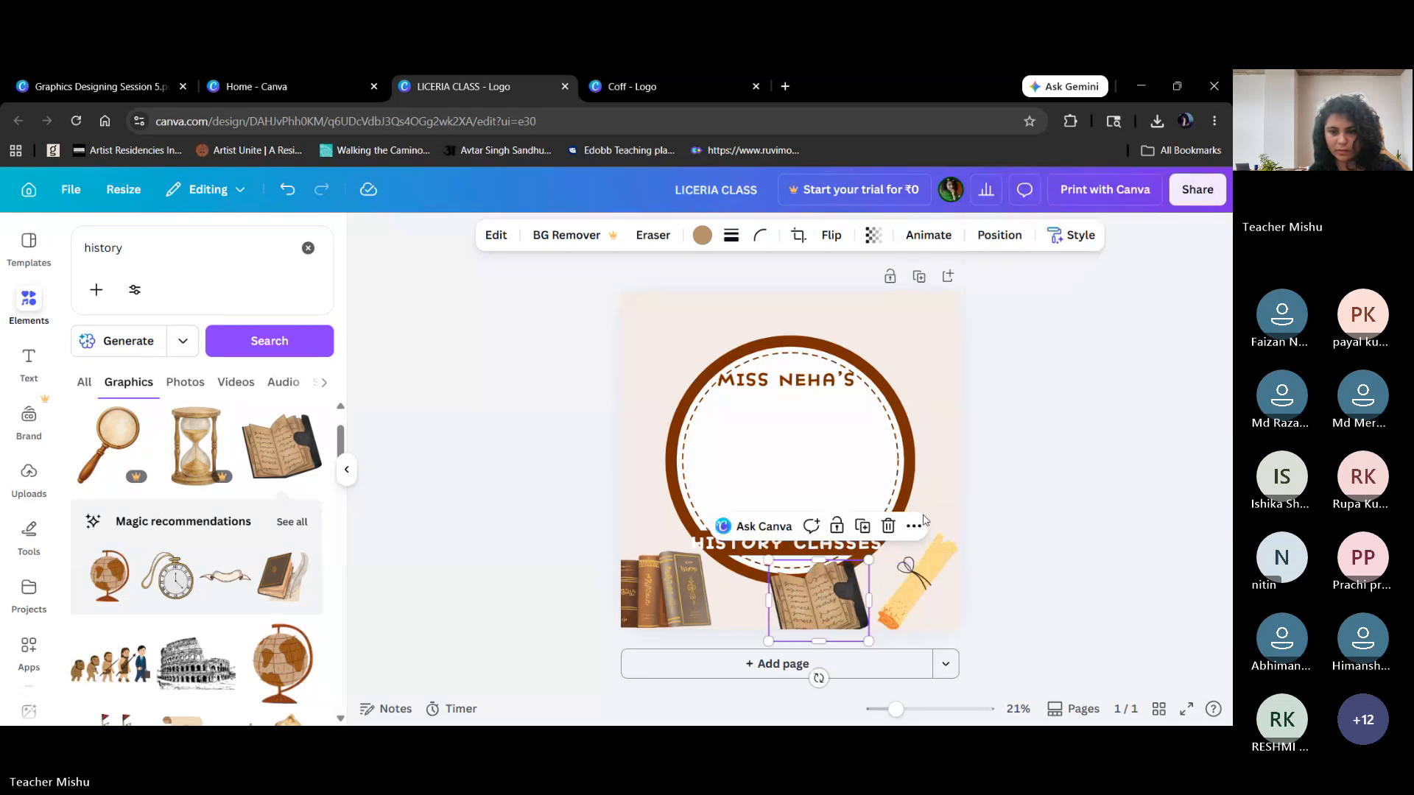
Send the open handwritten book one layer backward and move it behind the scroll in the page's lower-right corner.
{"action": "left_click", "coordinate": [914, 526]}
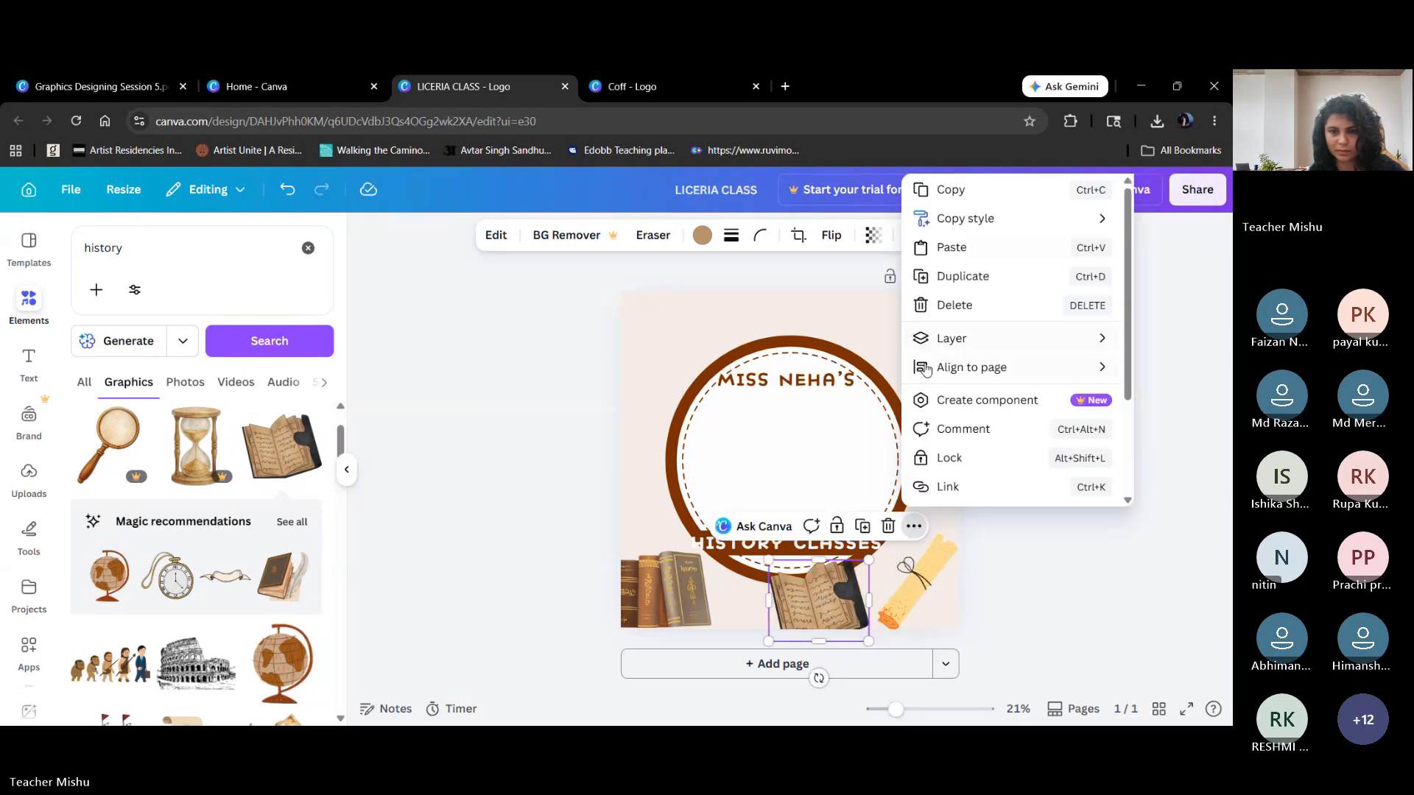
{"action": "mouse_move", "coordinate": [937, 339]}
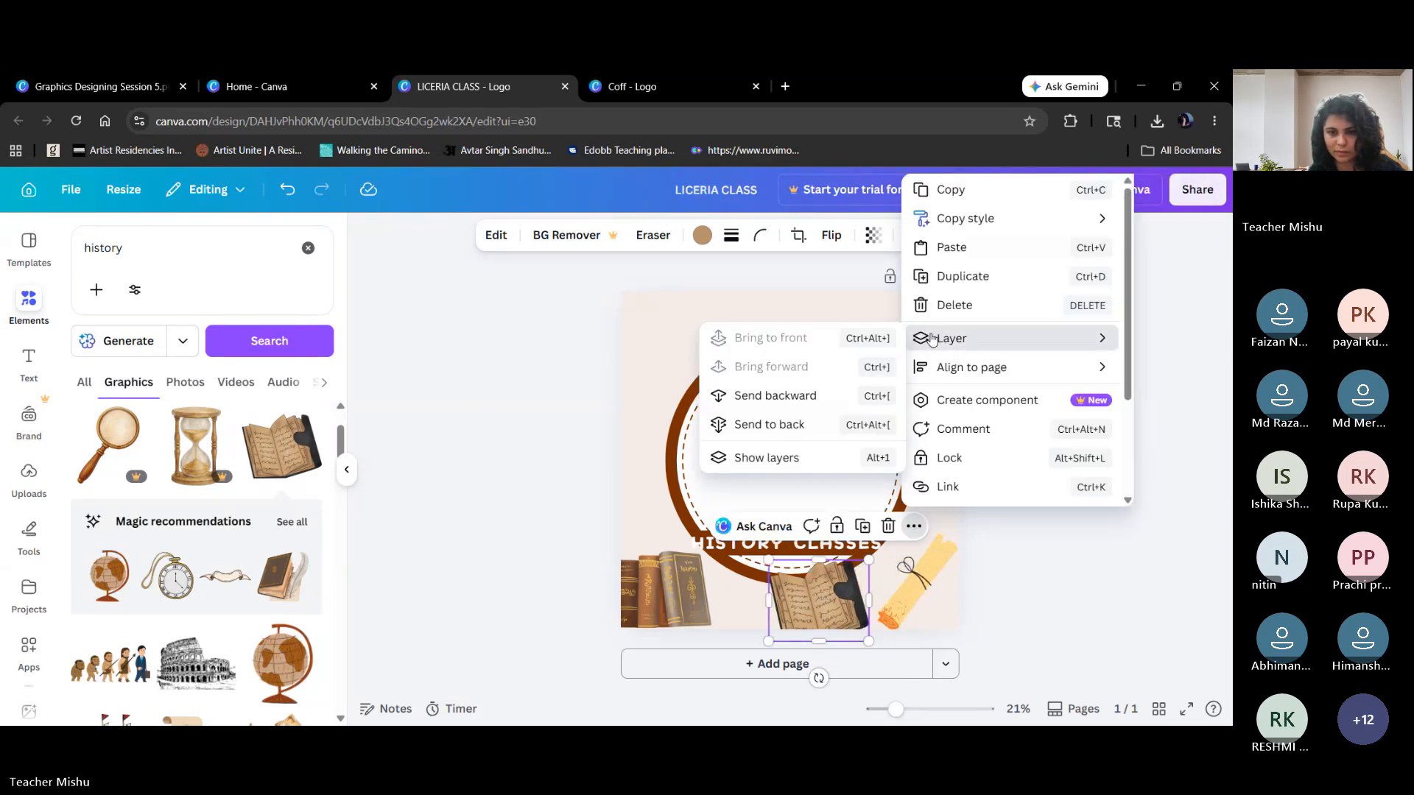
{"action": "left_click", "coordinate": [821, 397]}
{"action": "left_click_drag", "start_coordinate": [818, 600], "coordinate": [899, 607]}
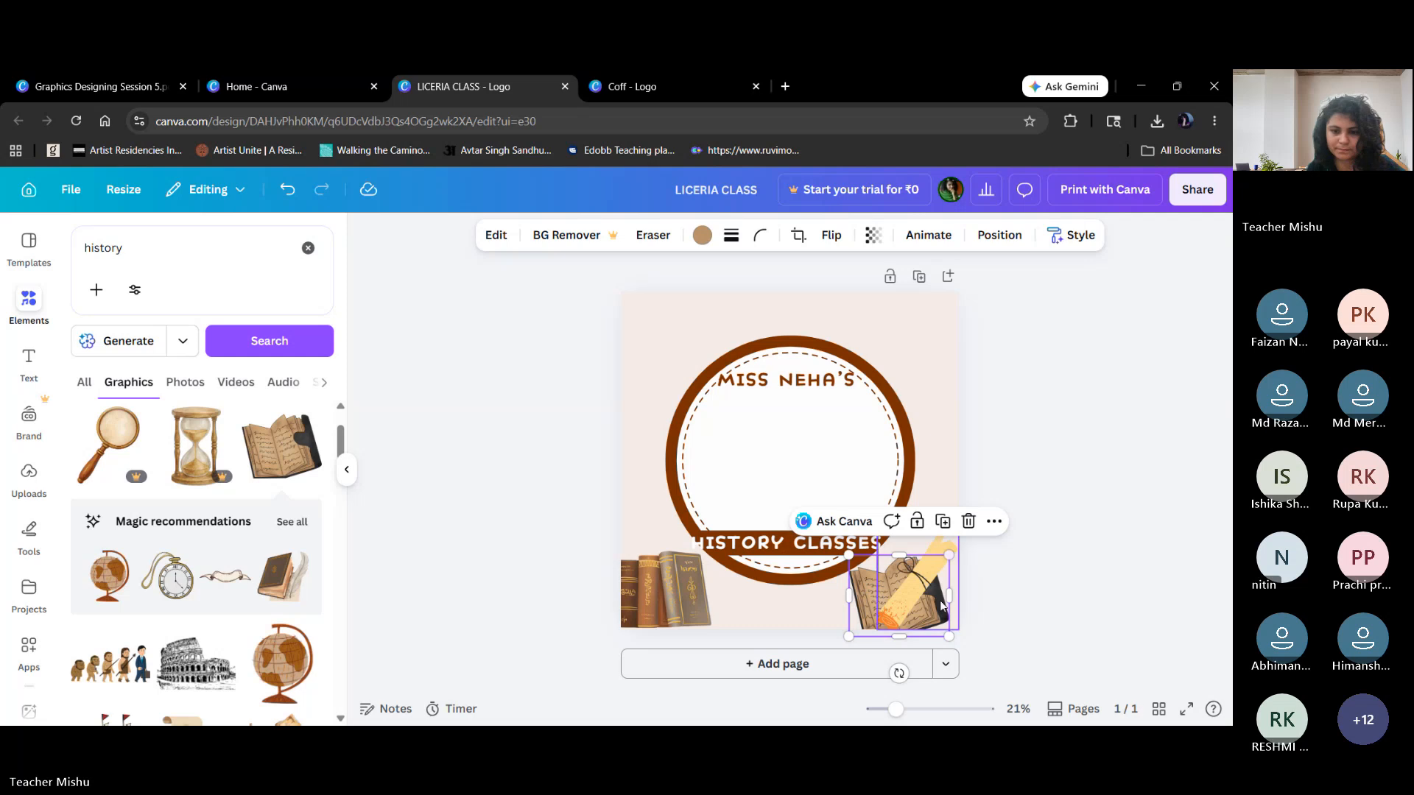
Rotate the scroll so its orange end points up, and shift it slightly down and outward over the open book.
{"action": "left_click", "coordinate": [921, 594]}
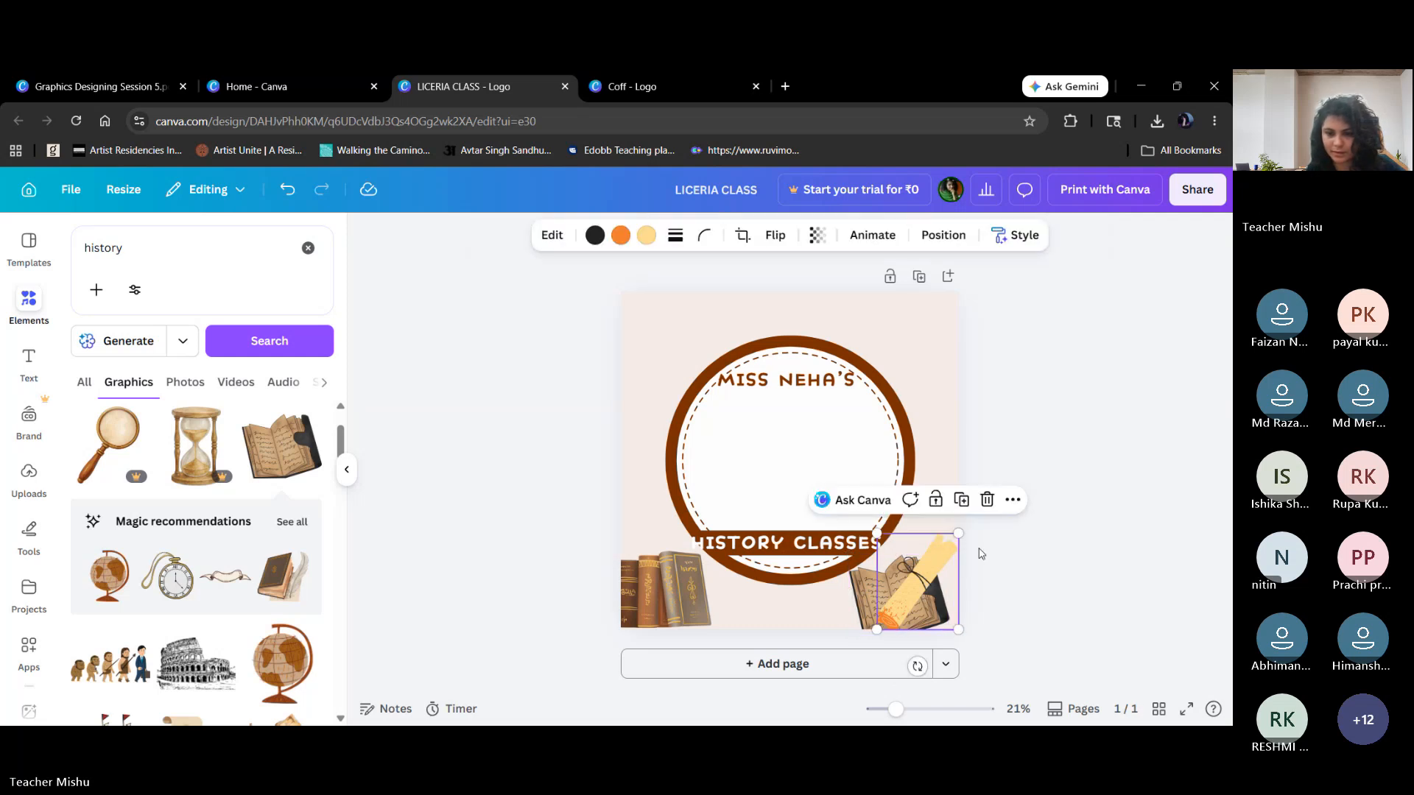
{"action": "left_click_drag", "start_coordinate": [917, 665], "coordinate": [840, 582]}
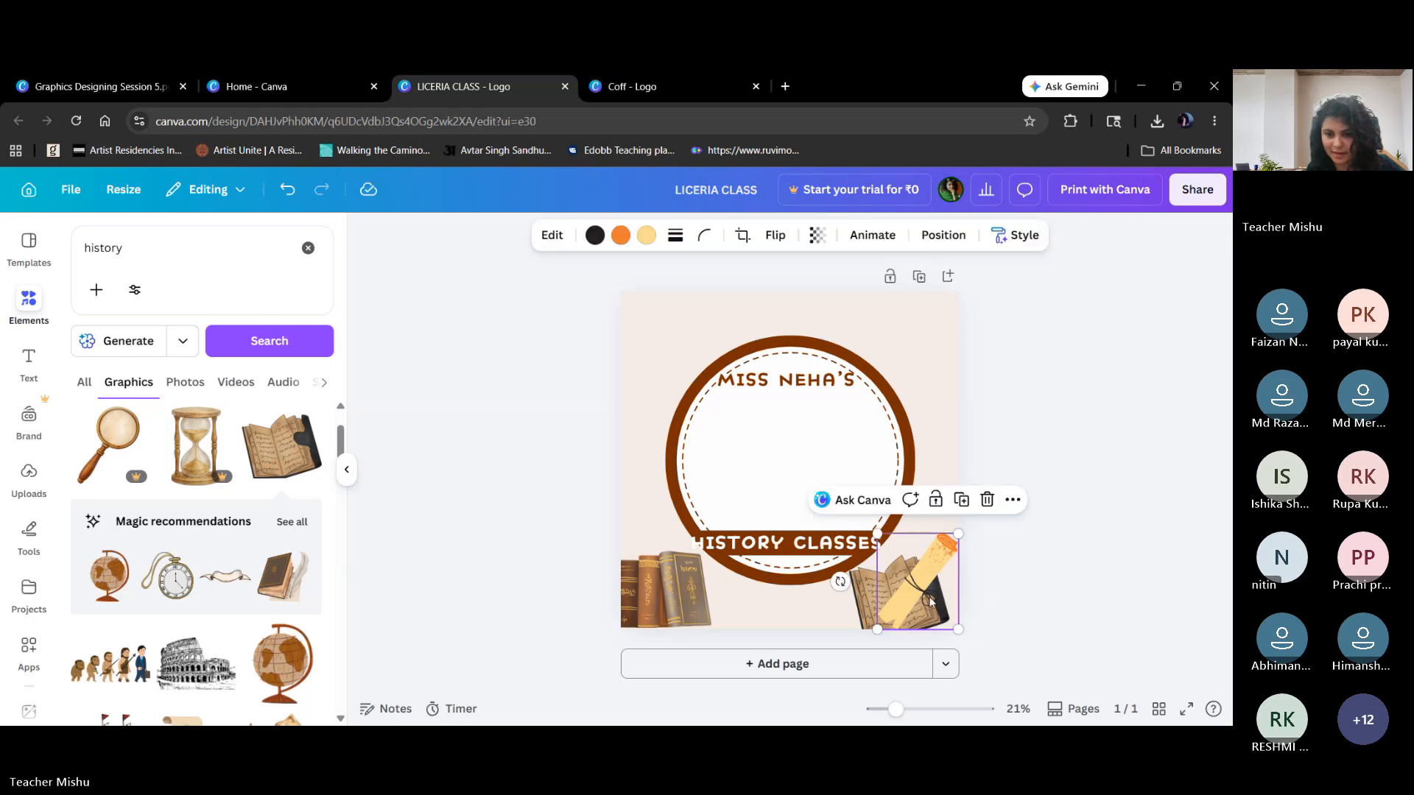
{"action": "mouse_move", "coordinate": [933, 598]}
{"action": "left_mouse_down"}
{"action": "mouse_move", "coordinate": [946, 596]}
{"action": "mouse_move", "coordinate": [939, 606]}
{"action": "left_mouse_up"}
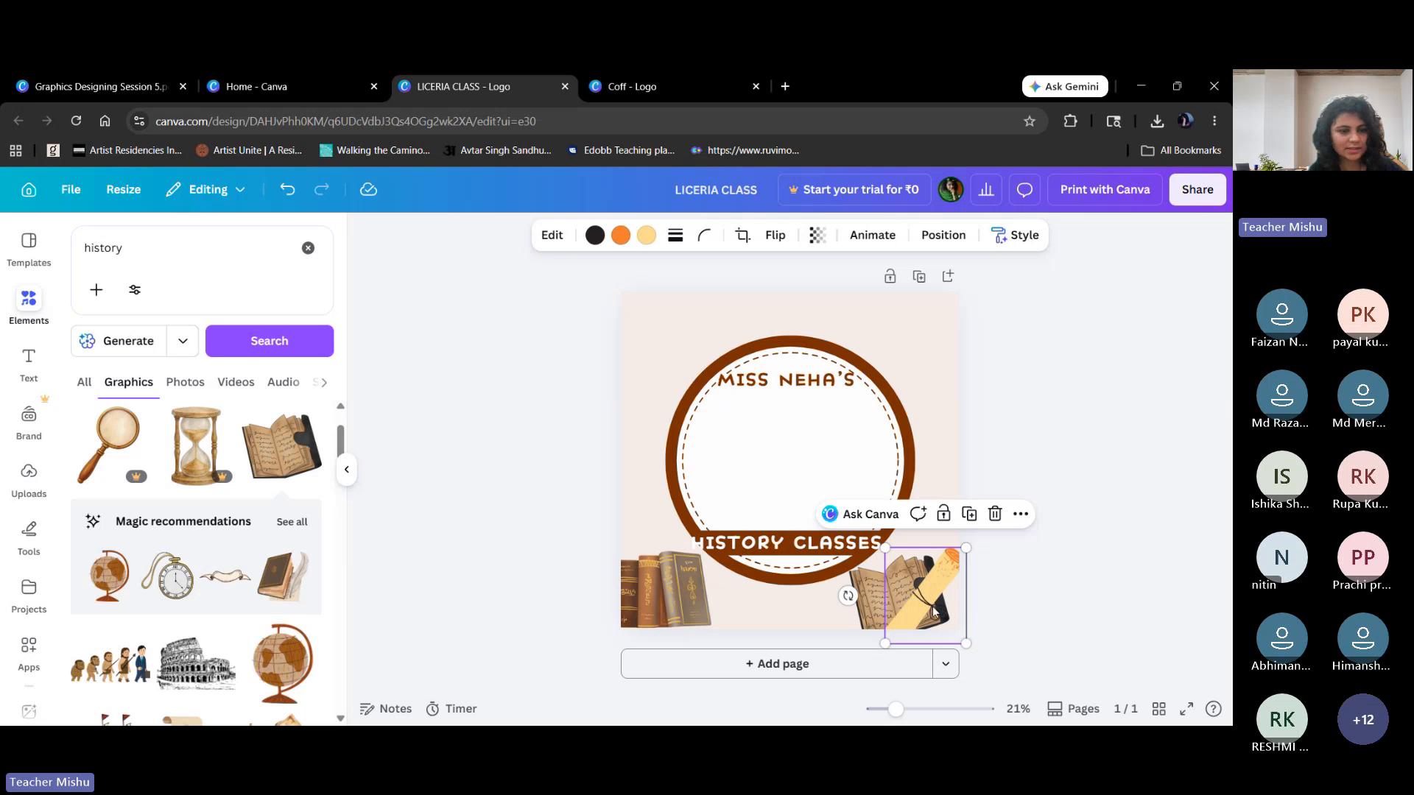
Browse the history graphics results for another illustration suited to the empty center of the badge.
{"action": "scroll", "coordinate": [350, 441], "scroll_direction": "up", "scroll_amount": 1}
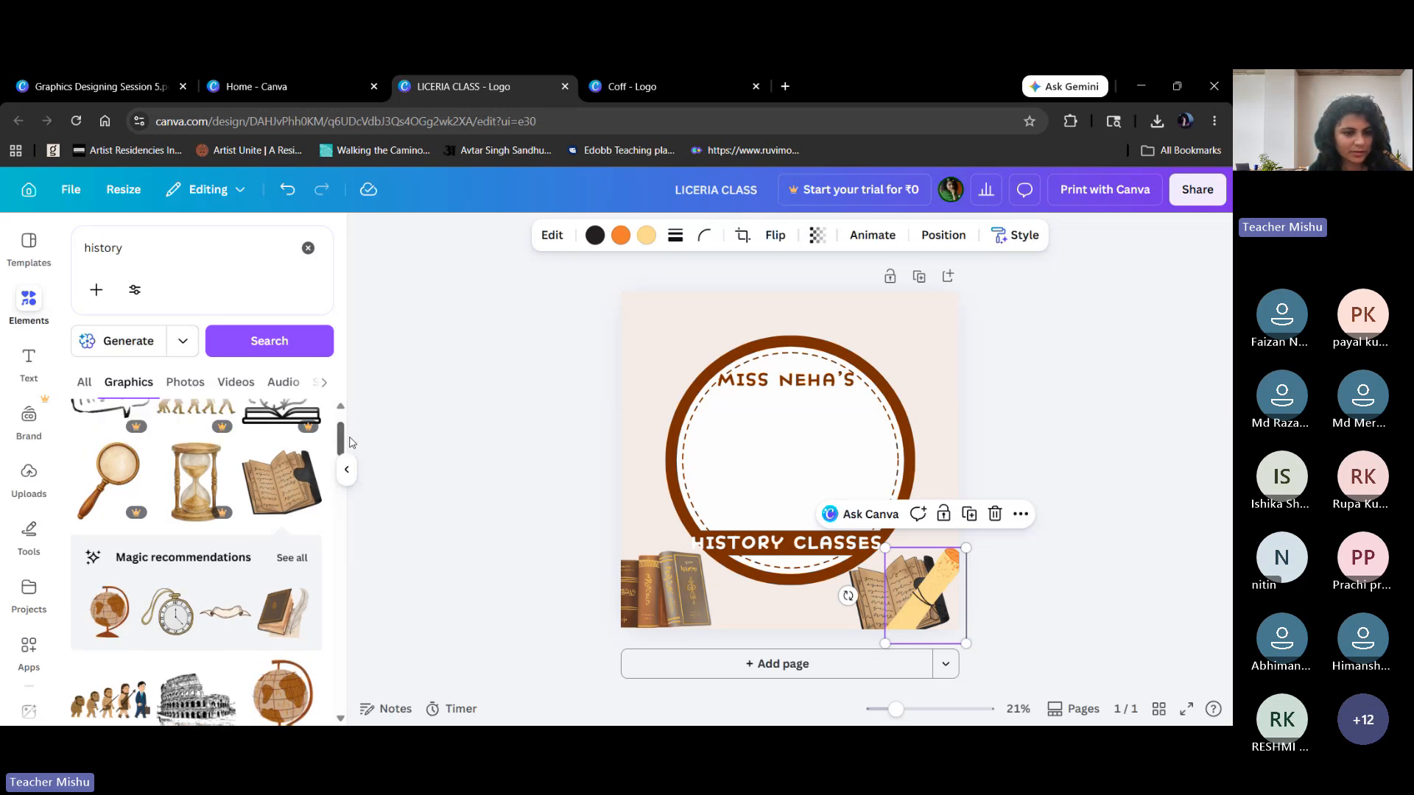
{"action": "scroll", "coordinate": [346, 434], "scroll_direction": "up", "scroll_amount": 3}
{"action": "left_click_drag", "start_coordinate": [340, 419], "coordinate": [341, 457]}
{"action": "scroll", "coordinate": [344, 469], "scroll_direction": "down", "scroll_amount": 2}
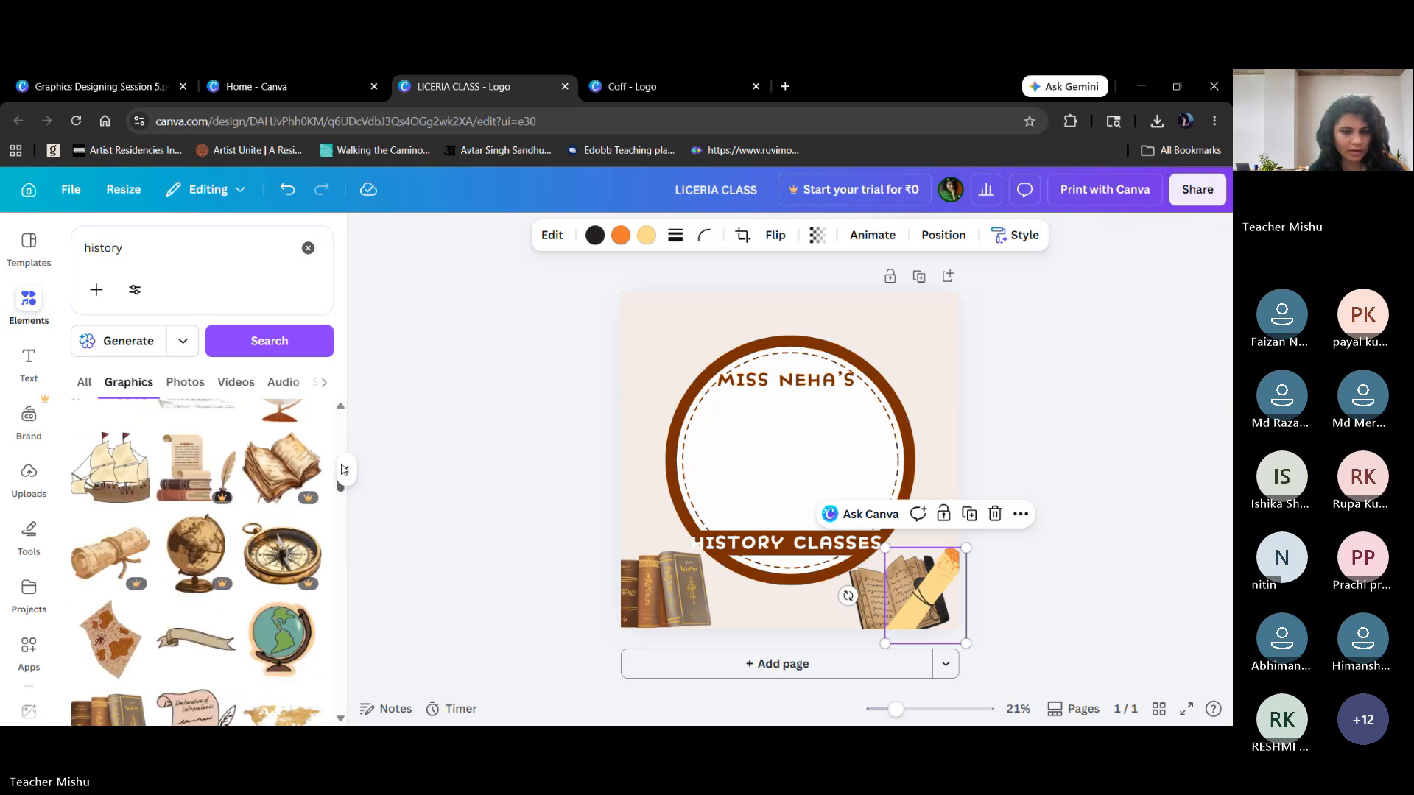
{"action": "scroll", "coordinate": [344, 471], "scroll_direction": "down", "scroll_amount": 1}
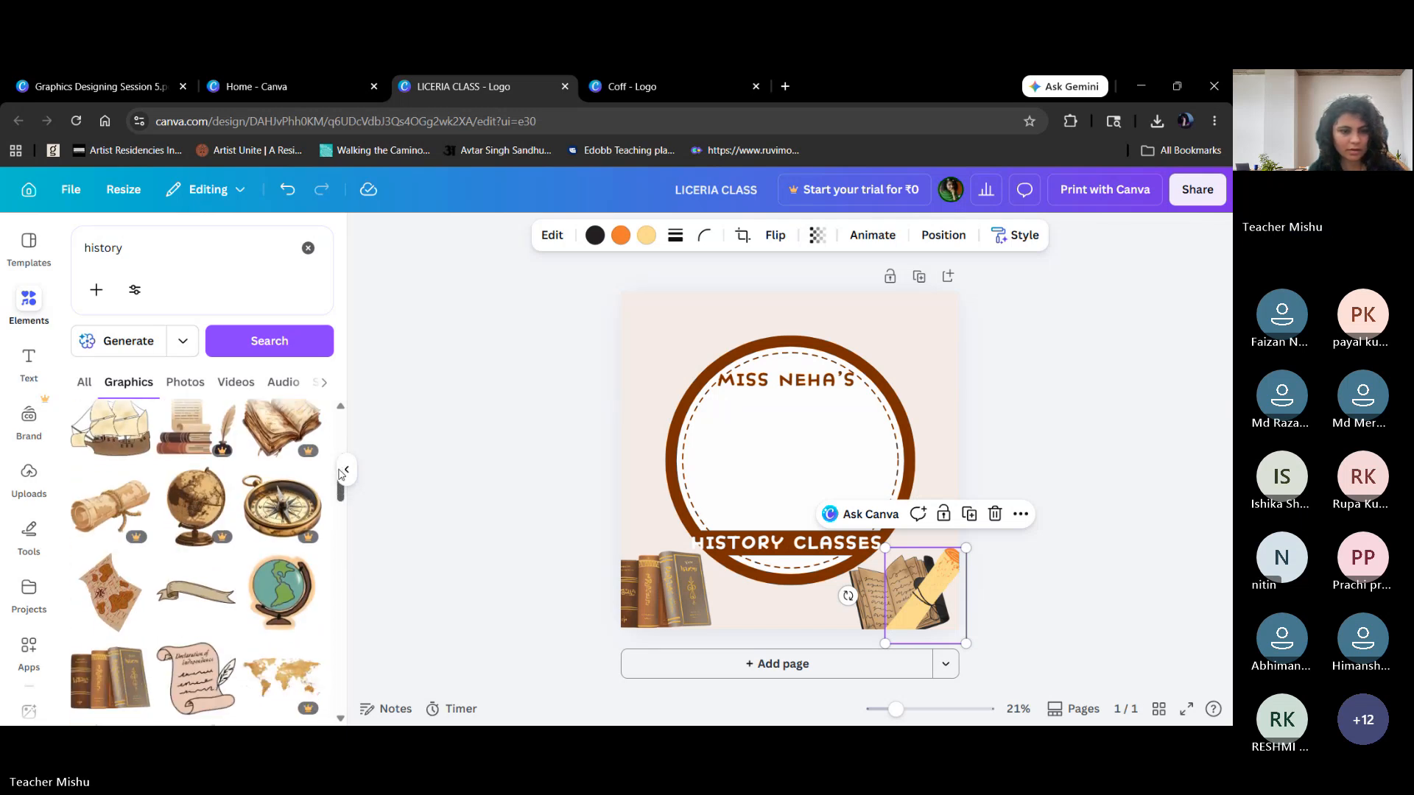
{"action": "left_click_drag", "start_coordinate": [341, 474], "coordinate": [341, 553]}
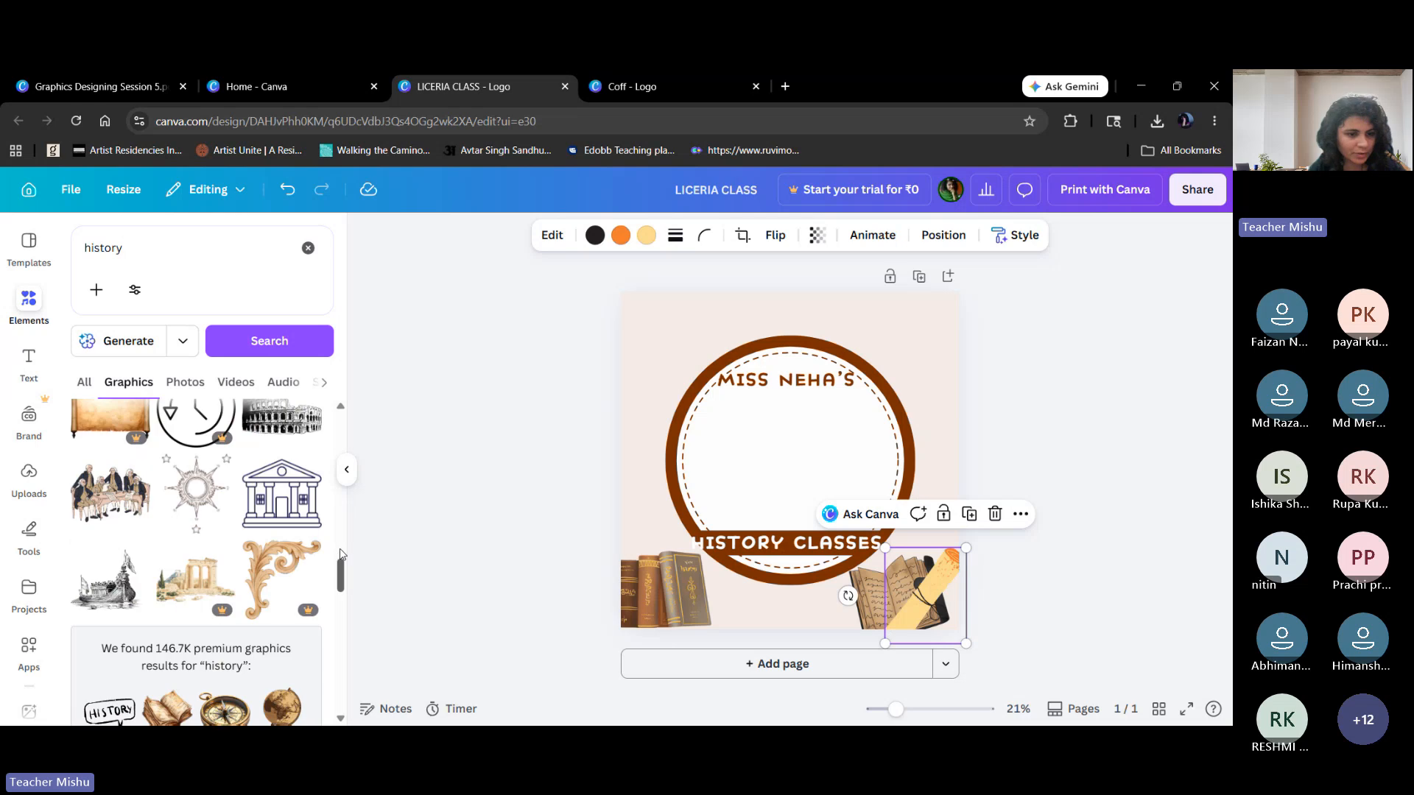
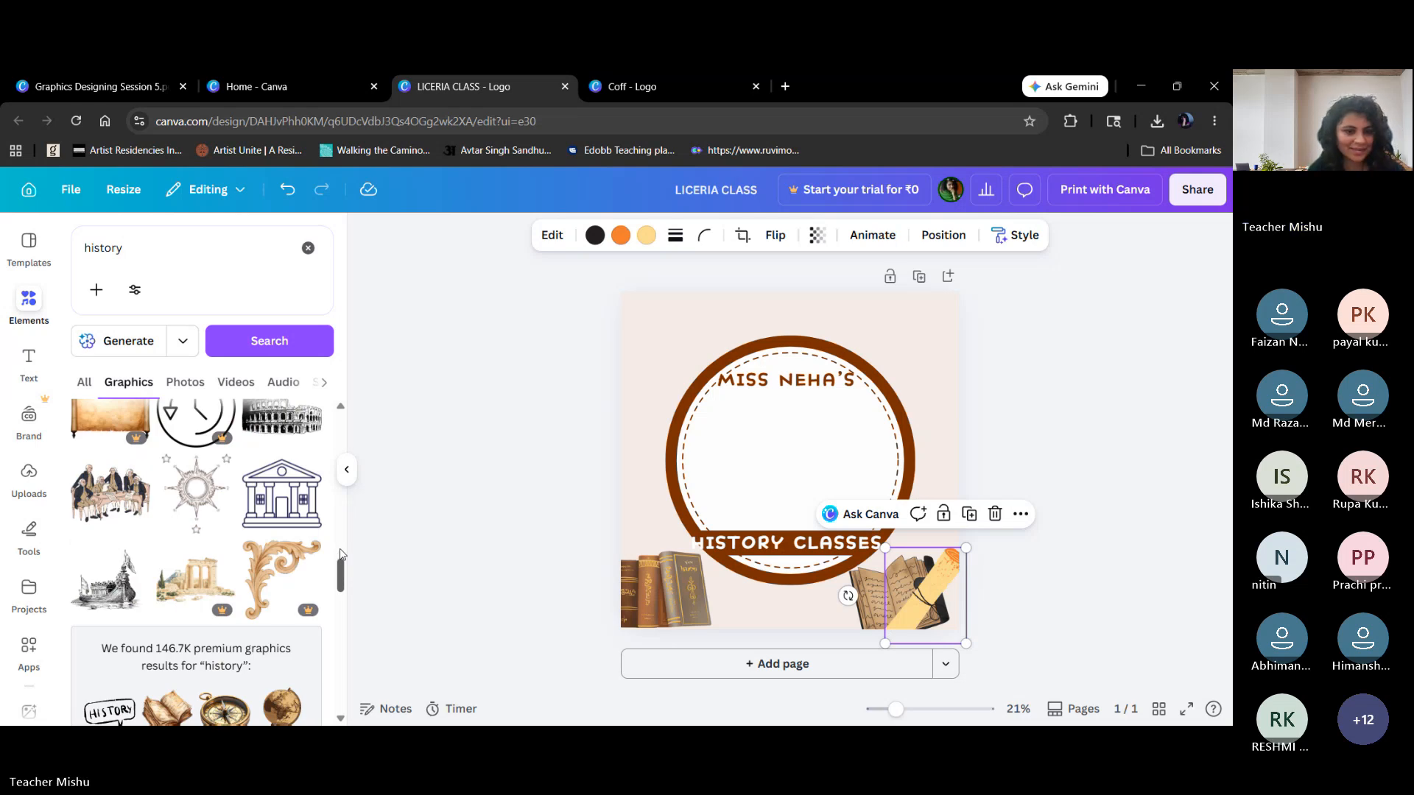
{"action": "left_click_drag", "start_coordinate": [340, 554], "coordinate": [346, 613]}
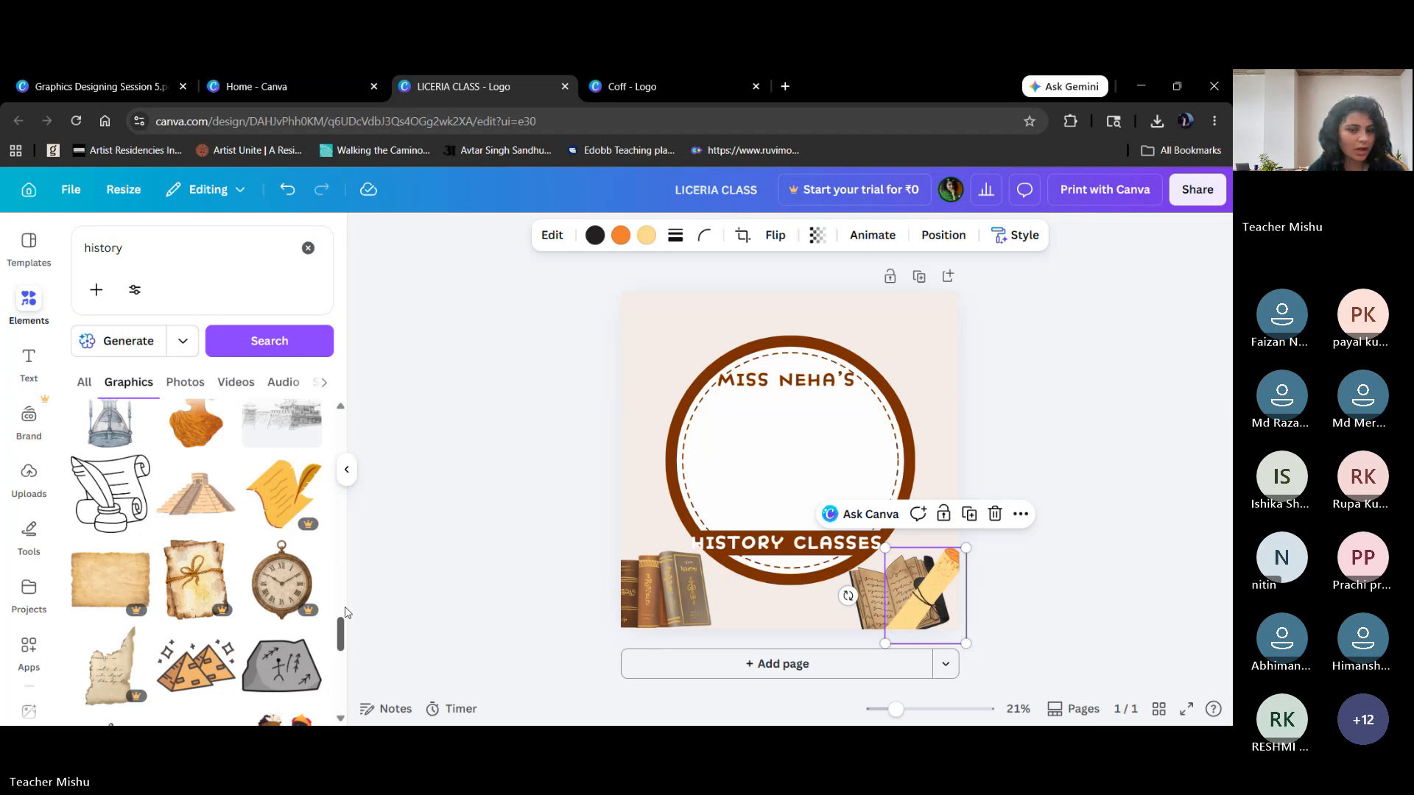
{"action": "left_click_drag", "start_coordinate": [347, 613], "coordinate": [347, 716]}
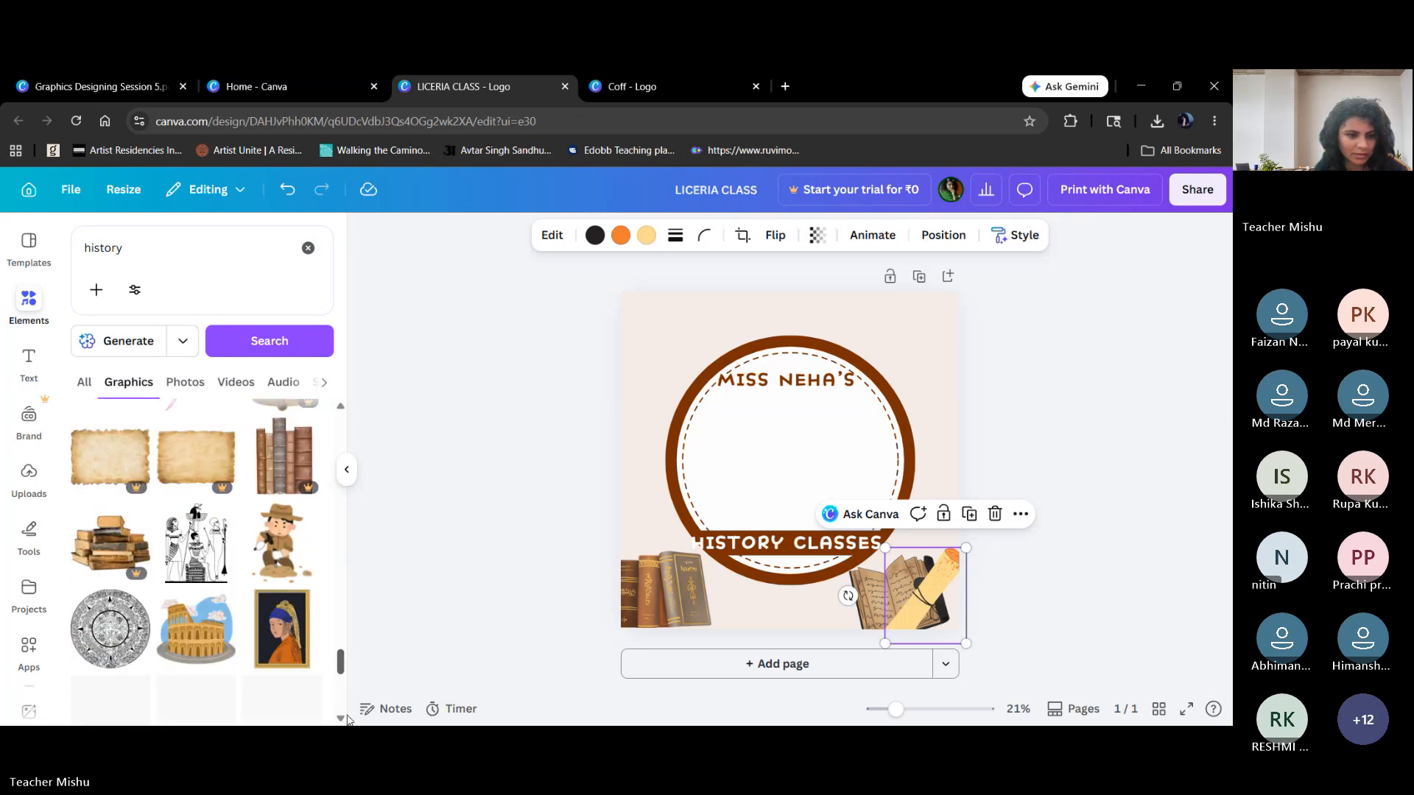
{"action": "scroll", "coordinate": [348, 718], "scroll_direction": "down", "scroll_amount": 4}
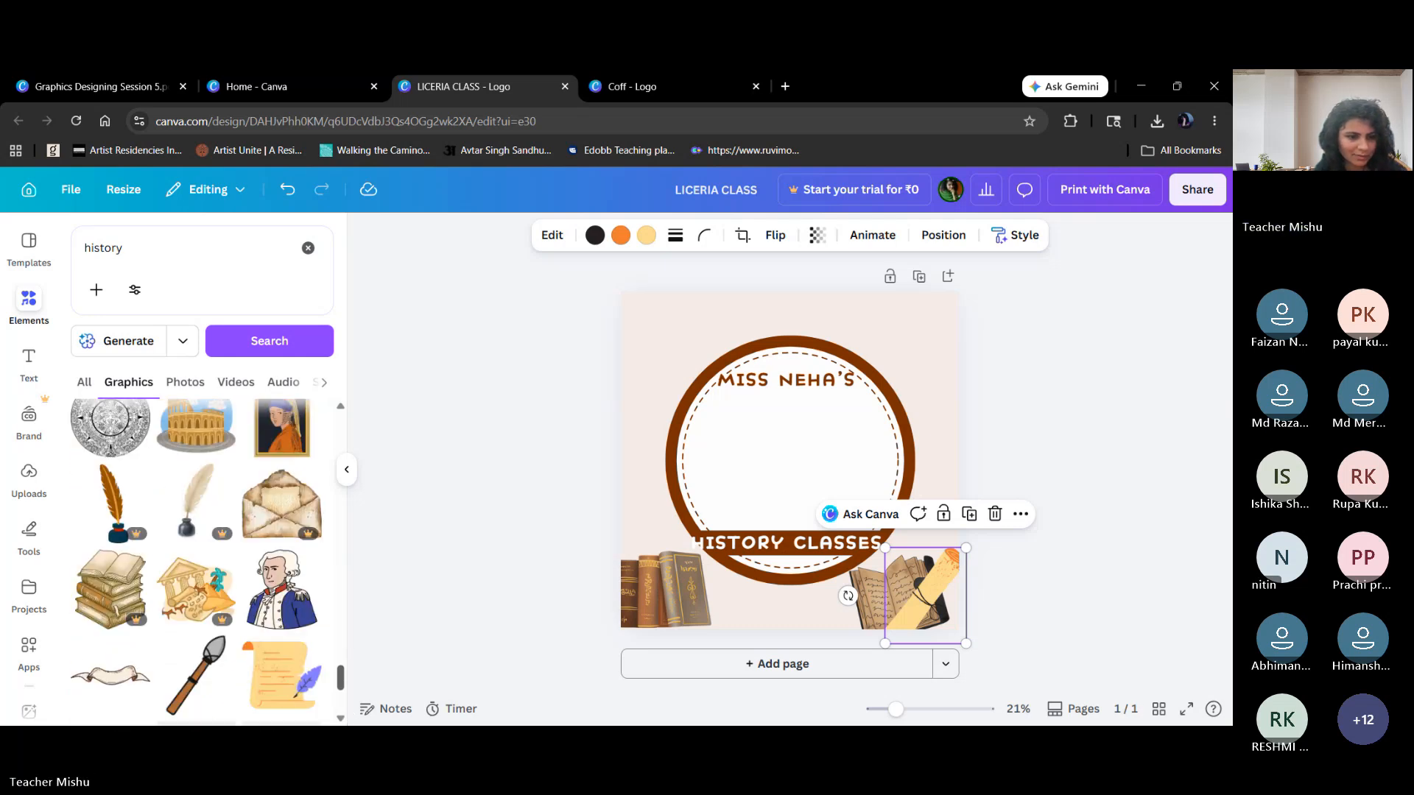
{"action": "scroll", "coordinate": [196, 562], "scroll_direction": "down", "scroll_amount": 3}
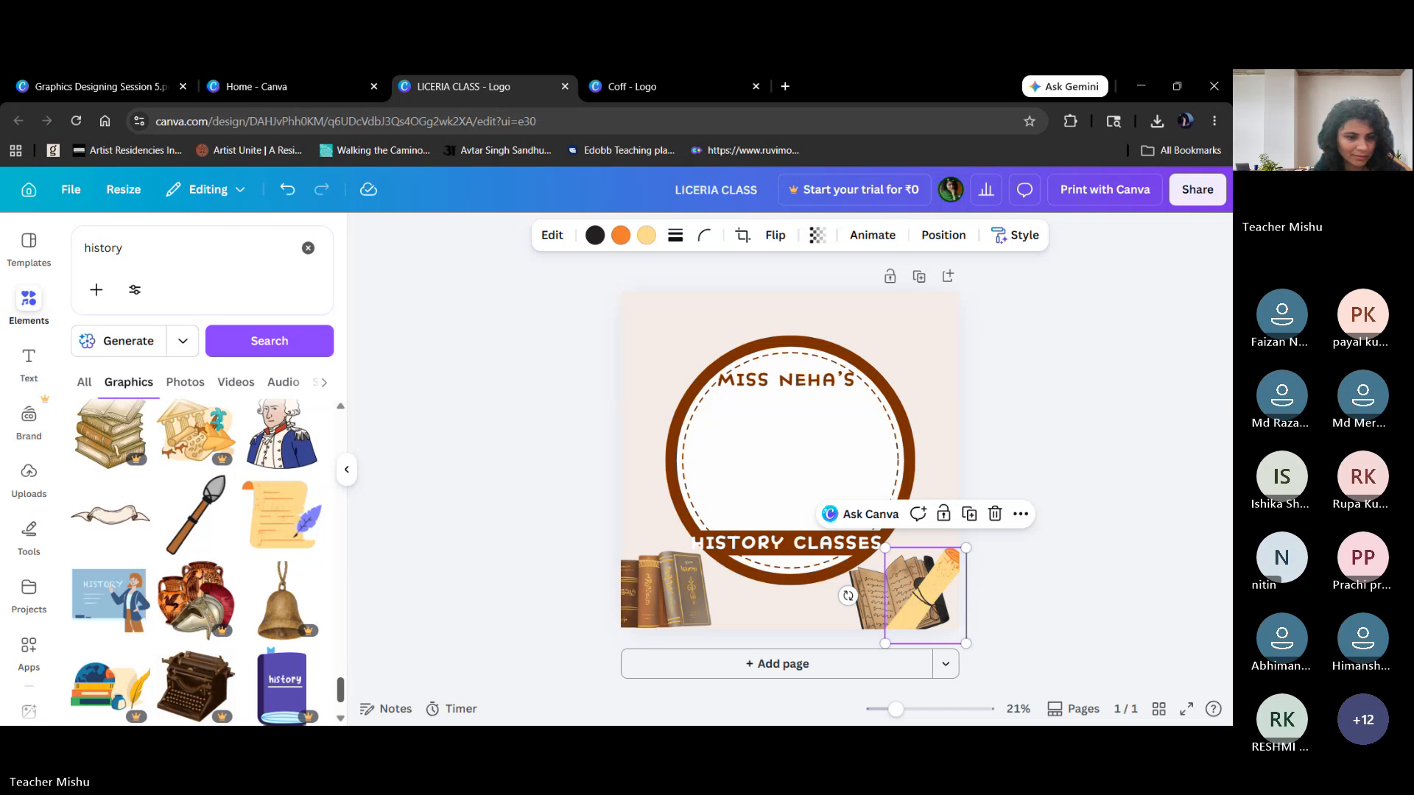
{"action": "scroll", "coordinate": [197, 562], "scroll_direction": "down", "scroll_amount": 3}
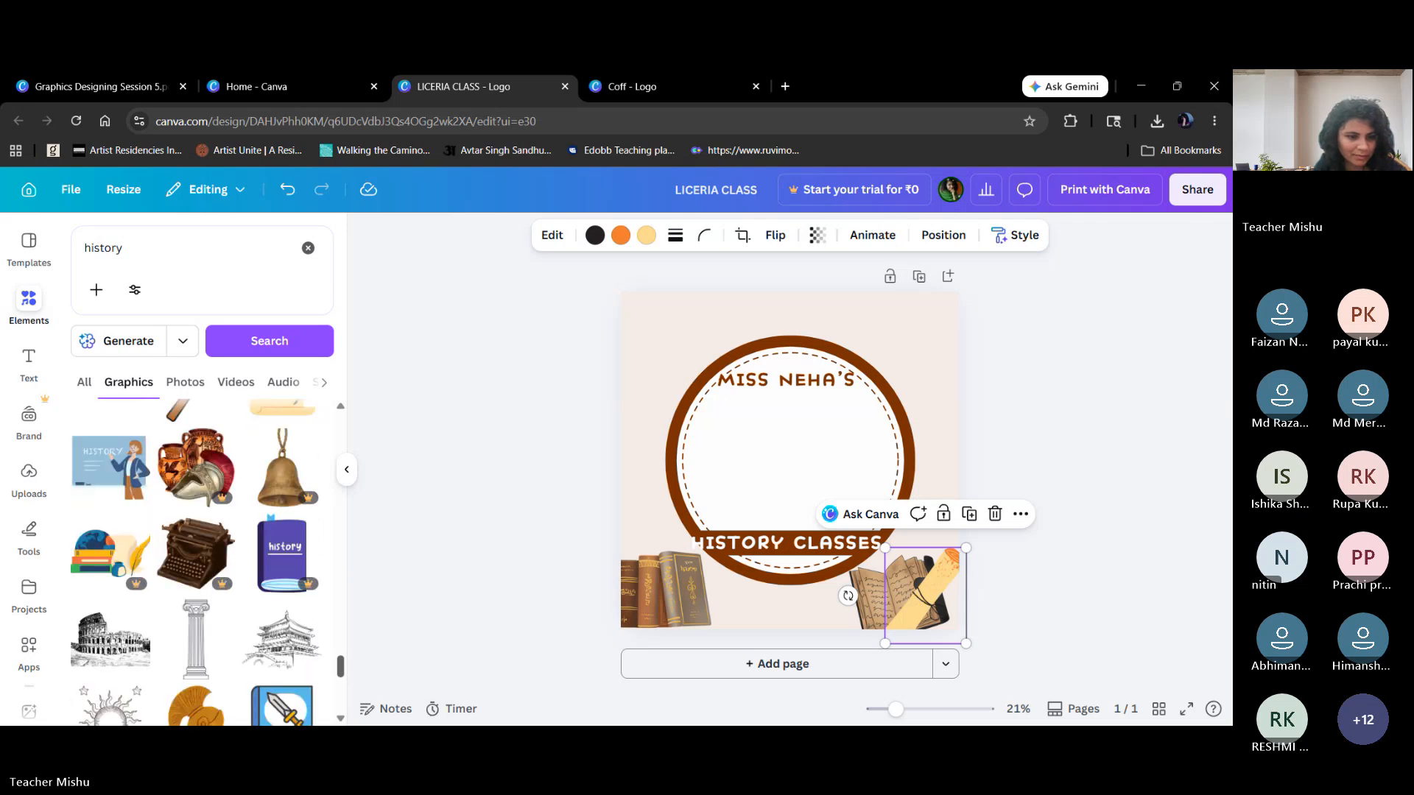
{"action": "scroll", "coordinate": [341, 580], "scroll_direction": "down", "scroll_amount": 5}
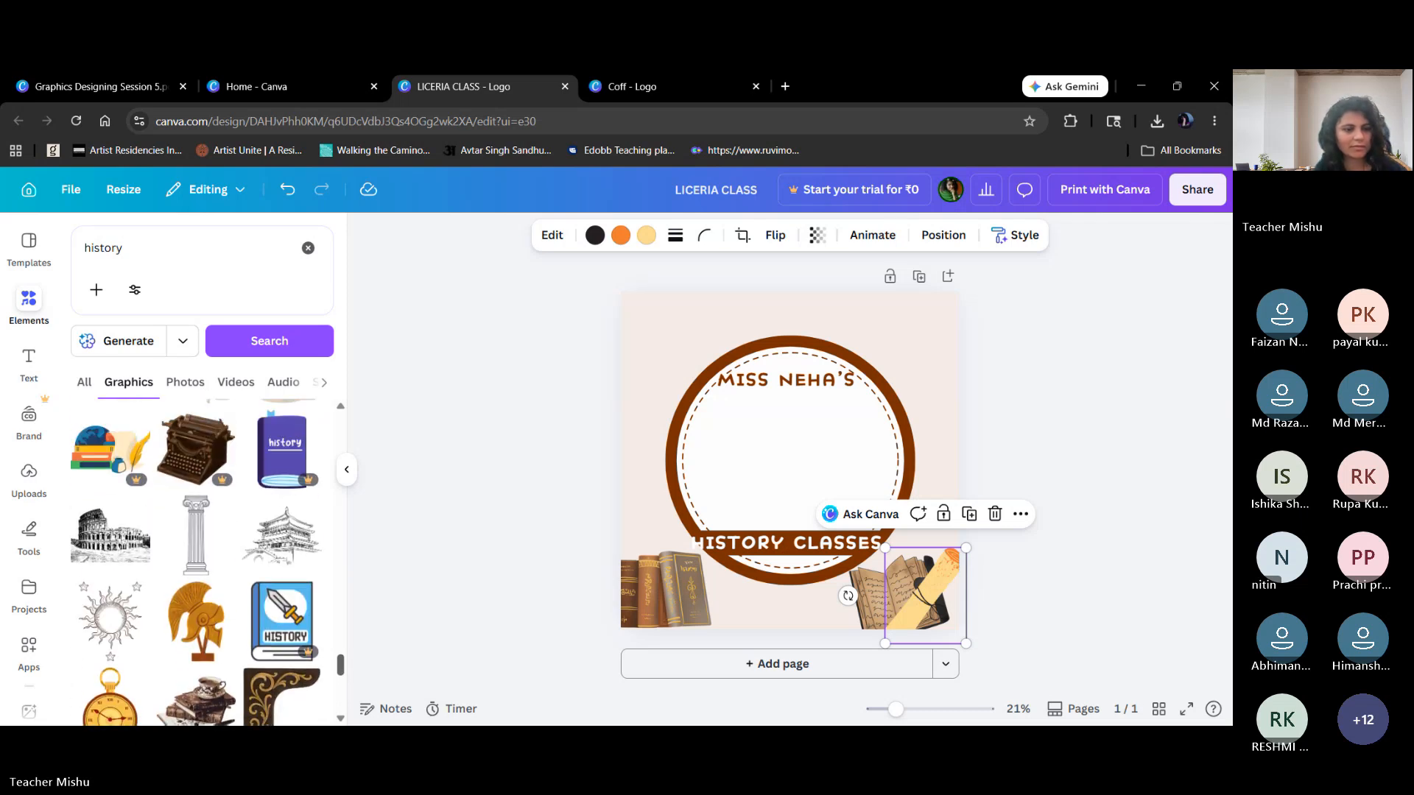
{"action": "left_click_drag", "start_coordinate": [341, 579], "coordinate": [334, 491]}
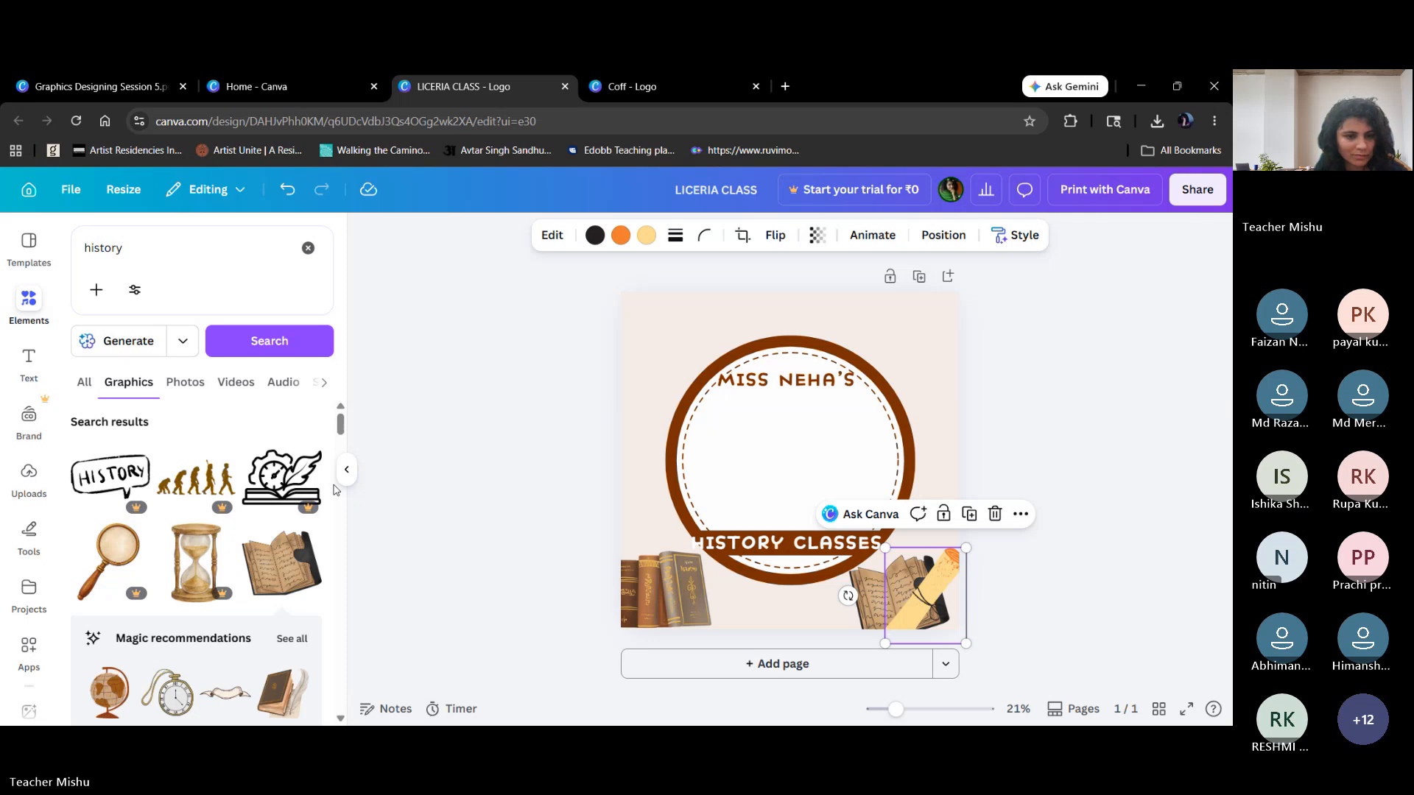
{"action": "left_click_drag", "start_coordinate": [340, 419], "coordinate": [341, 436]}
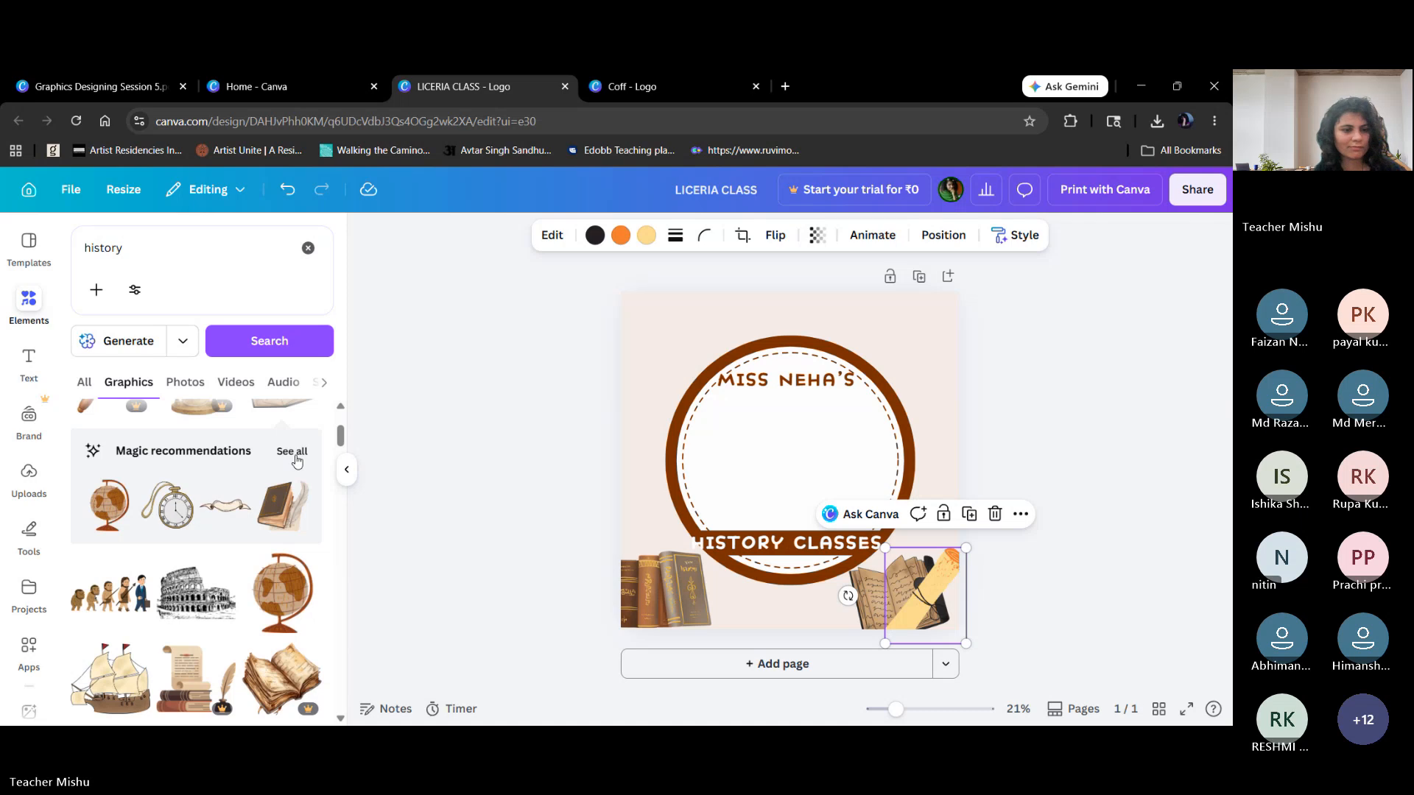
Insert the closed brown book with quill from the full magic recommendations, then shrink and center it inside the badge between the text lines.
{"action": "left_click", "coordinate": [296, 455]}
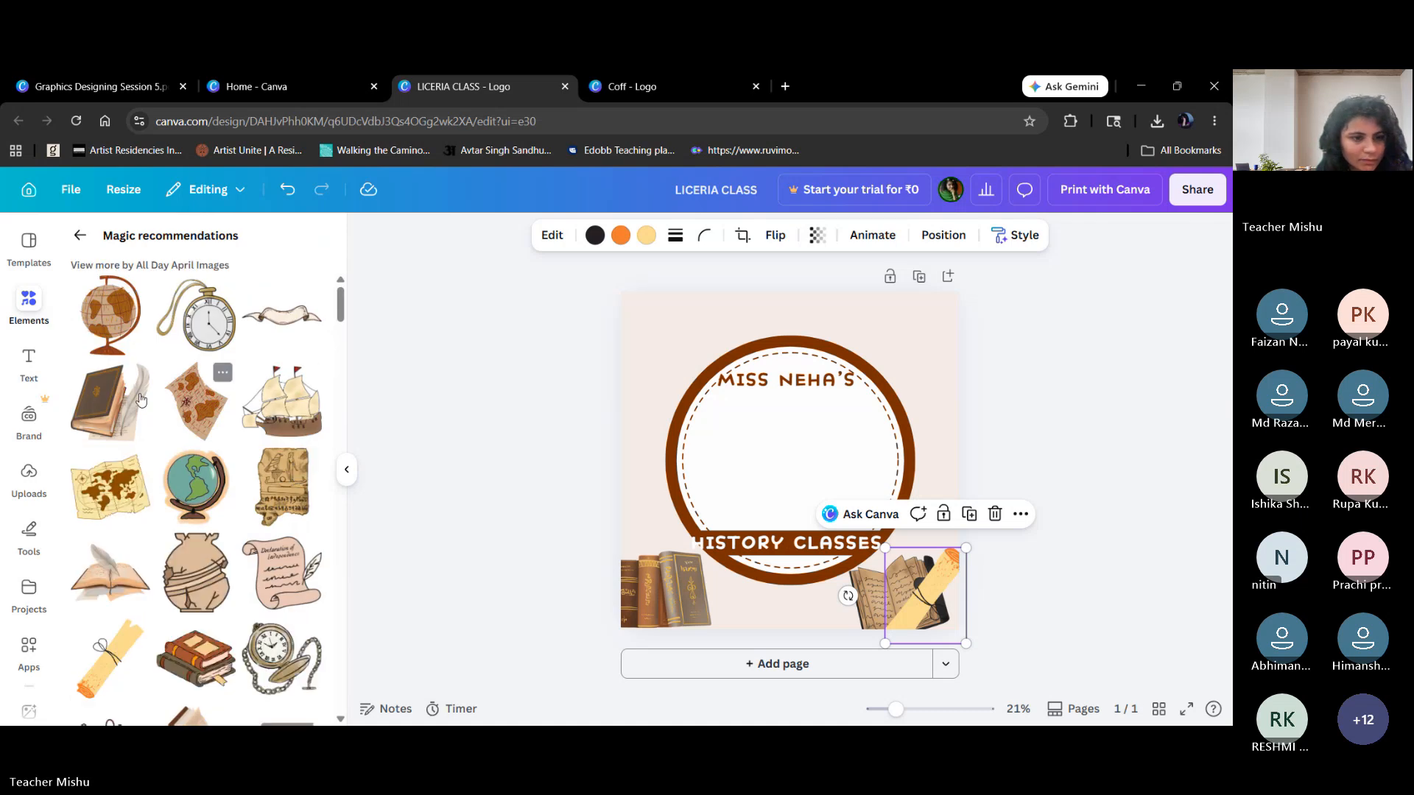
{"action": "left_click", "coordinate": [107, 427]}
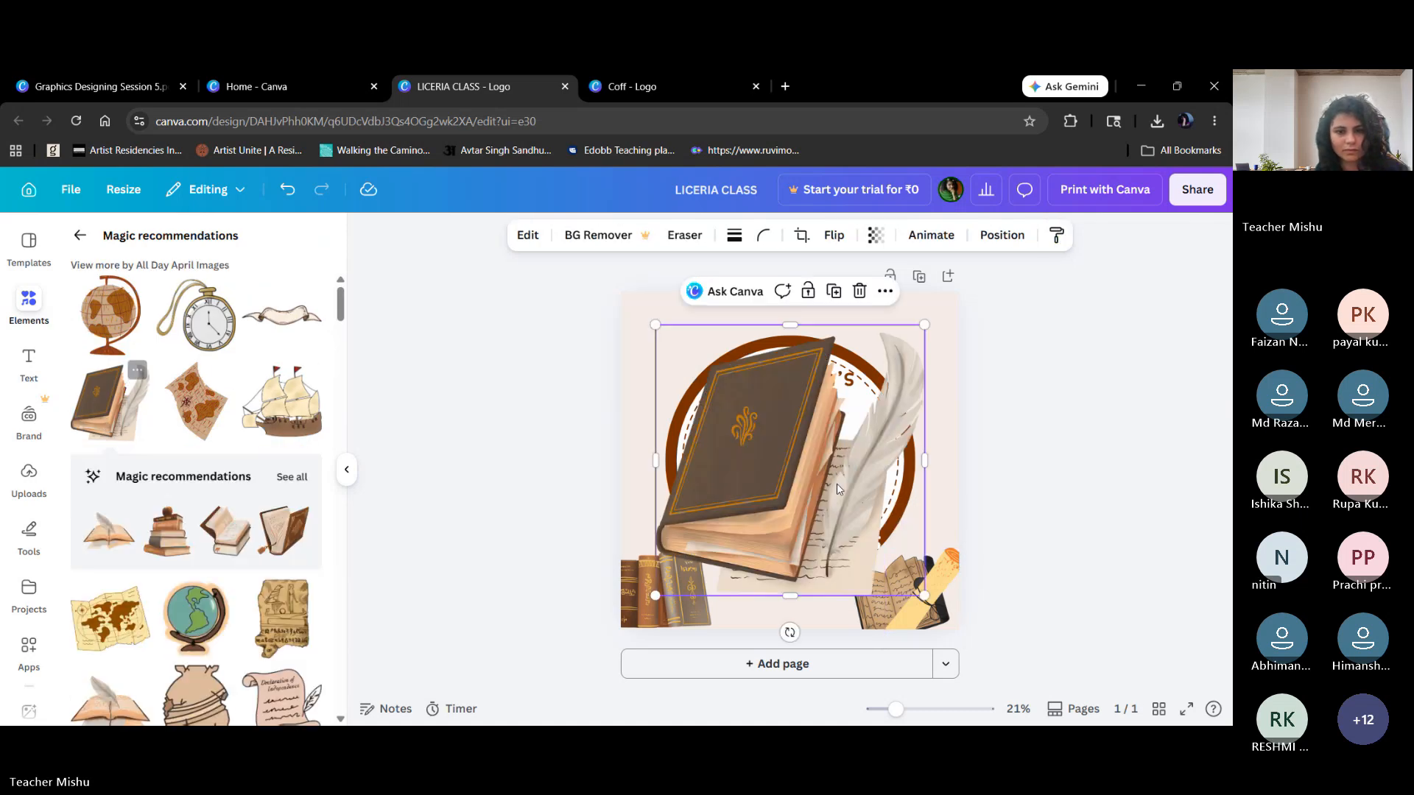
{"action": "left_click_drag", "start_coordinate": [654, 324], "coordinate": [753, 424]}
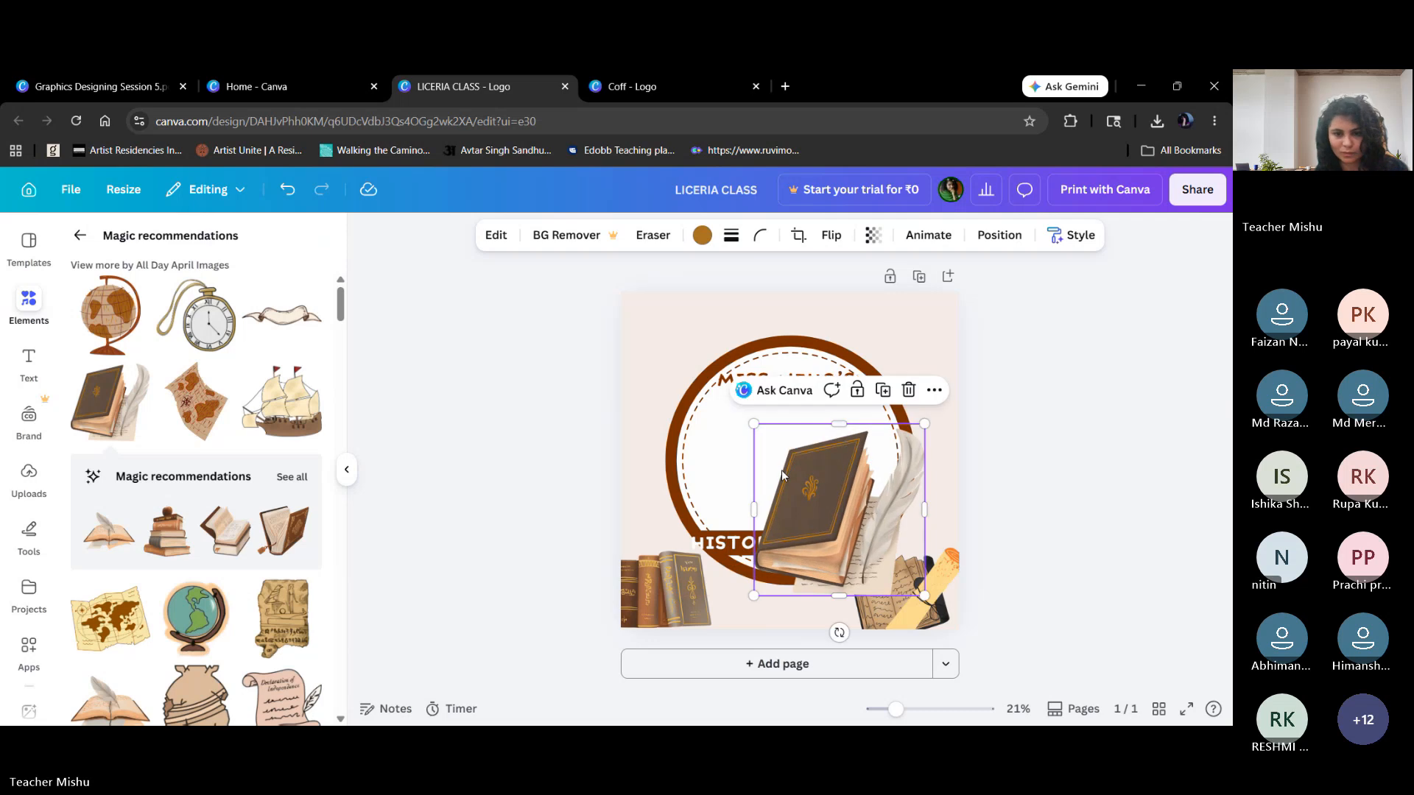
{"action": "left_click_drag", "start_coordinate": [806, 513], "coordinate": [772, 455]}
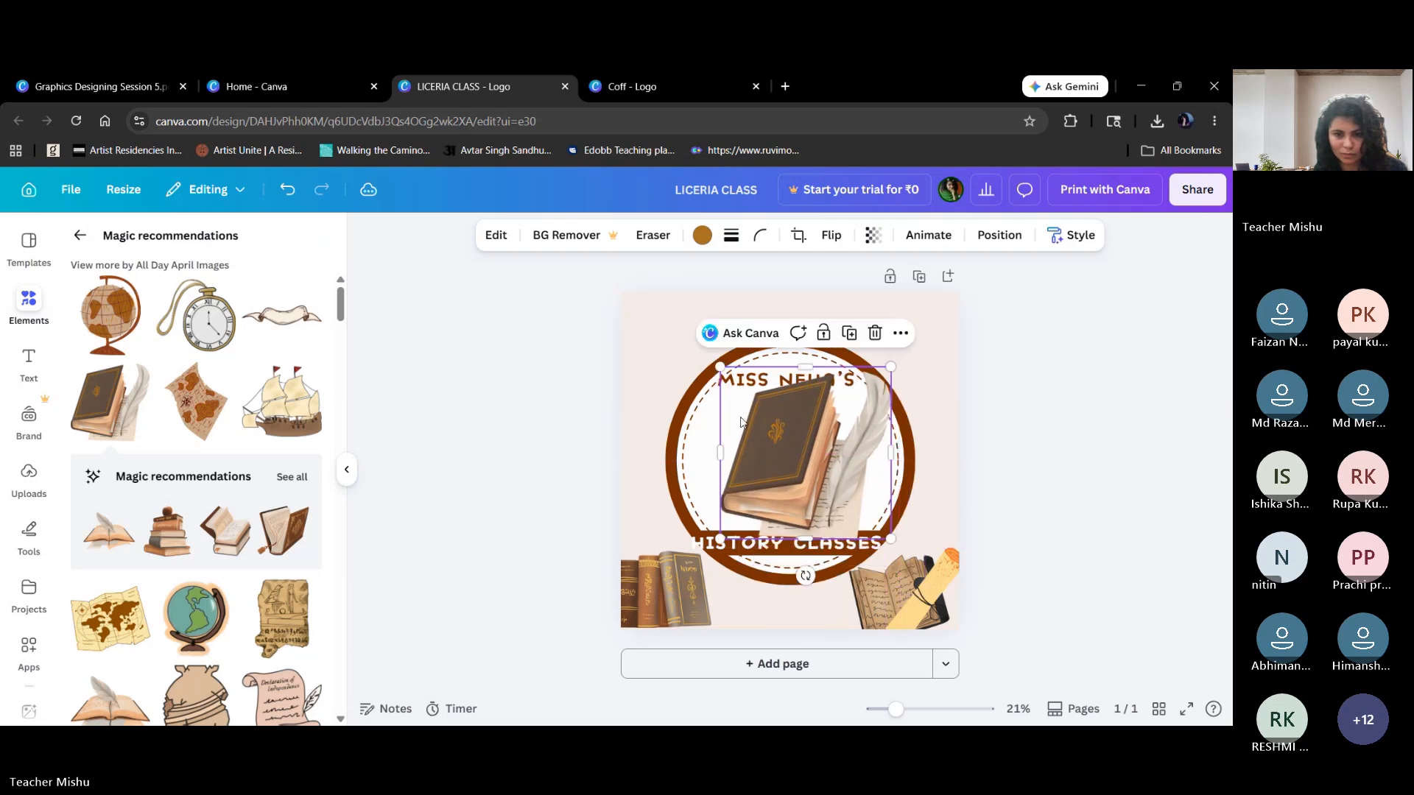
{"action": "left_click_drag", "start_coordinate": [722, 368], "coordinate": [739, 386]}
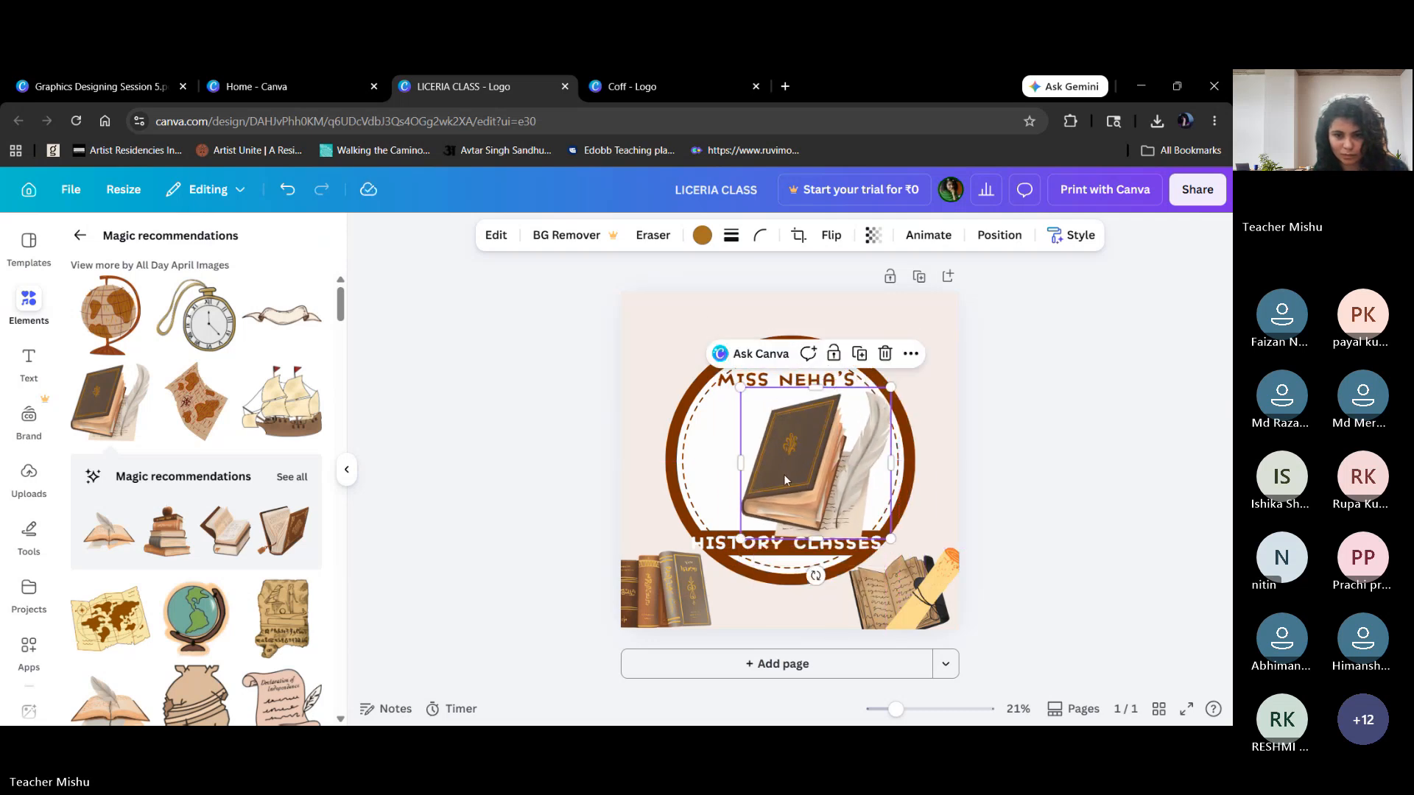
{"action": "left_click_drag", "start_coordinate": [784, 474], "coordinate": [758, 466]}
Recolor the badge's white inner circle with the Woodland Elk palette's light beige, after trying its golden brown.
{"action": "left_click", "coordinate": [783, 544]}
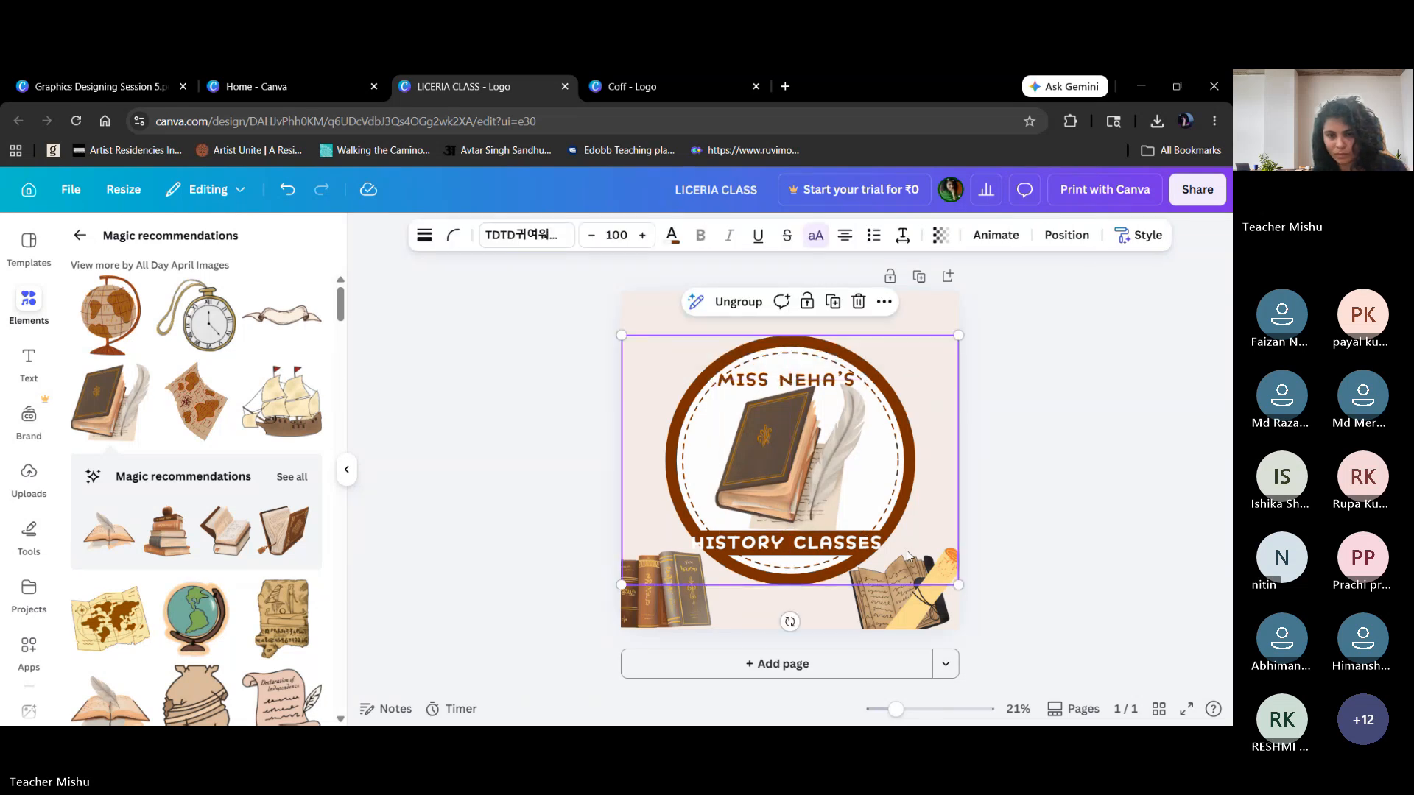
{"action": "left_click", "coordinate": [1033, 546]}
{"action": "left_click", "coordinate": [803, 484]}
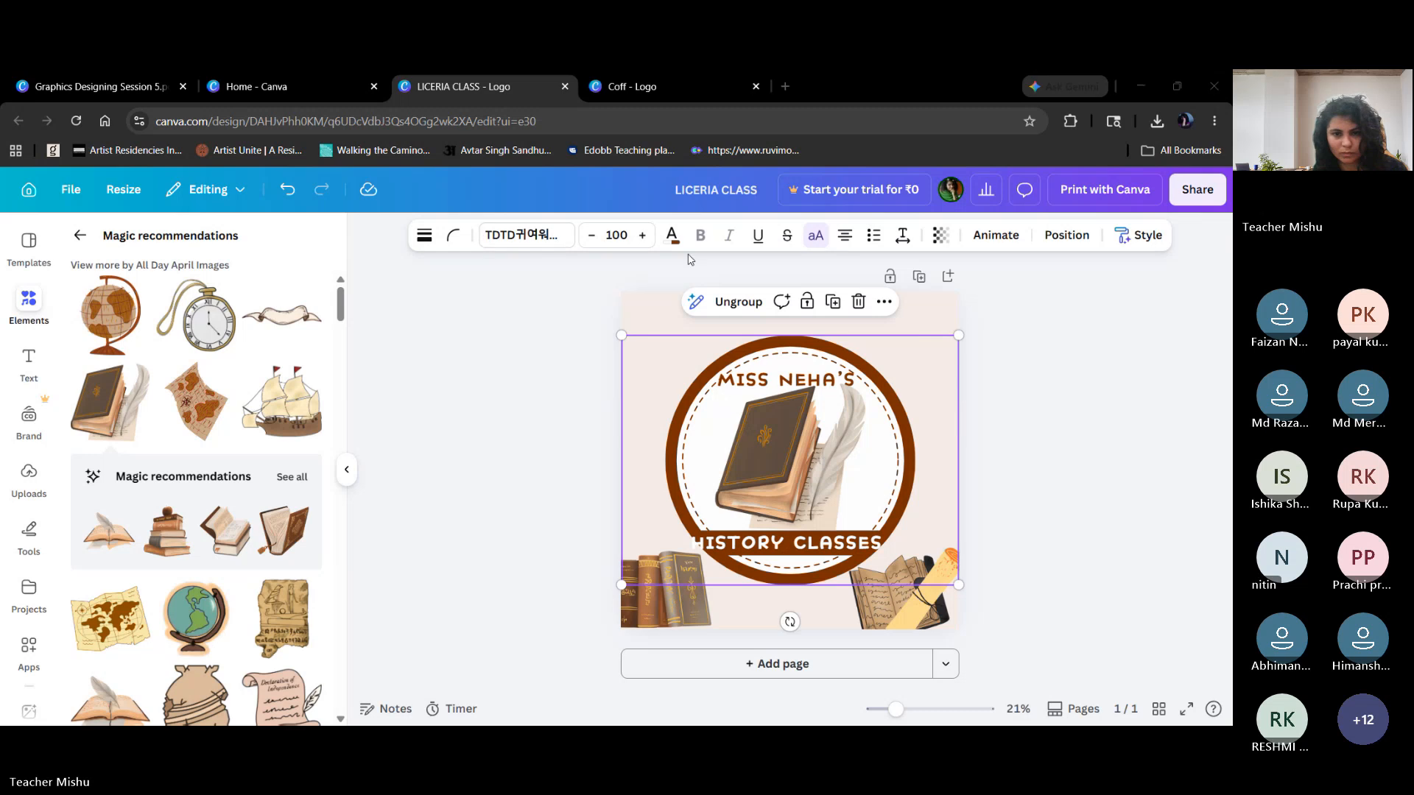
{"action": "left_click", "coordinate": [696, 454]}
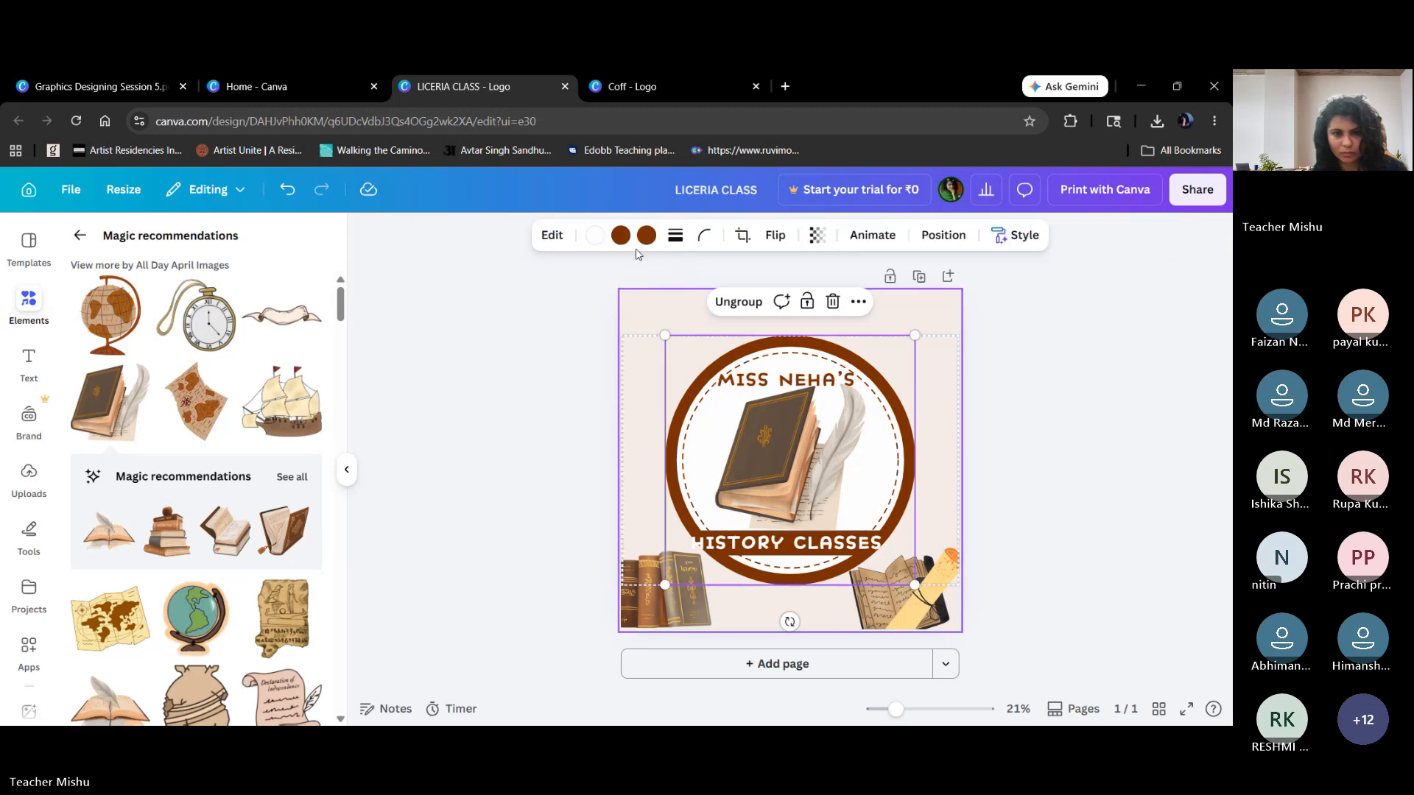
{"action": "left_click", "coordinate": [593, 236]}
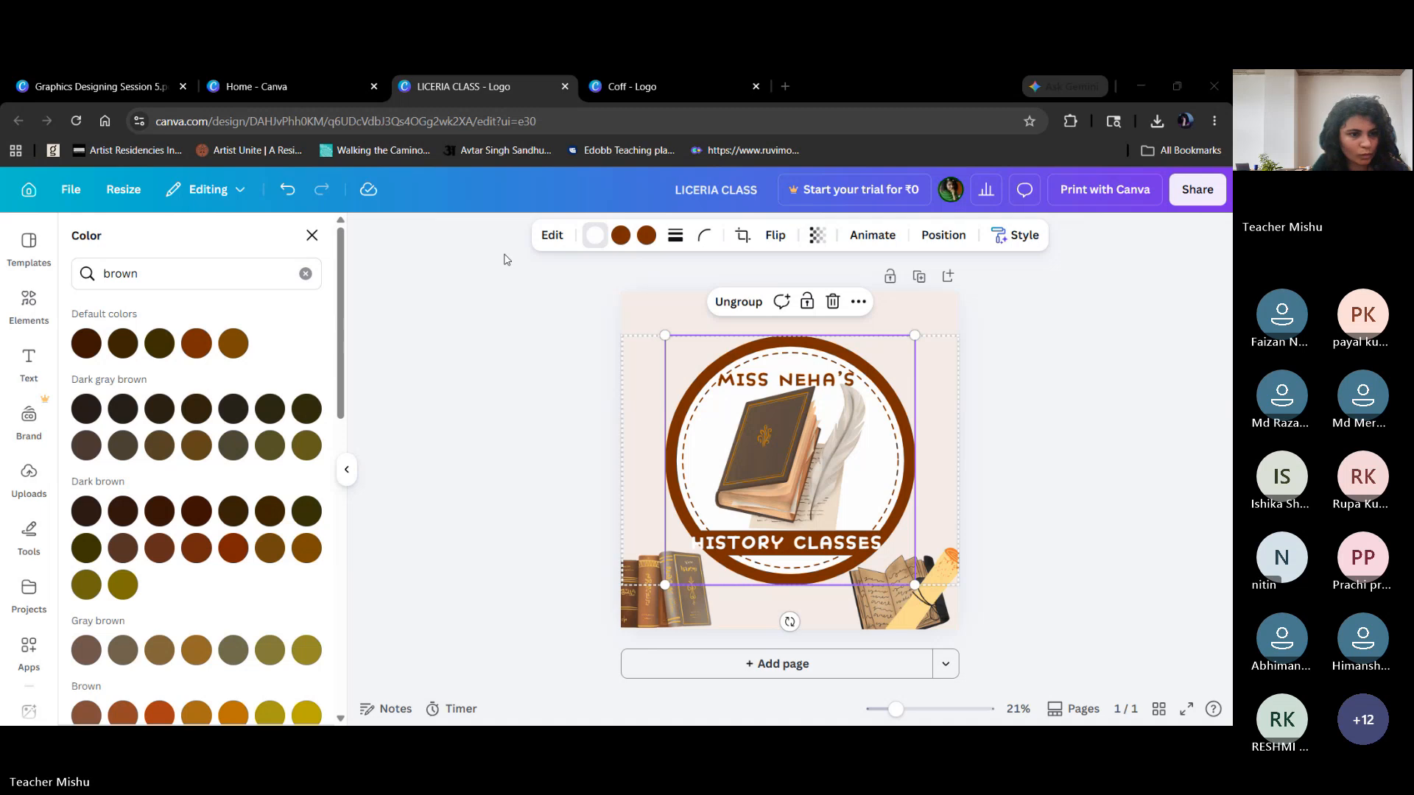
{"action": "left_click_drag", "start_coordinate": [340, 376], "coordinate": [342, 515]}
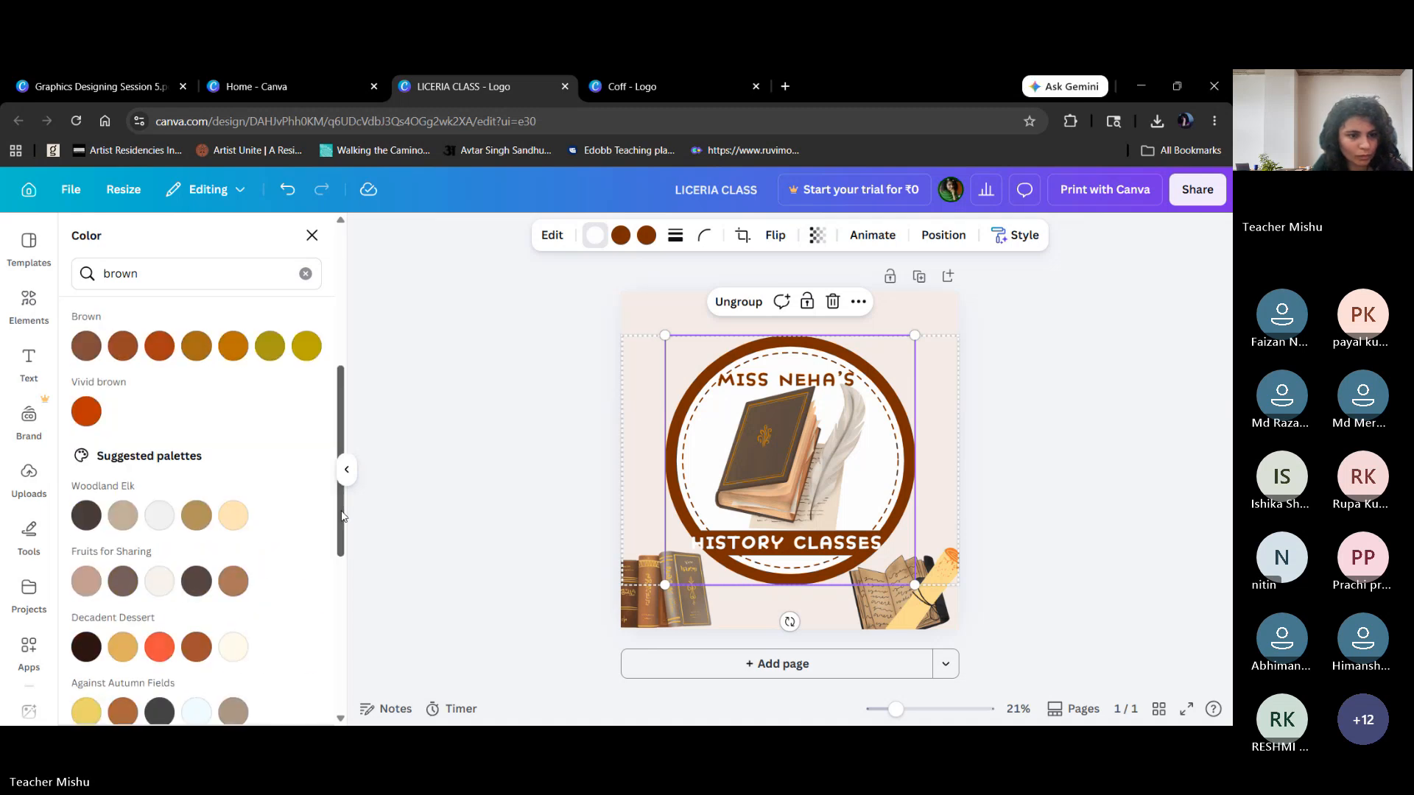
{"action": "left_click", "coordinate": [198, 533]}
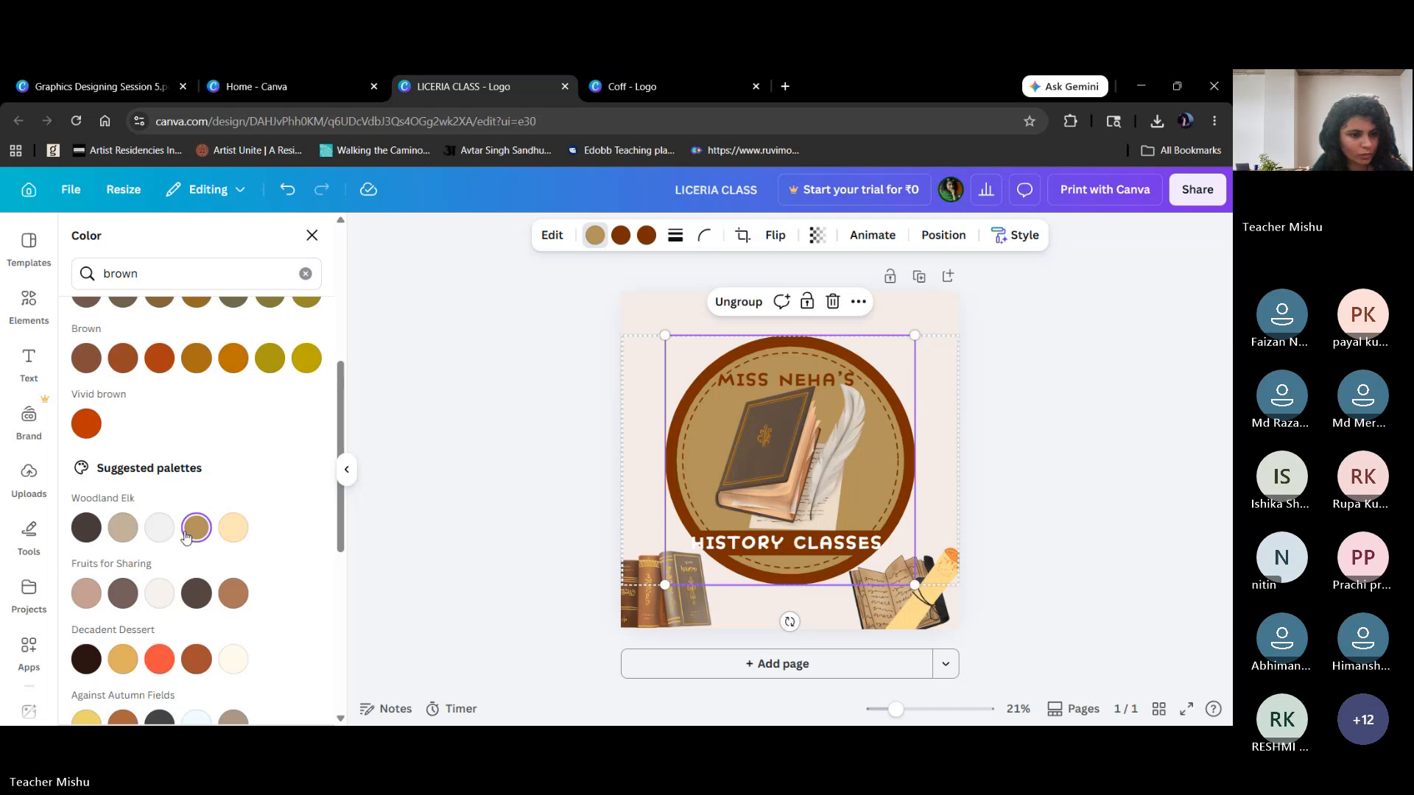
{"action": "left_click", "coordinate": [126, 535]}
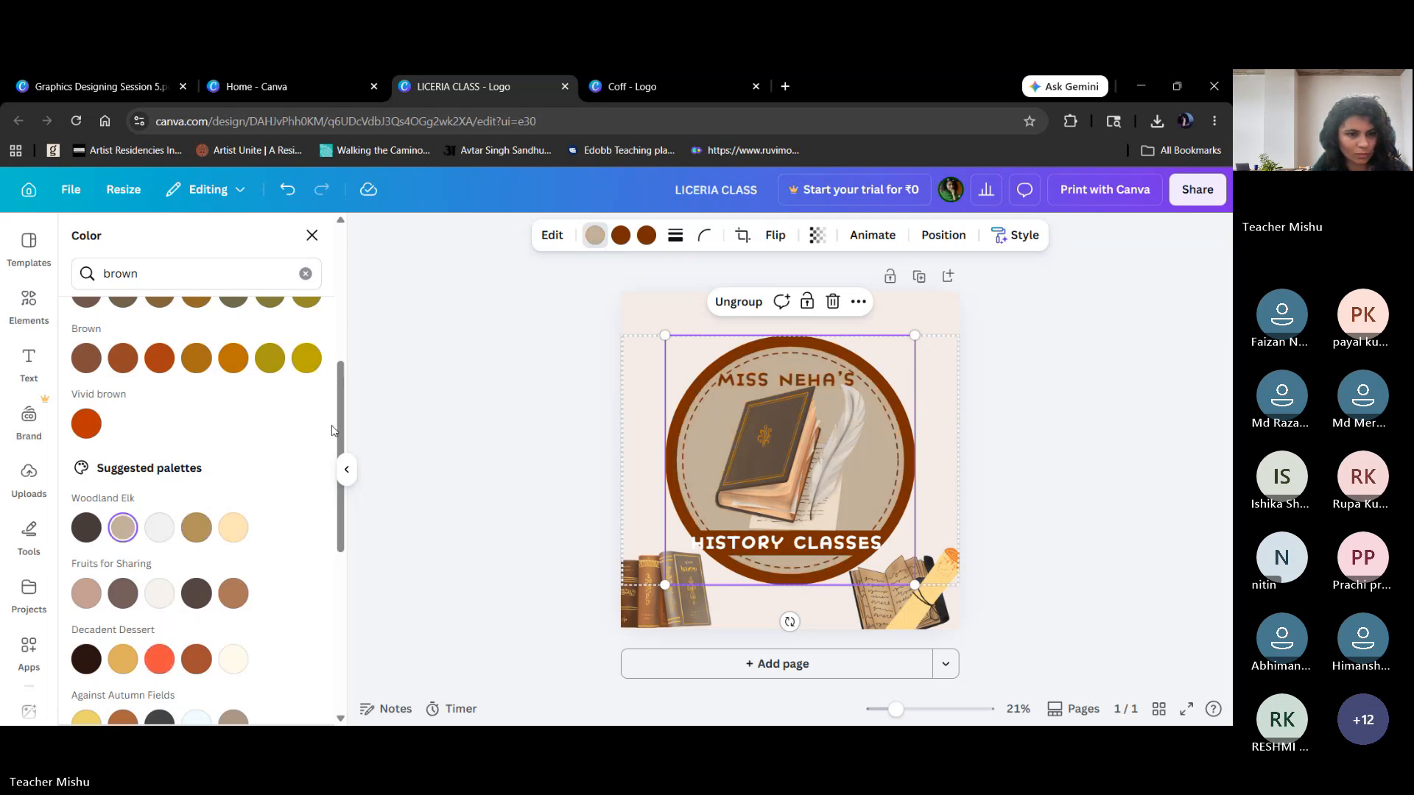
Try dark brown and greenish gray-brown fills on the badge's inner circle, and return to the Woodland Elk light beige.
{"action": "left_click_drag", "start_coordinate": [336, 440], "coordinate": [355, 357]}
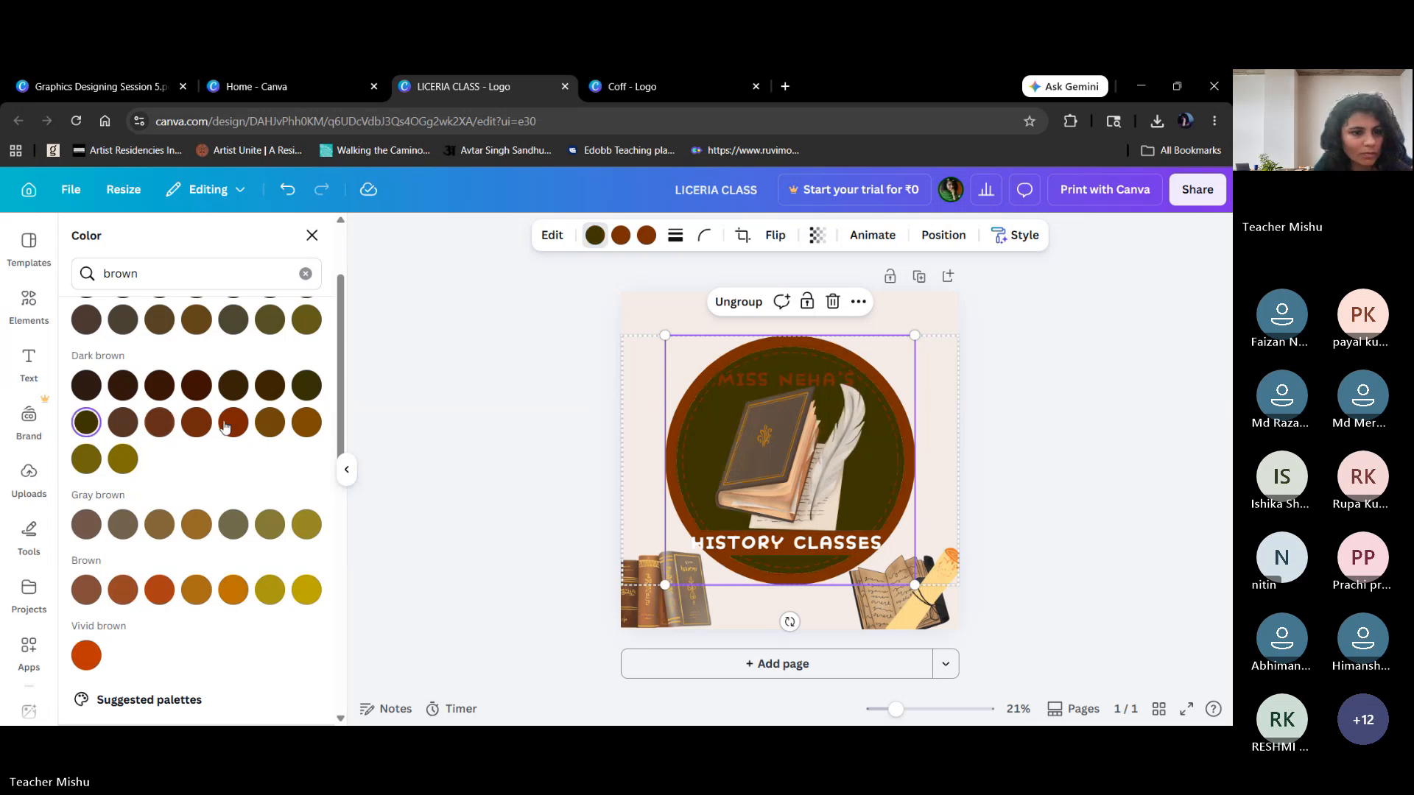
{"action": "left_click", "coordinate": [233, 524]}
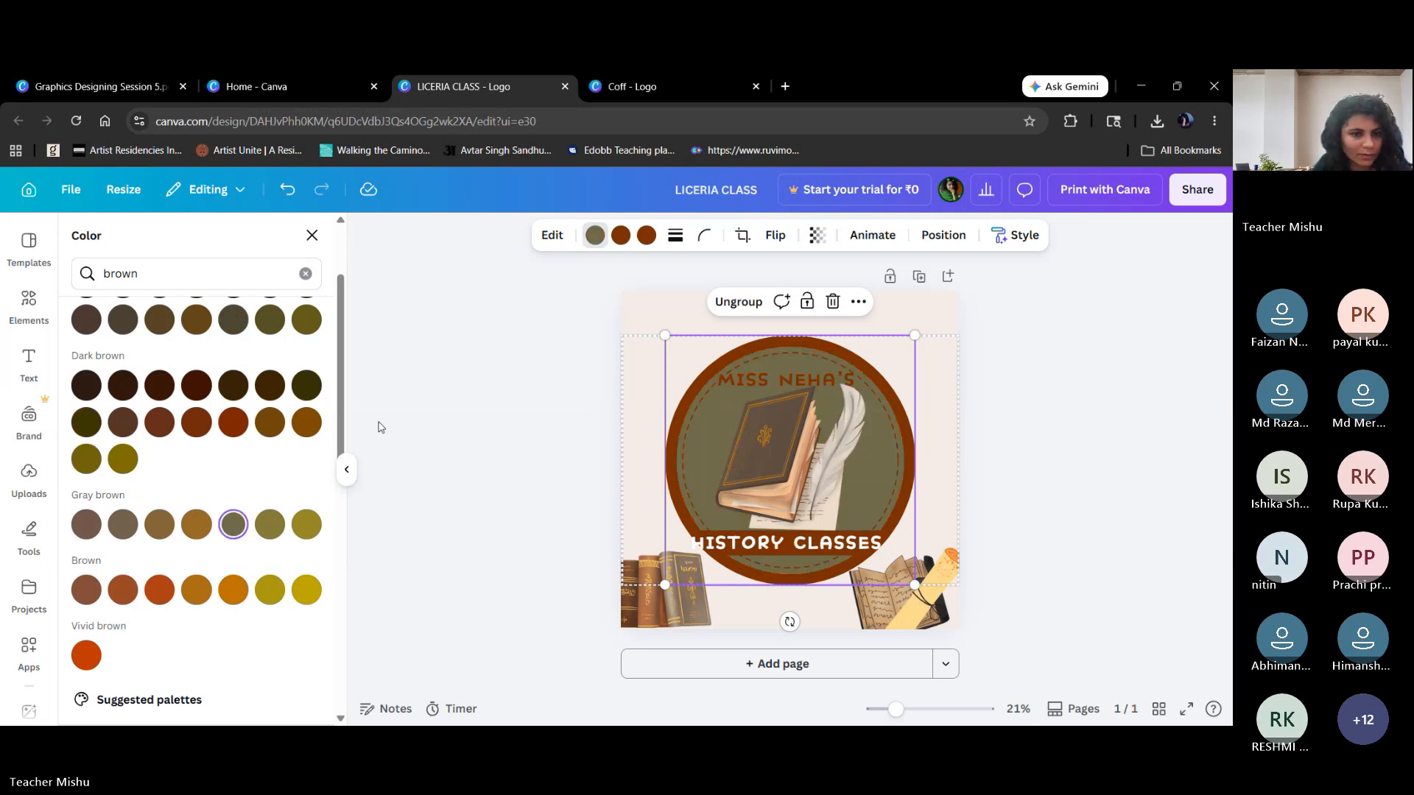
{"action": "scroll", "coordinate": [343, 409], "scroll_direction": "down", "scroll_amount": 3}
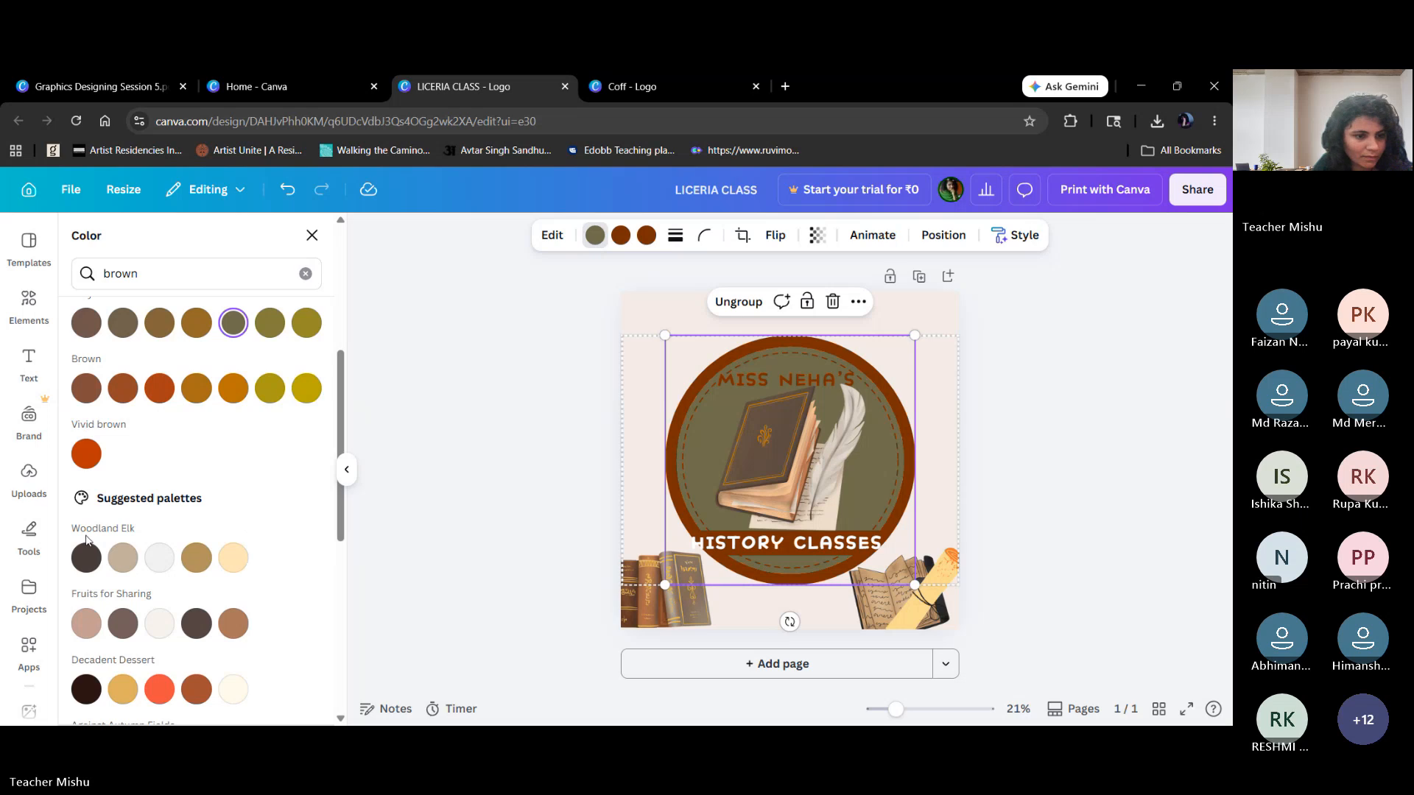
{"action": "left_click", "coordinate": [123, 561]}
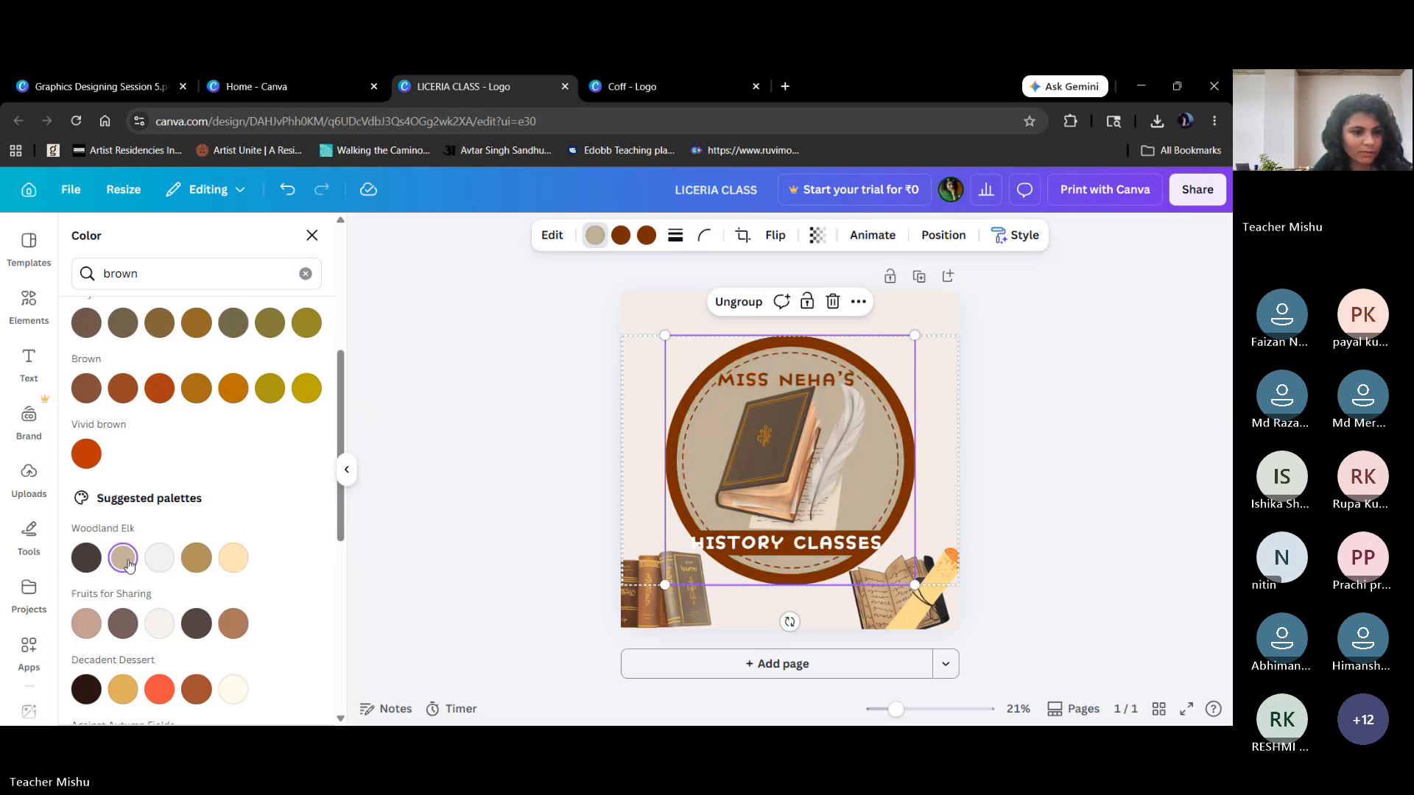
Recolor the badge's inner circle with the Woodland Elk palette's golden brown.
{"action": "left_click", "coordinate": [196, 559]}
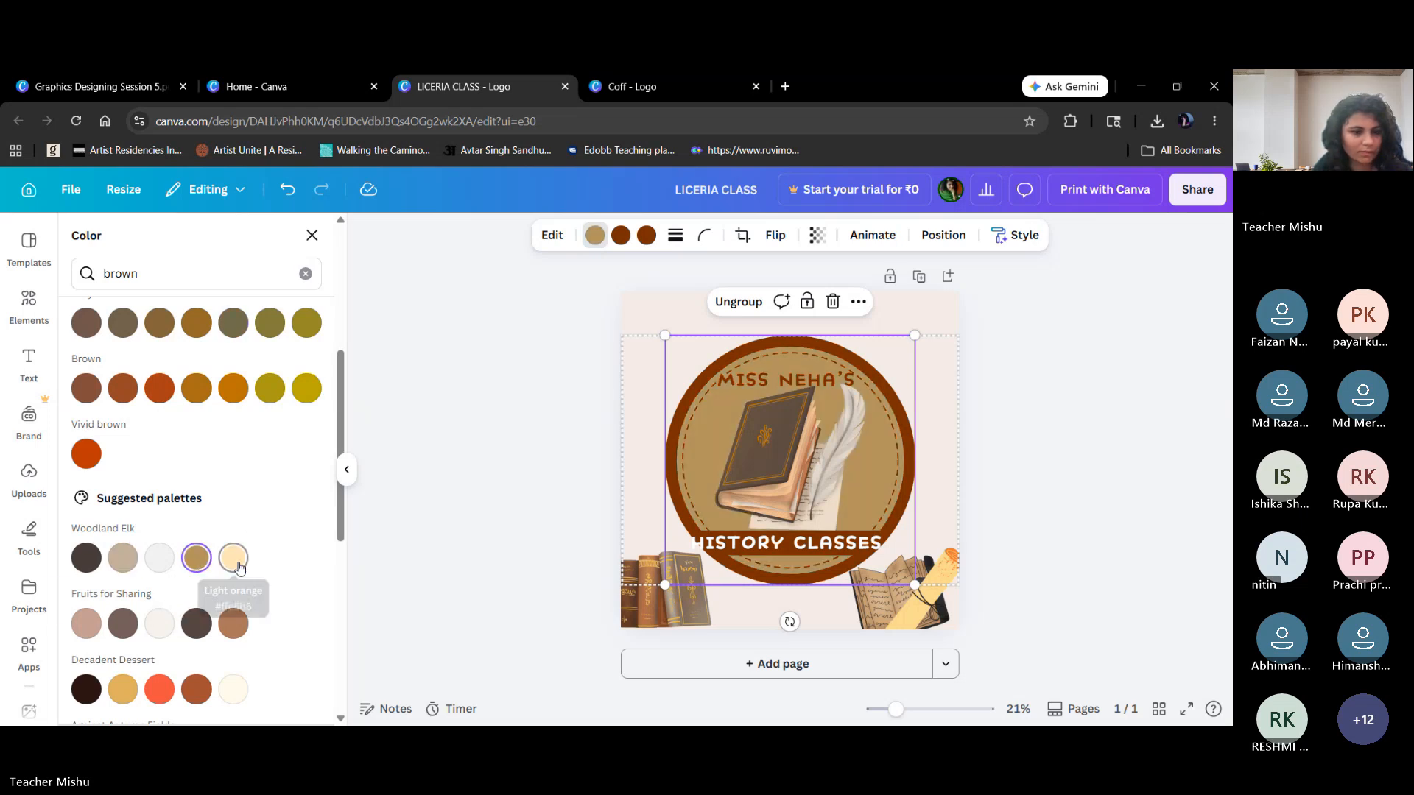
{"action": "left_click", "coordinate": [85, 623]}
{"action": "left_click", "coordinate": [196, 558]}
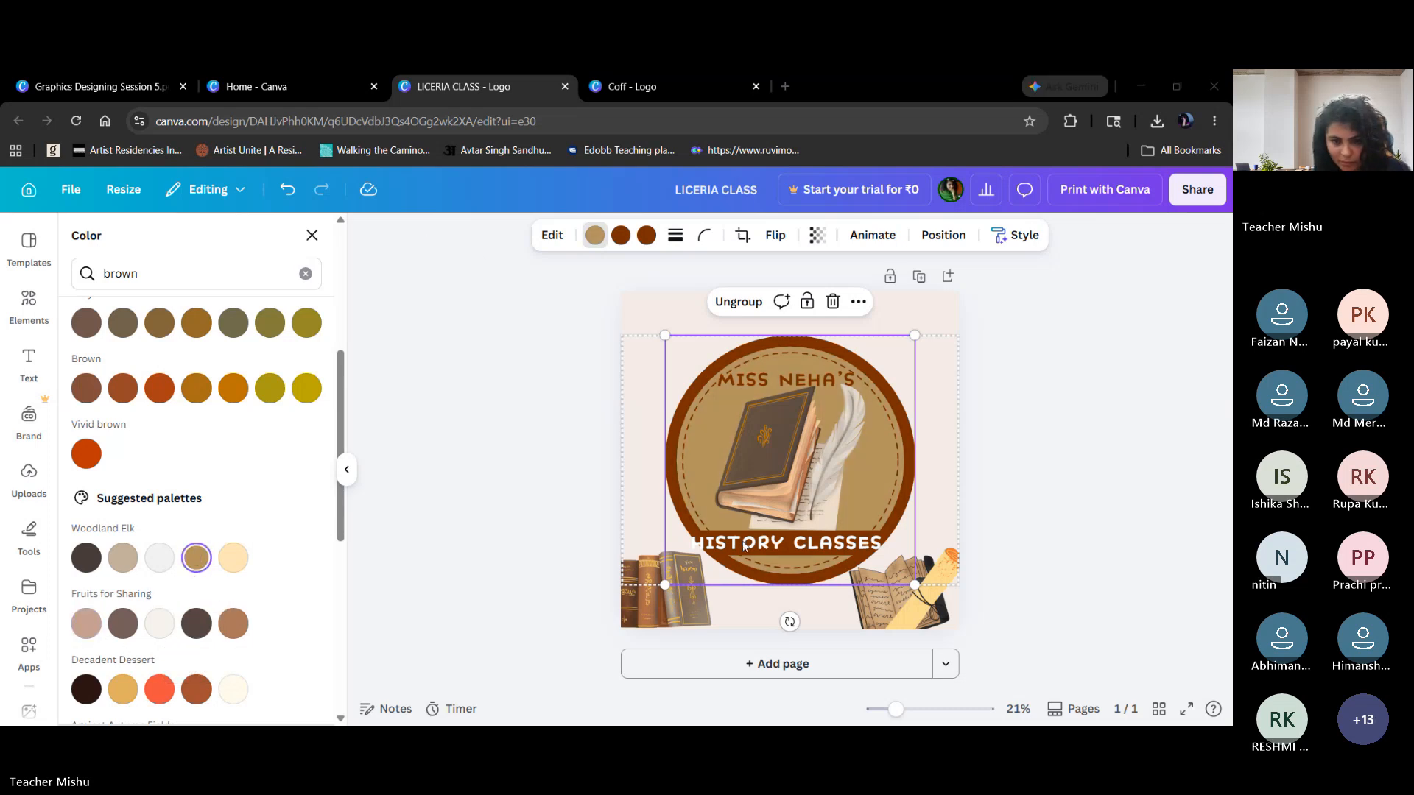
{"action": "left_click", "coordinate": [741, 623]}
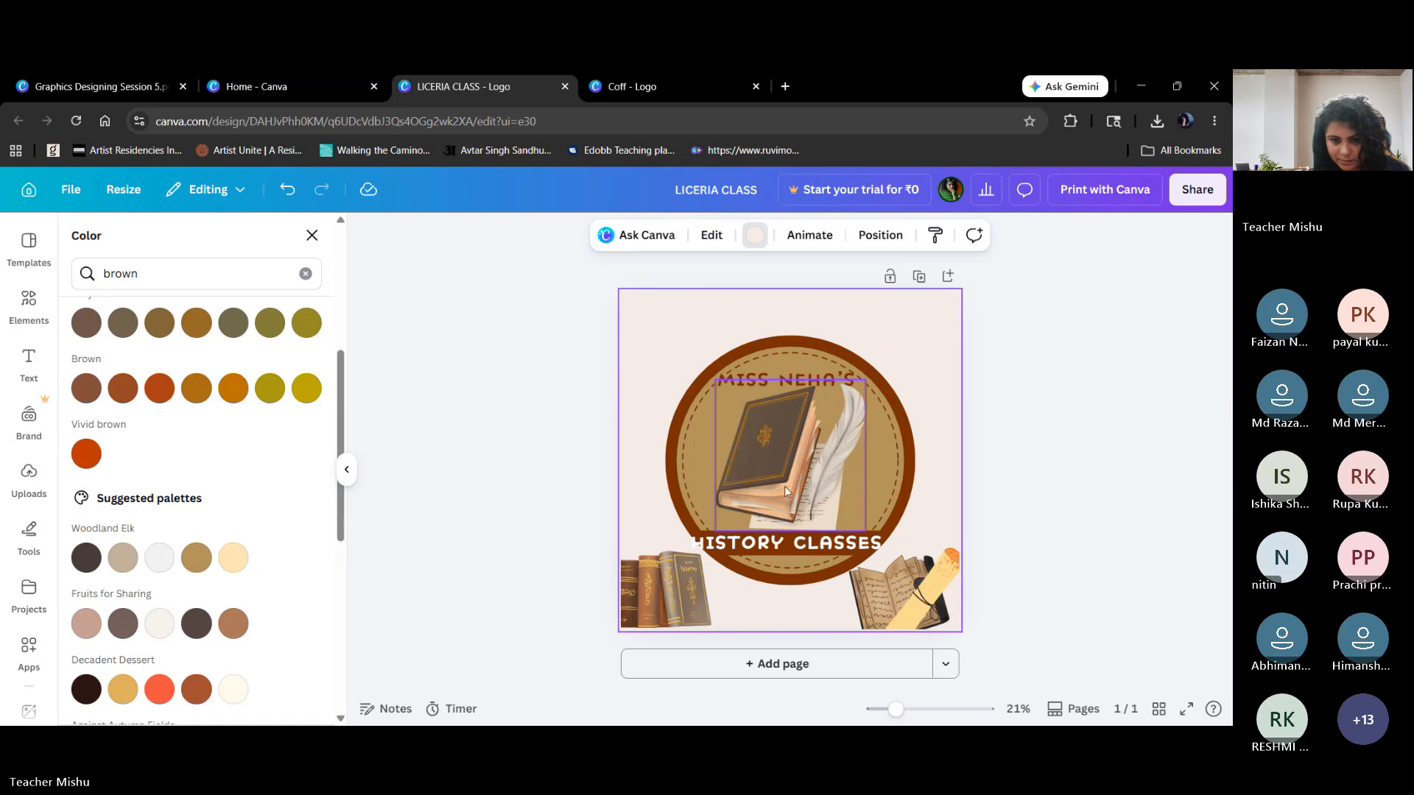
Reposition the book-and-quill illustration inside the badge so it sits between the two text lines.
{"action": "left_click_drag", "start_coordinate": [780, 486], "coordinate": [787, 505]}
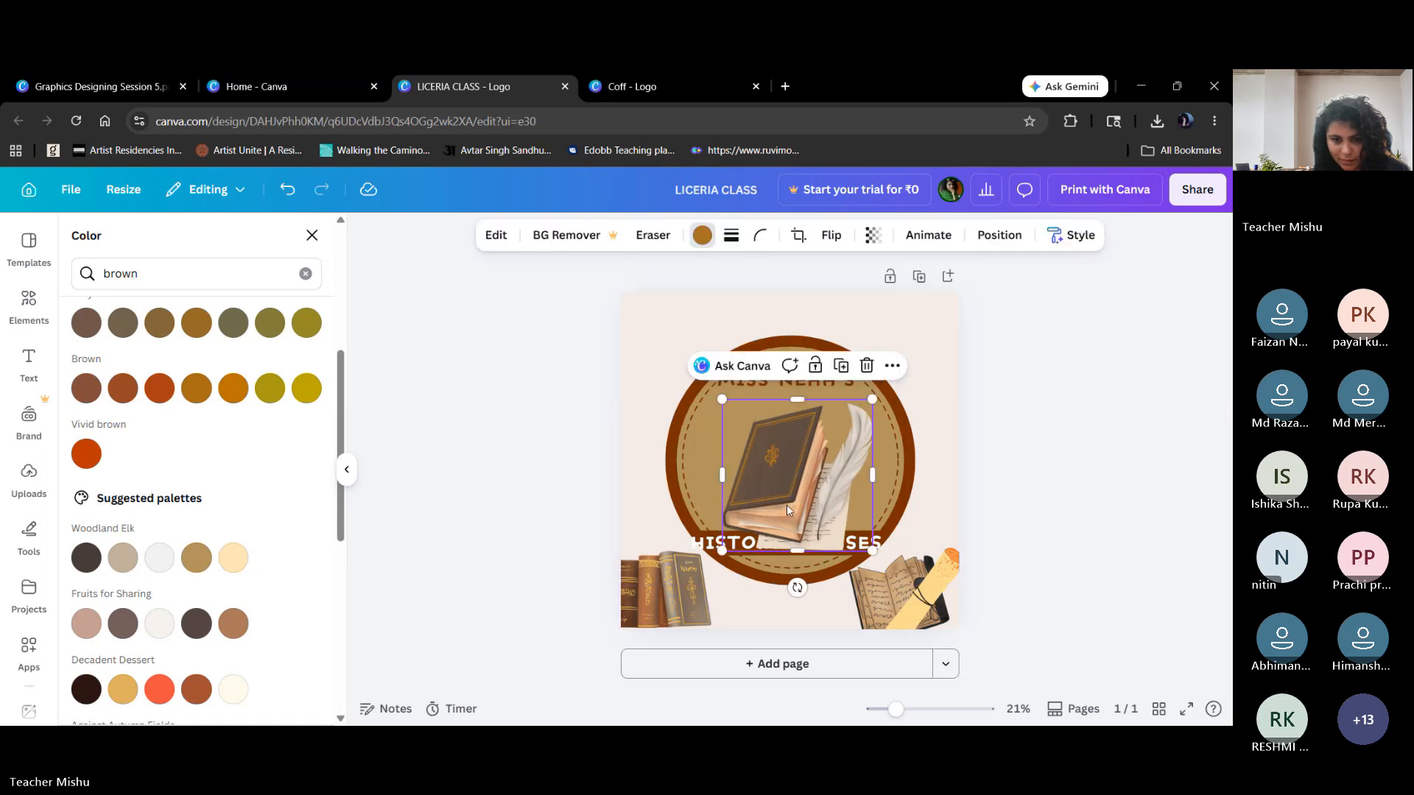
{"action": "left_click", "coordinate": [701, 549]}
{"action": "left_click", "coordinate": [1079, 561]}
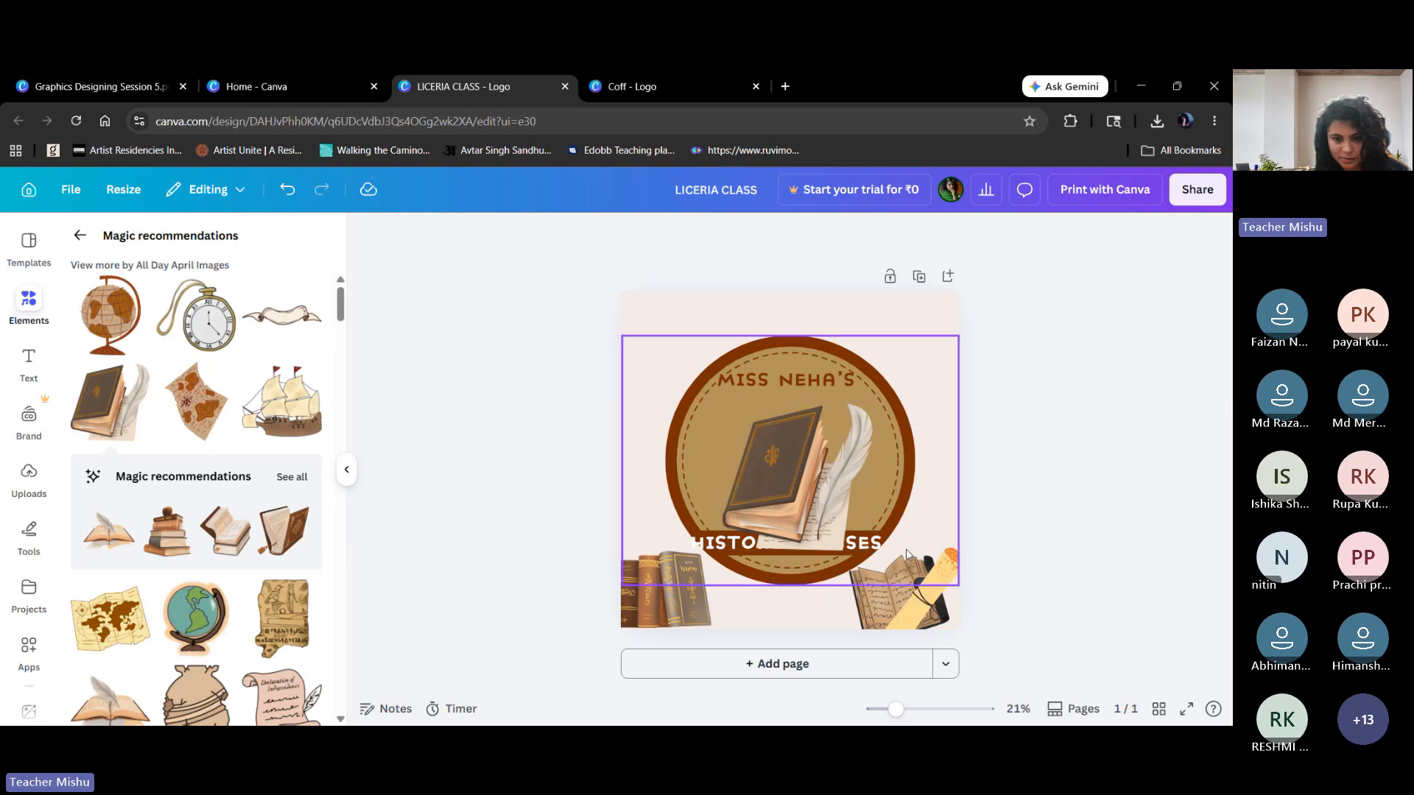
{"action": "left_click_drag", "start_coordinate": [783, 478], "coordinate": [771, 463]}
{"action": "left_click", "coordinate": [784, 378]}
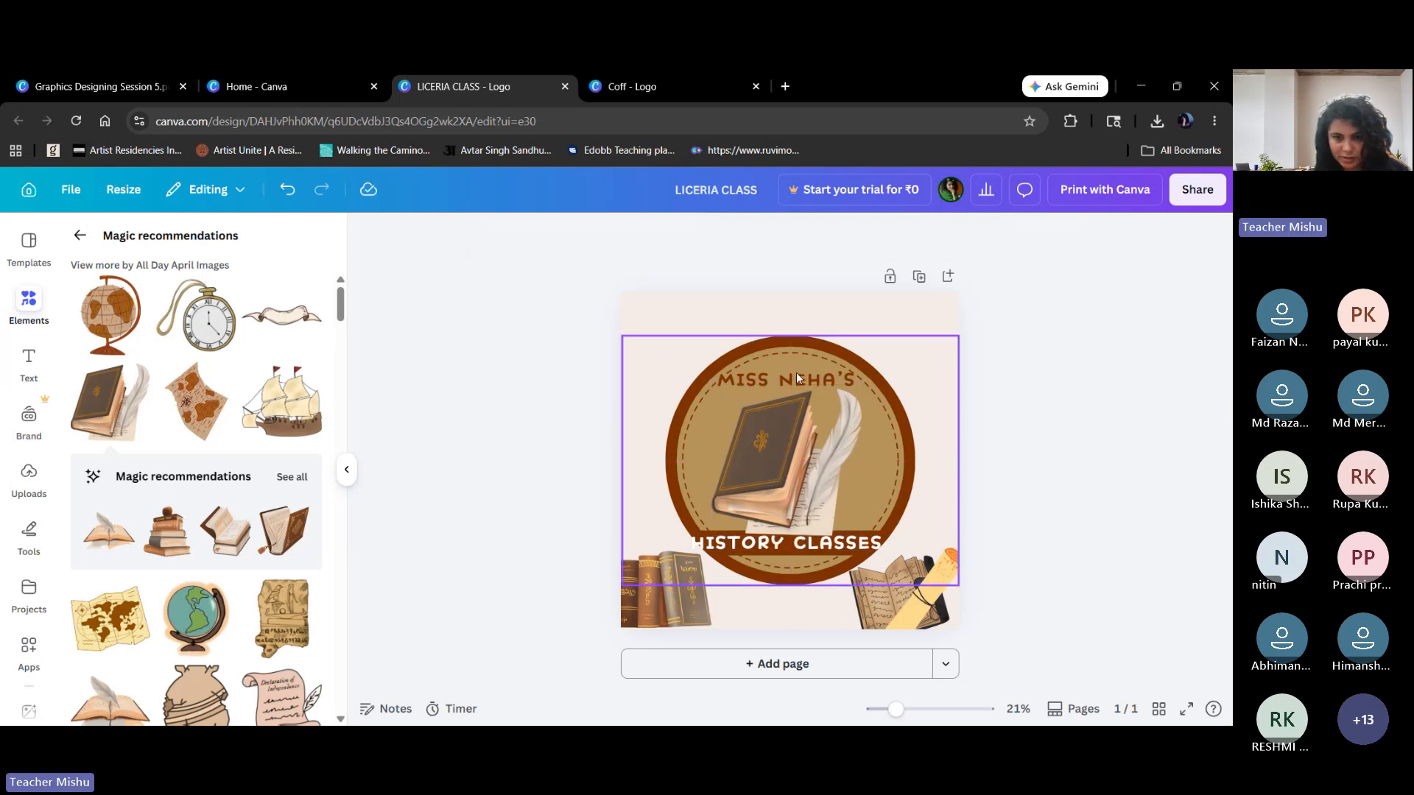
{"action": "left_click", "coordinate": [1075, 548]}
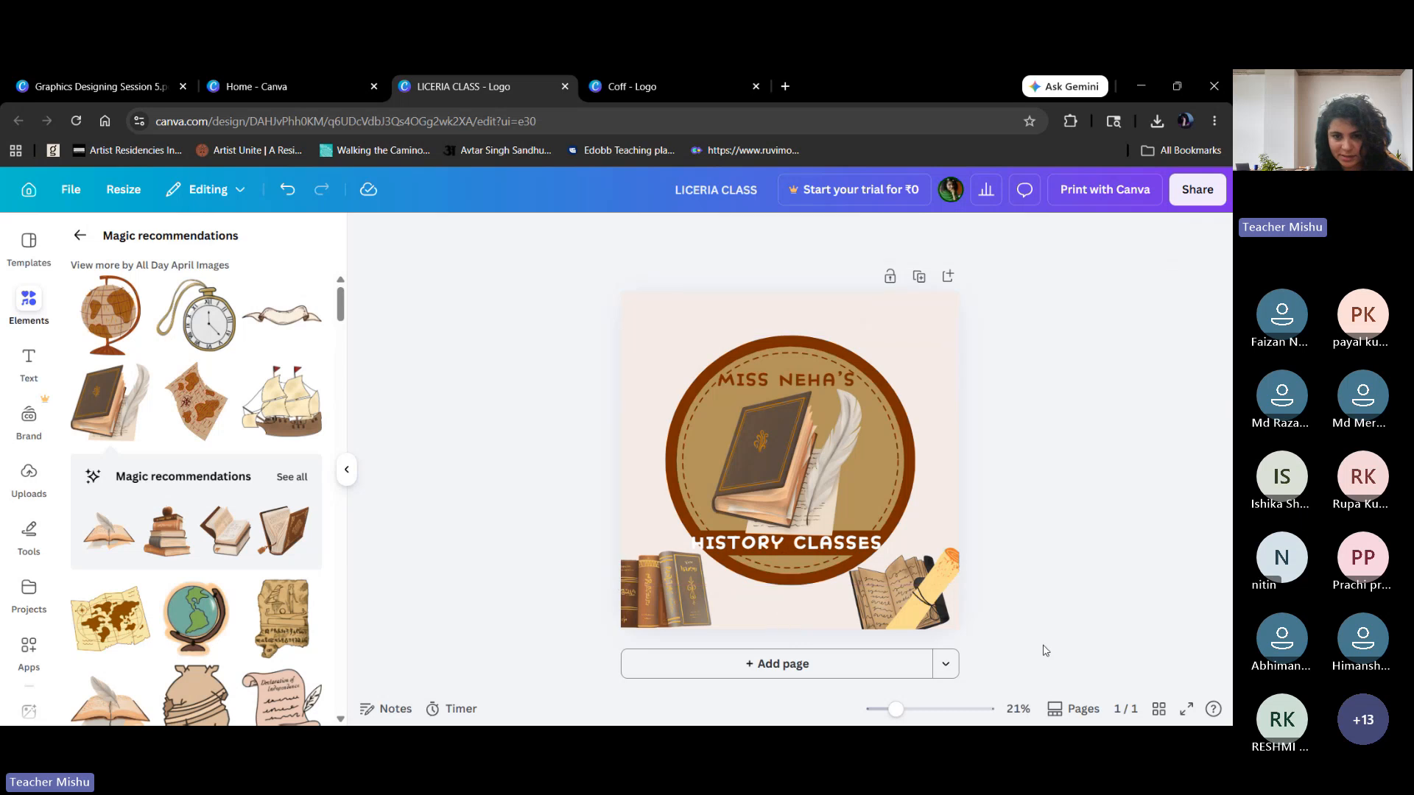
Change the badge's brown teacher-name text to white, matching the HISTORY CLASSES line.
{"action": "left_click", "coordinate": [781, 379]}
{"action": "left_click", "coordinate": [1031, 617]}
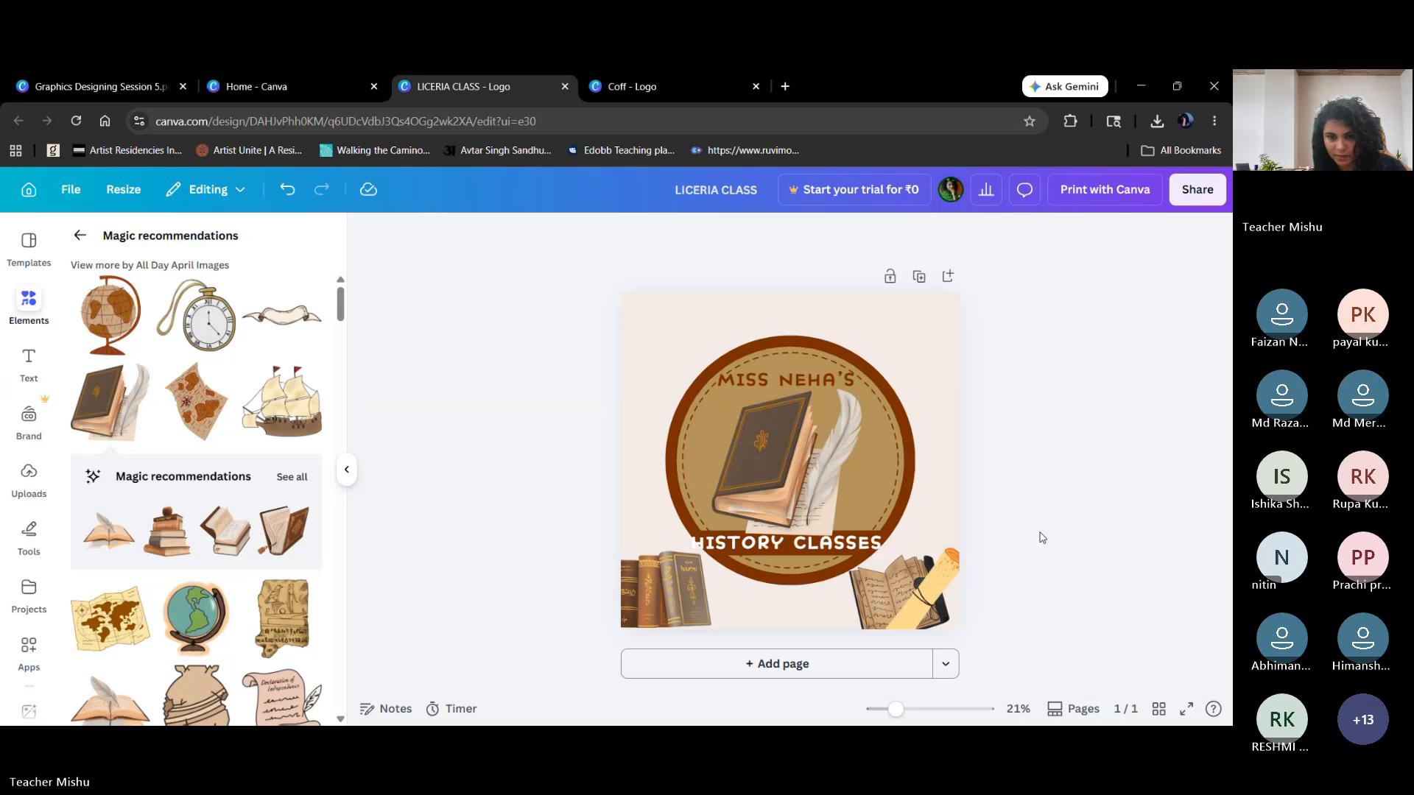
{"action": "left_click", "coordinate": [821, 376]}
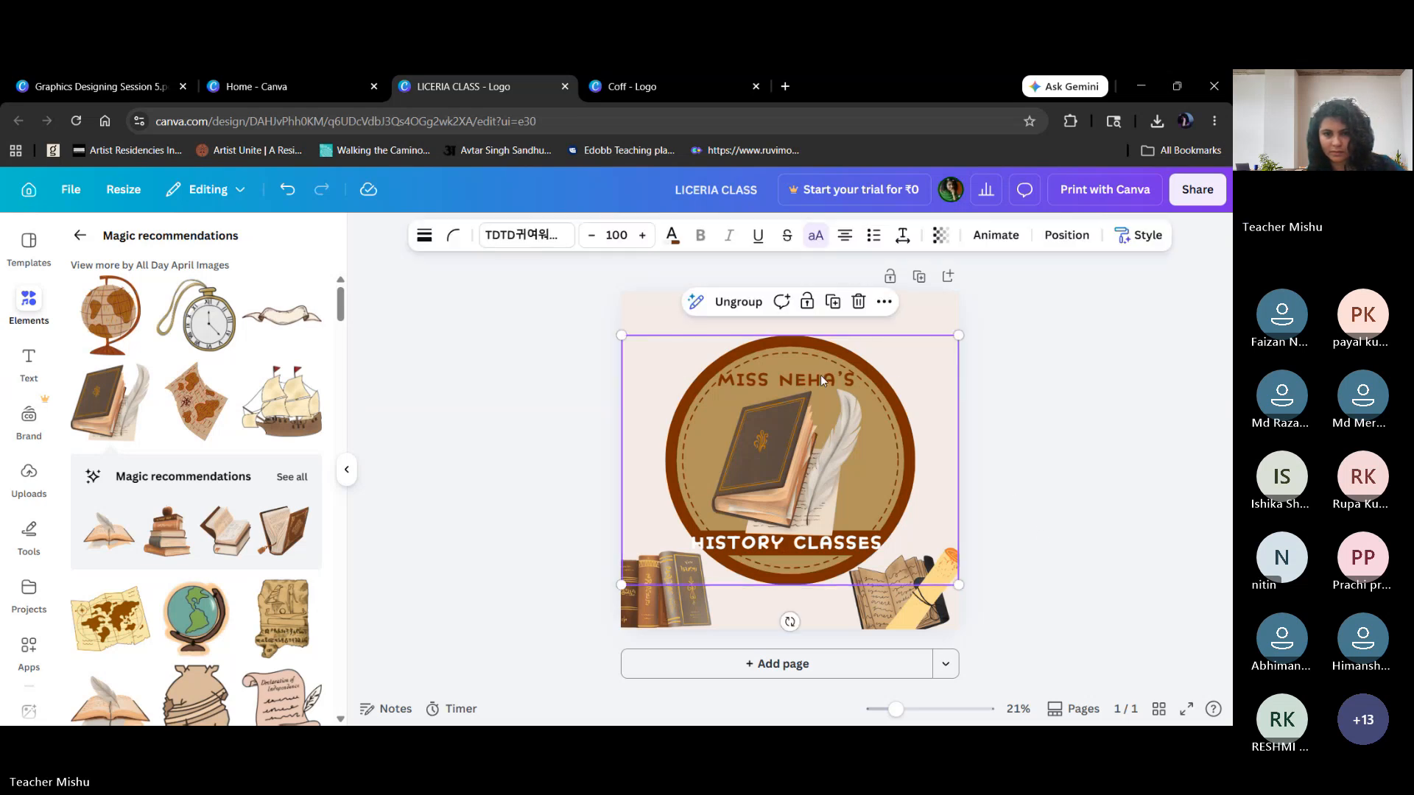
{"action": "left_click", "coordinate": [671, 234]}
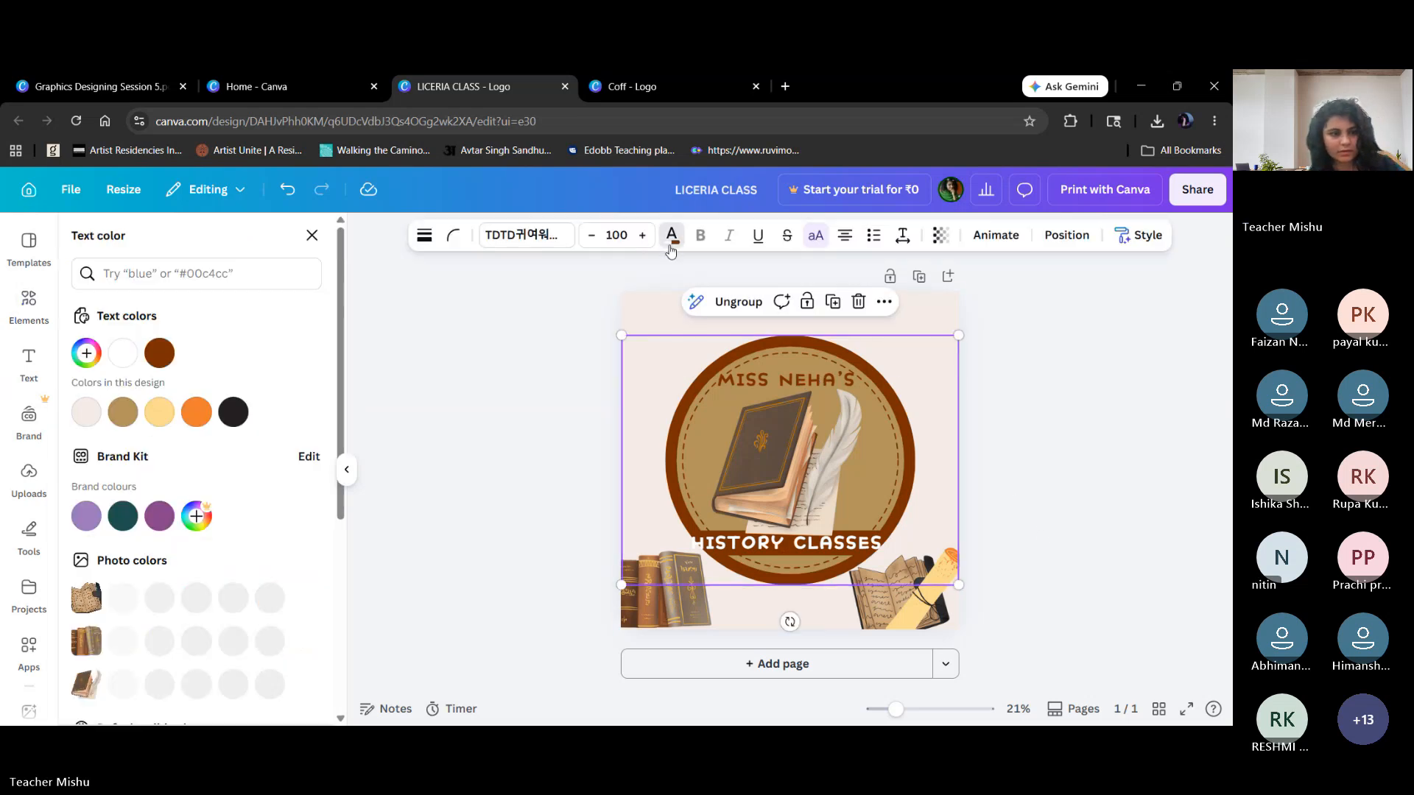
{"action": "left_click", "coordinate": [150, 356]}
{"action": "left_click", "coordinate": [122, 354]}
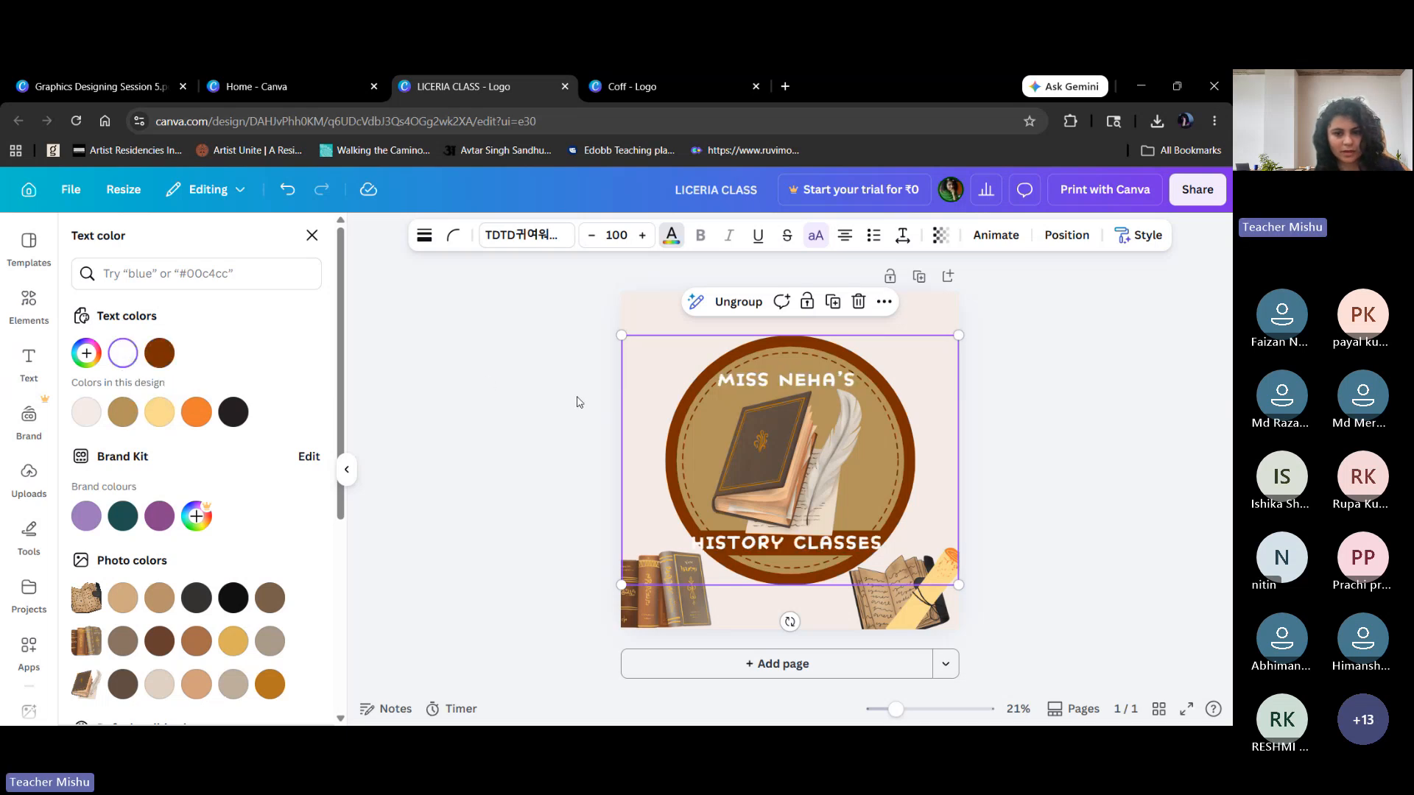
{"action": "left_click", "coordinate": [1051, 499]}
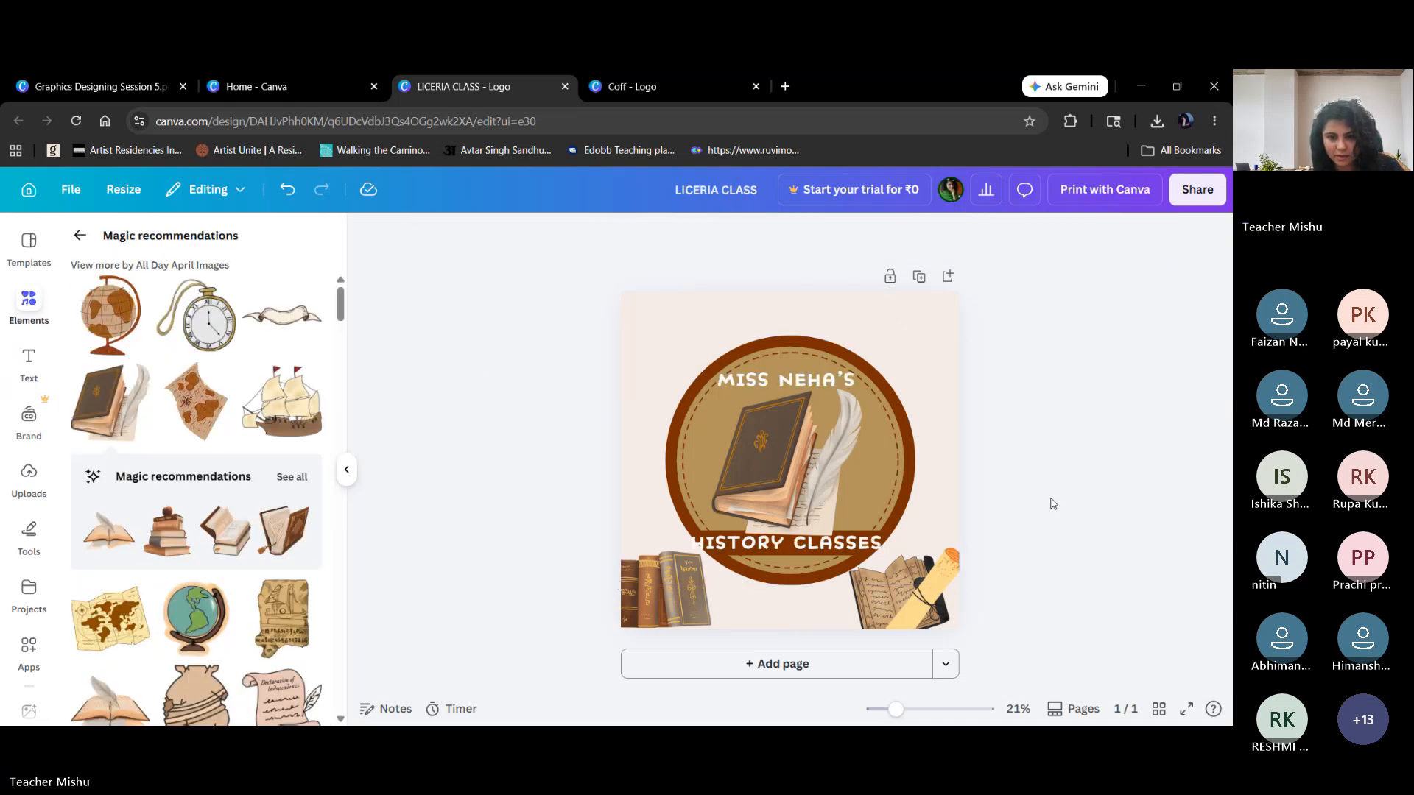
Select the badge group and filter the fonts for its text to the Handwriting category.
{"action": "left_click", "coordinate": [760, 402]}
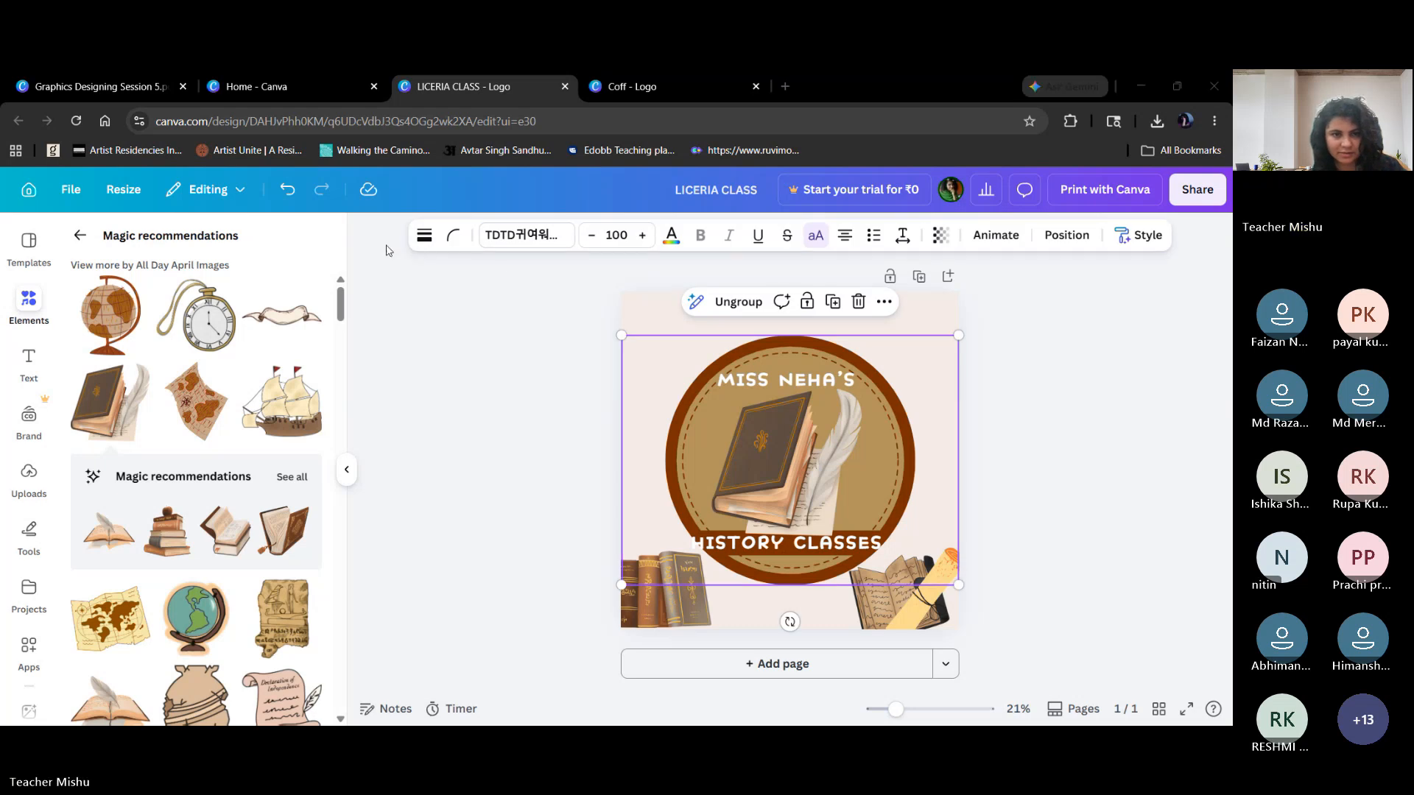
{"action": "left_click", "coordinate": [552, 243]}
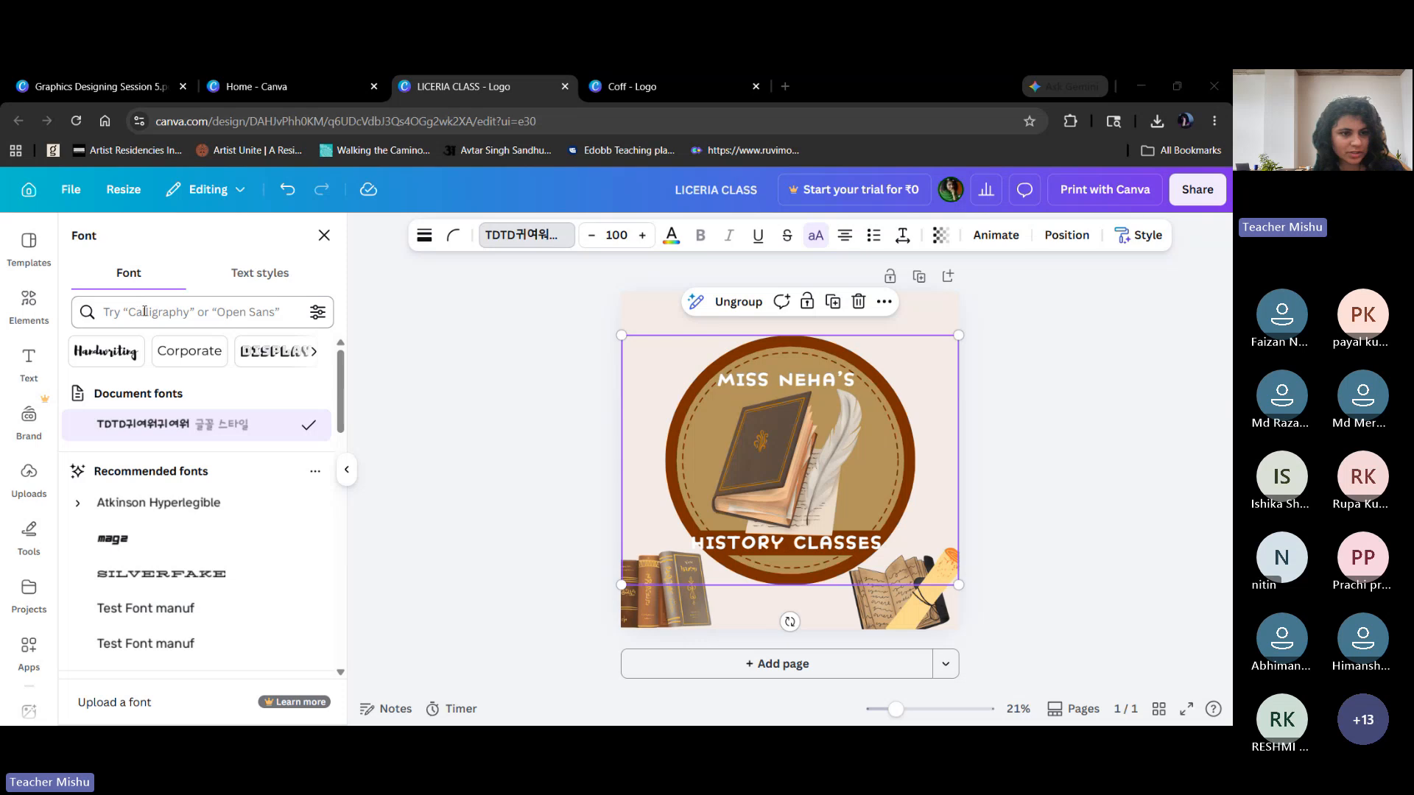
{"action": "left_click", "coordinate": [114, 355]}
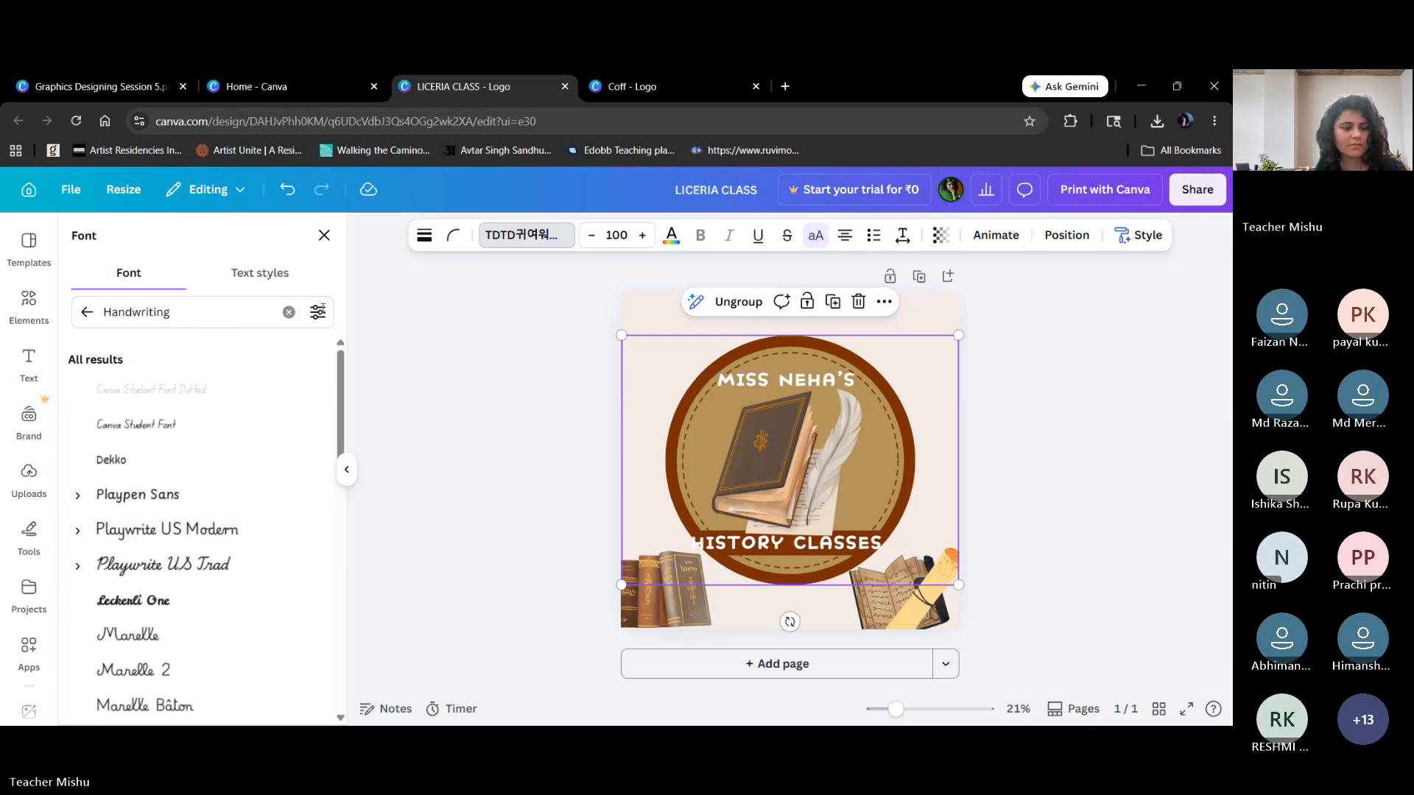
Try the Marelle, Canva Student Font, Amsterdam One, Amsterdam Three and Amsterdam Two fonts on the badge text.
{"action": "left_click", "coordinate": [125, 635]}
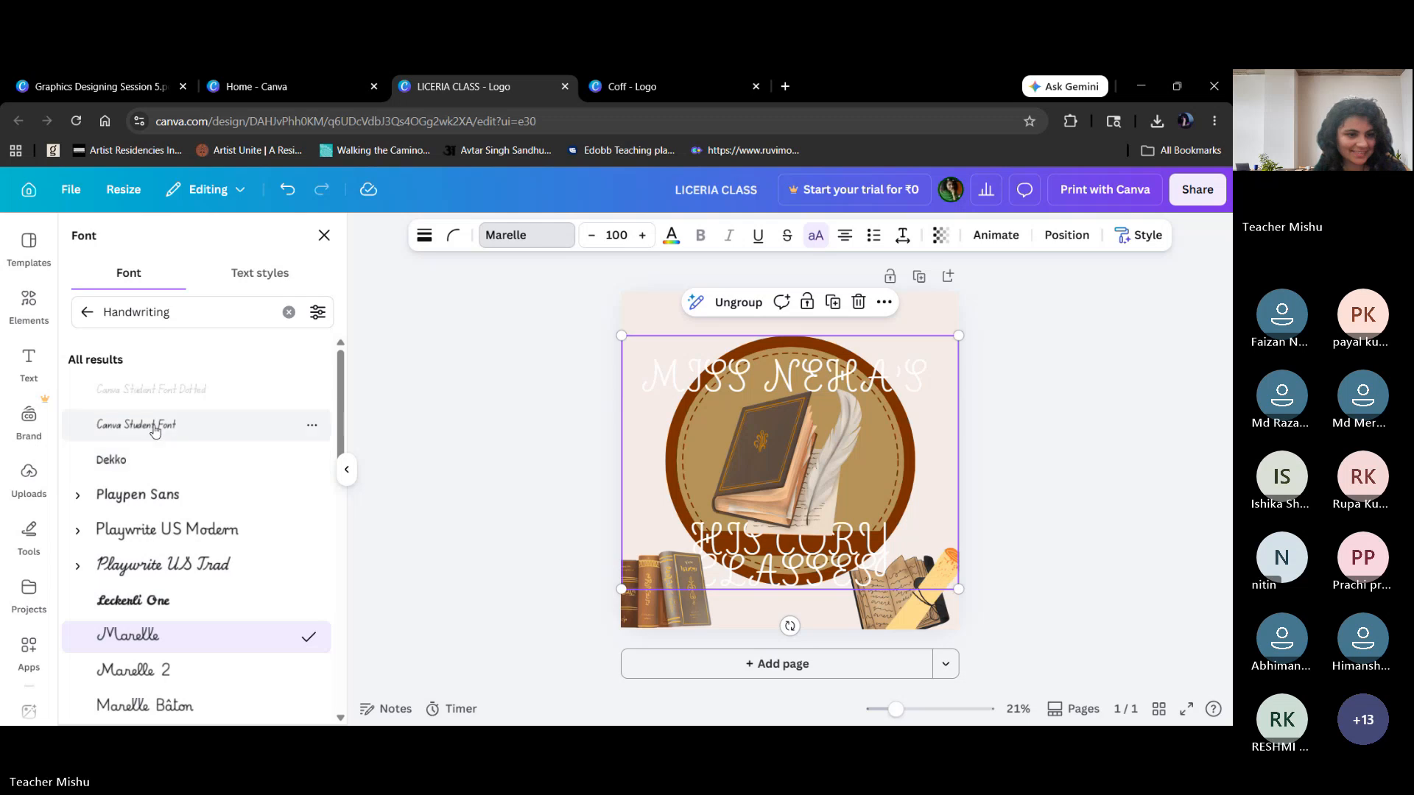
{"action": "left_click", "coordinate": [198, 424]}
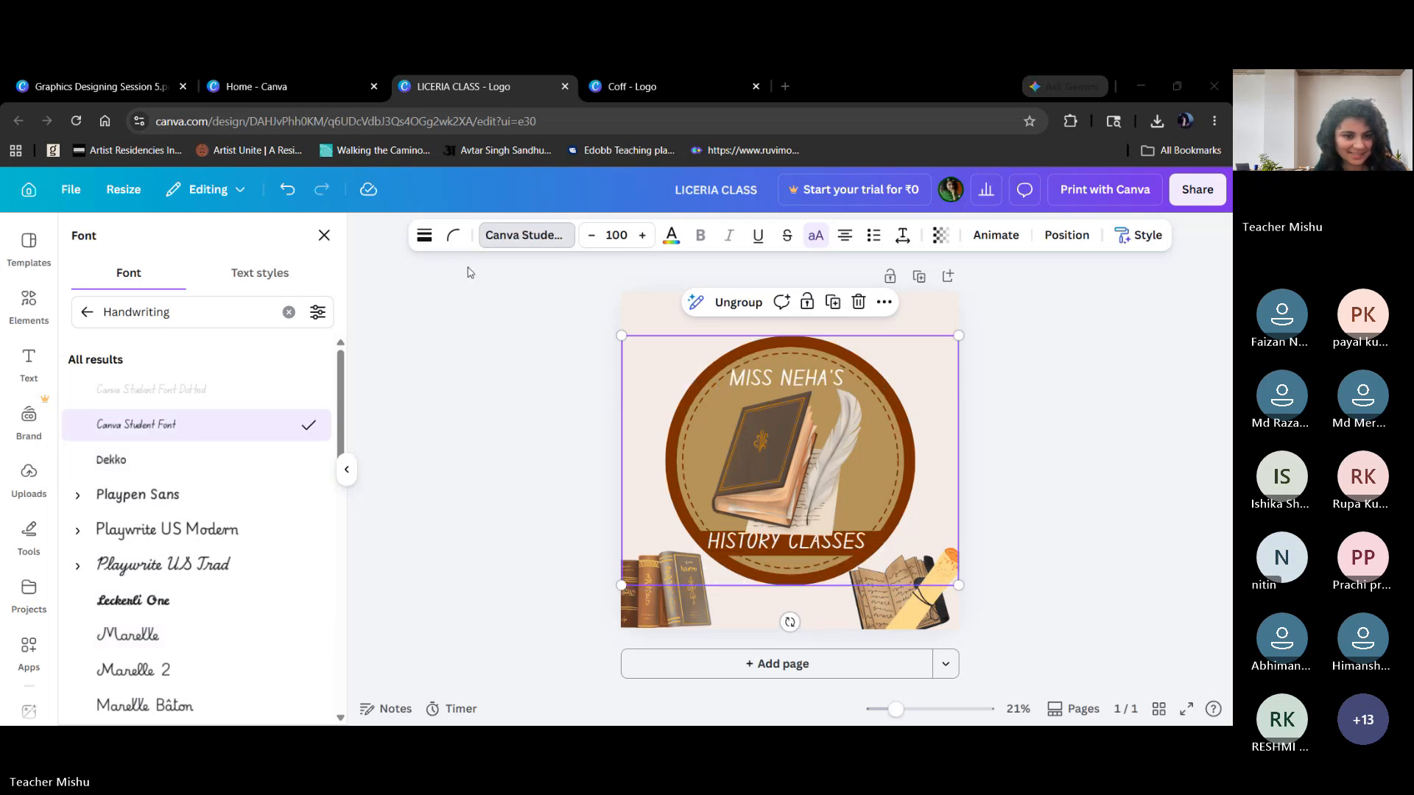
{"action": "left_click_drag", "start_coordinate": [341, 434], "coordinate": [357, 667]}
{"action": "left_click", "coordinate": [158, 646]}
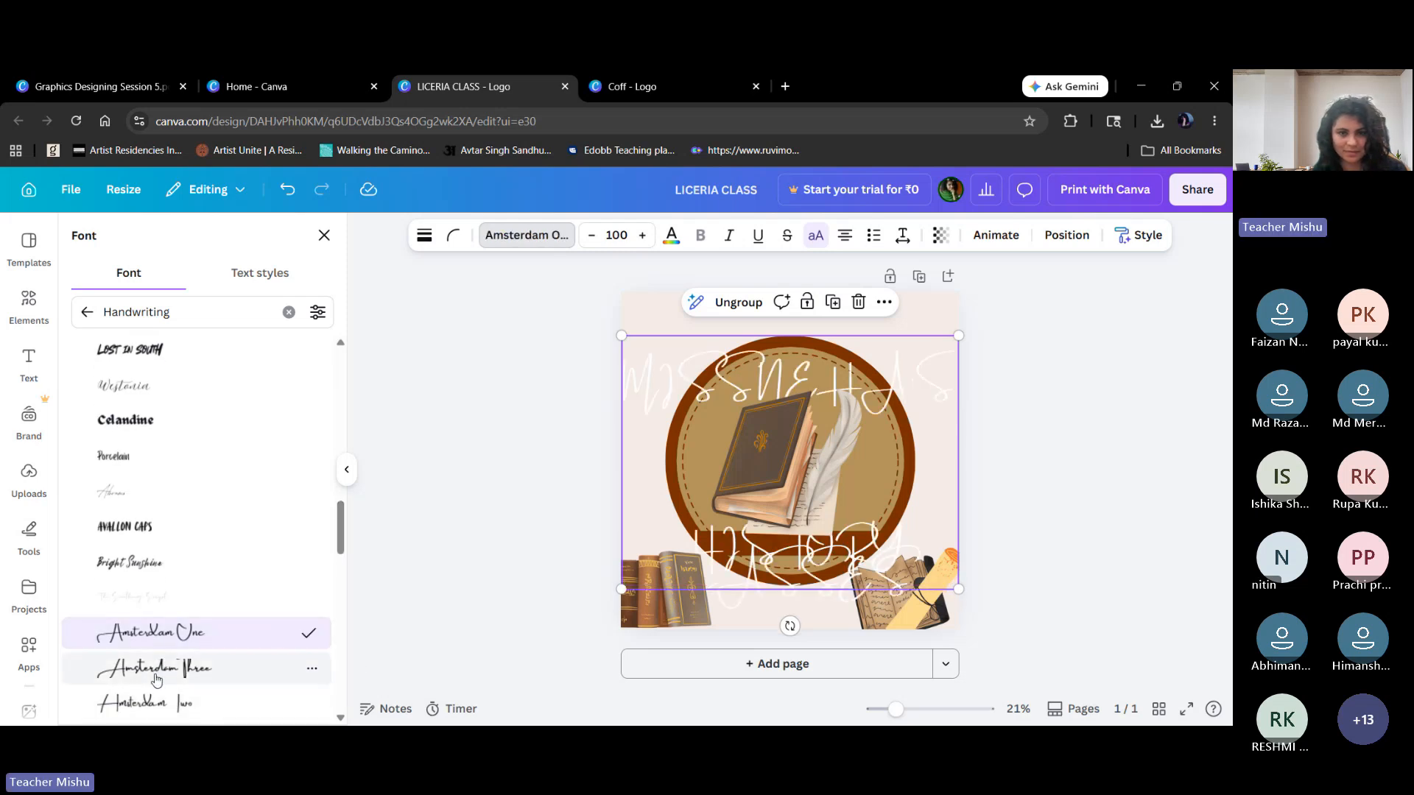
{"action": "left_click", "coordinate": [157, 678]}
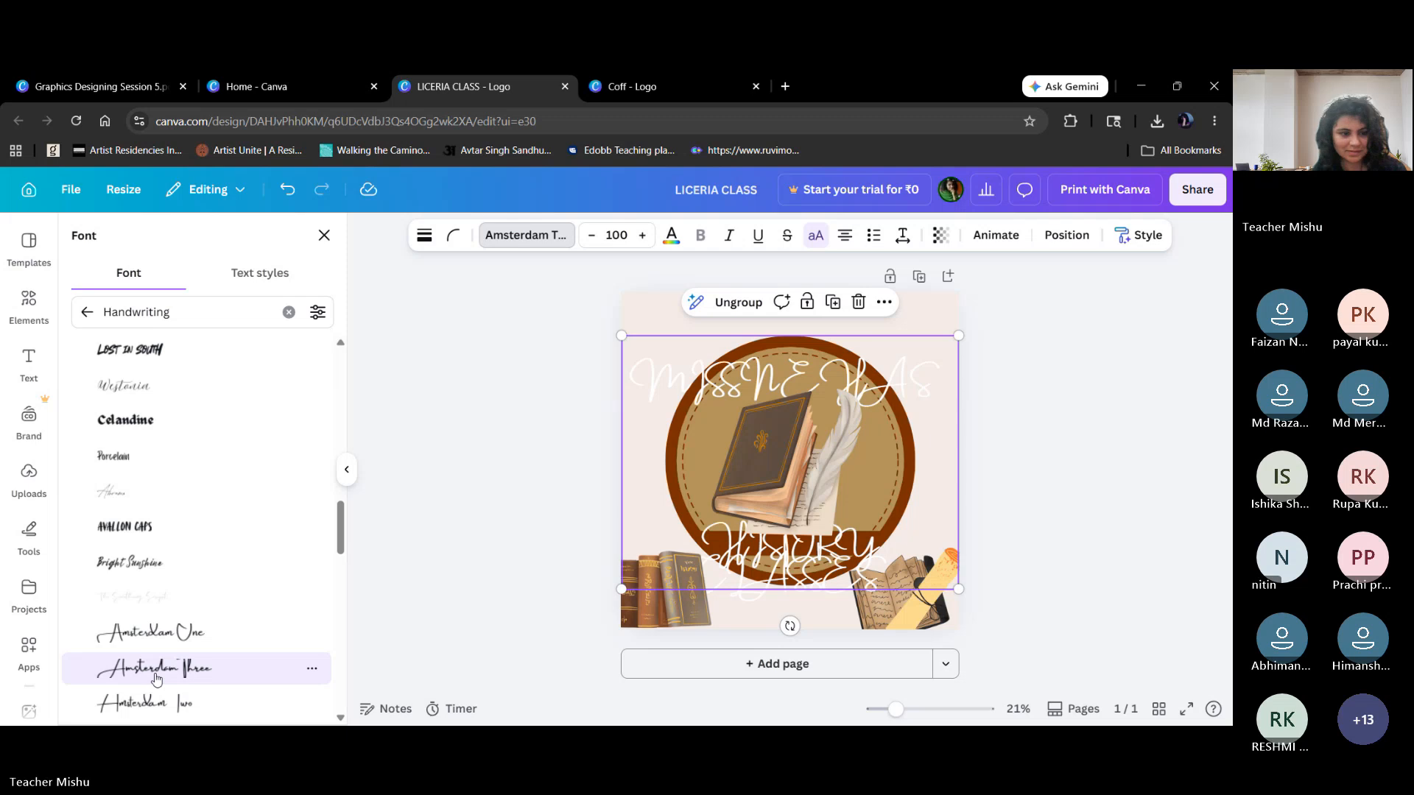
{"action": "left_click", "coordinate": [157, 703]}
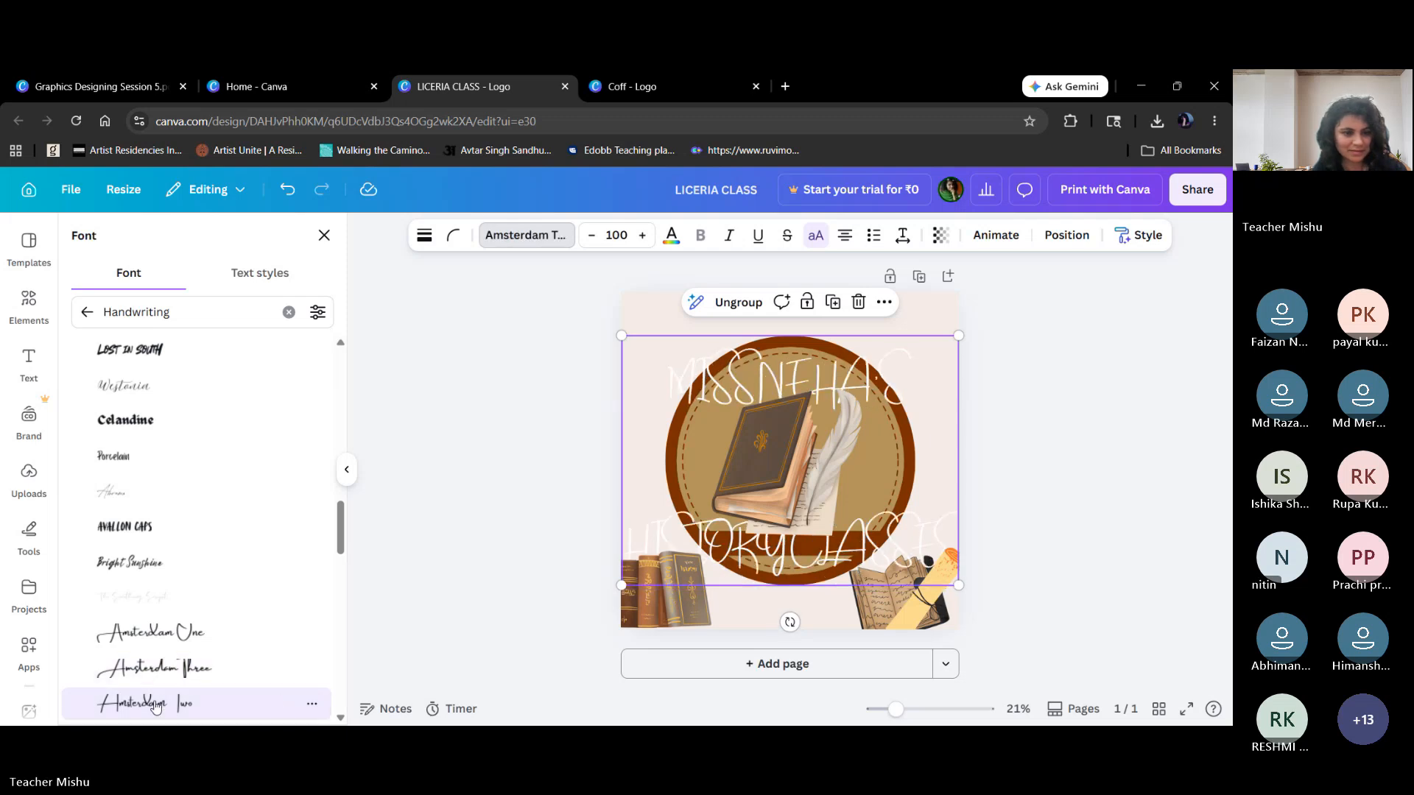
Set the badge text font to Finger Paint after trying Bright Sunshine, Avallon Caps, Celandine and Holiday.
{"action": "left_click", "coordinate": [190, 564]}
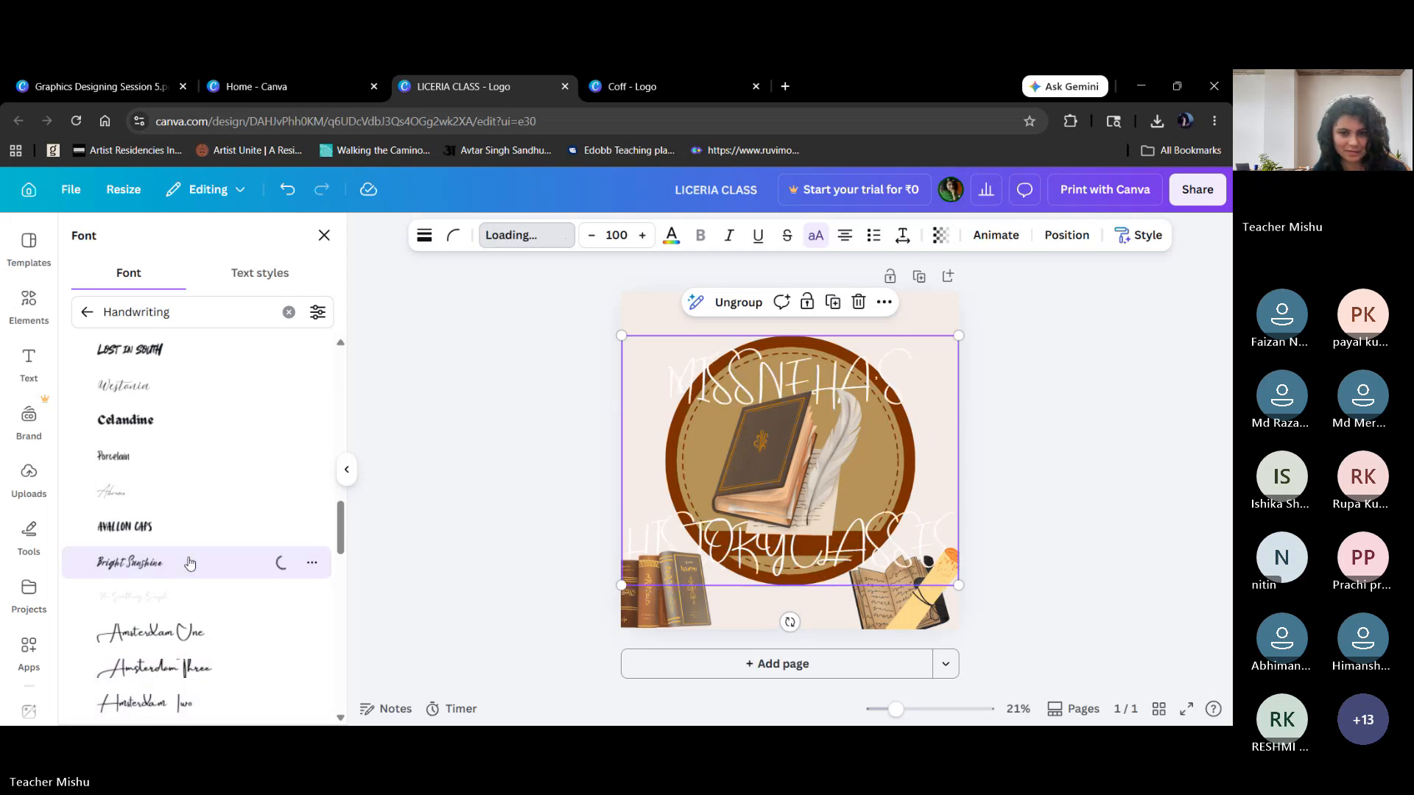
{"action": "left_click", "coordinate": [168, 527]}
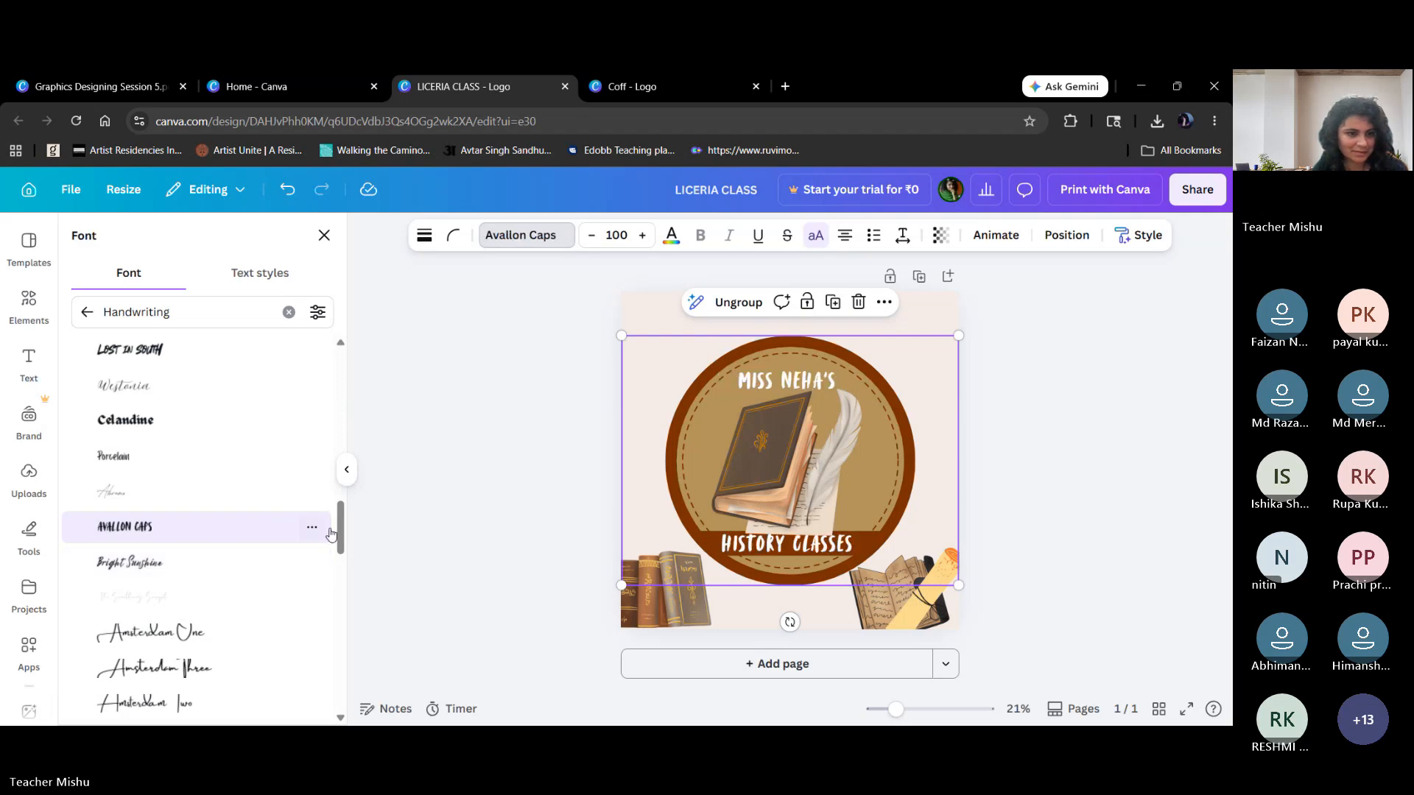
{"action": "left_click_drag", "start_coordinate": [335, 535], "coordinate": [340, 500]}
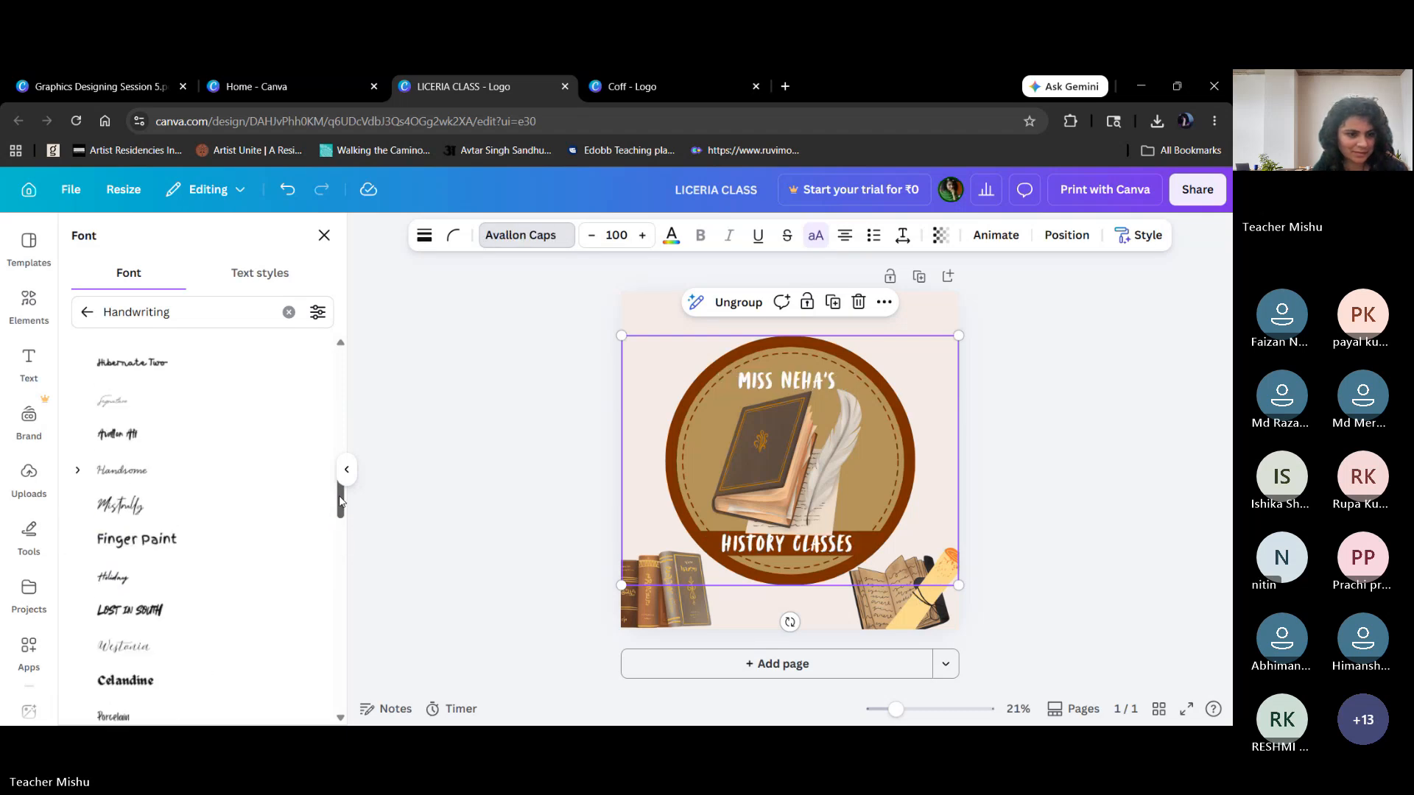
{"action": "left_click", "coordinate": [125, 681]}
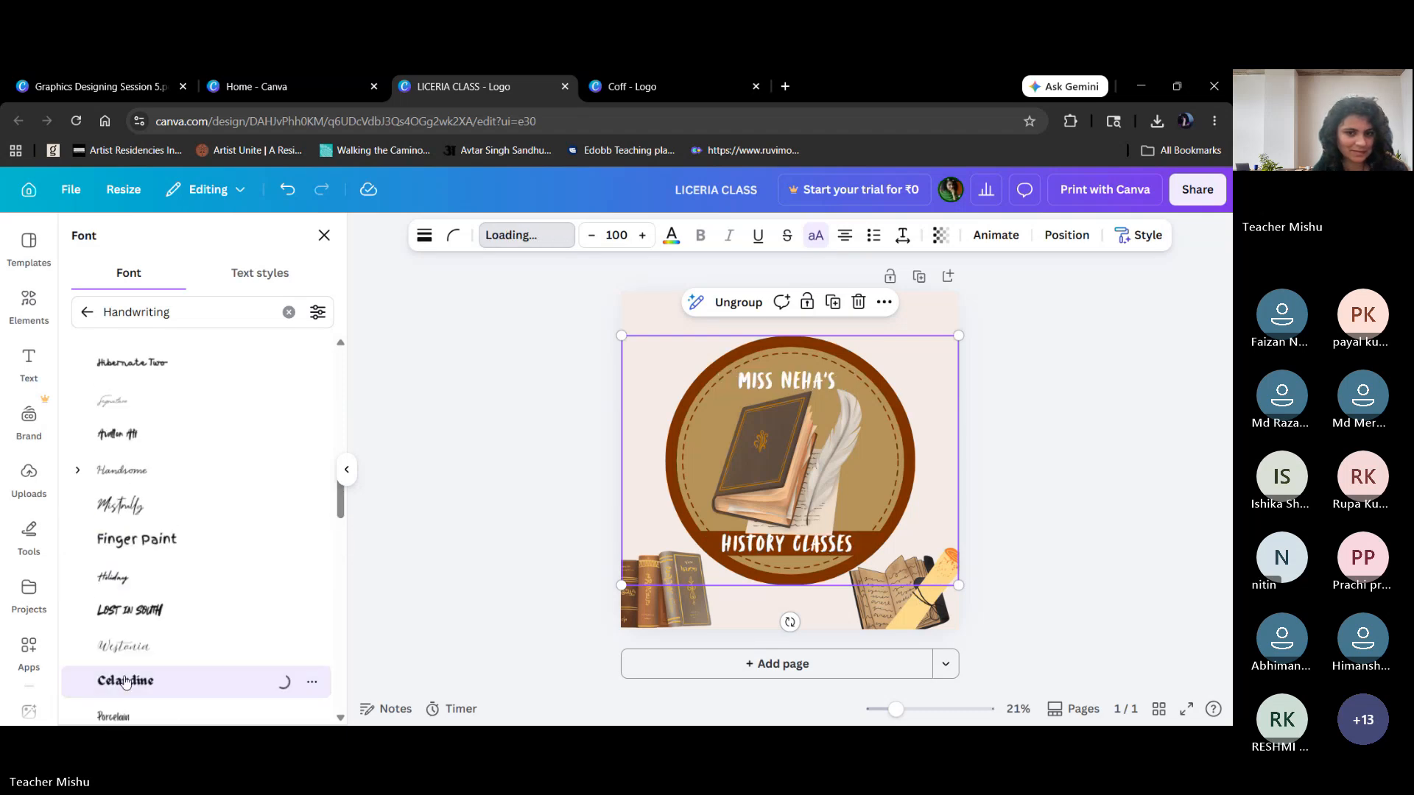
{"action": "left_click", "coordinate": [129, 579]}
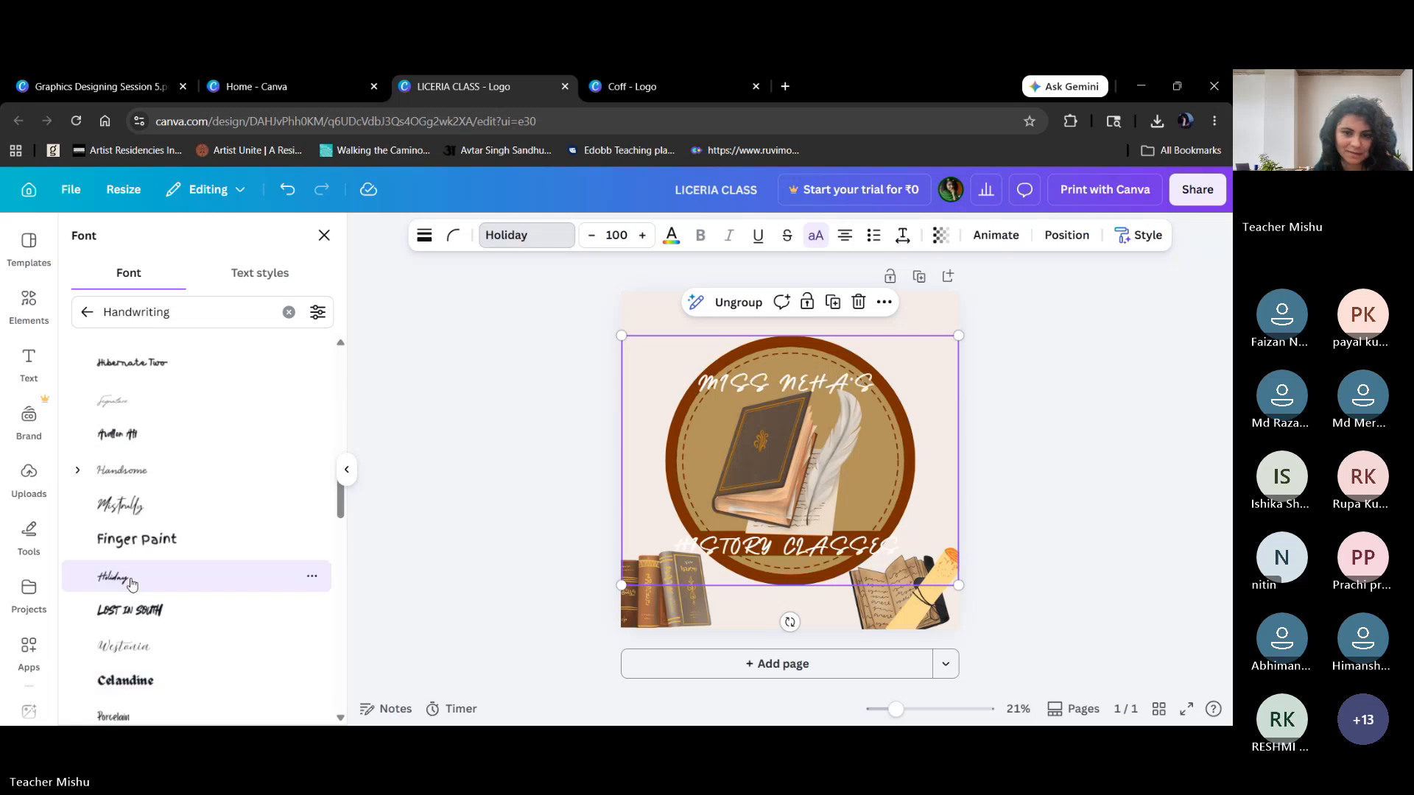
{"action": "left_click", "coordinate": [126, 538]}
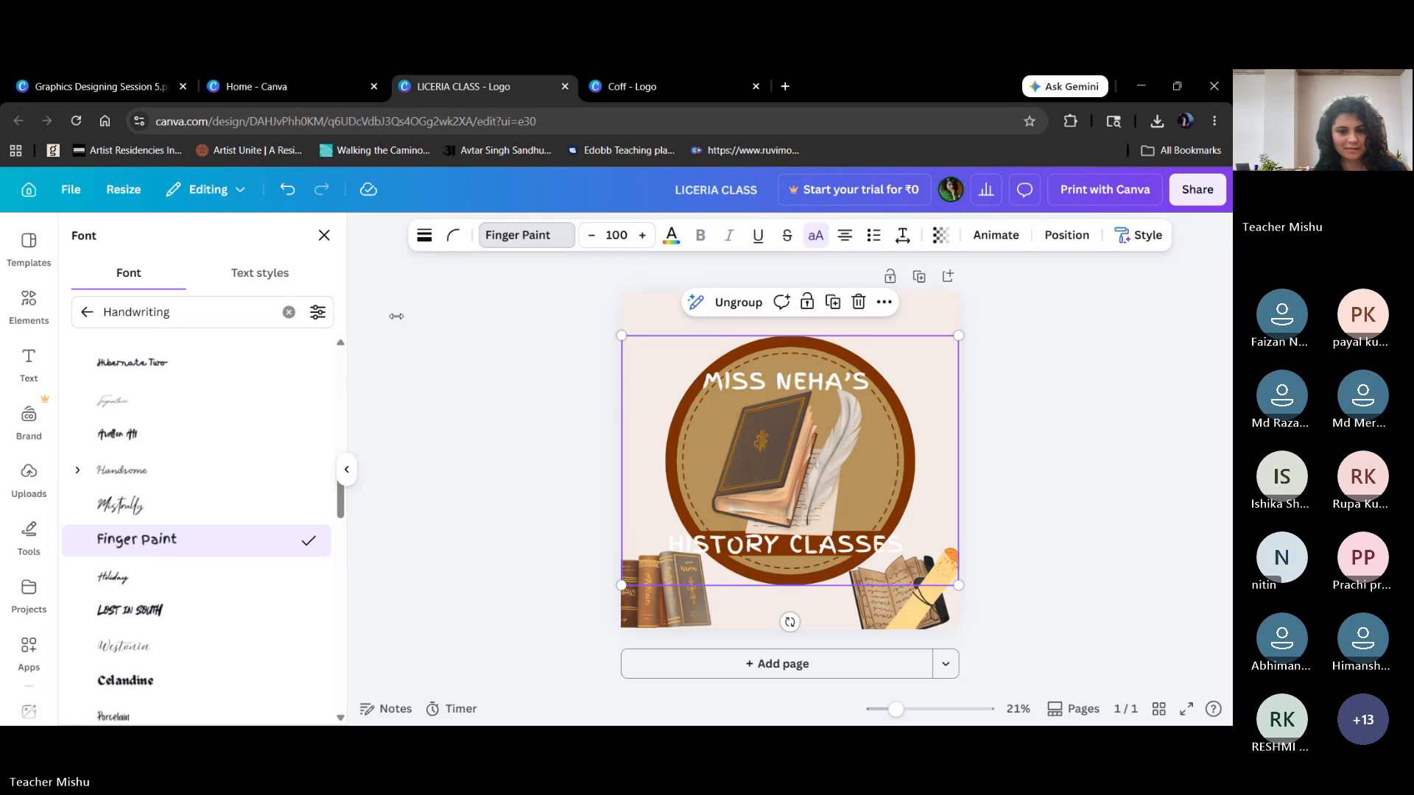
Move the HISTORY CLASSES line up out of the brown band and place the teacher's name line on the band.
{"action": "left_click", "coordinate": [771, 377]}
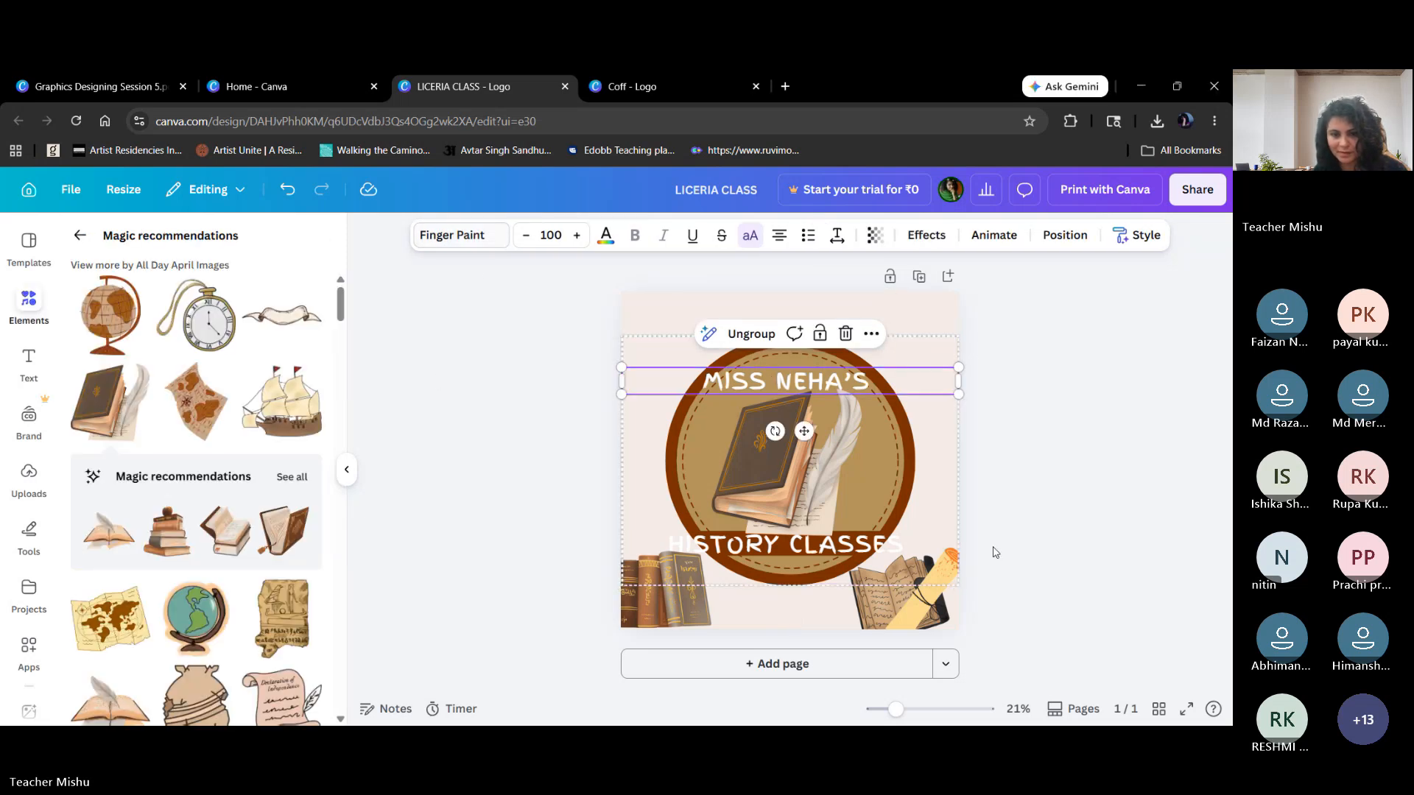
{"action": "left_click", "coordinate": [770, 544]}
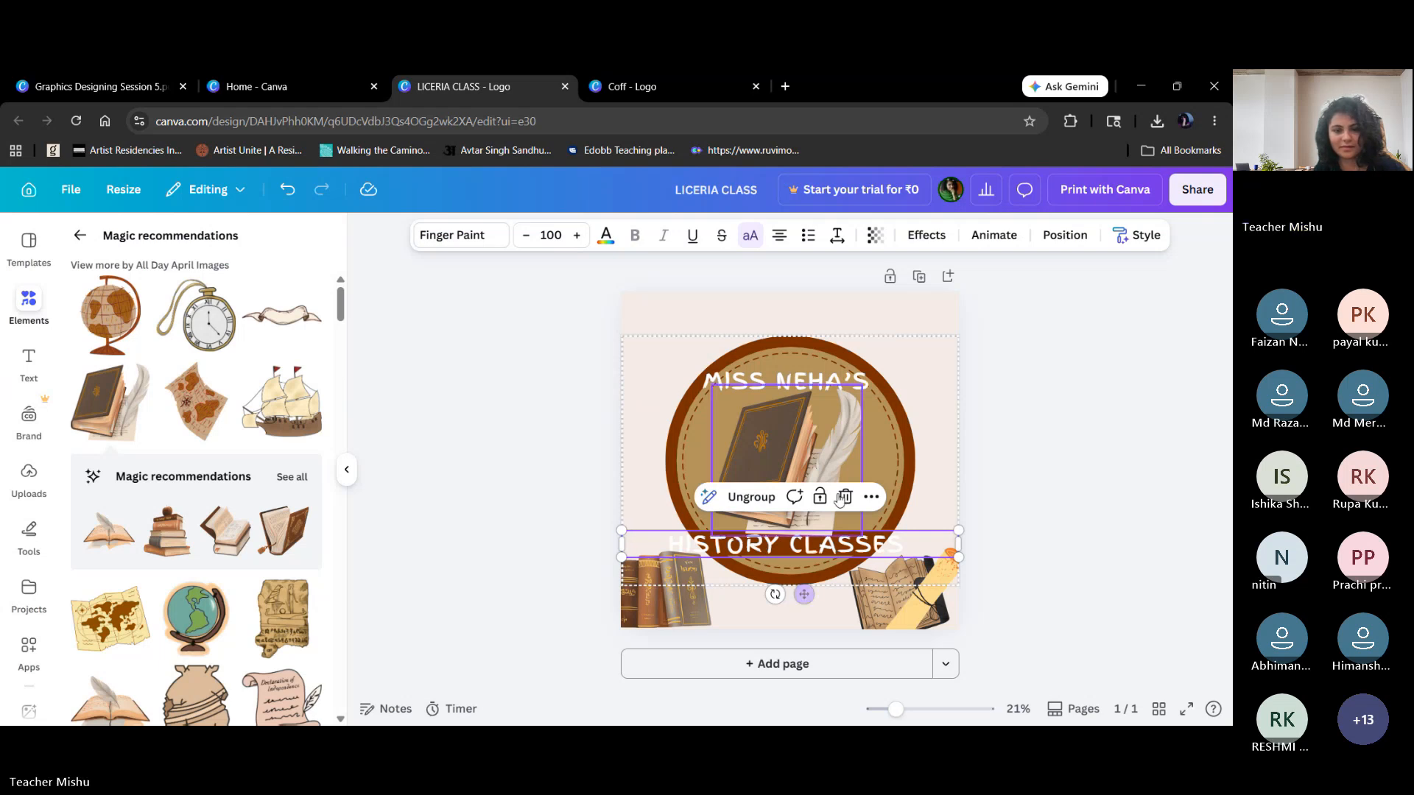
{"action": "left_click_drag", "start_coordinate": [805, 596], "coordinate": [810, 491]}
{"action": "left_click", "coordinate": [801, 382]}
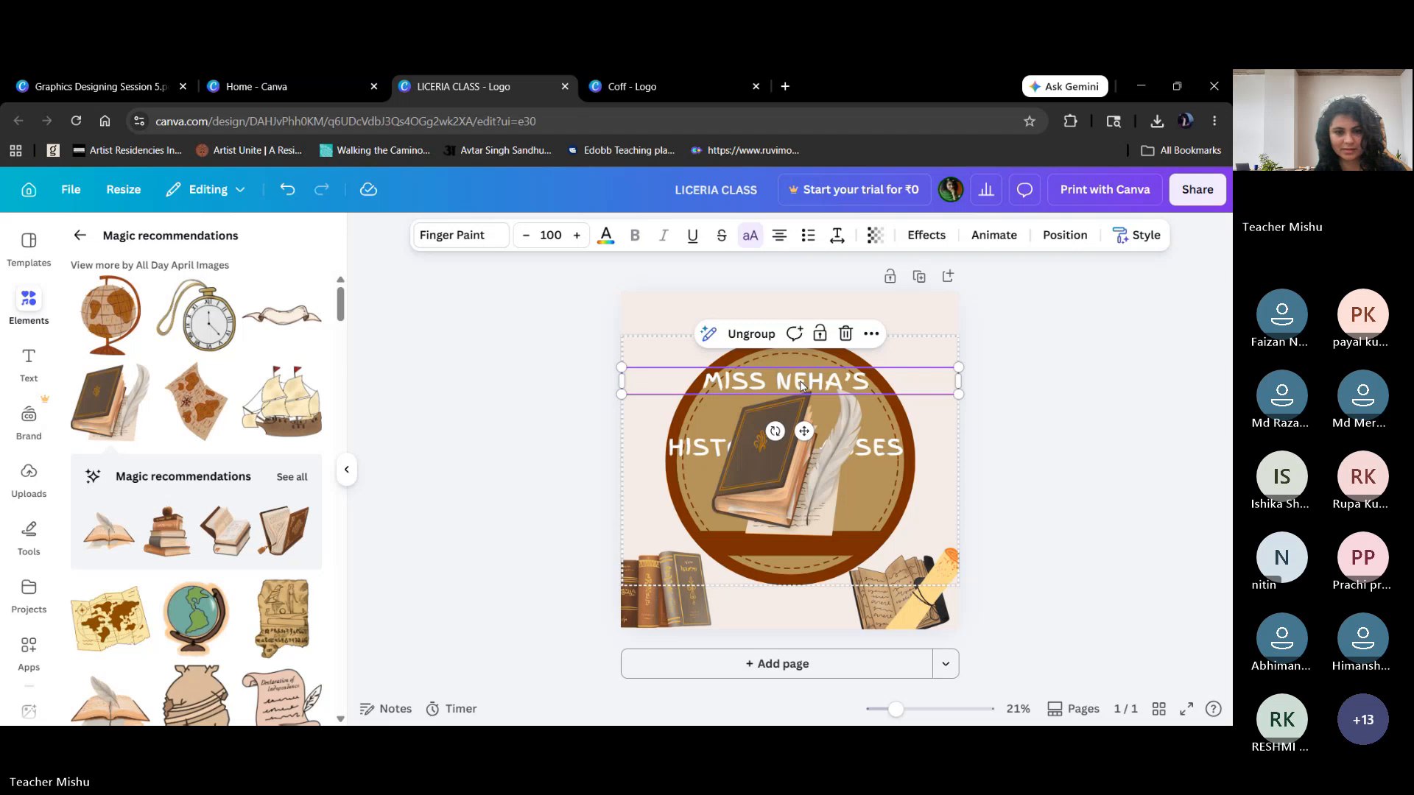
{"action": "left_click_drag", "start_coordinate": [803, 383], "coordinate": [812, 545]}
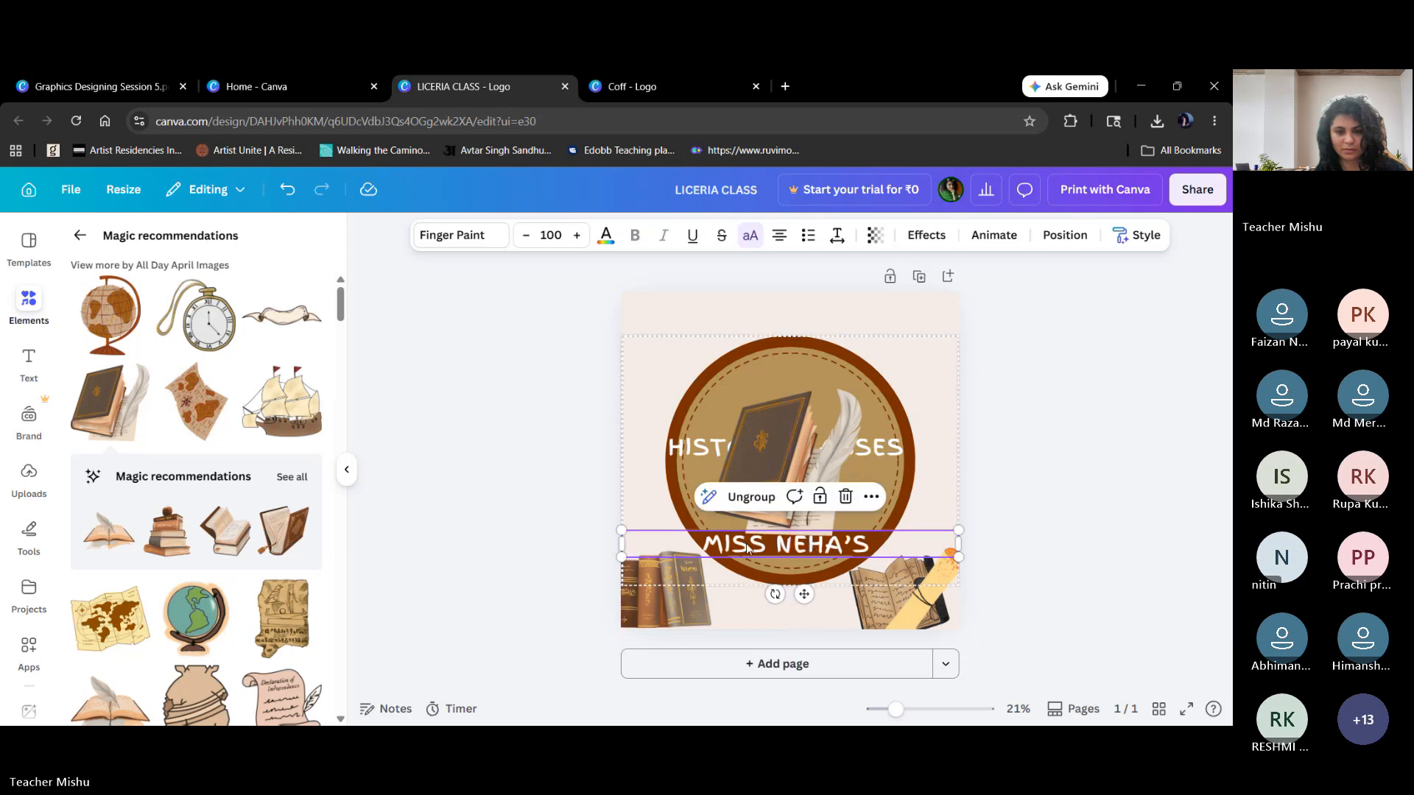
Reword the teacher's name line on the brown band to start with BY and end with MAM, dropping MISS and the possessive ending.
{"action": "left_click", "coordinate": [778, 544]}
{"action": "key", "text": "BackSpace"}
{"action": "key", "text": "BackSpace"}
{"action": "key", "text": "BackSpace"}
{"action": "key", "text": "BackSpace"}
{"action": "key", "text": "BackSpace"}
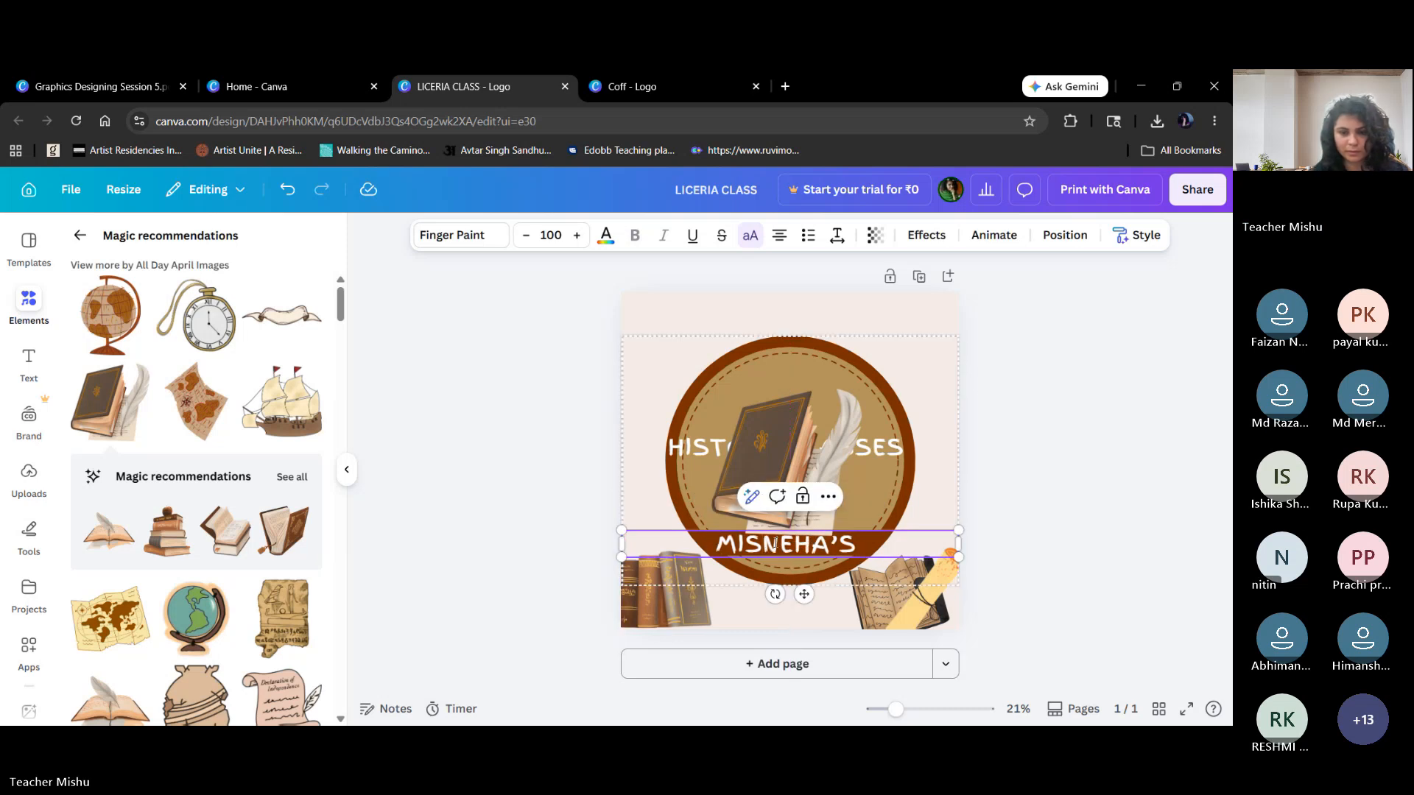
{"action": "type", "text": "BY"}
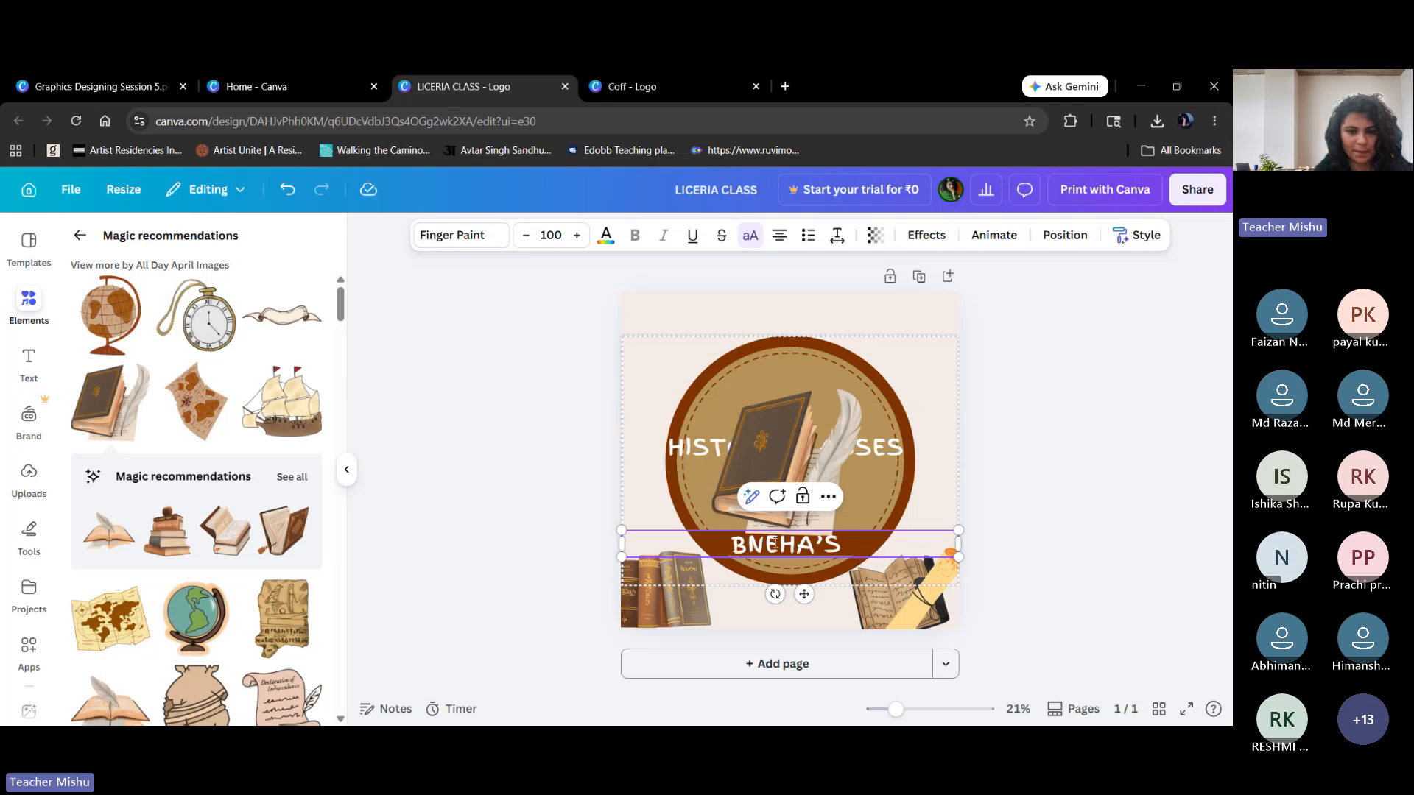
{"action": "left_click", "coordinate": [891, 544]}
{"action": "key", "text": "BackSpace"}
{"action": "key", "text": "BackSpace"}
{"action": "type", "text": "MAM"}
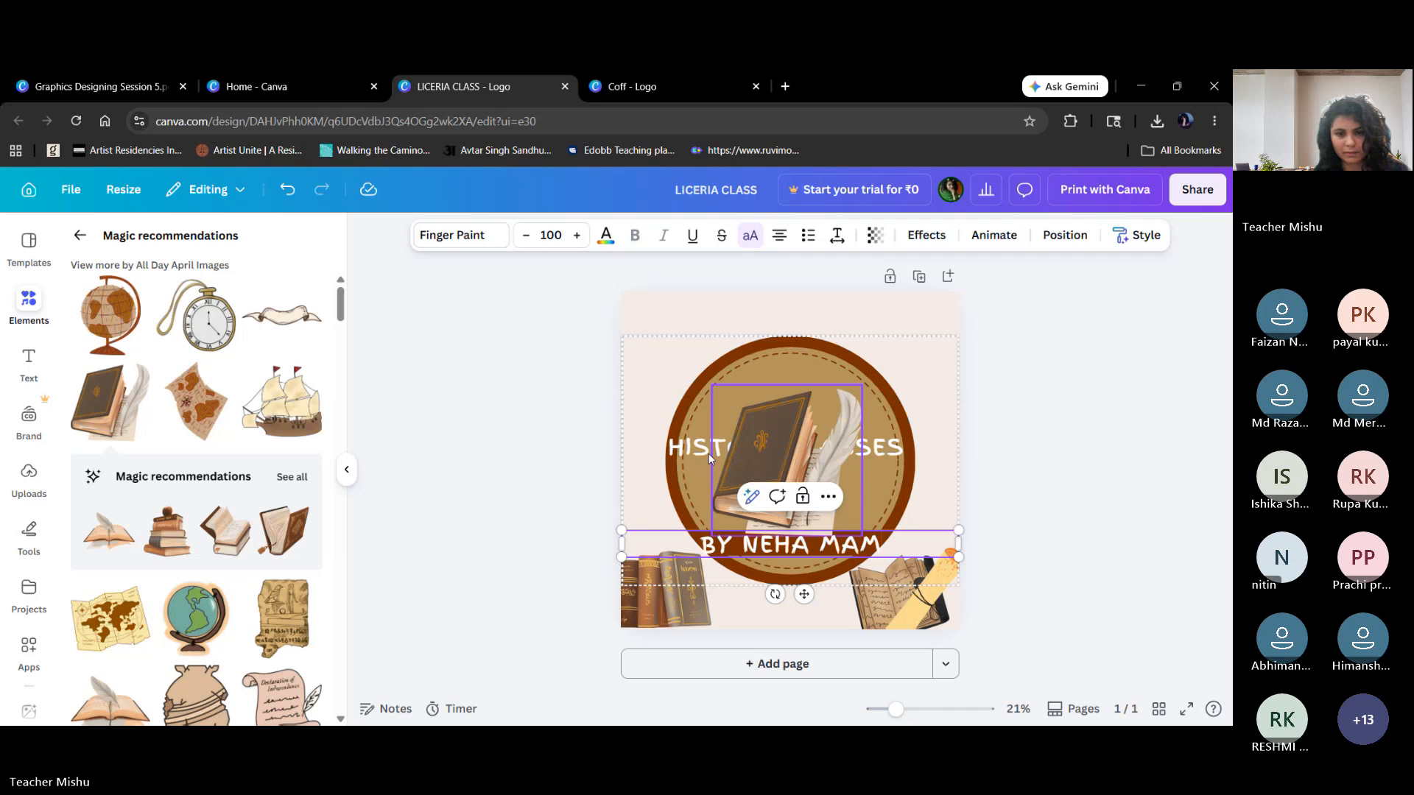
Place the HISTORY CLASSES line above the book in the badge's upper part, and shift the badge group slightly down.
{"action": "left_click", "coordinate": [683, 453]}
{"action": "left_click_drag", "start_coordinate": [682, 453], "coordinate": [698, 388]}
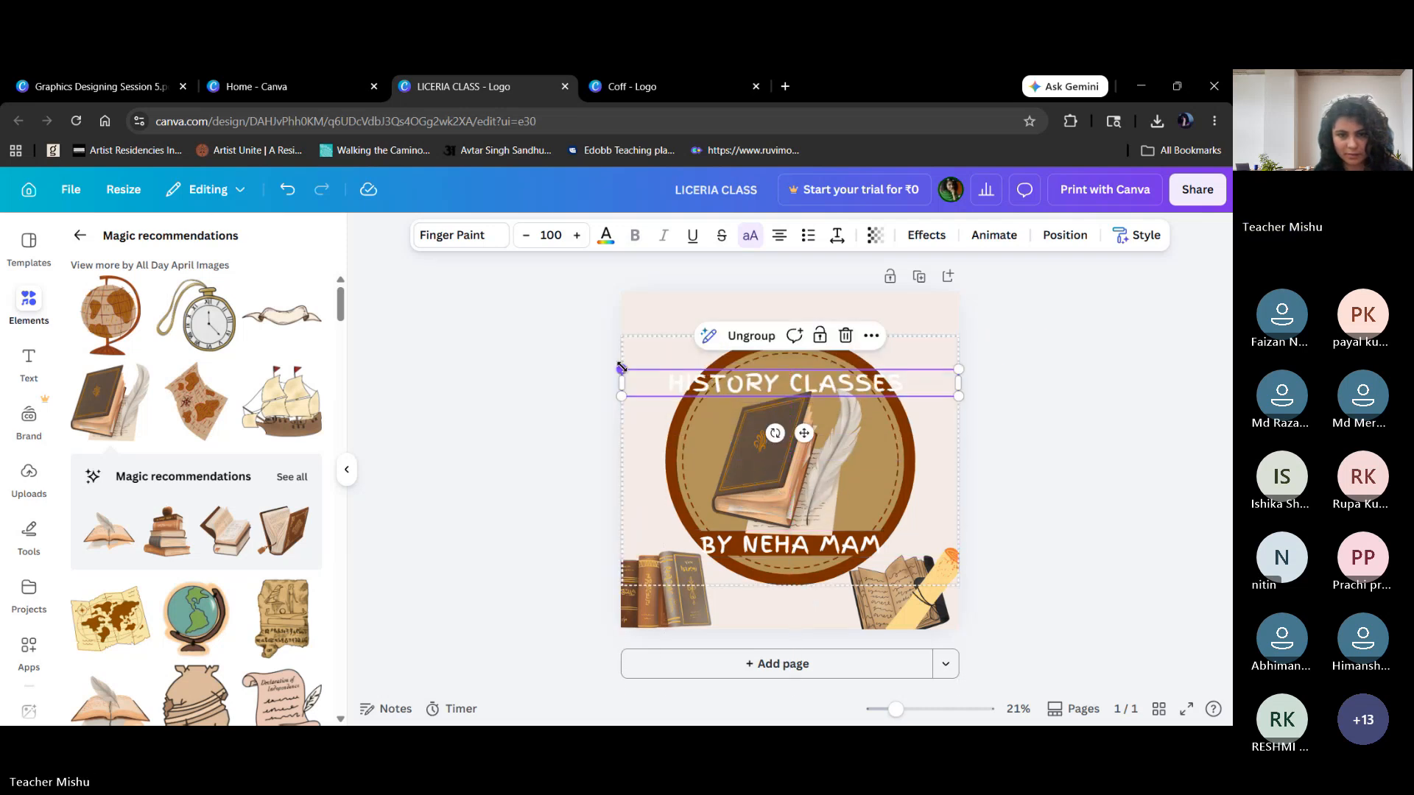
{"action": "left_click", "coordinate": [1109, 595]}
{"action": "left_click_drag", "start_coordinate": [700, 384], "coordinate": [701, 363]}
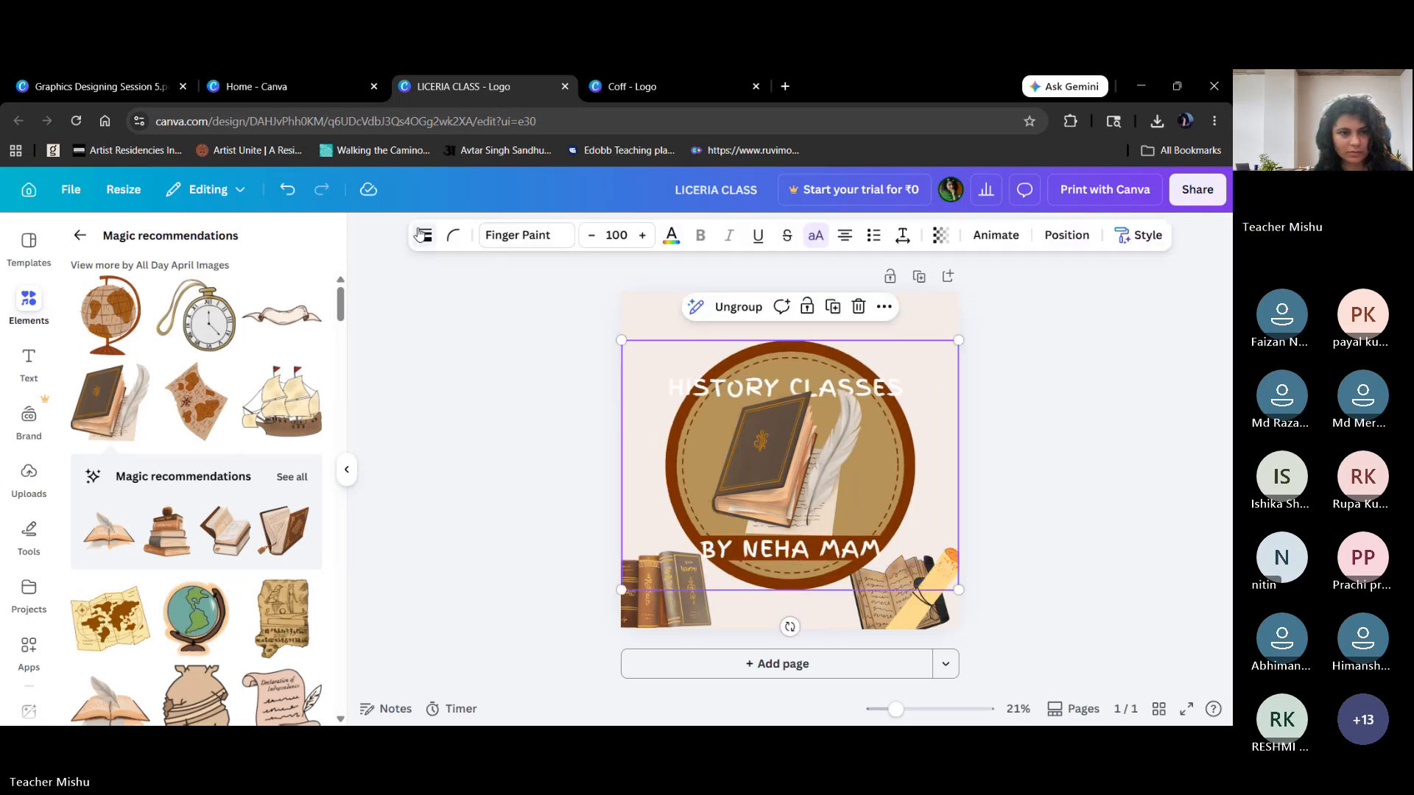
Undo the last shift of the badge group and move the HISTORY CLASSES line up above the badge circle.
{"action": "left_click", "coordinate": [286, 190]}
{"action": "left_click", "coordinate": [1063, 555]}
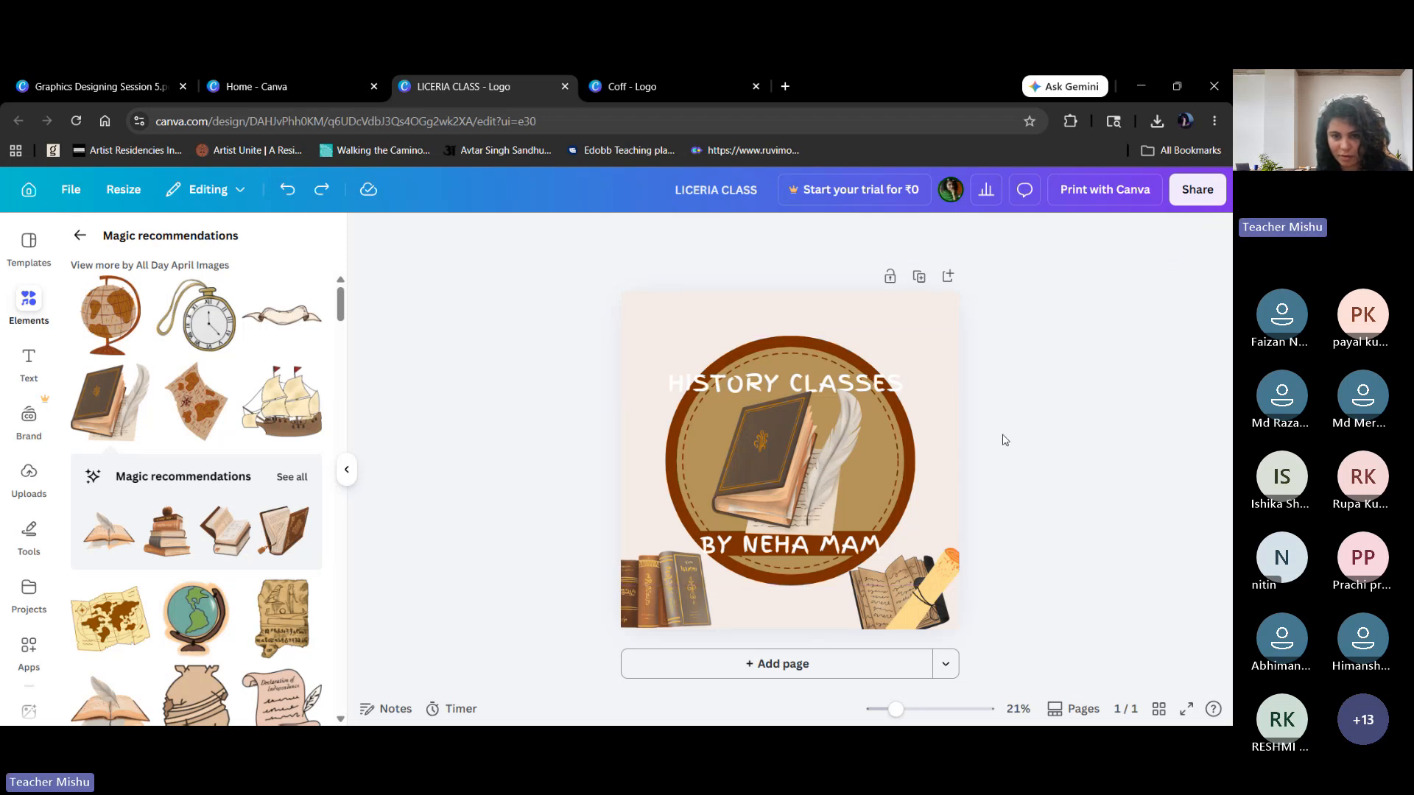
{"action": "left_click", "coordinate": [690, 382]}
{"action": "left_click", "coordinate": [689, 382]}
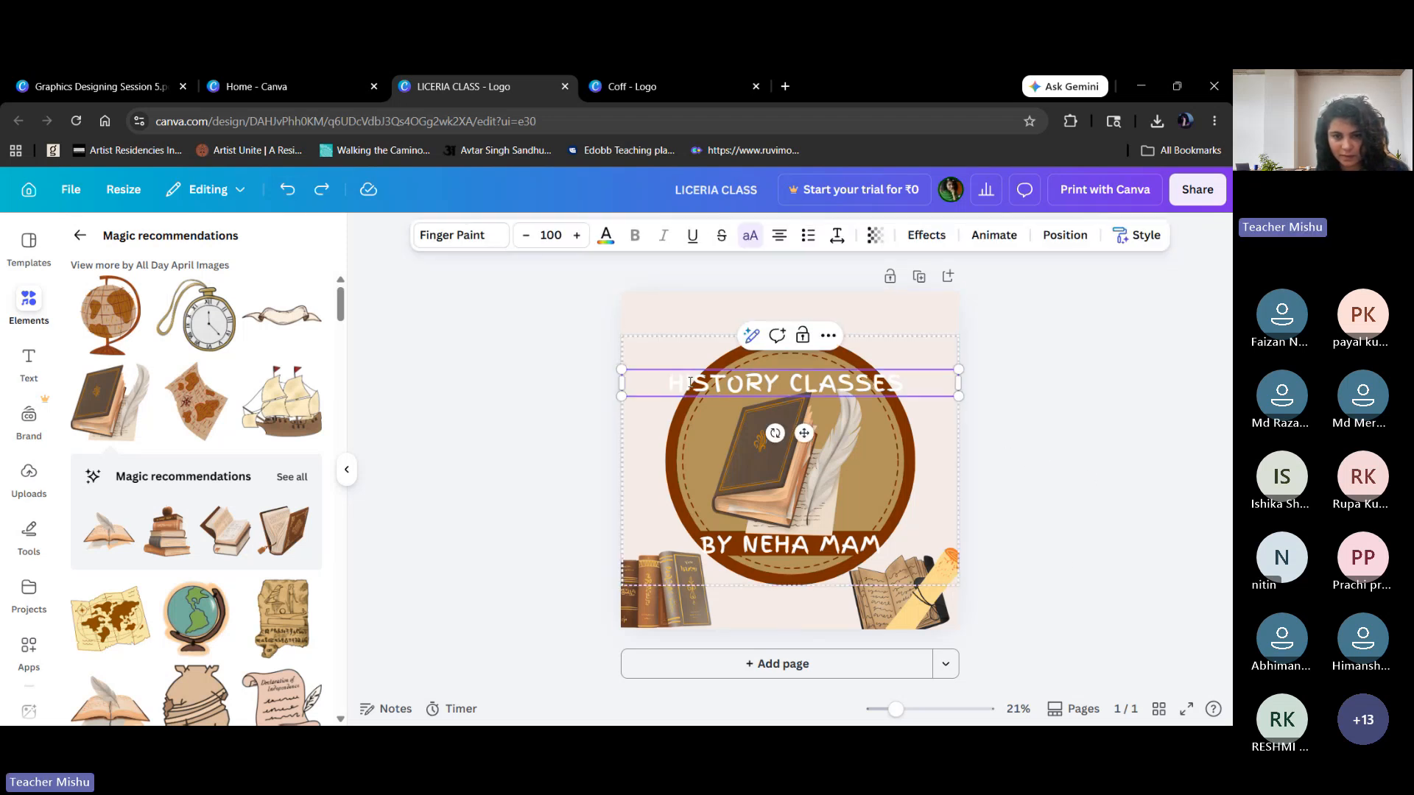
{"action": "mouse_move", "coordinate": [806, 451]}
{"action": "left_mouse_down"}
{"action": "mouse_move", "coordinate": [815, 435]}
{"action": "mouse_move", "coordinate": [808, 446]}
{"action": "left_mouse_up"}
{"action": "left_click", "coordinate": [647, 378]}
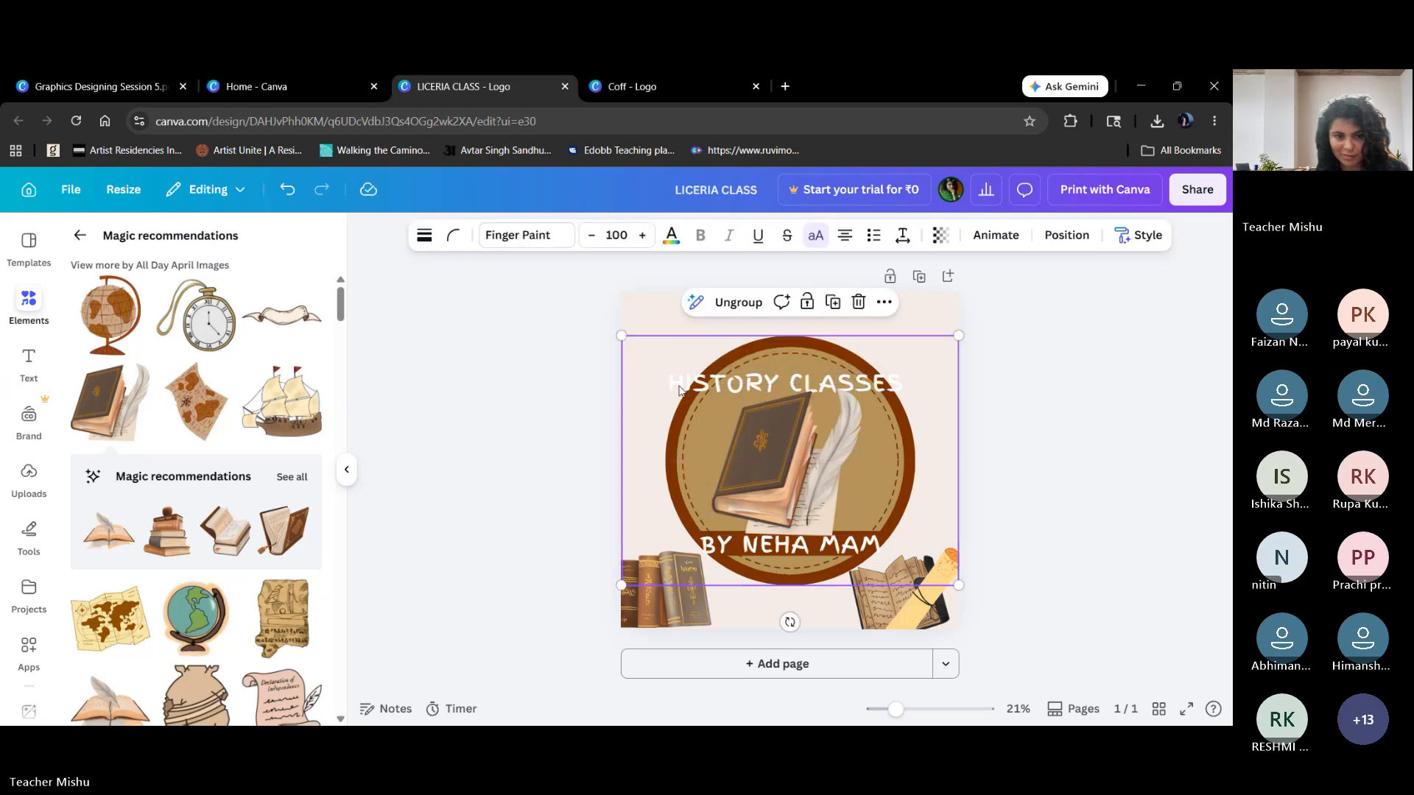
{"action": "left_click", "coordinate": [684, 389]}
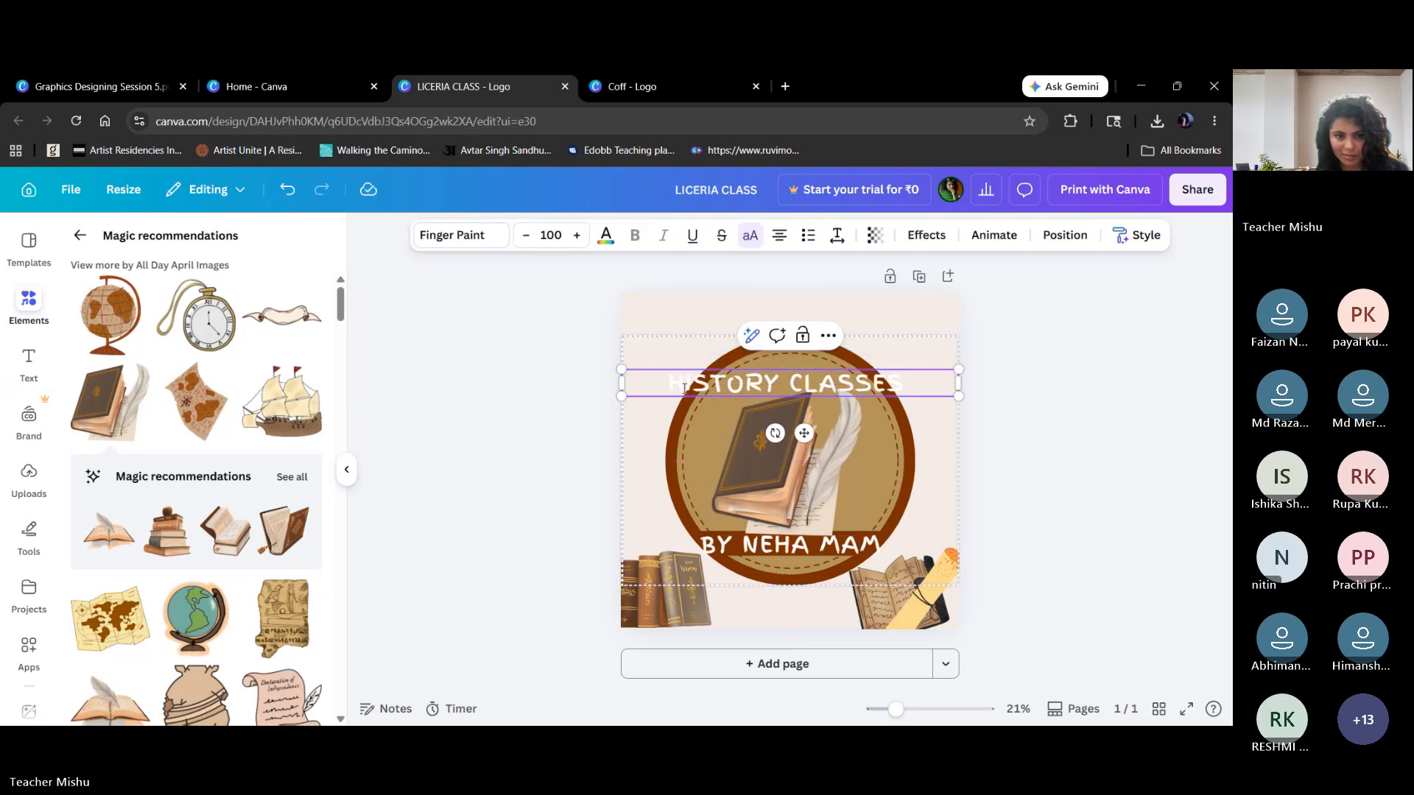
{"action": "left_click_drag", "start_coordinate": [808, 435], "coordinate": [809, 377]}
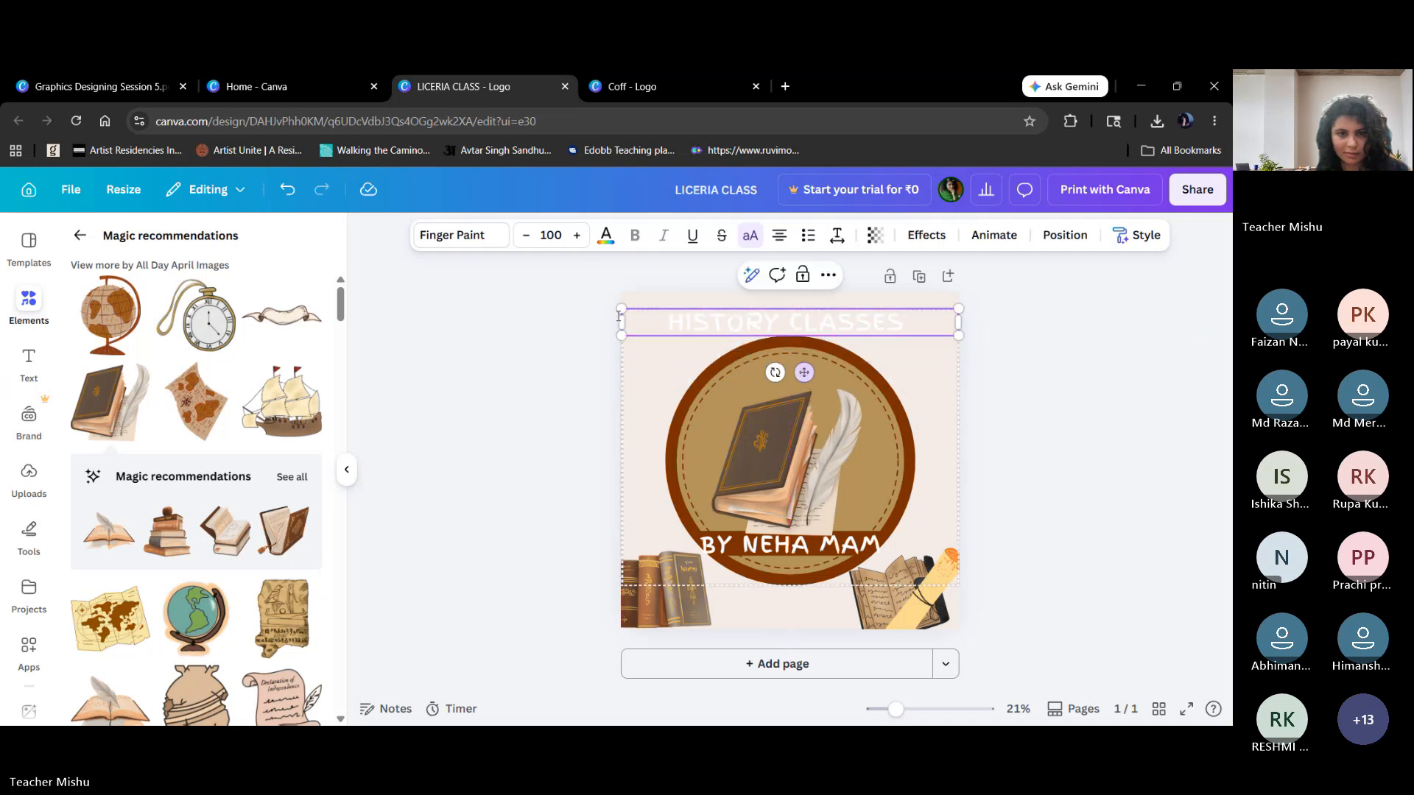
Recolor the HISTORY CLASSES text in the dark brown already used in the design.
{"action": "left_click", "coordinate": [606, 235]}
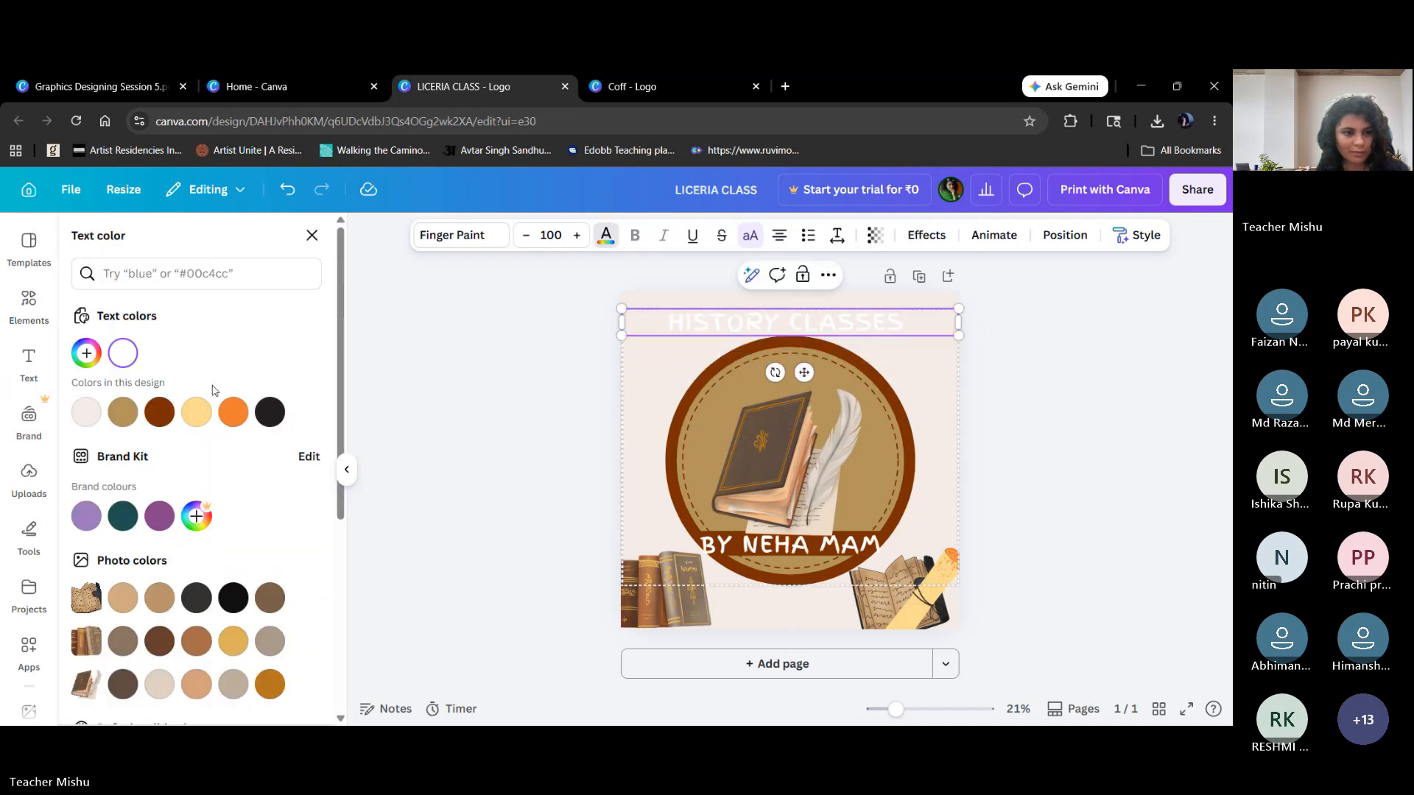
{"action": "left_click", "coordinate": [161, 412]}
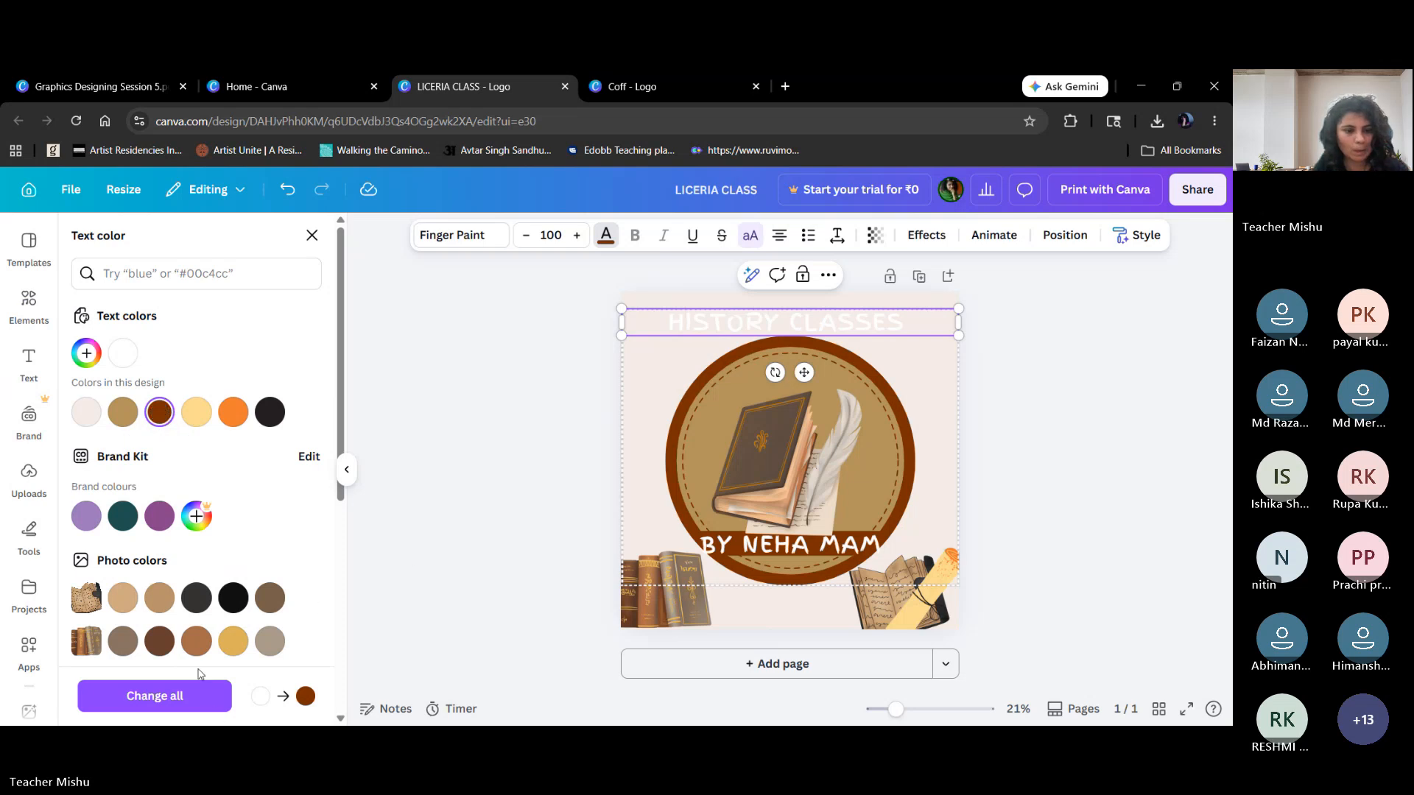
{"action": "left_click", "coordinate": [606, 235]}
{"action": "left_click_drag", "start_coordinate": [669, 326], "coordinate": [906, 331]}
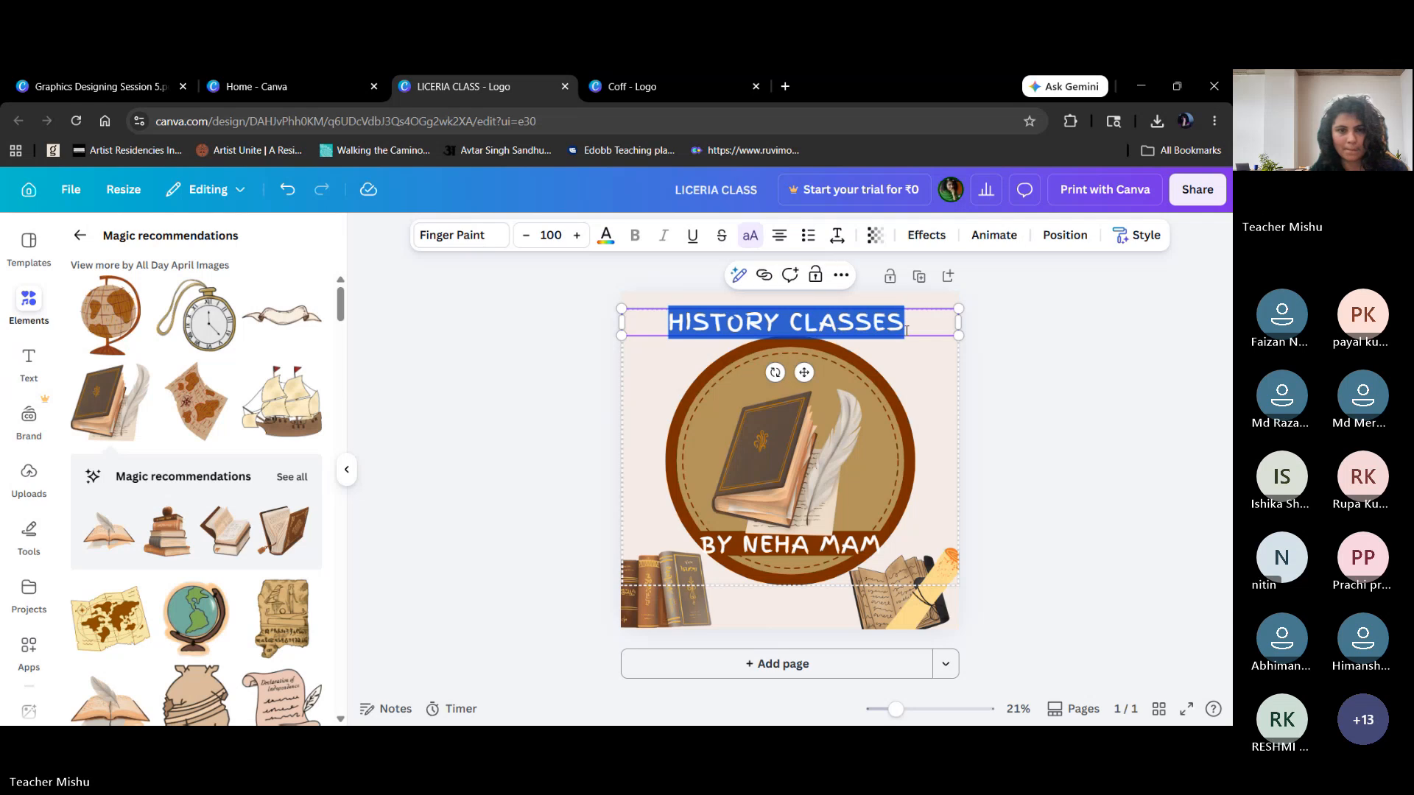
{"action": "left_click", "coordinate": [606, 235]}
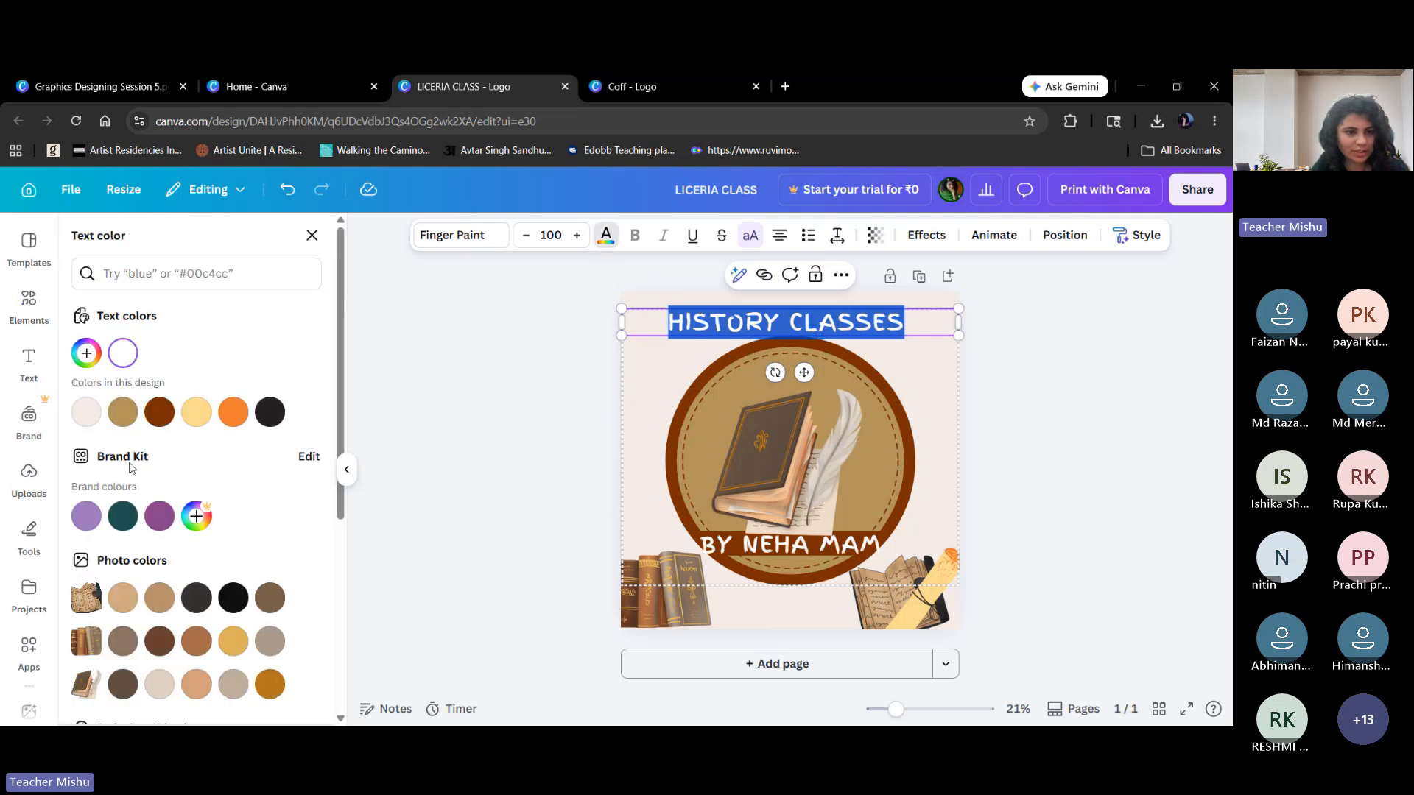
{"action": "left_click", "coordinate": [155, 419]}
{"action": "left_click", "coordinate": [654, 414]}
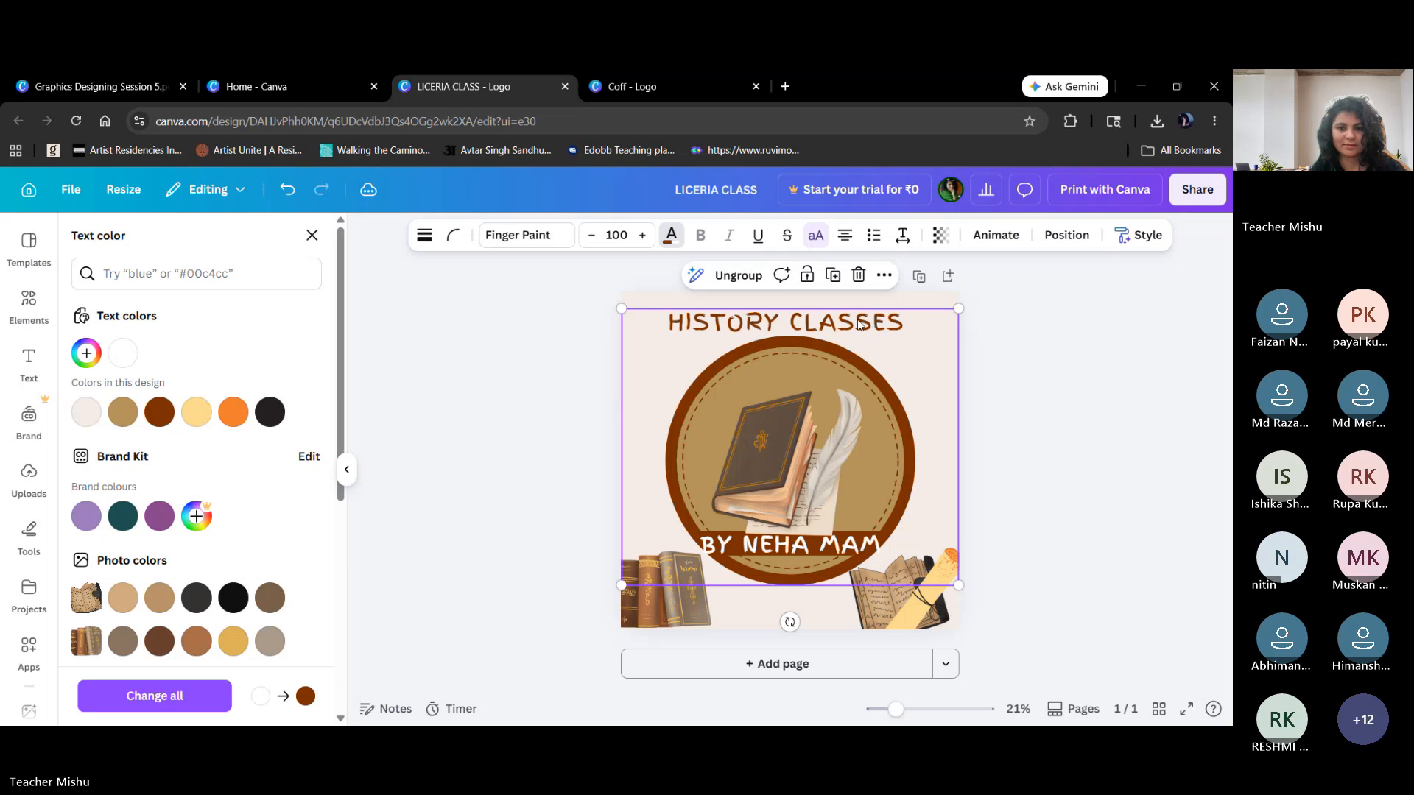
{"action": "left_click", "coordinate": [312, 235]}
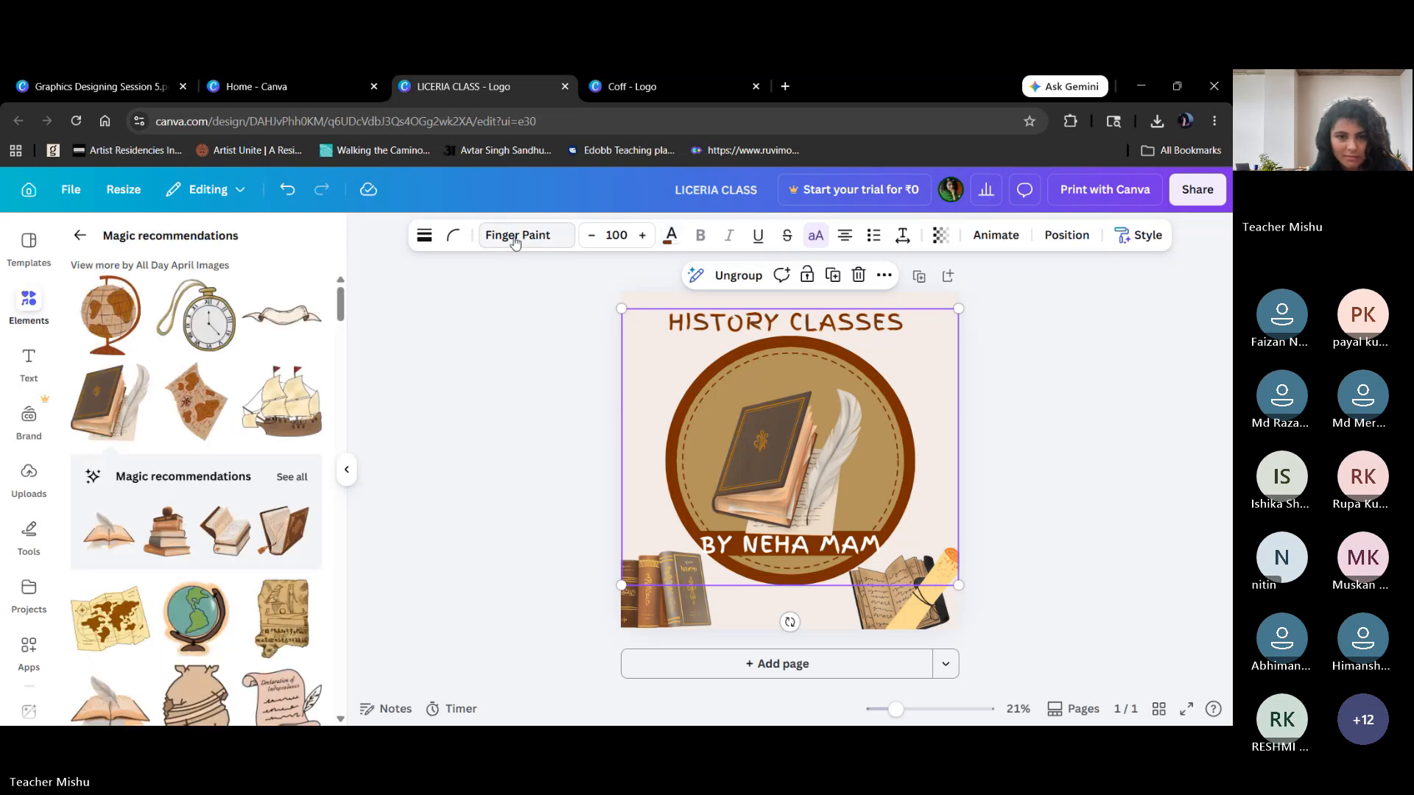
Move the HISTORY CLASSES line back into the badge's upper part and color it white (#ffffff).
{"action": "left_click", "coordinate": [730, 324]}
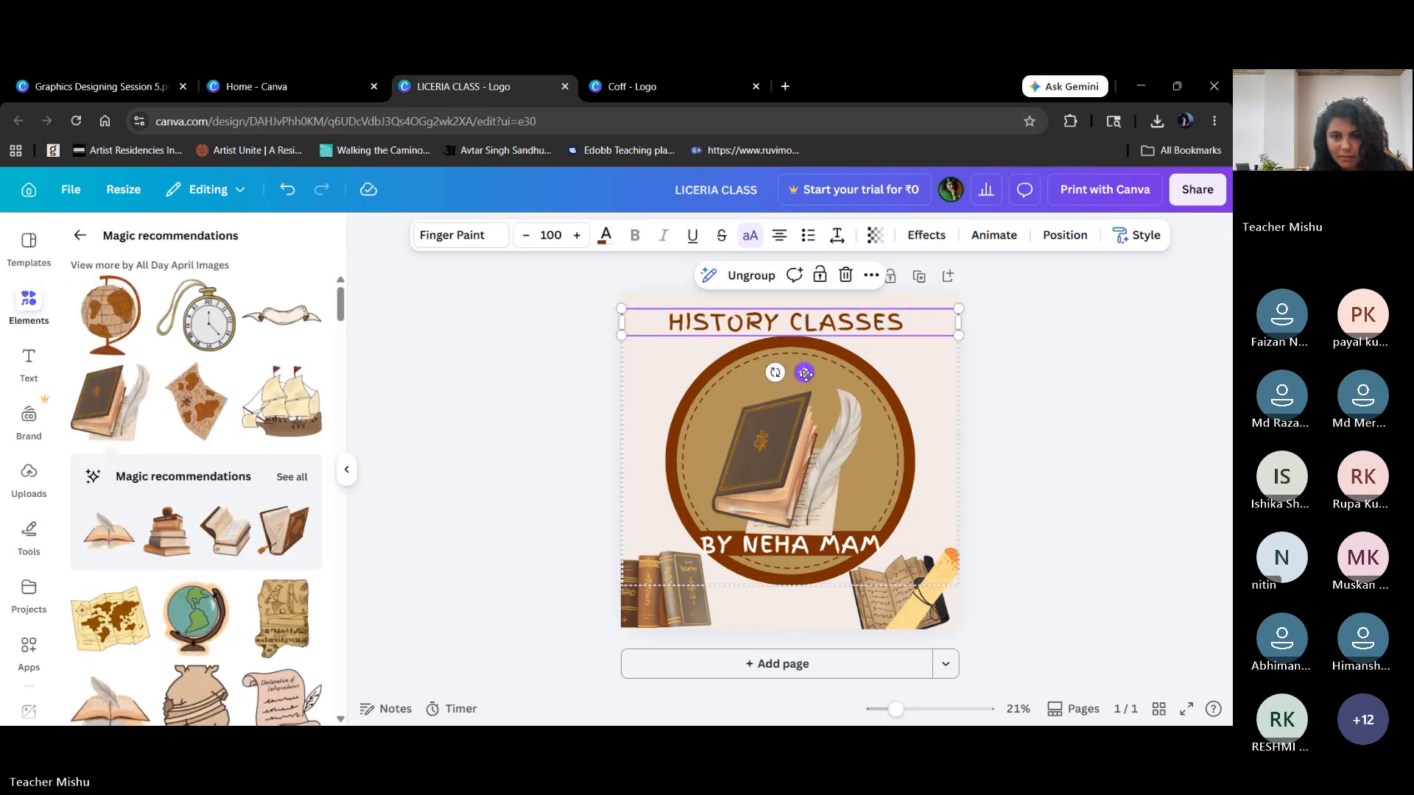
{"action": "left_click_drag", "start_coordinate": [804, 370], "coordinate": [814, 432]}
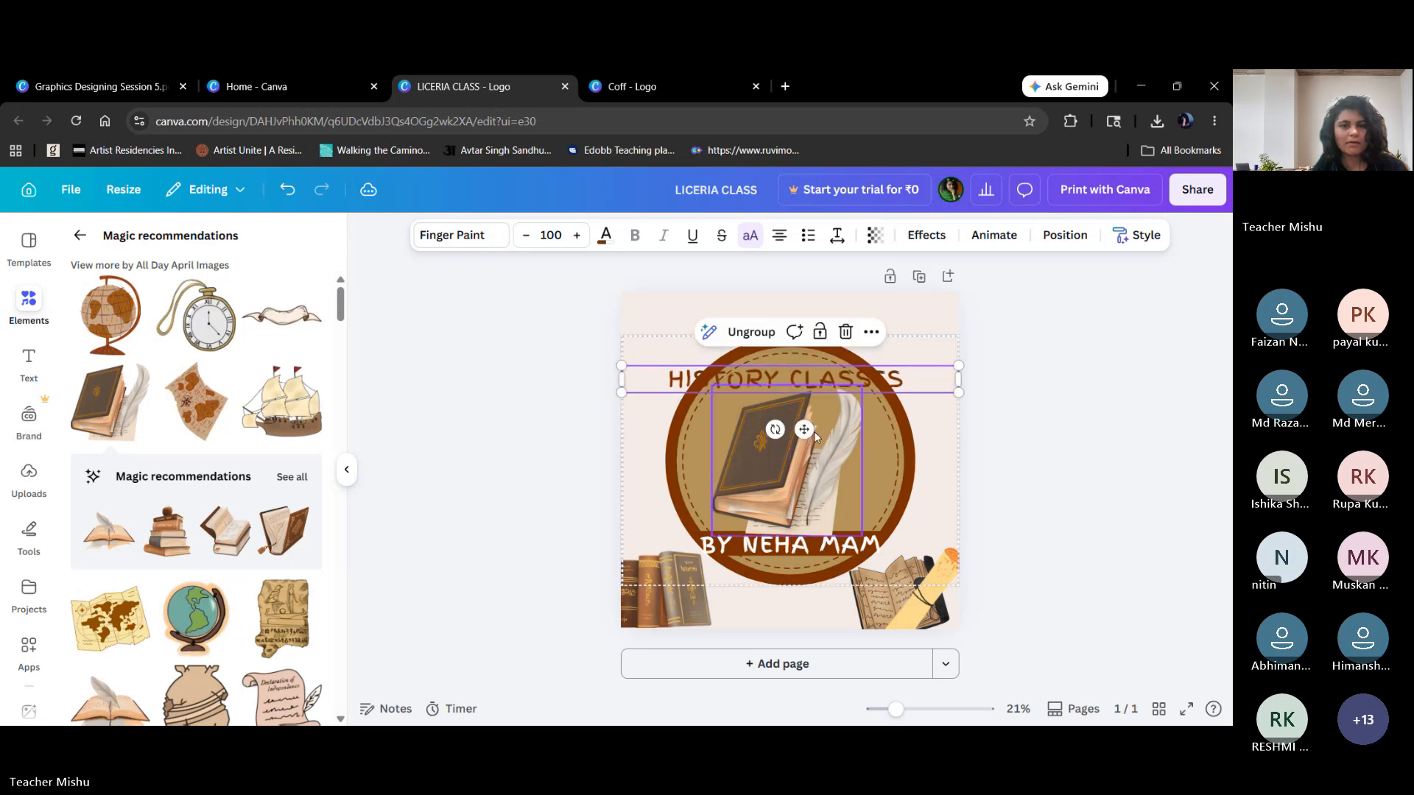
{"action": "left_click", "coordinate": [606, 236]}
{"action": "left_click", "coordinate": [159, 353]}
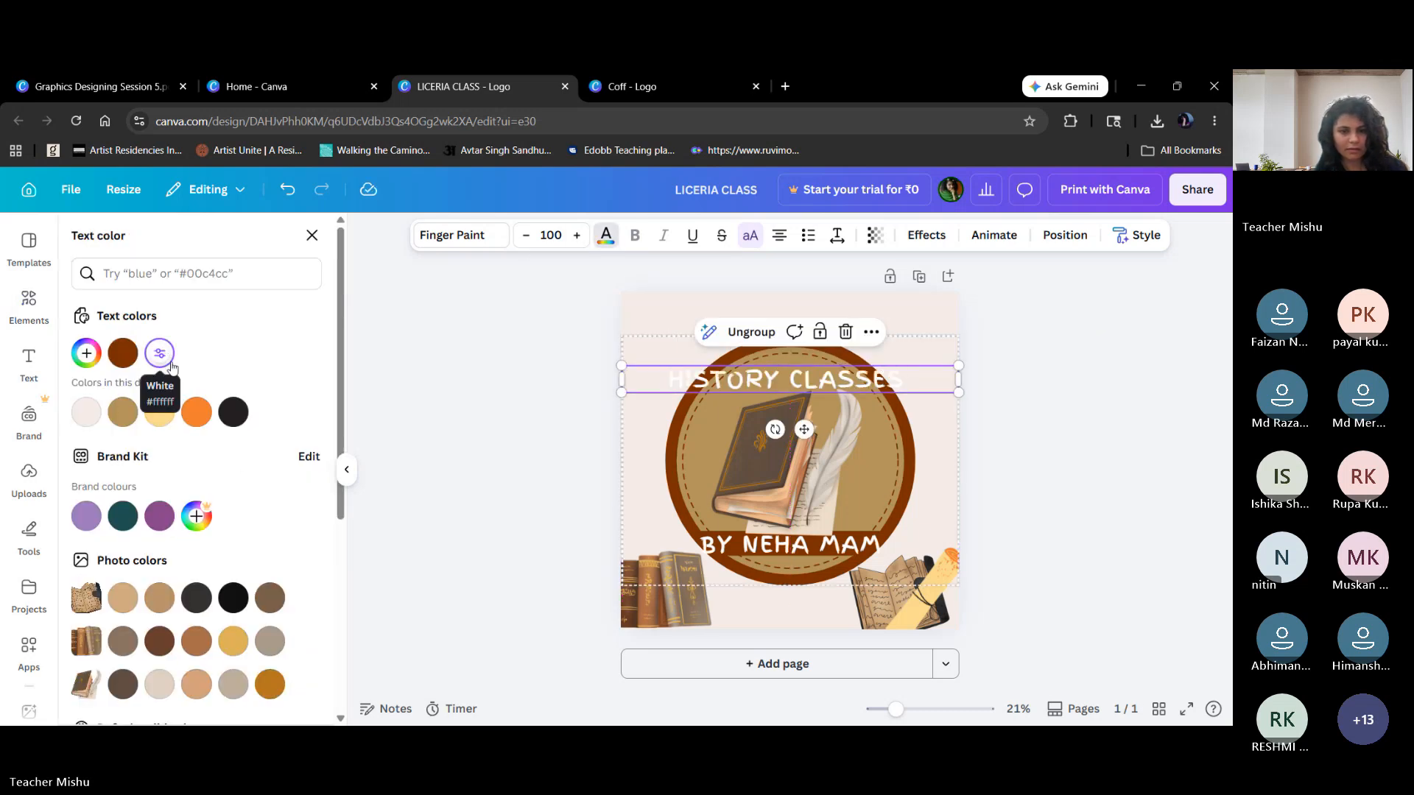
{"action": "left_click_drag", "start_coordinate": [622, 361], "coordinate": [674, 384]}
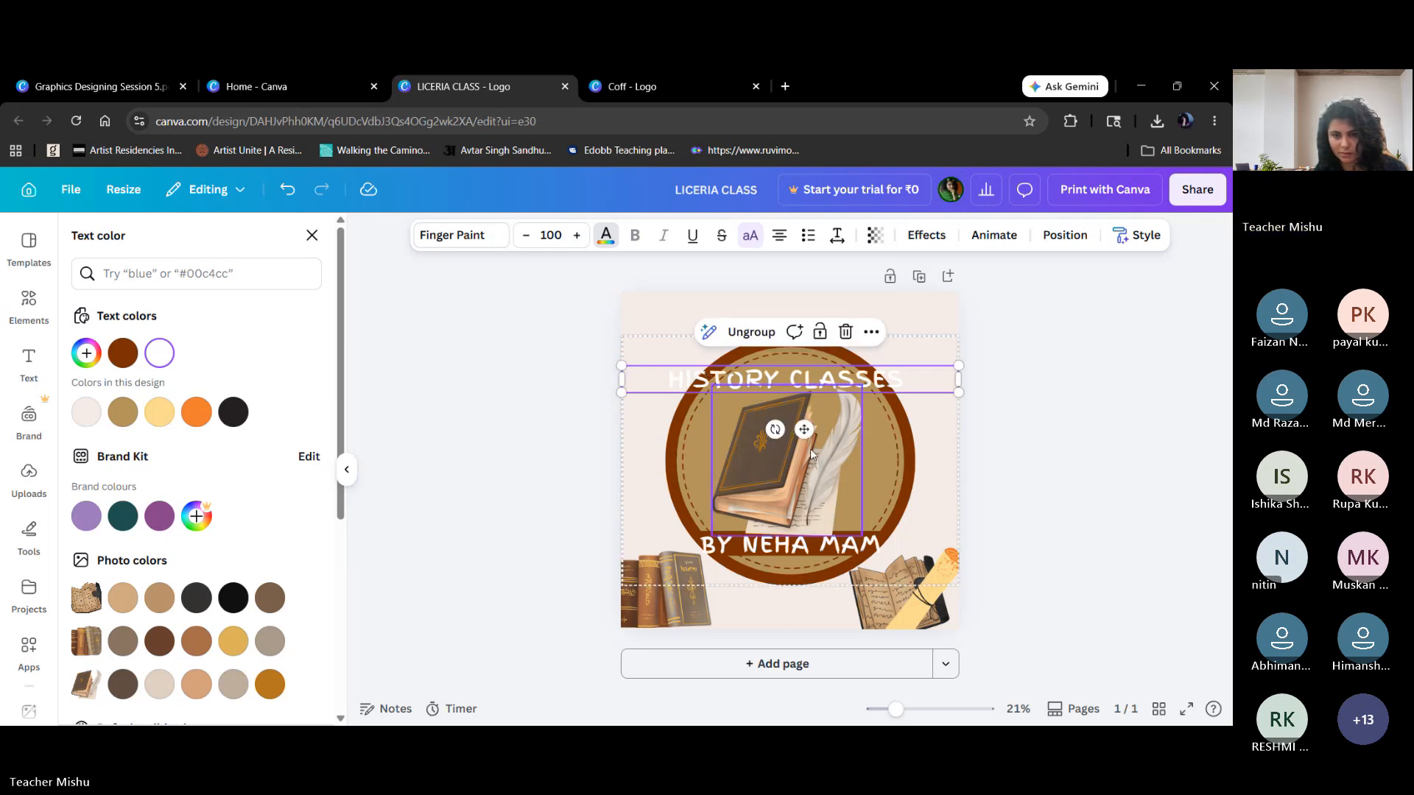
{"action": "left_click_drag", "start_coordinate": [960, 391], "coordinate": [904, 384]}
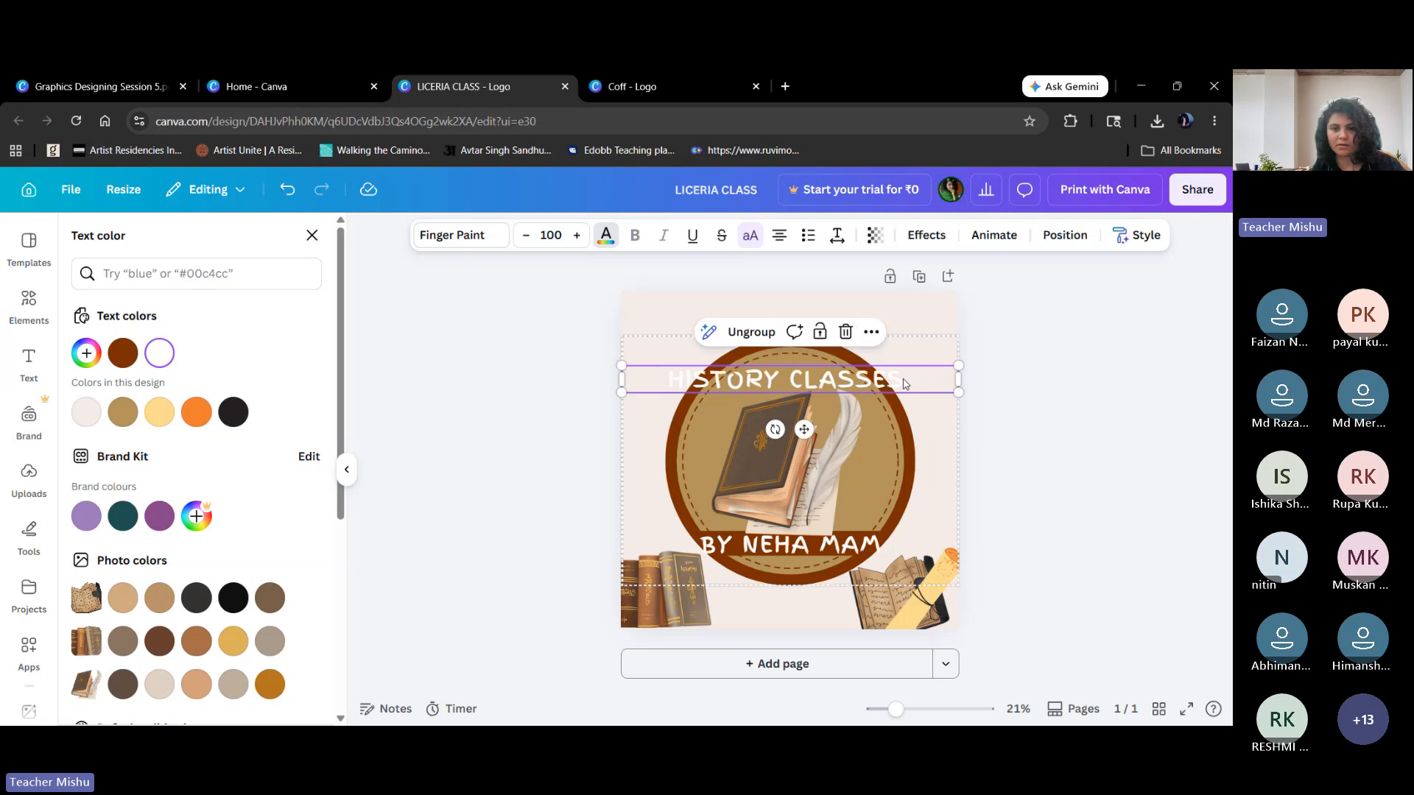
{"action": "left_click", "coordinate": [1034, 543]}
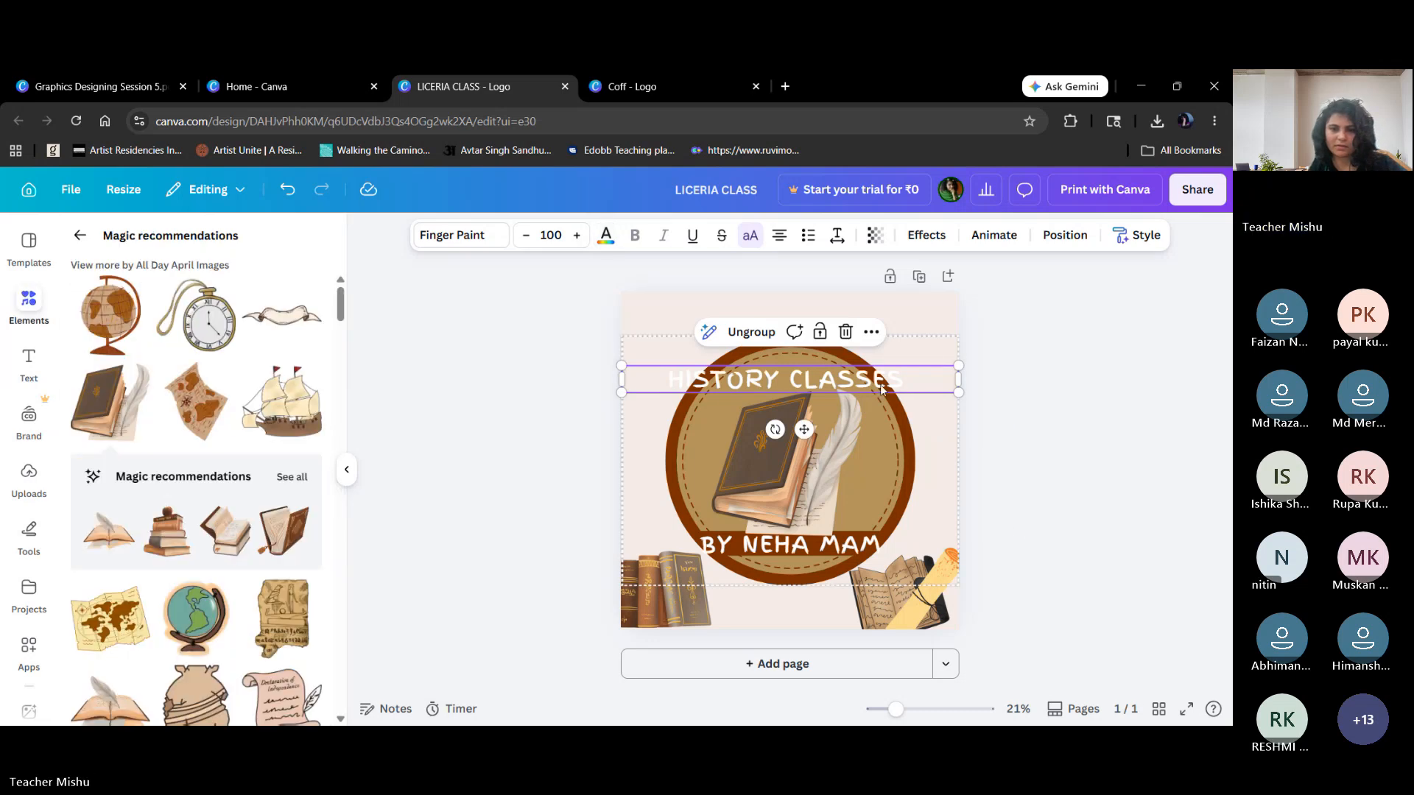
Place the HISTORY CLASSES line directly above the teacher's name line and raise the book and quill toward the badge's upper edge.
{"action": "left_click_drag", "start_coordinate": [803, 429], "coordinate": [816, 560]}
{"action": "left_click", "coordinate": [762, 440]}
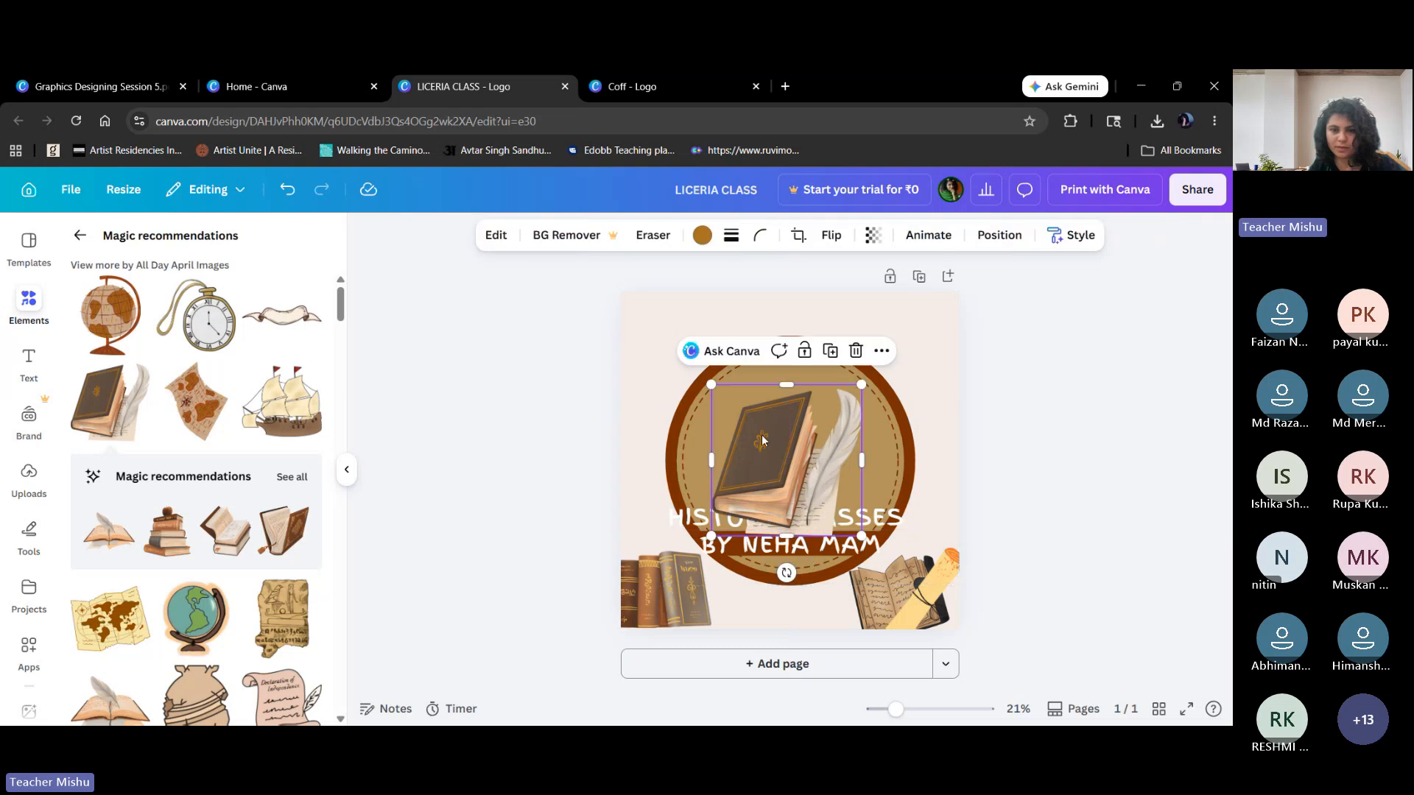
{"action": "left_click_drag", "start_coordinate": [762, 437], "coordinate": [767, 402]}
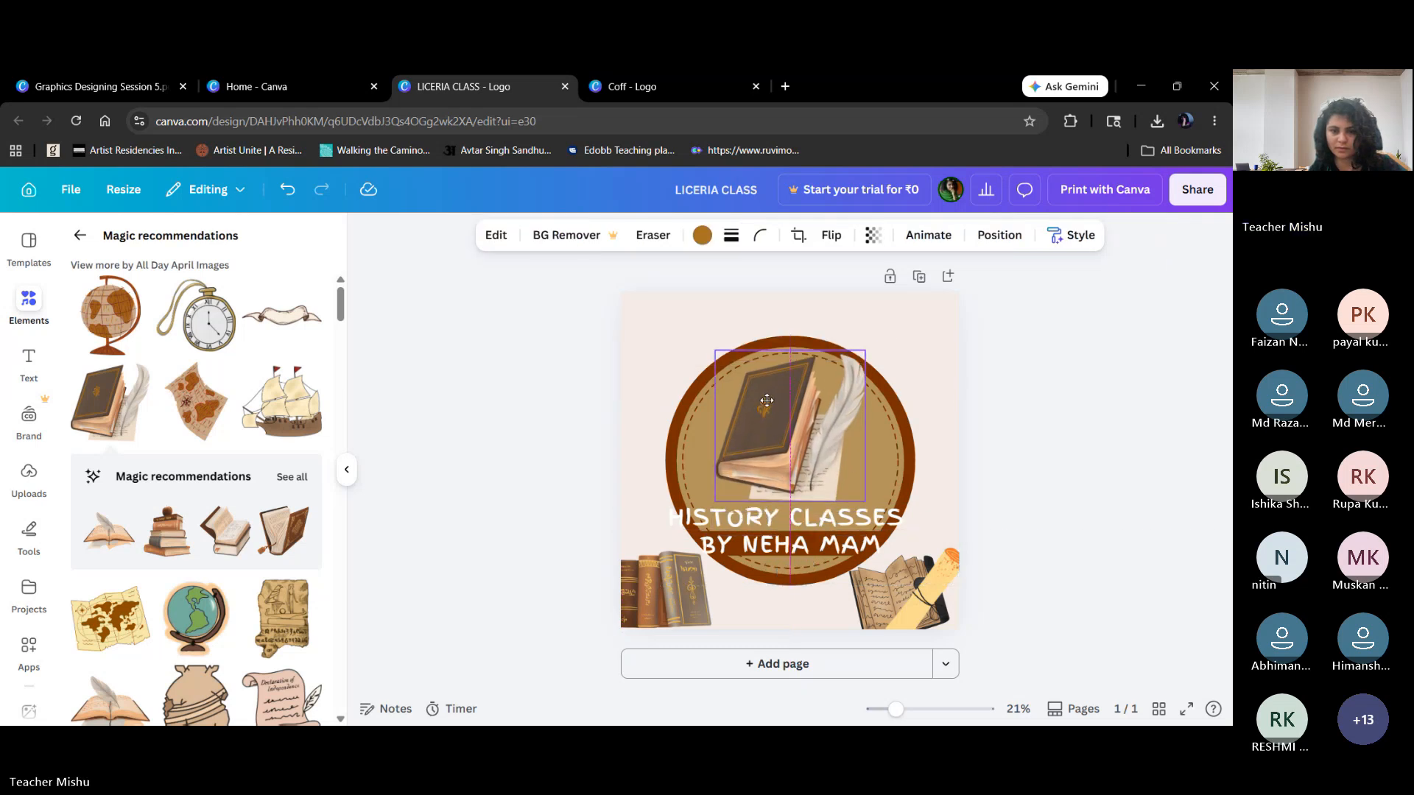
Reduce the font size of the HISTORY CLASSES line to 83.2.
{"action": "left_click", "coordinate": [762, 521]}
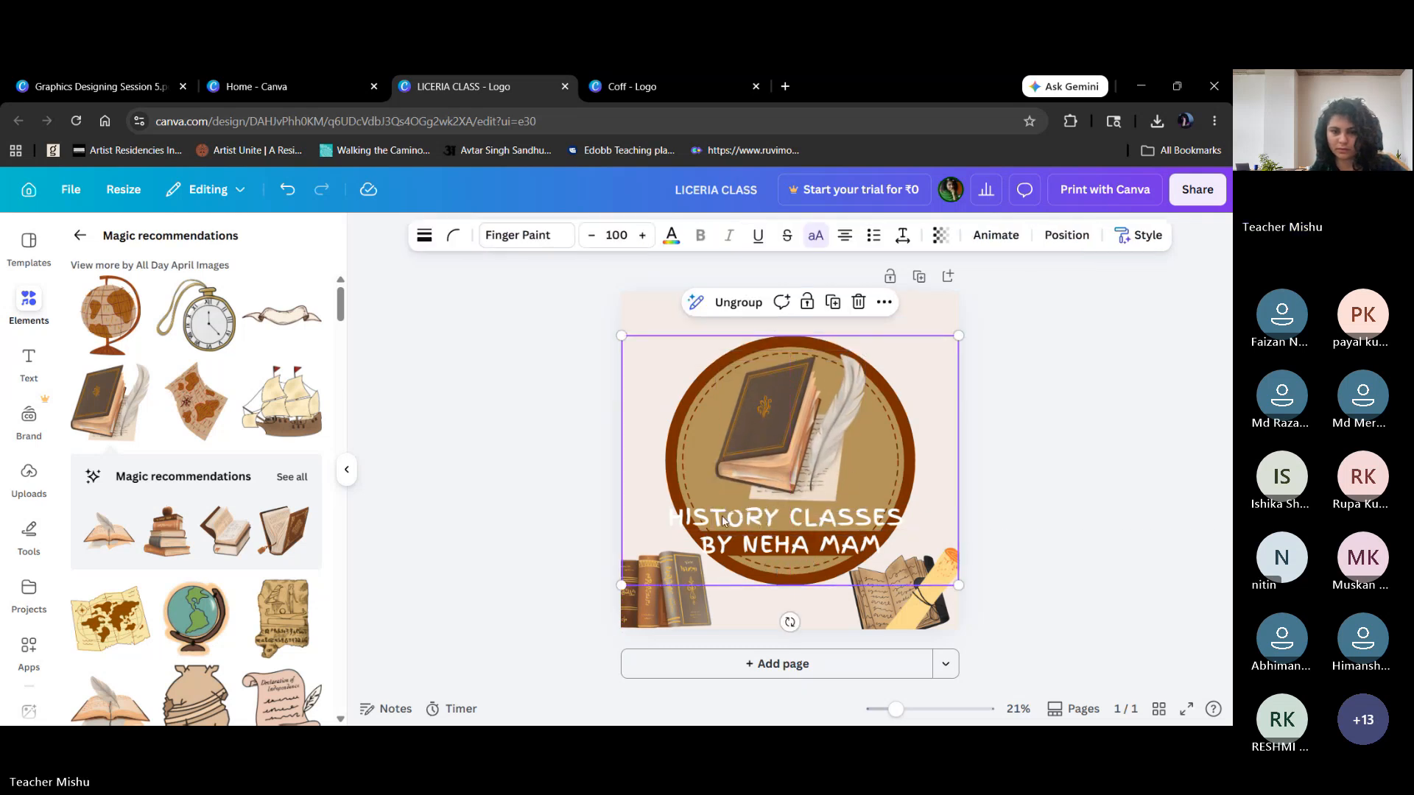
{"action": "left_click", "coordinate": [722, 522]}
{"action": "left_click_drag", "start_coordinate": [632, 505], "coordinate": [631, 507]}
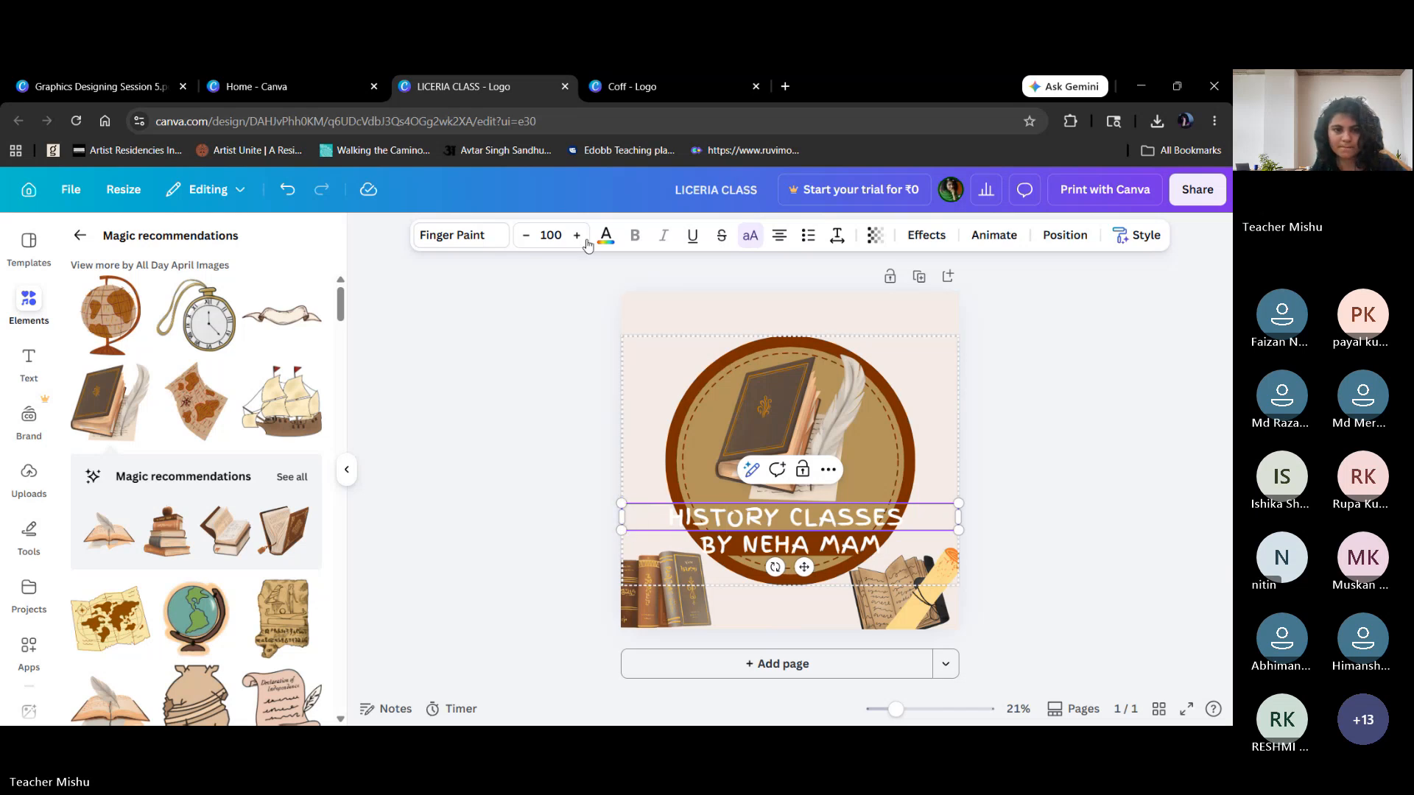
{"action": "left_click", "coordinate": [527, 235]}
{"action": "left_click", "coordinate": [527, 240]}
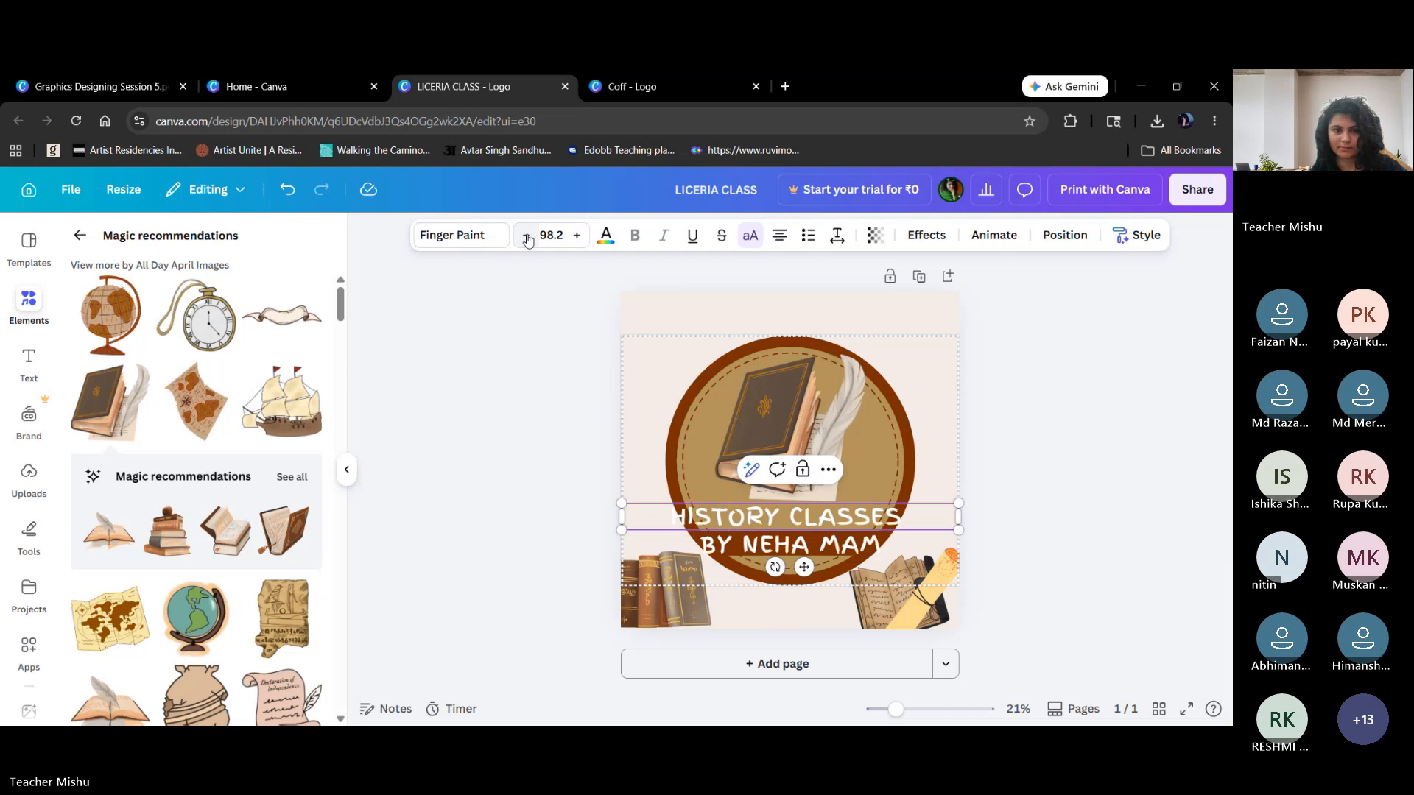
{"action": "left_click", "coordinate": [527, 240]}
{"action": "left_click", "coordinate": [527, 240]}
{"action": "left_click", "coordinate": [527, 240]}
{"action": "left_click", "coordinate": [527, 240]}
{"action": "left_click", "coordinate": [527, 240]}
{"action": "left_click", "coordinate": [528, 240]}
{"action": "left_click", "coordinate": [527, 240]}
{"action": "left_click", "coordinate": [527, 240]}
{"action": "left_click", "coordinate": [527, 240]}
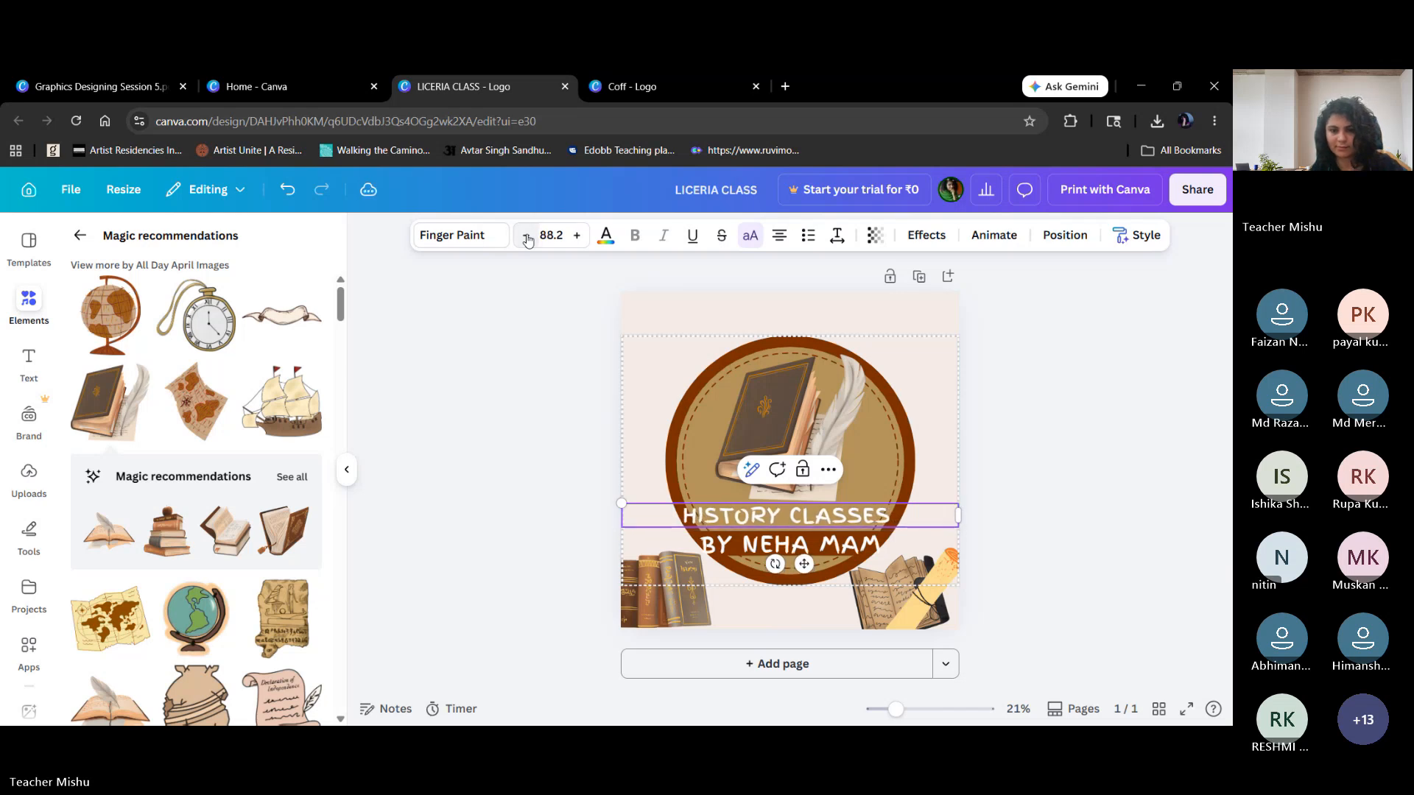
{"action": "left_click", "coordinate": [528, 240]}
{"action": "left_click", "coordinate": [527, 240]}
{"action": "left_click", "coordinate": [527, 240]}
{"action": "left_click", "coordinate": [527, 240]}
{"action": "left_click", "coordinate": [527, 240]}
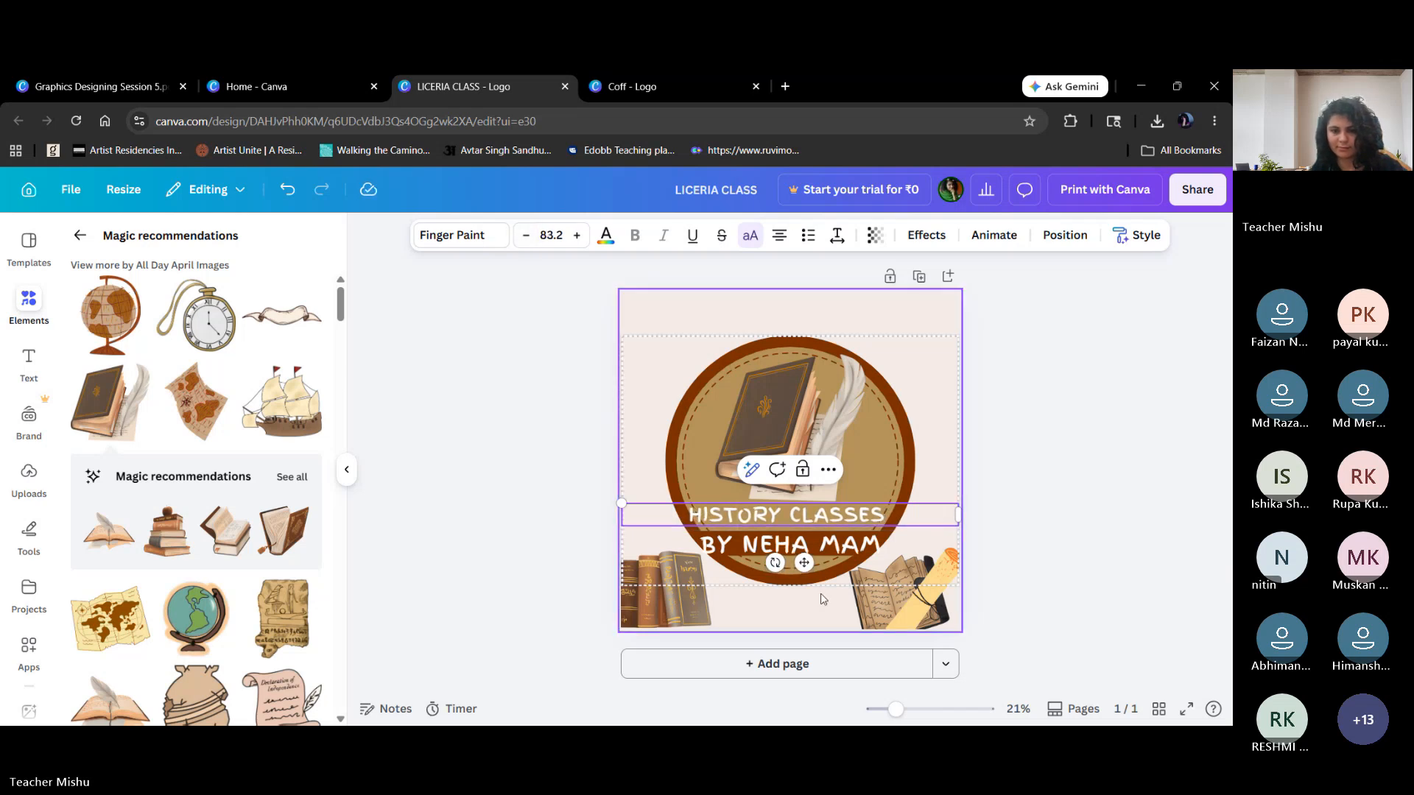
Lower the HISTORY CLASSES line closer to the brown band and set its font size to 86.2.
{"action": "mouse_move", "coordinate": [803, 562]}
{"action": "left_mouse_down"}
{"action": "mouse_move", "coordinate": [824, 567]}
{"action": "mouse_move", "coordinate": [807, 566]}
{"action": "left_mouse_up"}
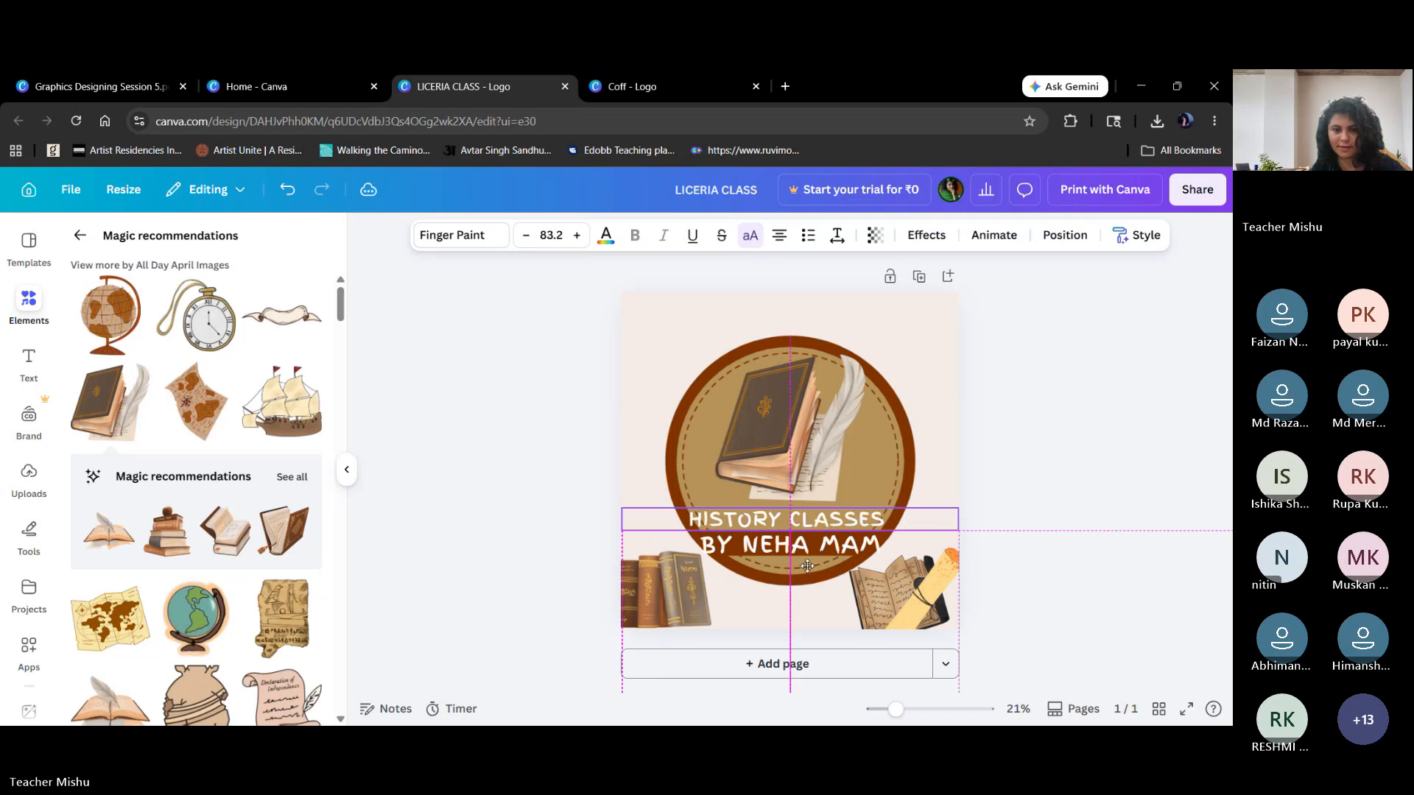
{"action": "left_click", "coordinate": [578, 237]}
{"action": "left_click", "coordinate": [577, 237]}
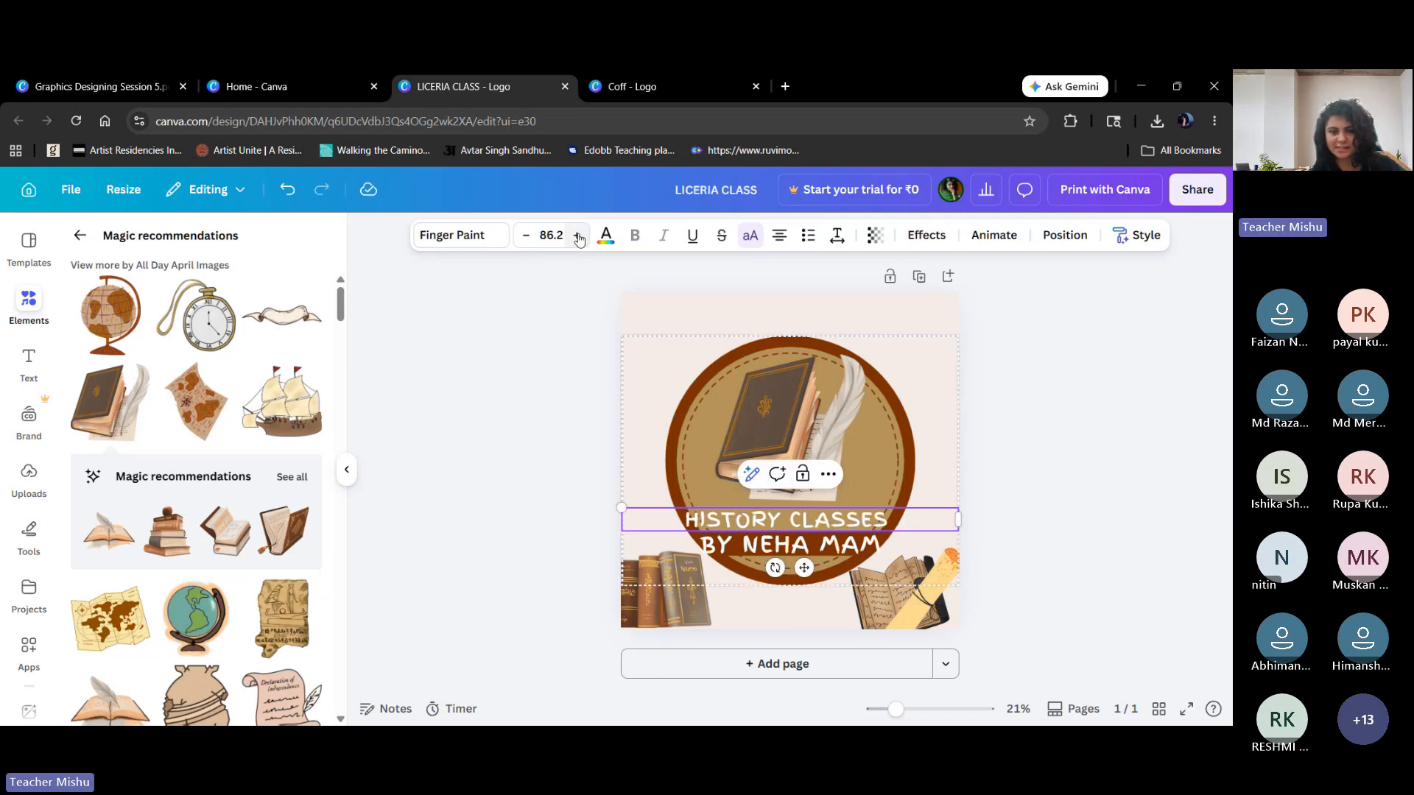
Move the book and quill back down to the badge's center and place the HISTORY CLASSES line above them.
{"action": "left_click", "coordinate": [779, 546]}
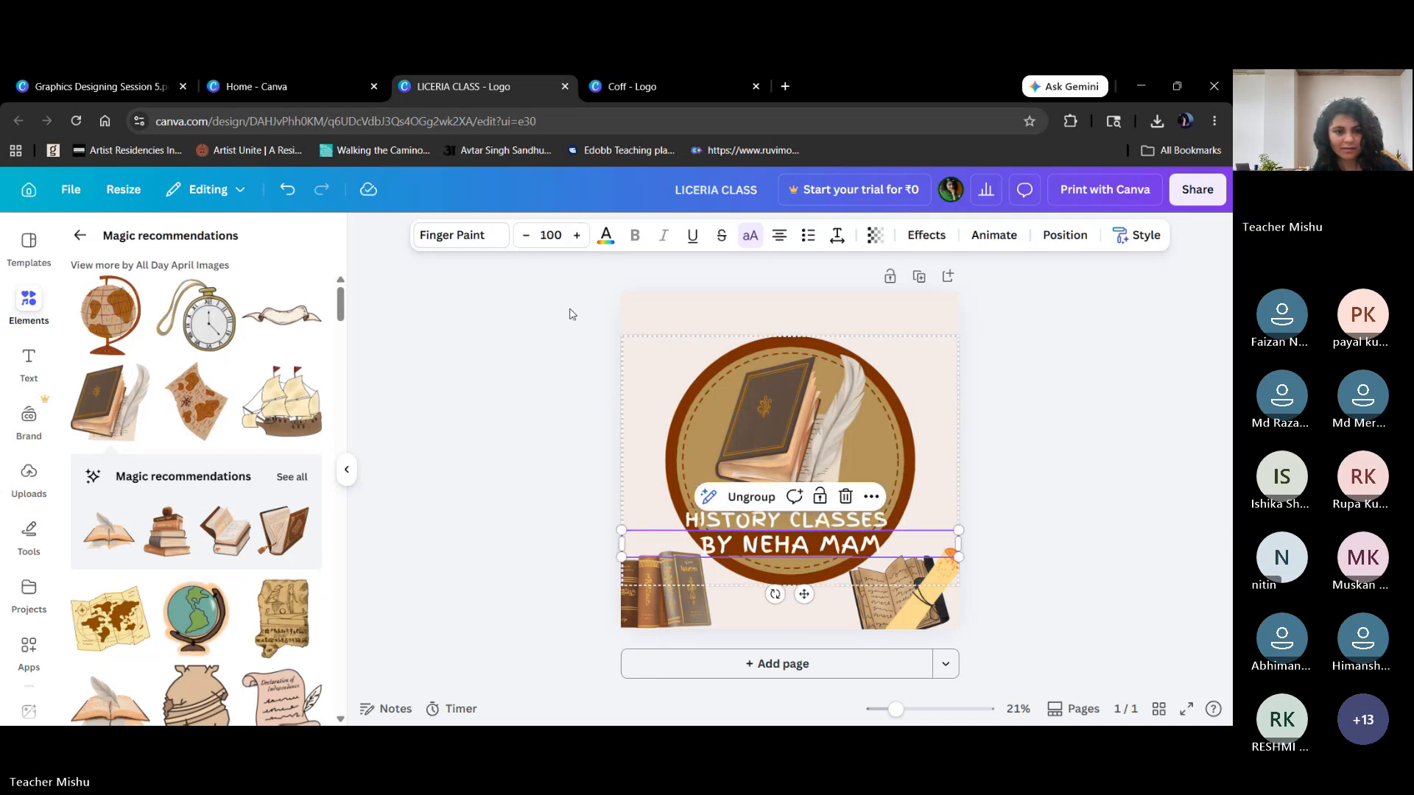
{"action": "left_click", "coordinate": [756, 523]}
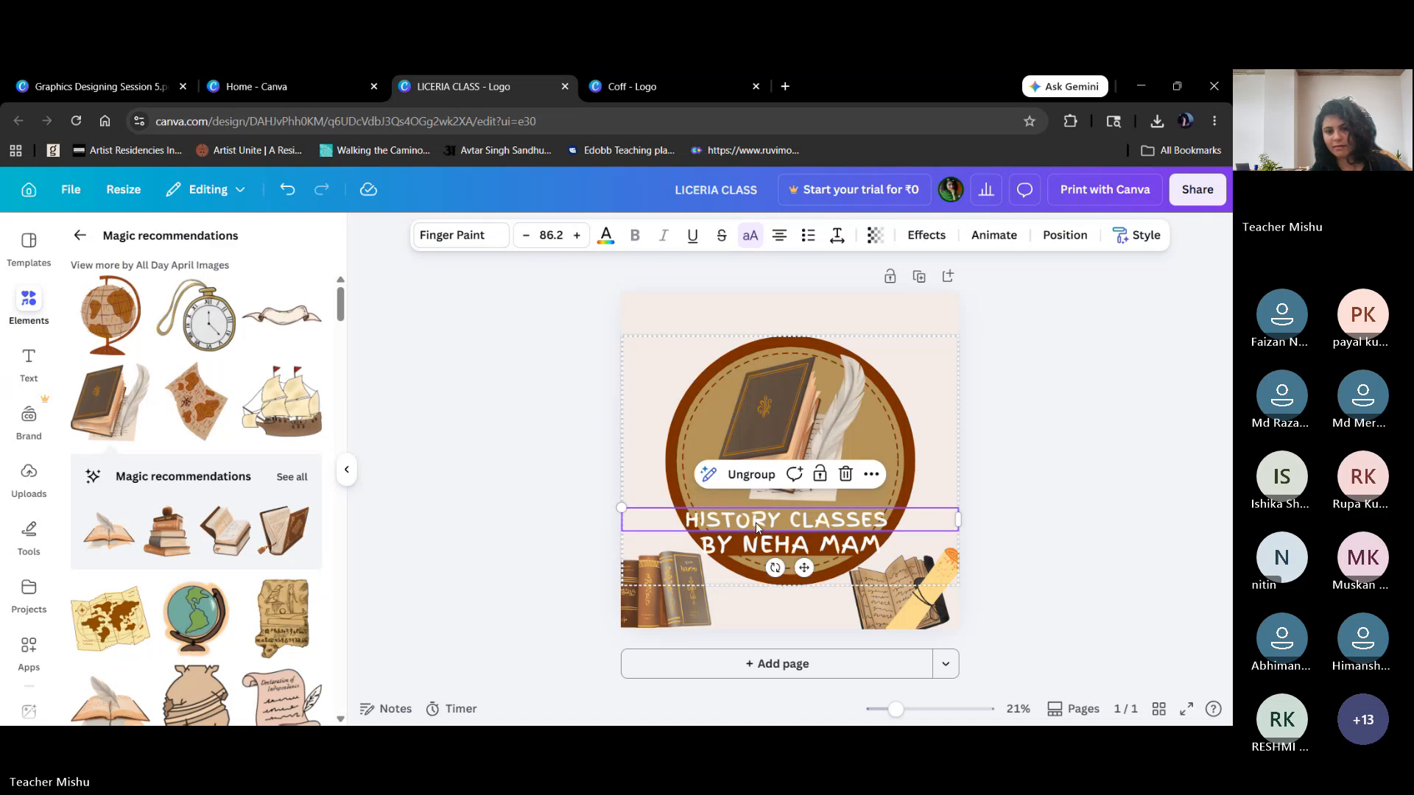
{"action": "left_click_drag", "start_coordinate": [764, 401], "coordinate": [765, 436]}
{"action": "left_click", "coordinate": [705, 519]}
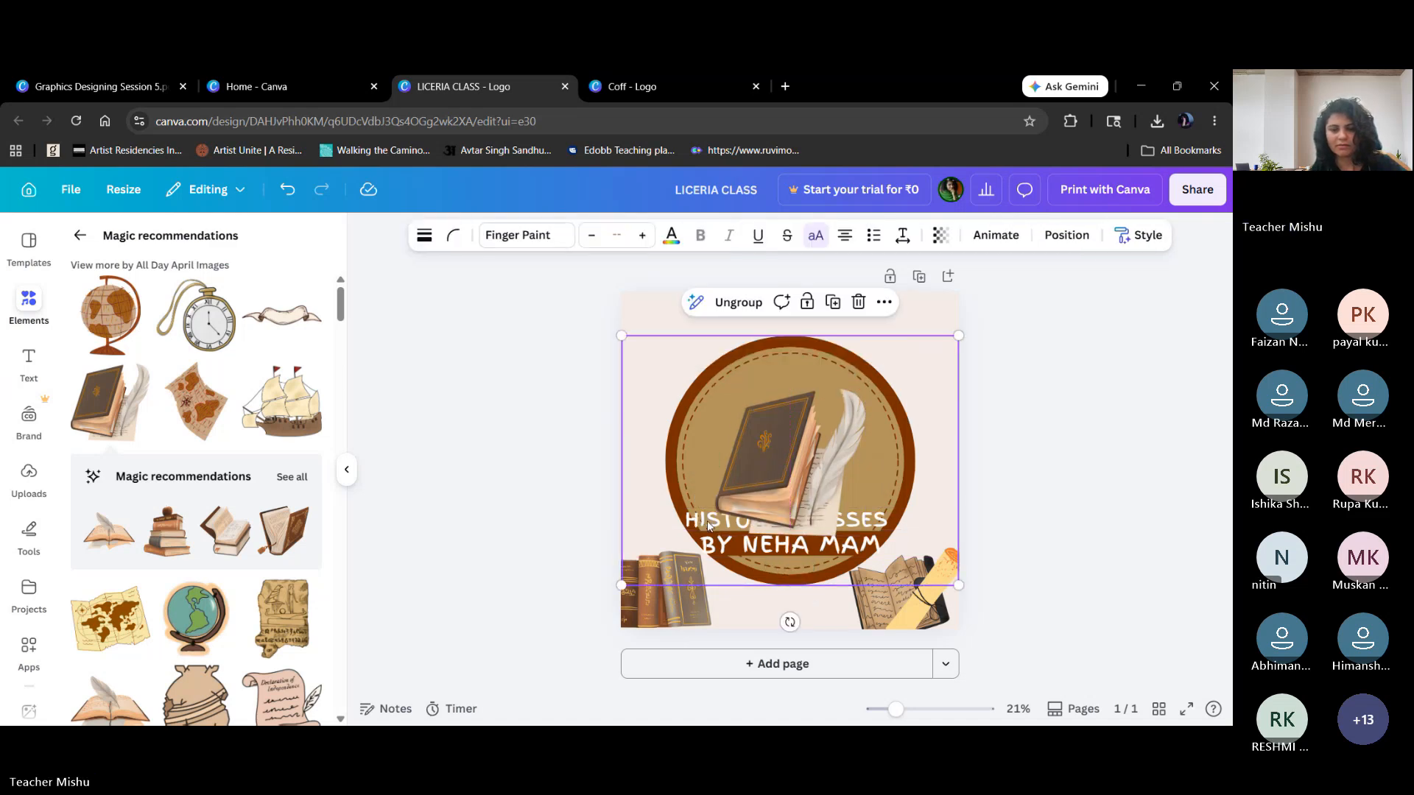
{"action": "left_click_drag", "start_coordinate": [804, 567], "coordinate": [816, 427]}
{"action": "left_click_drag", "start_coordinate": [816, 425], "coordinate": [816, 424]}
Reduce the HISTORY CLASSES font size to 71.2 and adjust the line's position inside the top of the circle.
{"action": "left_click", "coordinate": [524, 236]}
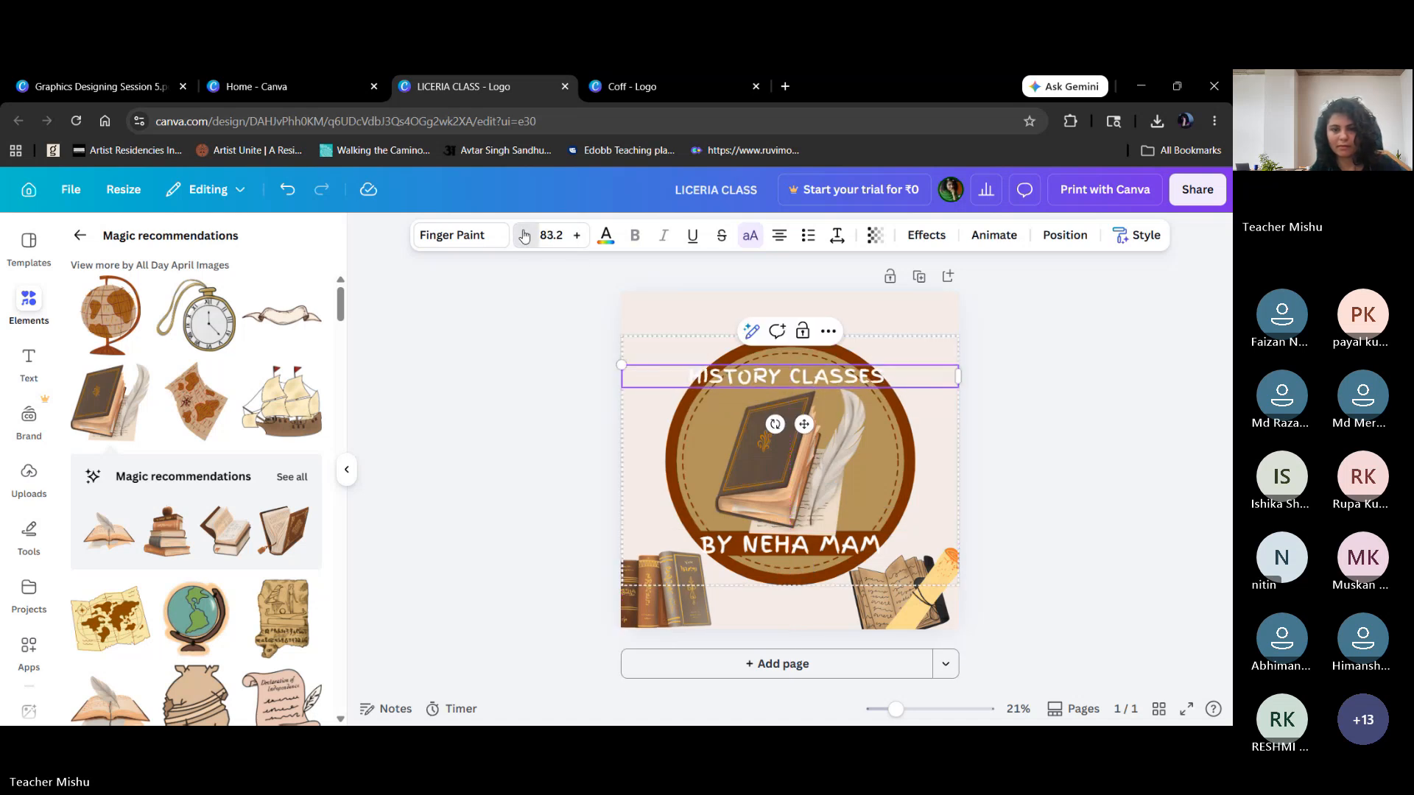
{"action": "left_click", "coordinate": [524, 236]}
{"action": "left_click", "coordinate": [524, 235]}
{"action": "left_click", "coordinate": [524, 236]}
{"action": "left_click", "coordinate": [524, 236]}
{"action": "left_click", "coordinate": [524, 236]}
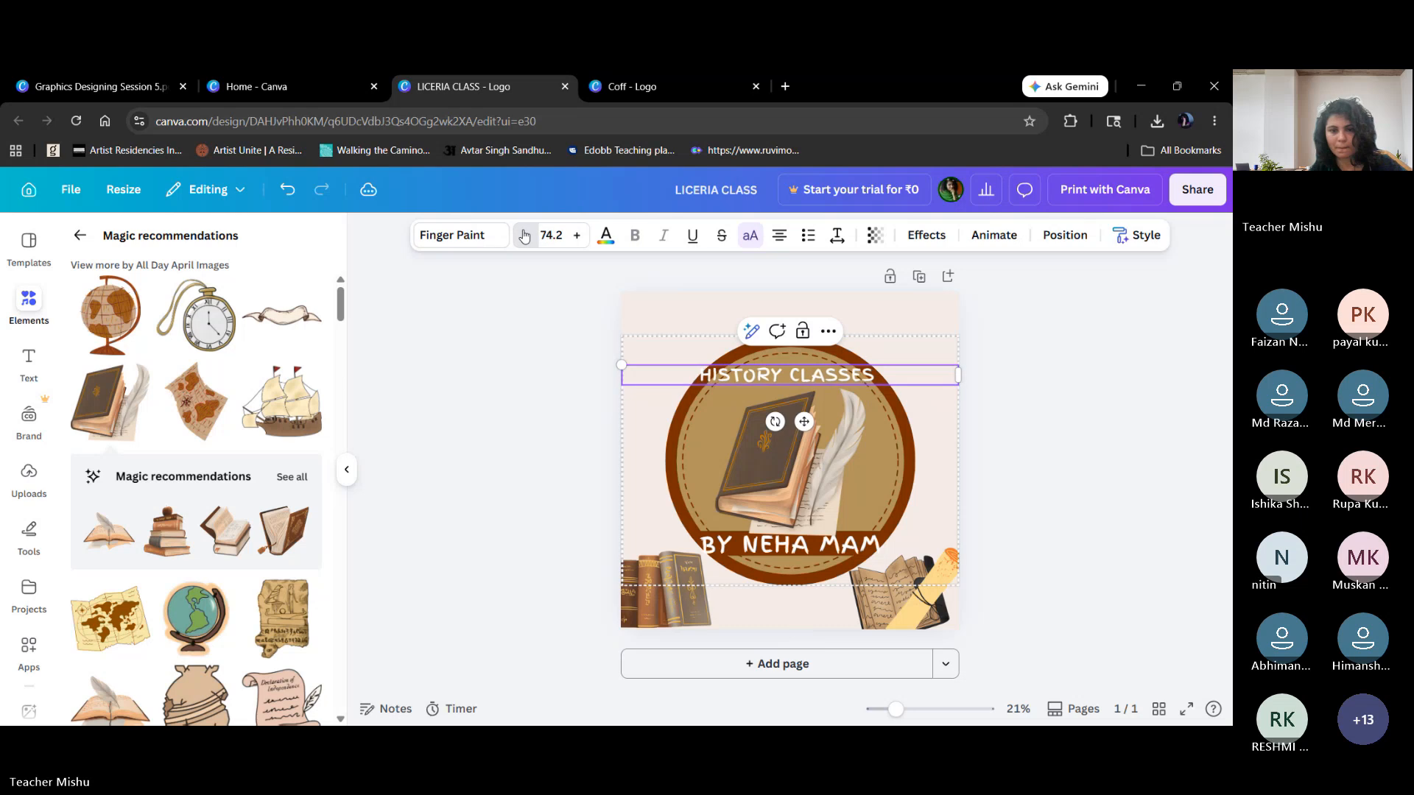
{"action": "left_click", "coordinate": [525, 235]}
{"action": "left_click", "coordinate": [524, 235]}
{"action": "left_click", "coordinate": [524, 236]}
{"action": "left_click", "coordinate": [525, 235]}
{"action": "mouse_move", "coordinate": [810, 415]}
{"action": "left_mouse_down"}
{"action": "mouse_move", "coordinate": [810, 427]}
{"action": "mouse_move", "coordinate": [851, 425]}
{"action": "mouse_move", "coordinate": [810, 426]}
{"action": "mouse_move", "coordinate": [825, 421]}
{"action": "left_mouse_up"}
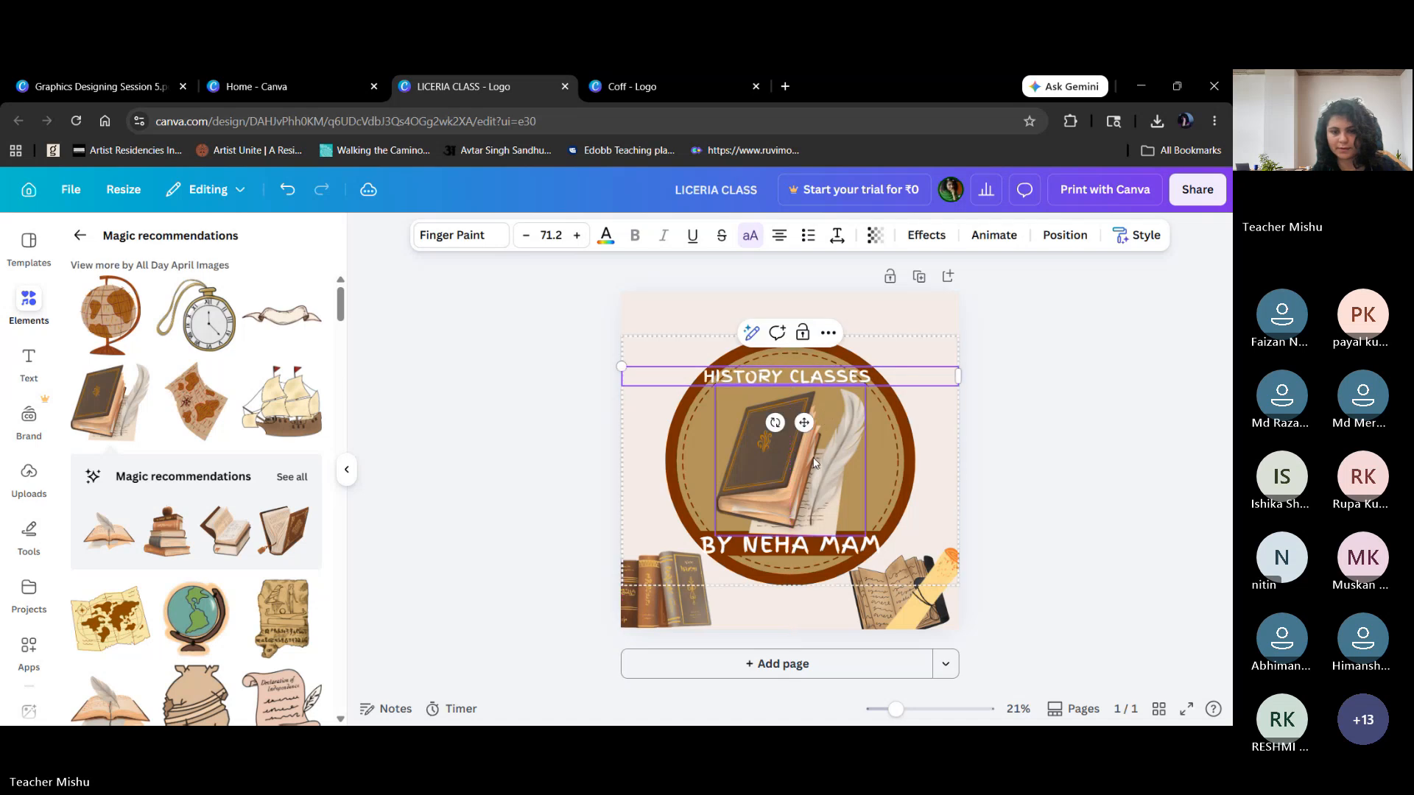
Nudge the book and quill slightly up between the HISTORY CLASSES line and the brown band.
{"action": "left_click", "coordinate": [816, 554]}
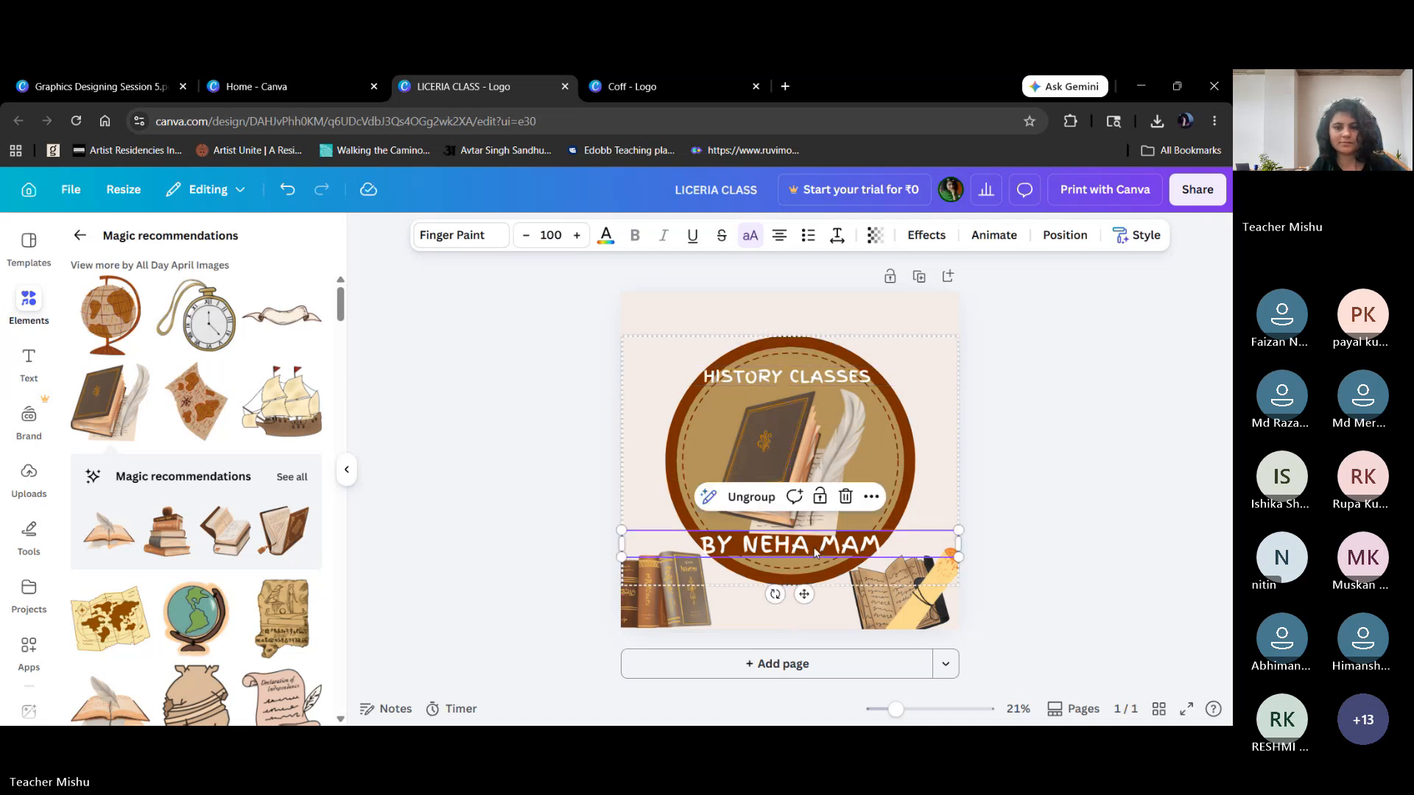
{"action": "left_click", "coordinate": [767, 462]}
{"action": "left_click_drag", "start_coordinate": [768, 465], "coordinate": [773, 457]}
{"action": "left_click", "coordinate": [1054, 556]}
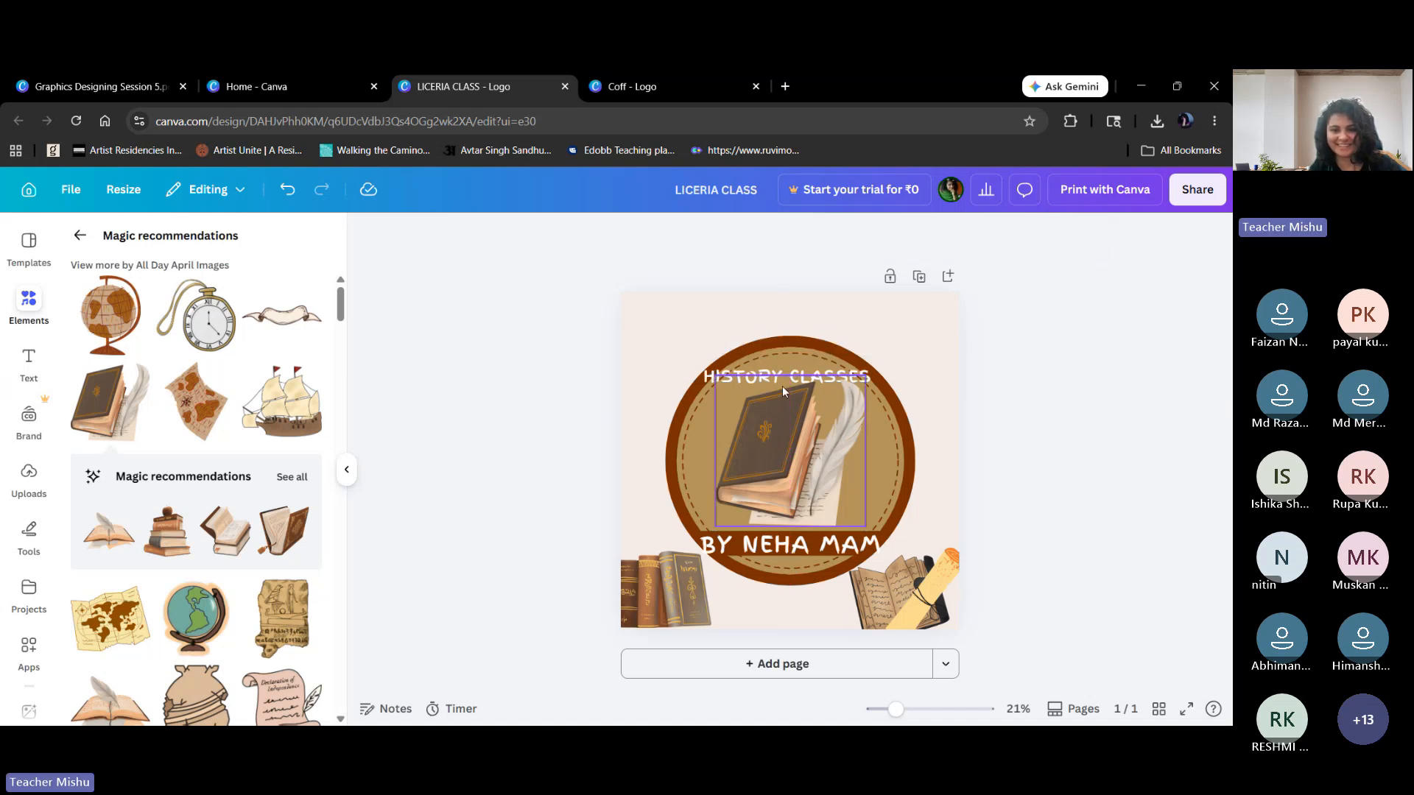
{"action": "left_click", "coordinate": [759, 376]}
{"action": "left_click", "coordinate": [1060, 484]}
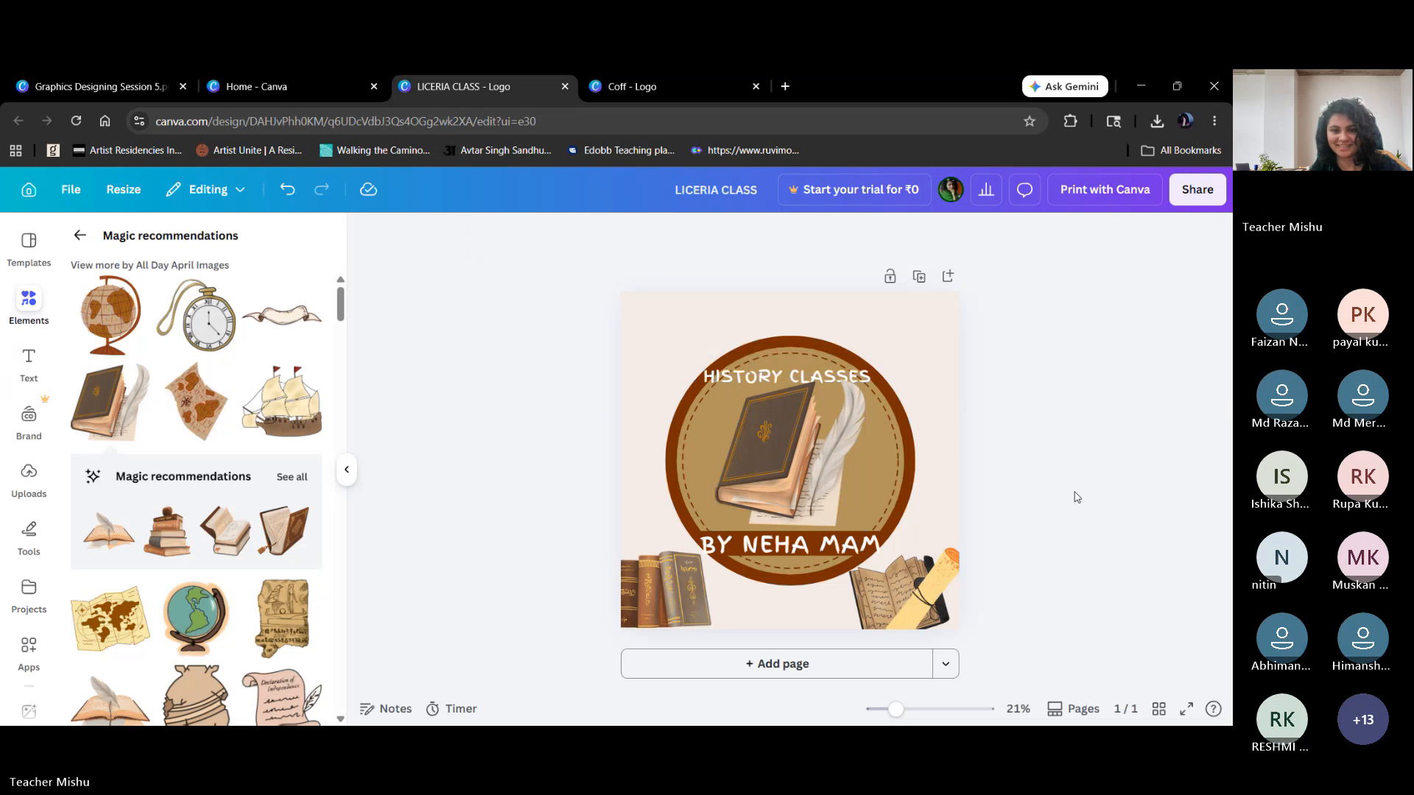
Try to recolor the HISTORY CLASSES line with the design's rust brown, #7A2F00.
{"action": "left_click", "coordinate": [846, 374]}
{"action": "left_click", "coordinate": [845, 374]}
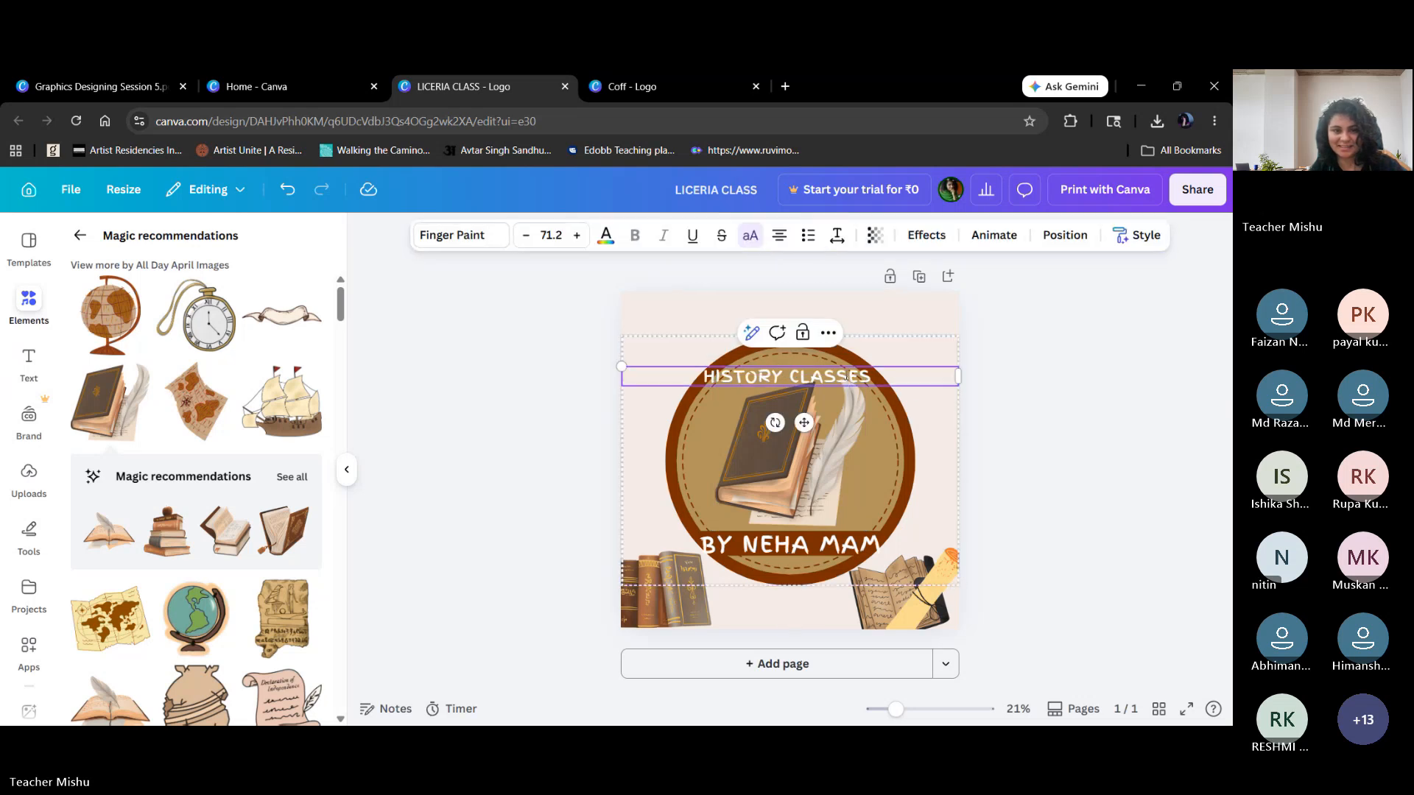
{"action": "left_click", "coordinate": [606, 236]}
{"action": "left_click", "coordinate": [162, 414]}
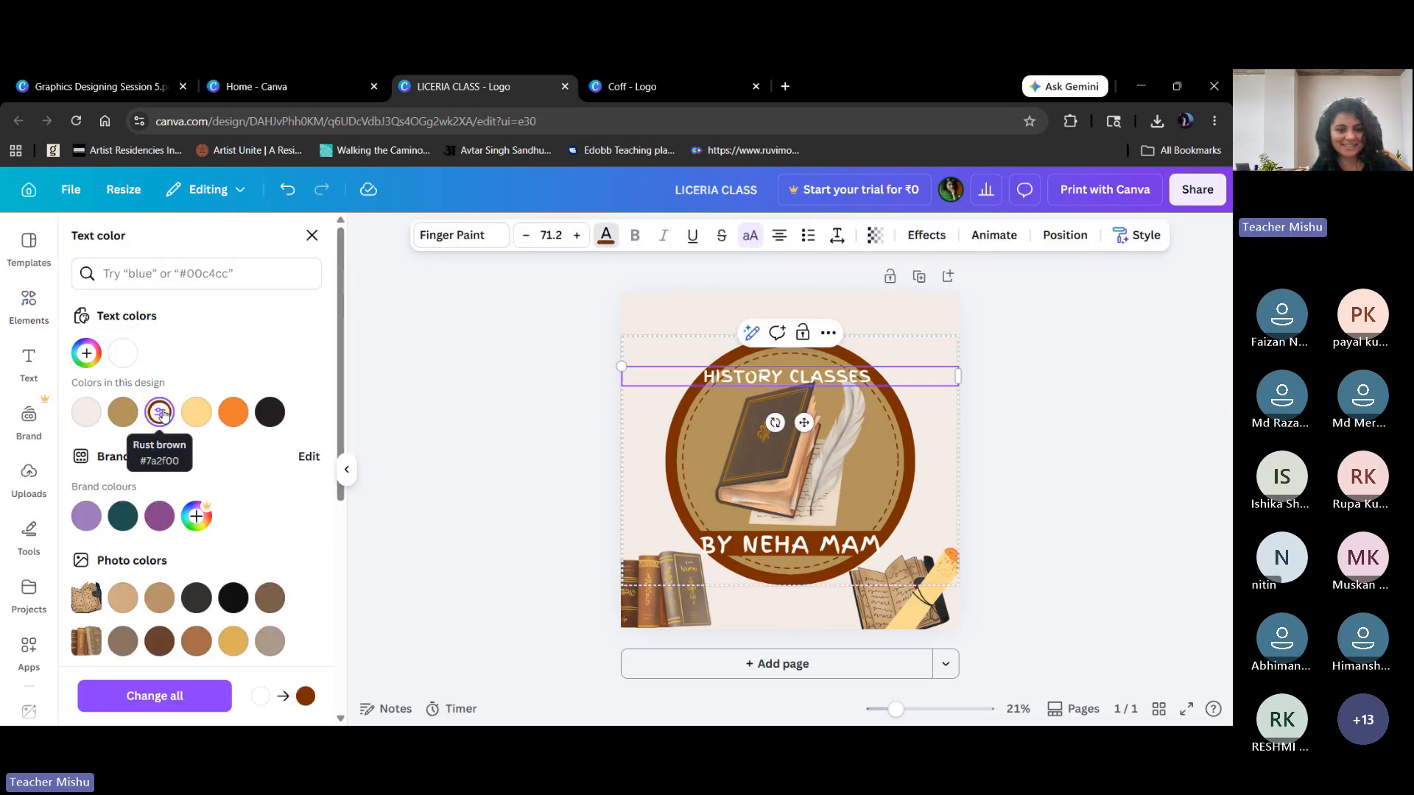
{"action": "left_click", "coordinate": [166, 416]}
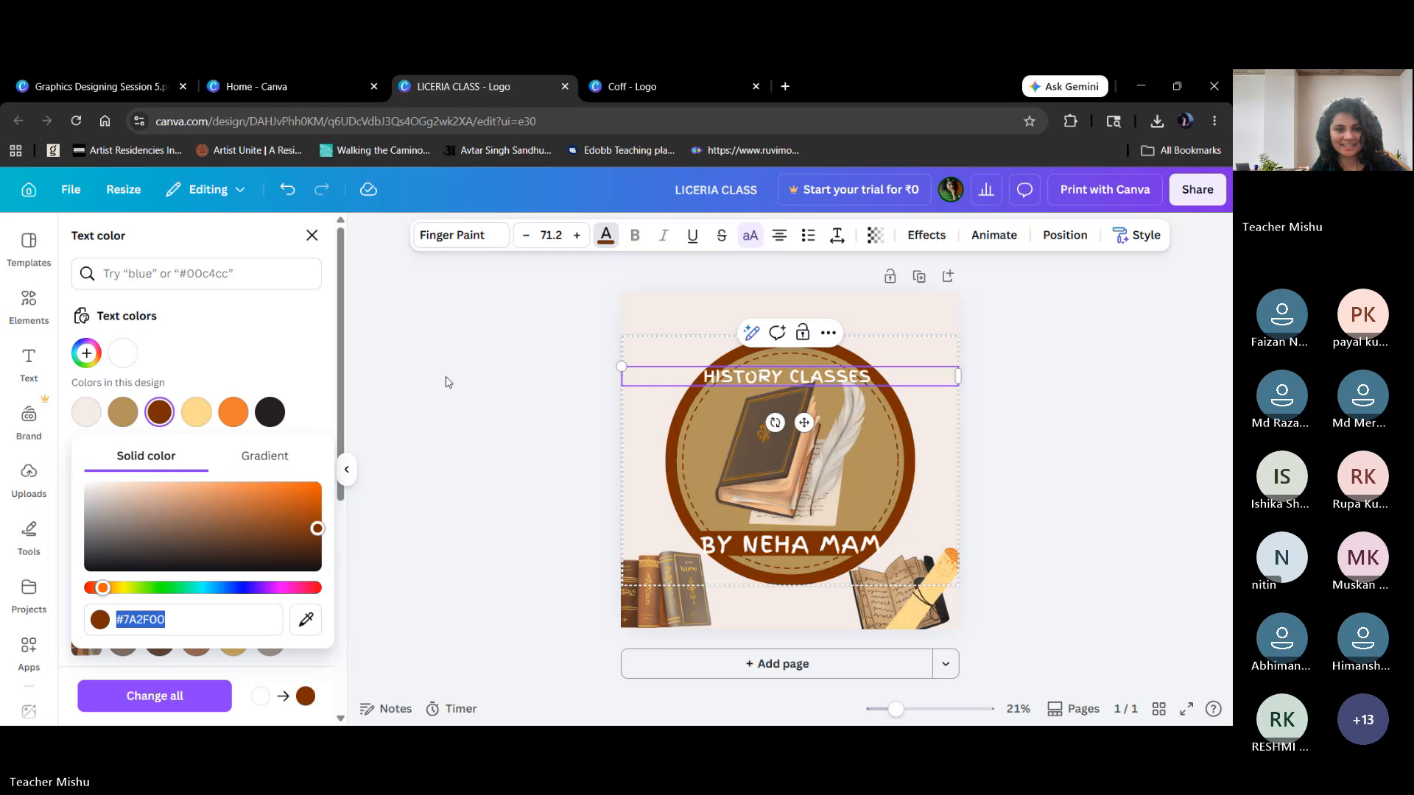
{"action": "left_click", "coordinate": [605, 236]}
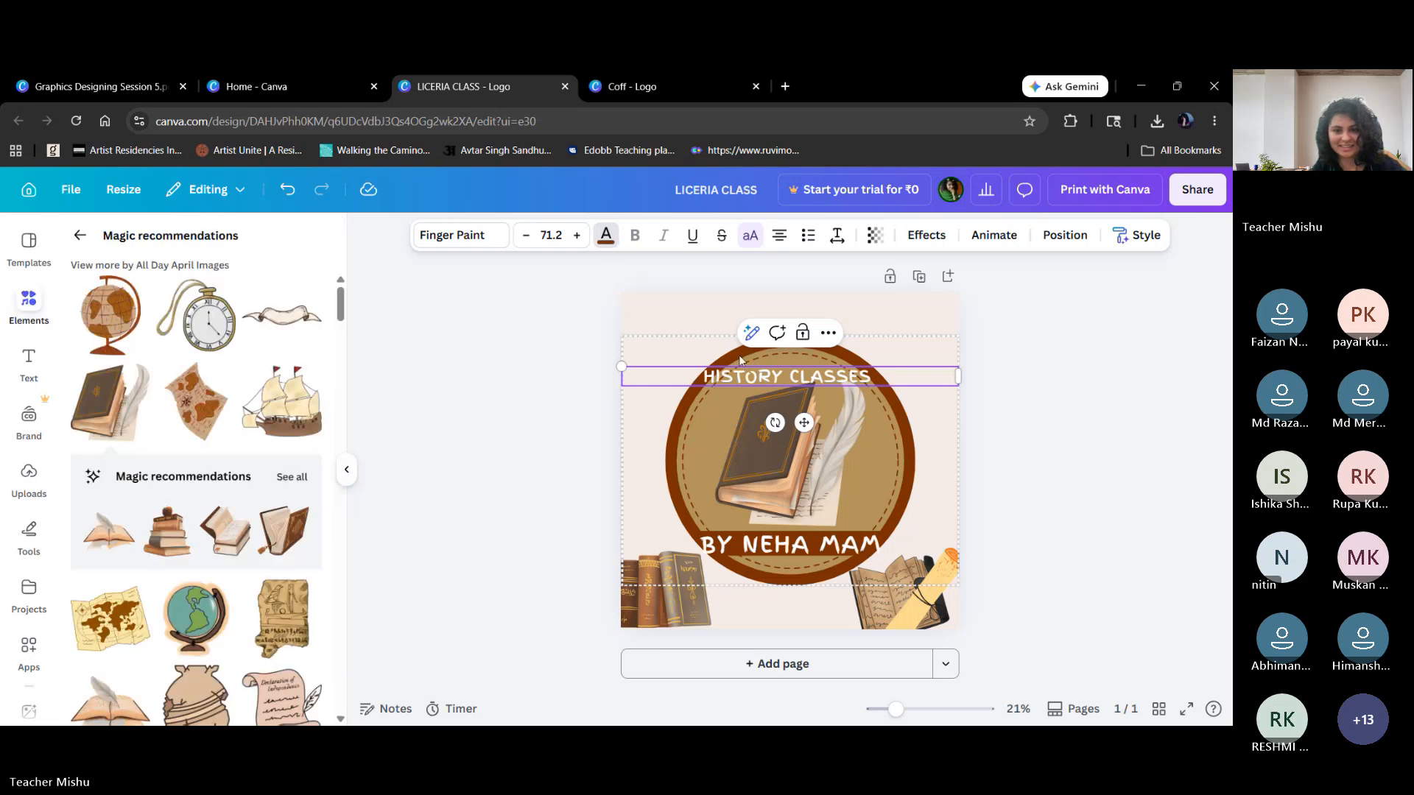
{"action": "left_click", "coordinate": [1031, 481]}
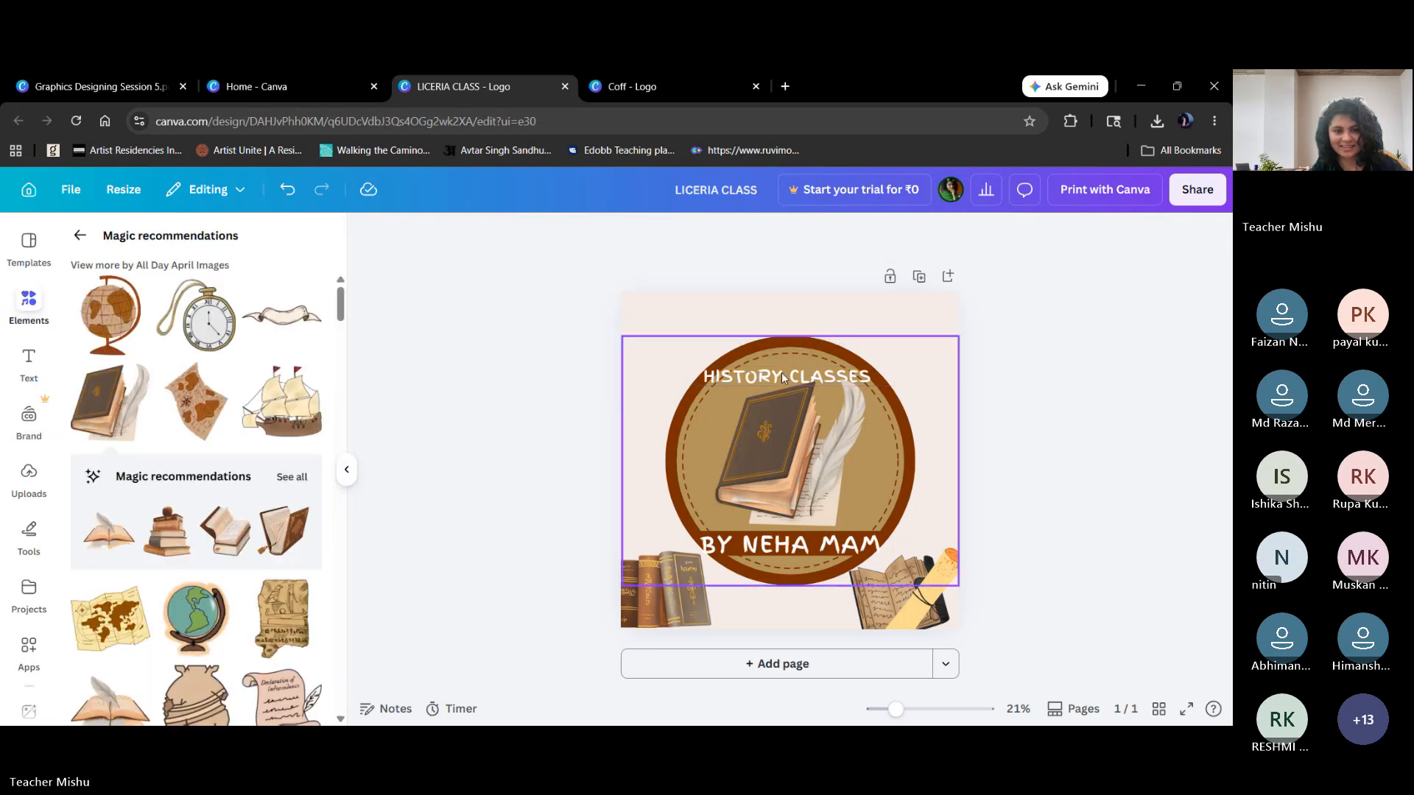
Shrink the book and quill image slightly and center it in the badge between the two text lines.
{"action": "left_click", "coordinate": [753, 462]}
{"action": "left_click_drag", "start_coordinate": [716, 380], "coordinate": [741, 401]}
{"action": "left_click_drag", "start_coordinate": [789, 471], "coordinate": [780, 465]}
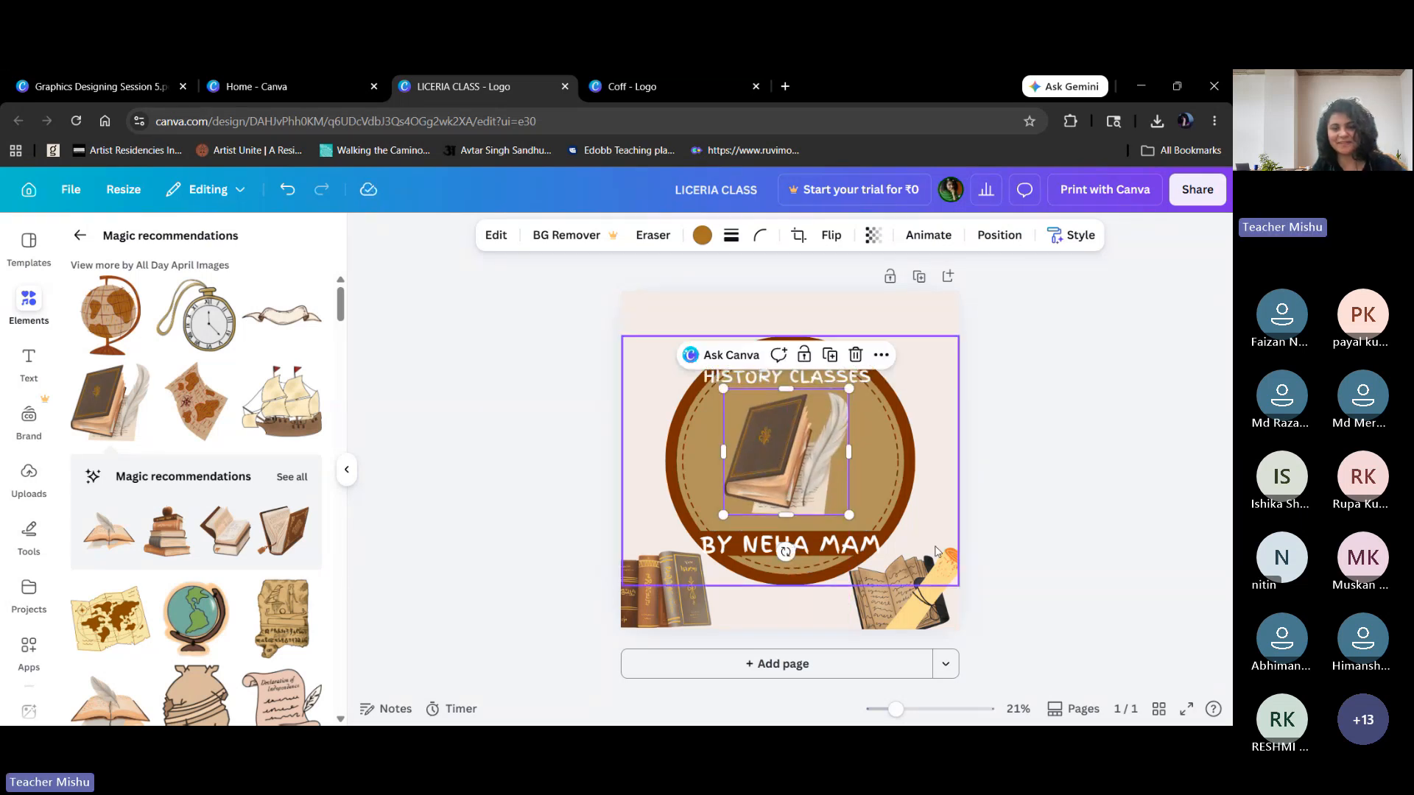
{"action": "left_click", "coordinate": [1009, 558]}
Nudge the HISTORY CLASSES line slightly down inside the top of the badge.
{"action": "left_click", "coordinate": [767, 379]}
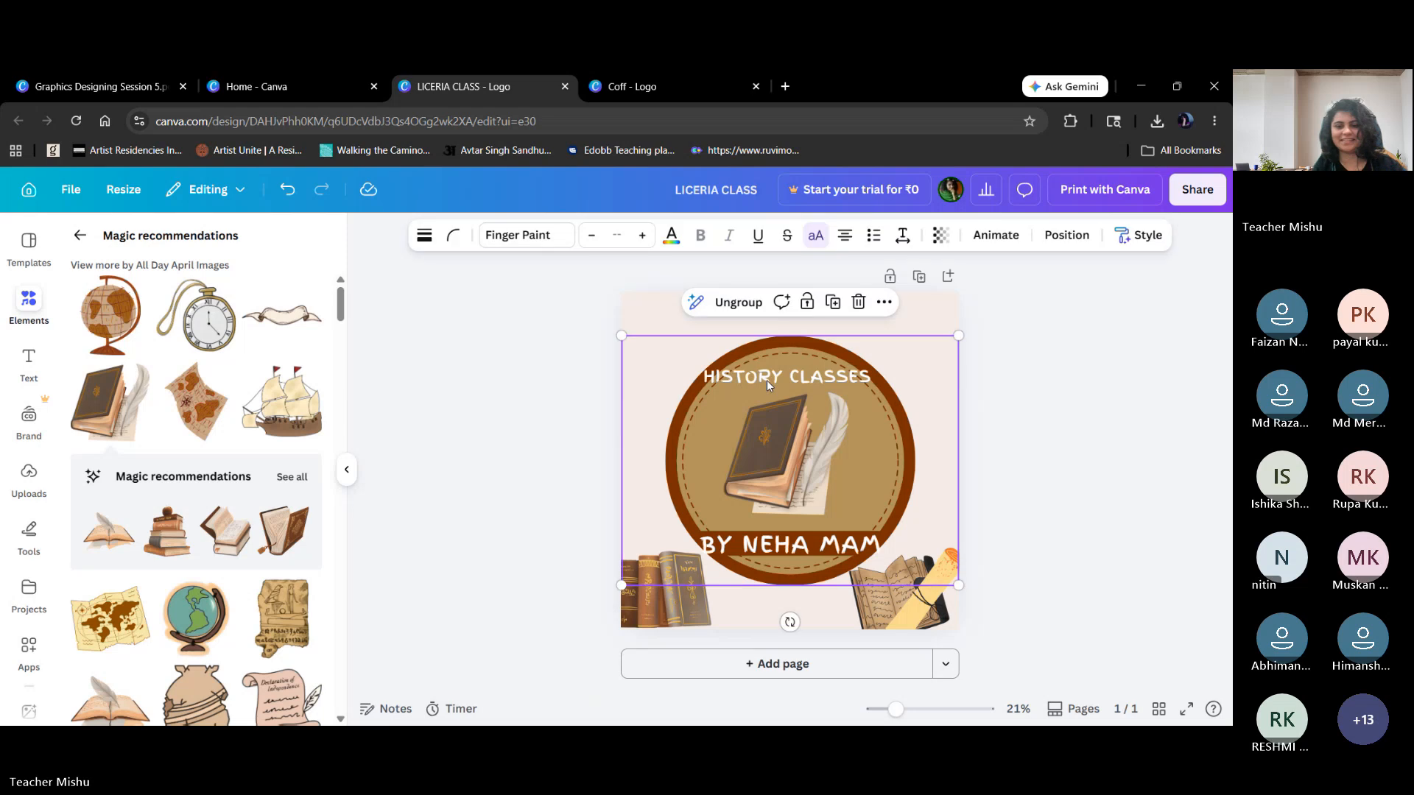
{"action": "left_click", "coordinate": [770, 379]}
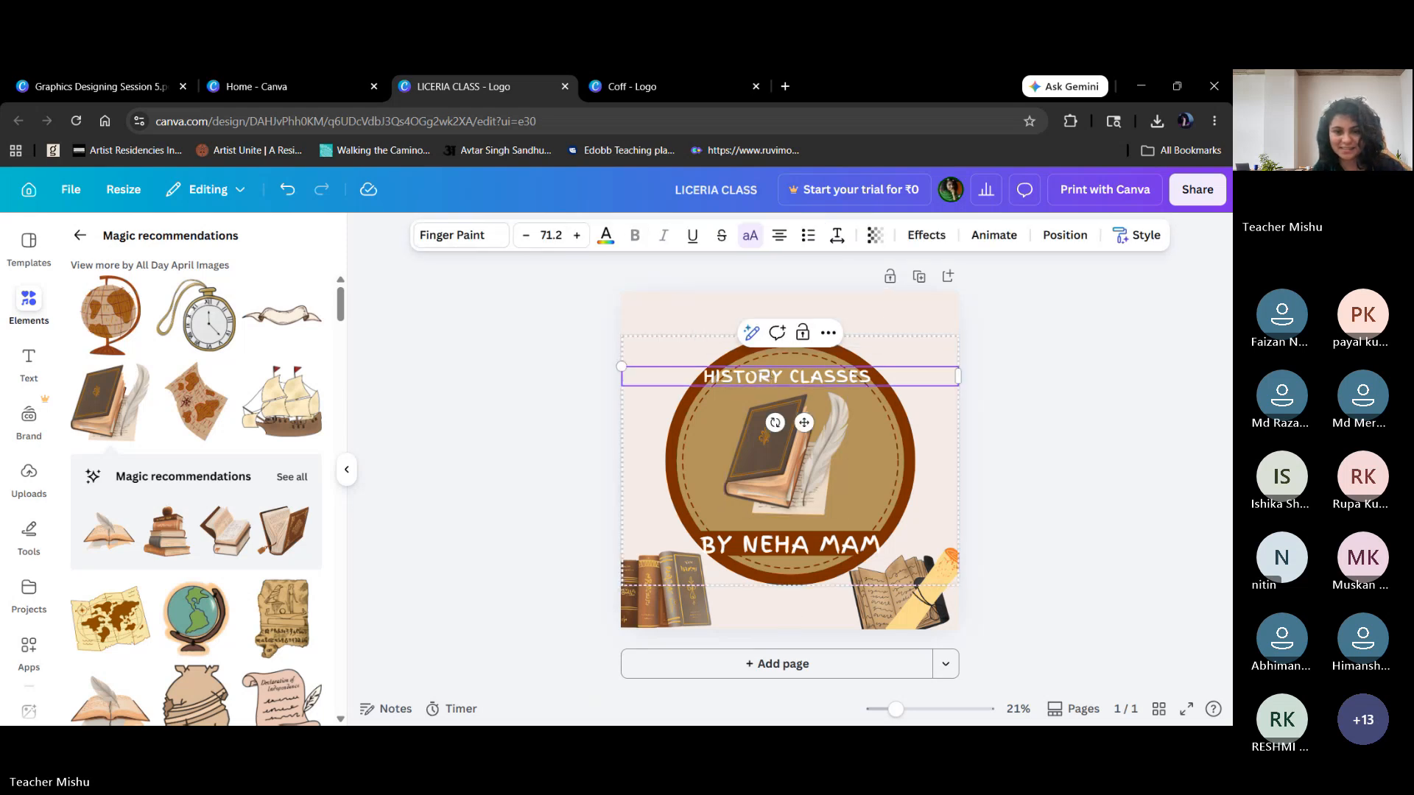
{"action": "mouse_move", "coordinate": [808, 424]}
{"action": "left_mouse_down"}
{"action": "mouse_move", "coordinate": [846, 429]}
{"action": "mouse_move", "coordinate": [819, 427]}
{"action": "left_mouse_up"}
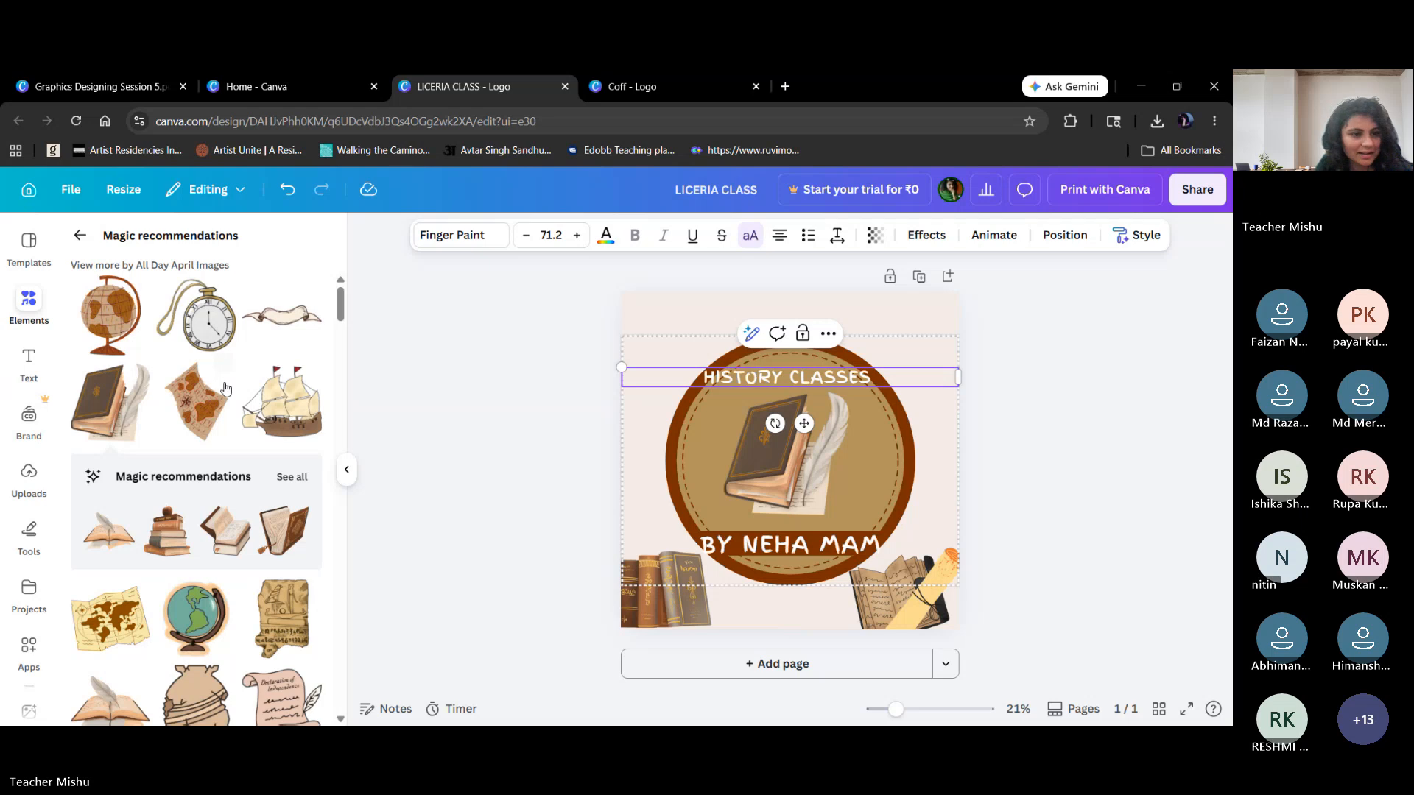
Add the brown globe on a stand, shrink it and place it over the standing books in the logo's lower-left corner.
{"action": "left_click", "coordinate": [114, 327]}
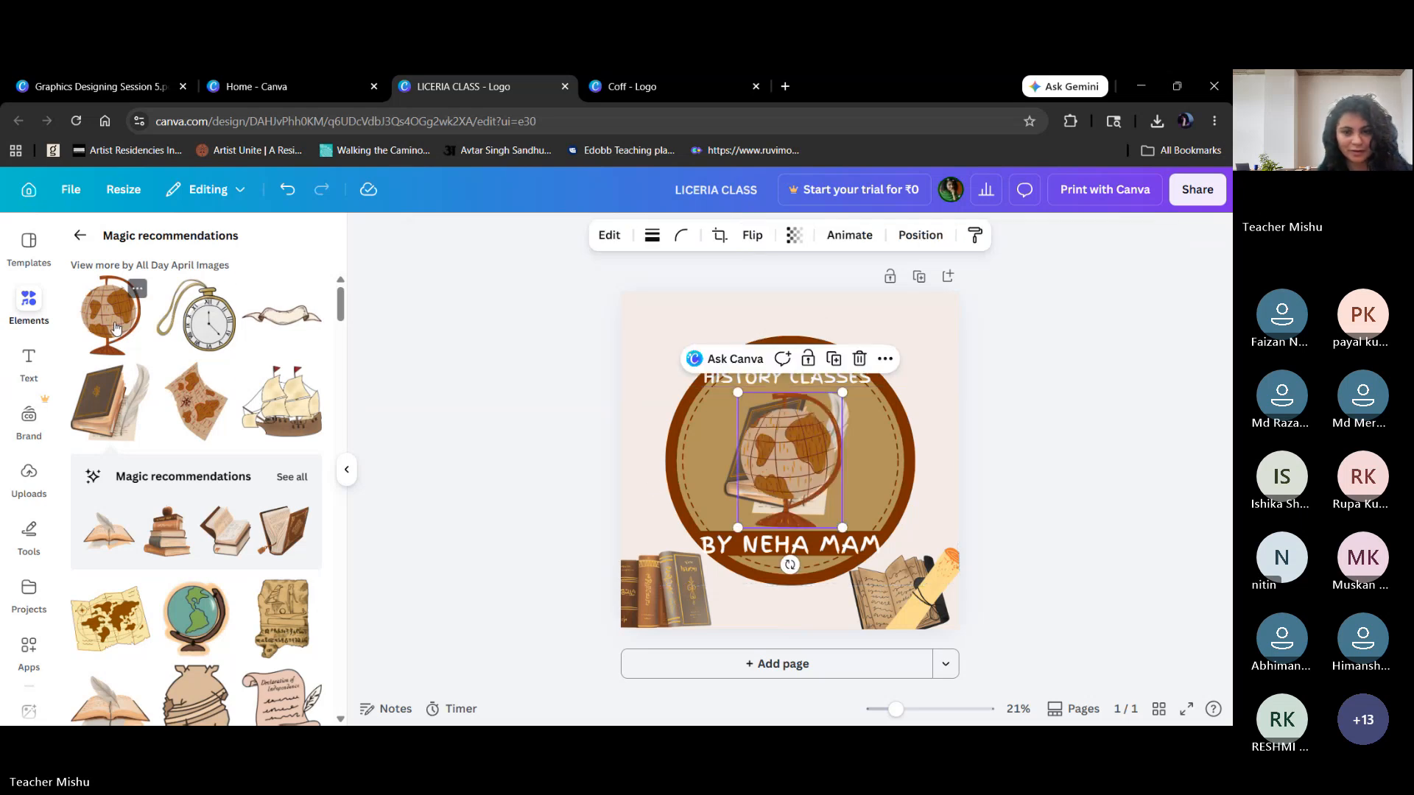
{"action": "mouse_move", "coordinate": [738, 393]}
{"action": "left_mouse_down"}
{"action": "mouse_move", "coordinate": [819, 493]}
{"action": "mouse_move", "coordinate": [752, 410]}
{"action": "left_mouse_up"}
{"action": "left_click_drag", "start_coordinate": [794, 480], "coordinate": [655, 581]}
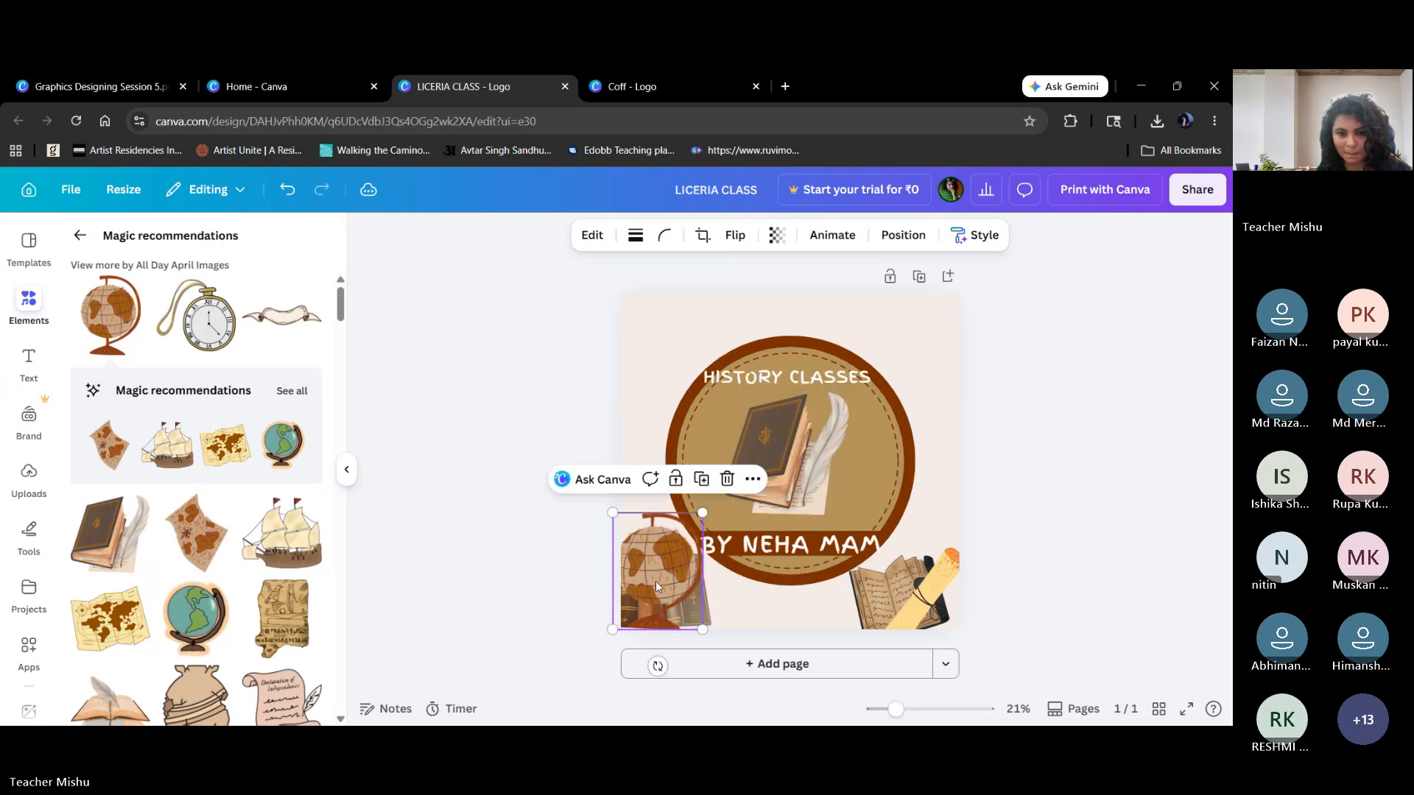
Send the globe backward behind the standing books, shift it toward the badge and send it backward again behind the badge.
{"action": "left_click", "coordinate": [751, 481]}
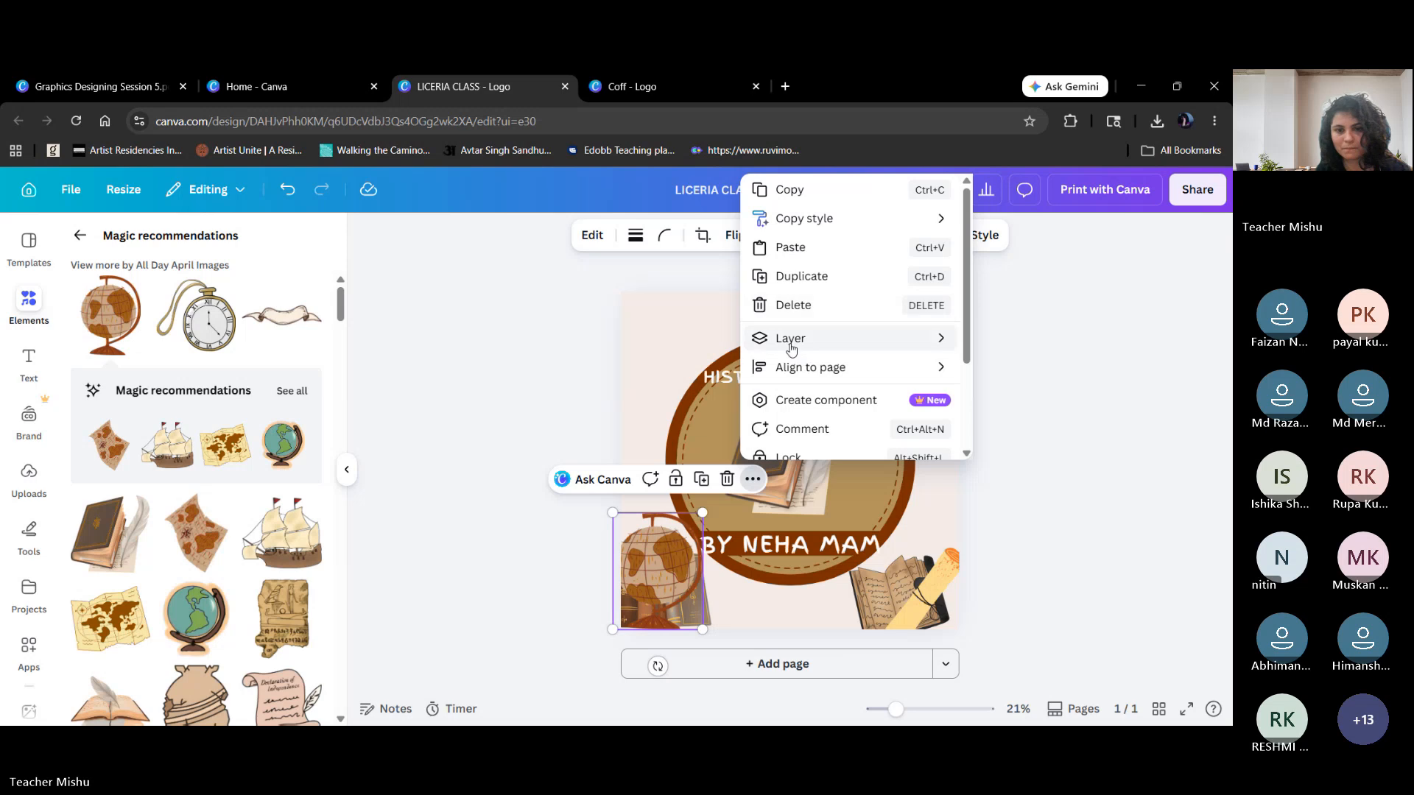
{"action": "mouse_move", "coordinate": [786, 342]}
{"action": "left_click", "coordinate": [991, 403]}
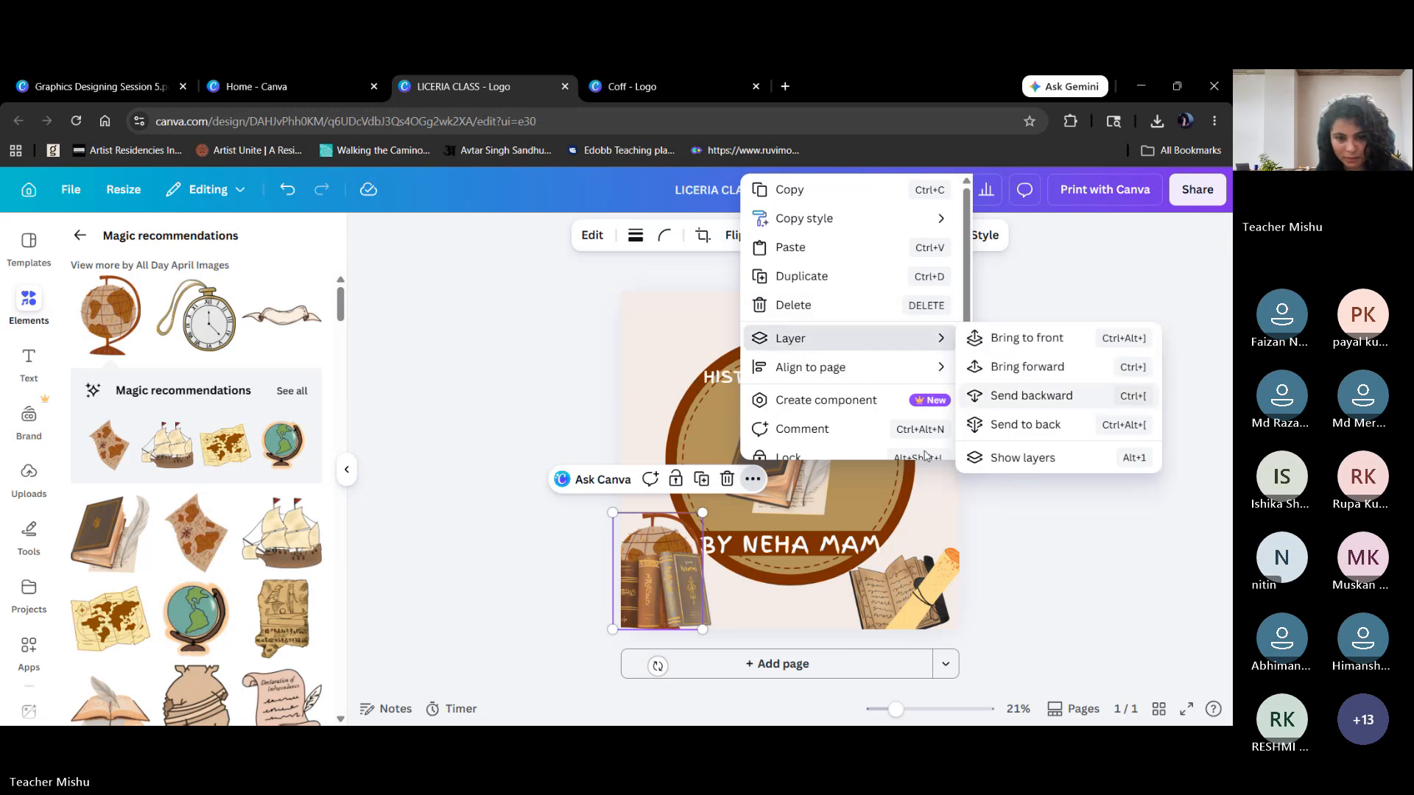
{"action": "mouse_move", "coordinate": [676, 592]}
{"action": "left_mouse_down"}
{"action": "mouse_move", "coordinate": [704, 593]}
{"action": "mouse_move", "coordinate": [664, 595]}
{"action": "mouse_move", "coordinate": [681, 592]}
{"action": "left_mouse_up"}
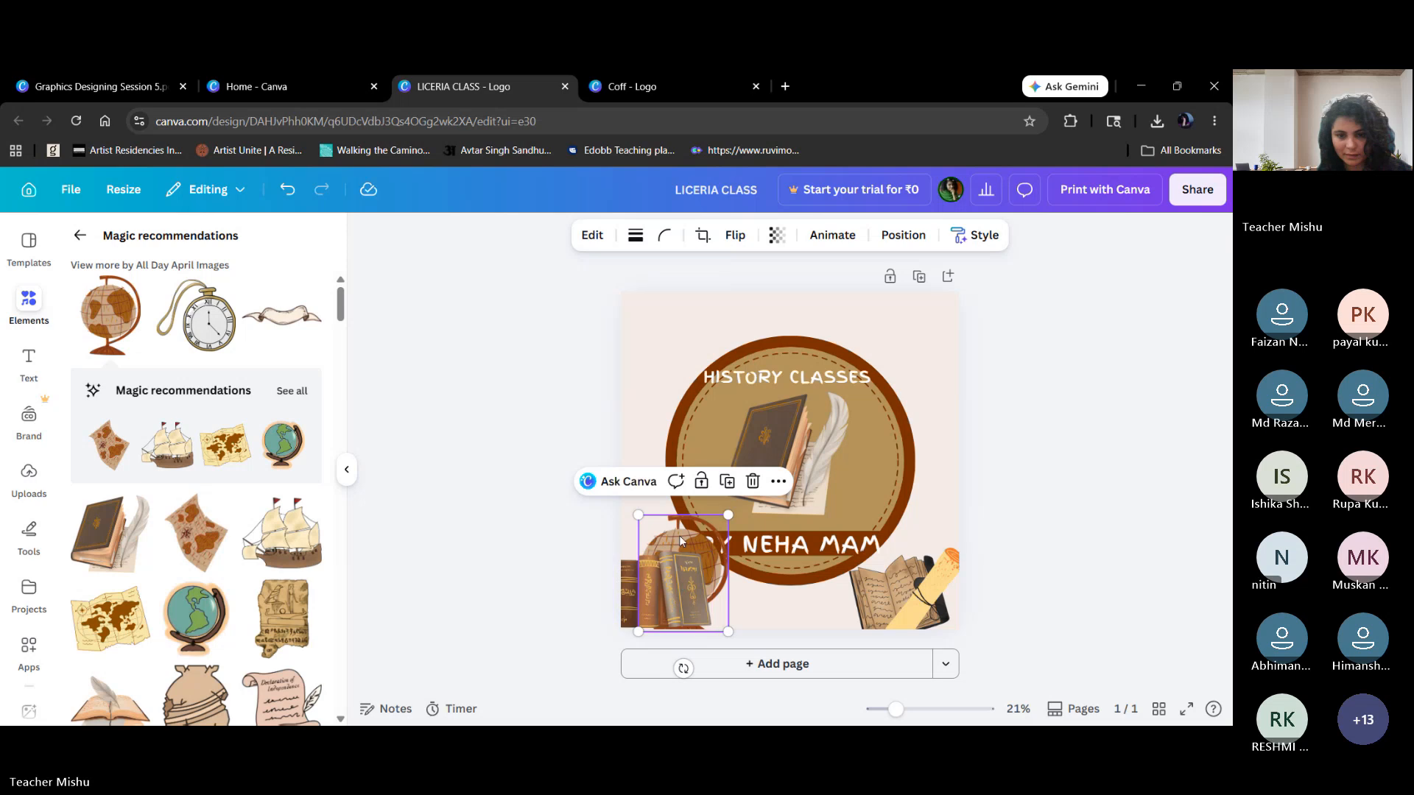
{"action": "left_click", "coordinate": [779, 481]}
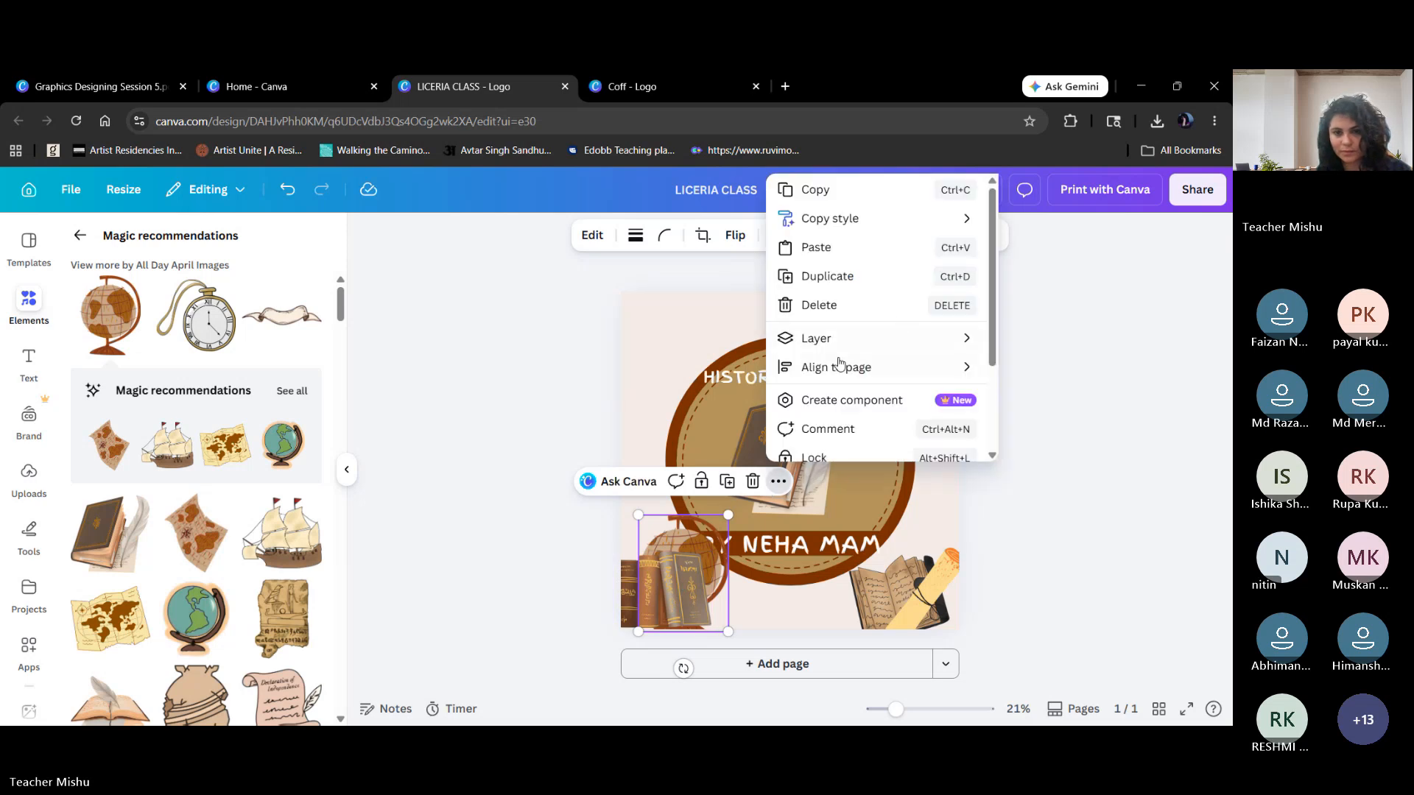
{"action": "mouse_move", "coordinate": [834, 341]}
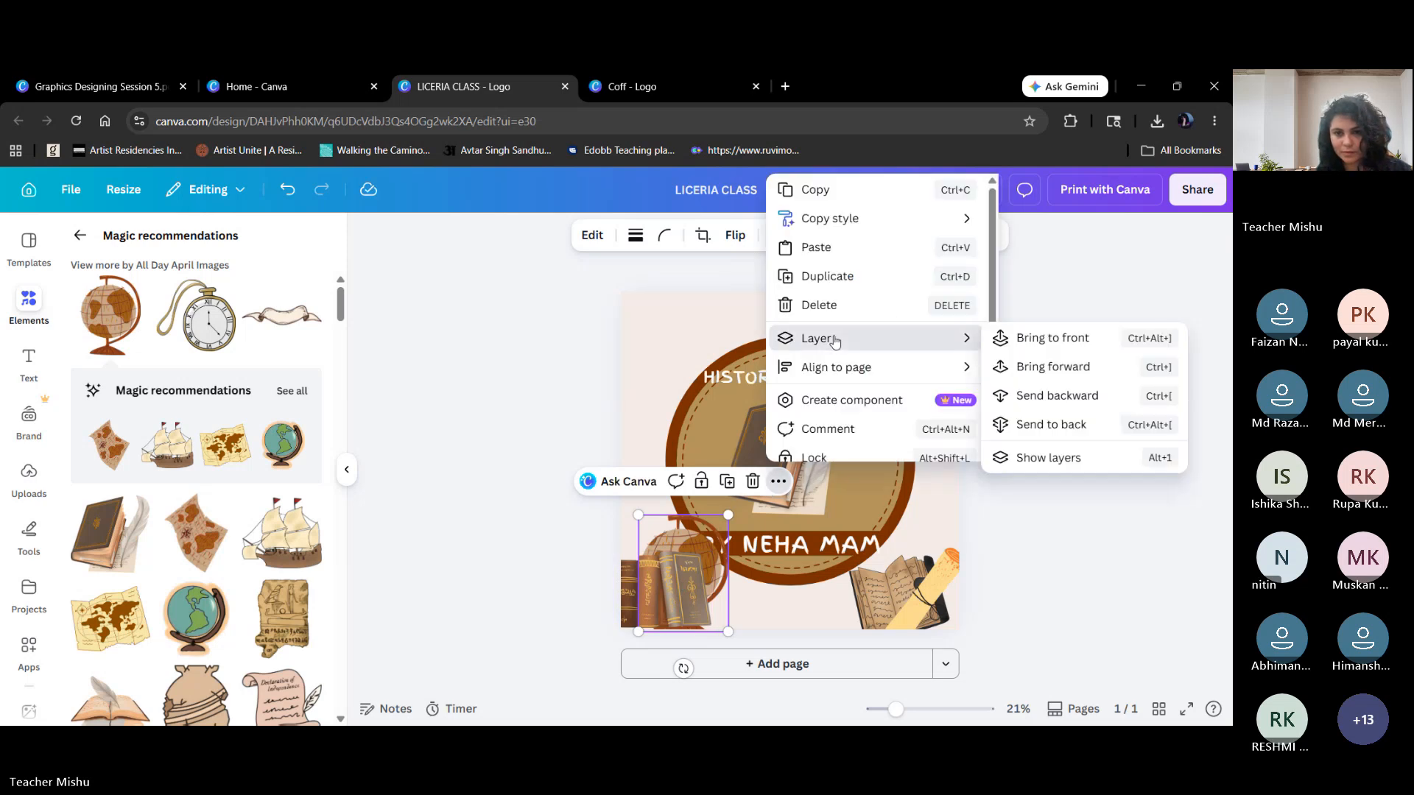
{"action": "left_click", "coordinate": [993, 397]}
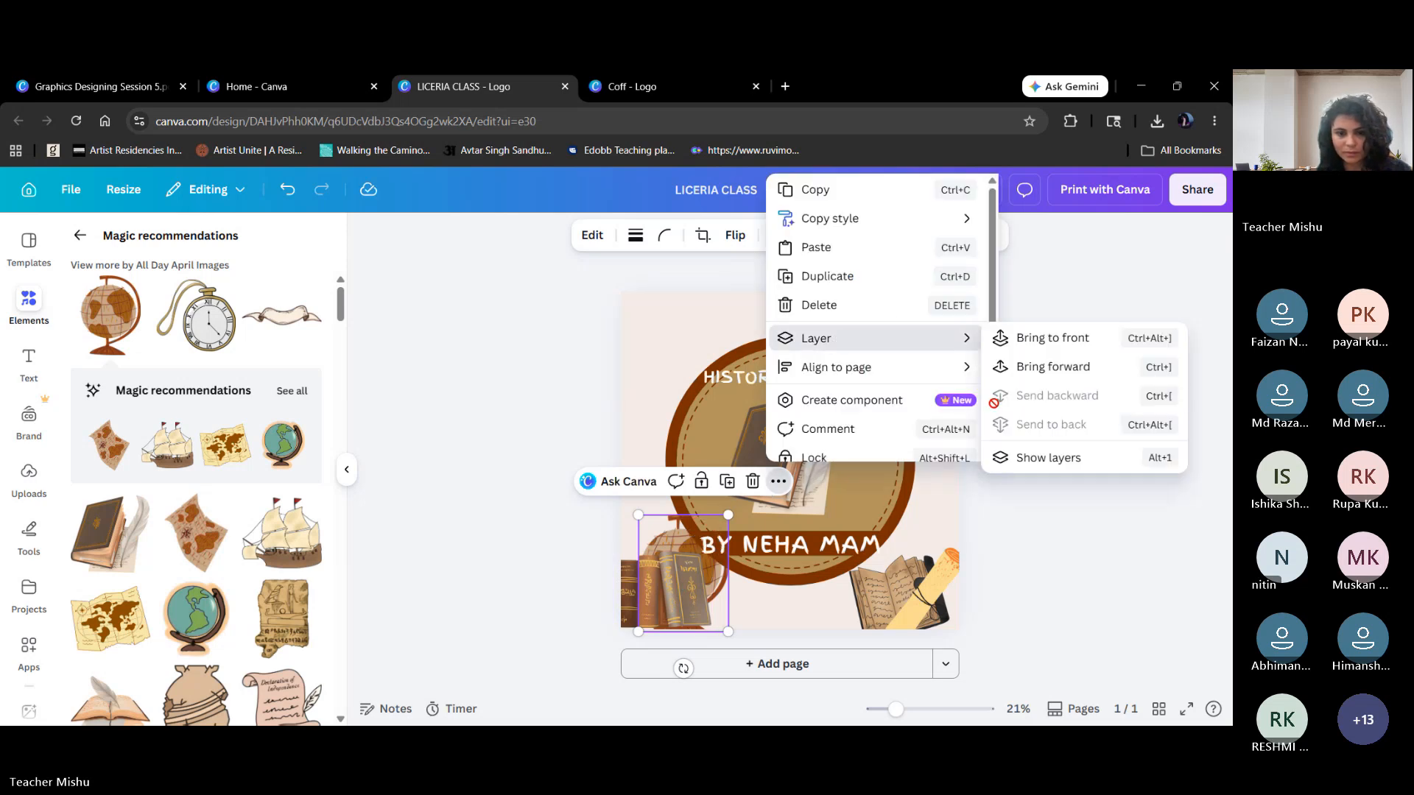
Move the globe back to the logo's left edge and shift the standing books right so they partly overlap it.
{"action": "left_click", "coordinate": [659, 599]}
{"action": "mouse_move", "coordinate": [659, 599]}
{"action": "left_mouse_down"}
{"action": "mouse_move", "coordinate": [907, 602]}
{"action": "mouse_move", "coordinate": [633, 594]}
{"action": "mouse_move", "coordinate": [661, 607]}
{"action": "left_mouse_up"}
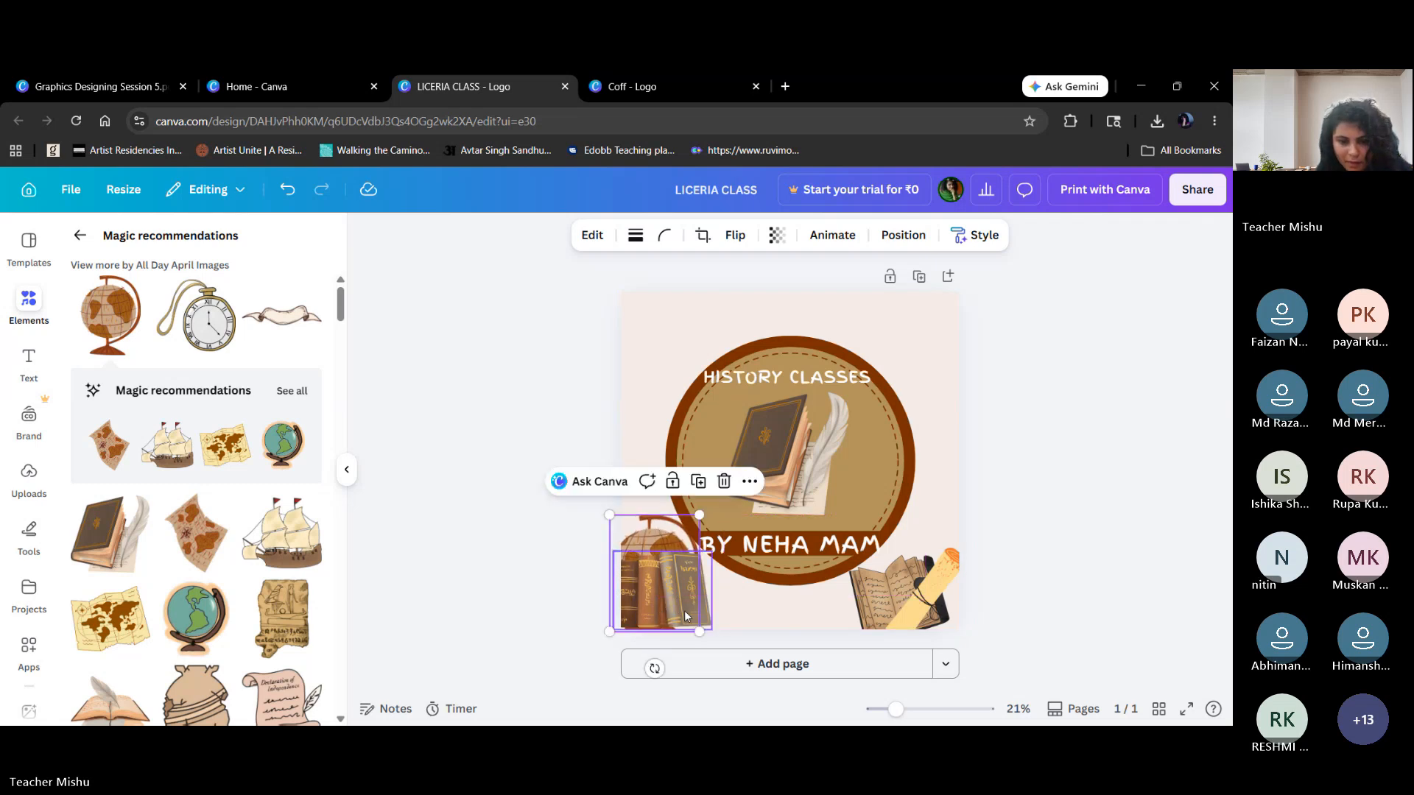
{"action": "double_click", "coordinate": [685, 611]}
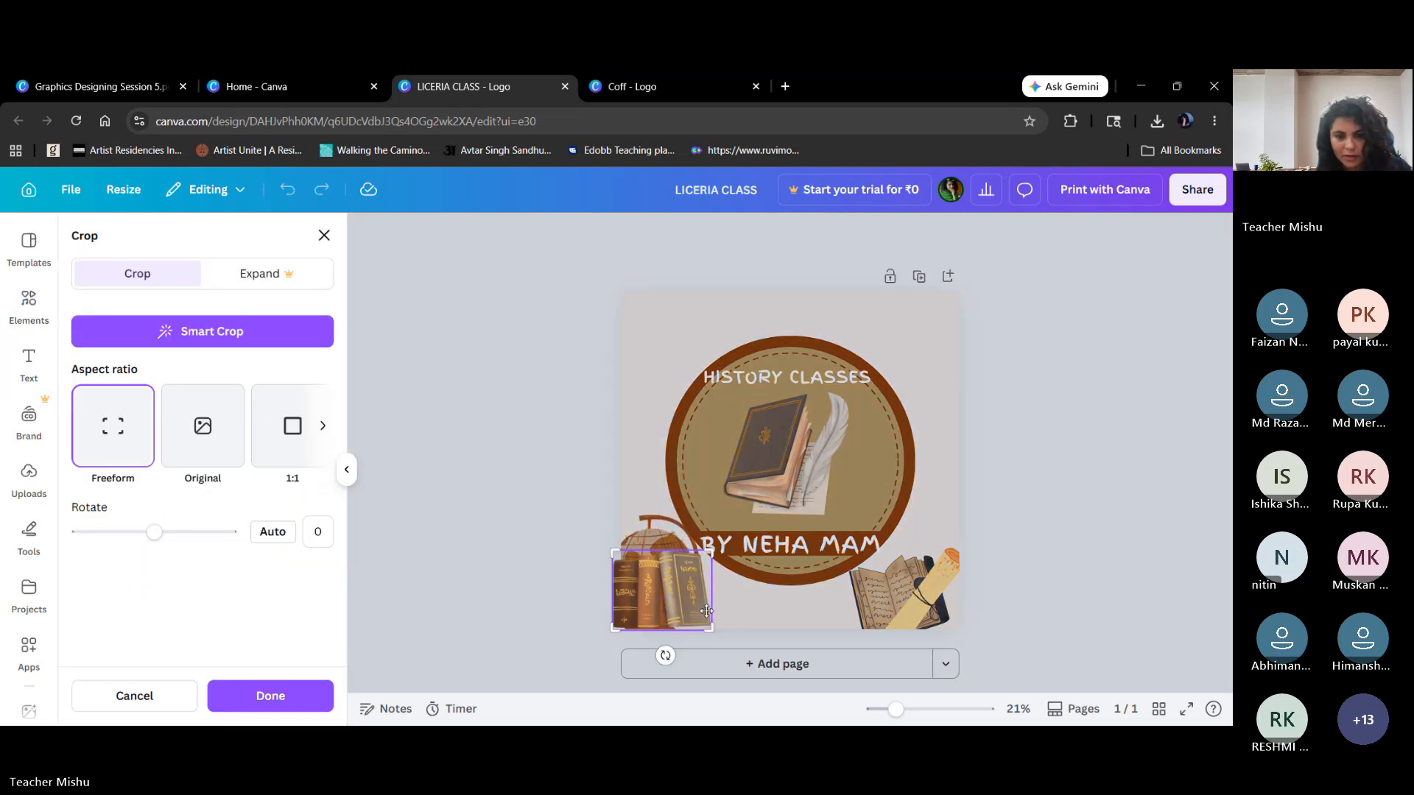
{"action": "left_click", "coordinate": [741, 624]}
{"action": "left_click_drag", "start_coordinate": [664, 608], "coordinate": [701, 610]}
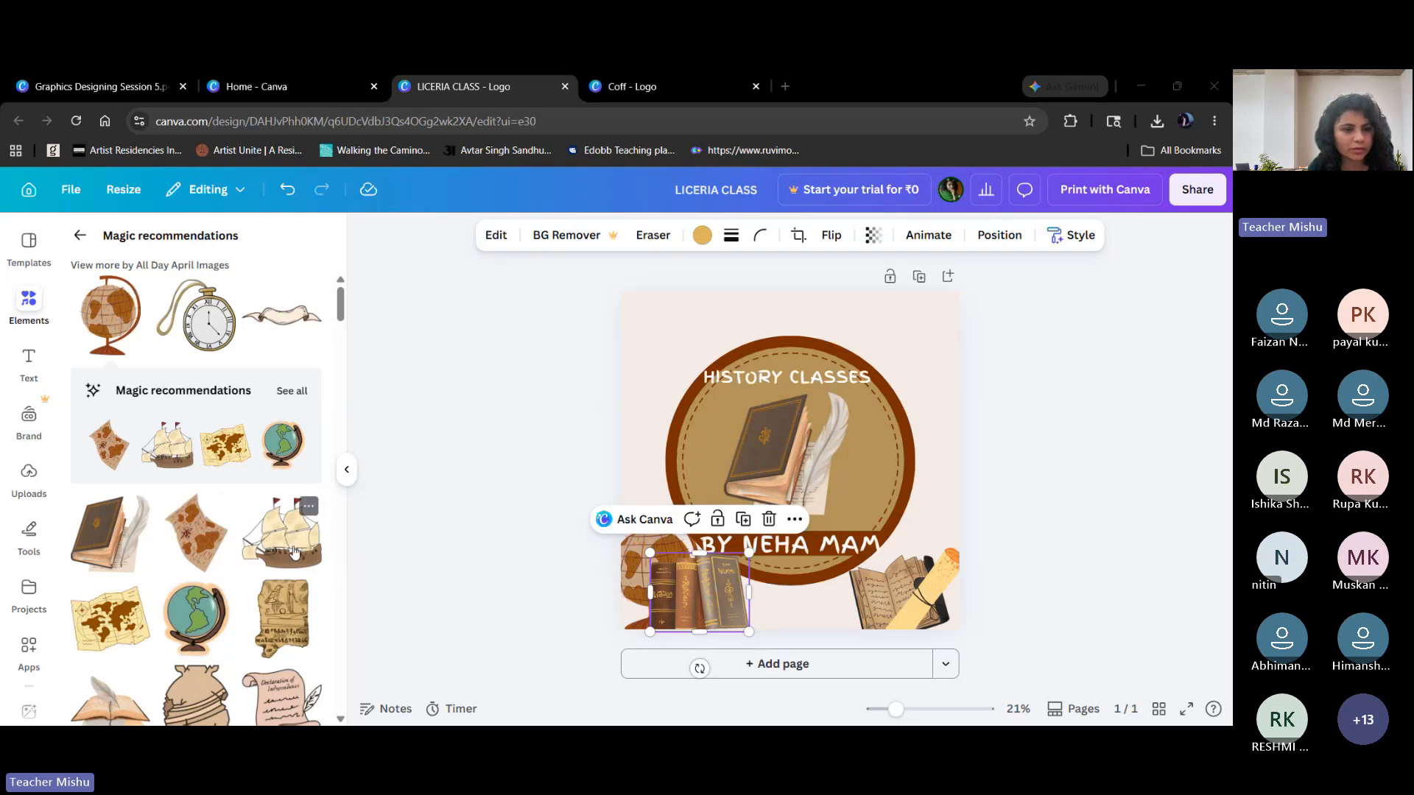
Add the pocket watch with its cord, shrink it and place it in the logo's upper-right corner.
{"action": "left_click", "coordinate": [201, 336]}
{"action": "left_click_drag", "start_coordinate": [652, 336], "coordinate": [743, 417]}
{"action": "left_click_drag", "start_coordinate": [871, 541], "coordinate": [911, 414]}
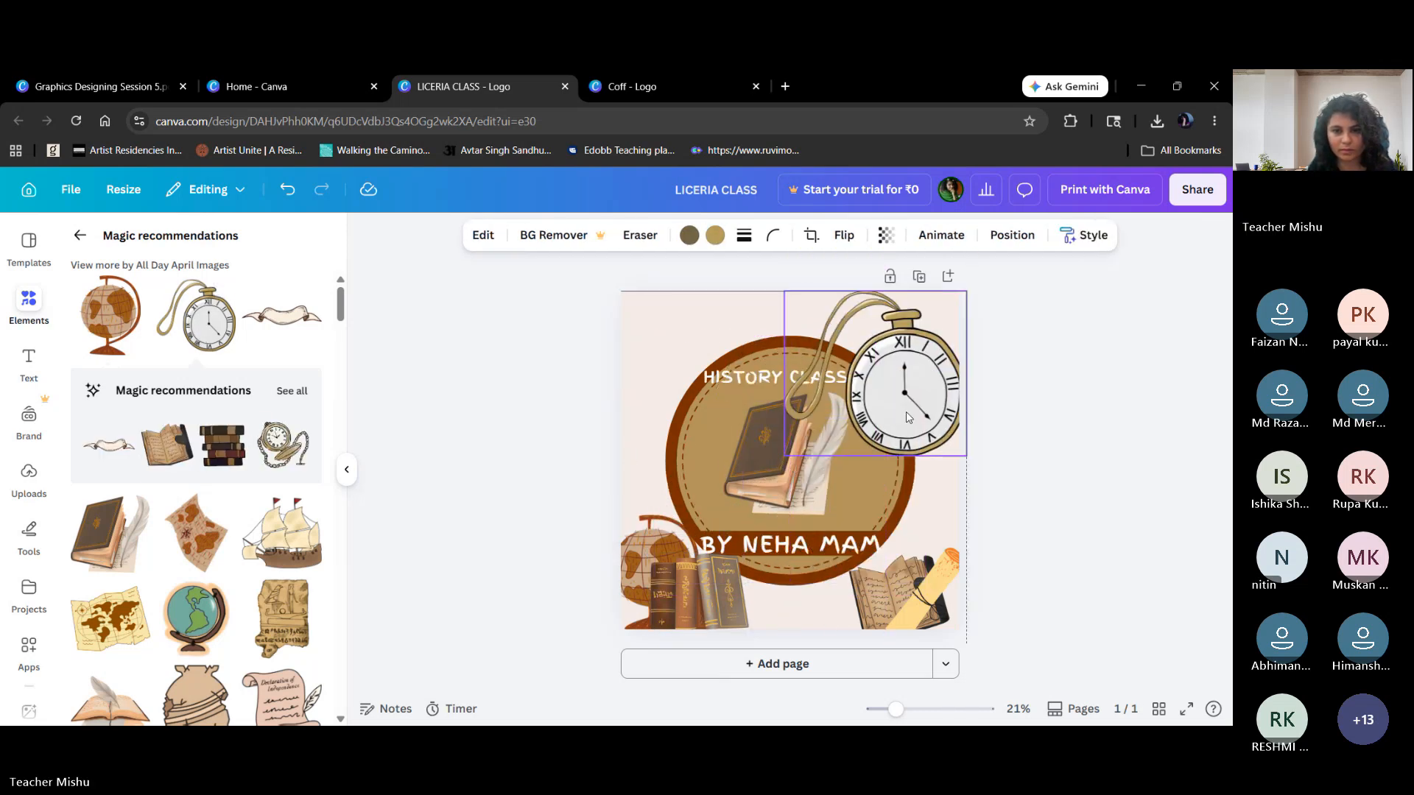
{"action": "left_click_drag", "start_coordinate": [783, 293], "coordinate": [854, 355]}
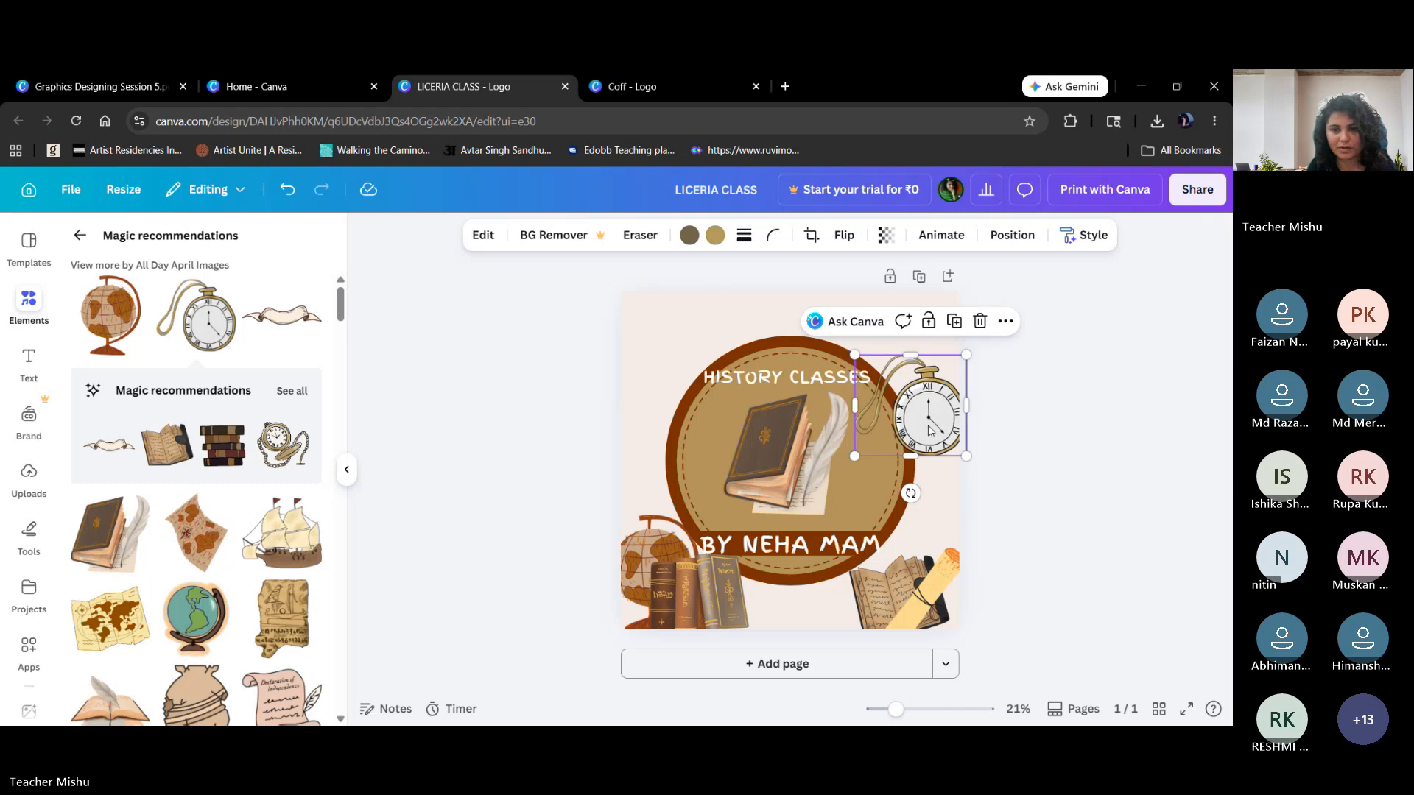
{"action": "left_click_drag", "start_coordinate": [930, 432], "coordinate": [930, 369]}
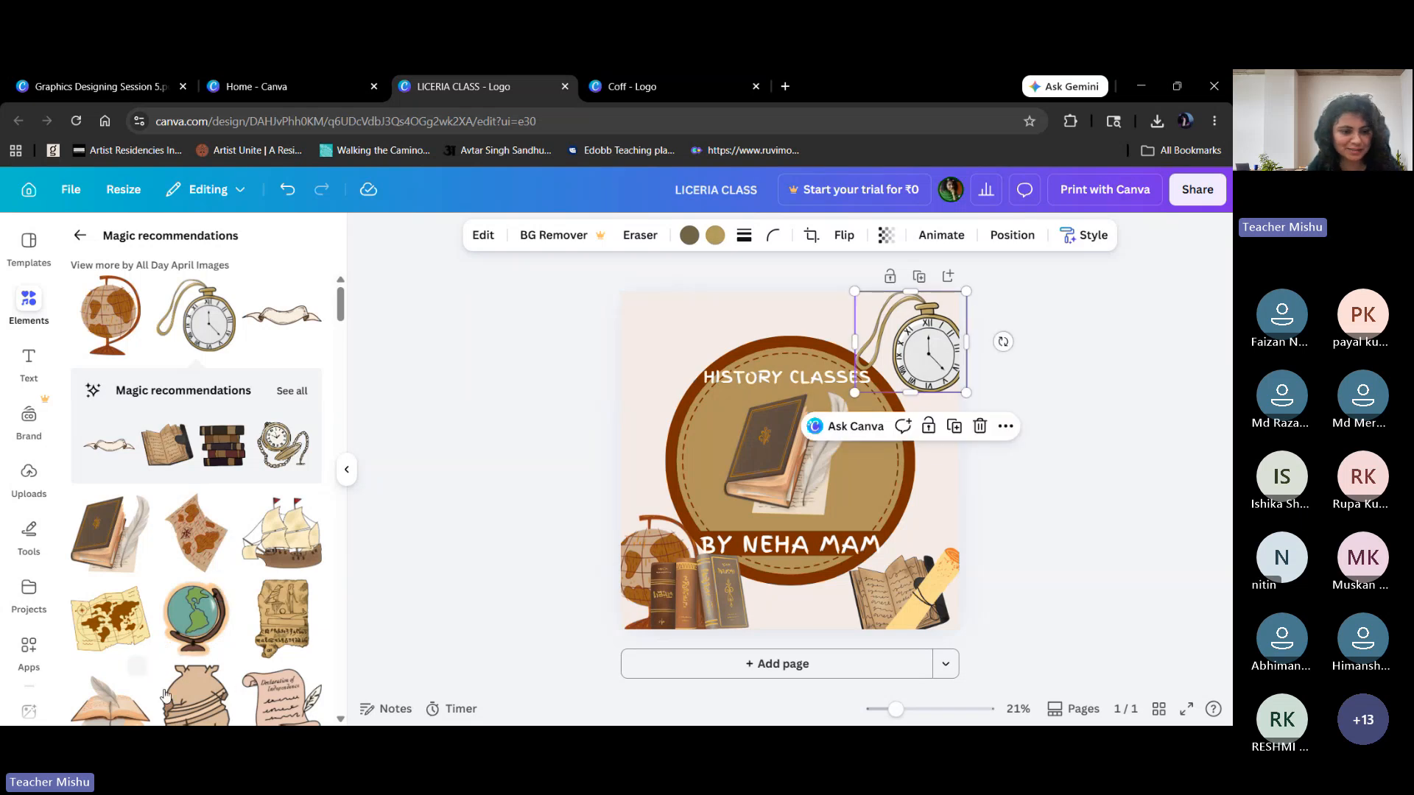
Try a reduced brown map element over the book and quill, and delete it.
{"action": "left_click", "coordinate": [197, 542]}
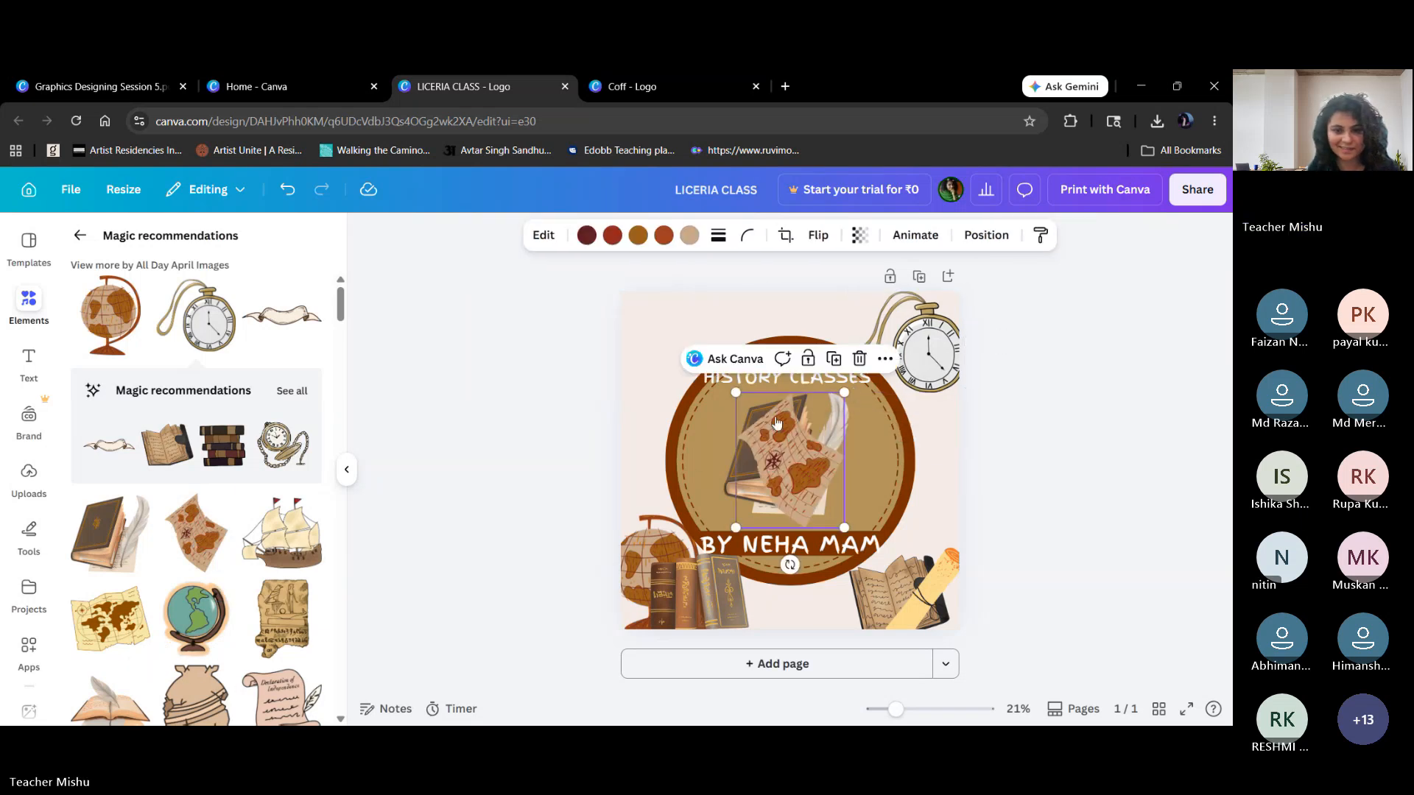
{"action": "left_click_drag", "start_coordinate": [736, 394], "coordinate": [802, 444]}
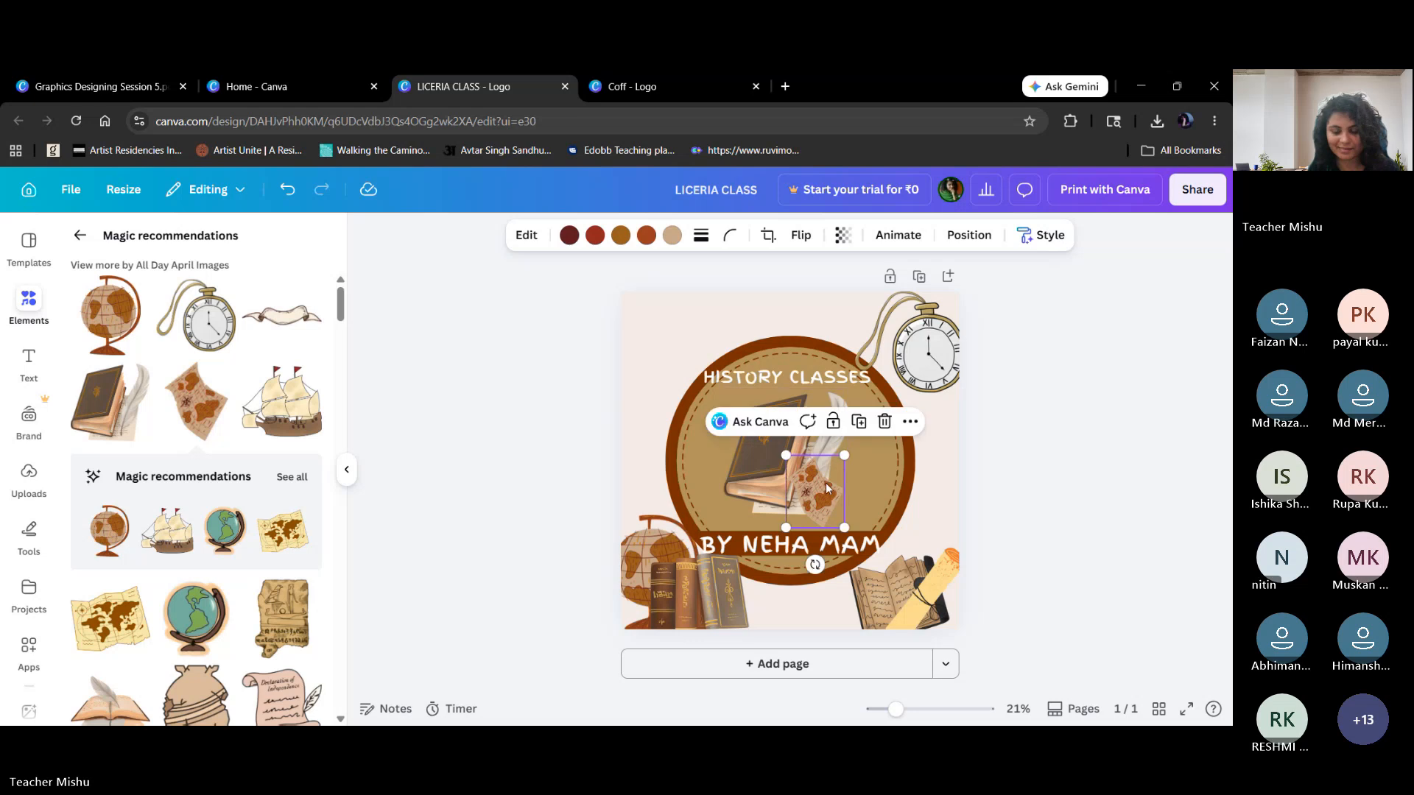
{"action": "key", "text": "Delete"}
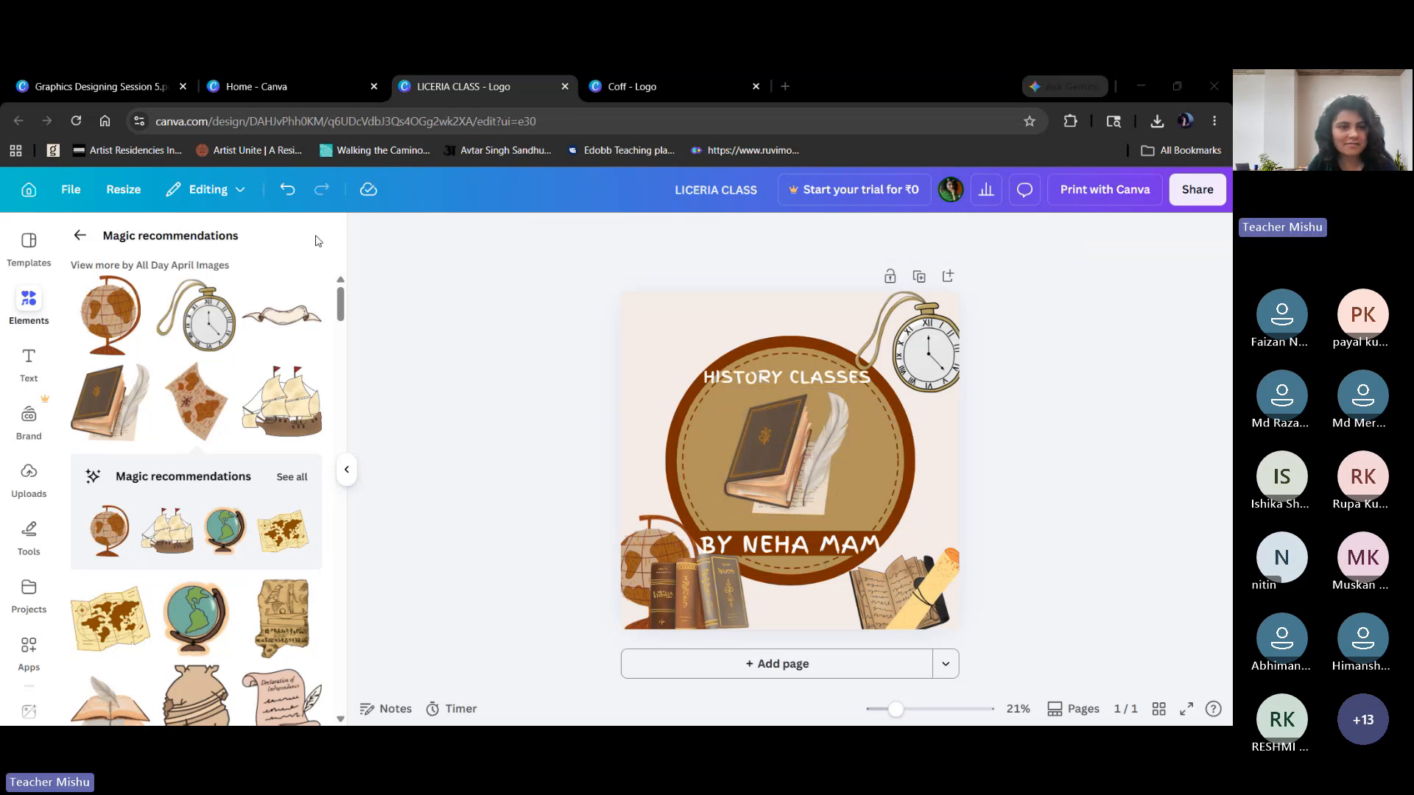
Switch to the Graphics Designing Session 5.pdf design and present it full screen from the title slide.
{"action": "left_click", "coordinate": [129, 73]}
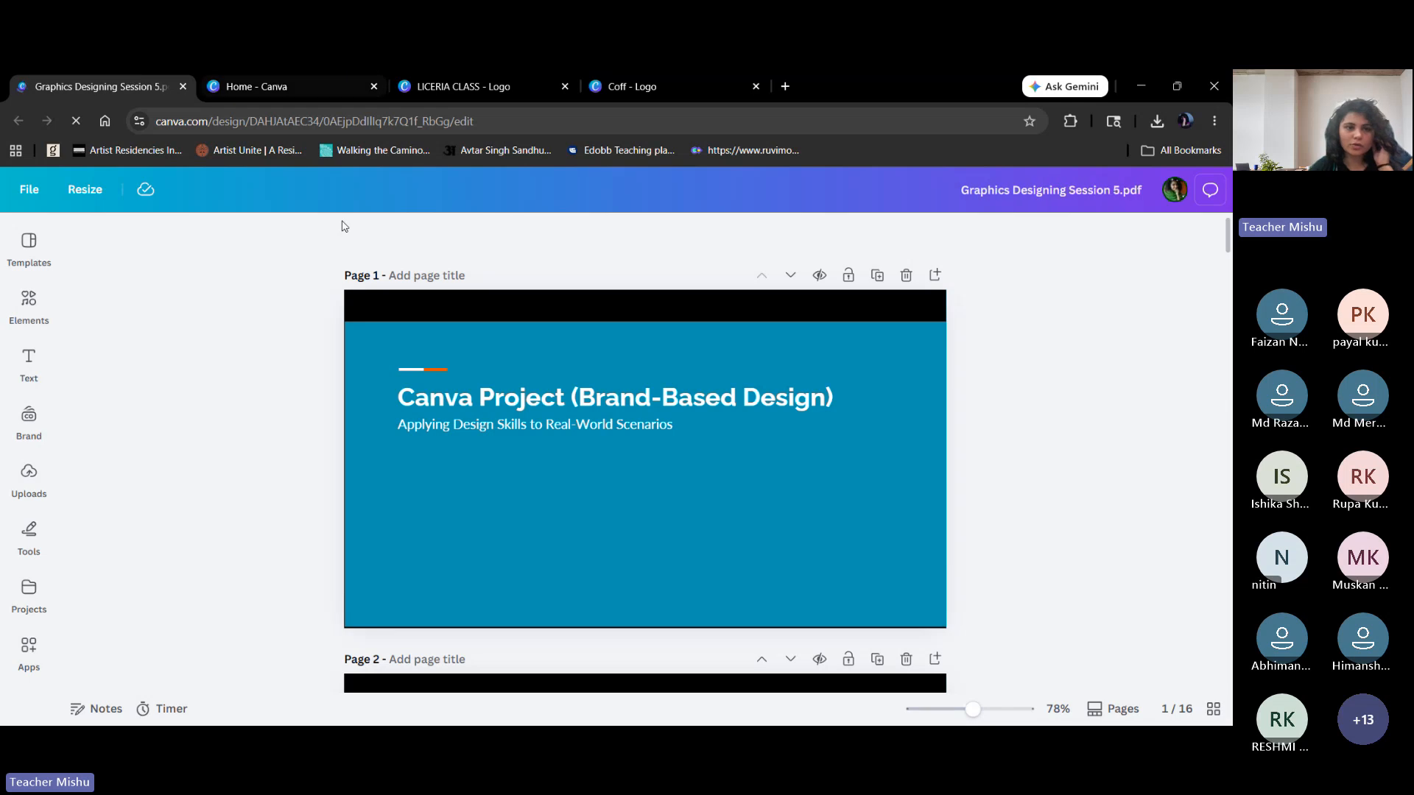
{"action": "left_click", "coordinate": [264, 87]}
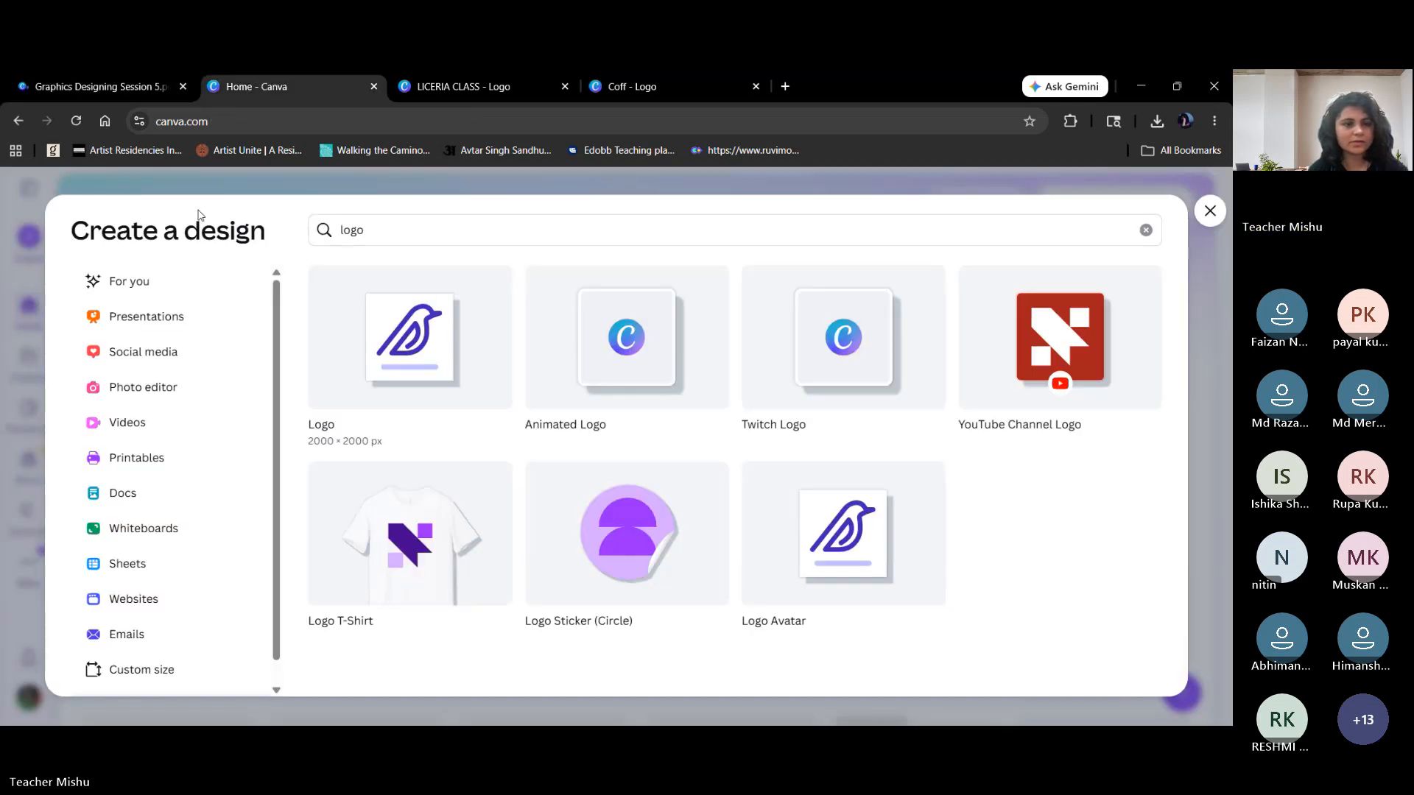
{"action": "left_click", "coordinate": [99, 87]}
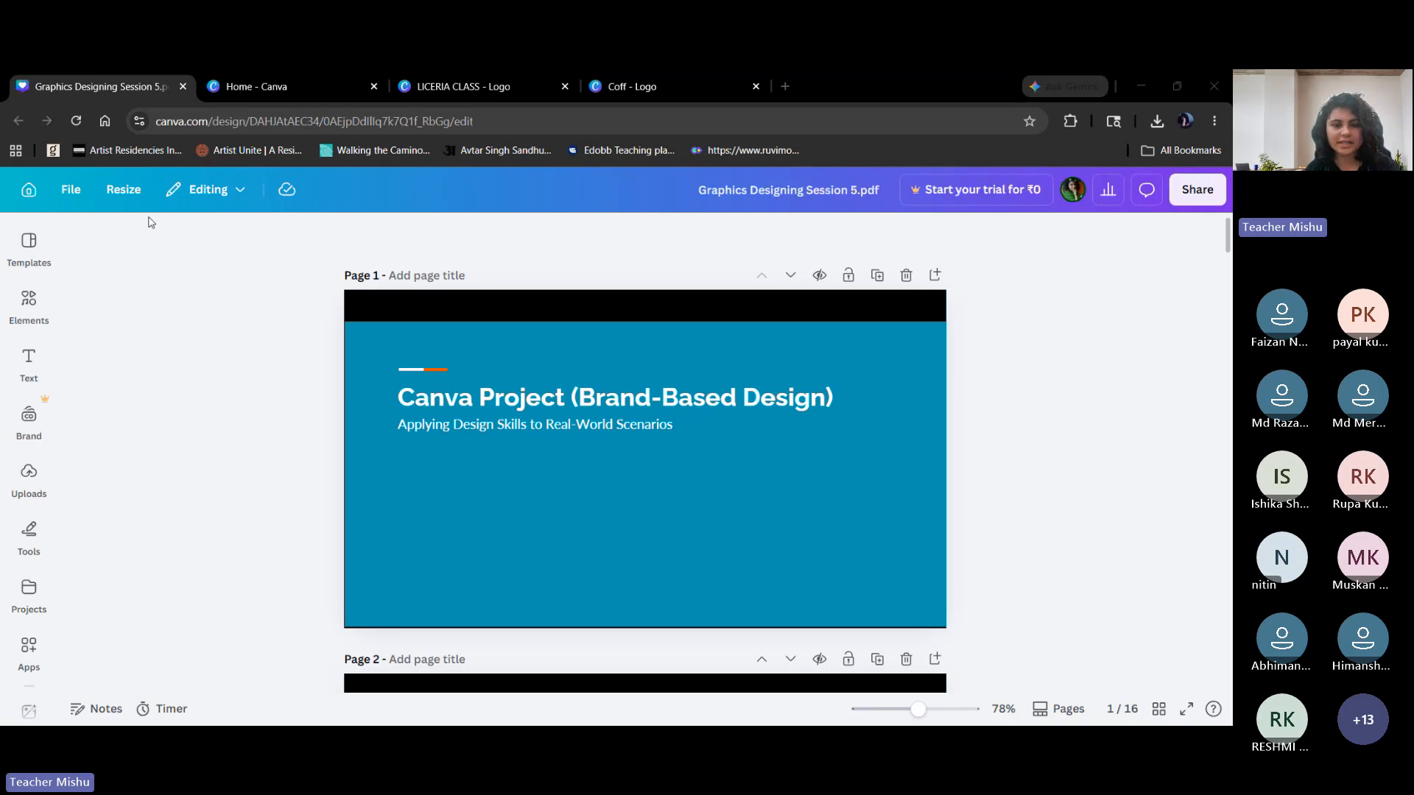
{"action": "double_click", "coordinate": [639, 536]}
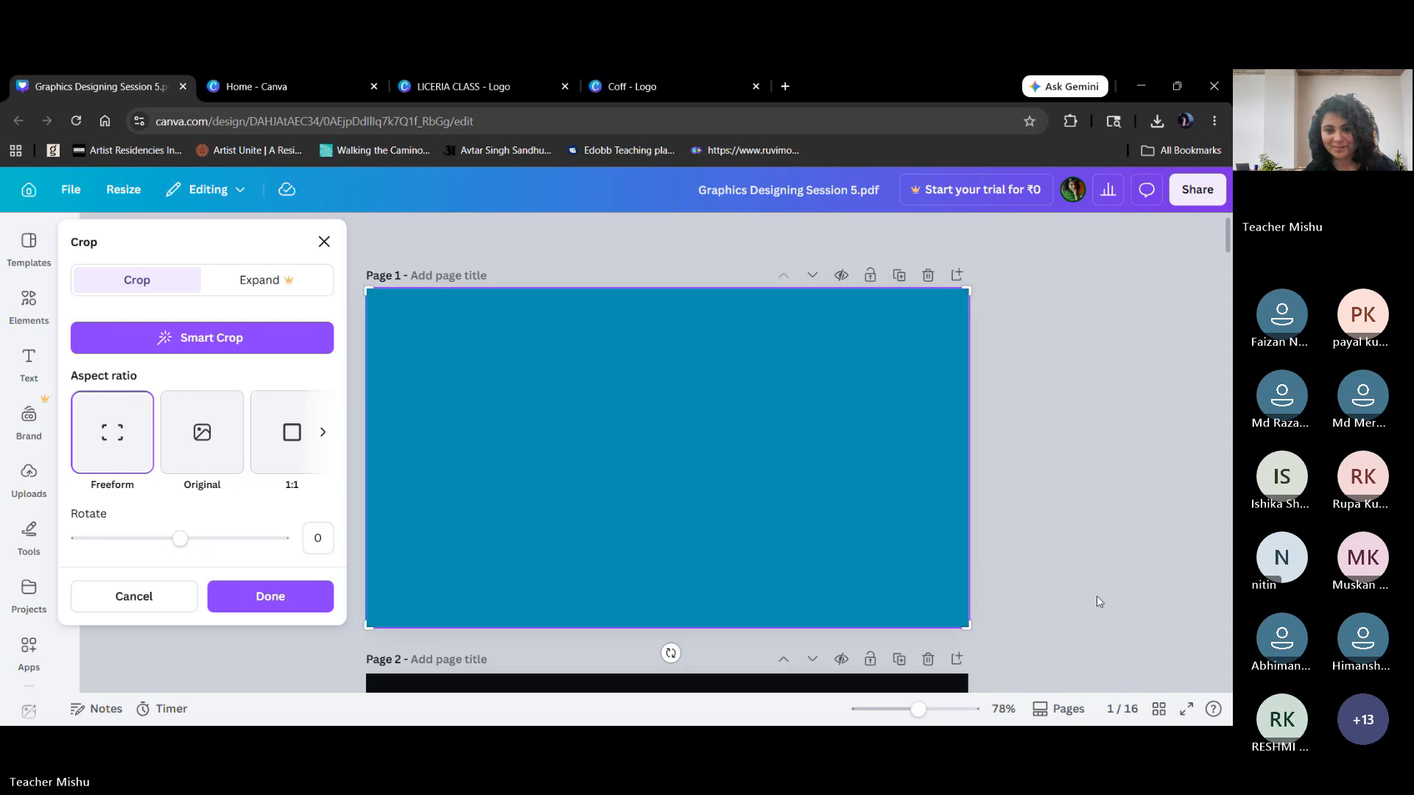
{"action": "left_click", "coordinate": [1031, 608]}
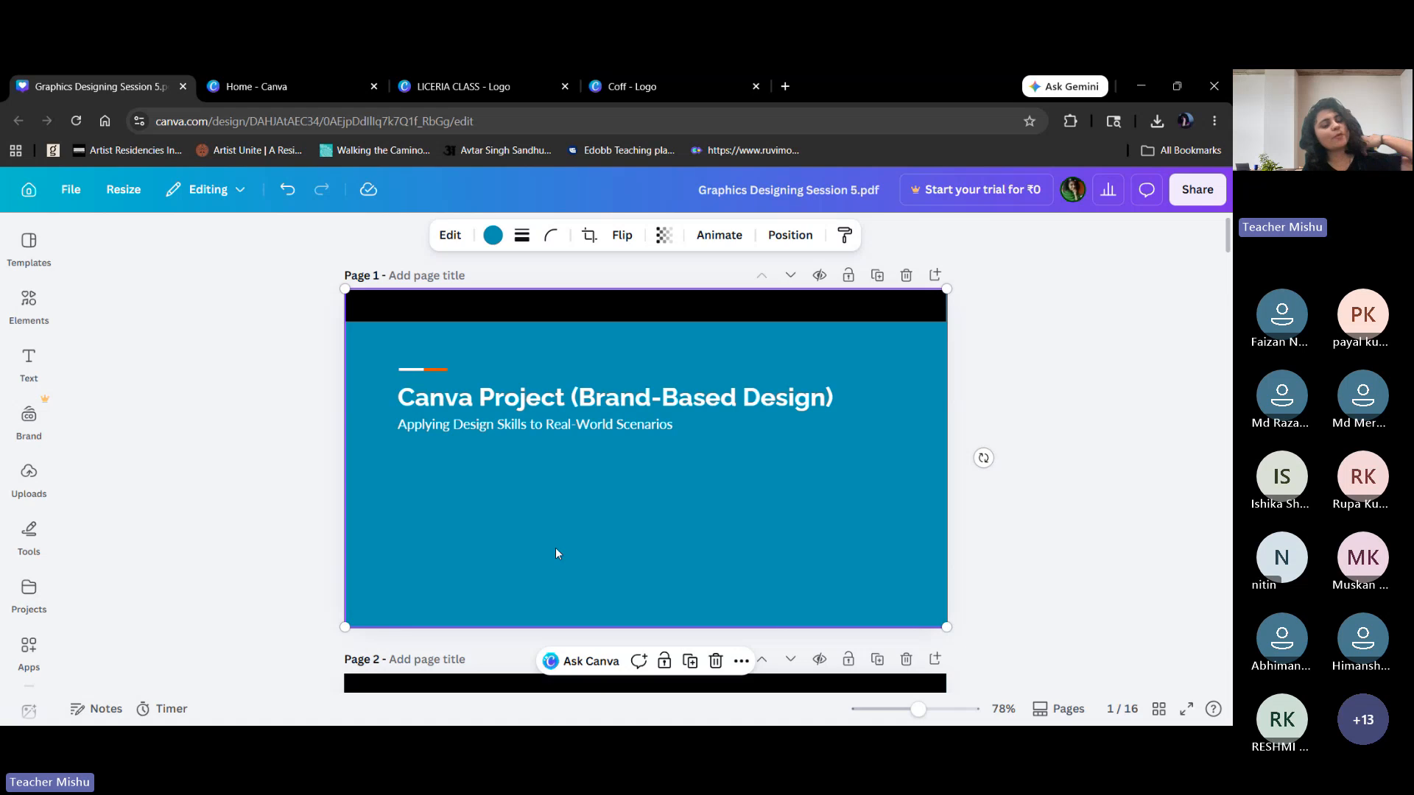
{"action": "double_click", "coordinate": [646, 565]}
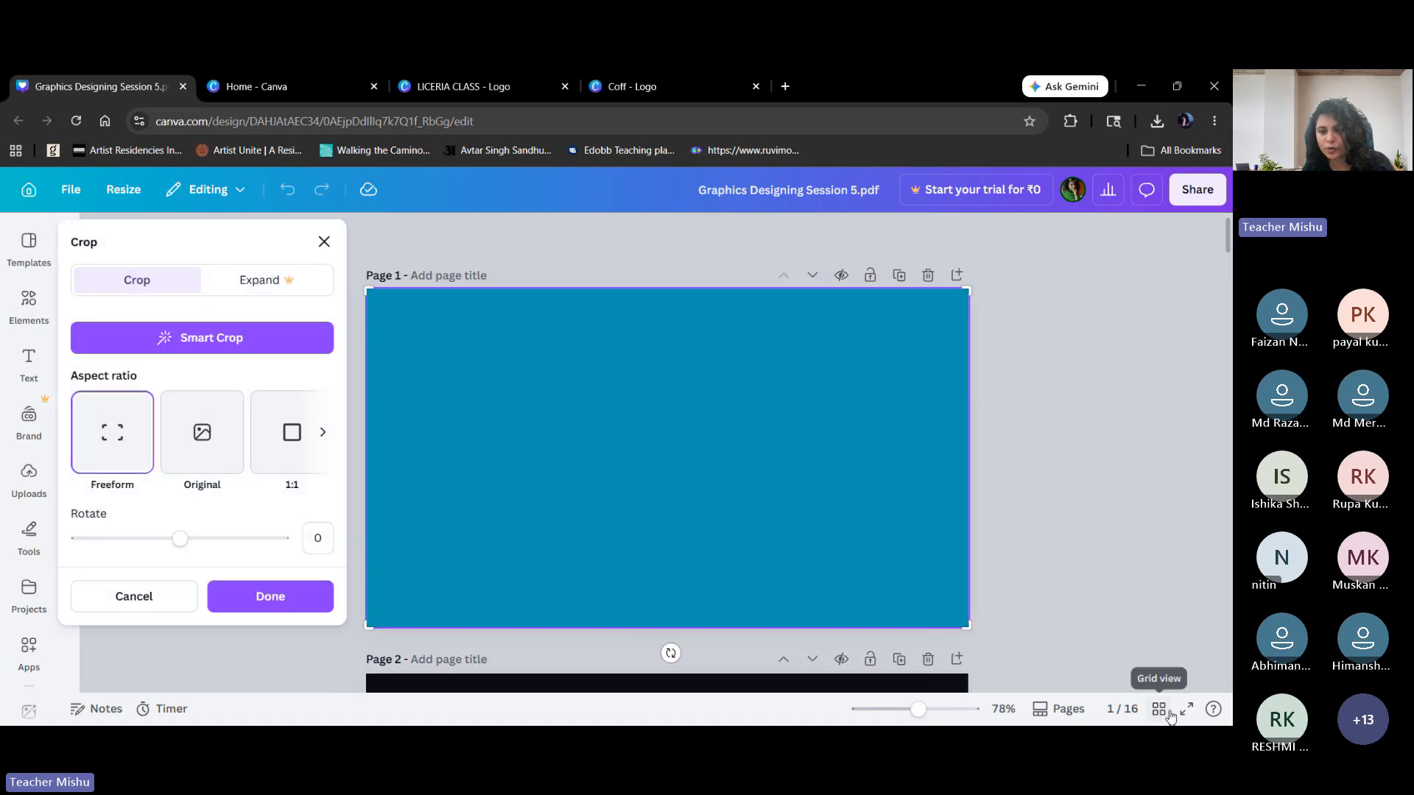
{"action": "left_click", "coordinate": [1186, 711]}
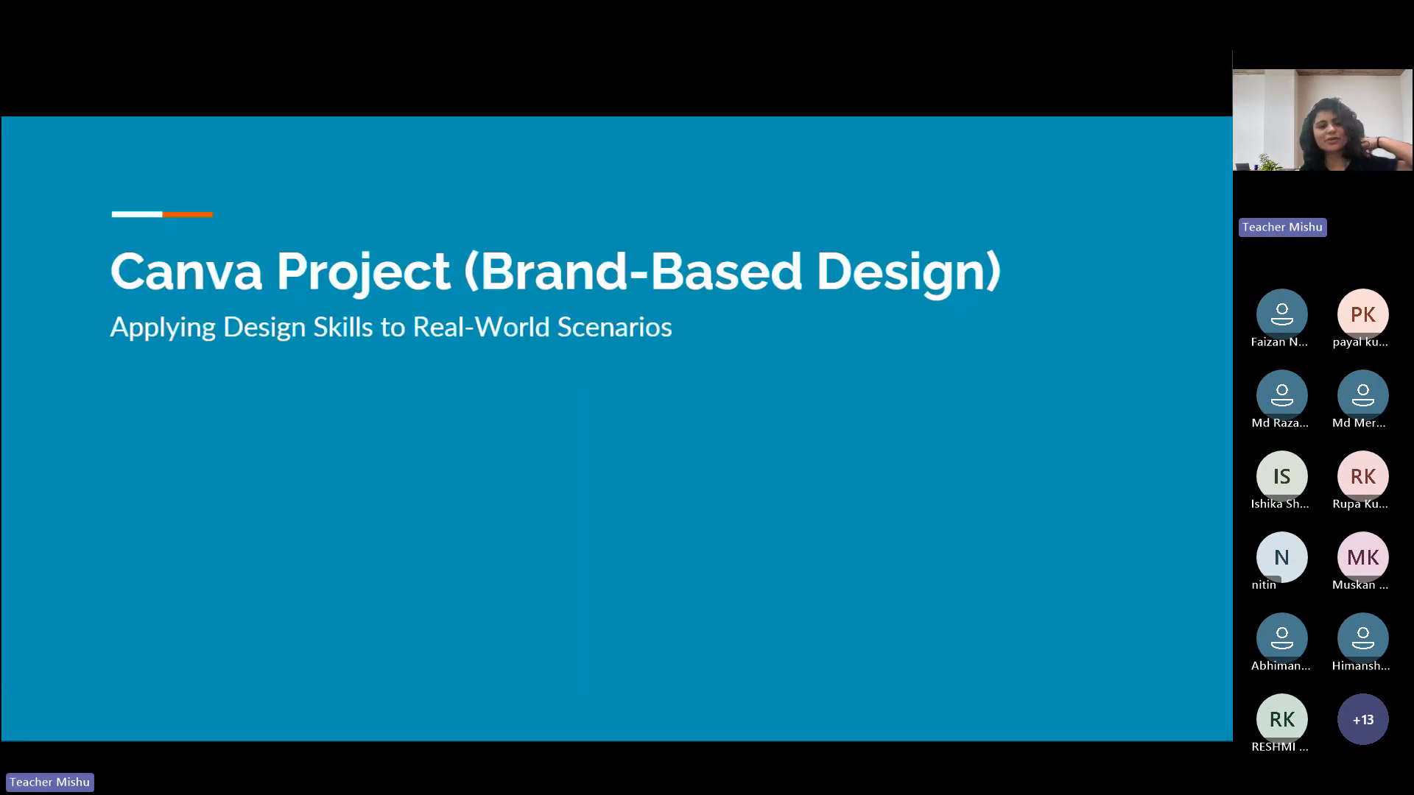
Page through the presentation from the title slide to Message Clarity and go back to the Design Coherence slide.
{"action": "left_click", "coordinate": [587, 365]}
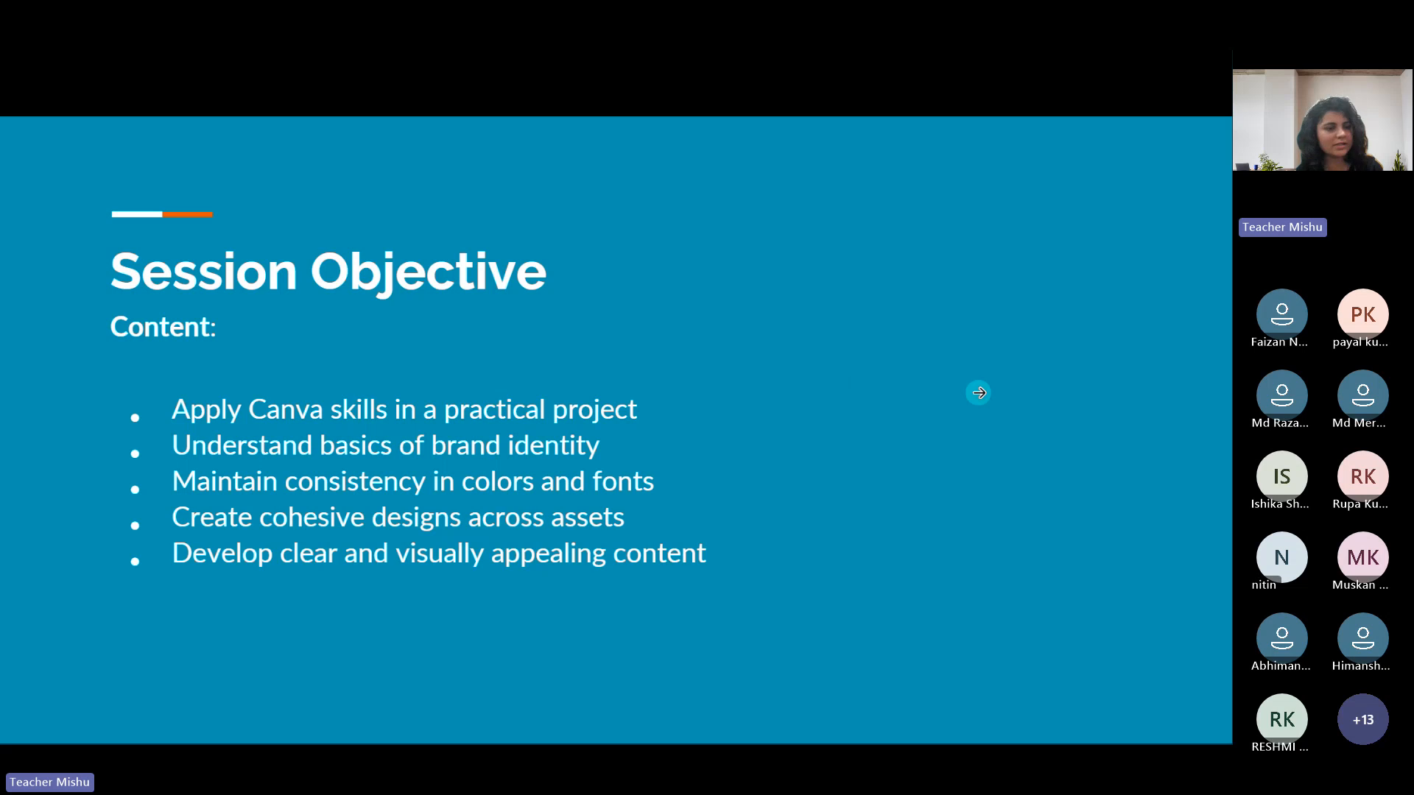
{"action": "left_click", "coordinate": [978, 394]}
{"action": "left_click", "coordinate": [979, 392]}
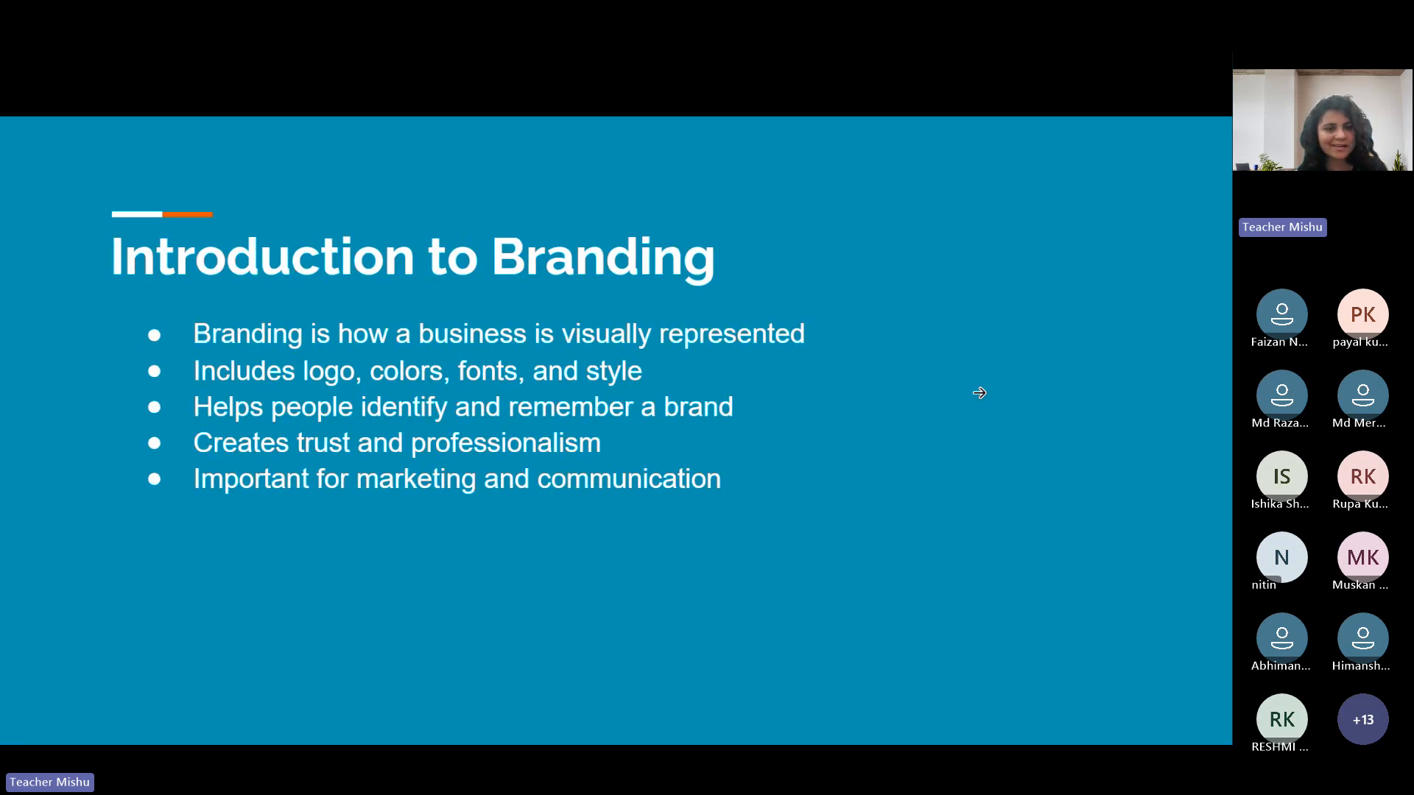
{"action": "left_click", "coordinate": [979, 394]}
{"action": "left_click", "coordinate": [978, 392]}
{"action": "left_click", "coordinate": [978, 391]}
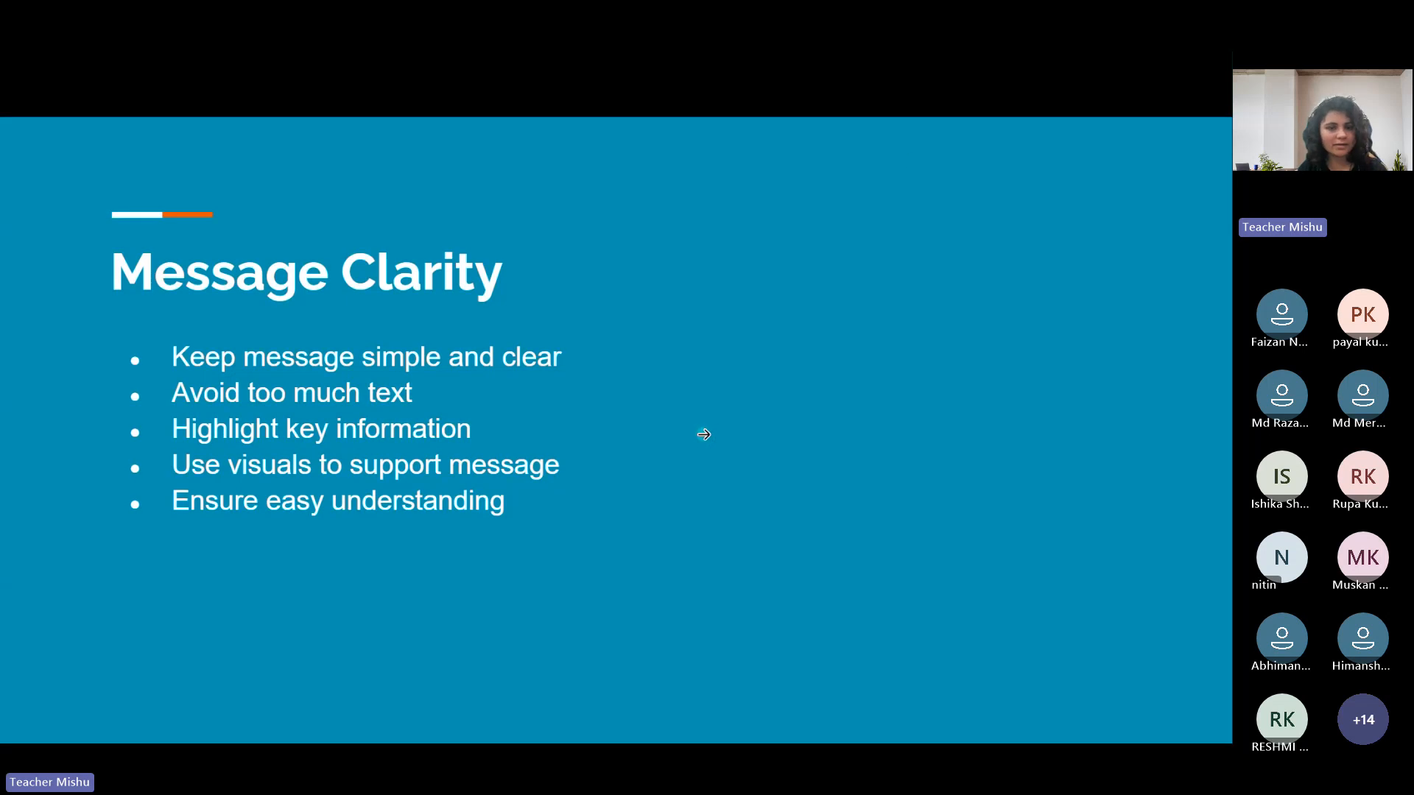
{"action": "left_click", "coordinate": [40, 411]}
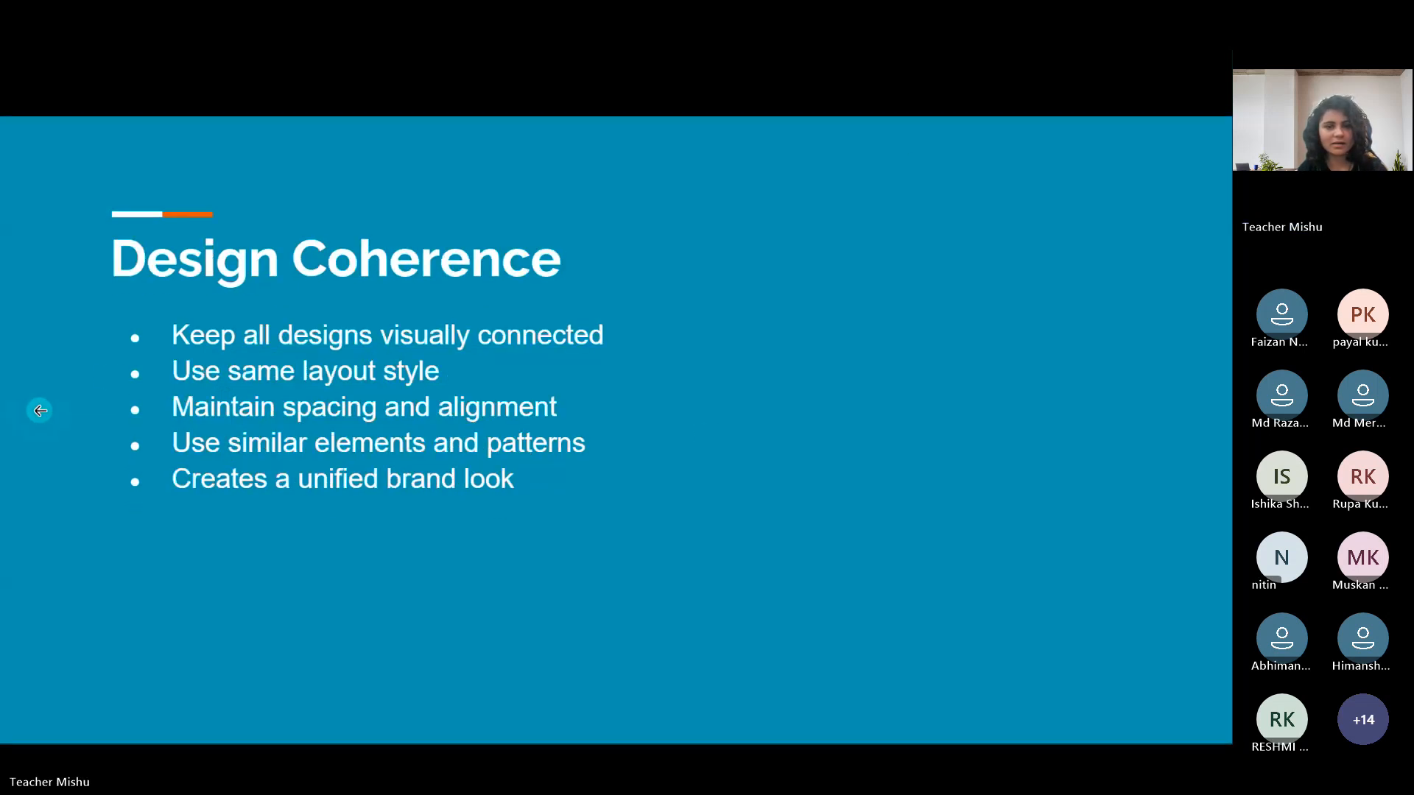
{"action": "left_click", "coordinate": [39, 411]}
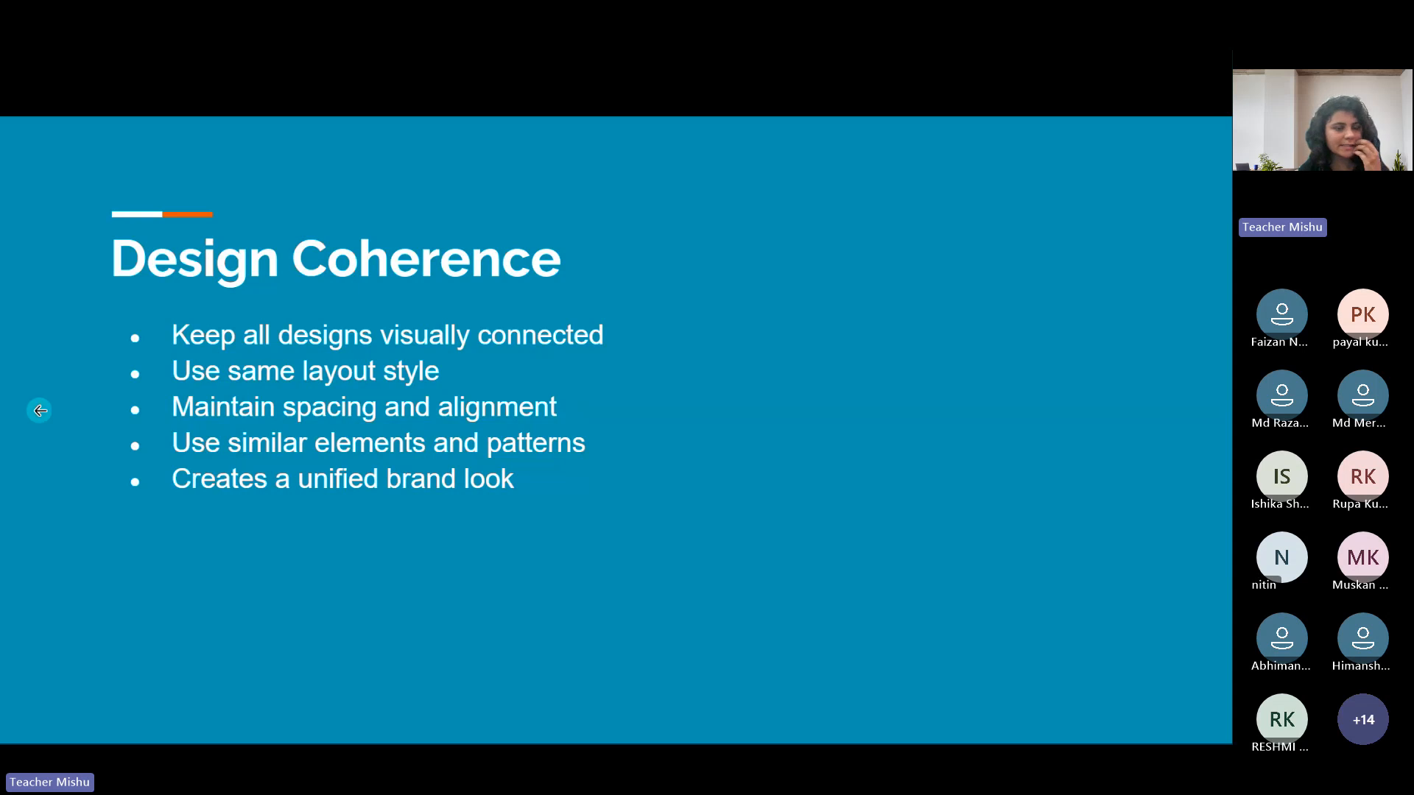